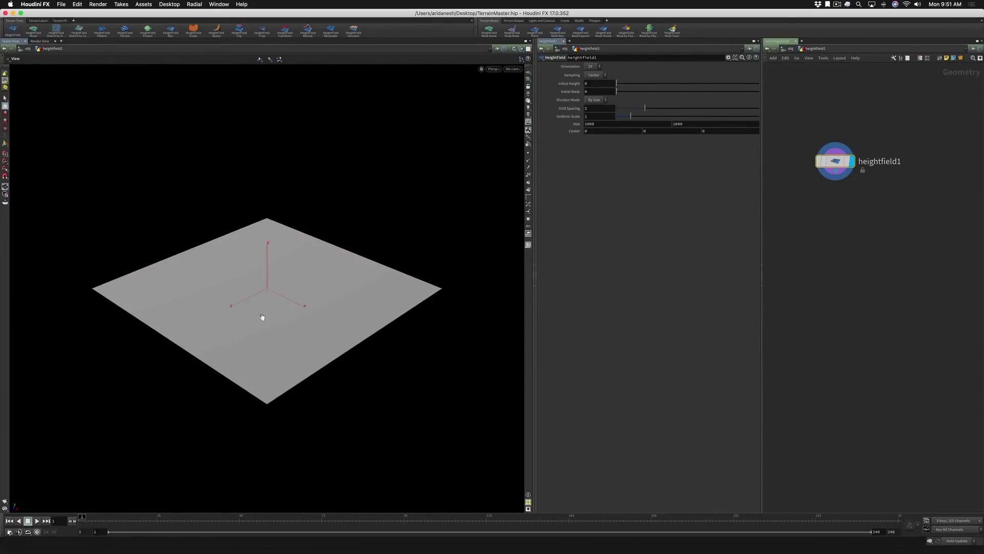
Step: Add a HeightField Paint node below heightfield1, wire it to the heightfield's output and display it
{"action": "left_click", "coordinate": [835, 202]}
{"action": "key", "text": "Tab"}
{"action": "type", "text": "noise"}
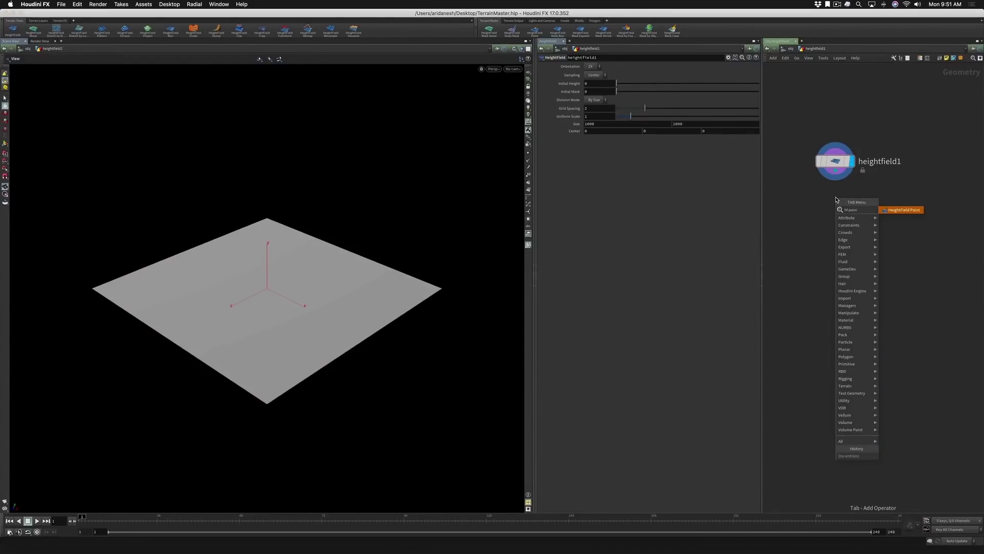
{"action": "key", "text": "Return"}
{"action": "left_click", "coordinate": [836, 200]}
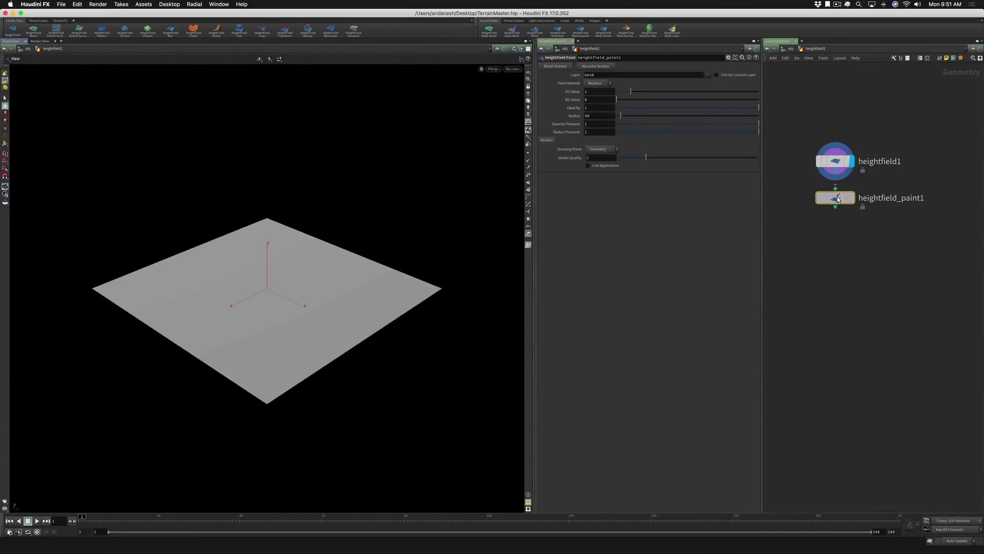
{"action": "left_click_drag", "start_coordinate": [836, 199], "coordinate": [835, 170]}
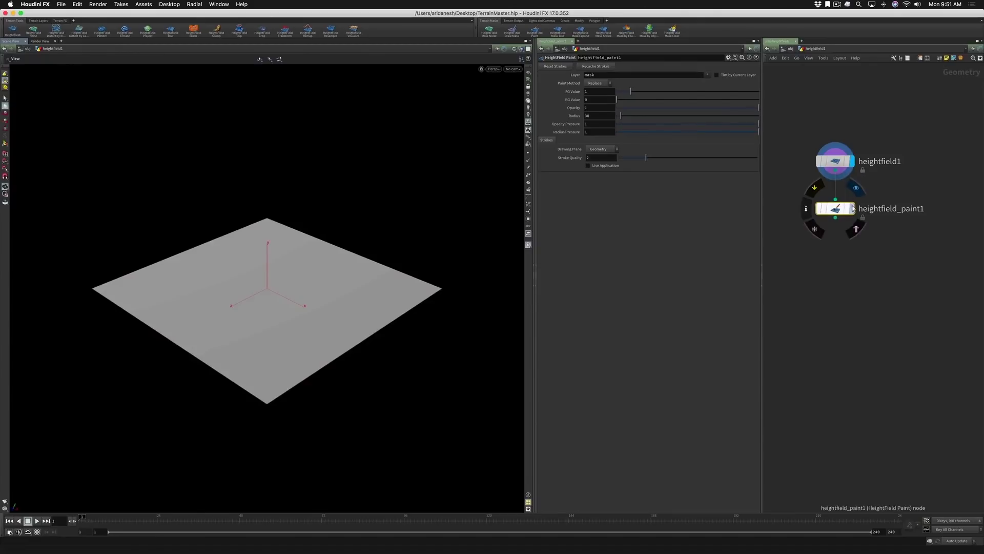
{"action": "left_click", "coordinate": [852, 208]}
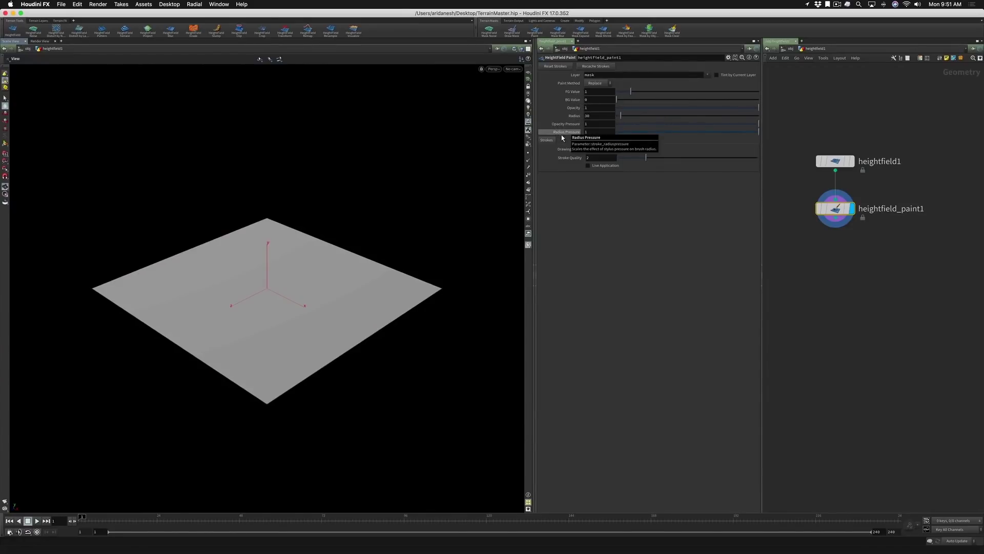
Step: Set the paint brush radius to about 230 and paint a broad mask band from the terrain's back corner along its right side
{"action": "double_click", "coordinate": [586, 116]}
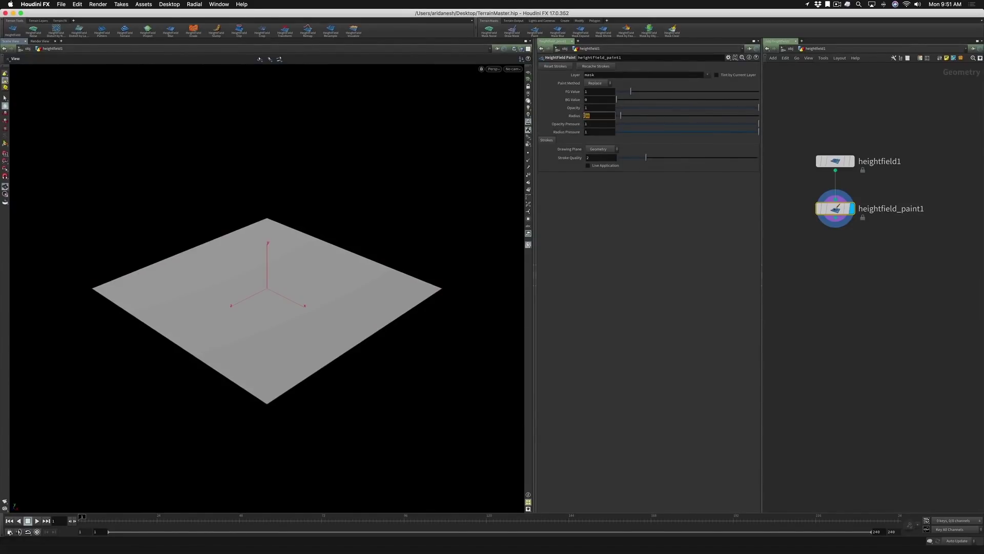
{"action": "type", "text": "100"}
{"action": "key", "text": "Return"}
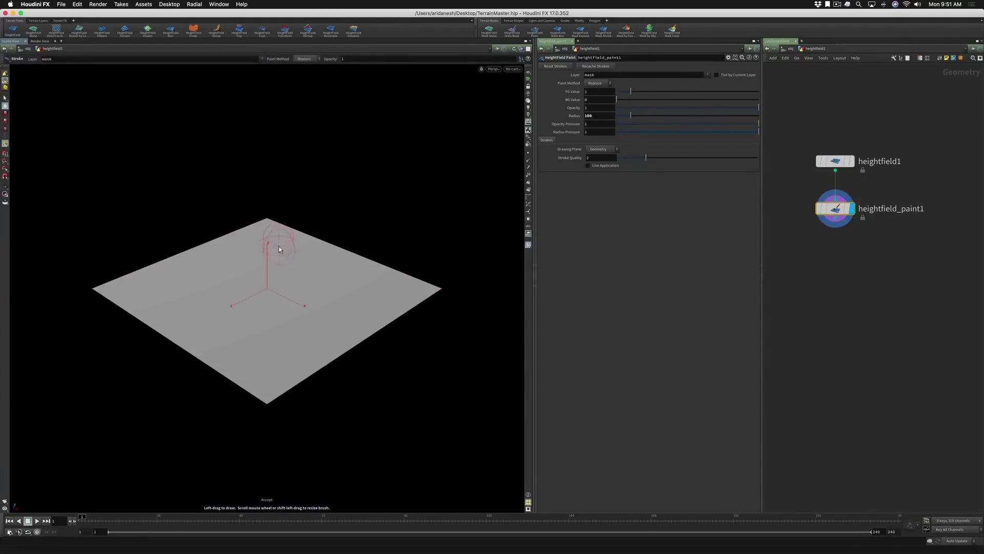
{"action": "left_click_drag", "start_coordinate": [632, 116], "coordinate": [649, 116]}
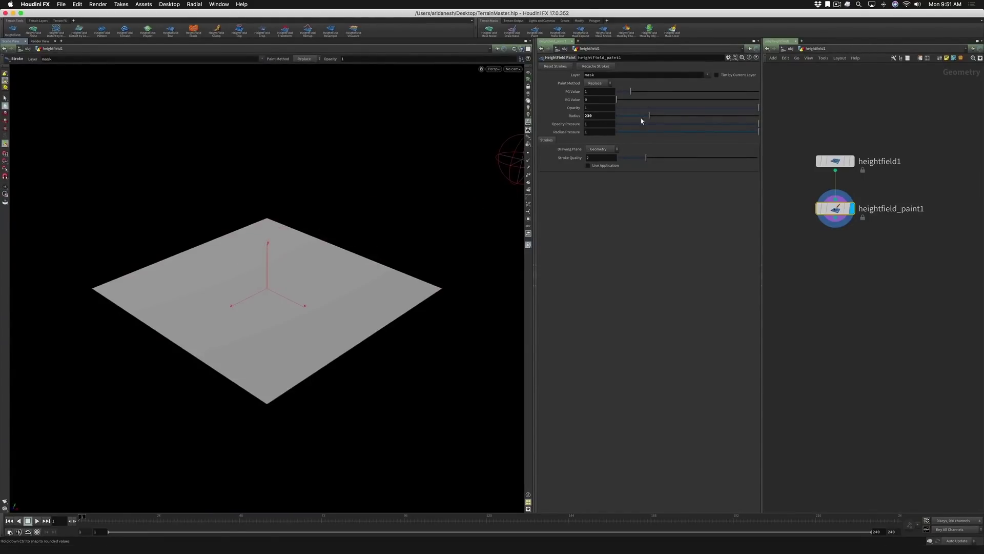
{"action": "left_click", "coordinate": [243, 235]}
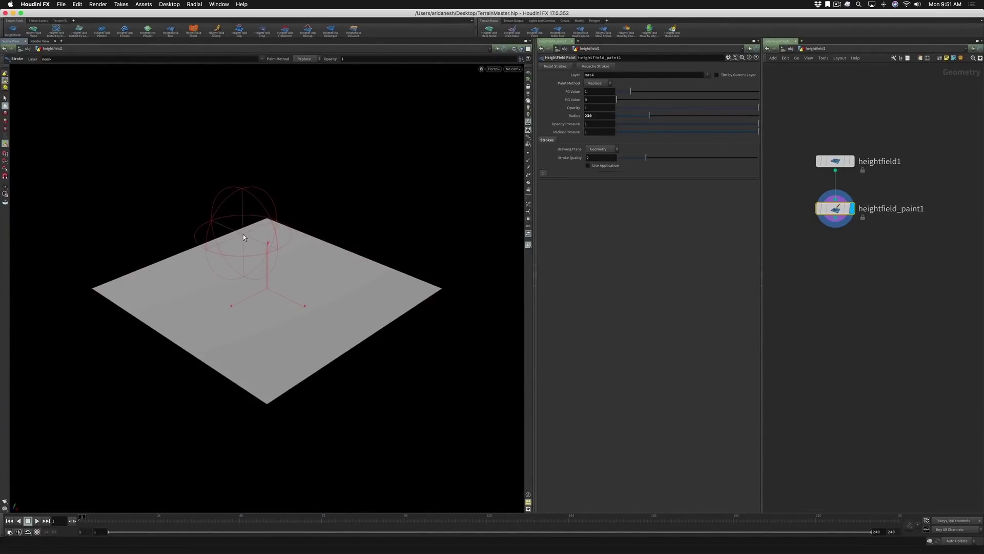
{"action": "mouse_move", "coordinate": [243, 235]}
{"action": "left_mouse_down"}
{"action": "mouse_move", "coordinate": [254, 224]}
{"action": "mouse_move", "coordinate": [287, 250]}
{"action": "mouse_move", "coordinate": [279, 281]}
{"action": "mouse_move", "coordinate": [329, 269]}
{"action": "mouse_move", "coordinate": [352, 299]}
{"action": "mouse_move", "coordinate": [378, 281]}
{"action": "mouse_move", "coordinate": [340, 327]}
{"action": "left_mouse_up"}
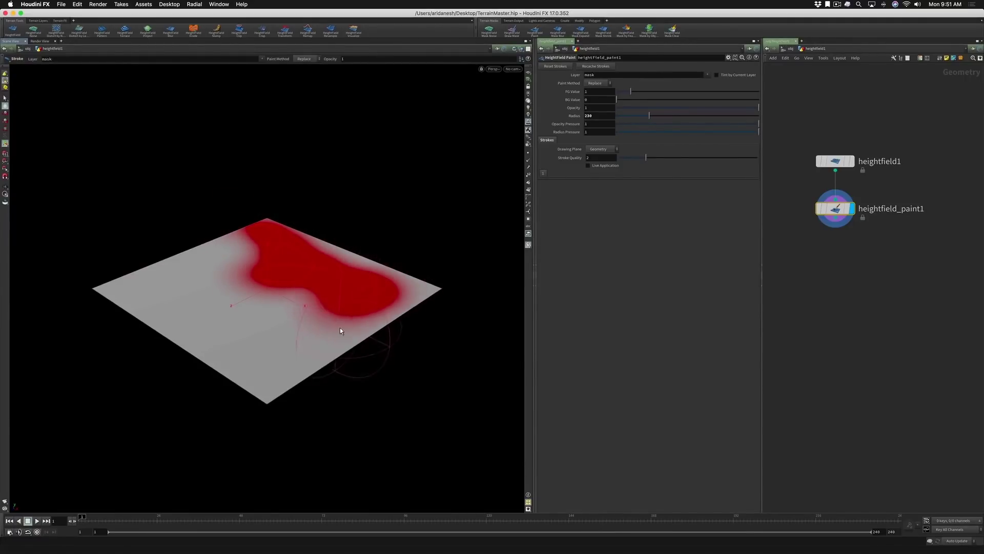
Step: Reduce the brush radius to 100 and extend the mask with a winding strip across the front to the terrain's left side
{"action": "left_click_drag", "start_coordinate": [649, 115], "coordinate": [631, 118]}
{"action": "mouse_move", "coordinate": [321, 286]}
{"action": "left_mouse_down"}
{"action": "mouse_move", "coordinate": [303, 343]}
{"action": "mouse_move", "coordinate": [325, 321]}
{"action": "mouse_move", "coordinate": [281, 351]}
{"action": "mouse_move", "coordinate": [254, 314]}
{"action": "left_mouse_up"}
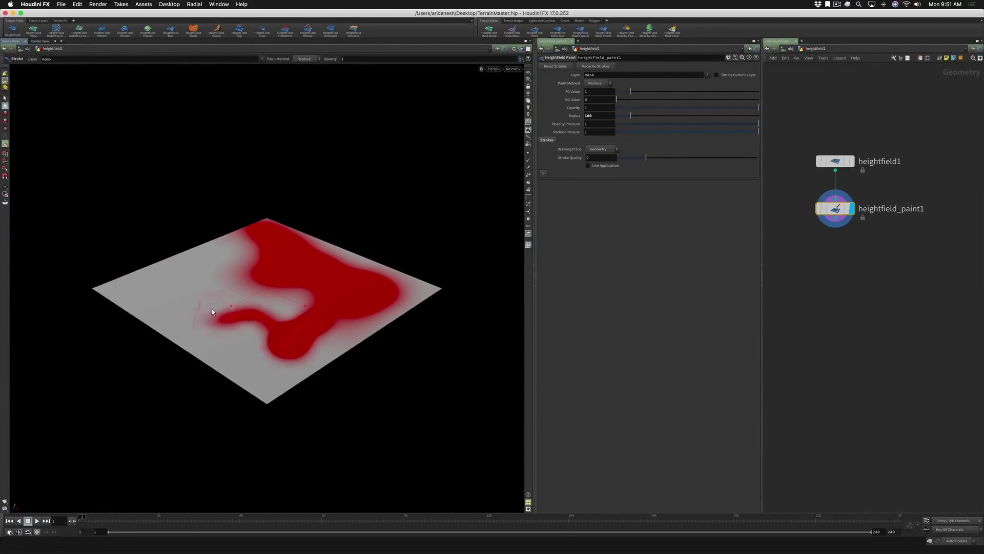
{"action": "mouse_move", "coordinate": [190, 302]}
{"action": "left_mouse_down"}
{"action": "mouse_move", "coordinate": [180, 286]}
{"action": "mouse_move", "coordinate": [197, 320]}
{"action": "left_mouse_up"}
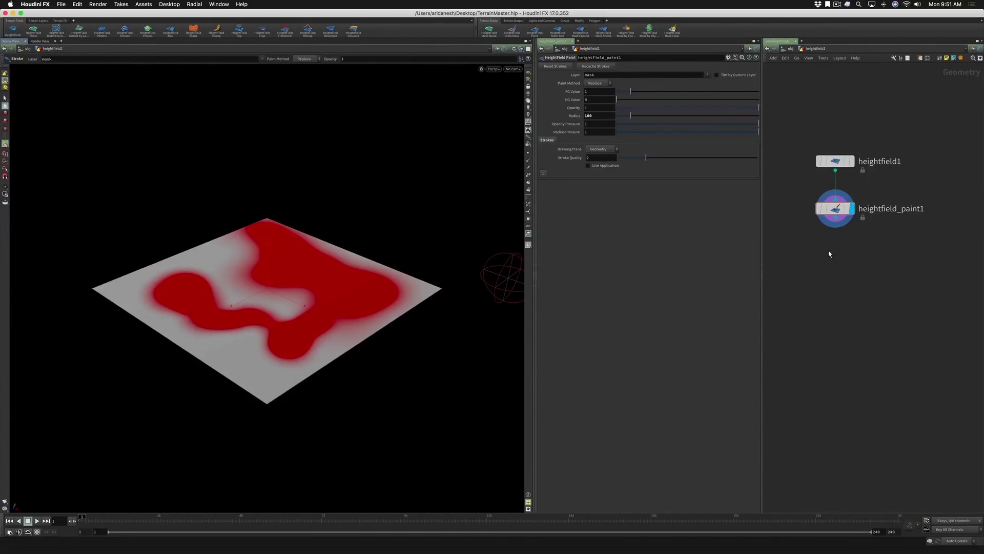
Step: Add a displayed HeightField Noise node below heightfield_paint1 and wire both its terrain and mask inputs from the paint node
{"action": "key", "text": "Tab"}
{"action": "type", "text": "hf n"}
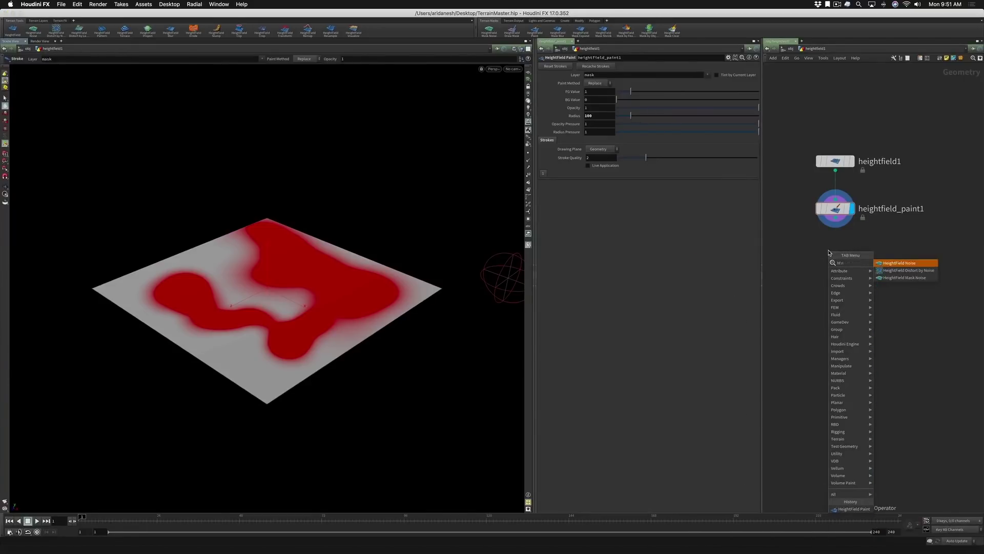
{"action": "key", "text": "Return"}
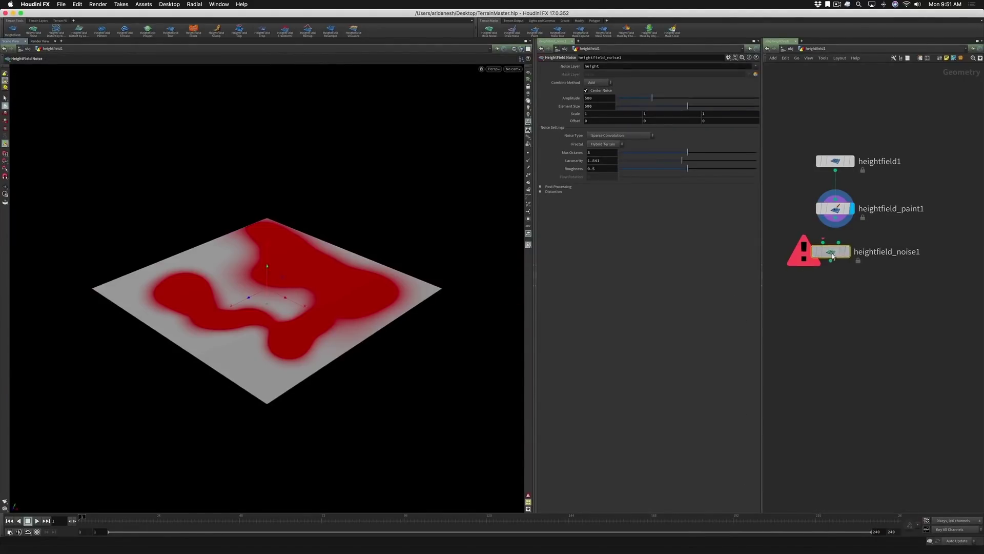
{"action": "left_click", "coordinate": [844, 264]}
{"action": "left_click_drag", "start_coordinate": [836, 251], "coordinate": [836, 222]}
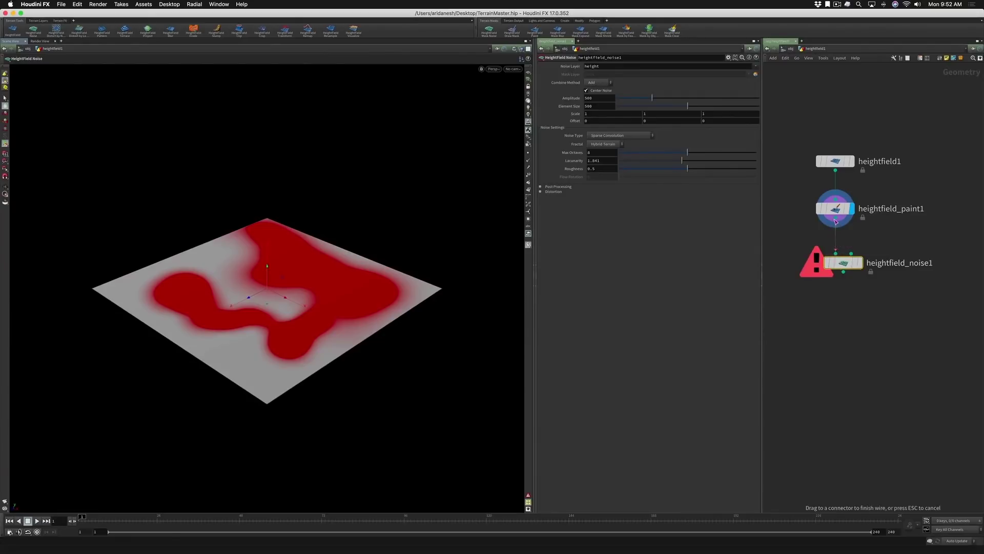
{"action": "left_click", "coordinate": [860, 262]}
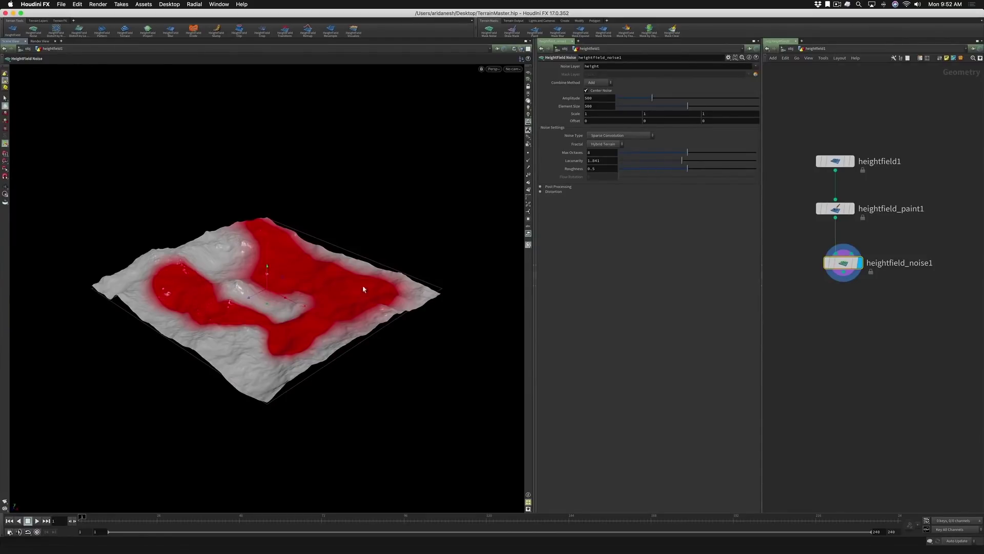
{"action": "mouse_move", "coordinate": [849, 256]}
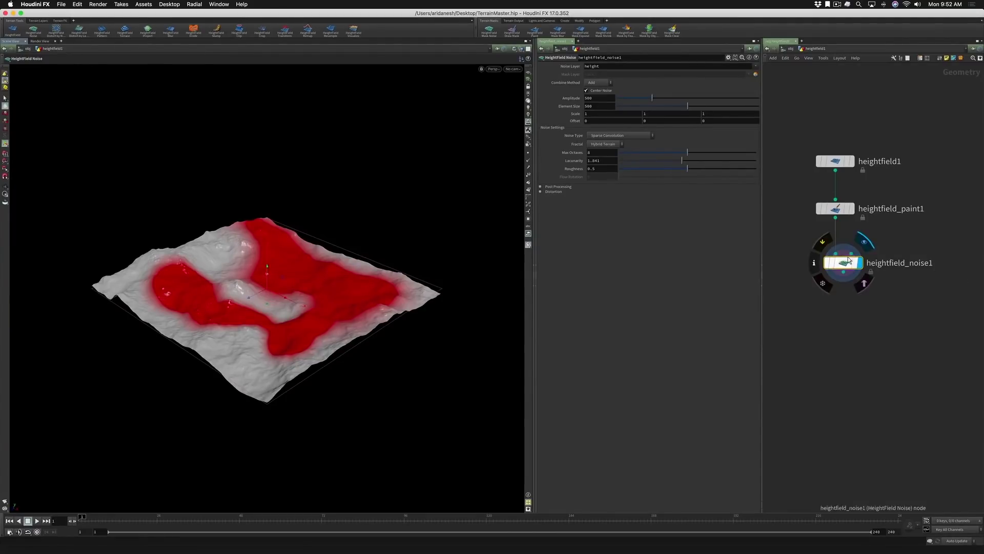
{"action": "left_click_drag", "start_coordinate": [851, 253], "coordinate": [836, 219]}
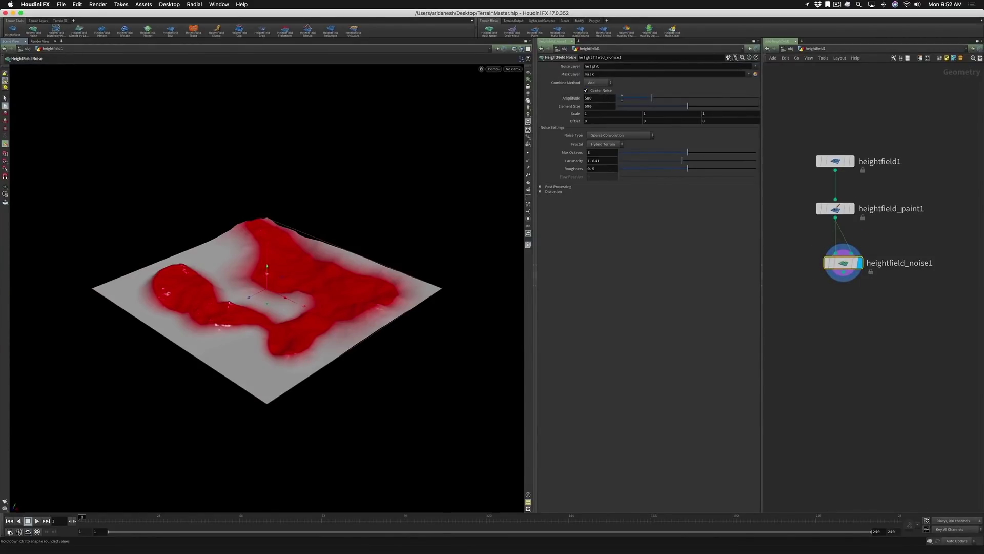
Step: Set the noise amplitude to 946 and its element size to 511
{"action": "left_click_drag", "start_coordinate": [651, 98], "coordinate": [682, 96]}
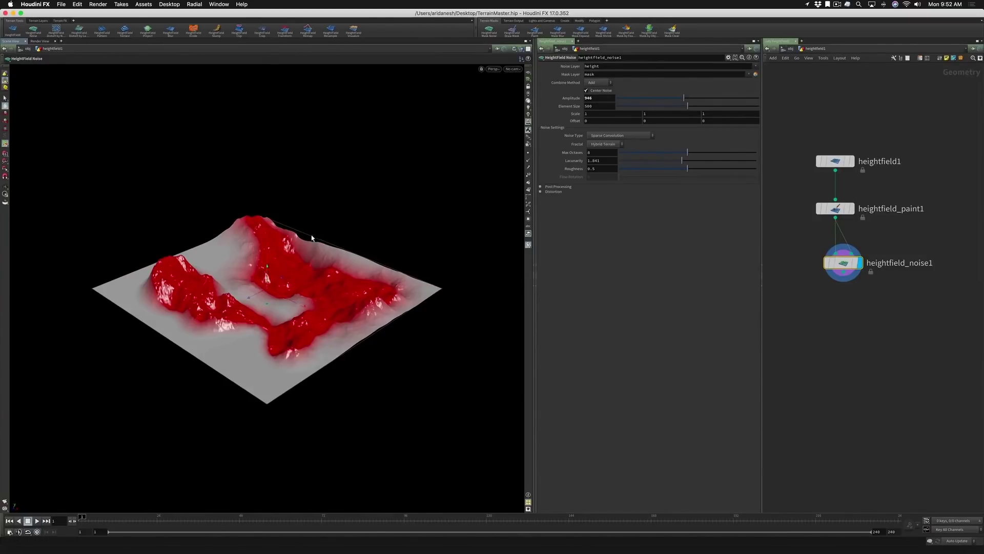
{"action": "key", "text": "Escape"}
{"action": "mouse_move", "coordinate": [315, 235]}
{"action": "left_mouse_down"}
{"action": "mouse_move", "coordinate": [246, 242]}
{"action": "mouse_move", "coordinate": [300, 240]}
{"action": "left_mouse_up"}
{"action": "key", "text": "Return"}
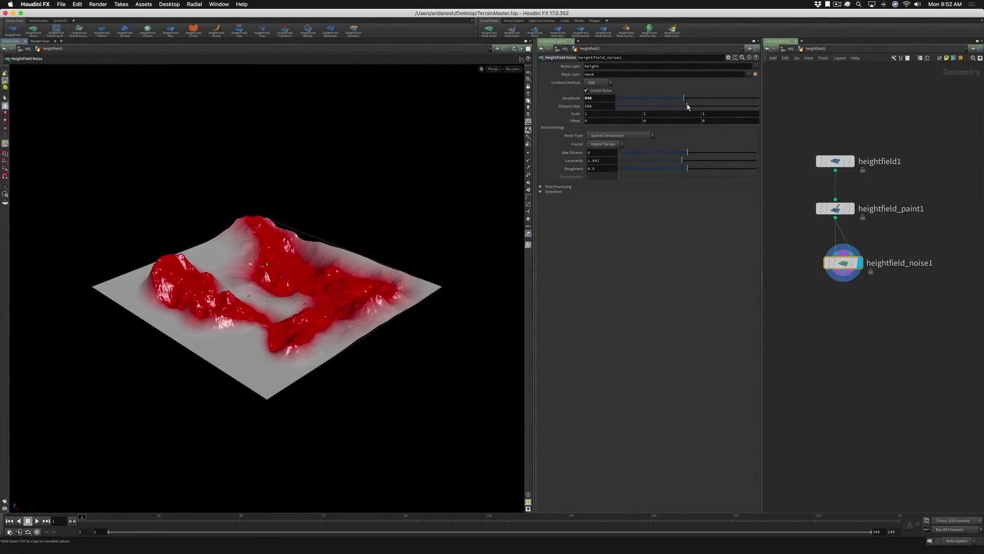
{"action": "mouse_move", "coordinate": [688, 107]}
{"action": "left_mouse_down"}
{"action": "mouse_move", "coordinate": [670, 107]}
{"action": "mouse_move", "coordinate": [689, 106]}
{"action": "left_mouse_up"}
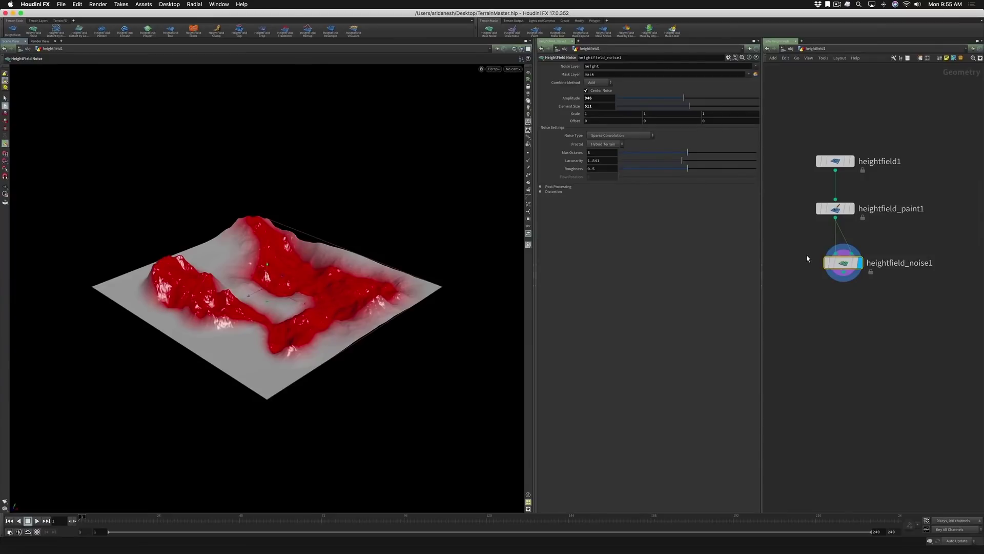
Step: Shift the three terrain nodes aside and add a Torus node next to heightfield1
{"action": "left_click_drag", "start_coordinate": [803, 128], "coordinate": [812, 263]}
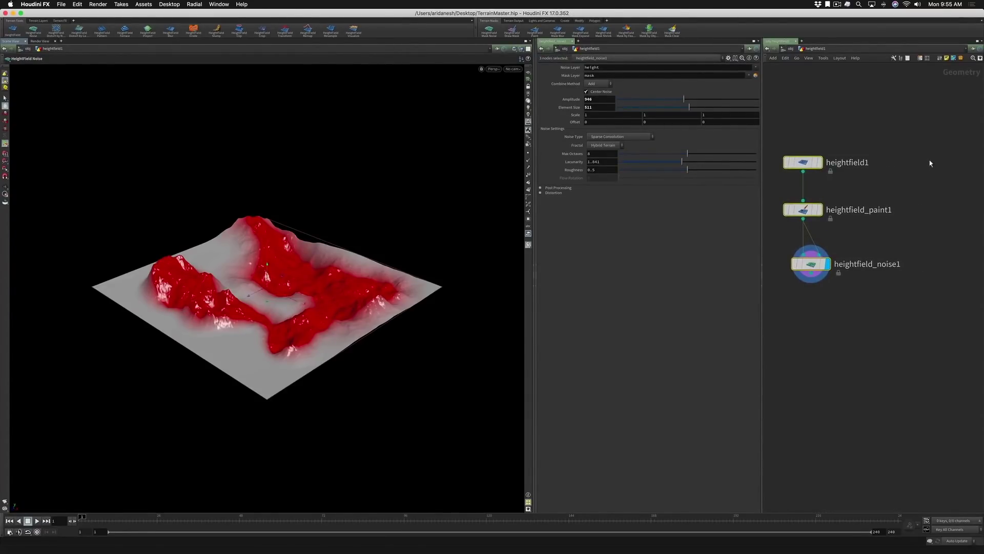
{"action": "key", "text": "Tab"}
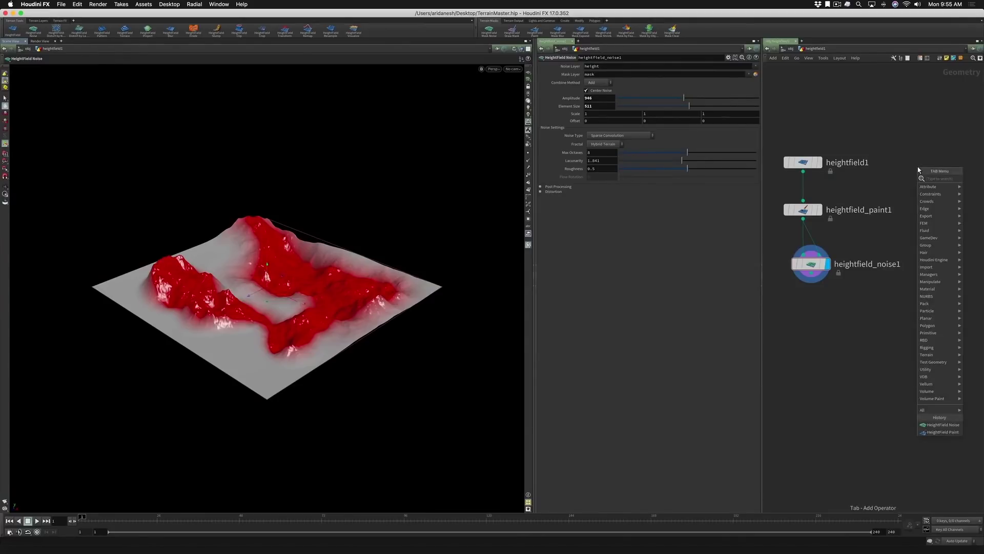
{"action": "type", "text": "torus"}
{"action": "key", "text": "Return"}
{"action": "left_click", "coordinate": [917, 167]}
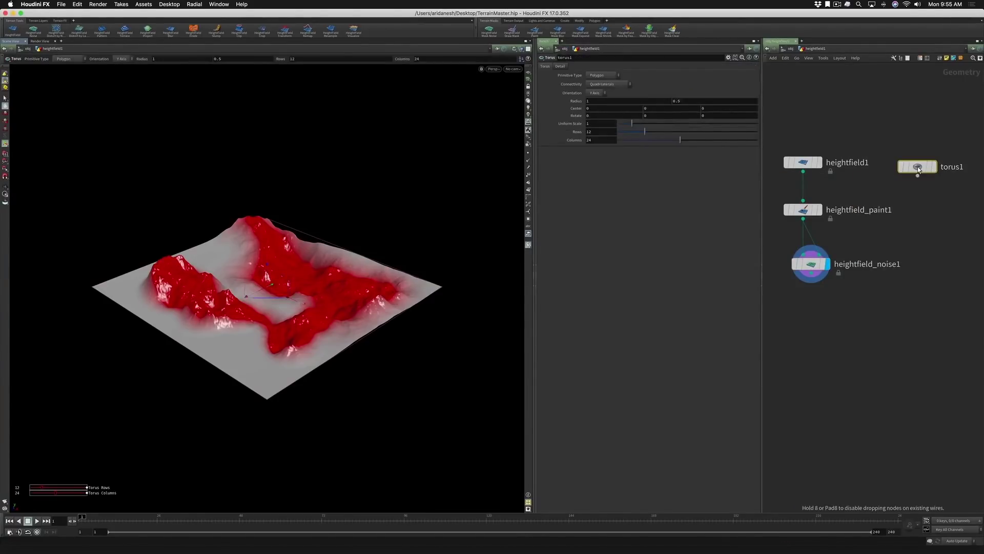
{"action": "left_click_drag", "start_coordinate": [917, 167], "coordinate": [906, 167]}
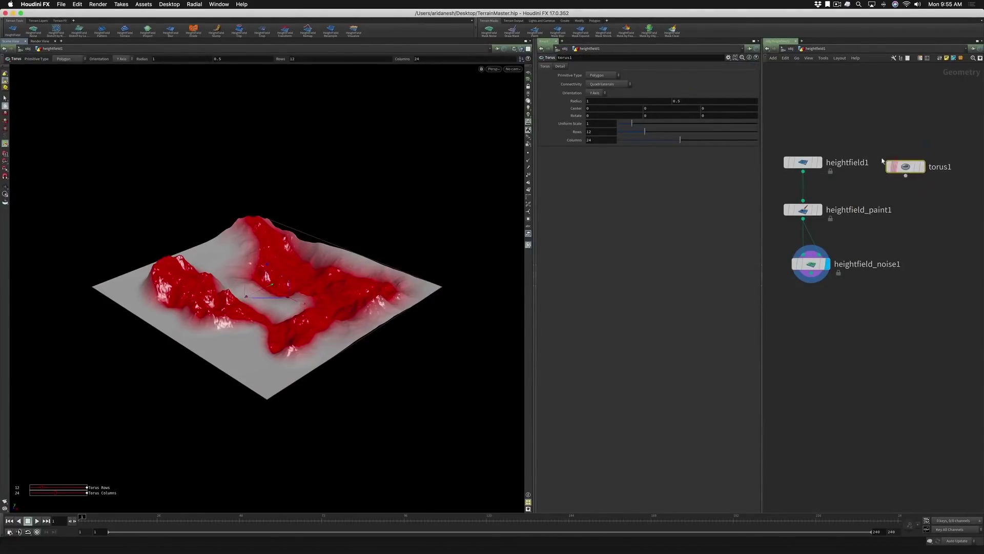
Step: Set the torus radii to 200 for the ring and 75 for the tube
{"action": "left_click", "coordinate": [597, 100]}
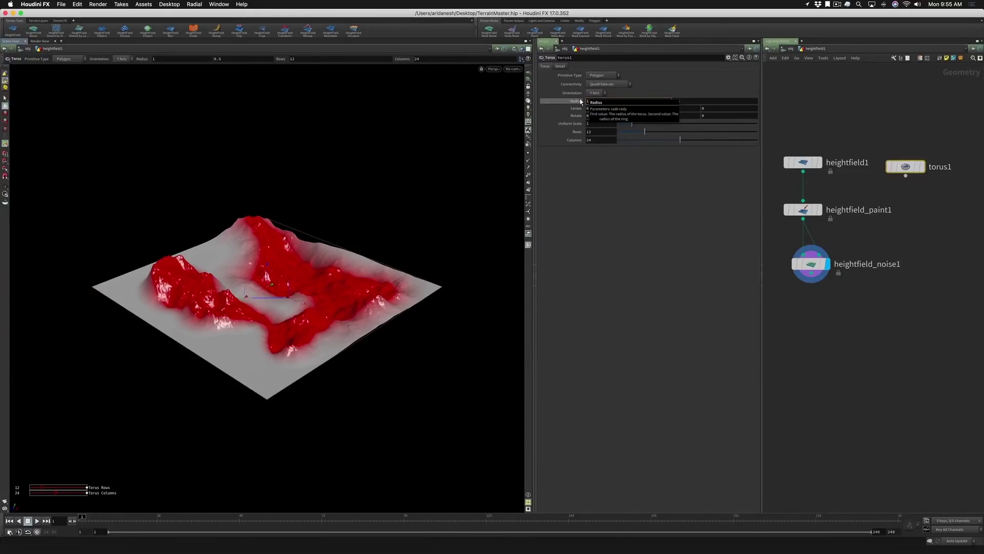
{"action": "type", "text": "150"}
{"action": "key", "text": "Tab"}
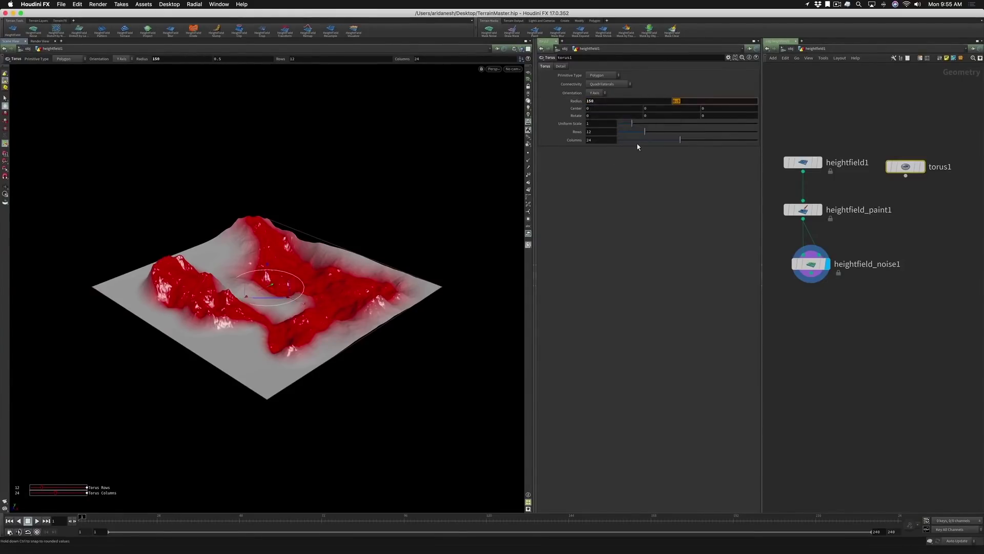
{"action": "type", "text": "75"}
{"action": "key", "text": "Return"}
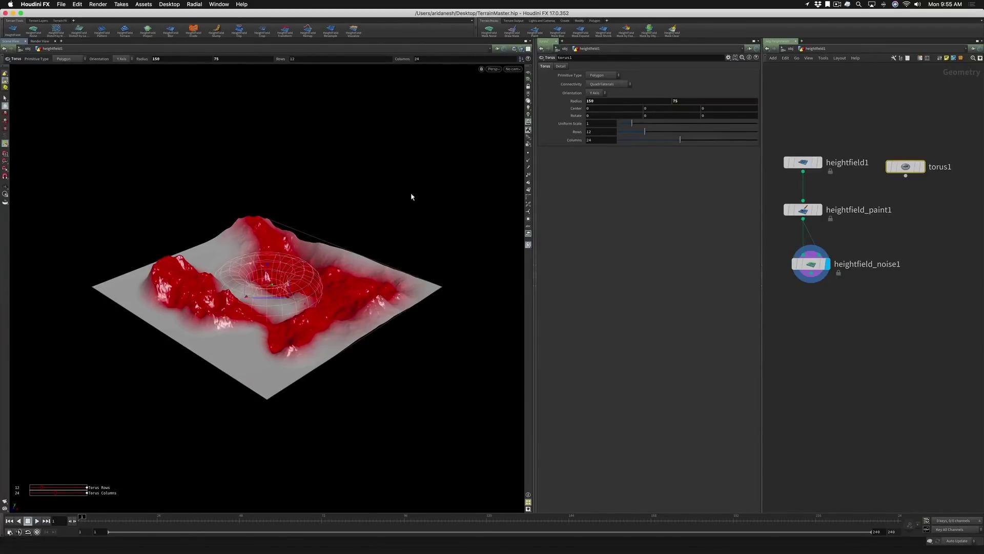
{"action": "left_click", "coordinate": [638, 101]}
{"action": "type", "text": "200"}
{"action": "key", "text": "Return"}
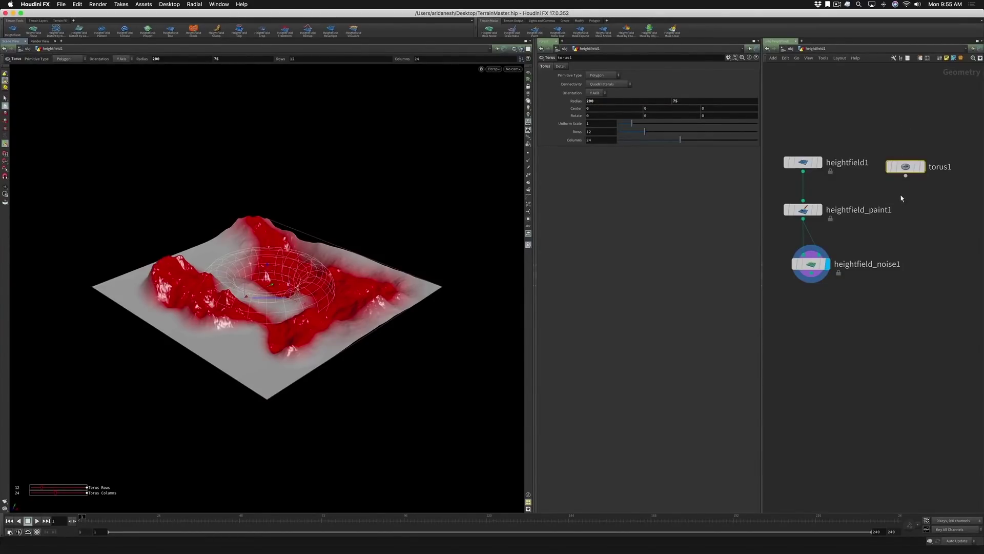
Step: Add a Transform node wired below the torus and tilt the torus about -5.6 degrees in X and -6 degrees in Z
{"action": "key", "text": "Tab"}
{"action": "type", "text": "transfo"}
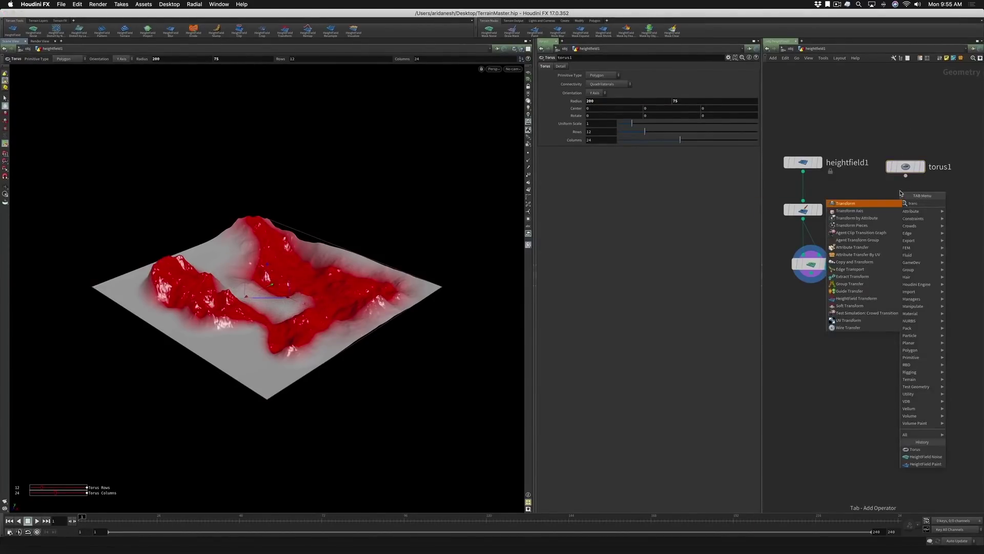
{"action": "key", "text": "Return"}
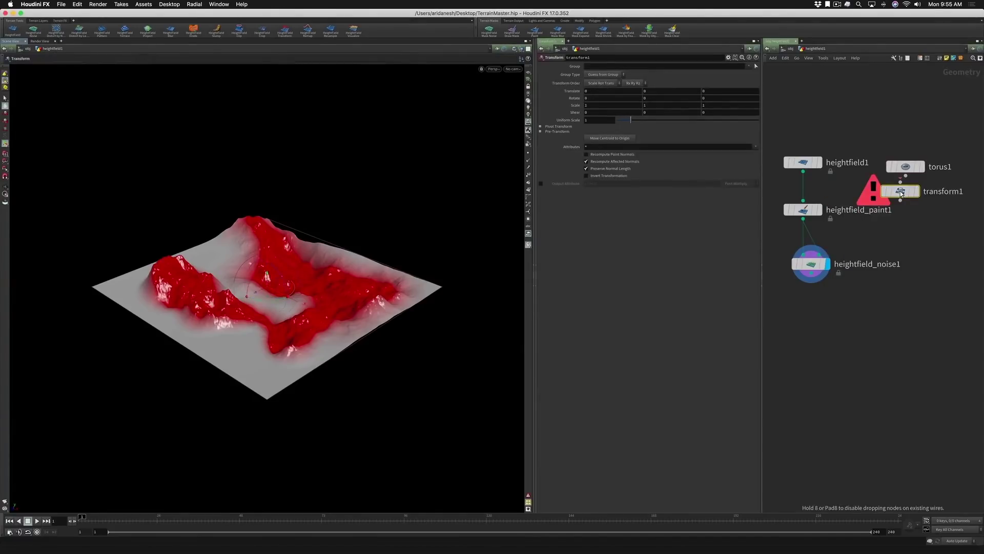
{"action": "mouse_move", "coordinate": [901, 194]}
{"action": "left_mouse_down"}
{"action": "mouse_move", "coordinate": [907, 208]}
{"action": "mouse_move", "coordinate": [906, 197]}
{"action": "left_mouse_up"}
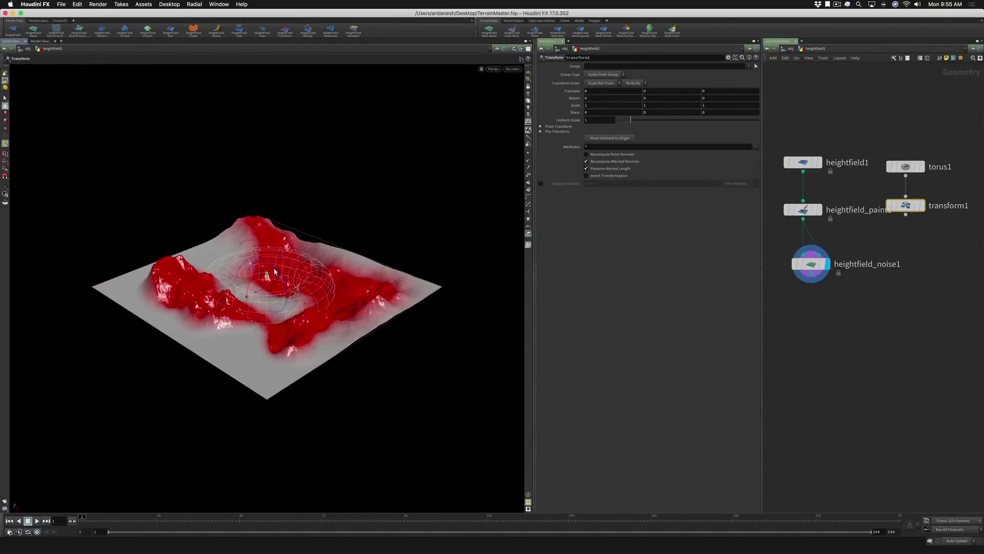
{"action": "left_click_drag", "start_coordinate": [275, 269], "coordinate": [260, 278]}
{"action": "mouse_move", "coordinate": [816, 266]}
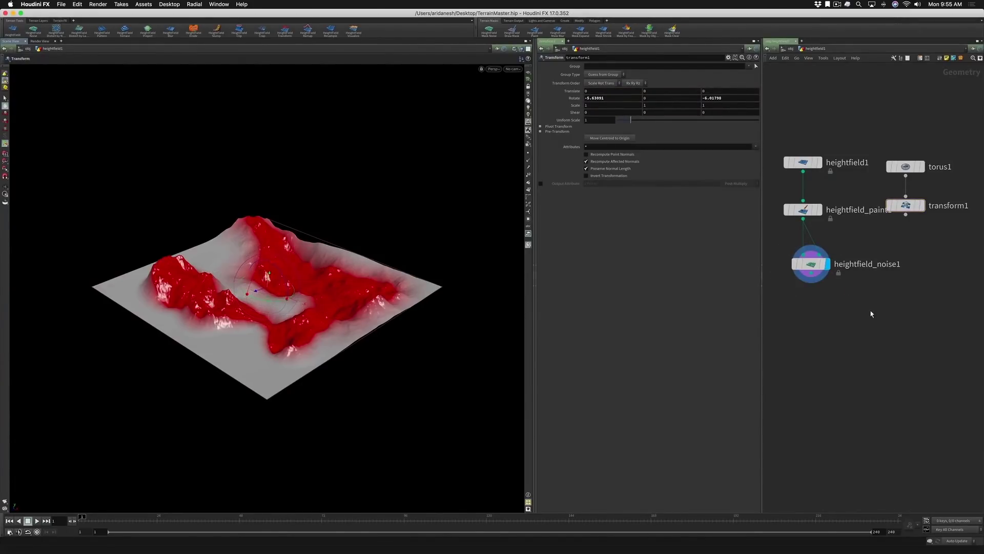
Step: Add a HeightField Project node below heightfield_noise1 and transform1
{"action": "key", "text": "Tab"}
{"action": "type", "text": "hf pro"}
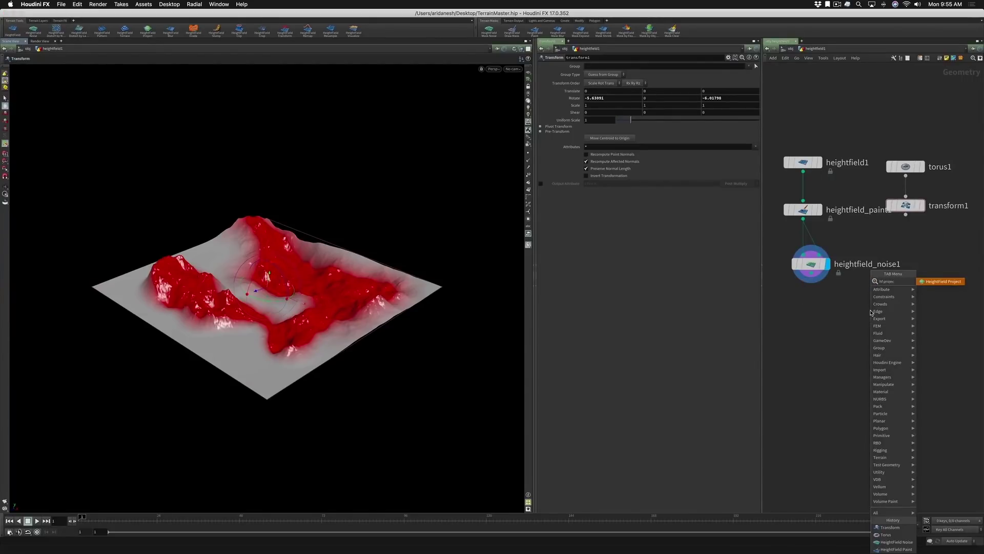
{"action": "key", "text": "Return"}
{"action": "left_click", "coordinate": [871, 310]}
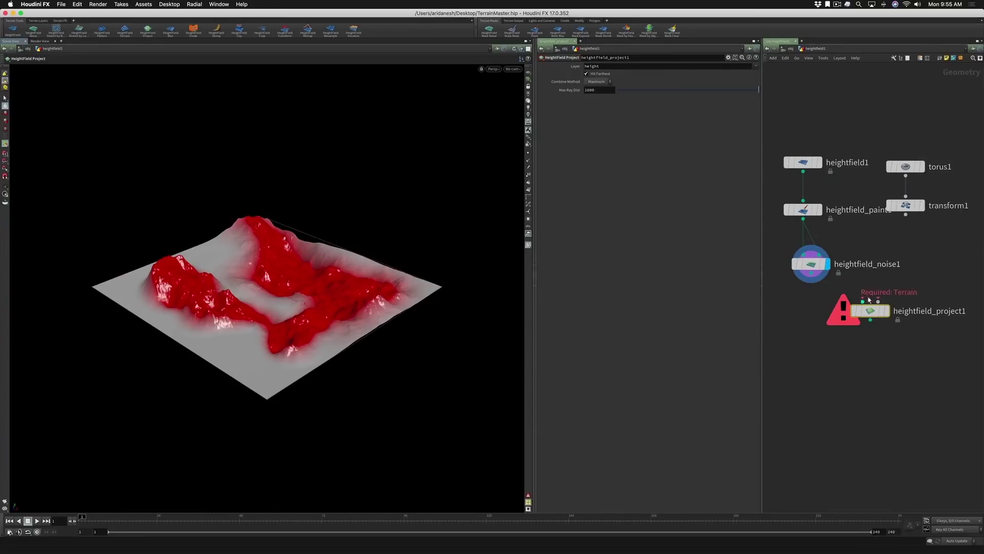
Step: Wire heightfield_noise1 into the project node's terrain input and transform1 into its geometry input, and display the projected result
{"action": "mouse_move", "coordinate": [861, 306]}
{"action": "left_click", "coordinate": [863, 302]}
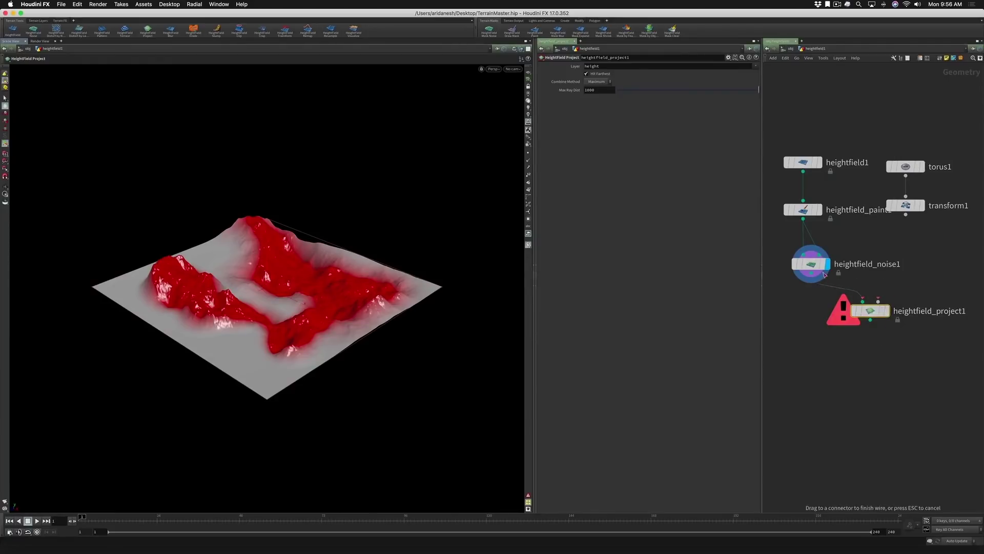
{"action": "left_click", "coordinate": [878, 303]}
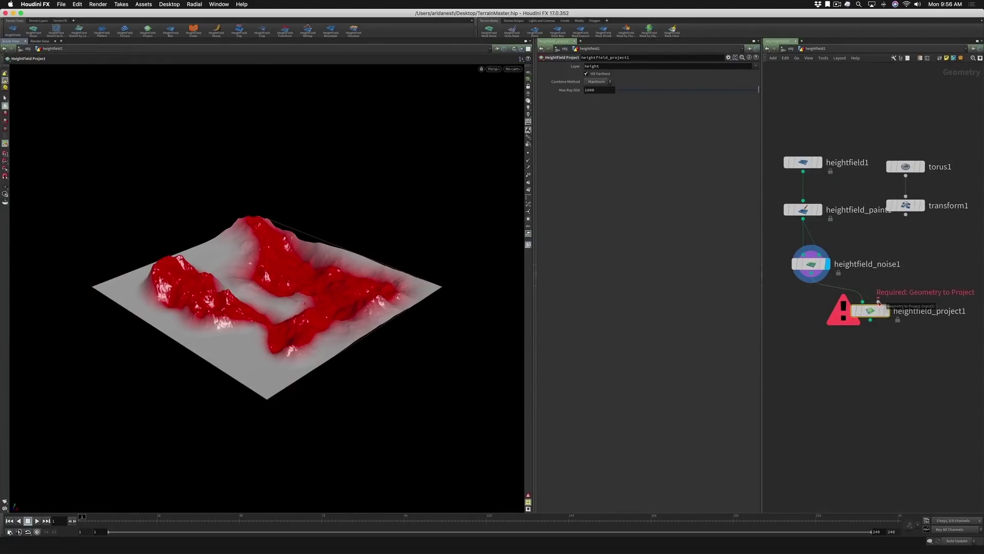
{"action": "left_click", "coordinate": [906, 215]}
{"action": "left_click", "coordinate": [887, 311]}
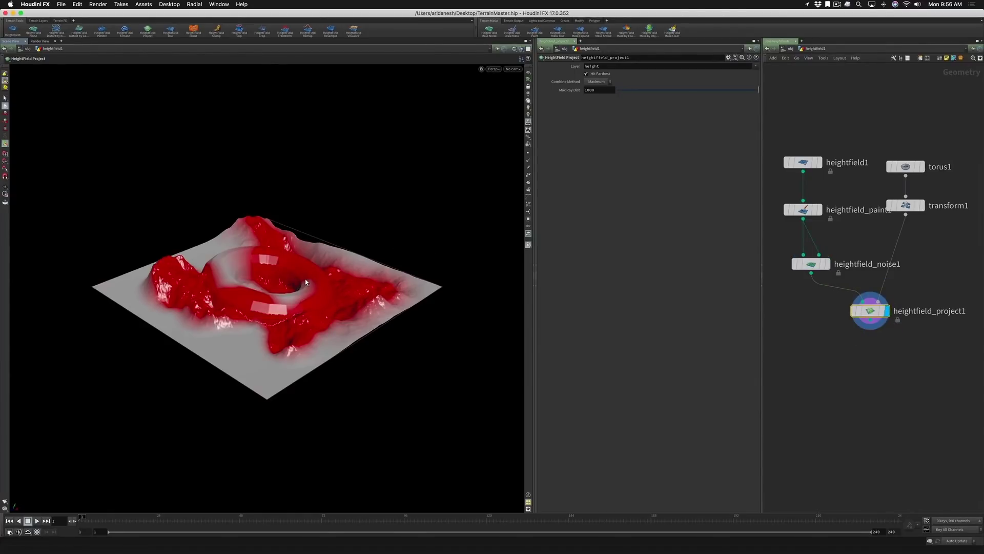
{"action": "mouse_move", "coordinate": [305, 282]}
{"action": "left_mouse_down"}
{"action": "mouse_move", "coordinate": [268, 310]}
{"action": "mouse_move", "coordinate": [288, 281]}
{"action": "mouse_move", "coordinate": [321, 287]}
{"action": "left_mouse_up"}
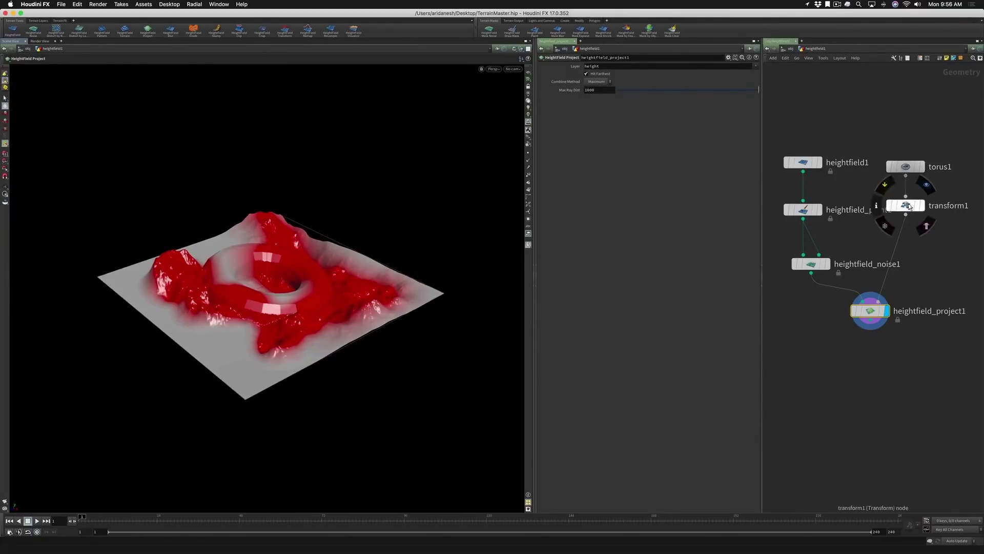
Step: Nudge the torus up about 2.6 units and raise its resolution to 50 rows and 50 columns
{"action": "left_click", "coordinate": [906, 205]}
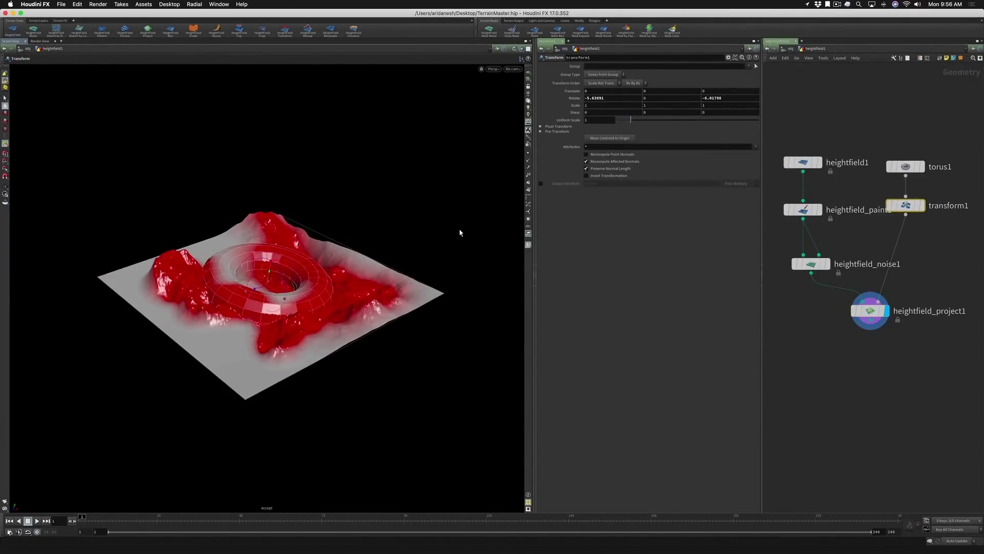
{"action": "mouse_move", "coordinate": [271, 275]}
{"action": "left_mouse_down"}
{"action": "mouse_move", "coordinate": [280, 239]}
{"action": "mouse_move", "coordinate": [273, 274]}
{"action": "left_mouse_up"}
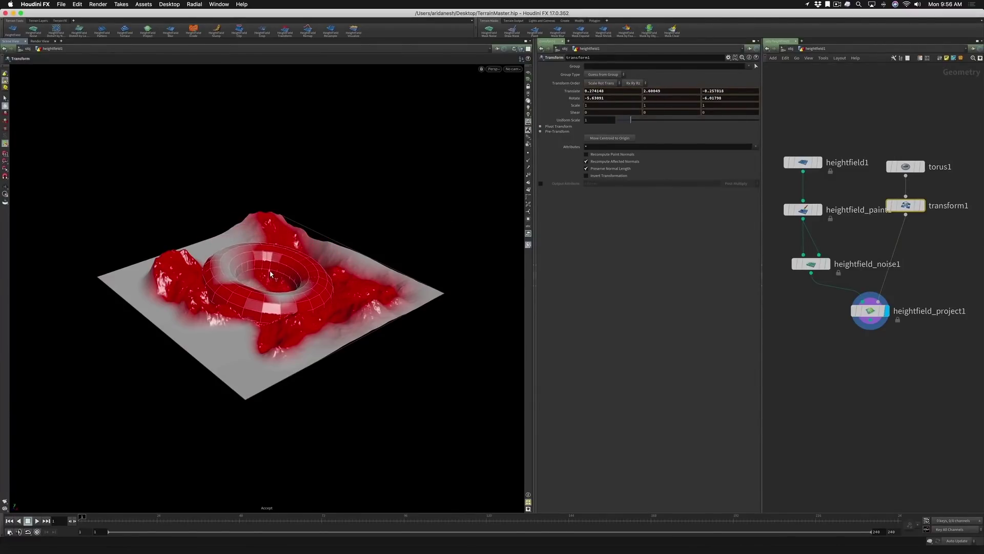
{"action": "left_click", "coordinate": [905, 166]}
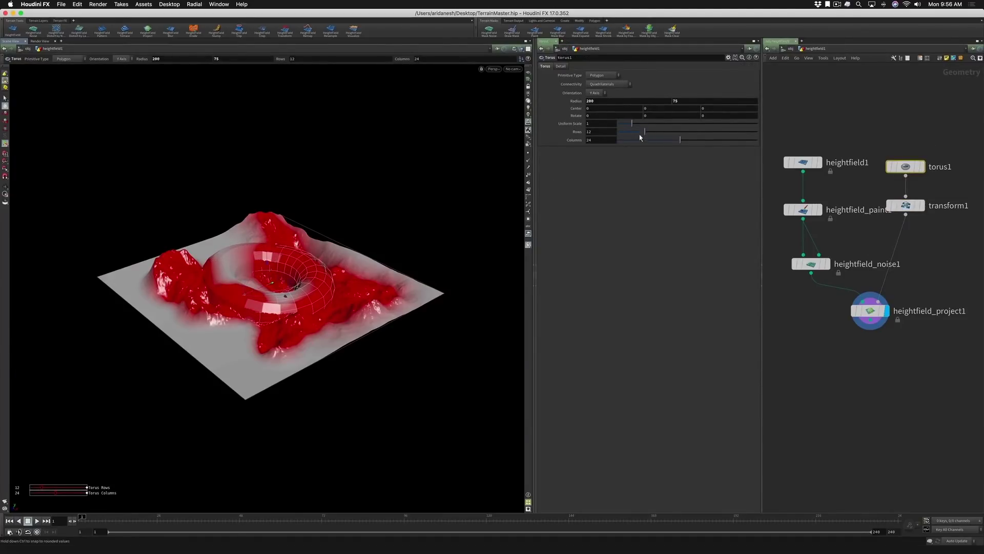
{"action": "left_click_drag", "start_coordinate": [645, 131], "coordinate": [745, 133]}
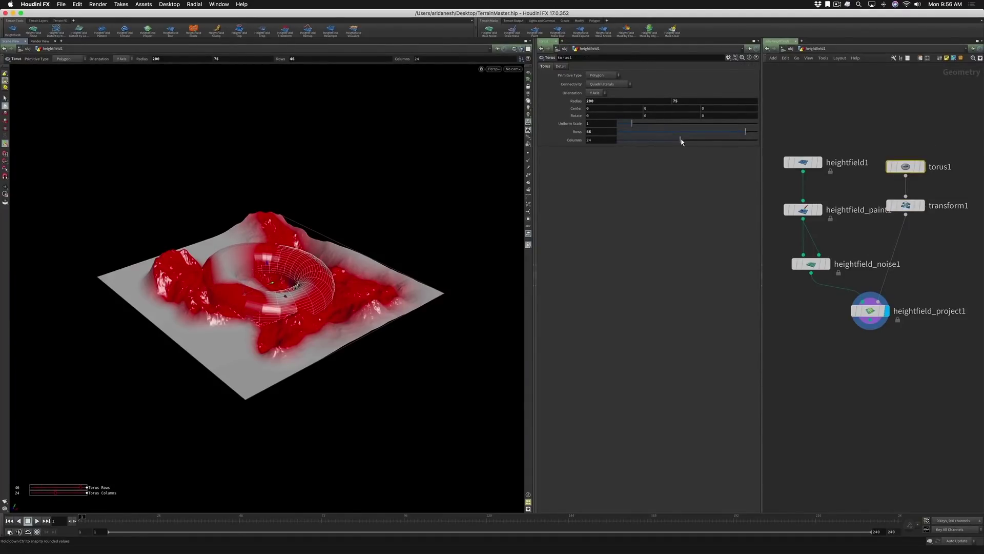
{"action": "left_click_drag", "start_coordinate": [680, 139], "coordinate": [733, 140]}
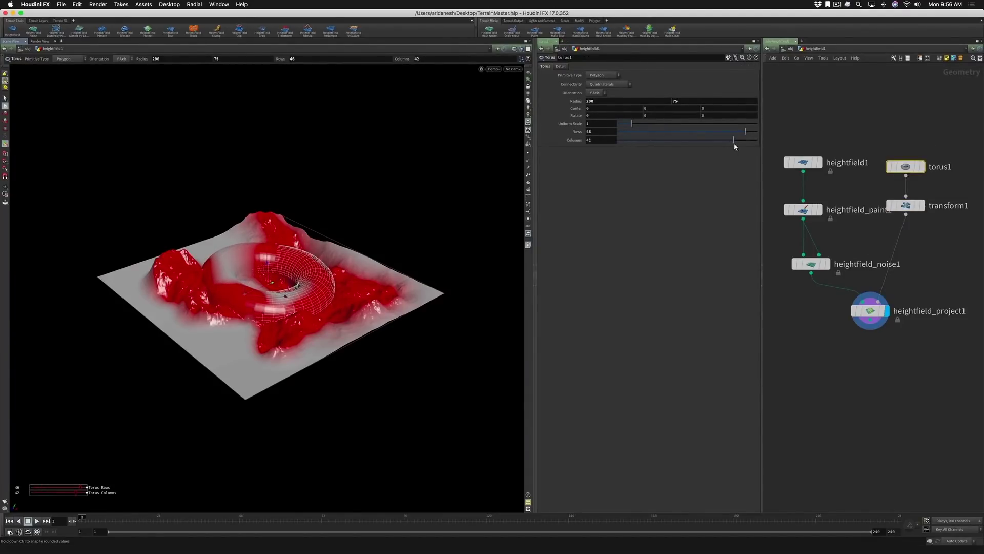
{"action": "left_click", "coordinate": [870, 302]}
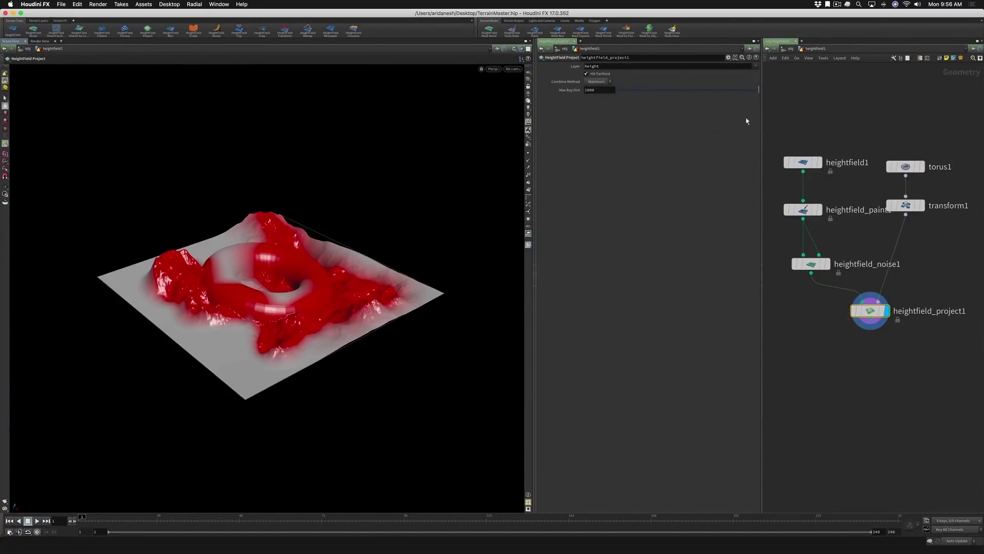
{"action": "left_click", "coordinate": [906, 167]}
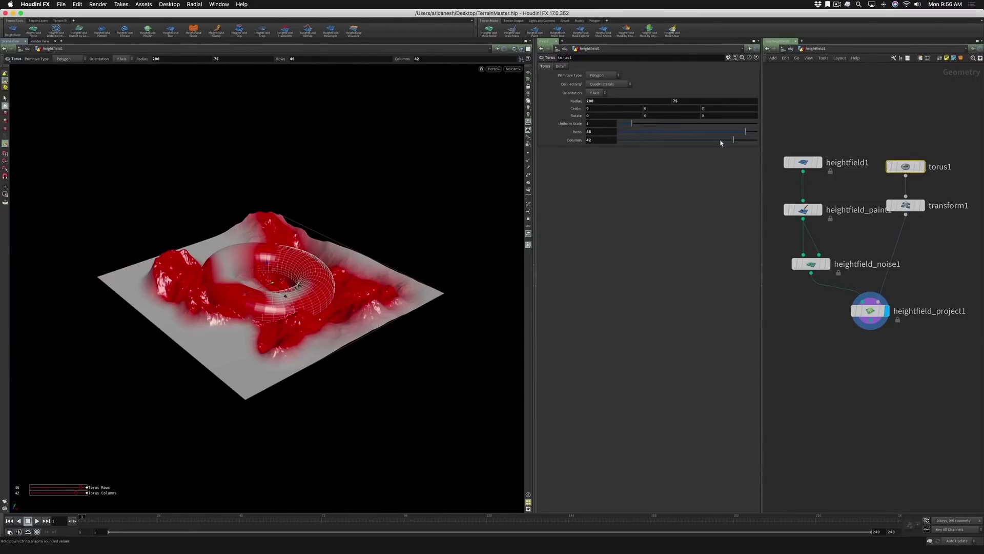
{"action": "left_click_drag", "start_coordinate": [733, 140], "coordinate": [763, 131]}
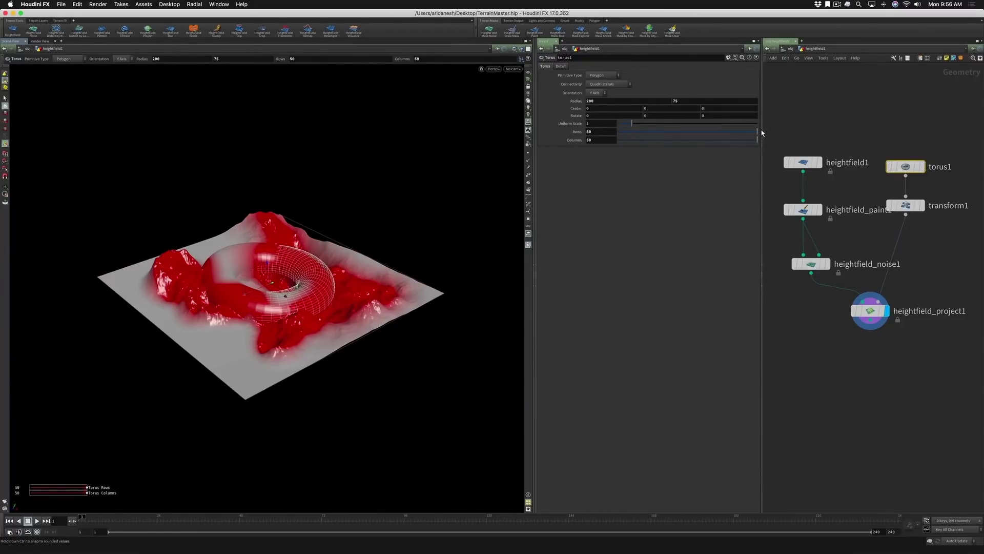
Step: Lower the torus beneath the terrain to a Y translation of about -65 in transform1
{"action": "left_click", "coordinate": [905, 205]}
{"action": "mouse_move", "coordinate": [268, 278]}
{"action": "left_mouse_down"}
{"action": "mouse_move", "coordinate": [287, 229]}
{"action": "mouse_move", "coordinate": [260, 302]}
{"action": "mouse_move", "coordinate": [264, 288]}
{"action": "left_mouse_up"}
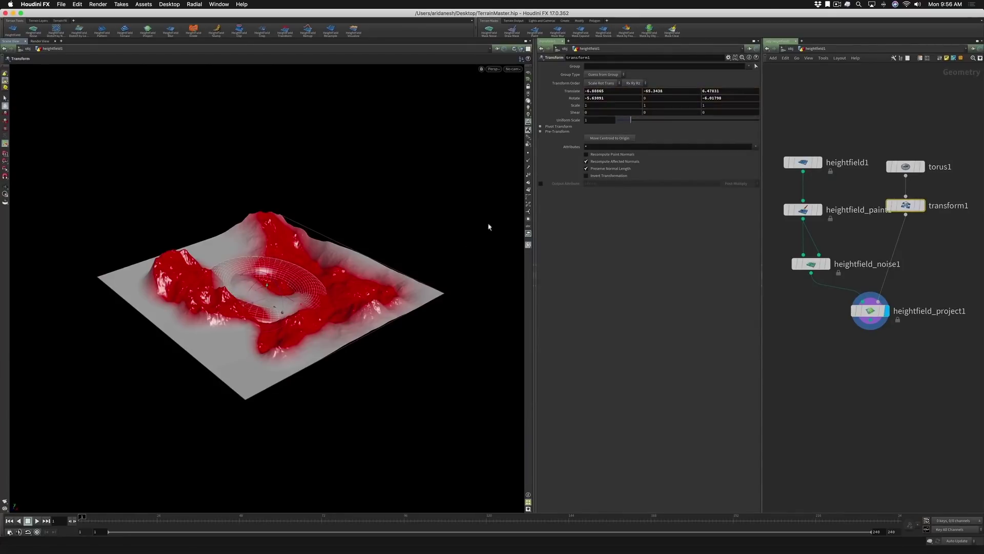
Step: Turn off Hit Farthest on heightfield_project1 and set its Combine Method to Minimum
{"action": "left_click", "coordinate": [866, 311]}
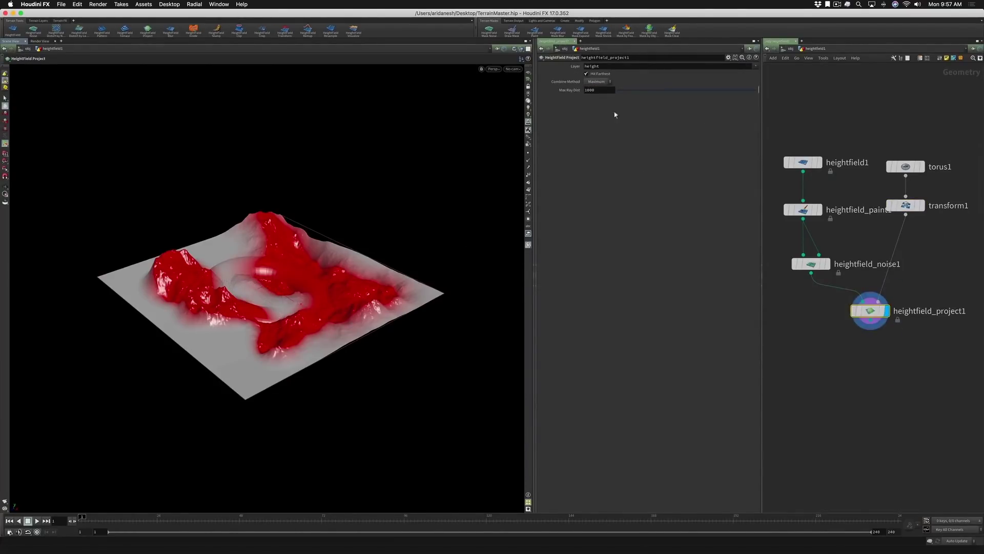
{"action": "left_click", "coordinate": [587, 74]}
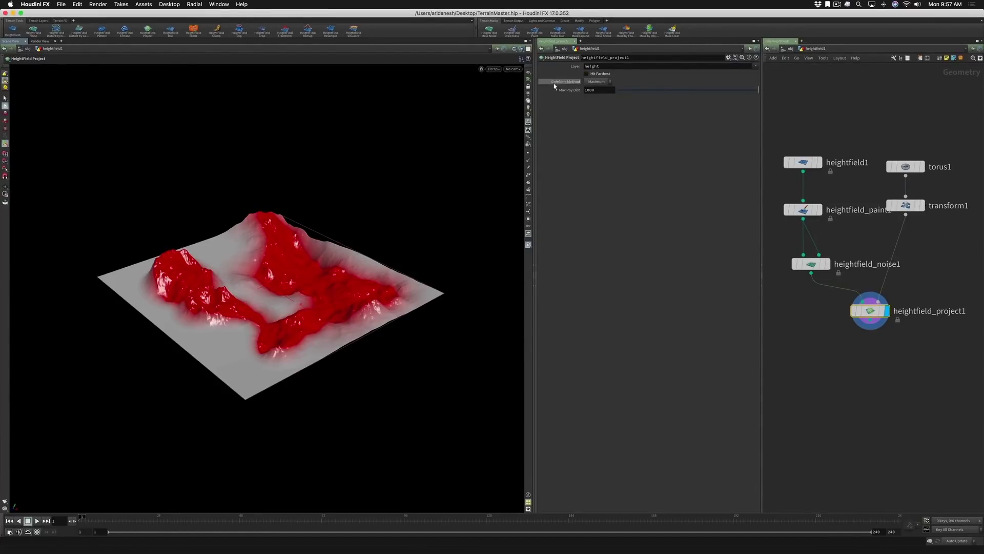
{"action": "left_click", "coordinate": [596, 81]}
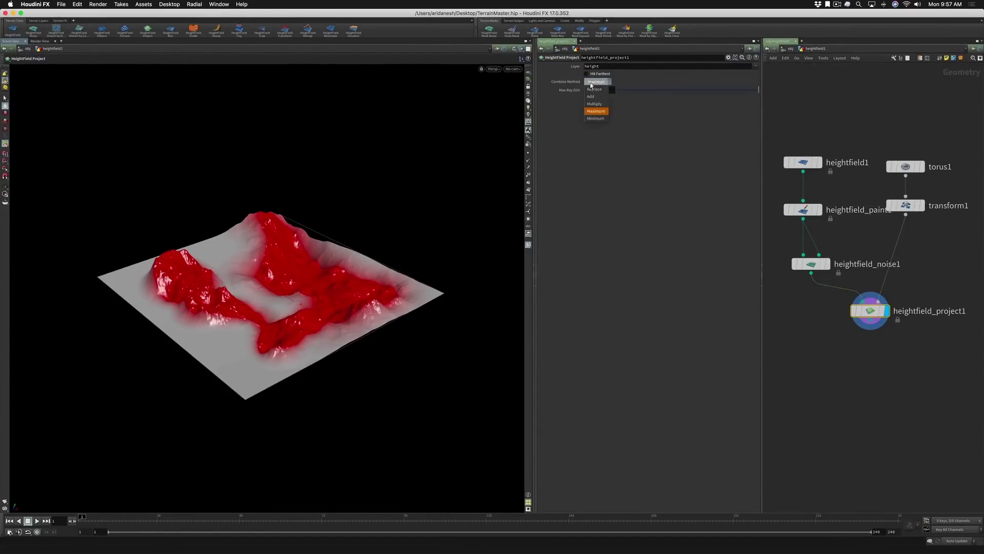
{"action": "left_click", "coordinate": [594, 112]}
{"action": "left_click_drag", "start_coordinate": [400, 209], "coordinate": [361, 243]}
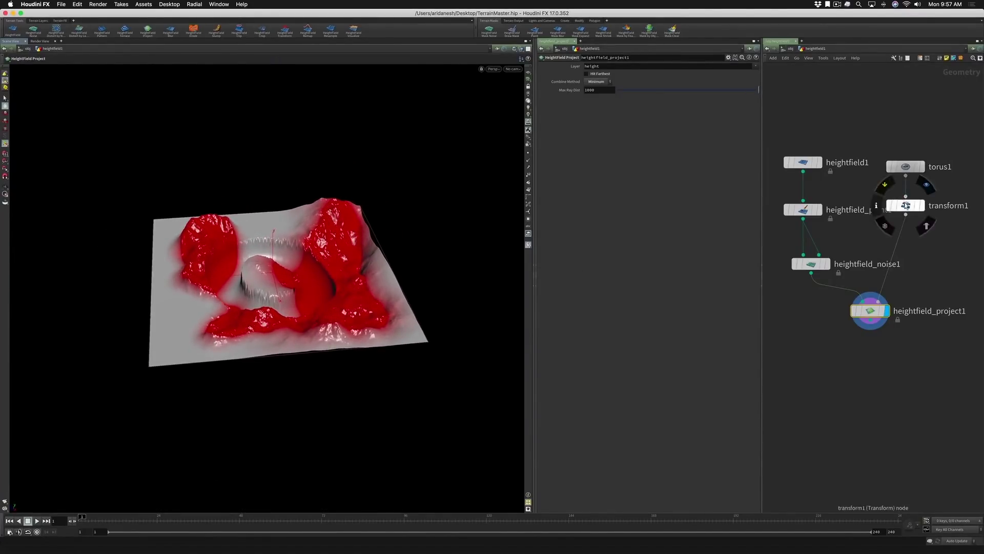
Step: Raise the torus in transform1 to a Y translation of about -6 so it carves into the terrain
{"action": "left_click", "coordinate": [906, 205]}
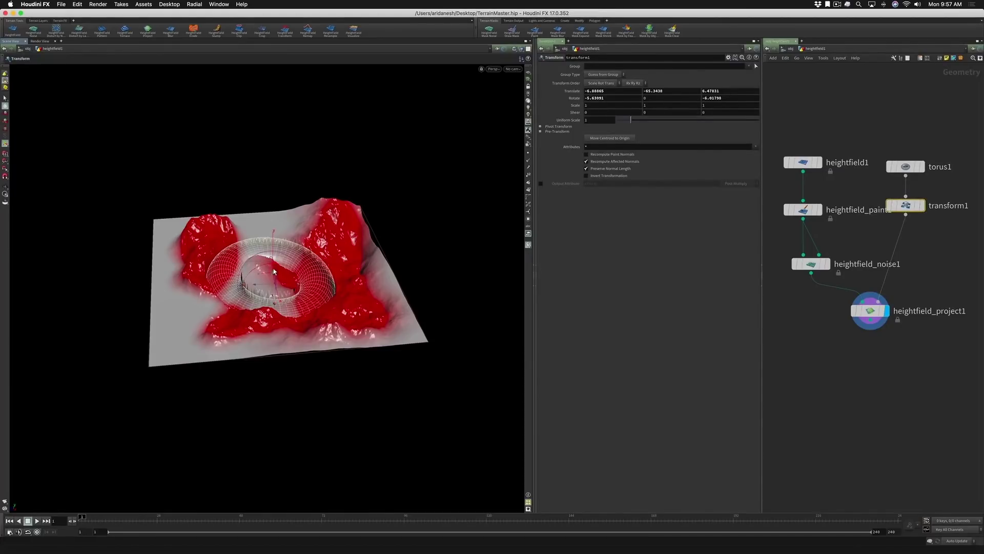
{"action": "left_click_drag", "start_coordinate": [274, 272], "coordinate": [276, 261]}
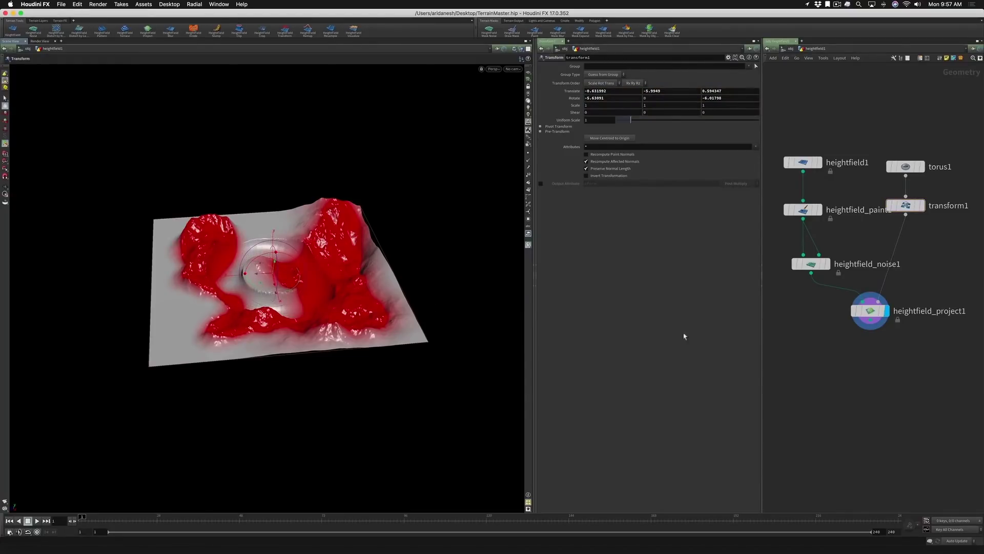
{"action": "key", "text": "Escape"}
{"action": "mouse_move", "coordinate": [377, 292]}
{"action": "left_mouse_down"}
{"action": "mouse_move", "coordinate": [374, 340]}
{"action": "mouse_move", "coordinate": [377, 299]}
{"action": "mouse_move", "coordinate": [390, 295]}
{"action": "left_mouse_up"}
{"action": "key", "text": "Return"}
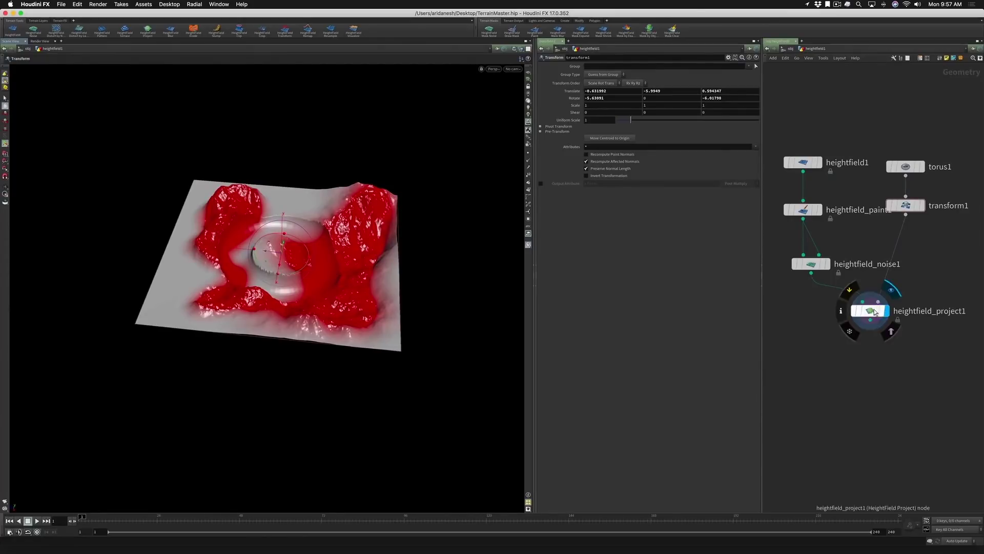
Step: Rearrange the project and transform nodes and feed the project node's terrain input directly from heightfield1 instead of the noise node
{"action": "mouse_move", "coordinate": [869, 317]}
{"action": "left_click_drag", "start_coordinate": [869, 317], "coordinate": [849, 334]}
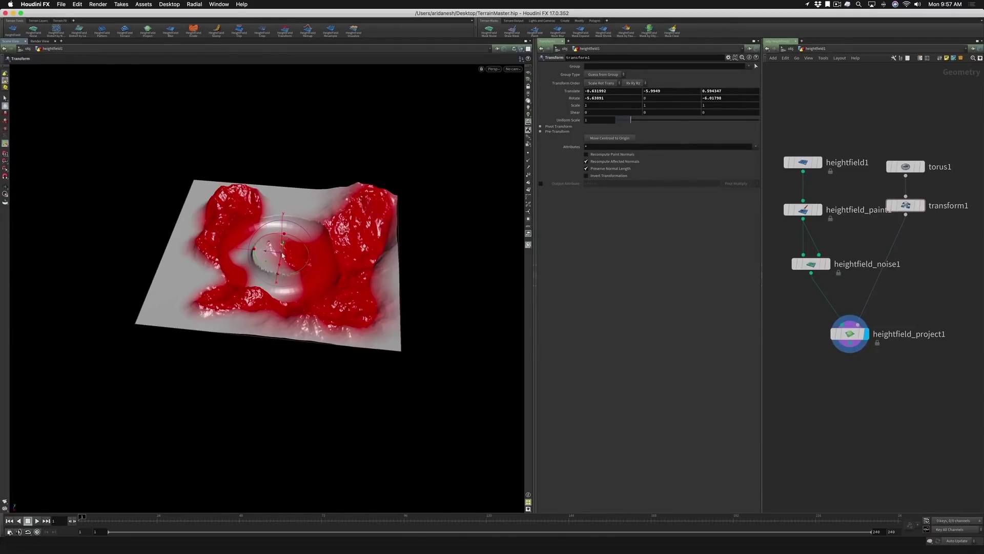
{"action": "key", "text": "space"}
{"action": "left_click_drag", "start_coordinate": [302, 229], "coordinate": [291, 241]}
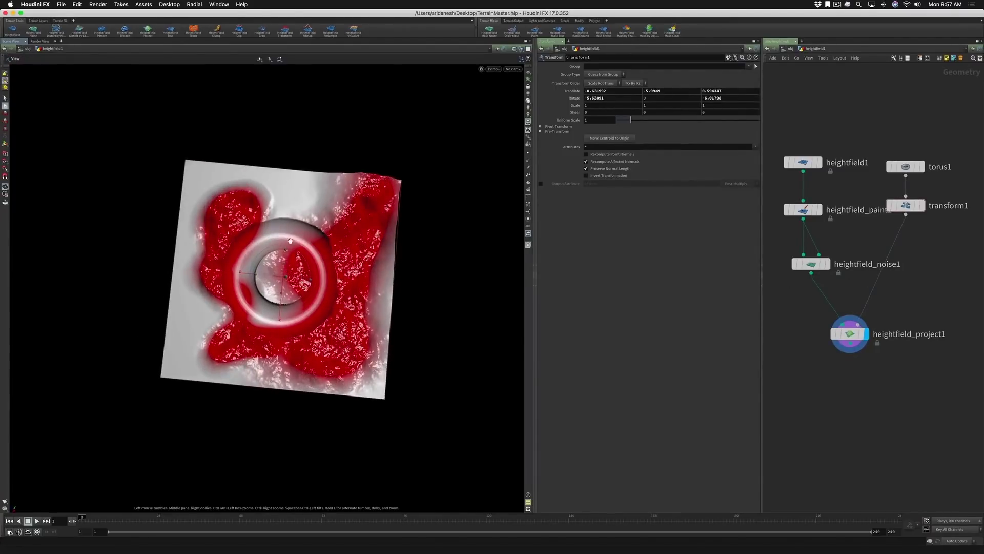
{"action": "left_click_drag", "start_coordinate": [266, 277], "coordinate": [233, 300]}
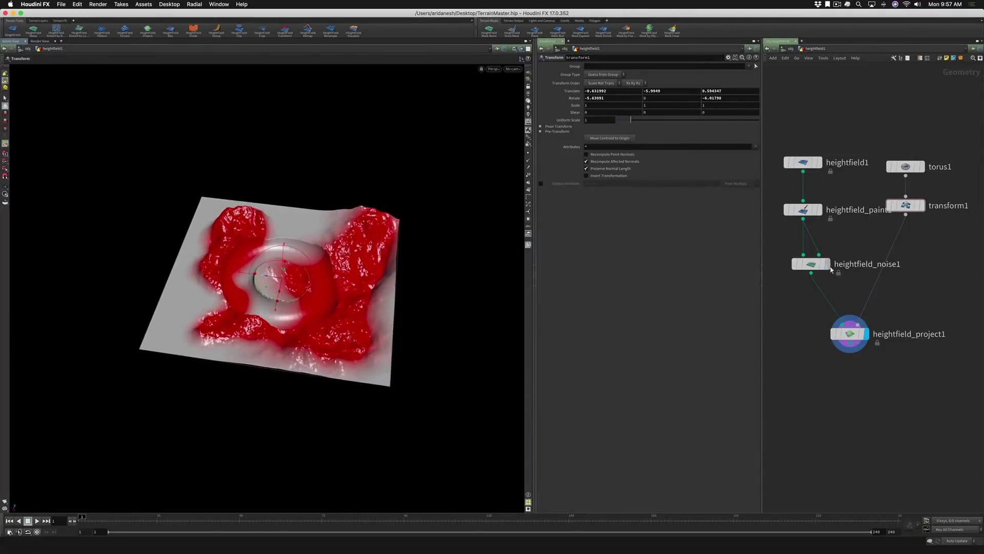
{"action": "left_click_drag", "start_coordinate": [906, 205], "coordinate": [906, 209]}
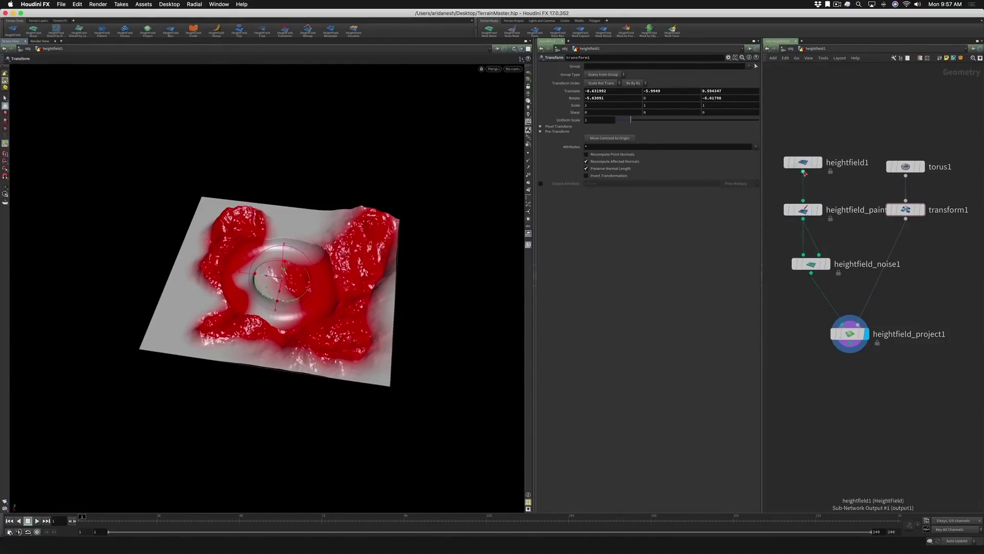
{"action": "left_click_drag", "start_coordinate": [803, 172], "coordinate": [897, 292]}
Step: Add a HeightField Distort by Noise node below heightfield_project1
{"action": "key", "text": "Tab"}
{"action": "type", "text": "hf"}
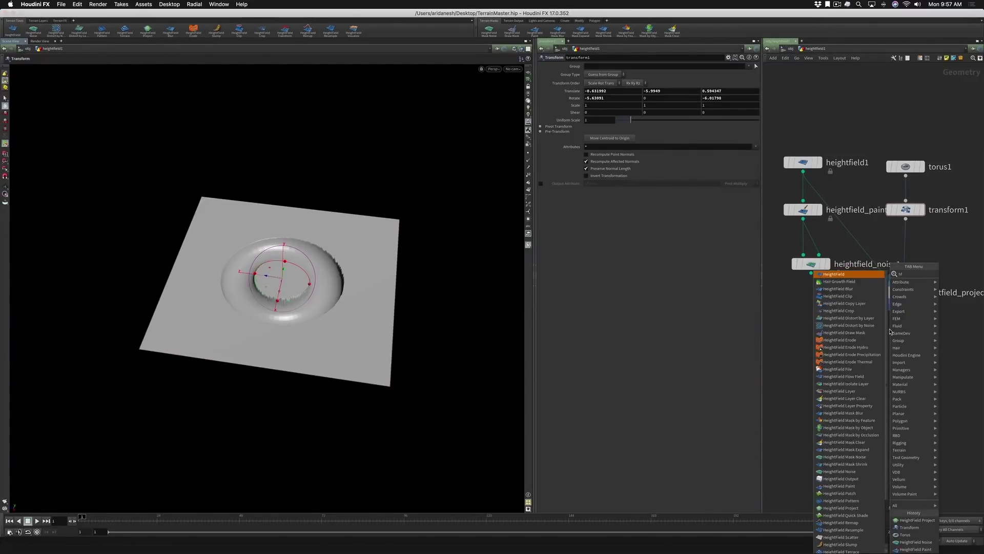
{"action": "type", "text": " dis"}
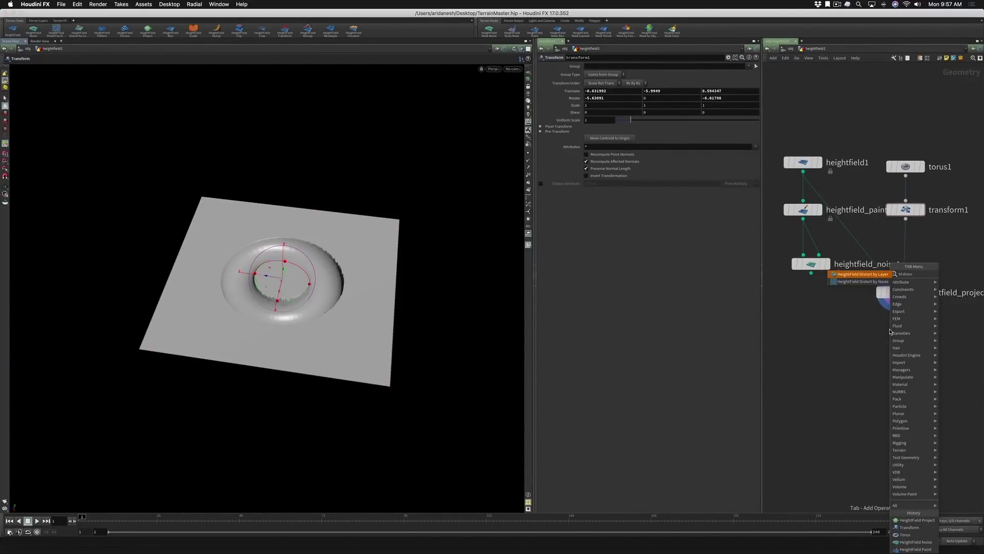
{"action": "type", "text": "tor"}
{"action": "key", "text": "Down"}
{"action": "key", "text": "Return"}
{"action": "left_click", "coordinate": [891, 332]}
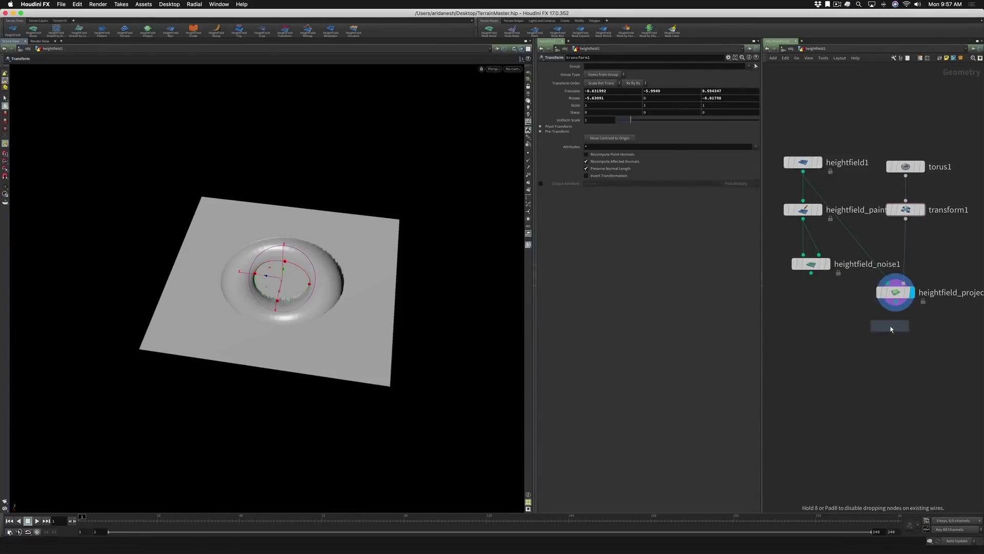
Step: Wire heightfield_project1 into the distort node's terrain input and display the distorted crater
{"action": "left_click", "coordinate": [883, 322]}
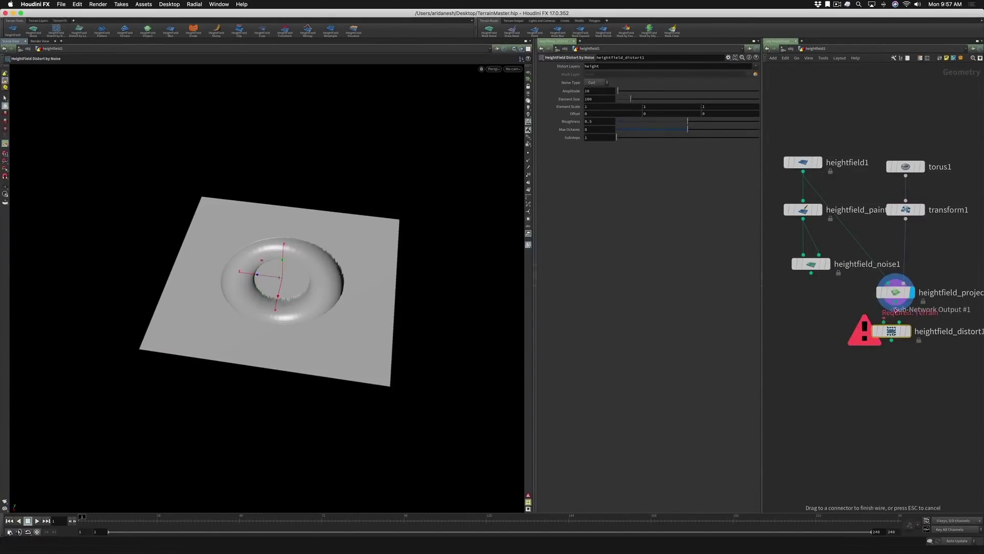
{"action": "left_click", "coordinate": [896, 301]}
{"action": "left_click", "coordinate": [909, 331]}
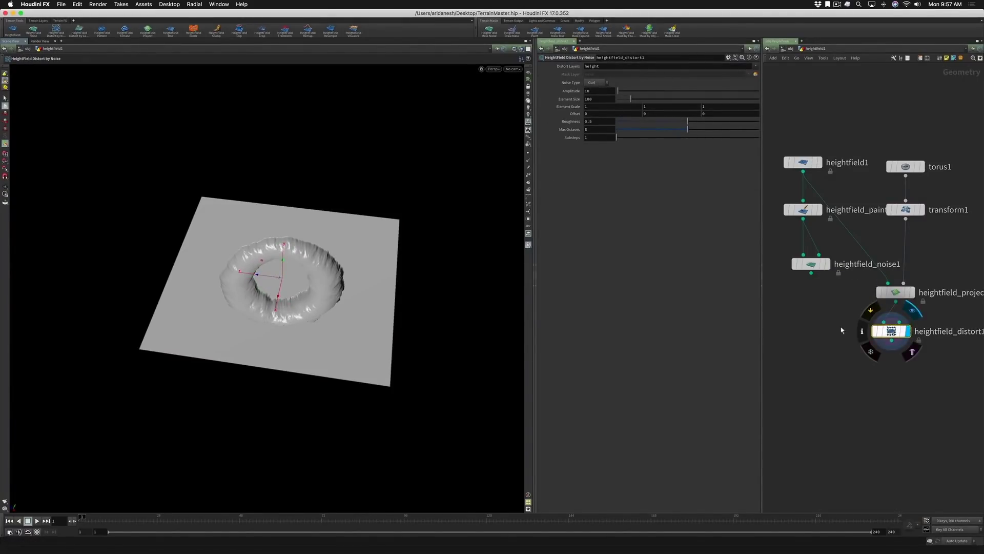
{"action": "key", "text": "Escape"}
{"action": "left_click_drag", "start_coordinate": [411, 303], "coordinate": [348, 299]}
{"action": "key", "text": "Return"}
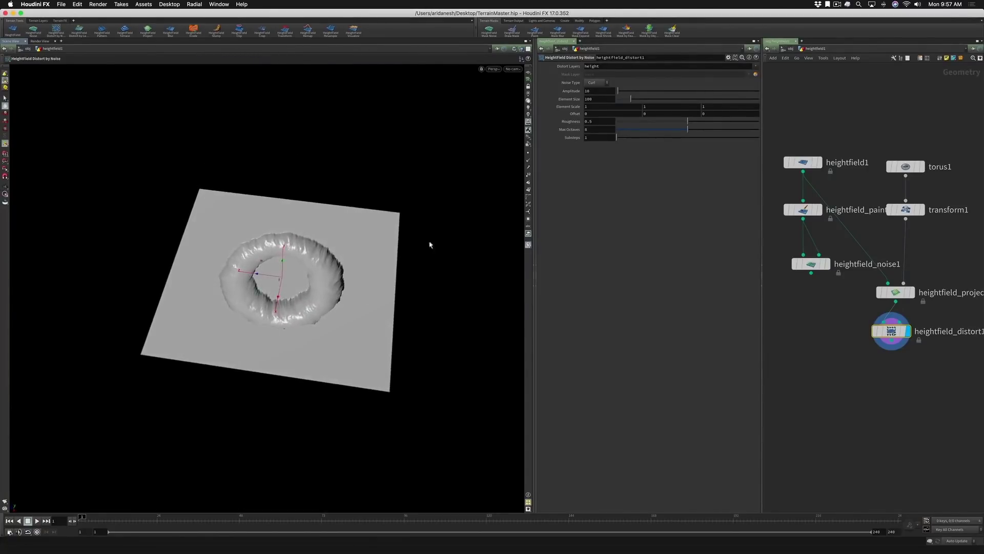
Step: Set the distortion amplitude to about 38 and its element size to 114
{"action": "mouse_move", "coordinate": [618, 90]}
{"action": "left_mouse_down"}
{"action": "mouse_move", "coordinate": [652, 100]}
{"action": "mouse_move", "coordinate": [622, 91]}
{"action": "left_mouse_up"}
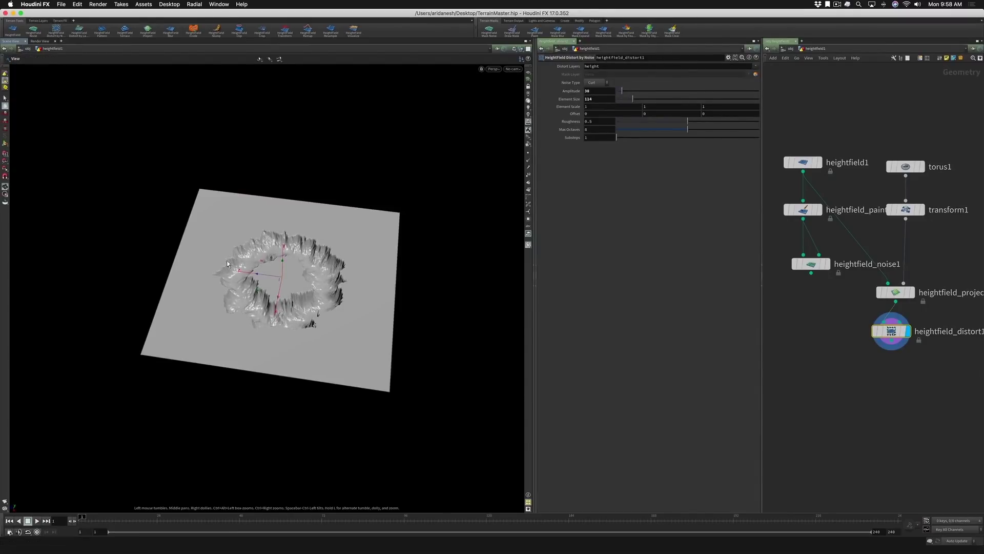
{"action": "left_click_drag", "start_coordinate": [243, 251], "coordinate": [396, 309], "text": "alt"}
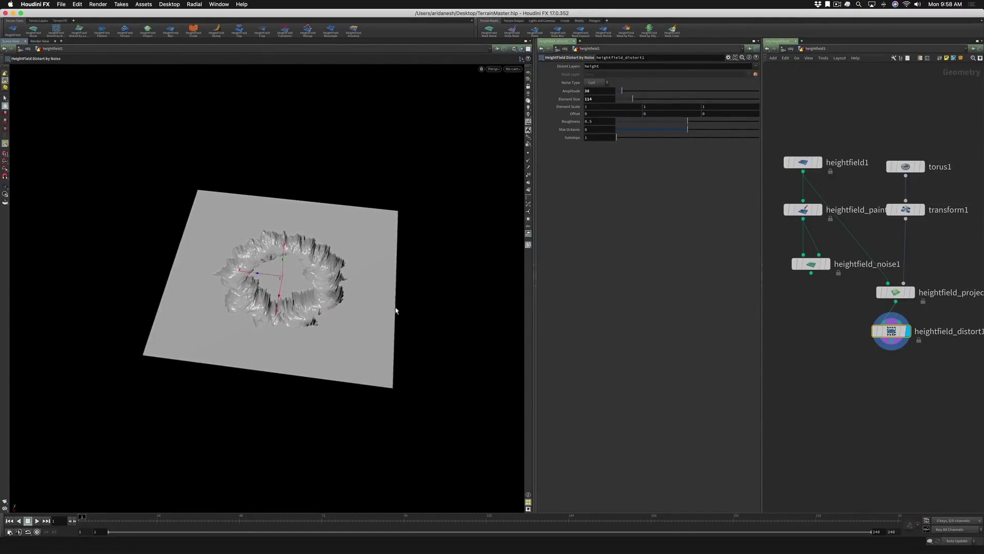
Step: Place heightfield_noise1 and heightfield_distort1 side by side at the ends of their branches
{"action": "left_click_drag", "start_coordinate": [812, 265], "coordinate": [801, 332]}
{"action": "left_click_drag", "start_coordinate": [885, 331], "coordinate": [904, 331]}
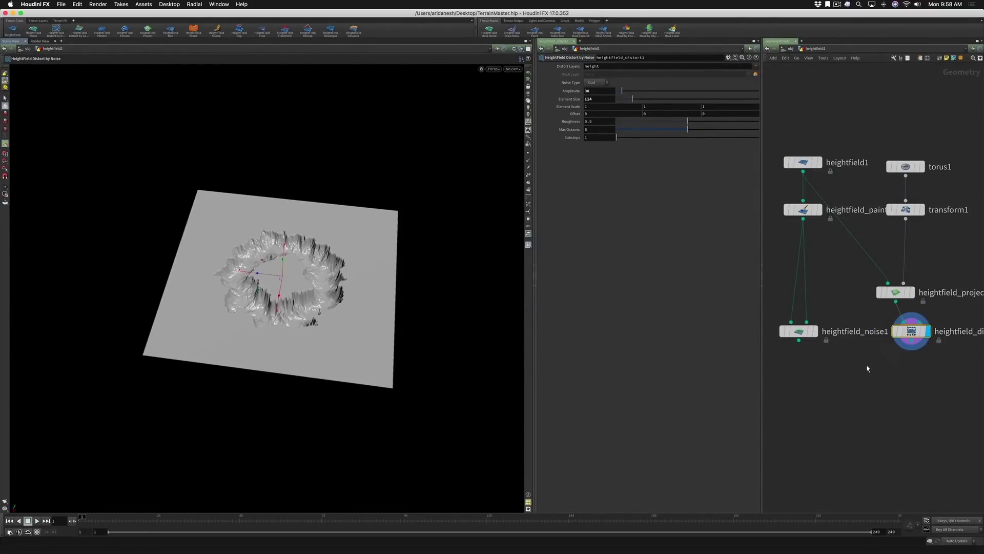
Step: Add a HeightField Layer node below heightfield_noise1 and heightfield_distort1
{"action": "key", "text": "Tab"}
{"action": "type", "text": "hf l"}
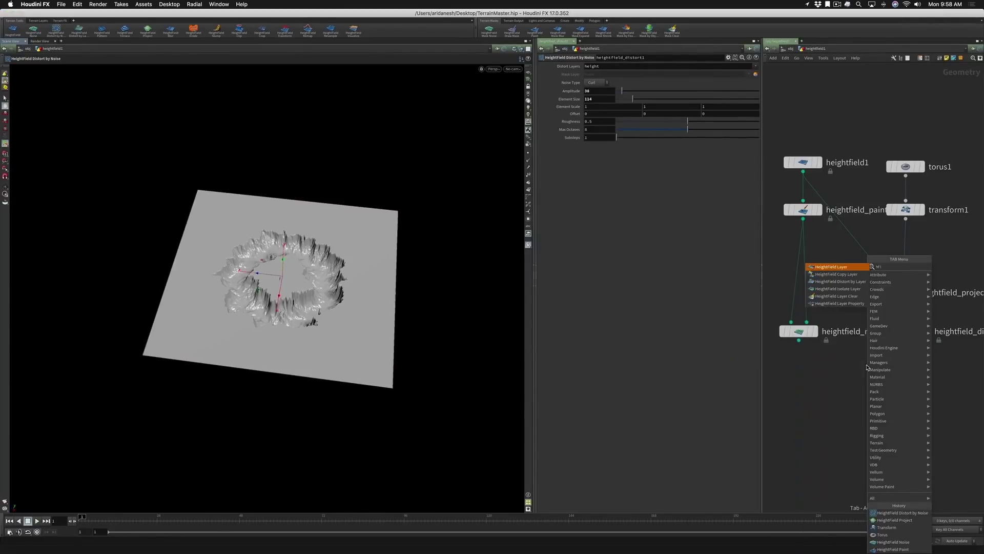
{"action": "key", "text": "Return"}
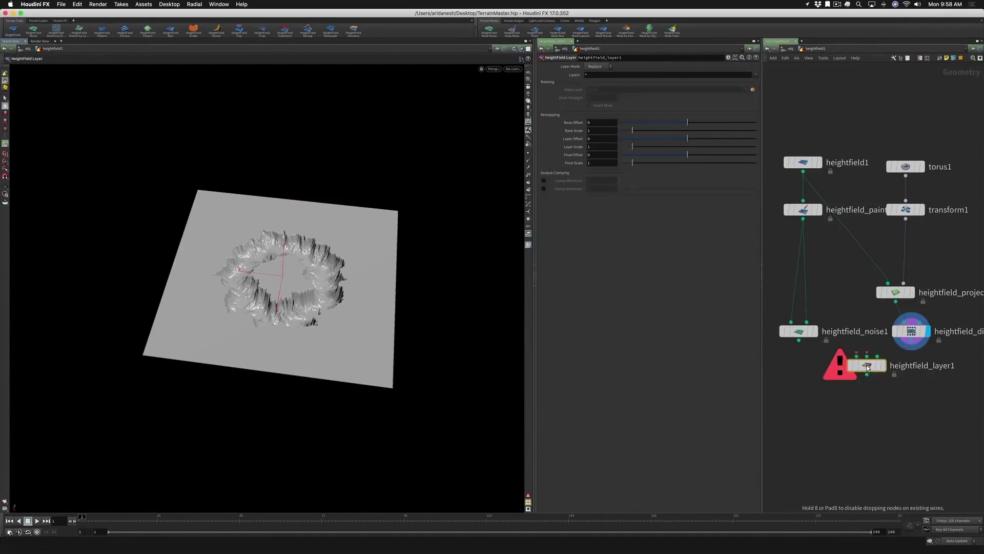
{"action": "left_click", "coordinate": [862, 382]}
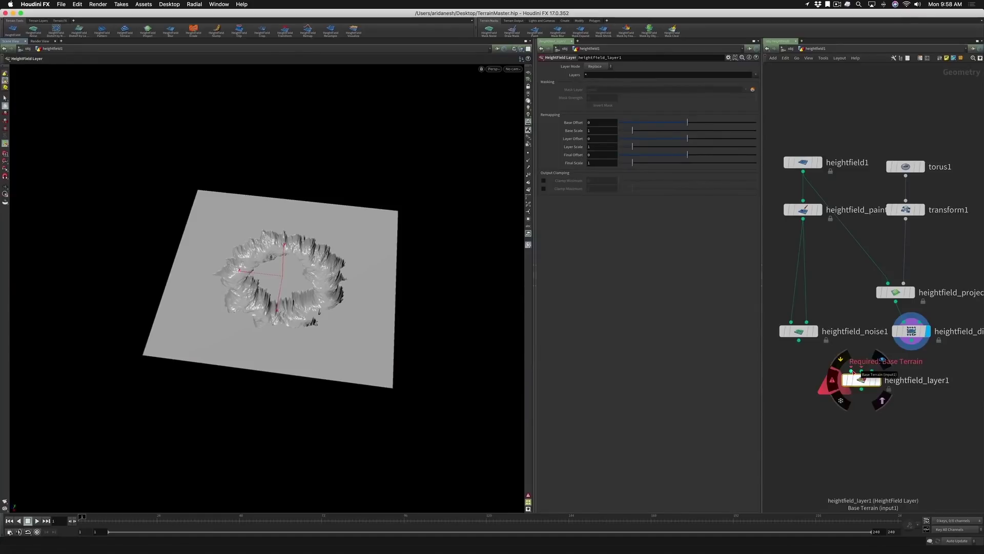
Step: Wire heightfield_noise1 into the layer node's base terrain input and heightfield_distort1 into its terrain-to-layer input
{"action": "left_click", "coordinate": [798, 341]}
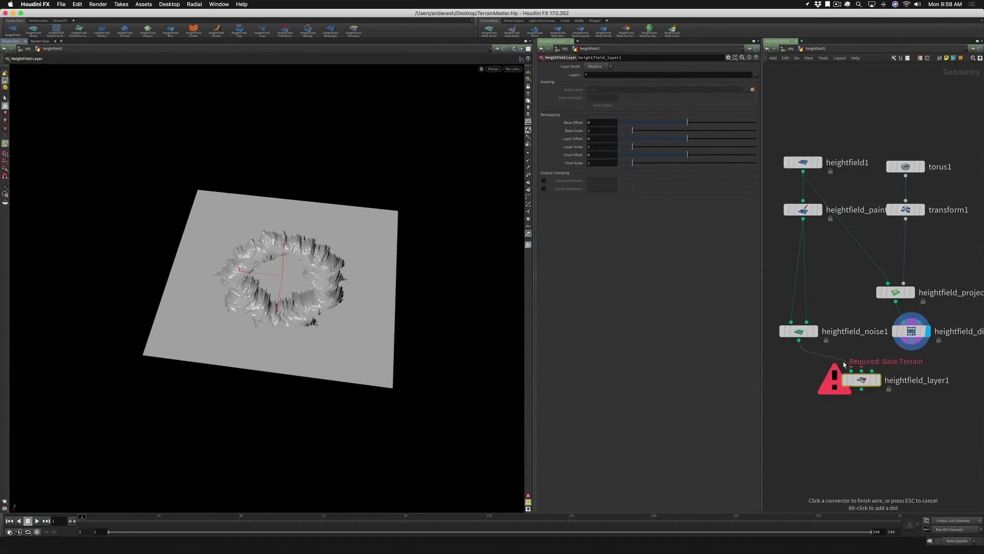
{"action": "left_click", "coordinate": [851, 370]}
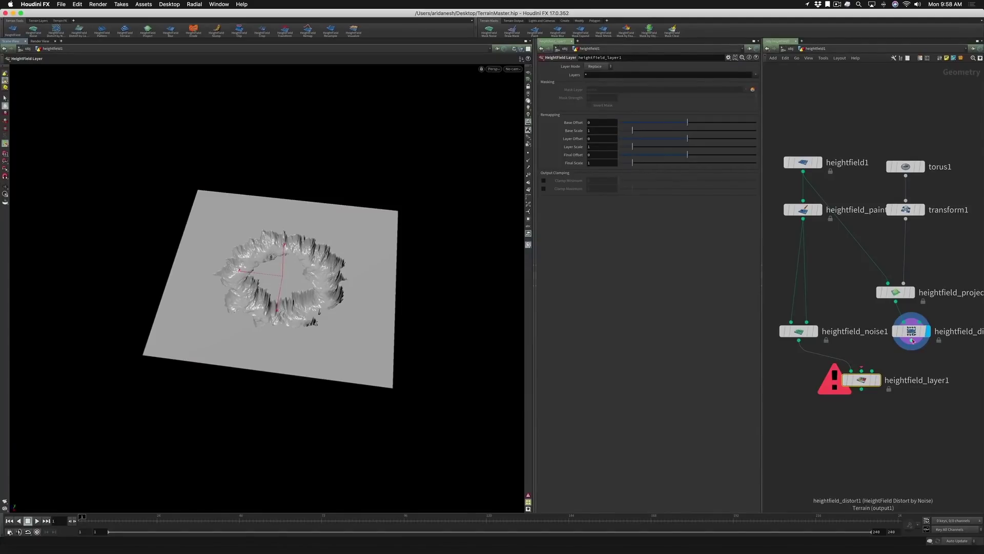
{"action": "left_click", "coordinate": [912, 340]}
{"action": "left_click", "coordinate": [863, 369]}
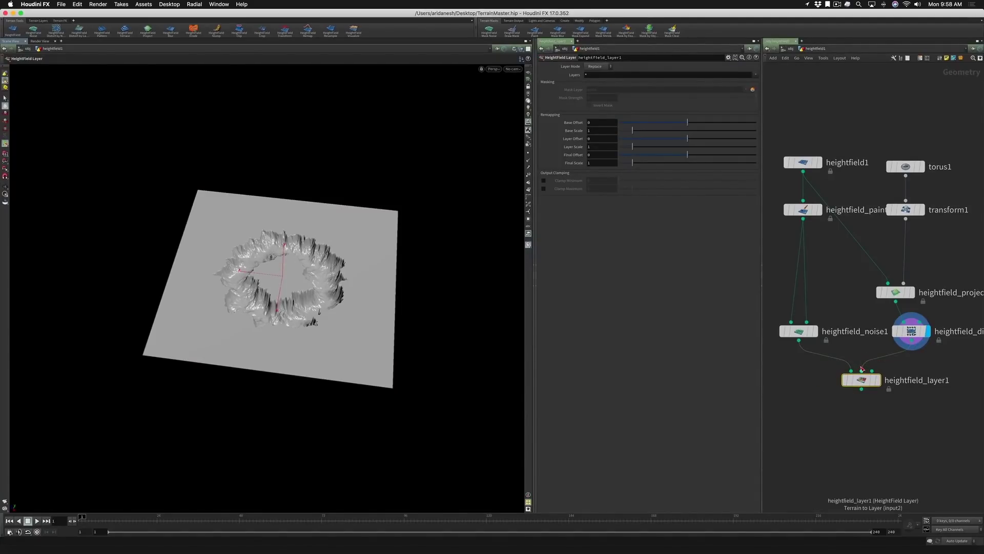
Step: Display heightfield_layer1 and set its layer mode to Add
{"action": "left_click", "coordinate": [879, 380]}
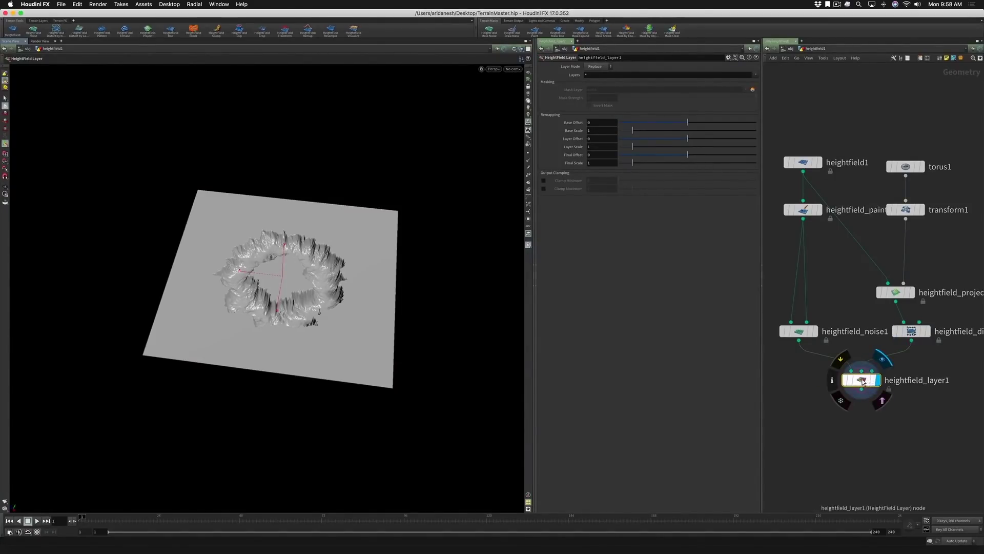
{"action": "left_click", "coordinate": [594, 66]}
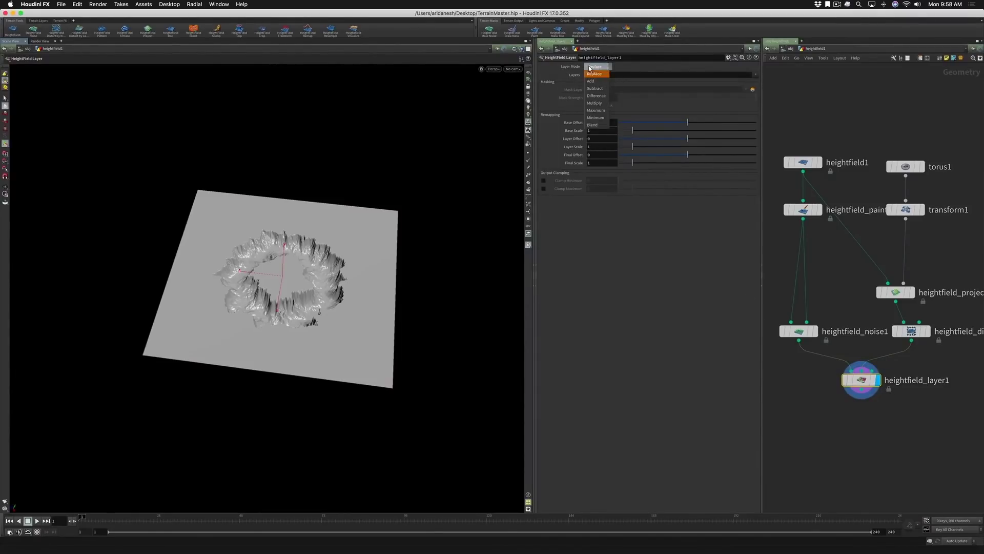
{"action": "left_click", "coordinate": [591, 81]}
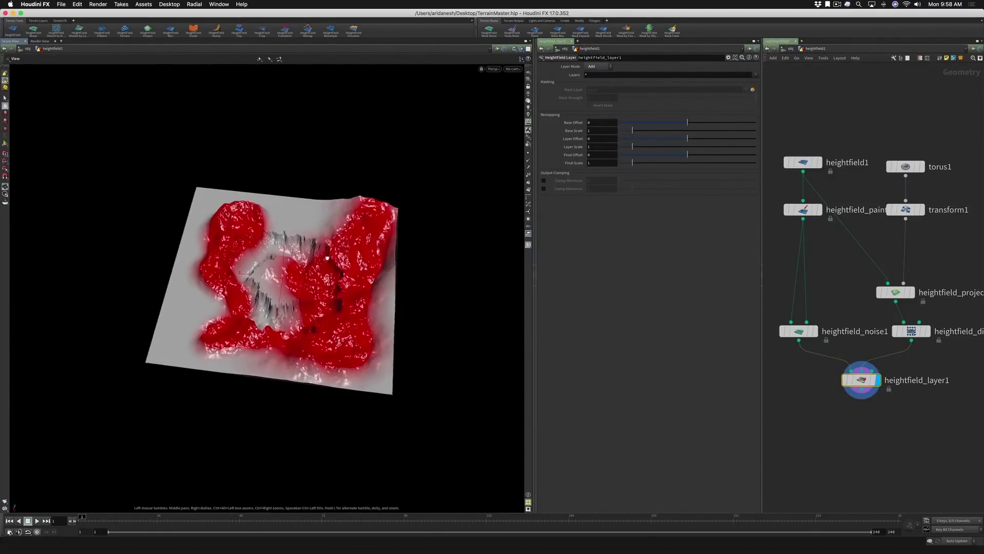
{"action": "left_click_drag", "start_coordinate": [327, 258], "coordinate": [326, 234]}
{"action": "key", "text": "Return"}
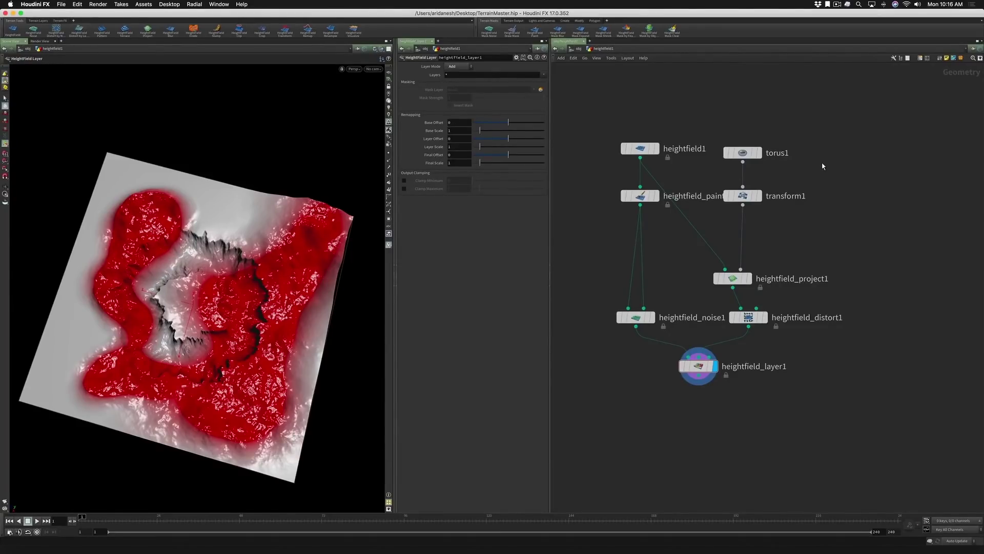
Step: Switch to Preview and examine the gale-crater-mex-dem.png elevation image and its file information
{"action": "key", "text": "ctrl+Left"}
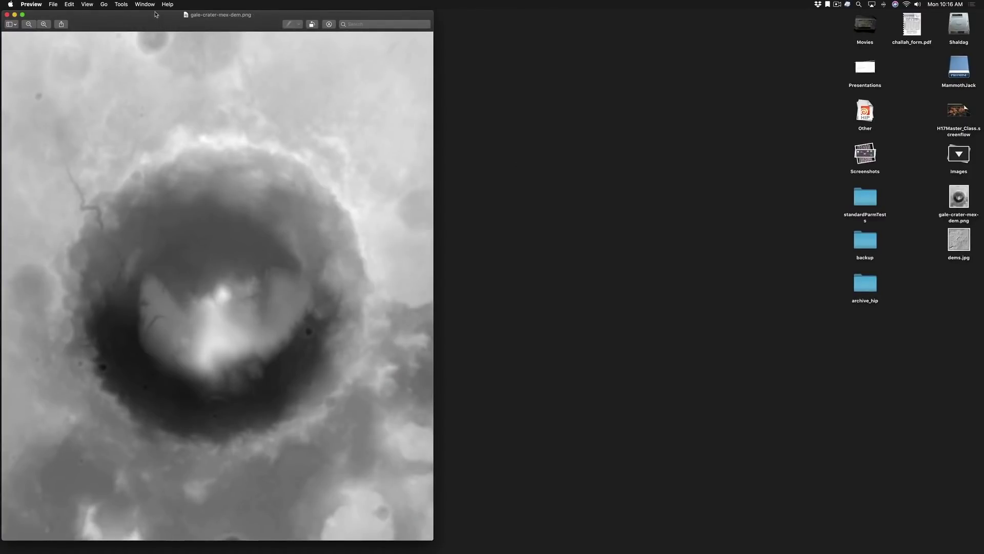
{"action": "key", "text": "super+i"}
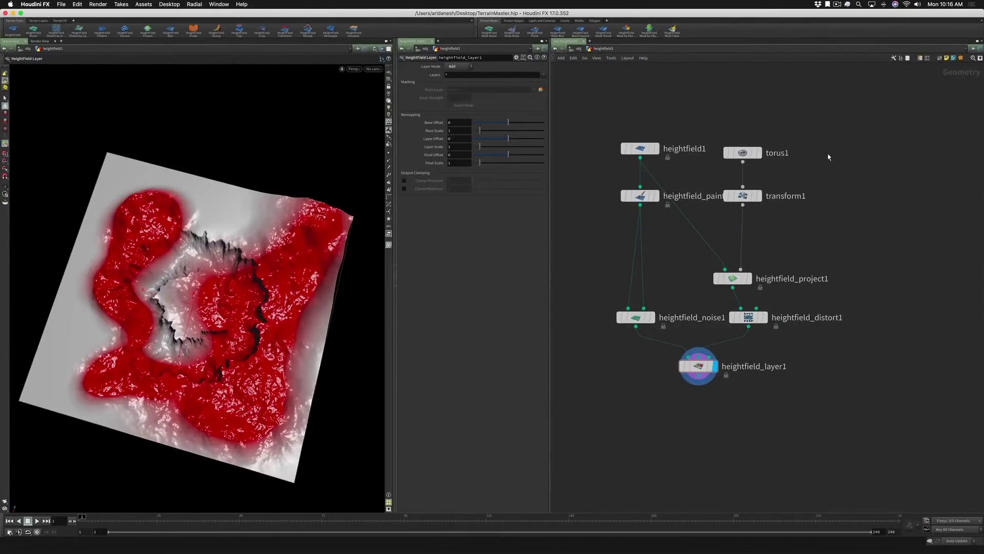
Step: Switch back to Houdini and add a HeightField File node beside torus1
{"action": "key", "text": "Tab"}
{"action": "type", "text": "hff"}
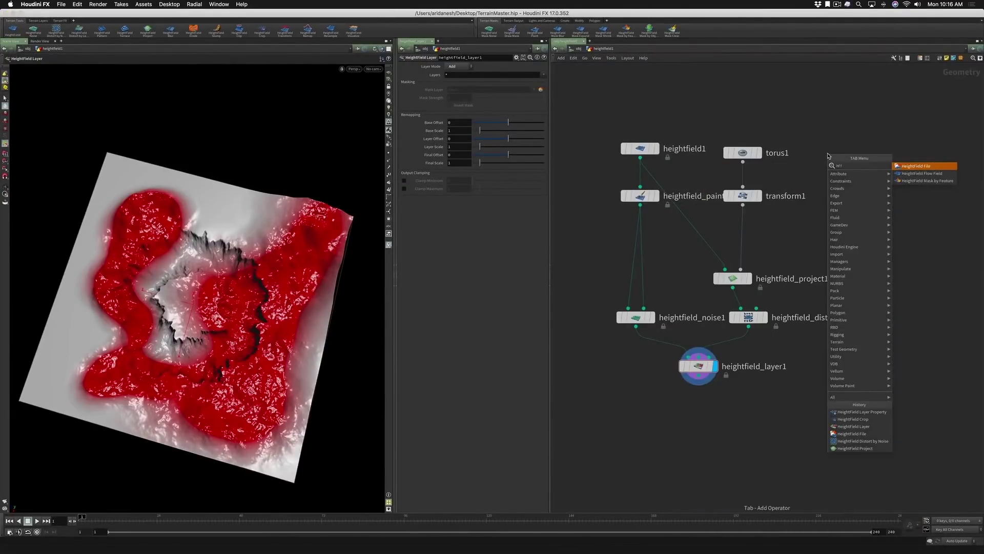
{"action": "key", "text": "Return"}
{"action": "left_click", "coordinate": [829, 153]}
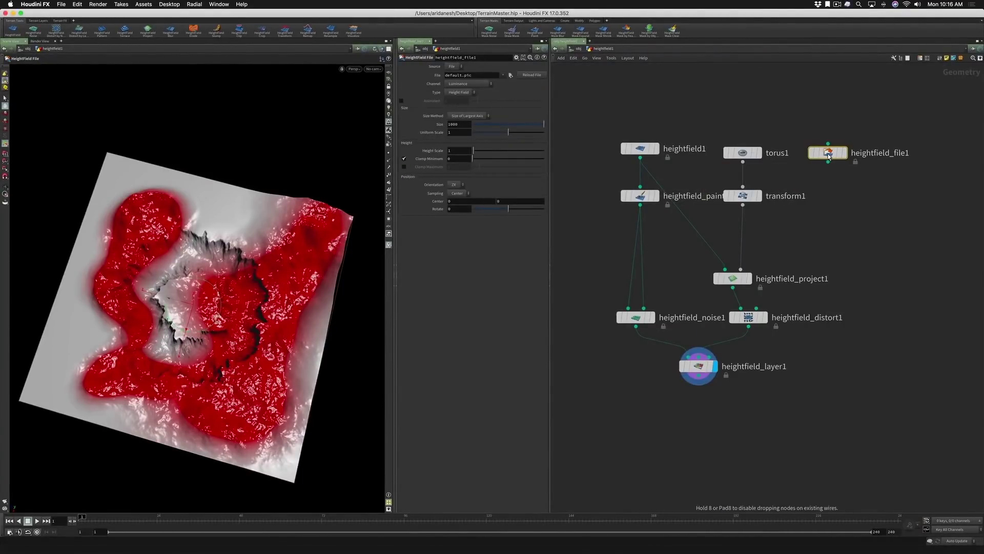
Step: Load gale-crater-mex-dem.png from the Desktop as the HeightField File node's image
{"action": "left_click", "coordinate": [454, 67]}
{"action": "left_click", "coordinate": [447, 75]}
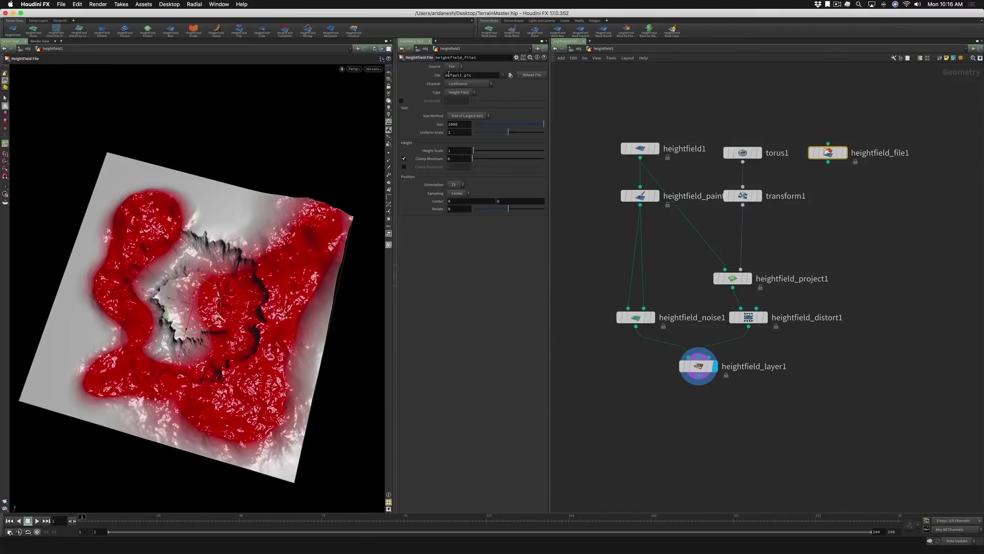
{"action": "left_click", "coordinate": [511, 75]}
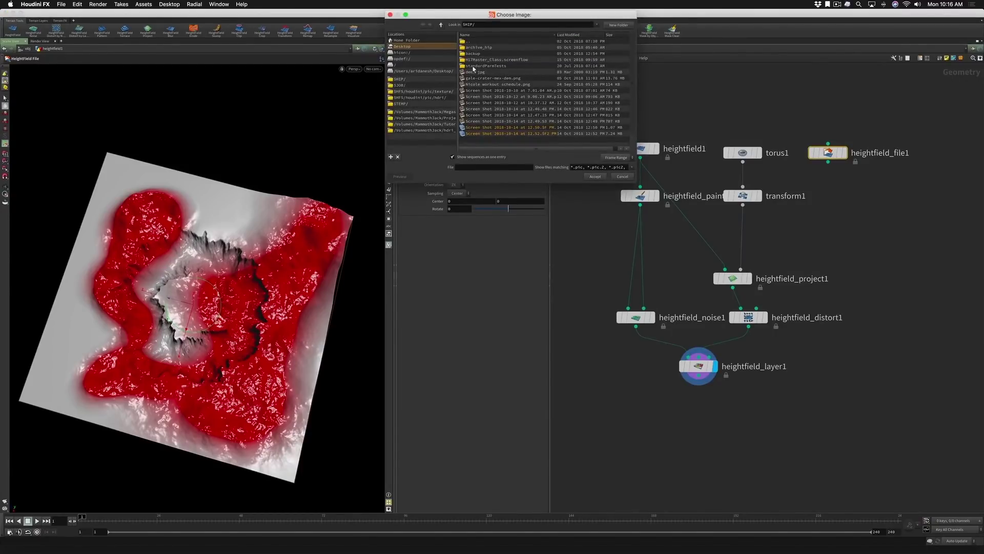
{"action": "left_click", "coordinate": [482, 78]}
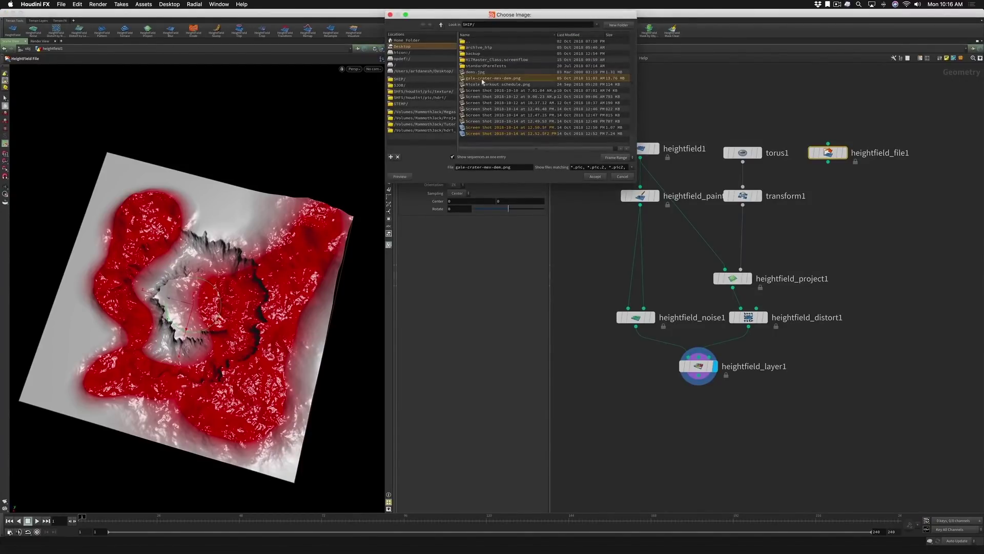
{"action": "left_click", "coordinate": [595, 176]}
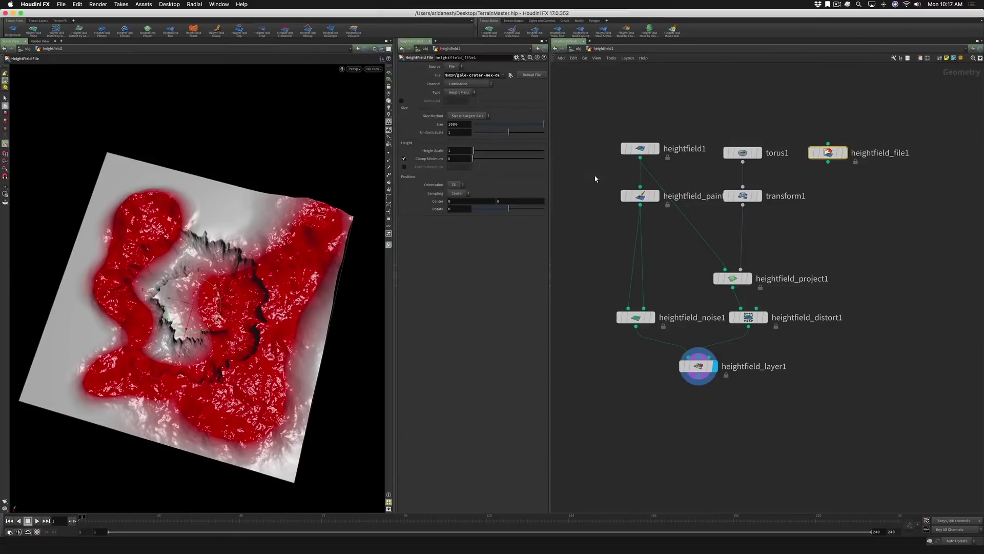
Step: Display heightfield_file1 and raise its height scale to about 91
{"action": "left_click", "coordinate": [846, 154]}
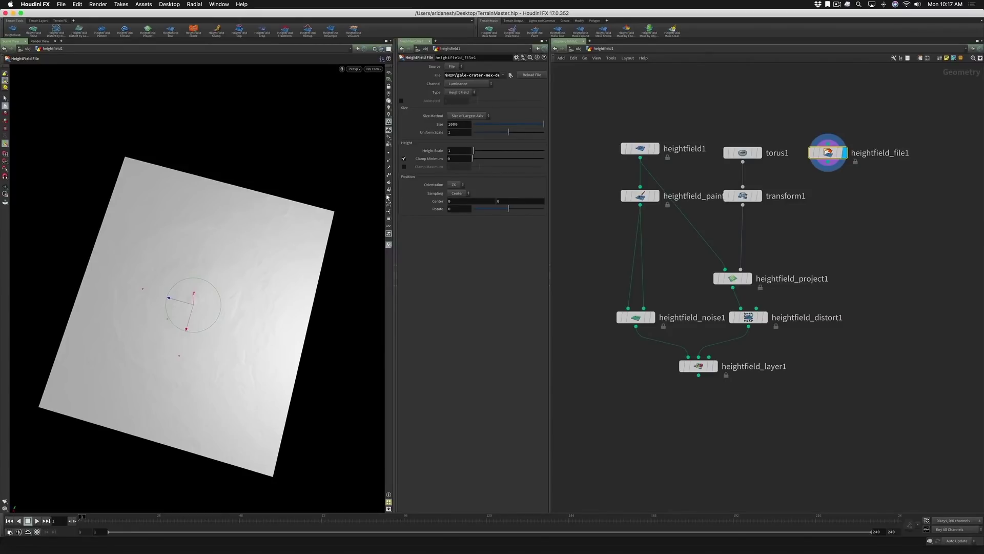
{"action": "key", "text": "Escape"}
{"action": "mouse_move", "coordinate": [234, 273]}
{"action": "left_mouse_down"}
{"action": "mouse_move", "coordinate": [237, 213]}
{"action": "mouse_move", "coordinate": [230, 273]}
{"action": "mouse_move", "coordinate": [241, 270]}
{"action": "left_mouse_up"}
{"action": "key", "text": "Return"}
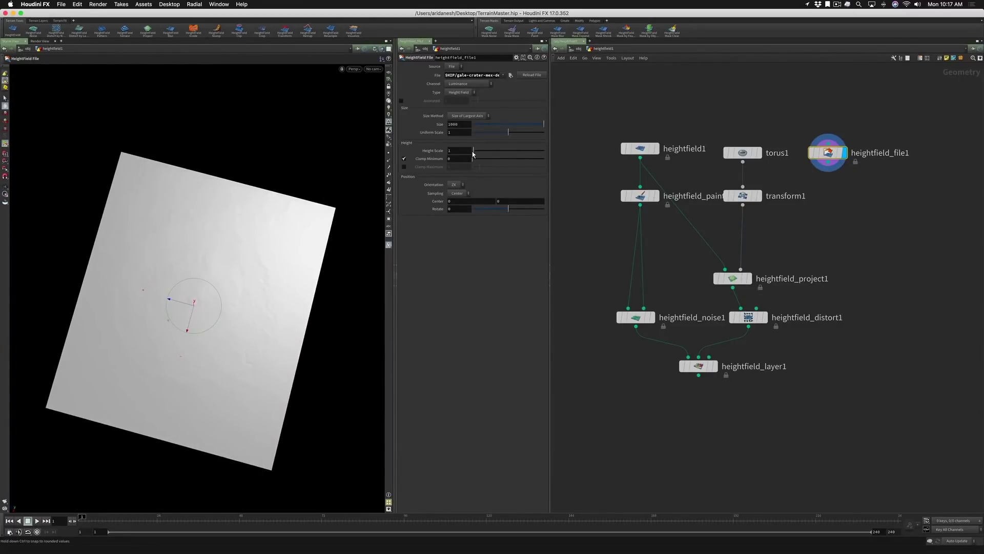
{"action": "left_click_drag", "start_coordinate": [473, 153], "coordinate": [538, 150]}
{"action": "left_click_drag", "start_coordinate": [229, 287], "coordinate": [220, 259], "text": "alt"}
{"action": "key", "text": "Return"}
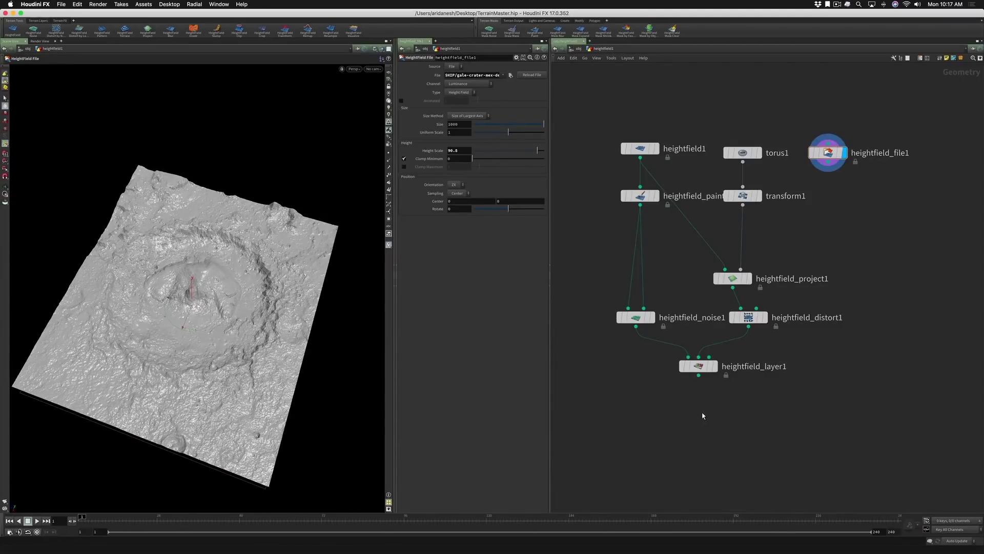
Step: Add a second HeightField Layer node below heightfield_layer1
{"action": "key", "text": "Tab"}
{"action": "type", "text": "hf lay"}
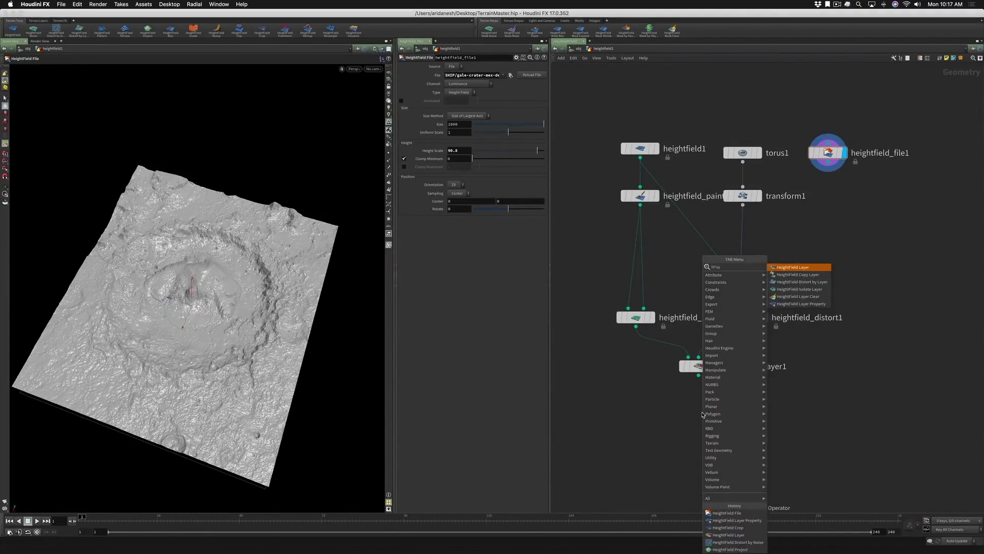
{"action": "key", "text": "Return"}
{"action": "left_click", "coordinate": [703, 414]}
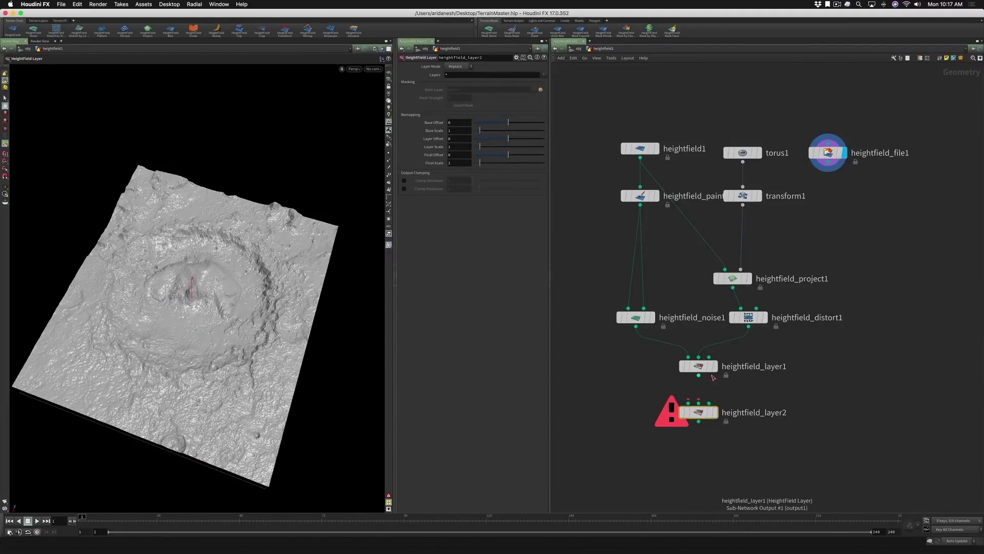
Step: Wire heightfield_layer1 into heightfield_layer2's base input and heightfield_file1 into its second input, and display the result
{"action": "left_click_drag", "start_coordinate": [699, 376], "coordinate": [693, 388]}
{"action": "left_click", "coordinate": [714, 366]}
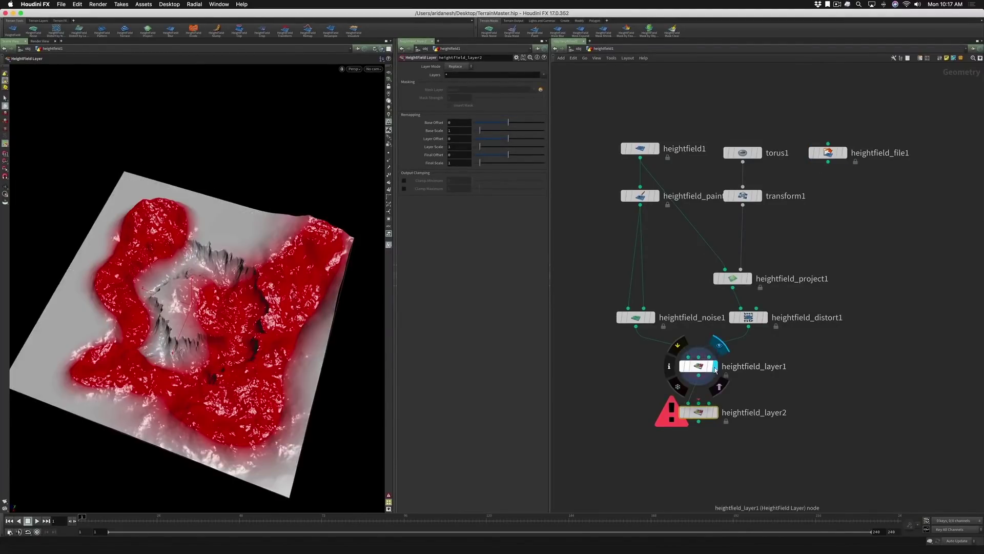
{"action": "left_click_drag", "start_coordinate": [699, 403], "coordinate": [828, 163]}
{"action": "left_click", "coordinate": [716, 413]}
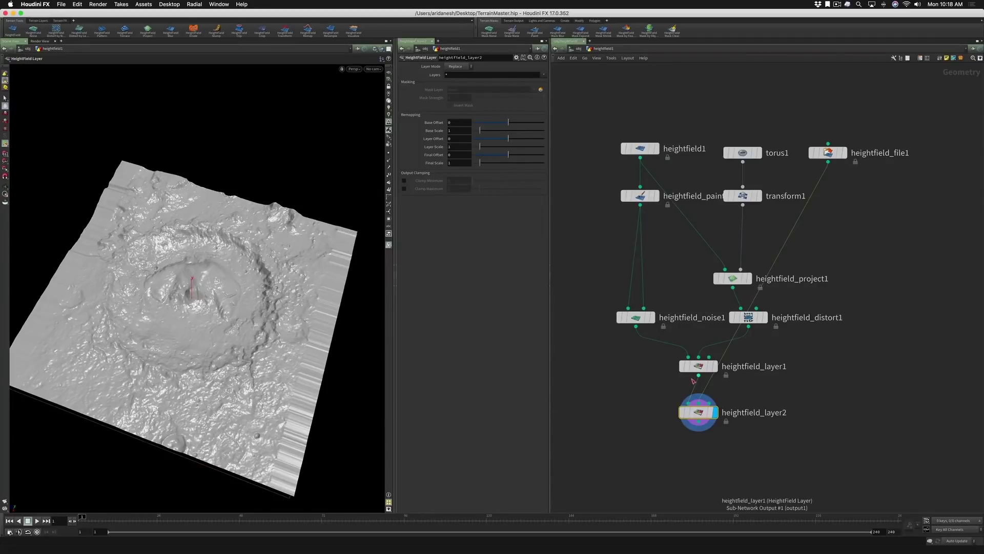
Step: Try swapping heightfield_layer2's inputs so heightfield_file1 is the base terrain, and undo the swap
{"action": "left_click", "coordinate": [698, 378]}
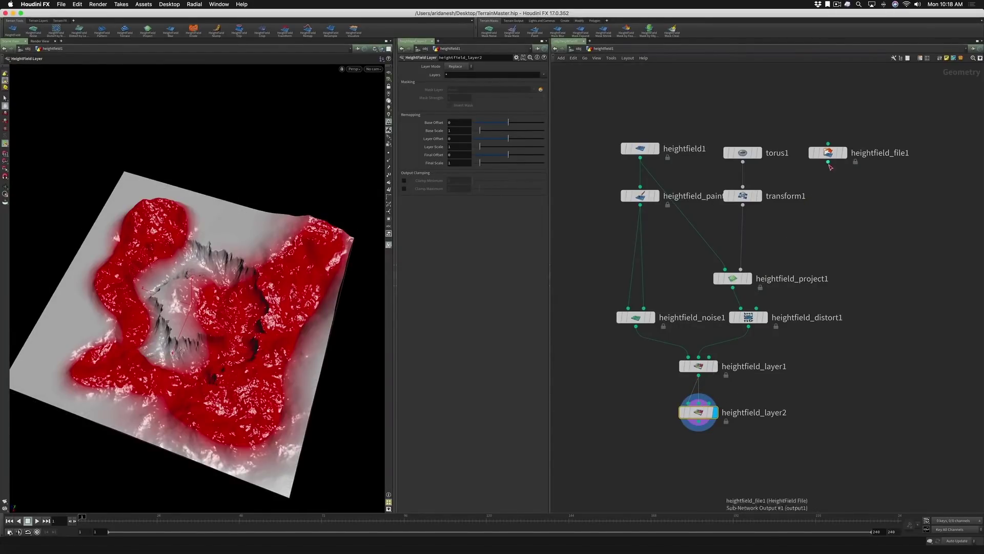
{"action": "left_click", "coordinate": [699, 403]}
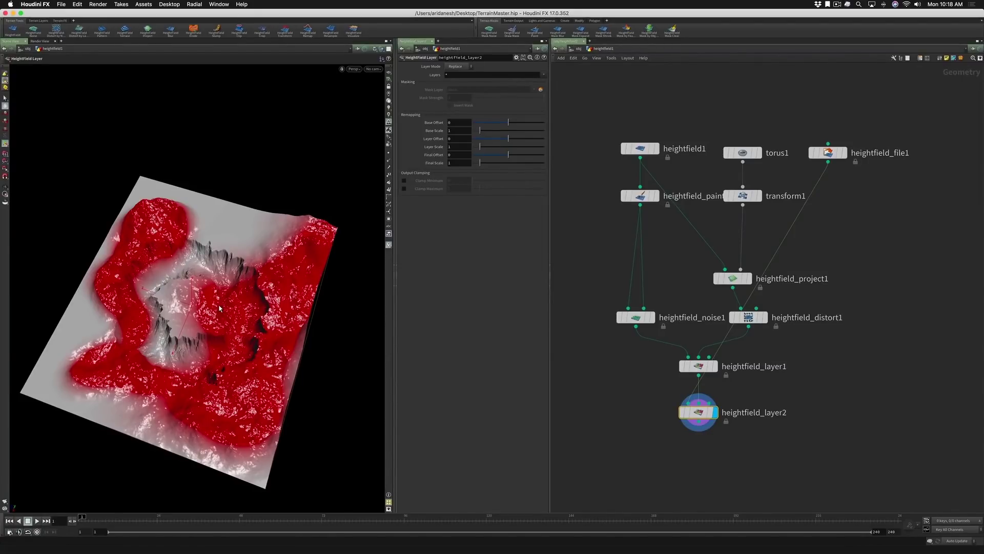
{"action": "key", "text": "super+z"}
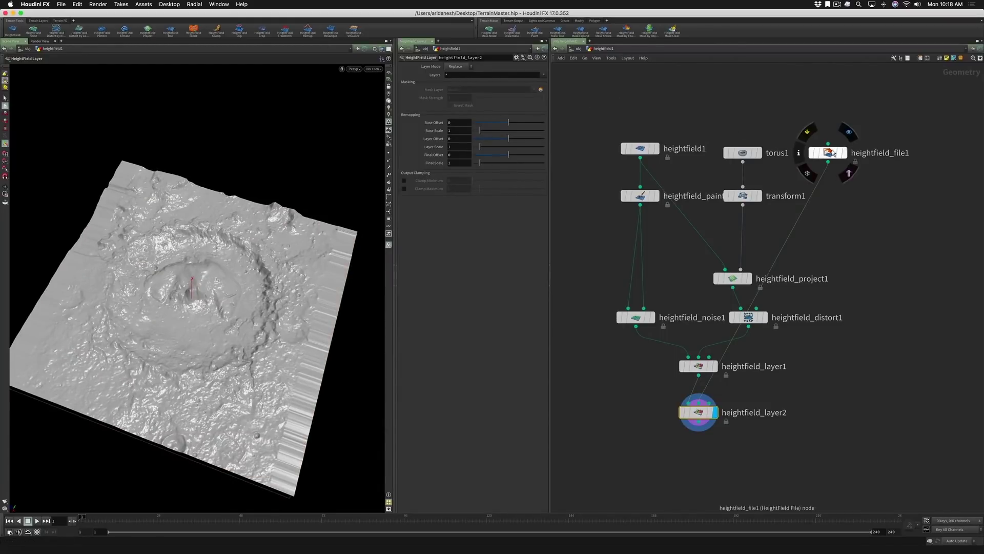
Step: Change heightfield_file1's size method to Grid Spacing and set the grid spacing to 0.5
{"action": "left_click", "coordinate": [831, 153]}
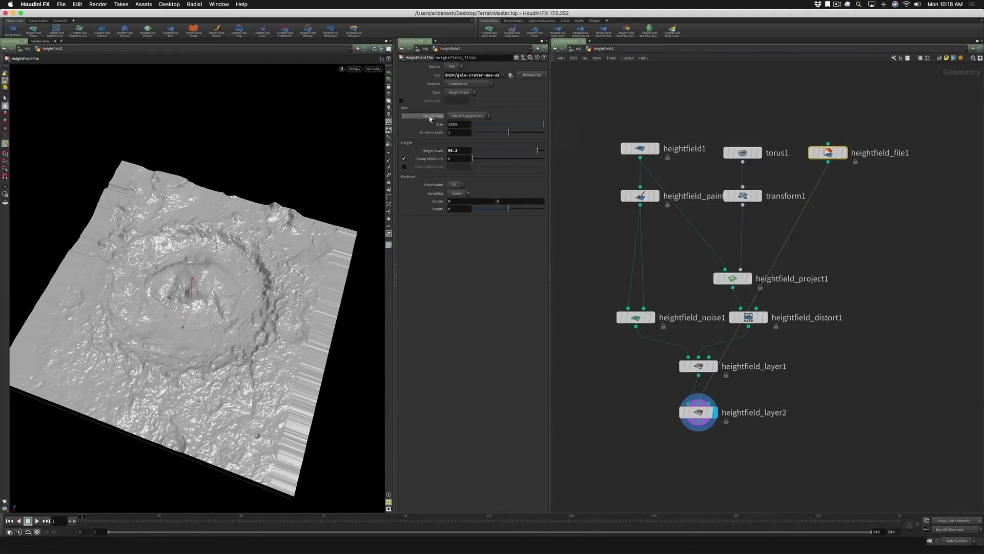
{"action": "left_click", "coordinate": [476, 116]}
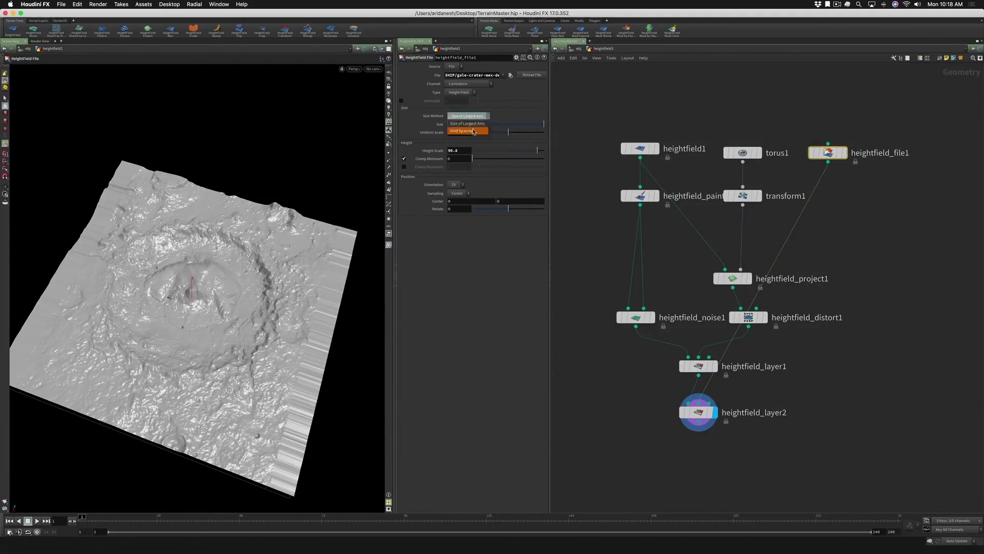
{"action": "left_click", "coordinate": [474, 131]}
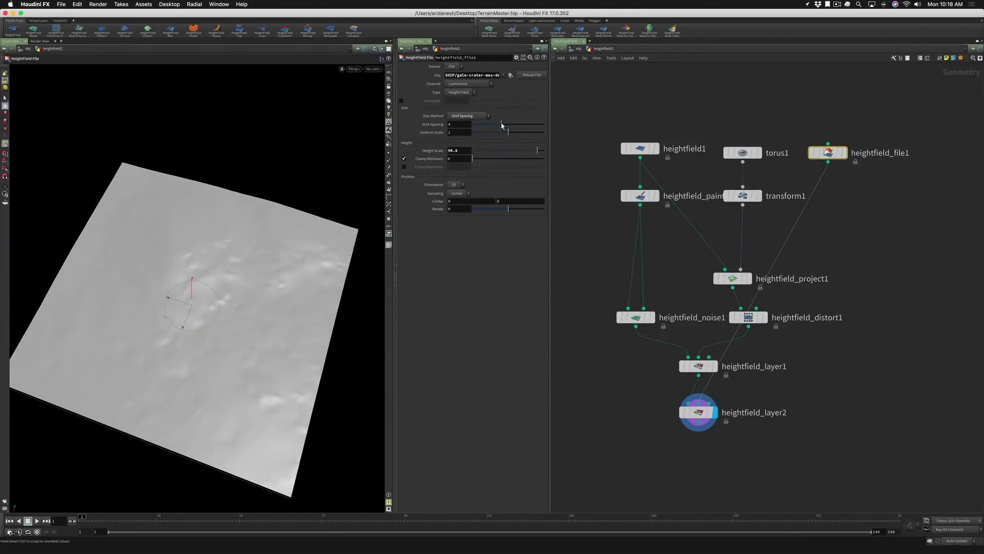
{"action": "left_click_drag", "start_coordinate": [502, 125], "coordinate": [444, 123]}
{"action": "type", "text": "1"}
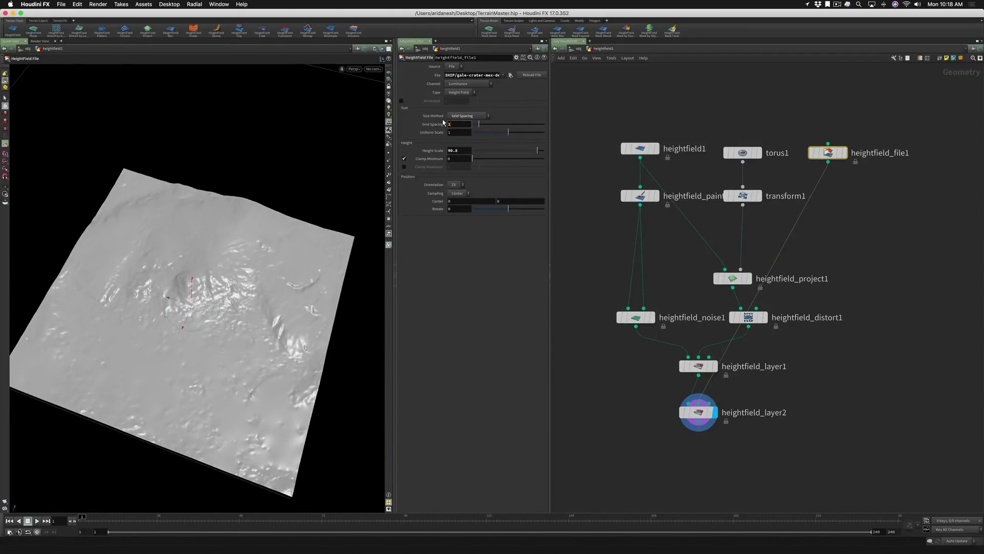
{"action": "key", "text": "Return"}
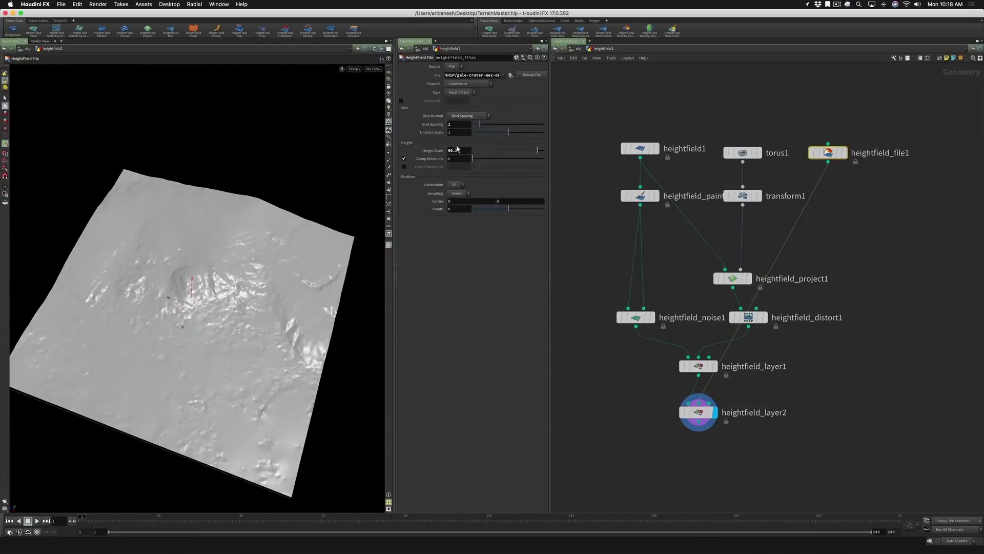
{"action": "type", "text": ".5"}
{"action": "key", "text": "Return"}
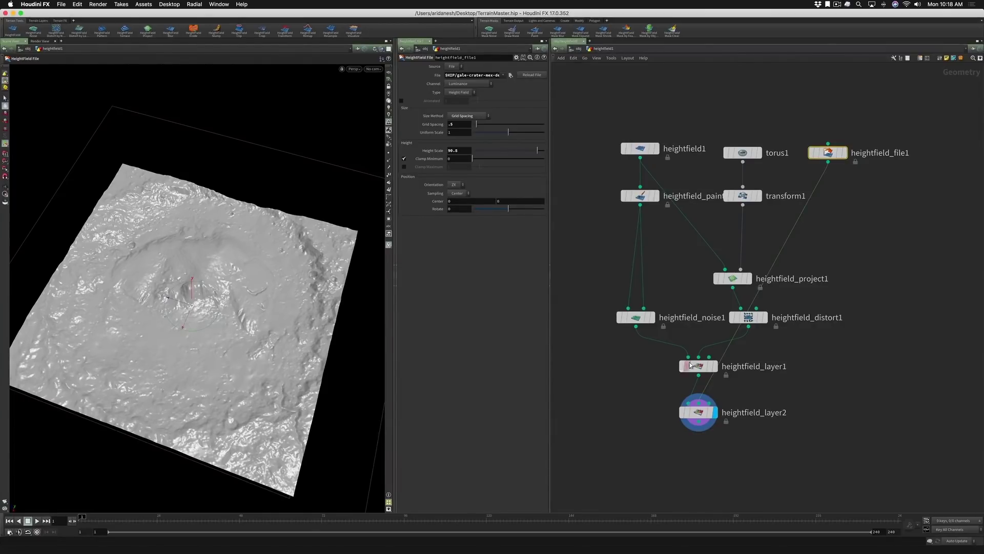
Step: Move heightfield_layer2 farther below heightfield_layer1 in the network
{"action": "left_click_drag", "start_coordinate": [698, 413], "coordinate": [733, 438]}
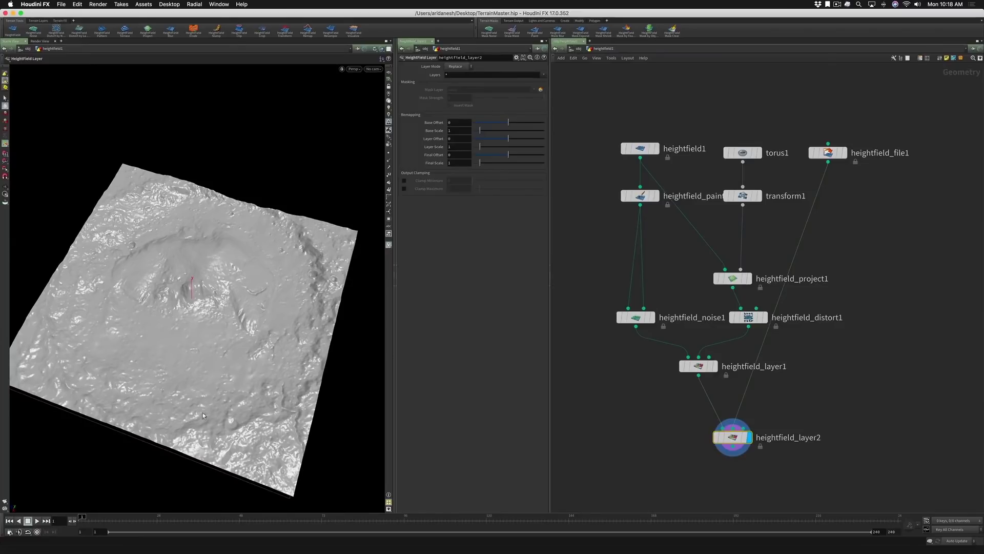
Step: Set heightfield_layer2's layer mode to Add and check the combined terrain from a lower angle
{"action": "left_click", "coordinate": [458, 68]}
{"action": "left_click", "coordinate": [456, 75]}
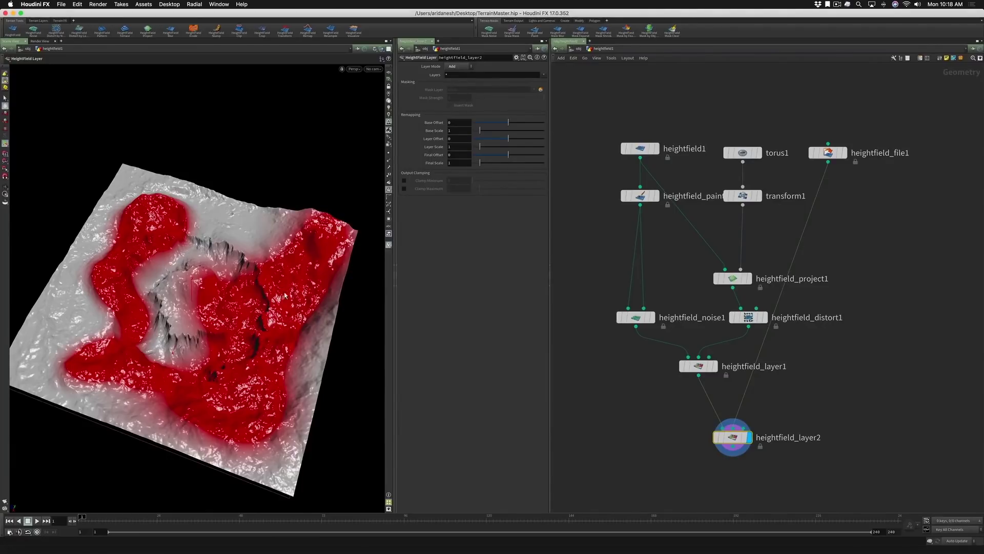
{"action": "left_click_drag", "start_coordinate": [218, 254], "coordinate": [201, 224]}
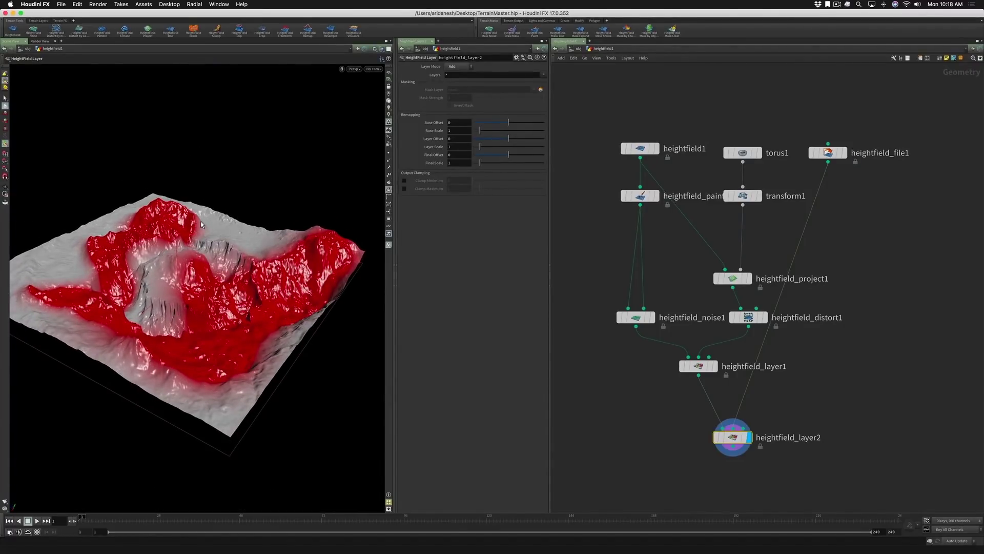
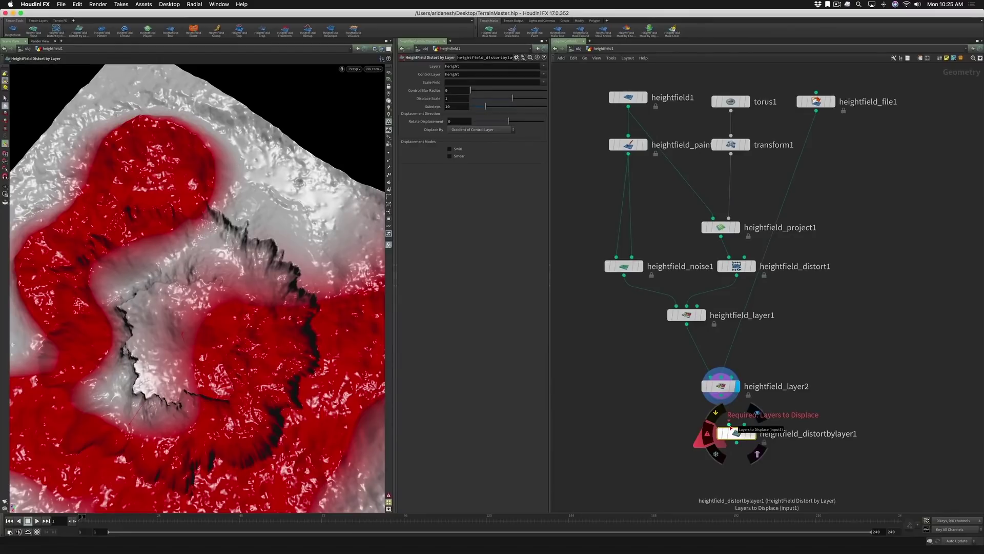
Step: Wire heightfield_layer2 into heightfield_distortbylayer1's first input, and add a HeightField Noise node fed by heightfield1
{"action": "left_click_drag", "start_coordinate": [730, 426], "coordinate": [721, 397]}
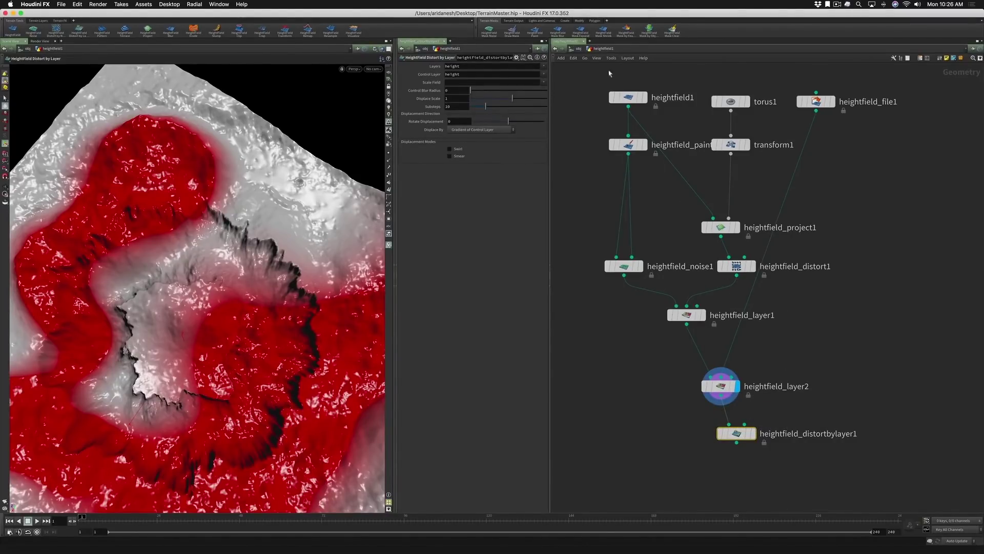
{"action": "left_click", "coordinate": [811, 339]}
{"action": "key", "text": "Tab"}
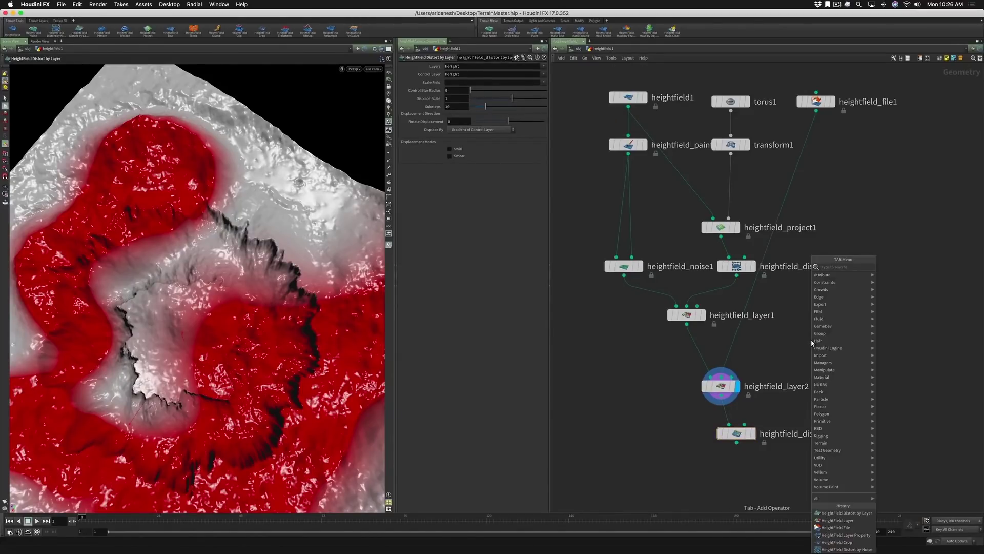
{"action": "type", "text": "hf noi"}
{"action": "key", "text": "Return"}
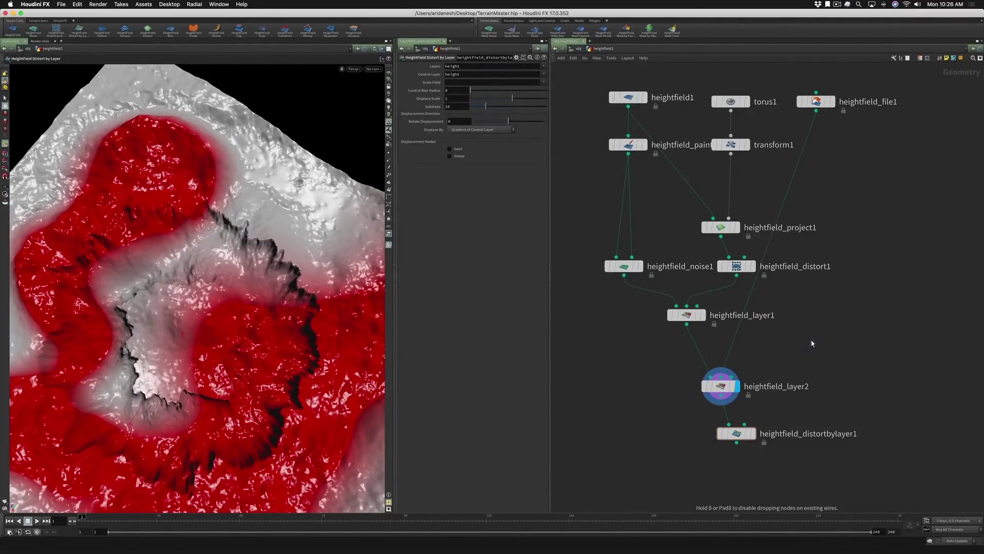
{"action": "left_click", "coordinate": [814, 338]}
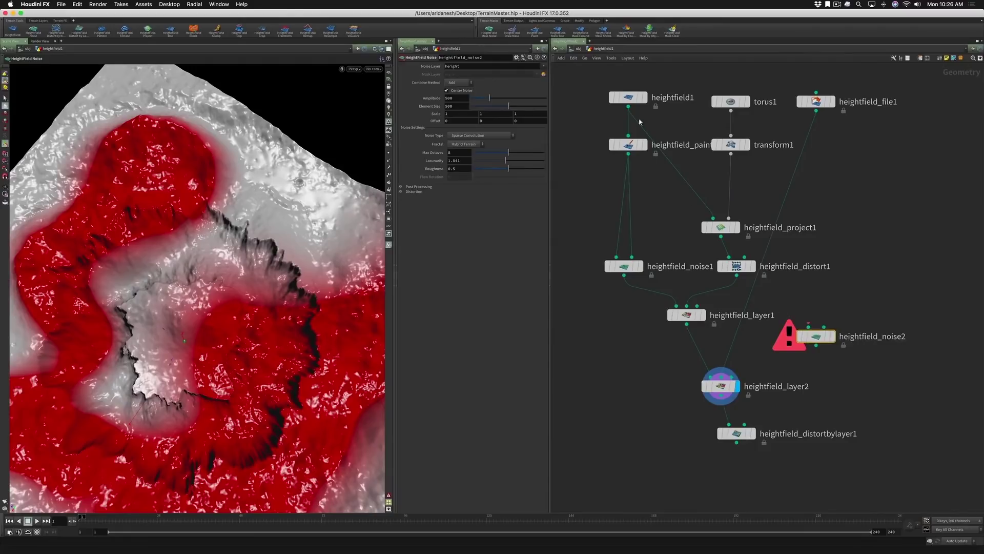
{"action": "left_click_drag", "start_coordinate": [629, 106], "coordinate": [798, 327]}
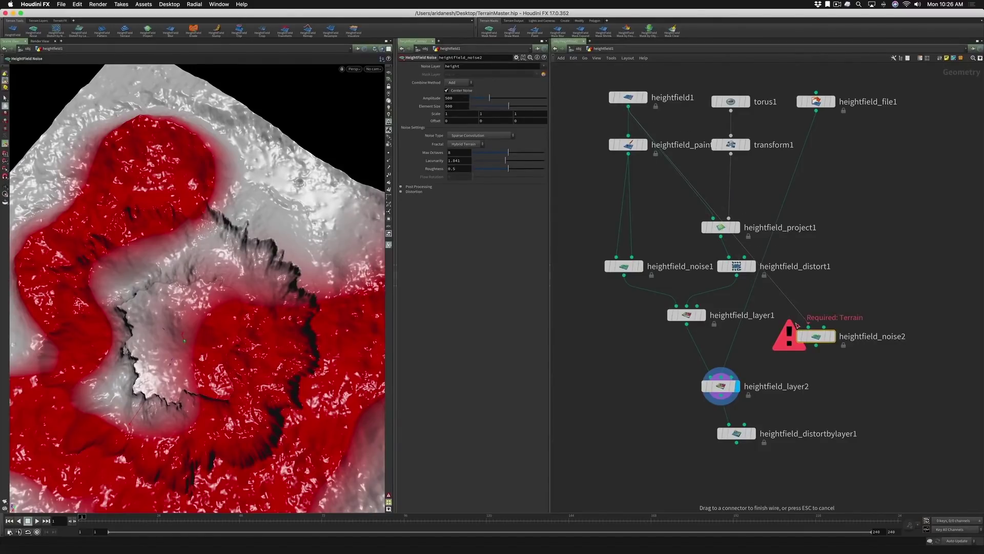
{"action": "left_click_drag", "start_coordinate": [265, 281], "coordinate": [267, 241], "text": "alt"}
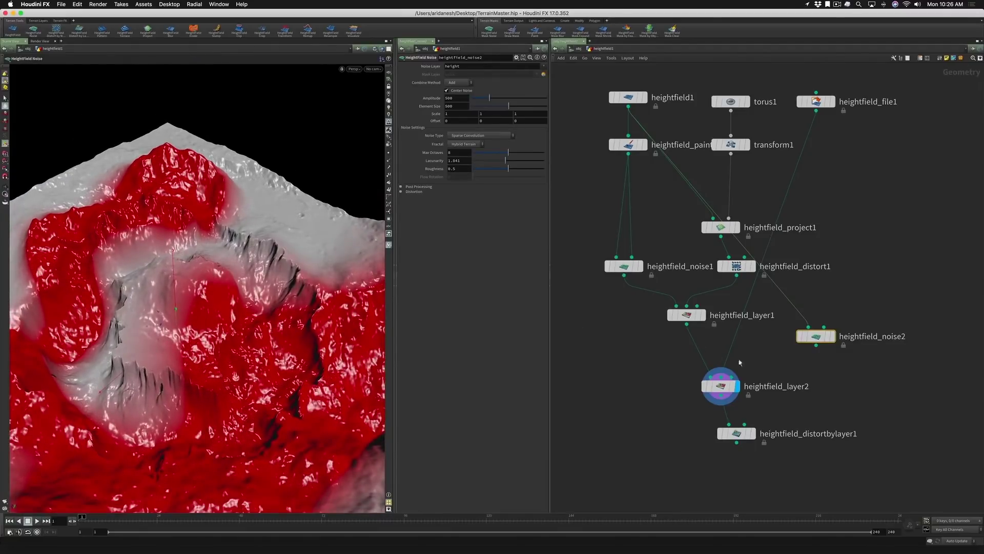
Step: Display heightfield_noise2 and change its noise type to Manhattan Worley (cellular) F2-F1
{"action": "left_click", "coordinate": [832, 336]}
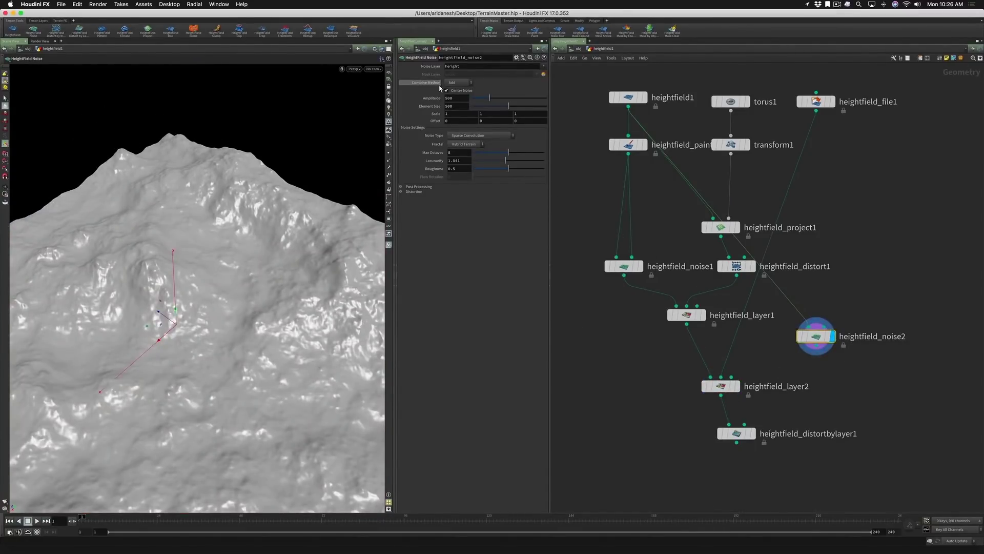
{"action": "left_click", "coordinate": [458, 136]}
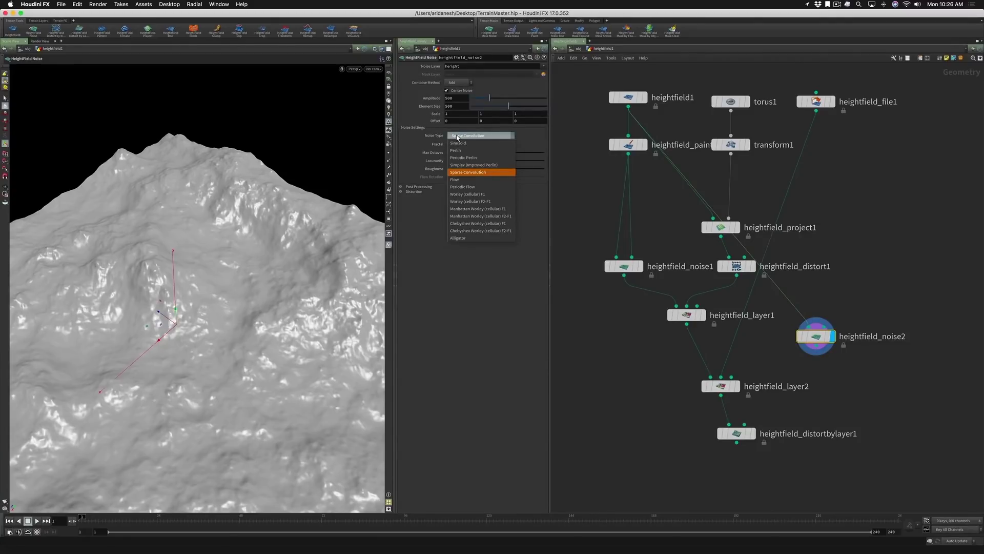
{"action": "left_click", "coordinate": [466, 216]}
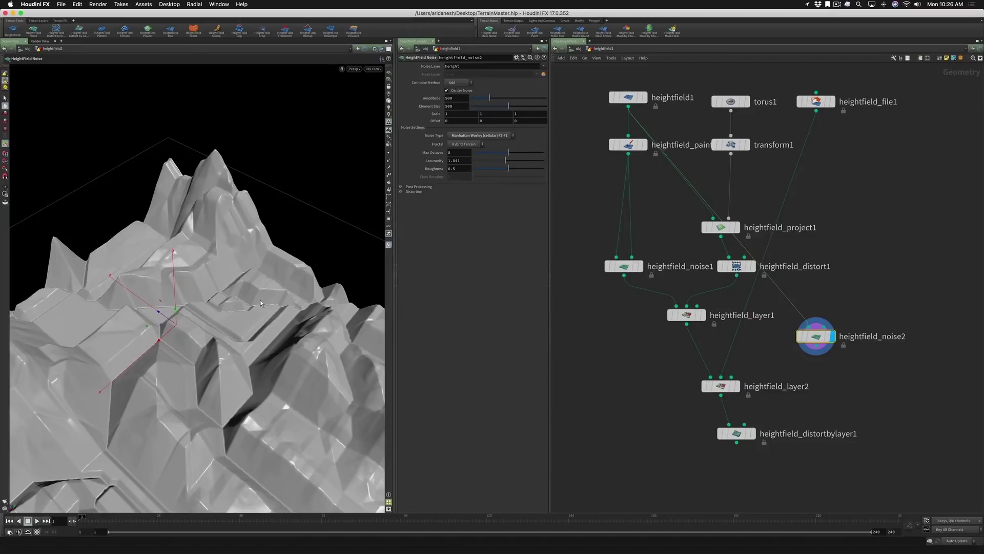
{"action": "mouse_move", "coordinate": [244, 296]}
{"action": "left_mouse_down", "text": "alt"}
{"action": "mouse_move", "coordinate": [263, 333]}
{"action": "mouse_move", "coordinate": [242, 280]}
{"action": "left_mouse_up", "text": "alt"}
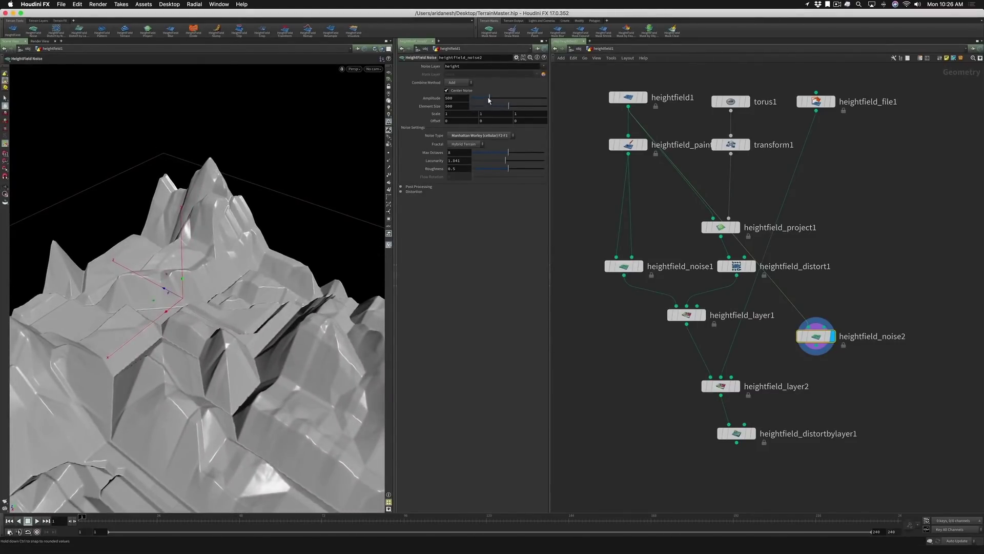
Step: Set heightfield_noise2's element size and amplitude both to 250
{"action": "left_click_drag", "start_coordinate": [489, 100], "coordinate": [481, 101]}
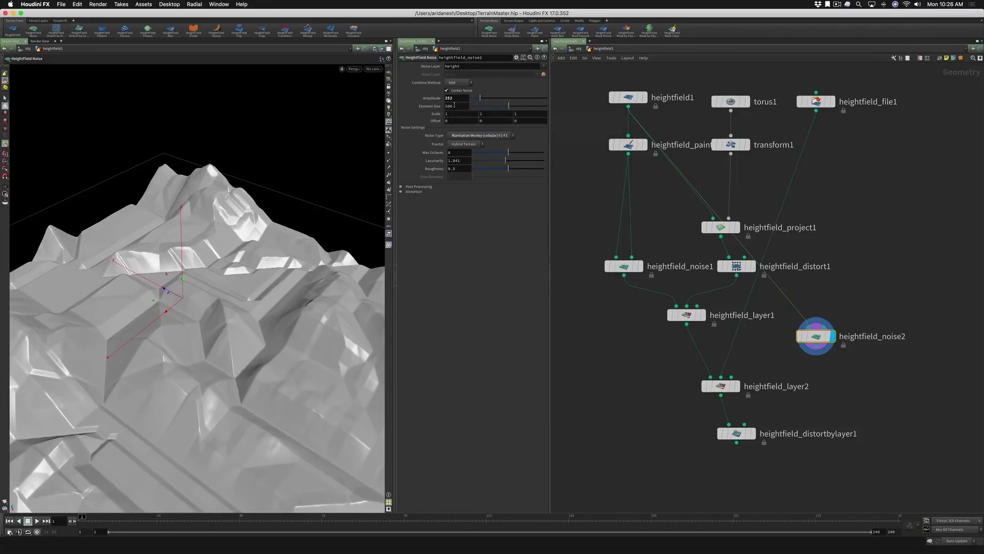
{"action": "double_click", "coordinate": [449, 105]}
{"action": "type", "text": "250"}
{"action": "key", "text": "Return"}
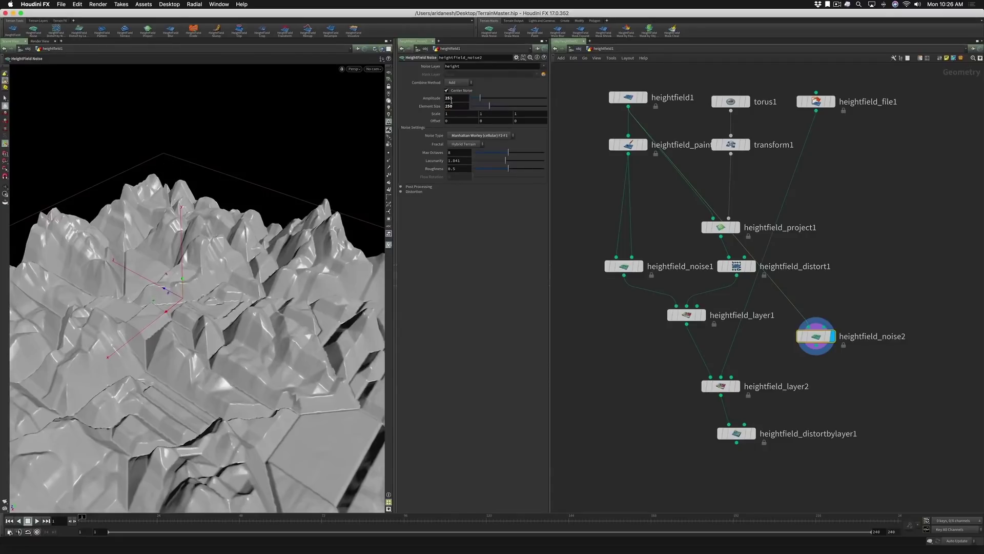
{"action": "left_click_drag", "start_coordinate": [208, 226], "coordinate": [208, 260], "text": "alt"}
{"action": "double_click", "coordinate": [453, 97]}
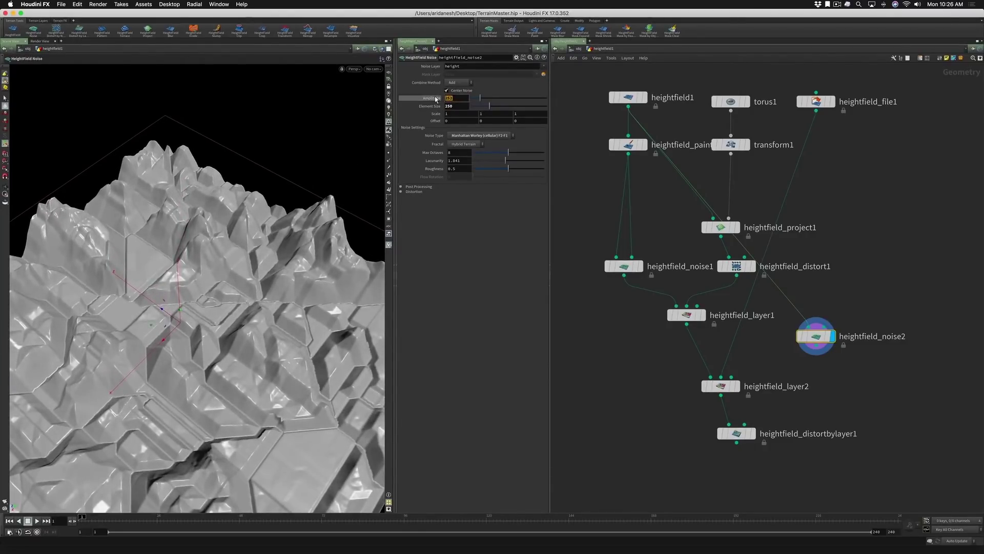
{"action": "type", "text": "250"}
{"action": "key", "text": "Return"}
{"action": "mouse_move", "coordinate": [262, 288]}
{"action": "left_mouse_down", "text": "alt"}
{"action": "mouse_move", "coordinate": [281, 283]}
{"action": "mouse_move", "coordinate": [308, 297]}
{"action": "mouse_move", "coordinate": [306, 331]}
{"action": "mouse_move", "coordinate": [266, 286]}
{"action": "mouse_move", "coordinate": [252, 301]}
{"action": "mouse_move", "coordinate": [263, 295]}
{"action": "left_mouse_up", "text": "alt"}
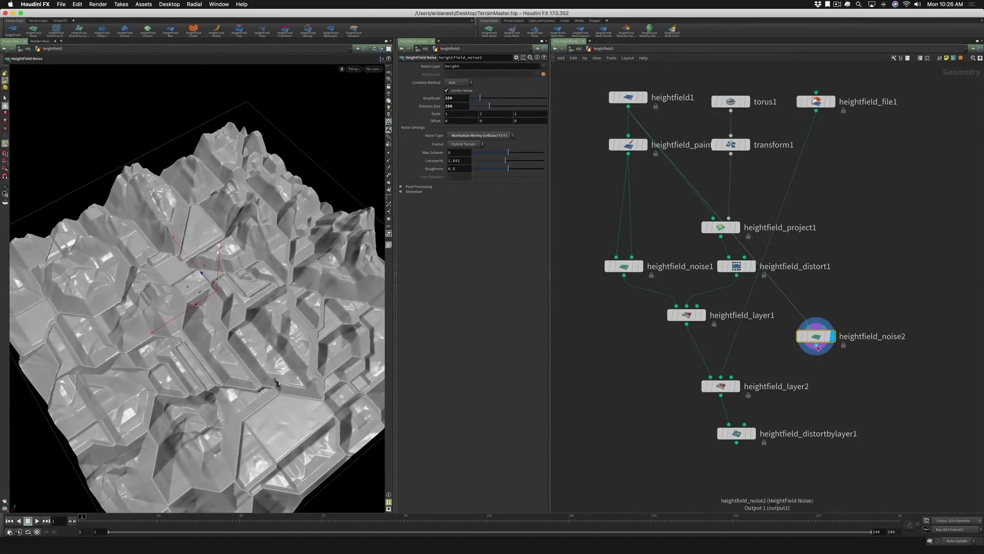
Step: Wire heightfield_noise2 into heightfield_distortbylayer1's second input, display the distorted result and compare it with heightfield_layer2
{"action": "left_click_drag", "start_coordinate": [816, 355], "coordinate": [757, 427]}
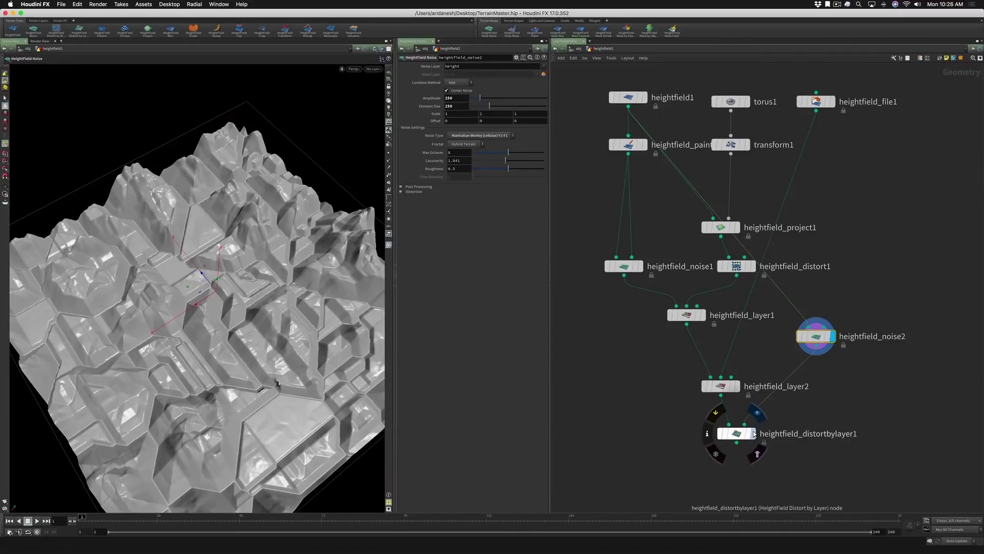
{"action": "left_click", "coordinate": [752, 434]}
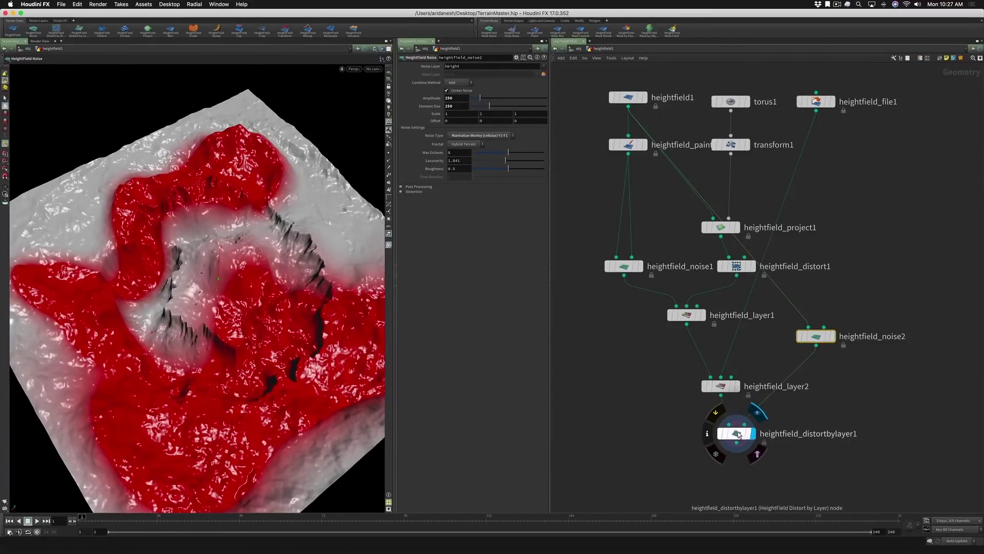
{"action": "left_click", "coordinate": [743, 435]}
{"action": "left_click_drag", "start_coordinate": [241, 302], "coordinate": [226, 290]}
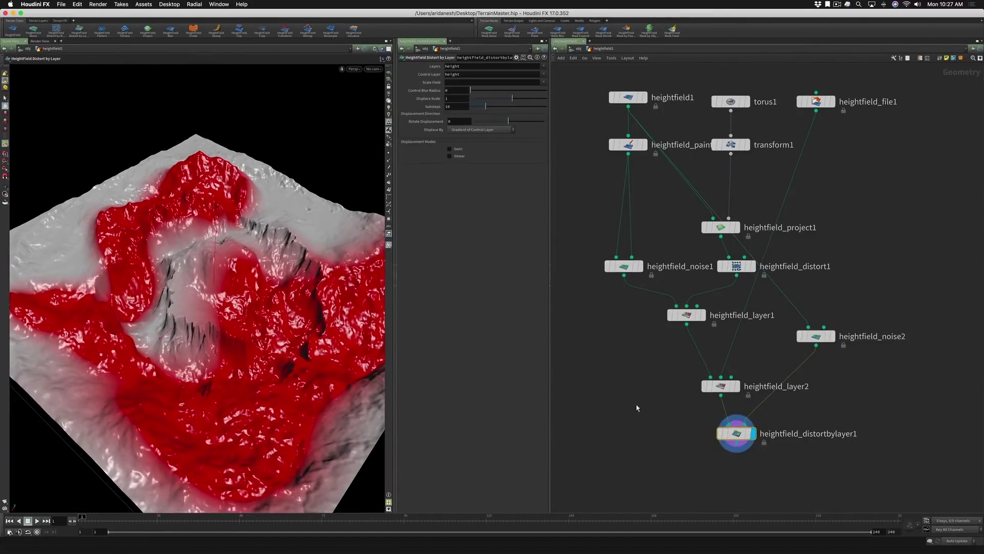
{"action": "mouse_move", "coordinate": [733, 388]}
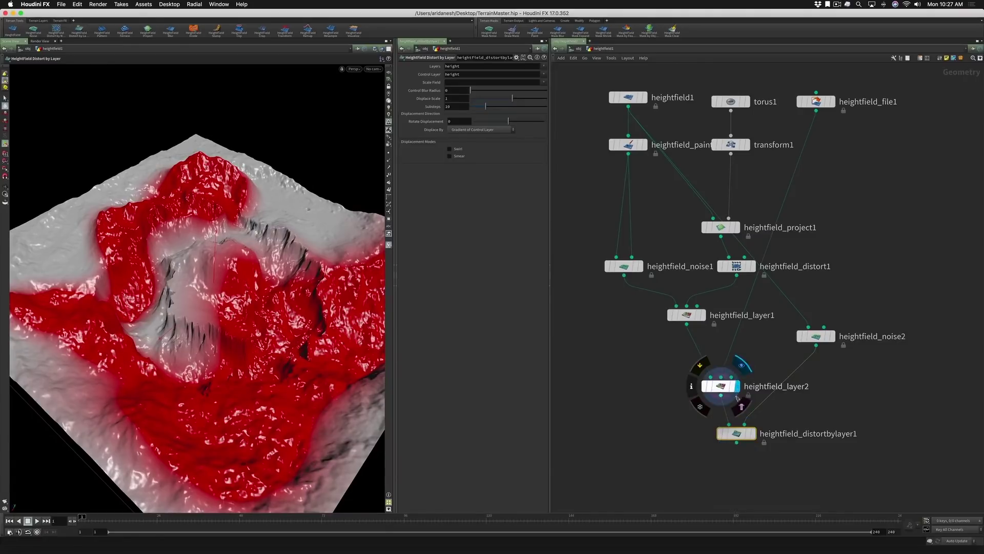
{"action": "mouse_move", "coordinate": [746, 434]}
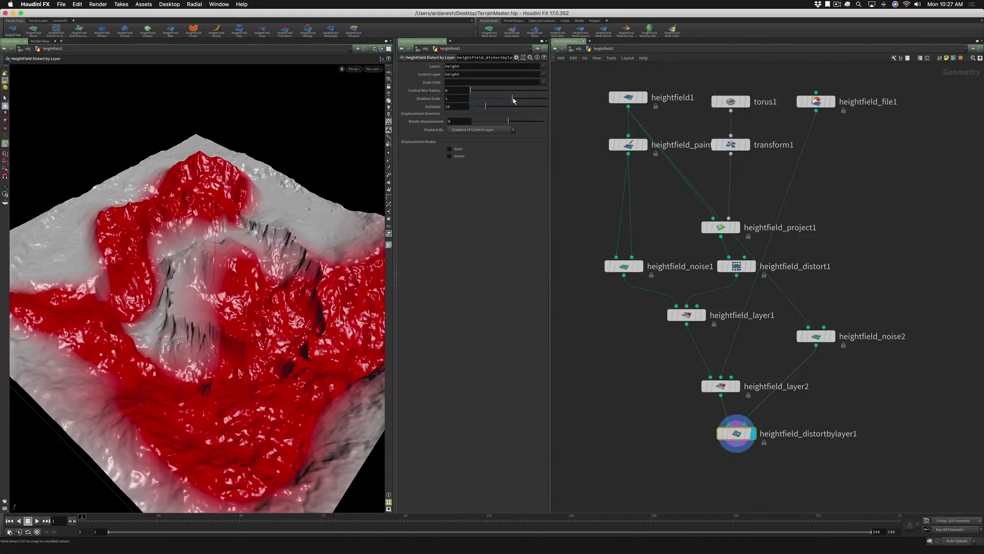
Step: Raise heightfield_distortbylayer1's displace scale to about 7
{"action": "left_click_drag", "start_coordinate": [513, 100], "coordinate": [537, 105]}
{"action": "key", "text": "Escape"}
{"action": "left_click_drag", "start_coordinate": [254, 222], "coordinate": [240, 260]}
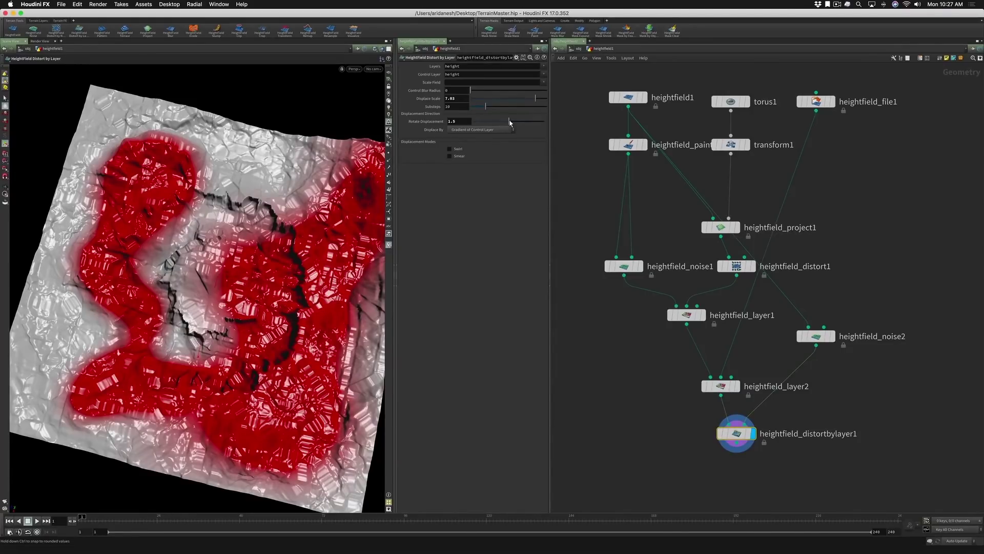
Step: Enable Swirl on heightfield_distortbylayer1 and set its rotate displacement to about -60
{"action": "left_click_drag", "start_coordinate": [510, 120], "coordinate": [489, 123]}
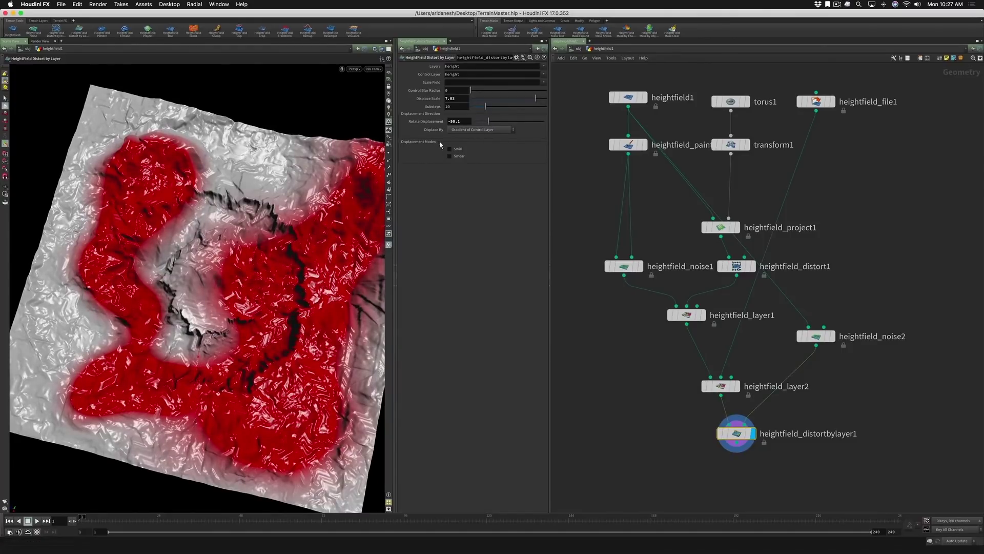
{"action": "left_click", "coordinate": [449, 150]}
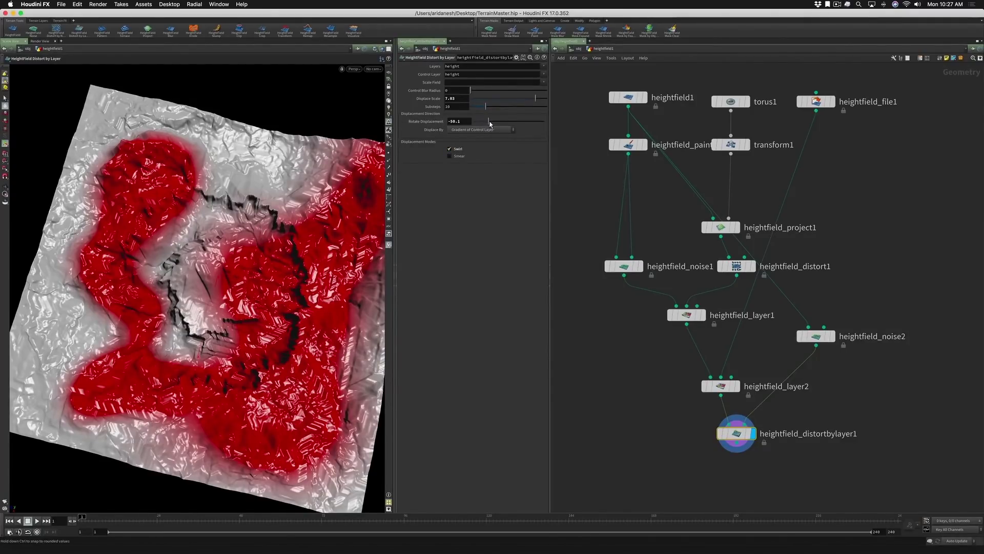
{"action": "left_click_drag", "start_coordinate": [487, 124], "coordinate": [485, 124]}
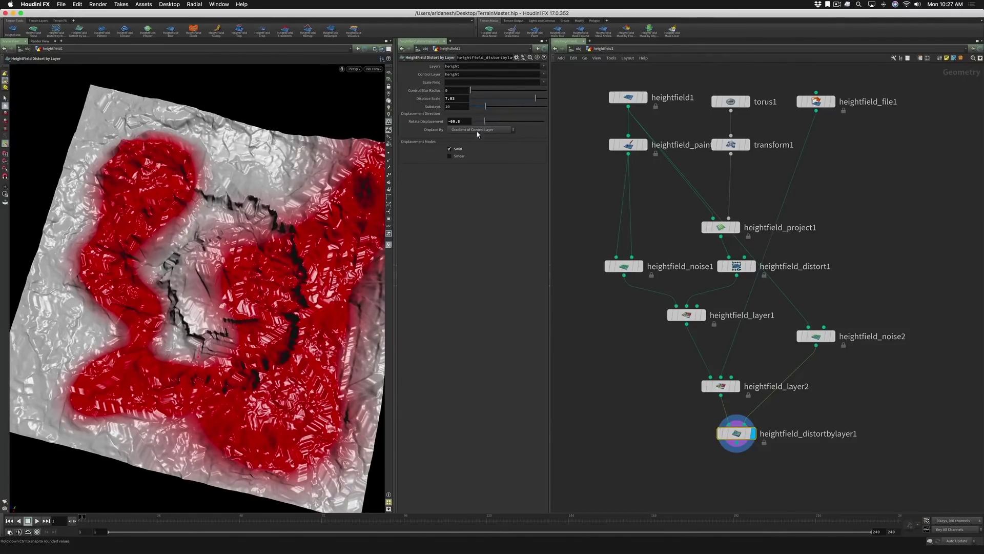
Step: Inspect the distorted crater up close and enable the Smear displacement mode on heightfield_distortbylayer1
{"action": "left_click_drag", "start_coordinate": [277, 318], "coordinate": [221, 293]}
{"action": "left_click_drag", "start_coordinate": [241, 255], "coordinate": [249, 236]}
{"action": "scroll", "coordinate": [259, 247], "scroll_direction": "up", "scroll_amount": 6}
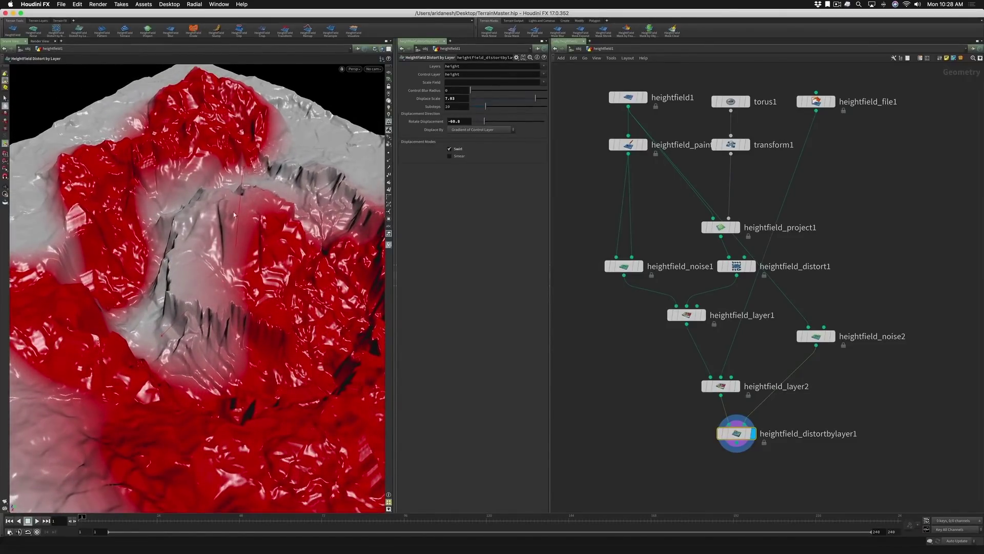
{"action": "mouse_move", "coordinate": [265, 255]}
{"action": "left_mouse_down"}
{"action": "mouse_move", "coordinate": [234, 220]}
{"action": "mouse_move", "coordinate": [317, 265]}
{"action": "mouse_move", "coordinate": [283, 256]}
{"action": "left_mouse_up"}
{"action": "key", "text": "Escape"}
{"action": "key", "text": "Return"}
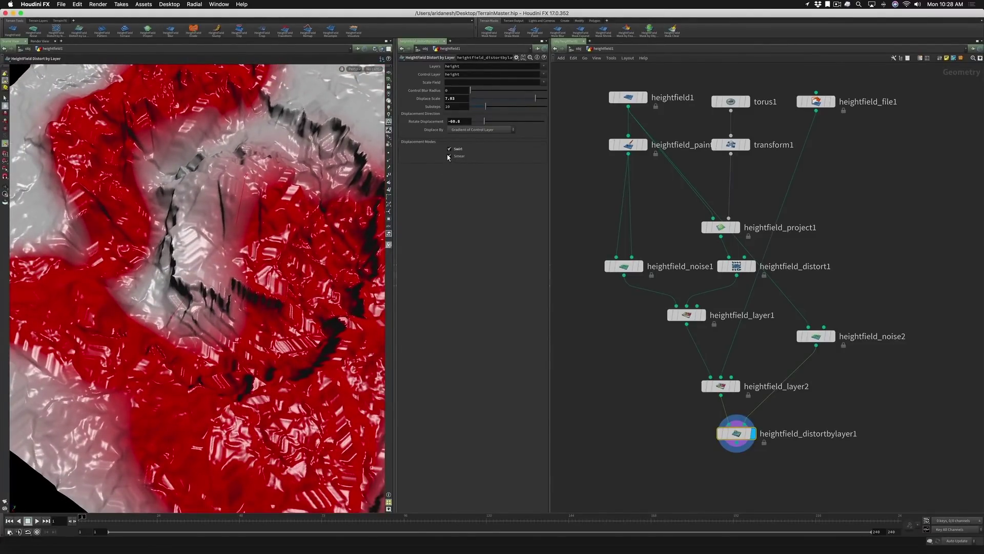
{"action": "left_click", "coordinate": [448, 157]}
{"action": "left_click", "coordinate": [447, 157]}
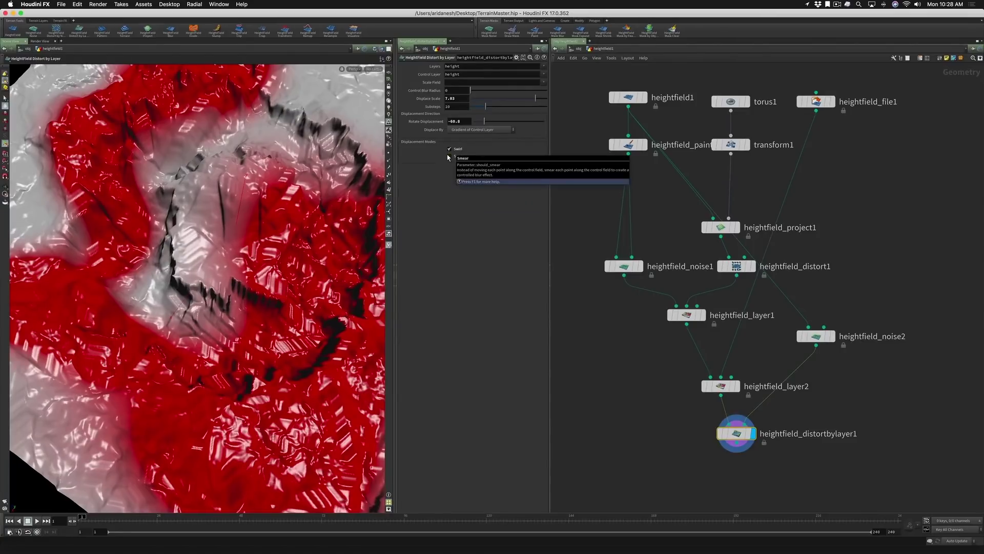
{"action": "left_click", "coordinate": [449, 157]}
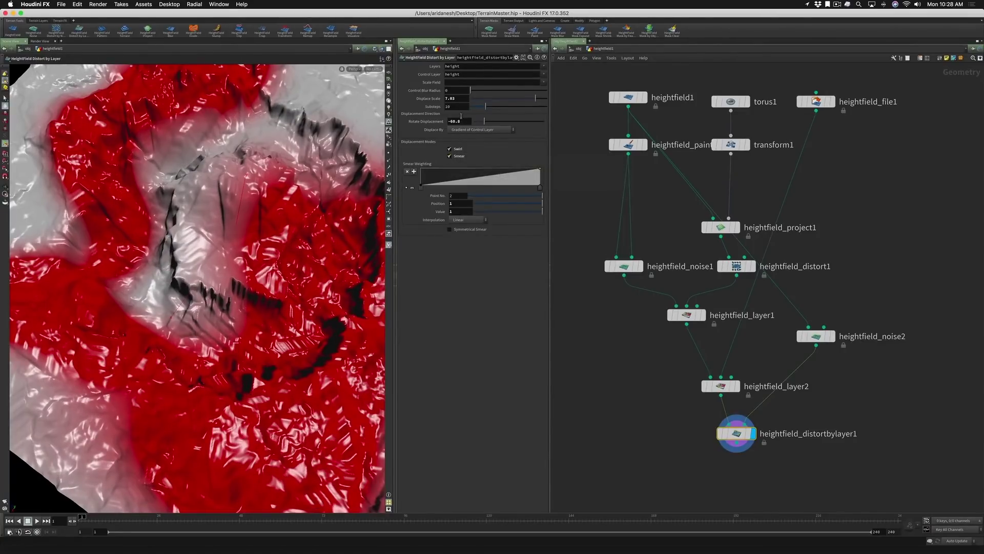
Step: Try larger control blur radii on heightfield_distortbylayer1 and settle on 0.76
{"action": "left_click_drag", "start_coordinate": [468, 91], "coordinate": [486, 92]}
{"action": "left_click_drag", "start_coordinate": [327, 179], "coordinate": [252, 224]}
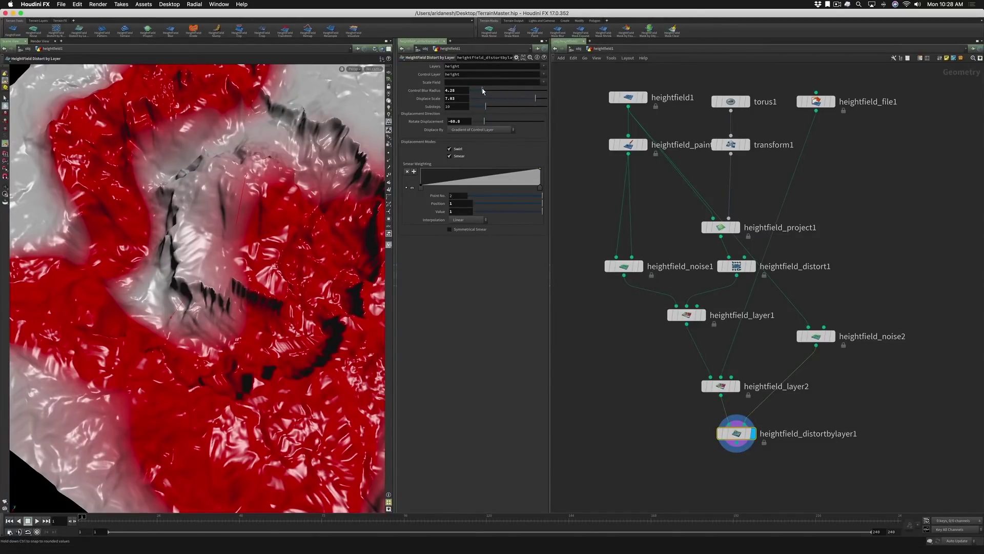
{"action": "left_click_drag", "start_coordinate": [478, 91], "coordinate": [474, 91]}
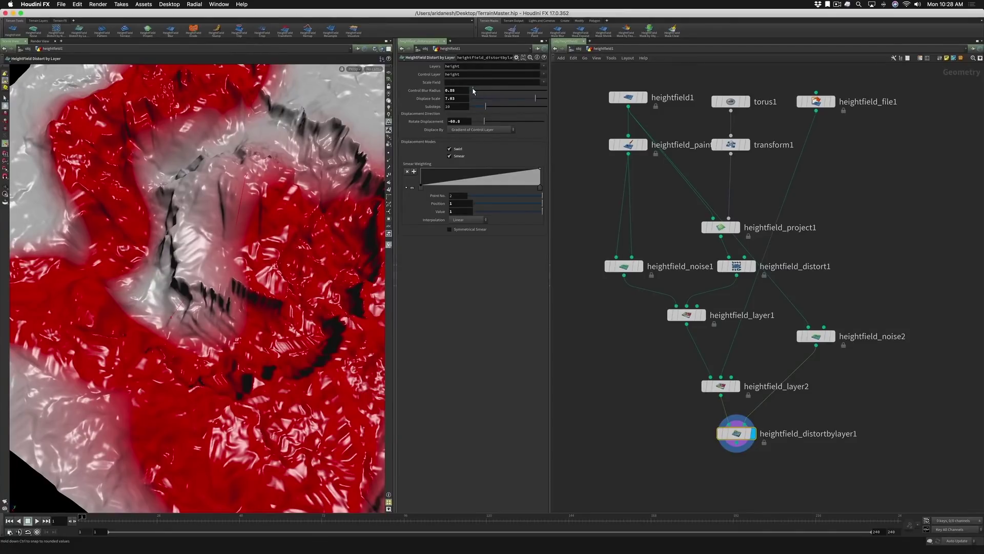
{"action": "left_click_drag", "start_coordinate": [232, 260], "coordinate": [248, 190]}
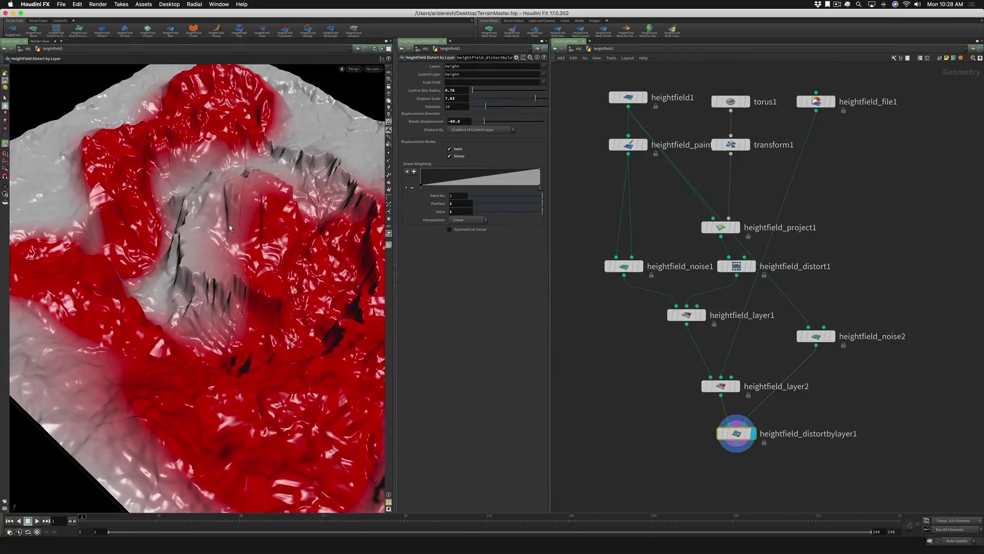
{"action": "left_click_drag", "start_coordinate": [231, 214], "coordinate": [211, 229]}
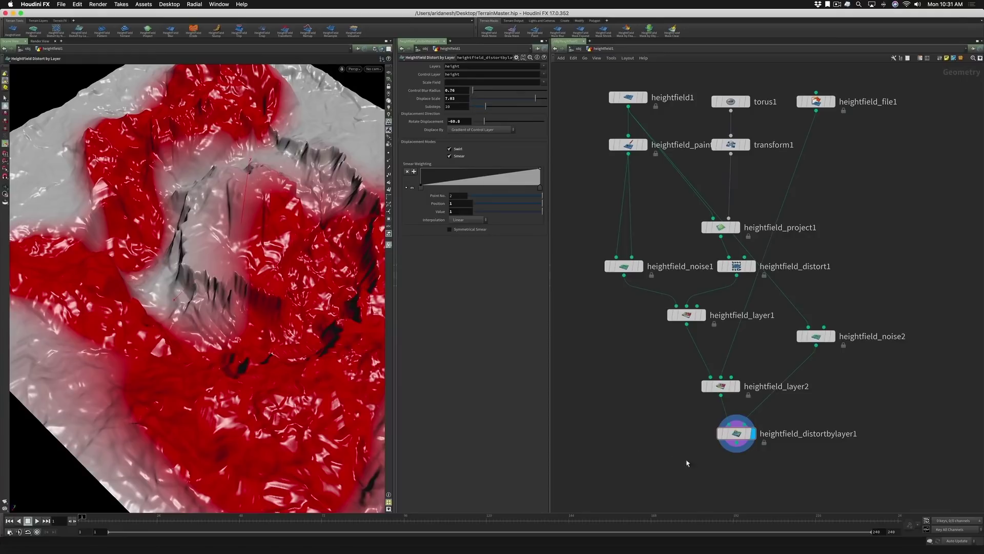
Step: Add a HeightField Mask Clear node below heightfield_distortbylayer1, connect it to that node's output and display its result
{"action": "key", "text": "Tab"}
{"action": "type", "text": "hf mask c"}
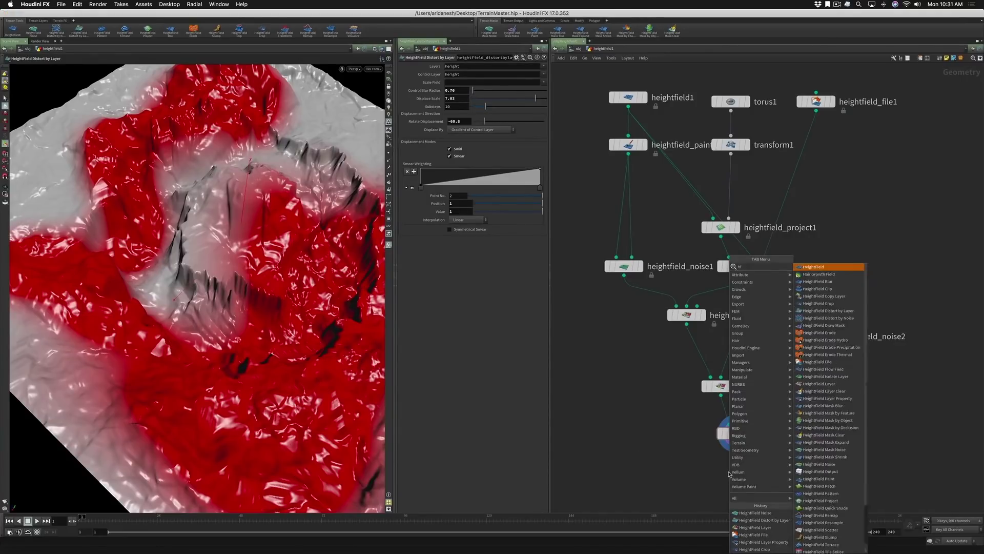
{"action": "key", "text": "Return"}
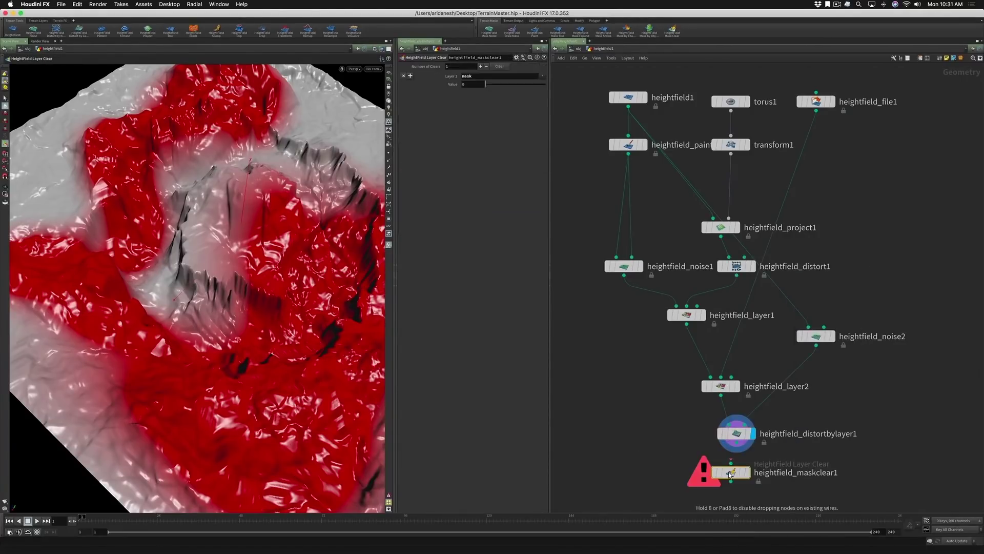
{"action": "left_click", "coordinate": [731, 474]}
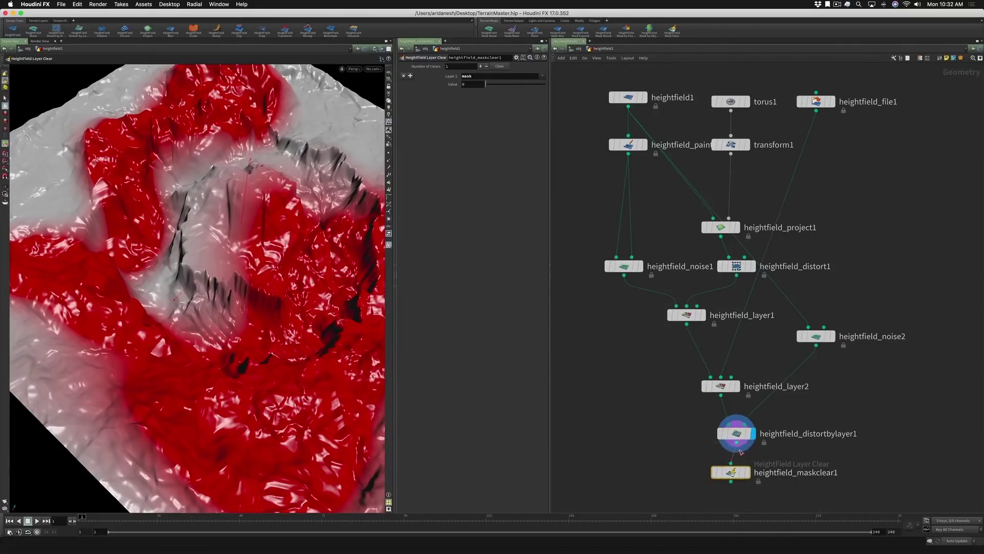
{"action": "left_click", "coordinate": [748, 472]}
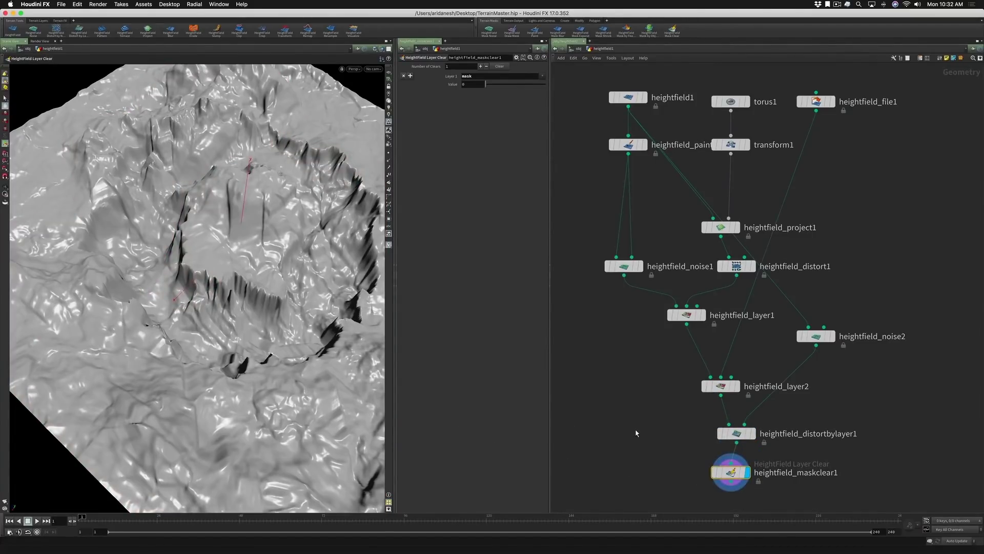
Step: Add a HeightField Erode node below heightfield_maskclear1, connect it to that node's output and display its result
{"action": "scroll", "coordinate": [637, 433], "scroll_direction": "down", "scroll_amount": 3}
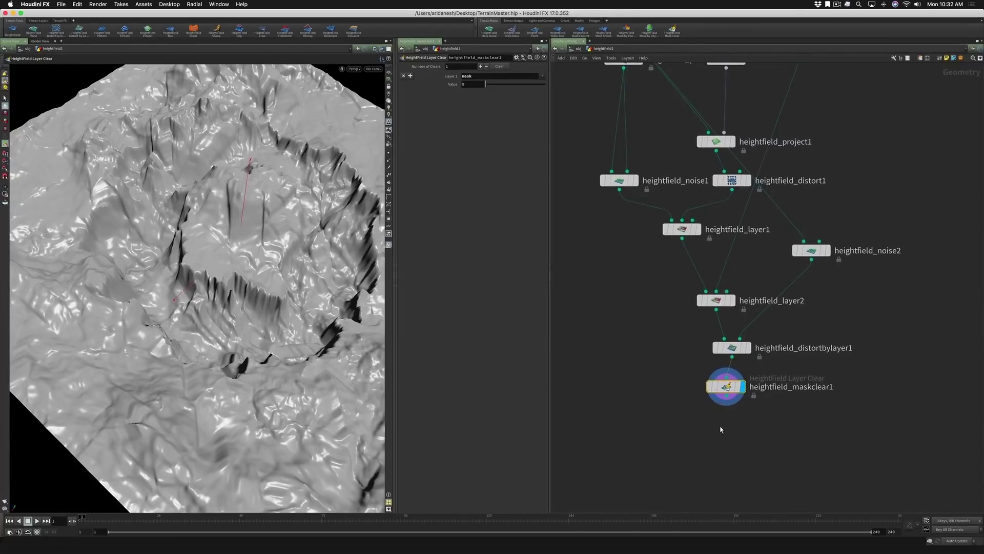
{"action": "key", "text": "Tab"}
{"action": "type", "text": "hf ero"}
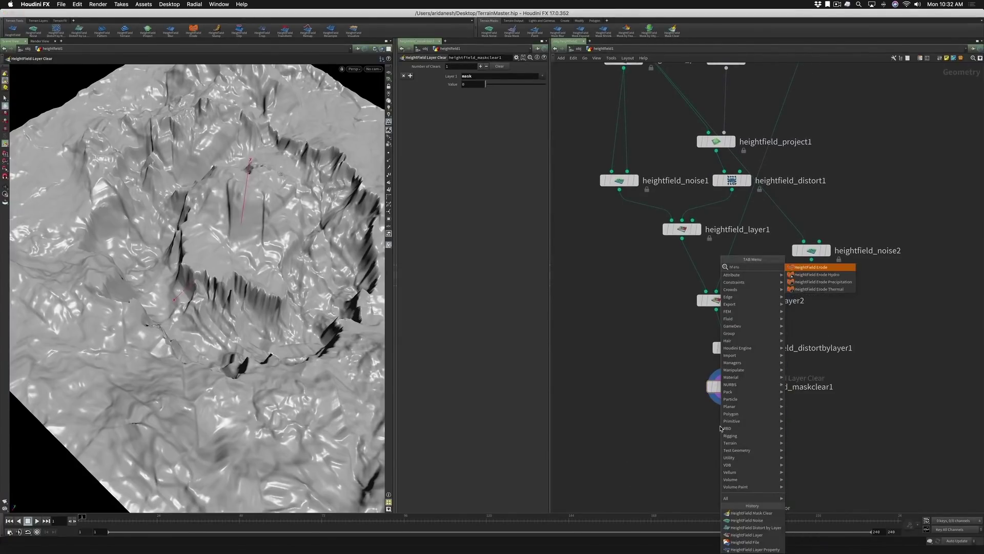
{"action": "key", "text": "Return"}
{"action": "left_click", "coordinate": [720, 427]}
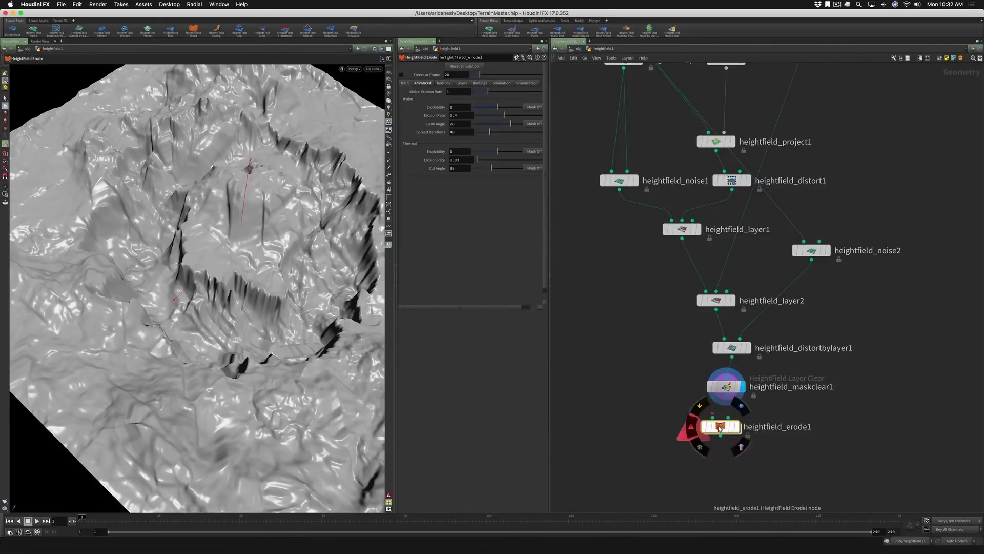
{"action": "left_click_drag", "start_coordinate": [720, 428], "coordinate": [727, 406]}
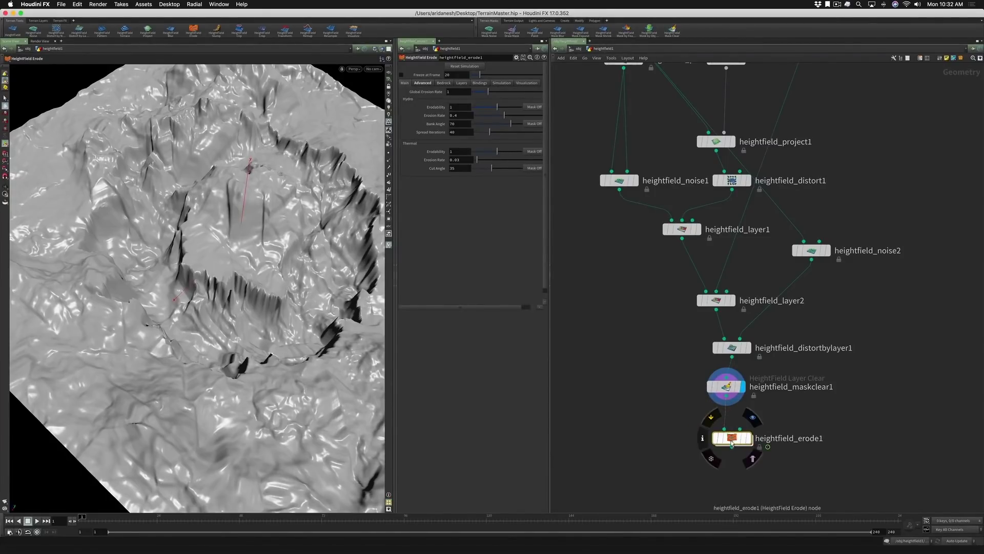
{"action": "left_click_drag", "start_coordinate": [732, 443], "coordinate": [726, 433]}
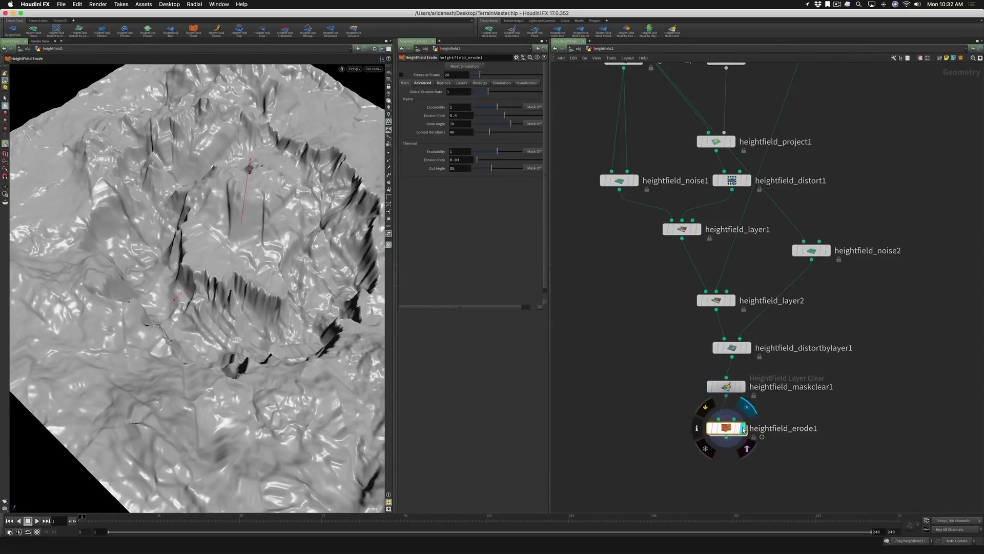
{"action": "left_click", "coordinate": [744, 430]}
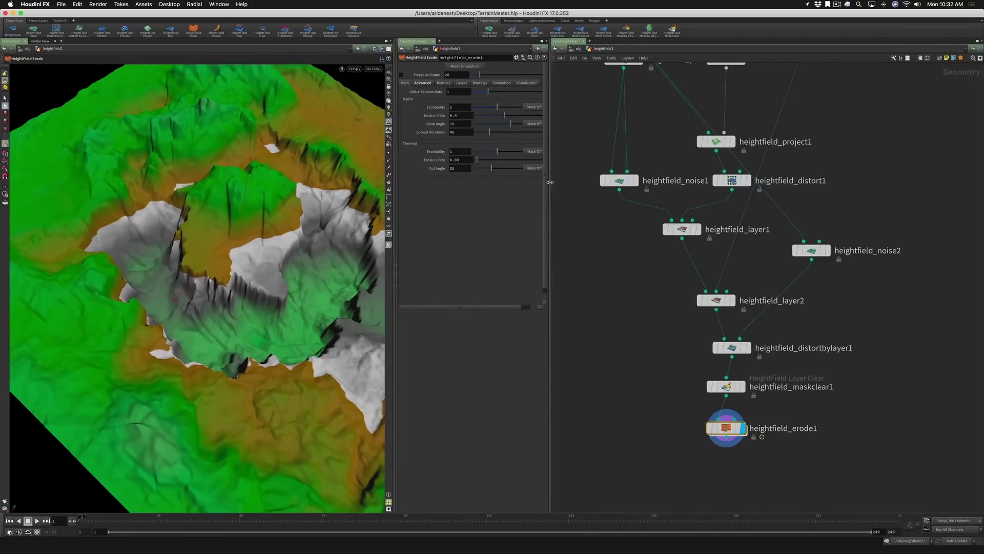
Step: Widen the parameter area and compute the elevation range for heightfield_erode1's visualization from the terrain
{"action": "left_click_drag", "start_coordinate": [549, 184], "coordinate": [631, 185]}
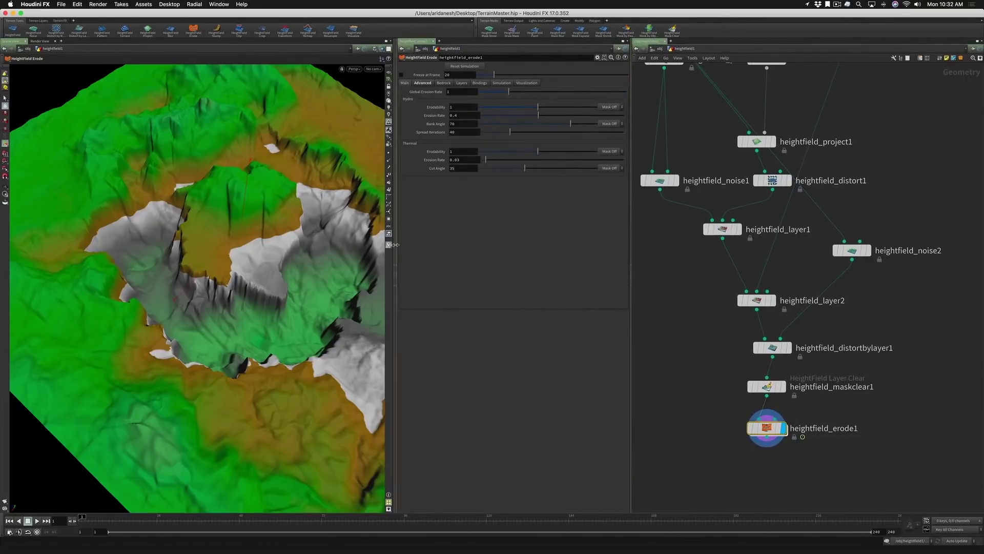
{"action": "right_click_drag", "start_coordinate": [318, 254], "coordinate": [269, 274], "text": "alt"}
{"action": "left_click_drag", "start_coordinate": [270, 273], "coordinate": [179, 288], "text": "alt"}
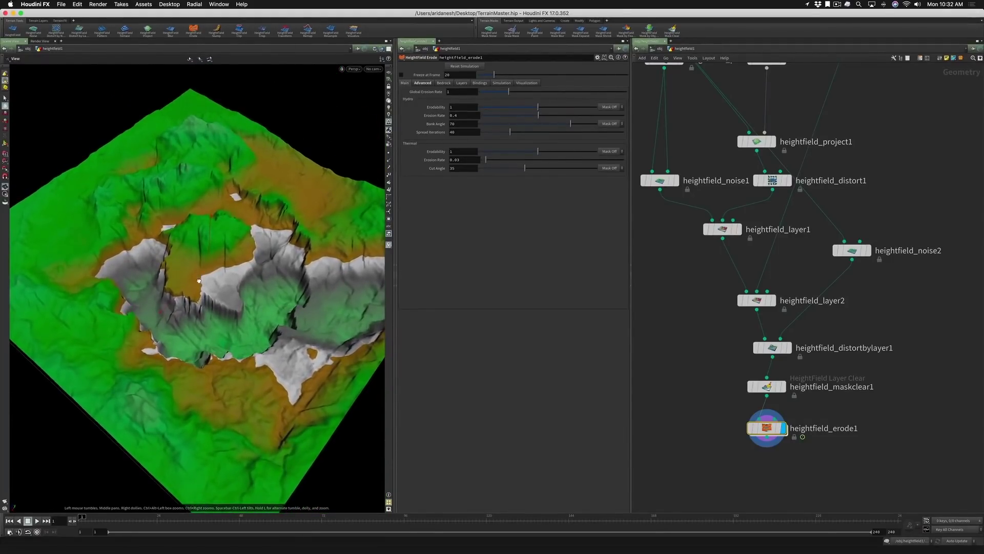
{"action": "left_click", "coordinate": [526, 83]}
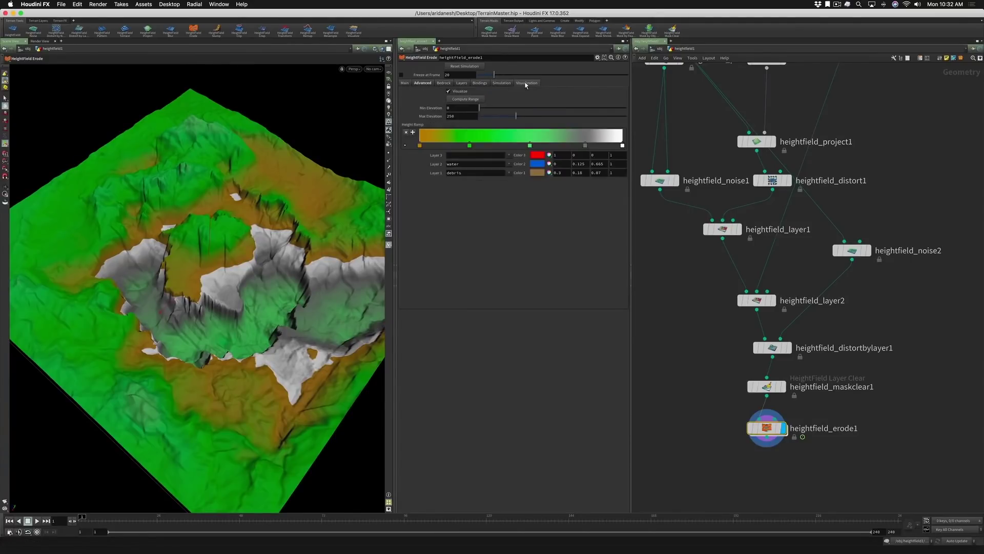
{"action": "left_click", "coordinate": [465, 100]}
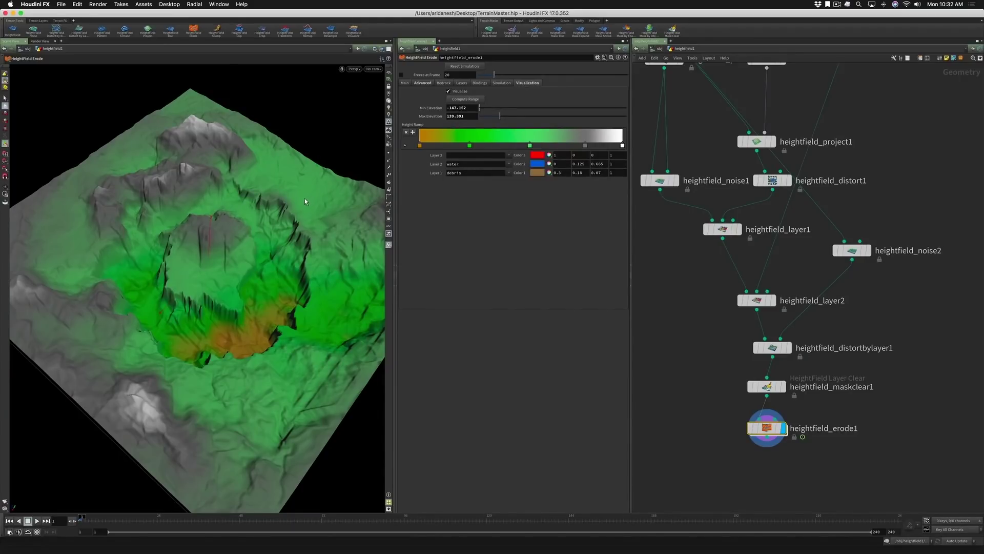
Step: Remove the green and grey markers from heightfield_erode1's height ramp, then shift the orange-brown marker slightly inward
{"action": "key", "text": "space"}
{"action": "mouse_move", "coordinate": [305, 198]}
{"action": "left_mouse_down"}
{"action": "mouse_move", "coordinate": [287, 222]}
{"action": "mouse_move", "coordinate": [304, 213]}
{"action": "mouse_move", "coordinate": [307, 195]}
{"action": "left_mouse_up"}
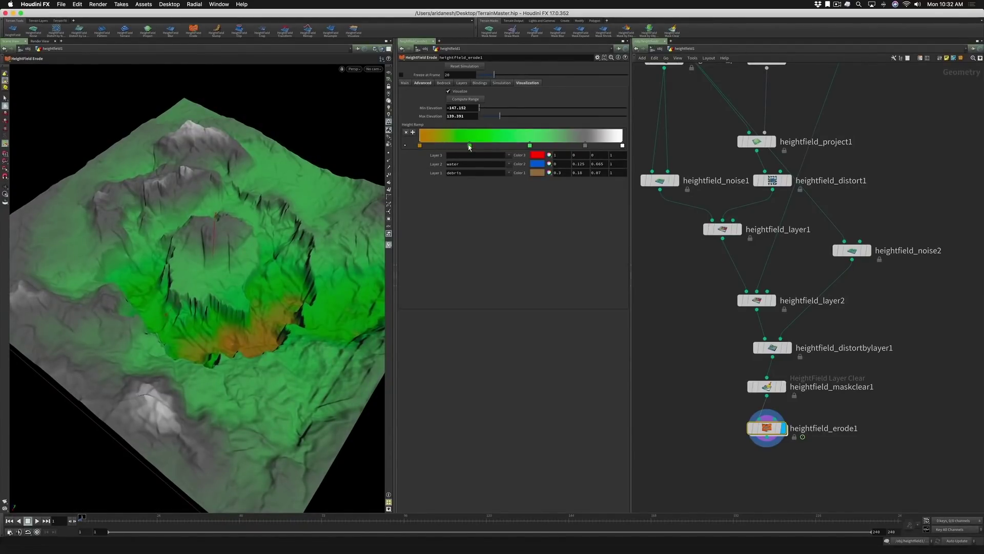
{"action": "left_click_drag", "start_coordinate": [469, 145], "coordinate": [563, 192]}
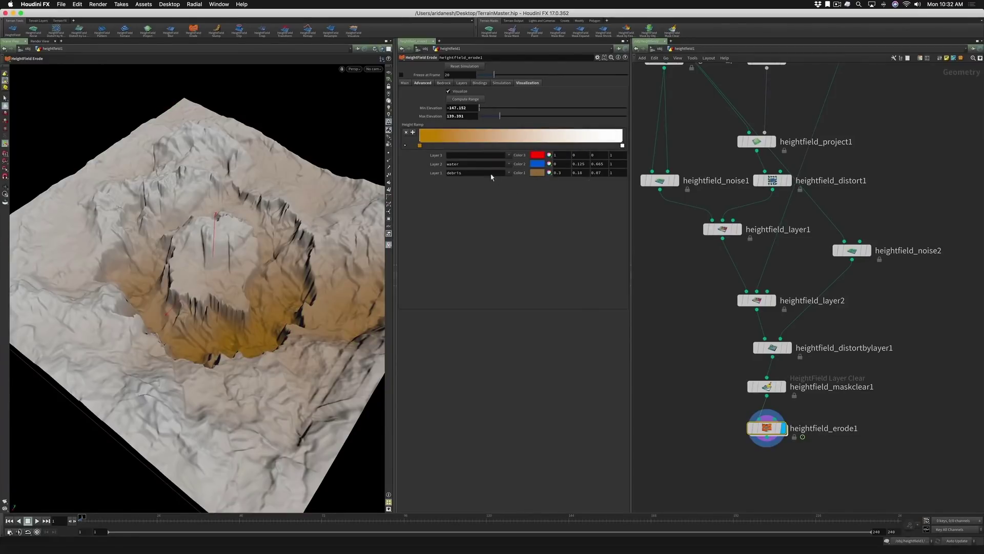
{"action": "left_click_drag", "start_coordinate": [437, 145], "coordinate": [445, 147]}
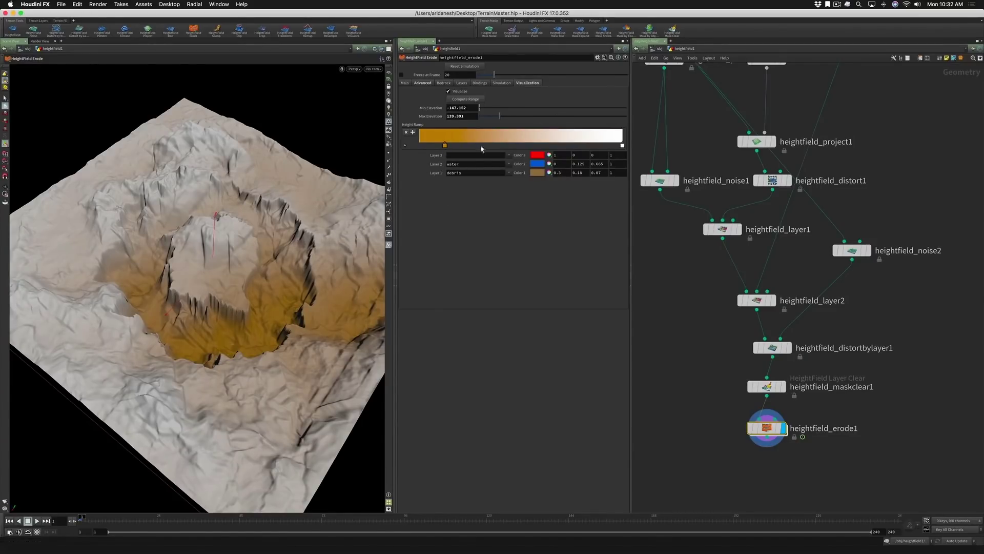
Step: Store heightfield_erode1's current settings as permanent defaults, using the preset name browns
{"action": "left_click", "coordinate": [597, 58]}
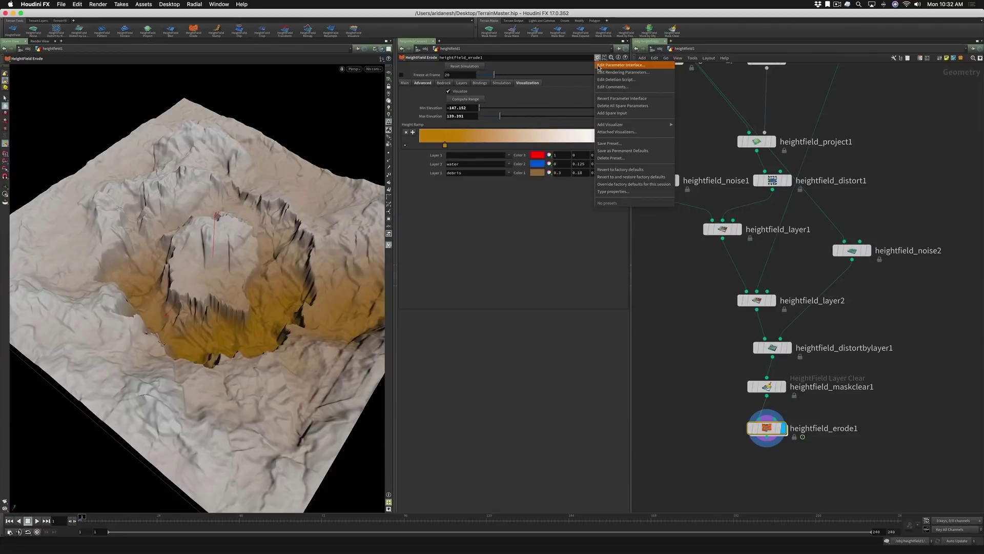
{"action": "left_click", "coordinate": [604, 144]}
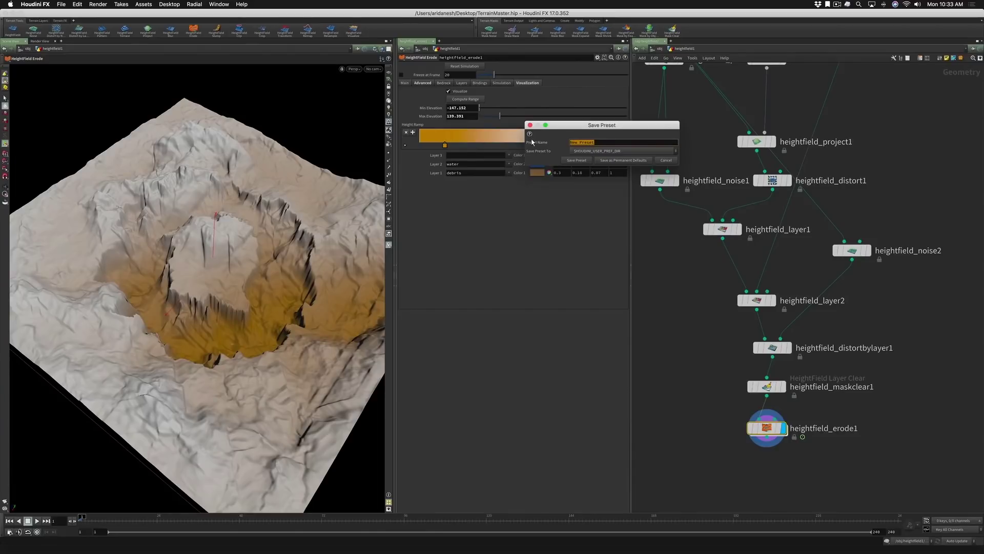
{"action": "type", "text": "browns"}
{"action": "left_click", "coordinate": [603, 161]}
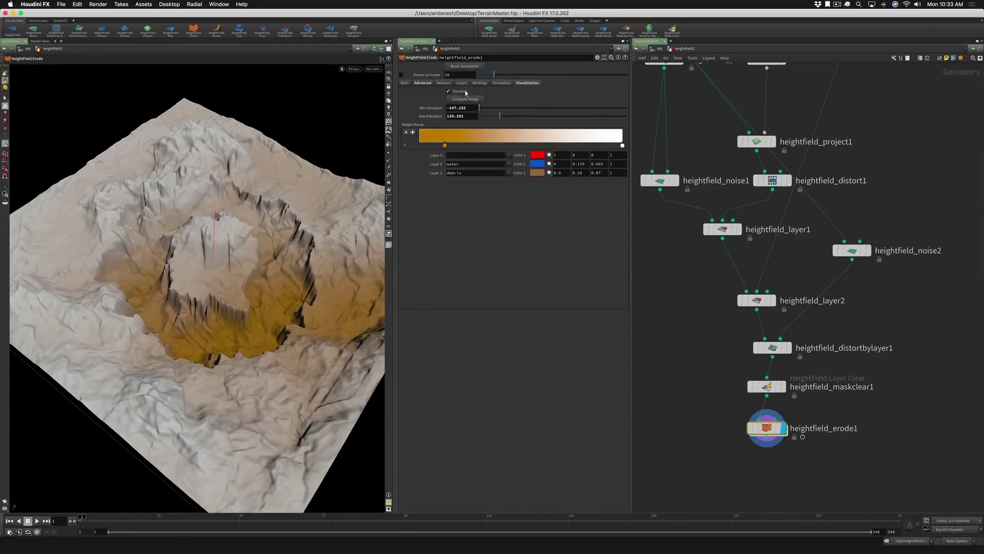
Step: Show heightfield_erode1's main erosion settings, toggle real-time playback and run the erosion simulation to about frame 26
{"action": "left_click", "coordinate": [405, 84]}
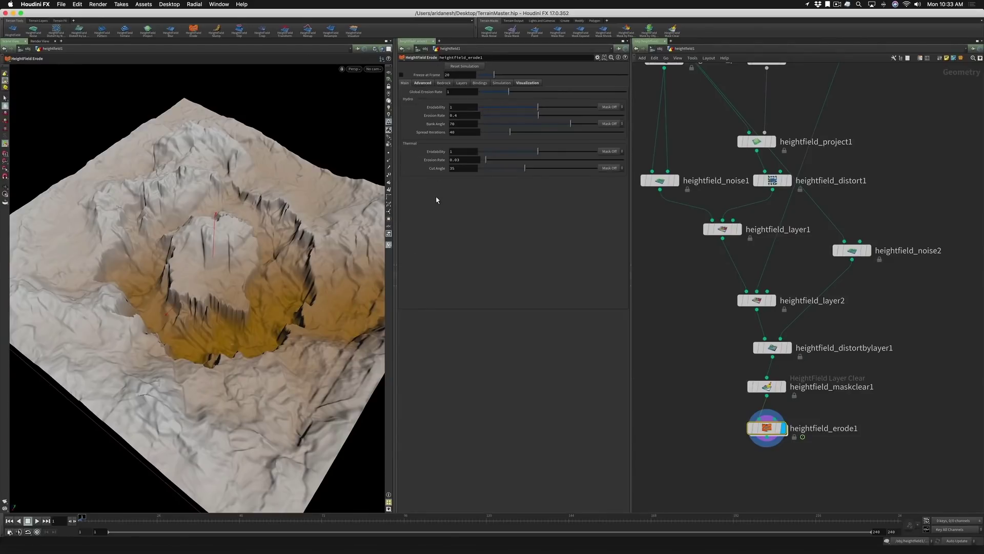
{"action": "left_click", "coordinate": [36, 532]}
{"action": "left_click", "coordinate": [36, 522]}
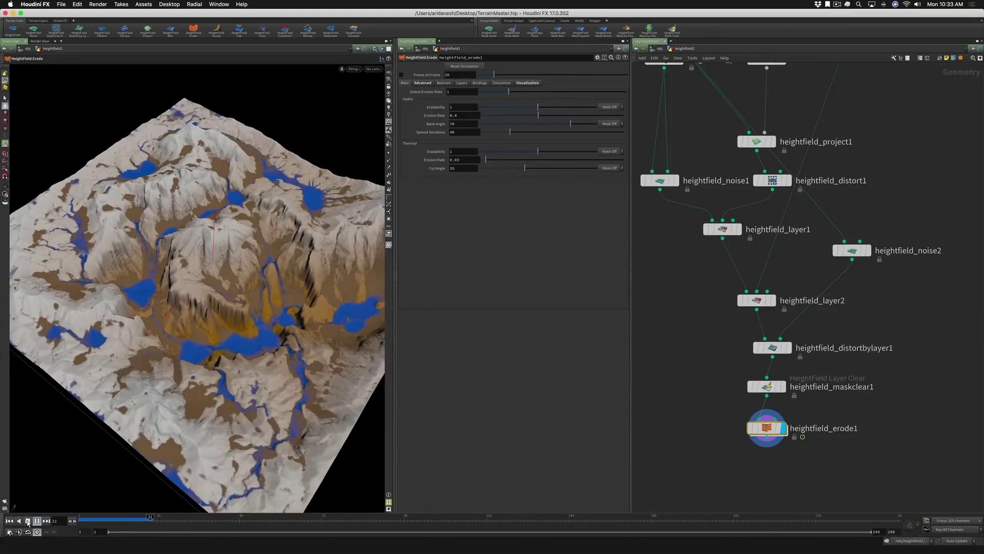
{"action": "left_click", "coordinate": [28, 521]}
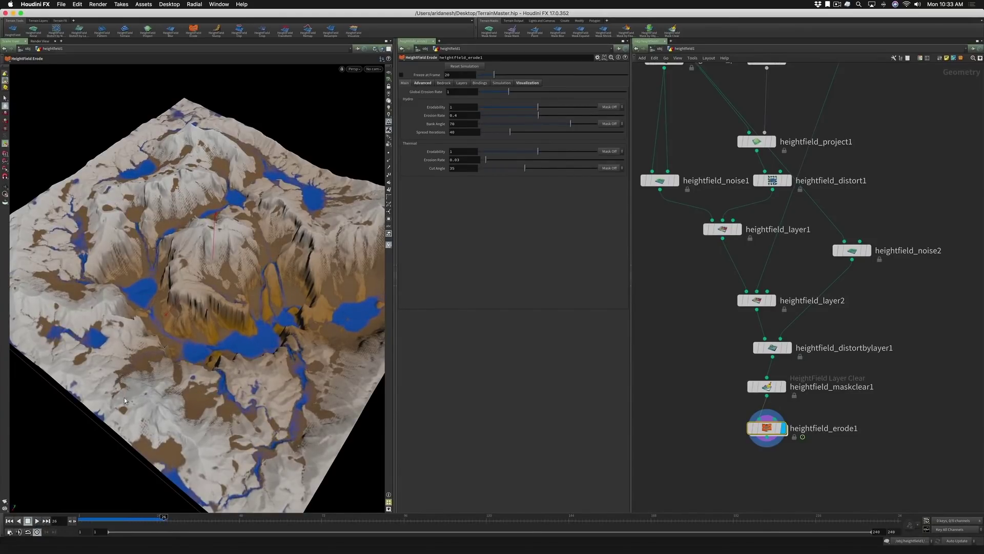
Step: Go to frame 25 and examine the water, debris and slopes of the eroded crater from a lower, closer angle
{"action": "left_click", "coordinate": [161, 517]}
{"action": "key", "text": "Escape"}
{"action": "left_click_drag", "start_coordinate": [203, 320], "coordinate": [79, 219]}
{"action": "scroll", "coordinate": [222, 300], "scroll_direction": "up", "scroll_amount": 3}
{"action": "key", "text": "Return"}
{"action": "key", "text": "Escape"}
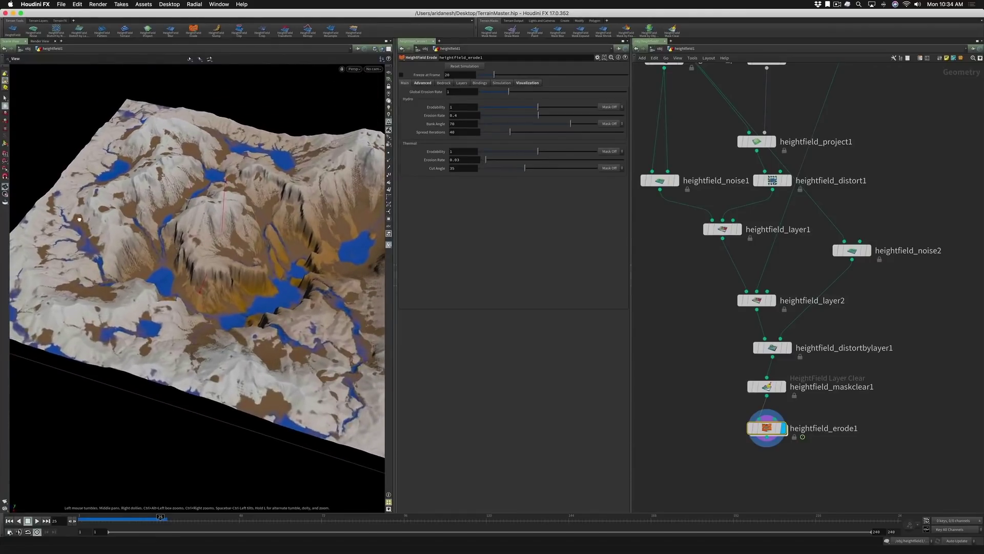
{"action": "key", "text": "Return"}
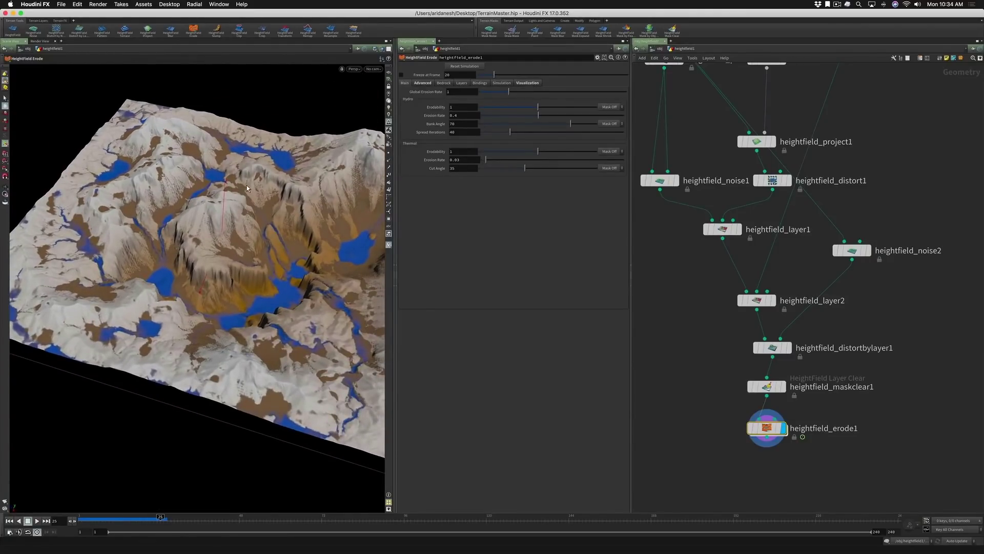
{"action": "scroll", "coordinate": [223, 209], "scroll_direction": "up", "scroll_amount": 5}
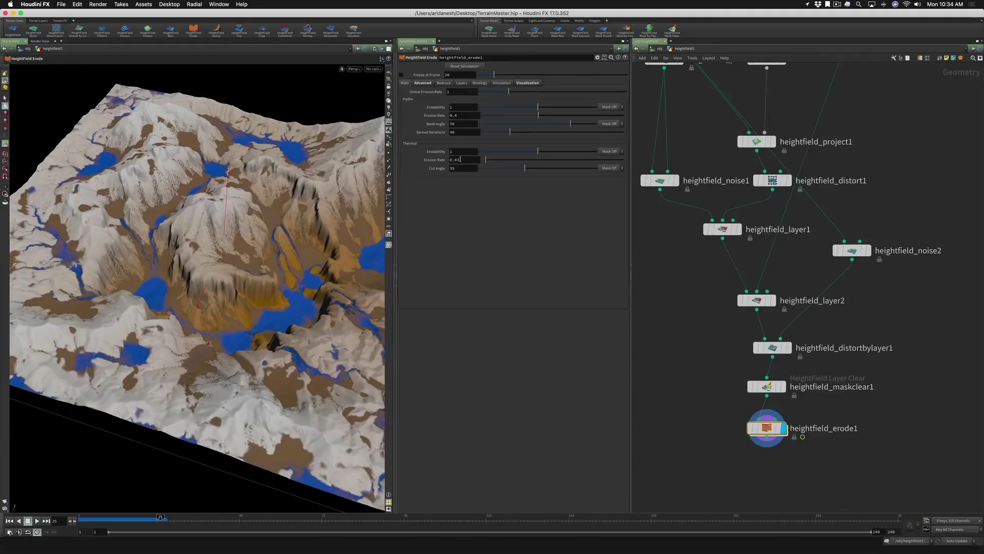
Step: In heightfield_erode1's advanced hydro erodability adjustments, set Ramp-up Iterations to 0, Initial Factor to 0.9 and Slope Factor to 0.2
{"action": "left_click", "coordinate": [421, 84]}
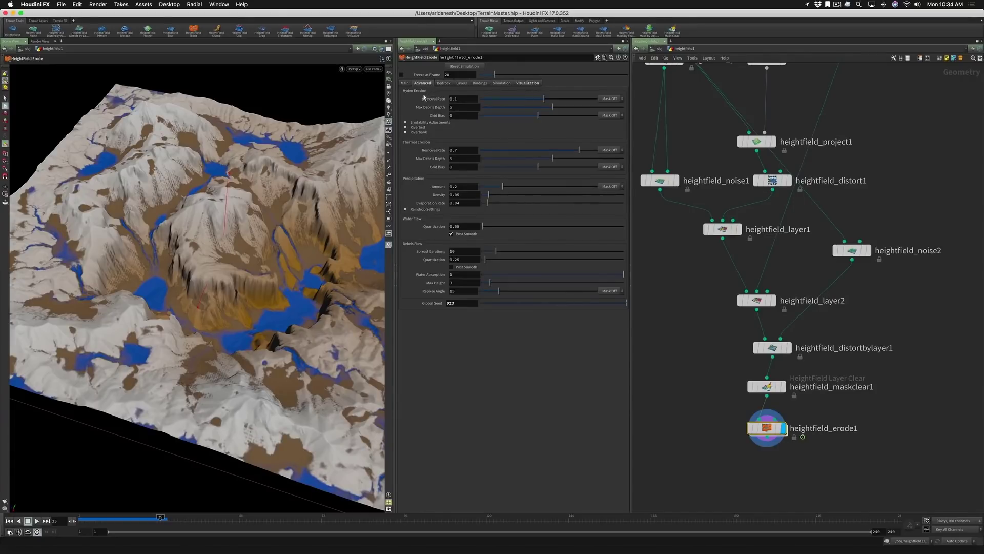
{"action": "left_click", "coordinate": [405, 122]}
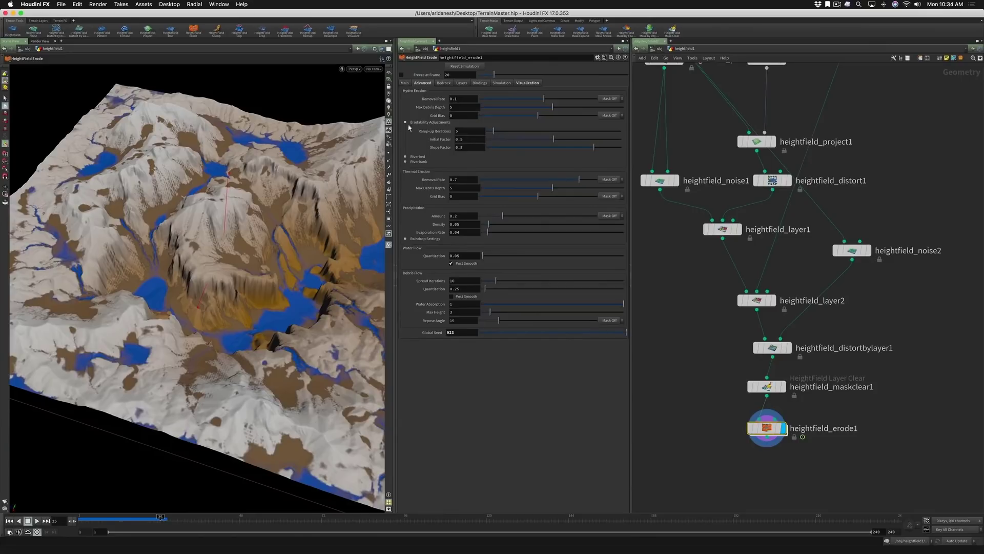
{"action": "mouse_move", "coordinate": [430, 134]}
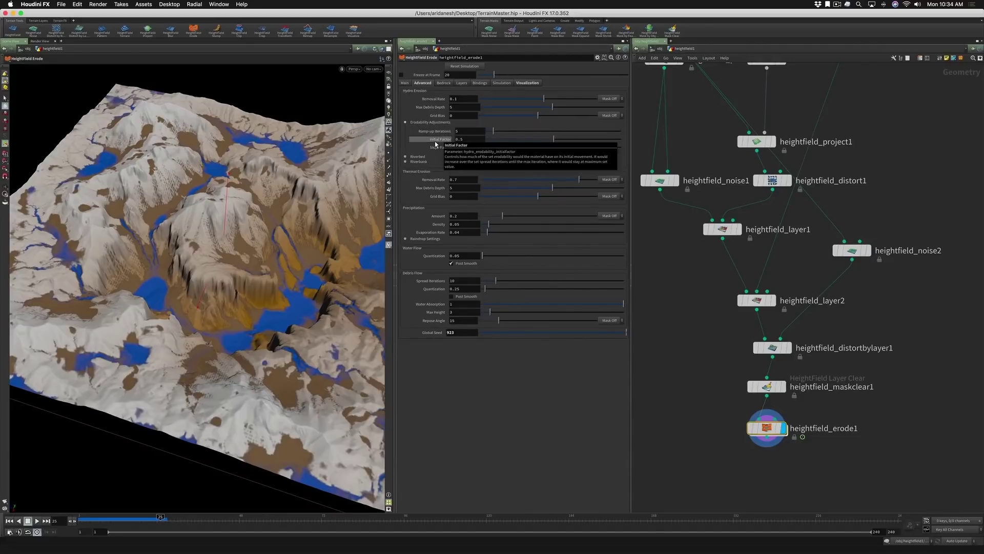
{"action": "mouse_move", "coordinate": [437, 152]}
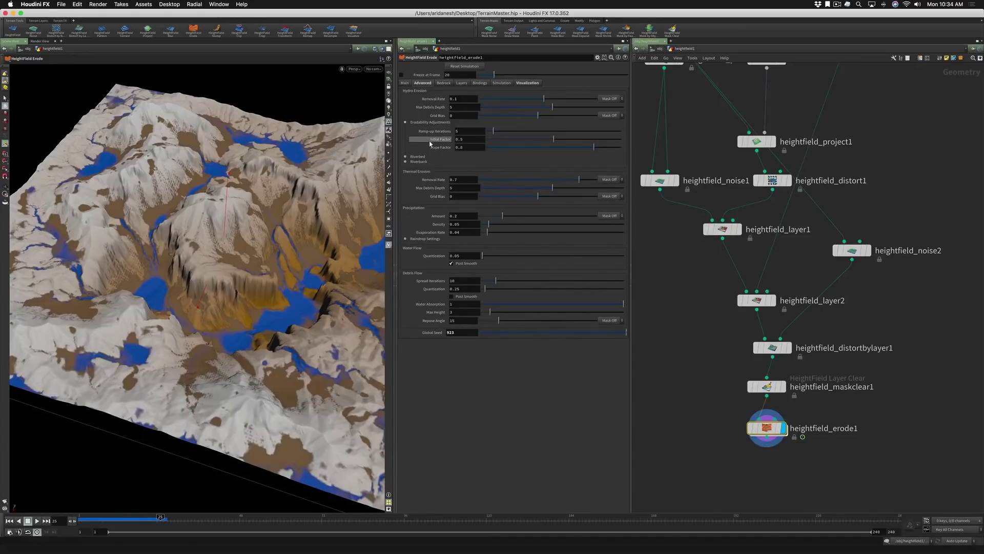
{"action": "mouse_move", "coordinate": [440, 145]}
{"action": "left_click_drag", "start_coordinate": [460, 139], "coordinate": [466, 140]}
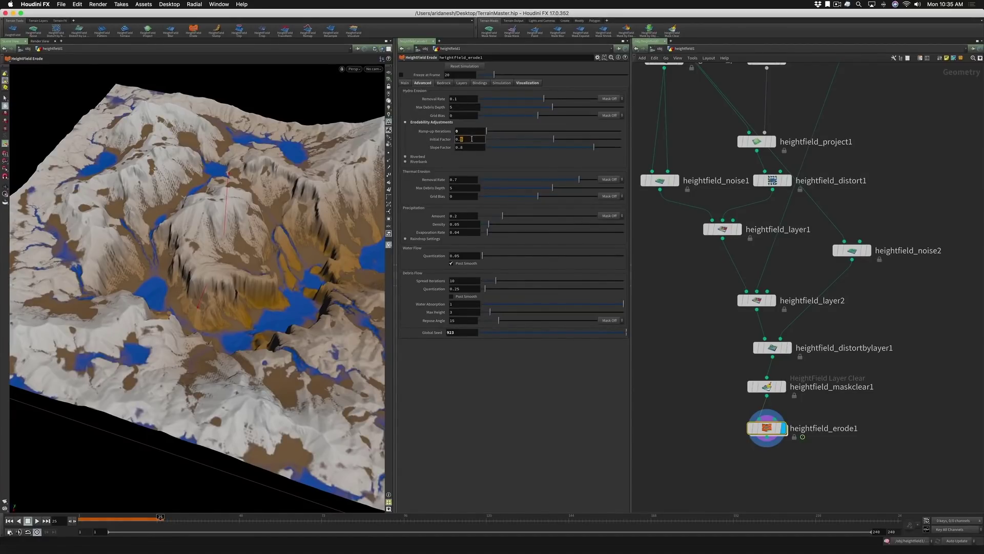
{"action": "type", "text": "9"}
{"action": "key", "text": "Return"}
{"action": "left_click_drag", "start_coordinate": [461, 147], "coordinate": [463, 147]}
{"action": "type", "text": "2"}
{"action": "key", "text": "Return"}
Step: Rerun the erosion simulation from the first frame to about frame 23 and inspect the crater from above
{"action": "left_click", "coordinate": [9, 520]}
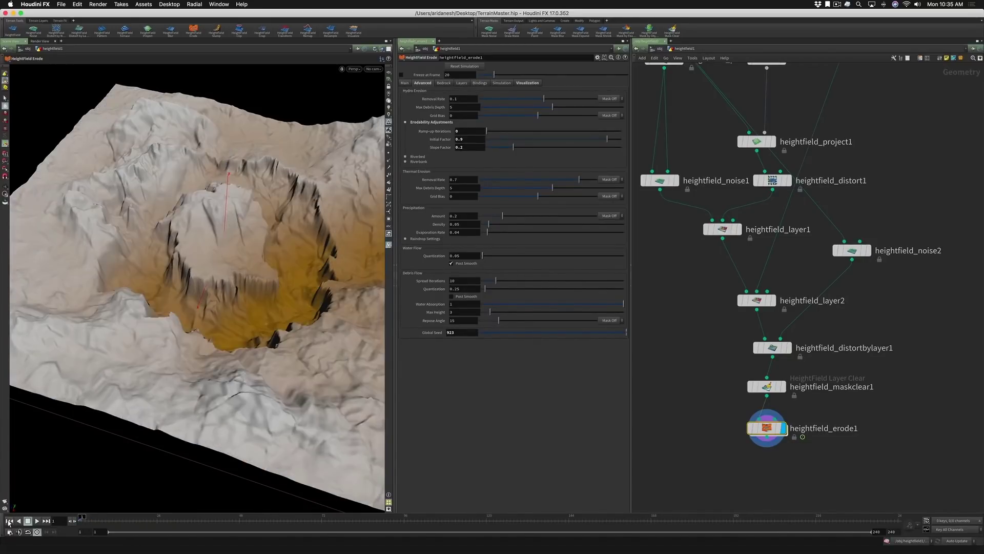
{"action": "left_click", "coordinate": [37, 521]}
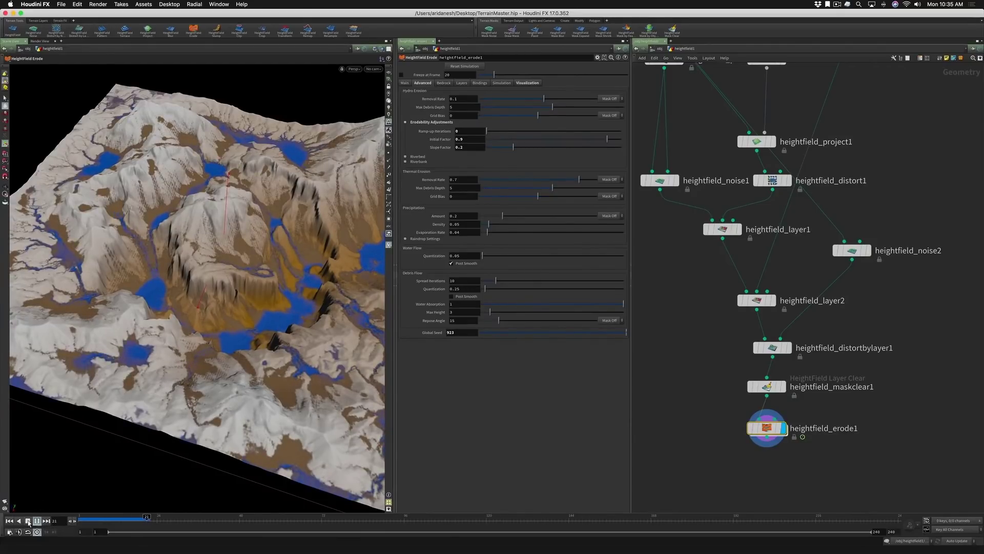
{"action": "left_click", "coordinate": [28, 521]}
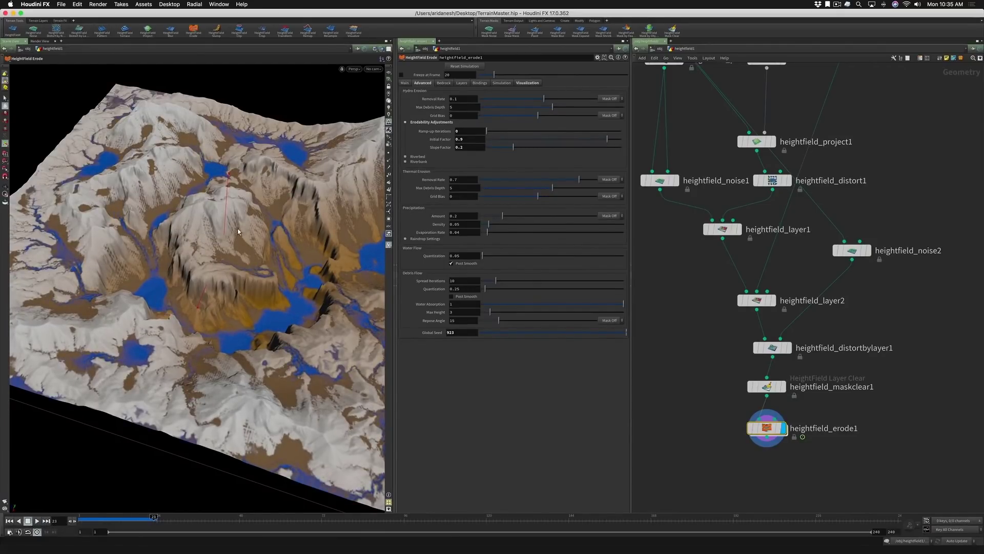
{"action": "key", "text": "Escape"}
{"action": "left_click_drag", "start_coordinate": [238, 222], "coordinate": [254, 310]}
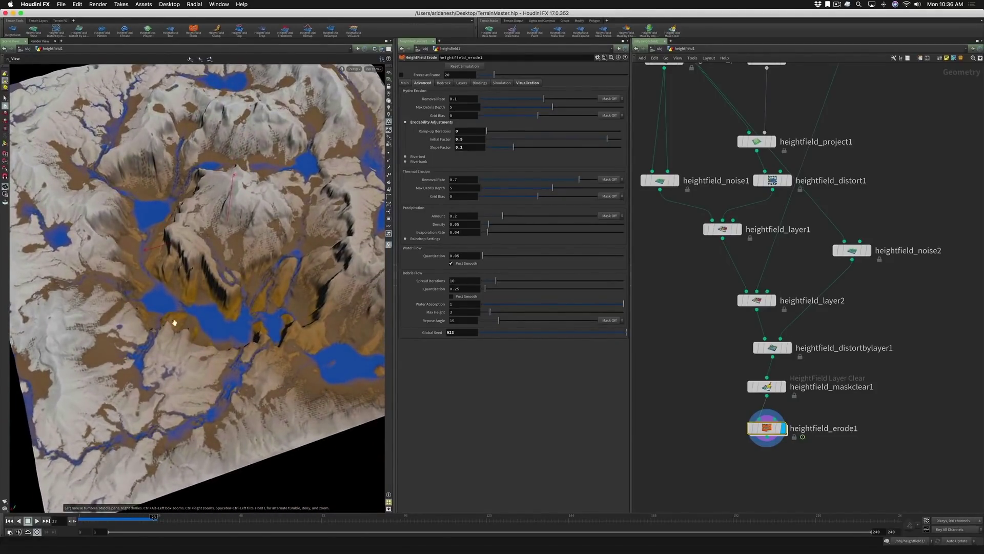
Step: Show heightfield_erode1's advanced raindrop, riverbank and riverbed settings and set the riverbed Sediment Capacity to 20
{"action": "left_click_drag", "start_coordinate": [176, 323], "coordinate": [243, 336]}
{"action": "left_click_drag", "start_coordinate": [178, 344], "coordinate": [174, 311]}
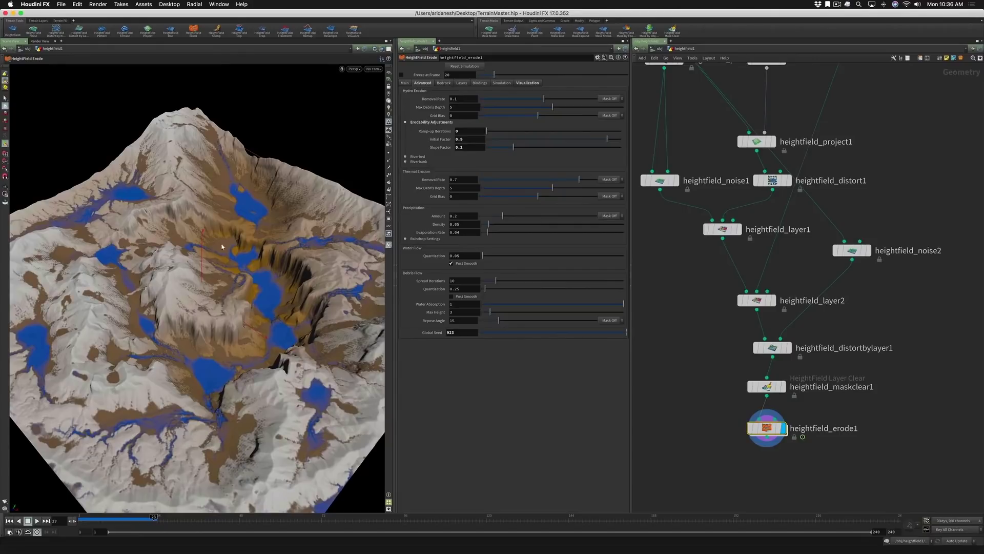
{"action": "left_click_drag", "start_coordinate": [222, 246], "coordinate": [211, 151]}
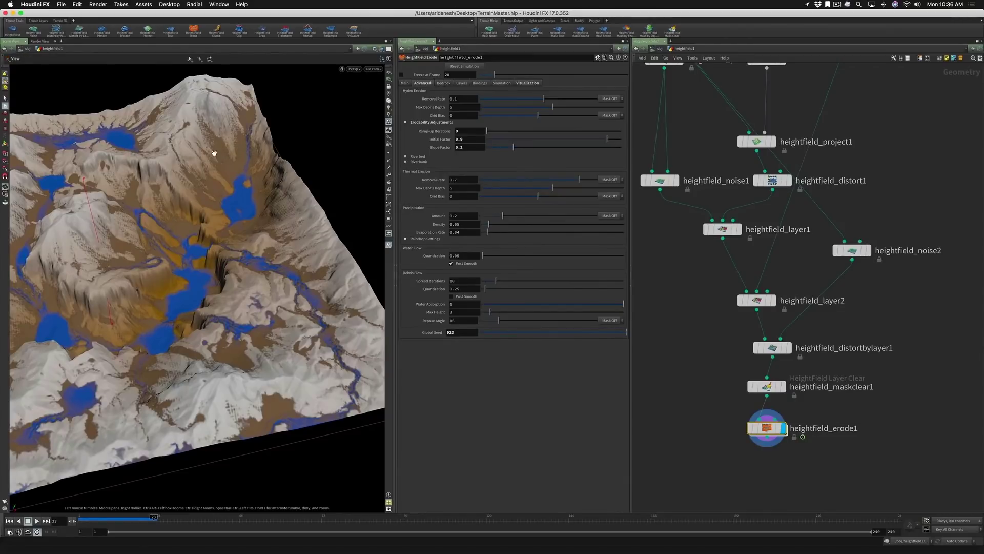
{"action": "right_click_drag", "start_coordinate": [215, 154], "coordinate": [249, 147]}
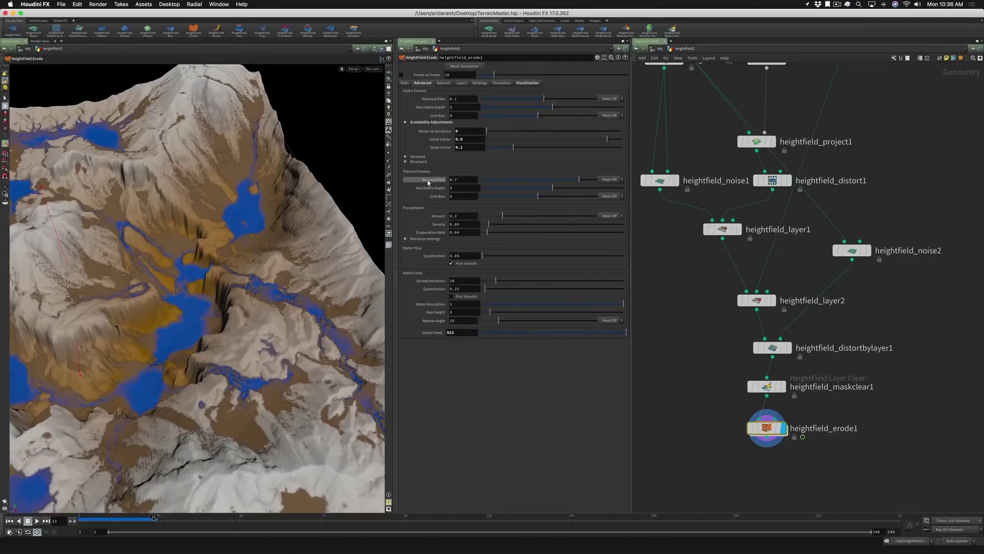
{"action": "left_click", "coordinate": [406, 239]}
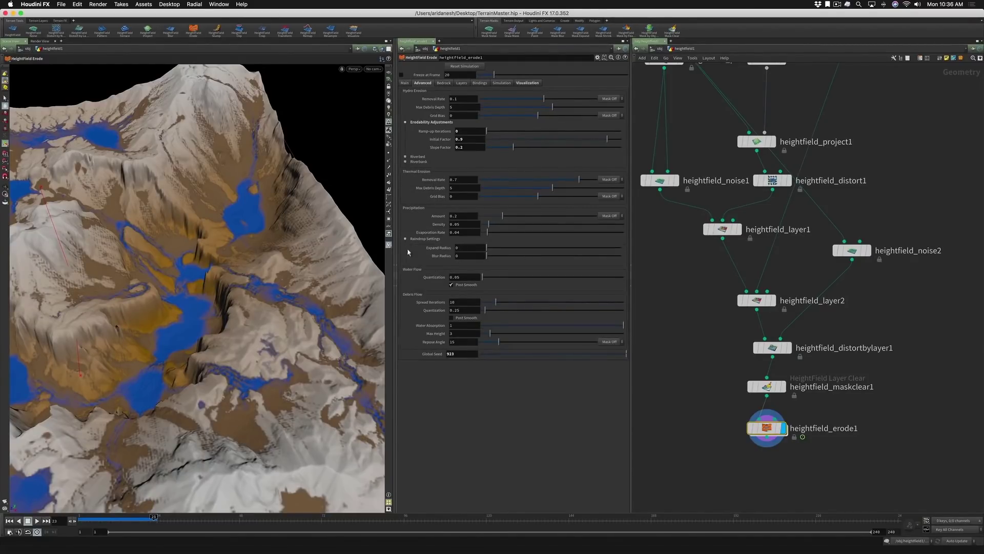
{"action": "left_click", "coordinate": [405, 163]}
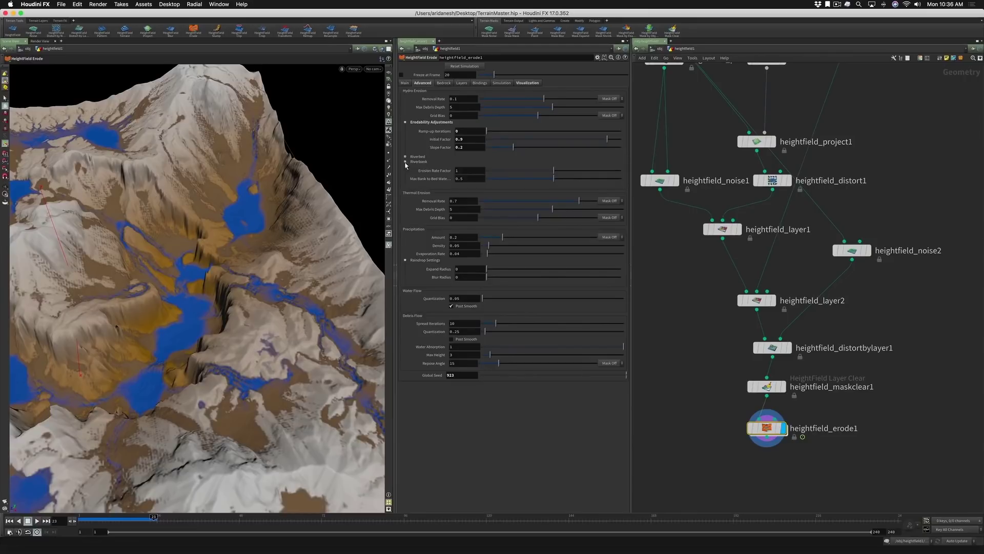
{"action": "left_click", "coordinate": [406, 156]}
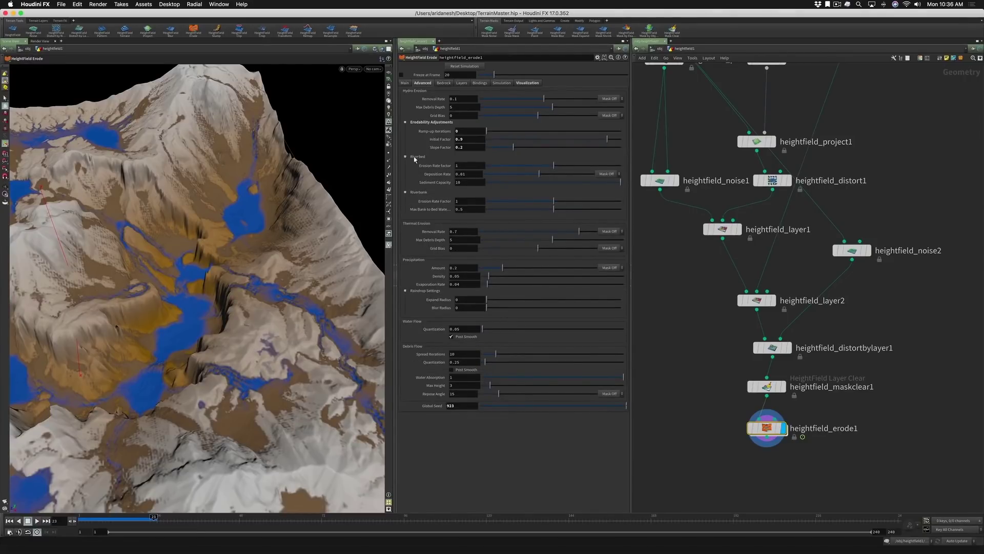
{"action": "double_click", "coordinate": [457, 183]}
{"action": "type", "text": "20"}
{"action": "key", "text": "Return"}
Step: Rerun the erosion simulation from the first frame to about frame 26 and inspect the crater from a lower angle
{"action": "left_click", "coordinate": [10, 521]}
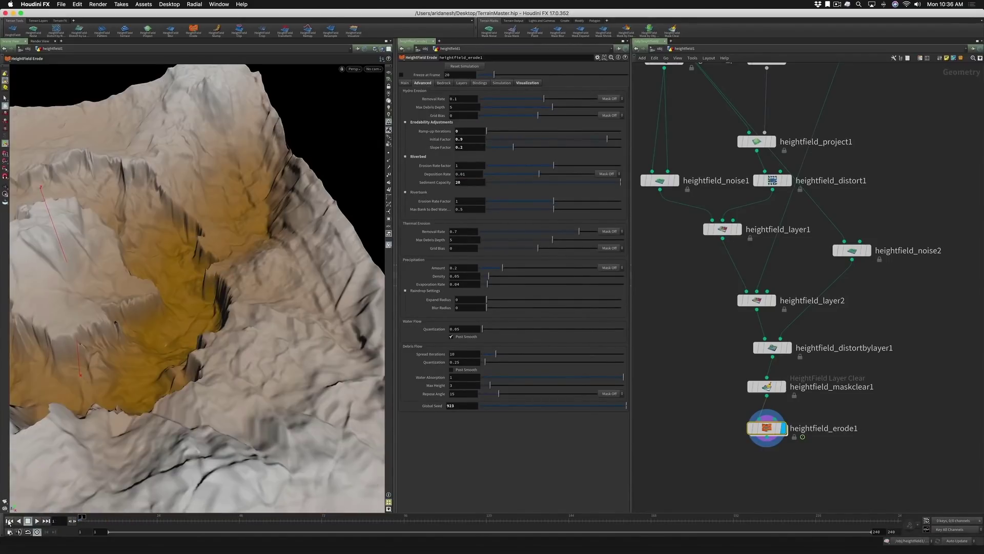
{"action": "left_click", "coordinate": [38, 521]}
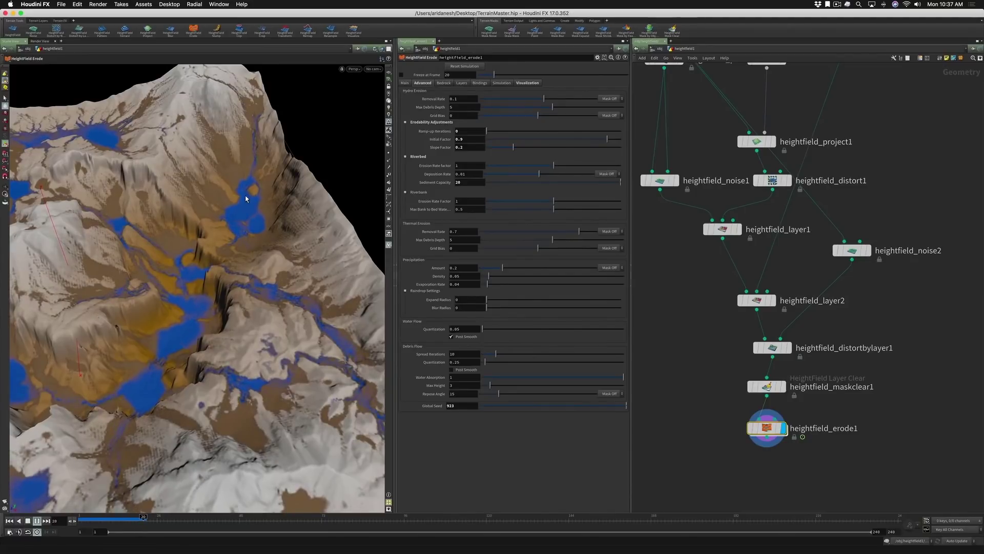
{"action": "left_click", "coordinate": [26, 521]}
{"action": "key", "text": "Escape"}
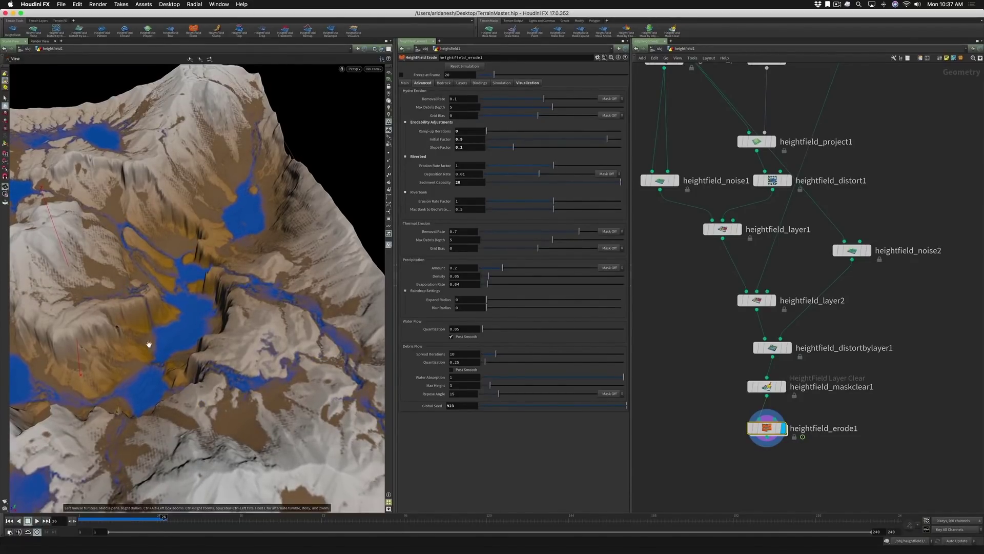
{"action": "left_click_drag", "start_coordinate": [148, 346], "coordinate": [271, 230]}
{"action": "key", "text": "Escape"}
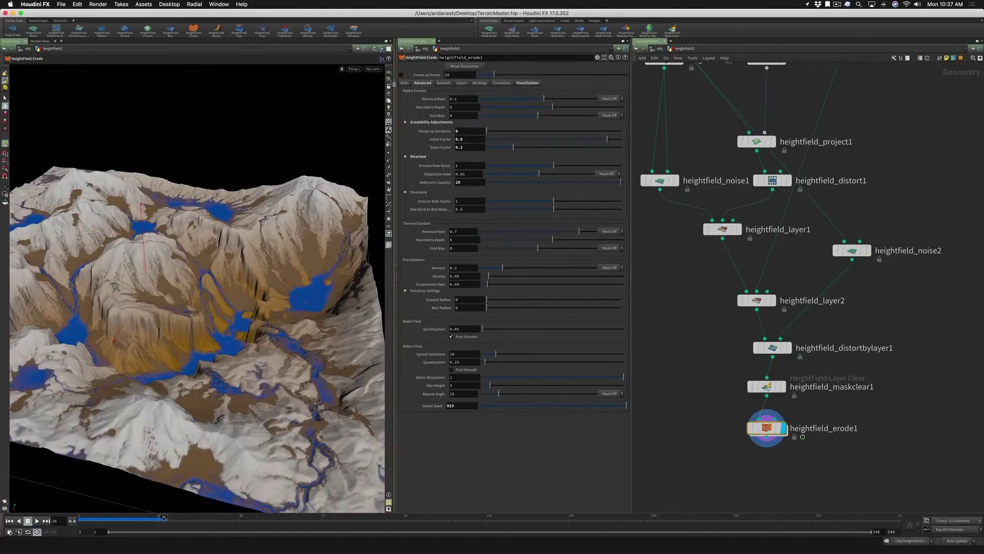
Step: Freeze the erosion output at frame 25, return to frame 1 and examine the frozen crater up close from above
{"action": "double_click", "coordinate": [452, 74]}
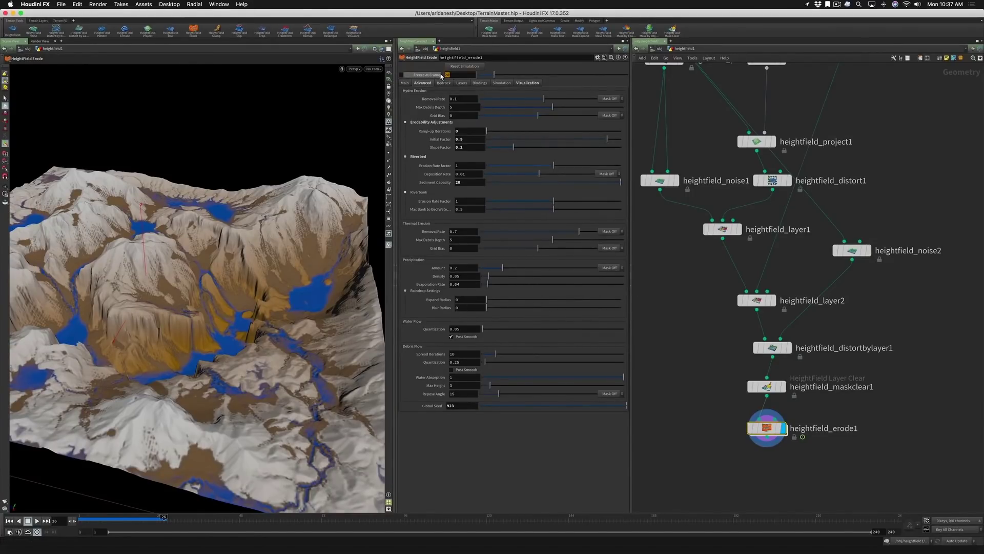
{"action": "type", "text": "25"}
{"action": "left_click", "coordinate": [402, 75]}
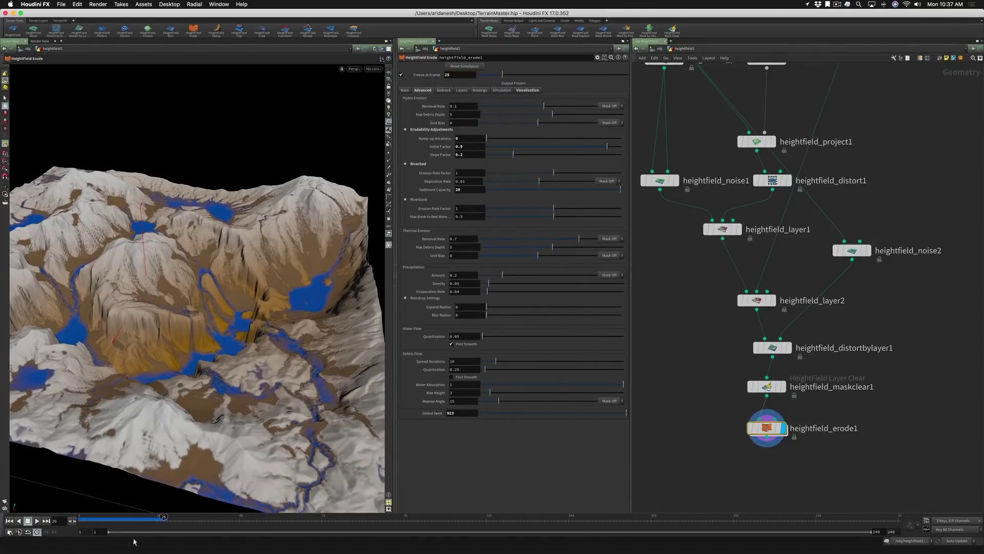
{"action": "left_click_drag", "start_coordinate": [132, 517], "coordinate": [82, 517]}
{"action": "left_click_drag", "start_coordinate": [149, 362], "coordinate": [148, 399], "text": "alt"}
{"action": "right_click_drag", "start_coordinate": [148, 398], "coordinate": [148, 351], "text": "alt"}
{"action": "left_click_drag", "start_coordinate": [148, 351], "coordinate": [126, 347], "text": "alt"}
{"action": "right_click_drag", "start_coordinate": [162, 284], "coordinate": [313, 264], "text": "alt"}
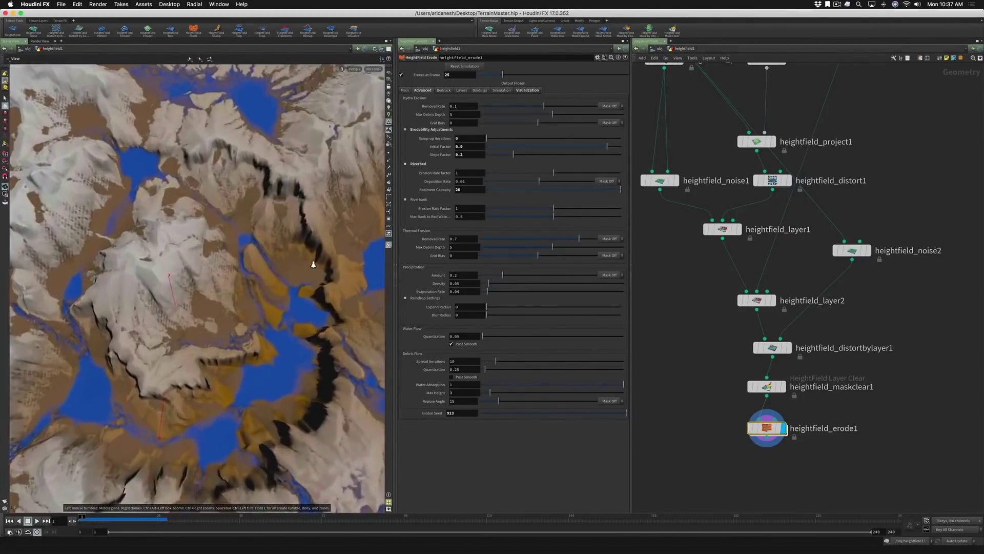
{"action": "left_click_drag", "start_coordinate": [285, 281], "coordinate": [248, 281], "text": "alt"}
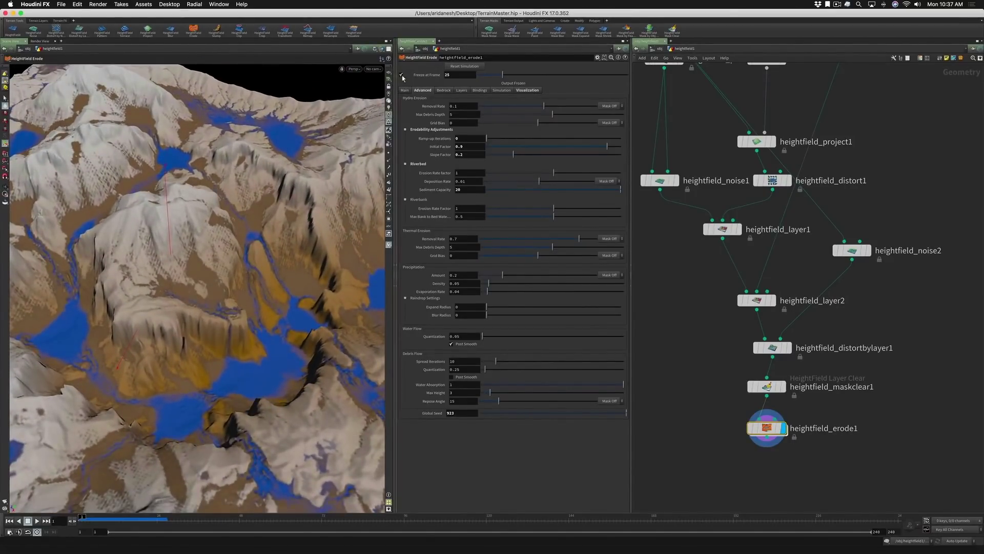
Step: Unfreeze heightfield_erode1, then set the thermal erosion Removal Rate to 0.8 and the hydro erodability Slope Factor to 0
{"action": "left_click", "coordinate": [402, 76]}
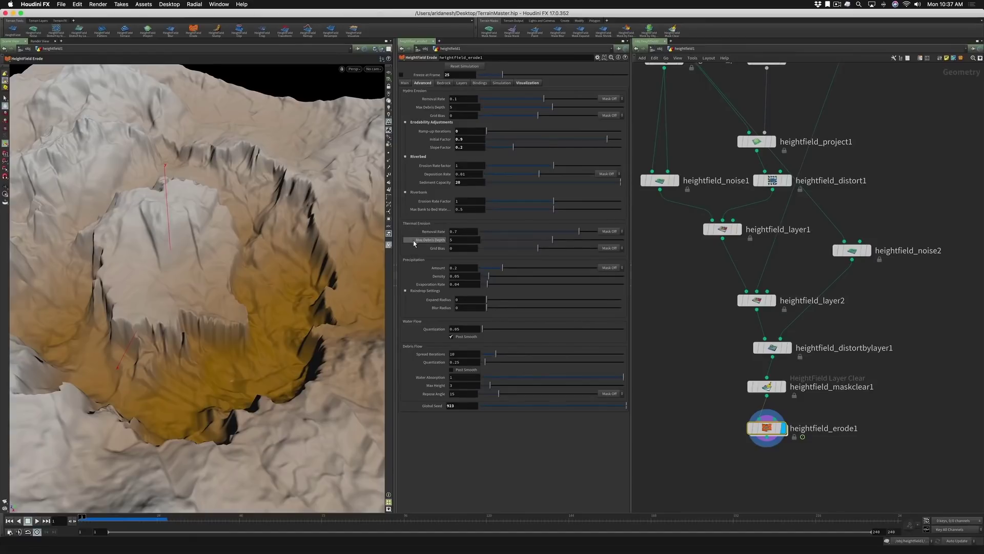
{"action": "left_click", "coordinate": [456, 231]}
{"action": "key", "text": "Return"}
{"action": "left_click_drag", "start_coordinate": [466, 148], "coordinate": [453, 148]}
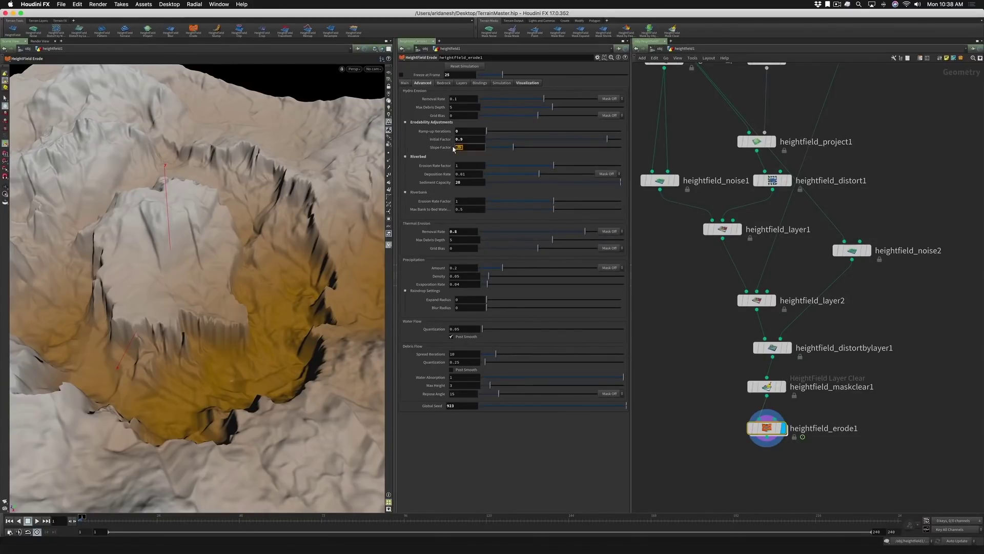
{"action": "type", "text": "0"}
{"action": "key", "text": "Return"}
Step: Run the erosion simulation to about frame 27, freeze its output at frame 25 and inspect the crater back at frame 1
{"action": "left_click", "coordinate": [37, 520]}
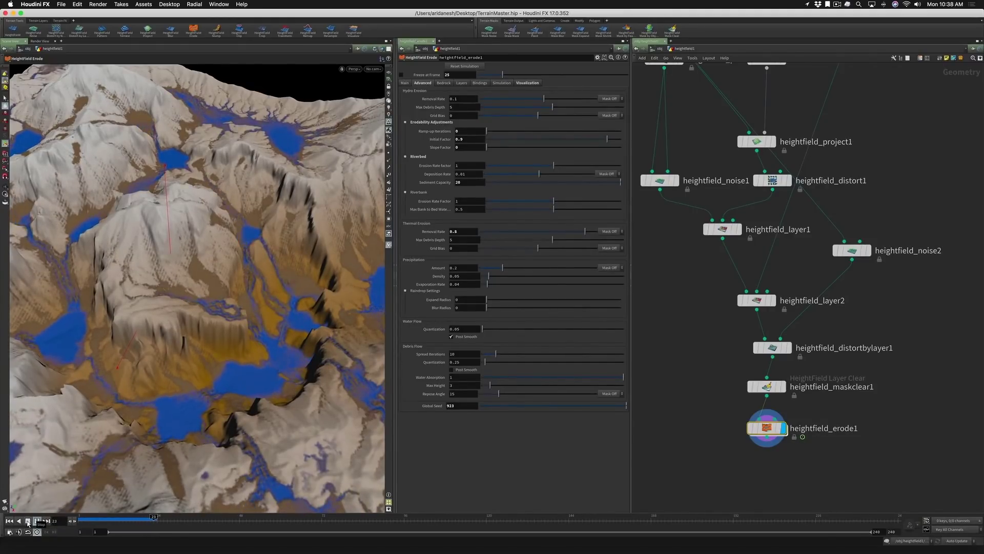
{"action": "left_click", "coordinate": [28, 521]}
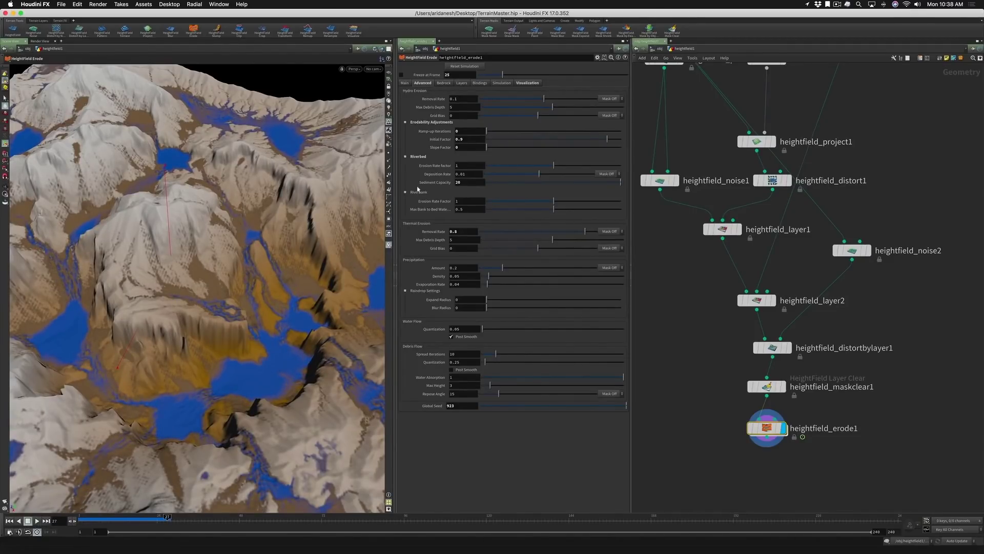
{"action": "left_click", "coordinate": [401, 74]}
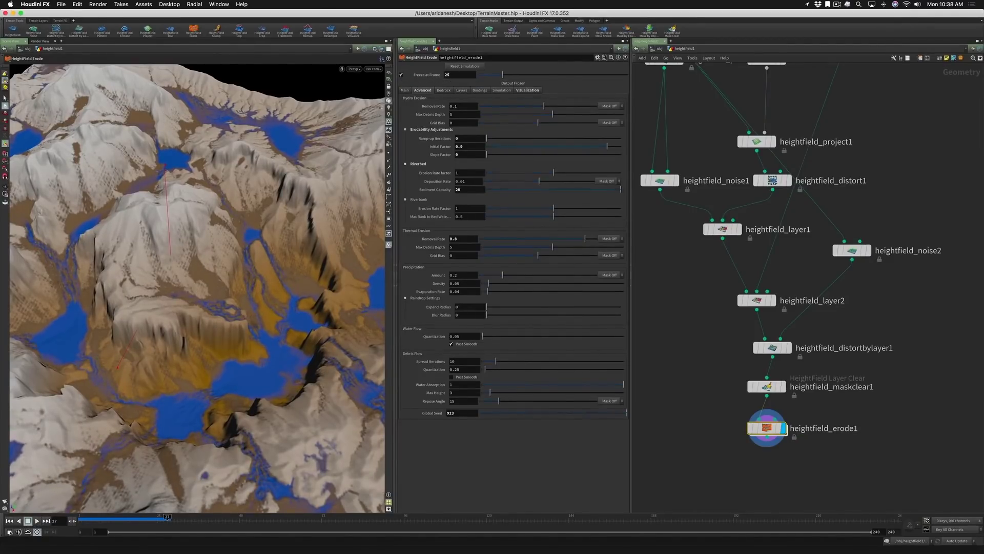
{"action": "left_click", "coordinate": [9, 520]}
{"action": "key", "text": "Escape"}
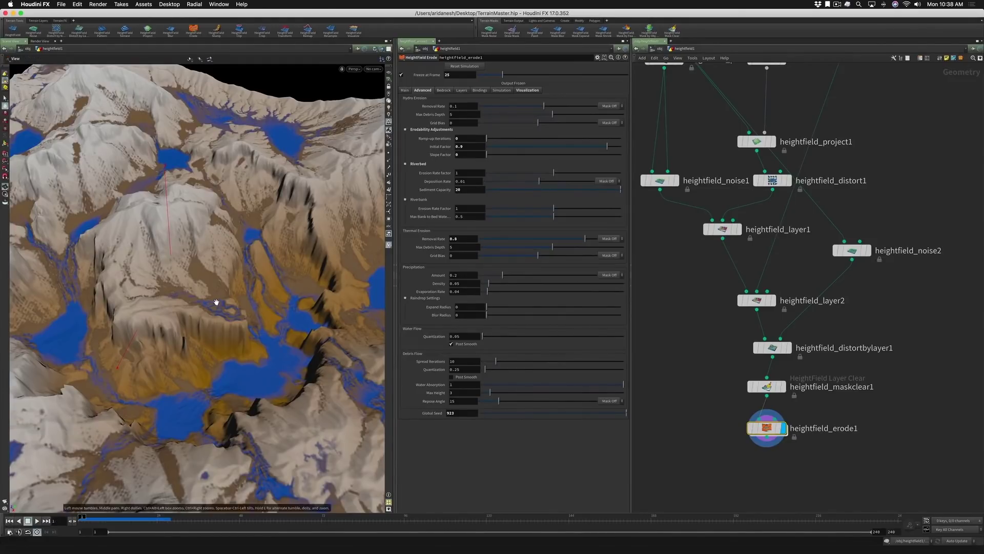
{"action": "left_click_drag", "start_coordinate": [219, 301], "coordinate": [178, 352]}
{"action": "middle_click_drag", "start_coordinate": [197, 285], "coordinate": [203, 369]}
{"action": "right_click_drag", "start_coordinate": [203, 369], "coordinate": [212, 290]}
{"action": "mouse_move", "coordinate": [161, 316]}
{"action": "left_mouse_down"}
{"action": "mouse_move", "coordinate": [184, 287]}
{"action": "mouse_move", "coordinate": [141, 314]}
{"action": "mouse_move", "coordinate": [195, 296]}
{"action": "mouse_move", "coordinate": [264, 391]}
{"action": "left_mouse_up"}
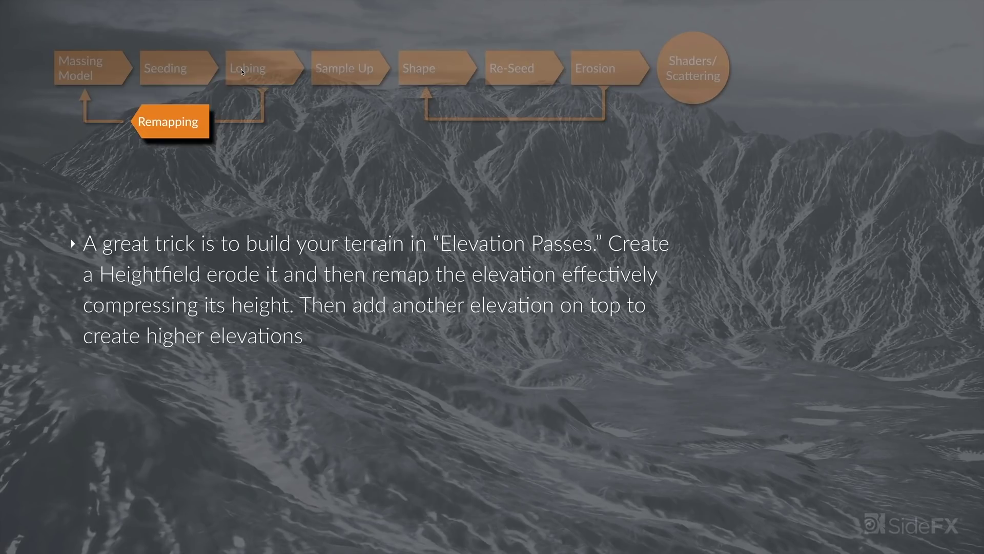
Step: Exit the slide presentation in Keynote and switch back to Houdini
{"action": "key", "text": "Escape"}
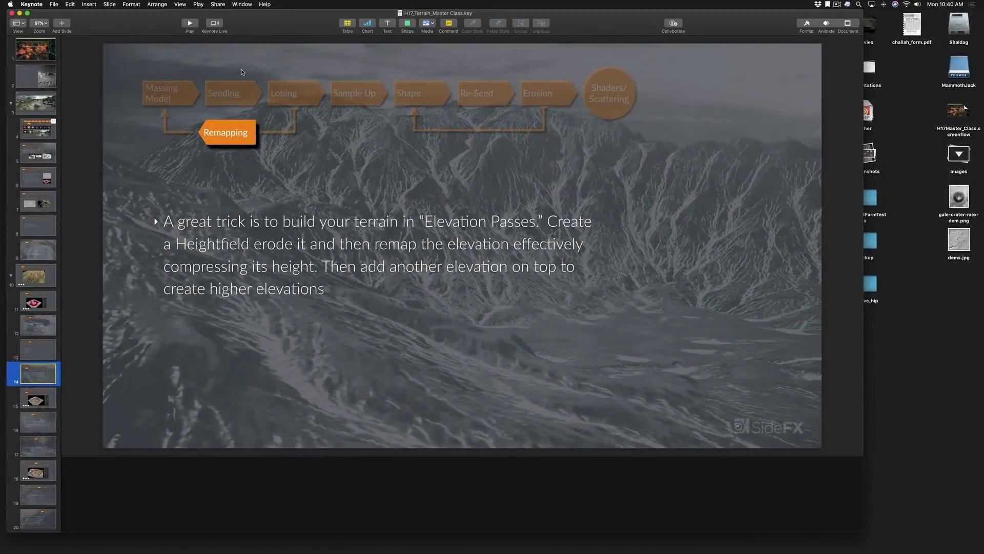
{"action": "key", "text": "super+Tab"}
{"action": "key", "text": "super+Tab"}
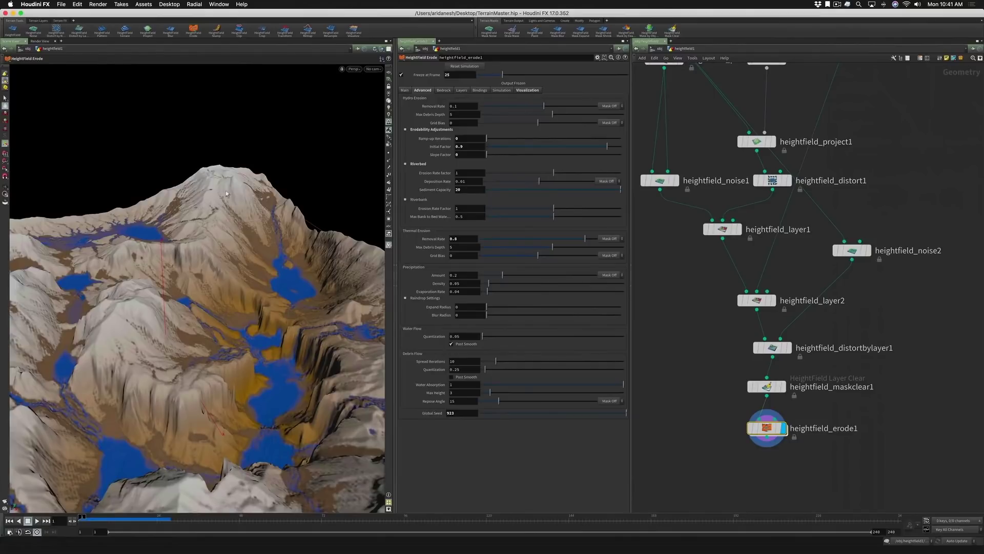
Step: Add a HeightField Remap node below heightfield_erode1, wire the eroded terrain into it and display its result
{"action": "left_click_drag", "start_coordinate": [227, 195], "coordinate": [176, 265]}
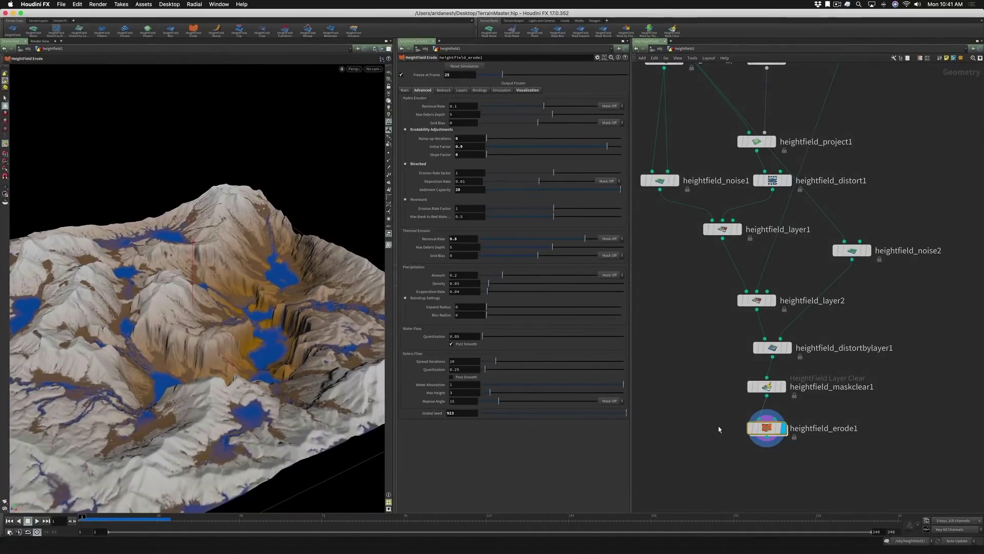
{"action": "key", "text": "Tab"}
{"action": "type", "text": "height q"}
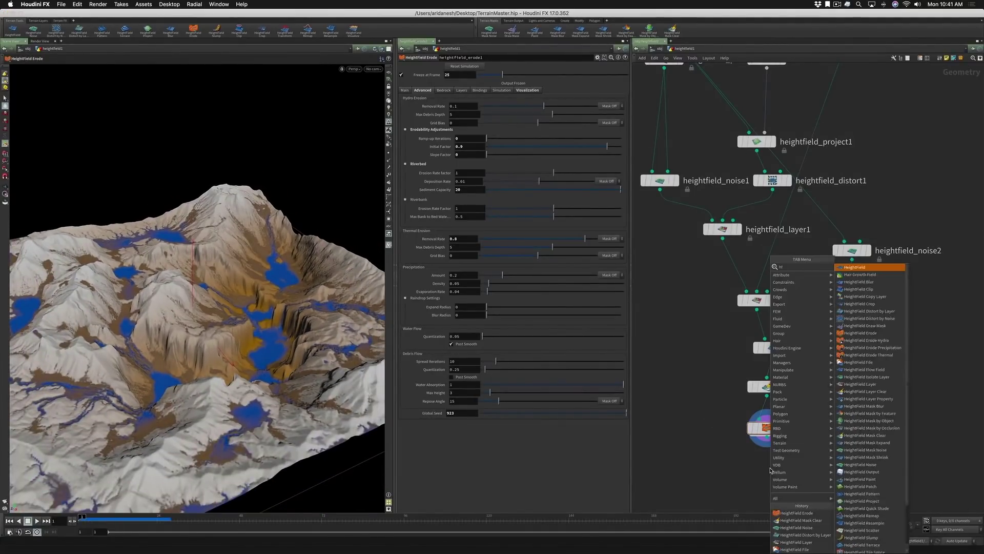
{"action": "key", "text": "Return"}
{"action": "left_click", "coordinate": [771, 470]}
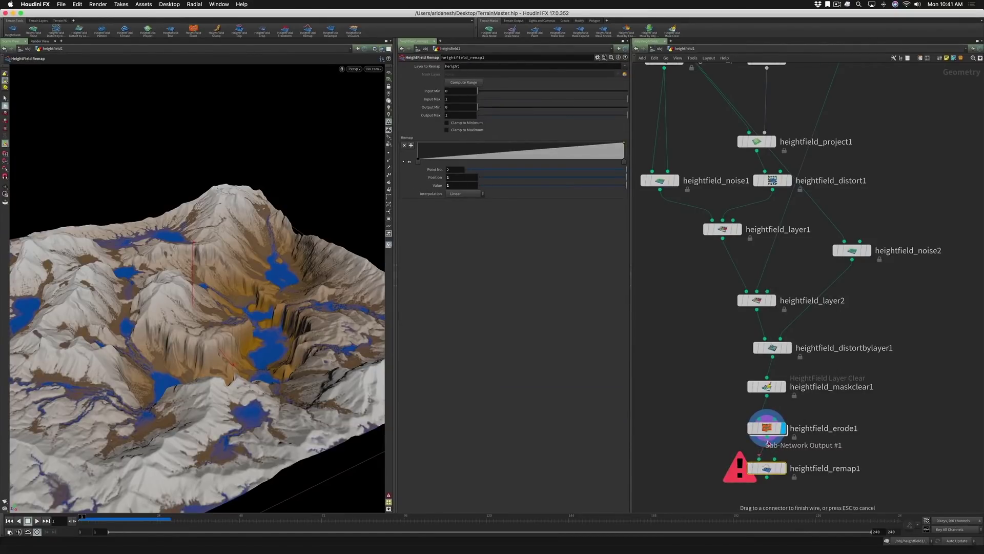
{"action": "left_click_drag", "start_coordinate": [767, 448], "coordinate": [786, 465]}
{"action": "left_click", "coordinate": [781, 468]}
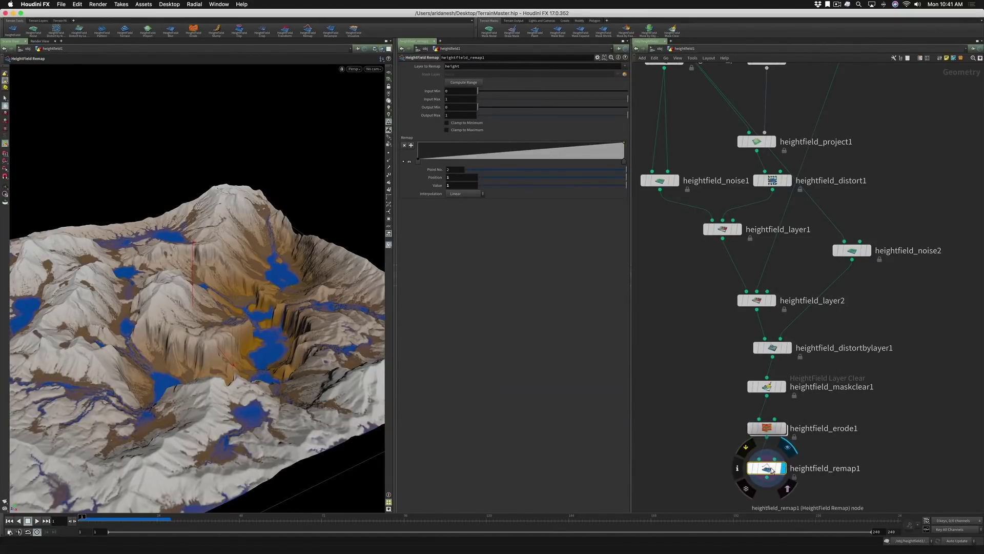
Step: Compute the height range on heightfield_remap1 and set its Output Max to 60 to compress the terrain
{"action": "left_click", "coordinate": [464, 82]}
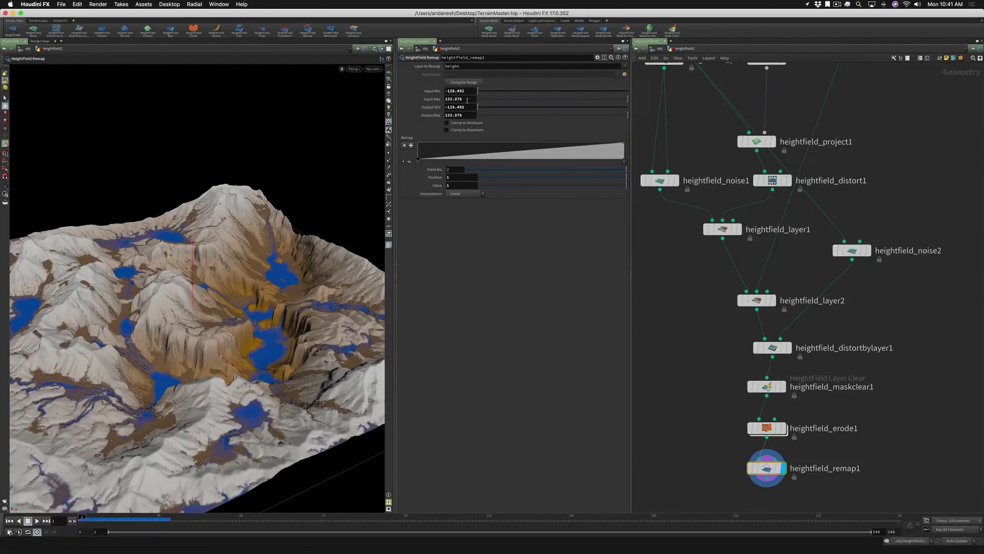
{"action": "left_click", "coordinate": [469, 115]}
{"action": "type", "text": "60"}
{"action": "key", "text": "Return"}
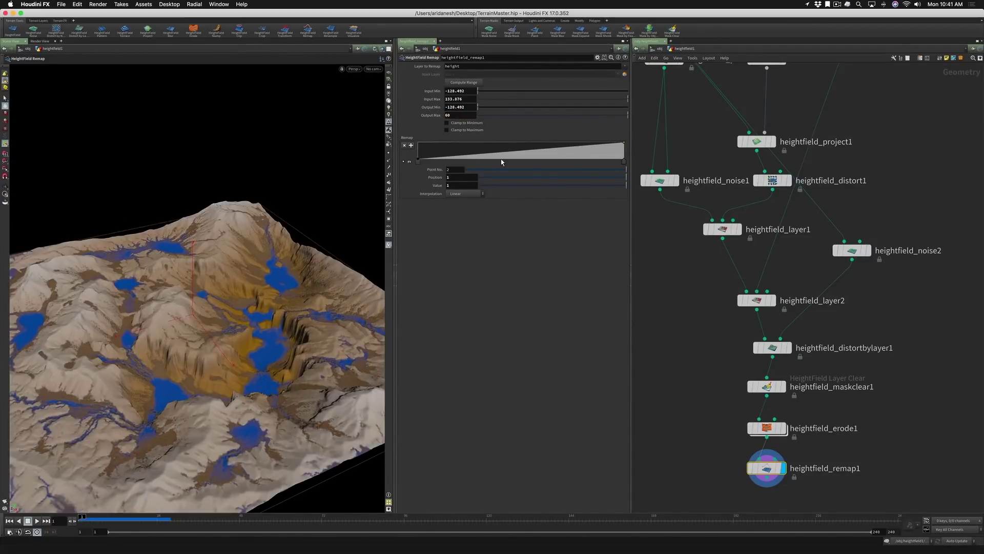
{"action": "key", "text": "Escape"}
{"action": "mouse_move", "coordinate": [195, 269]}
{"action": "left_mouse_down"}
{"action": "mouse_move", "coordinate": [200, 338]}
{"action": "mouse_move", "coordinate": [210, 282]}
{"action": "left_mouse_up"}
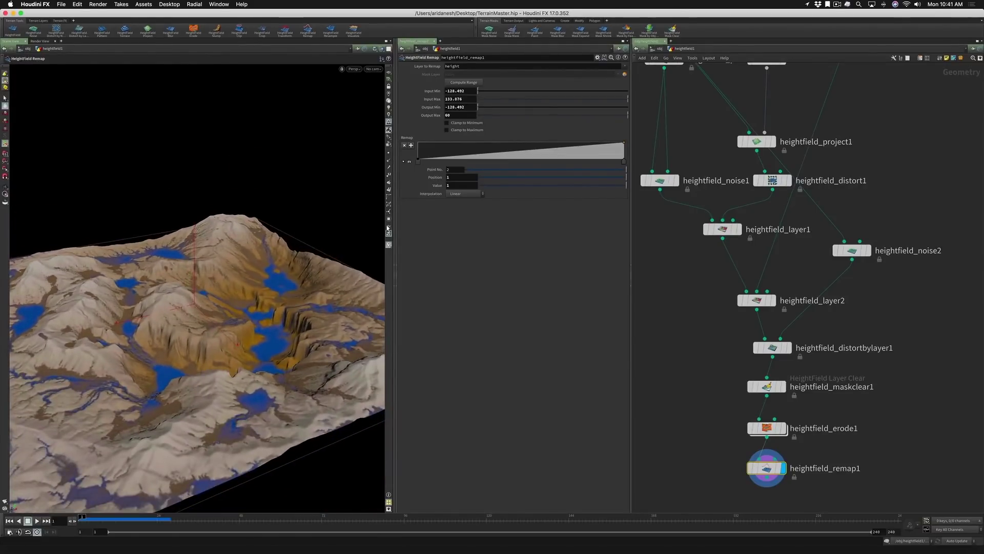
Step: Lower heightfield_remap1's Output Max to 40 and inspect the flattened crater up close
{"action": "double_click", "coordinate": [459, 114]}
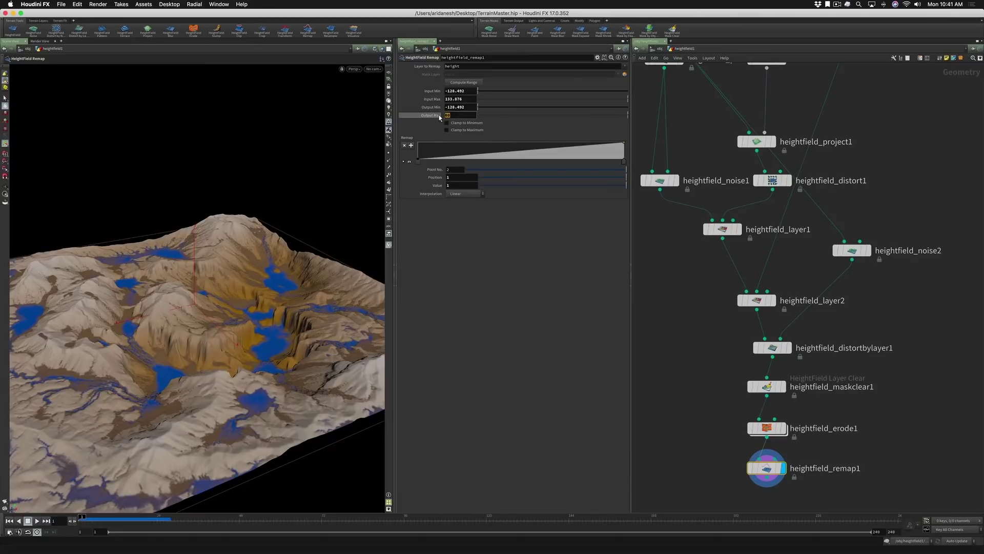
{"action": "type", "text": "40"}
{"action": "key", "text": "Return"}
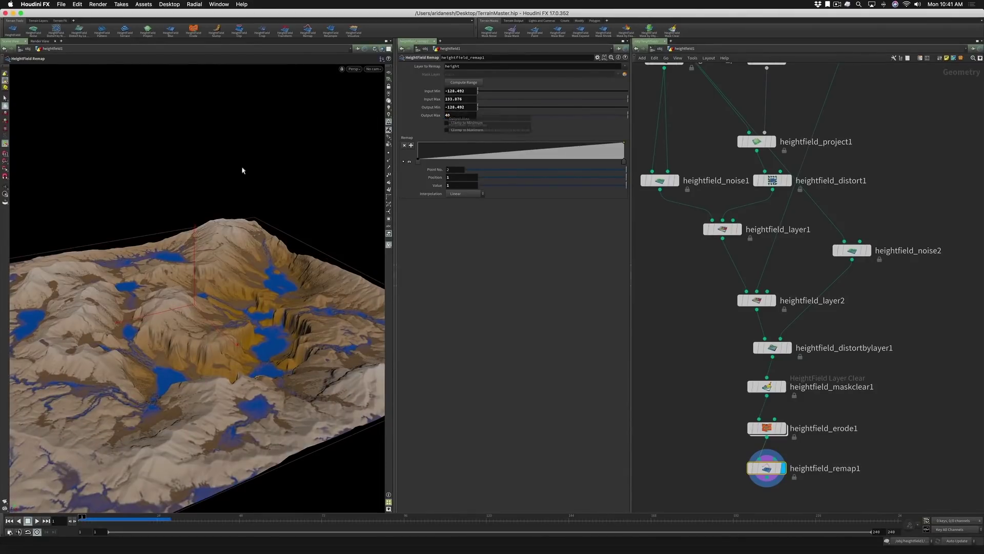
{"action": "left_click_drag", "start_coordinate": [175, 261], "coordinate": [226, 220], "text": "alt"}
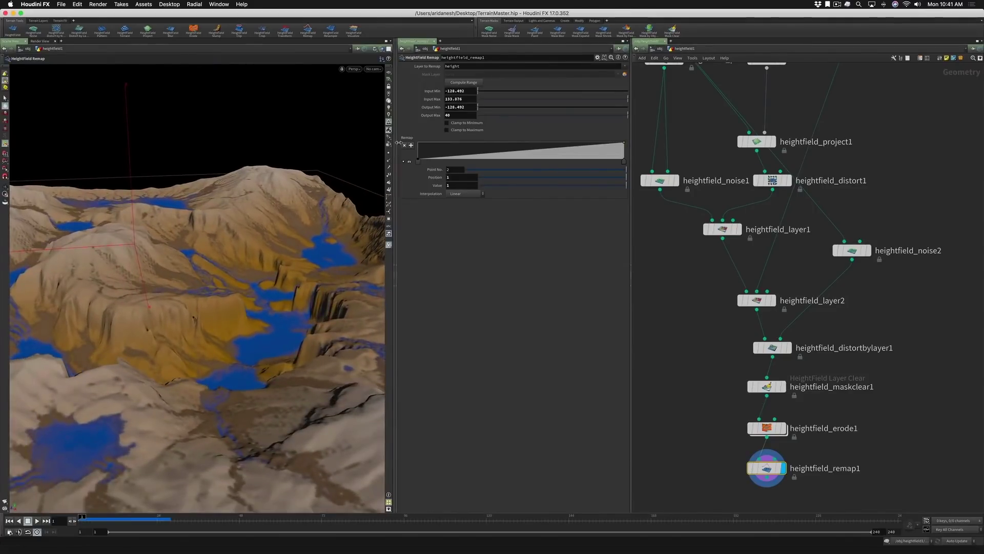
Step: Set heightfield_remap1's Output Max to 30 and inspect the compressed terrain from above
{"action": "key", "text": "BackSpace"}
{"action": "key", "text": "BackSpace"}
{"action": "type", "text": "30"}
{"action": "key", "text": "Return"}
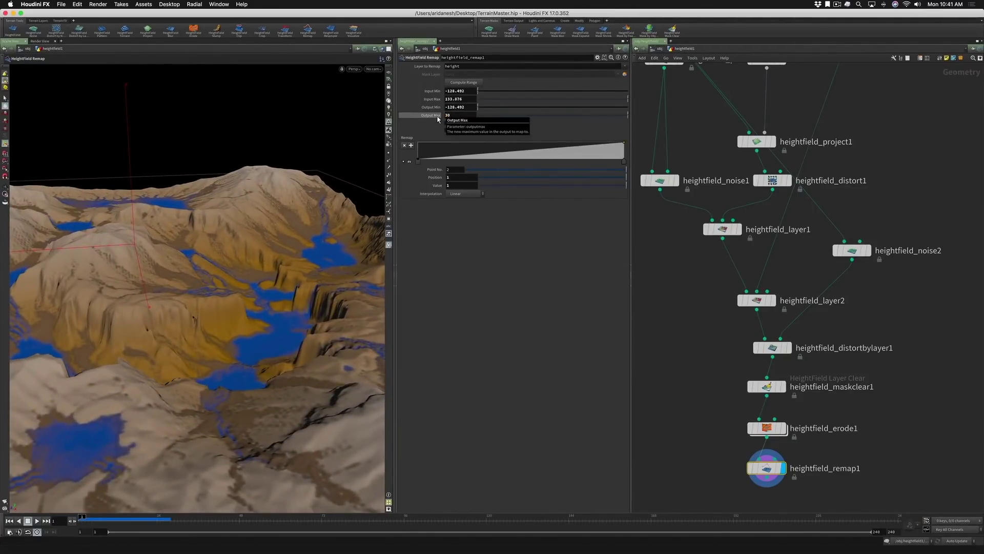
{"action": "mouse_move", "coordinate": [108, 329]}
{"action": "left_mouse_down", "text": "alt"}
{"action": "mouse_move", "coordinate": [97, 340]}
{"action": "mouse_move", "coordinate": [81, 288]}
{"action": "mouse_move", "coordinate": [69, 332]}
{"action": "mouse_move", "coordinate": [105, 321]}
{"action": "mouse_move", "coordinate": [95, 340]}
{"action": "left_mouse_up", "text": "alt"}
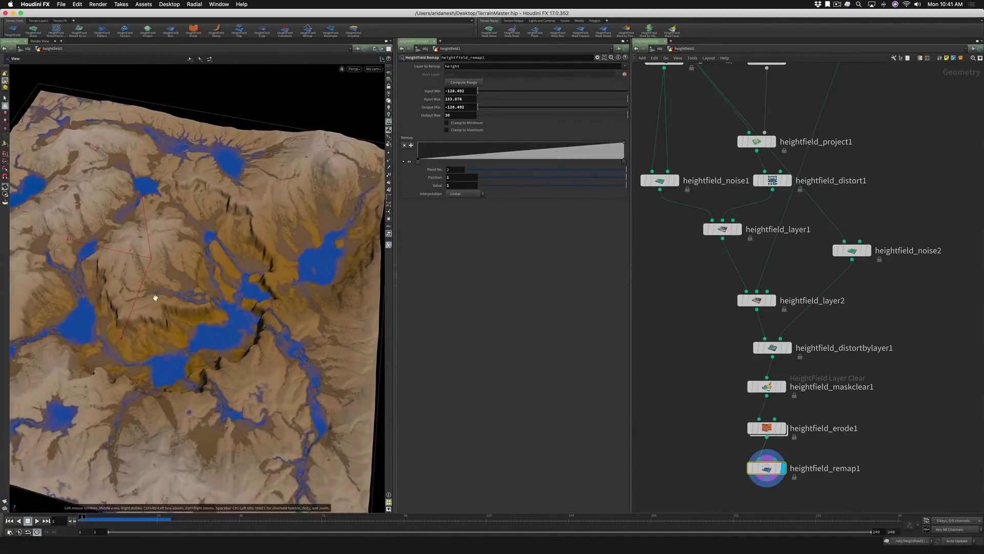
Step: Set the interpolation of the start and end points of heightfield_remap1's remap ramp to B-Spline
{"action": "left_click_drag", "start_coordinate": [154, 285], "coordinate": [160, 285], "text": "alt"}
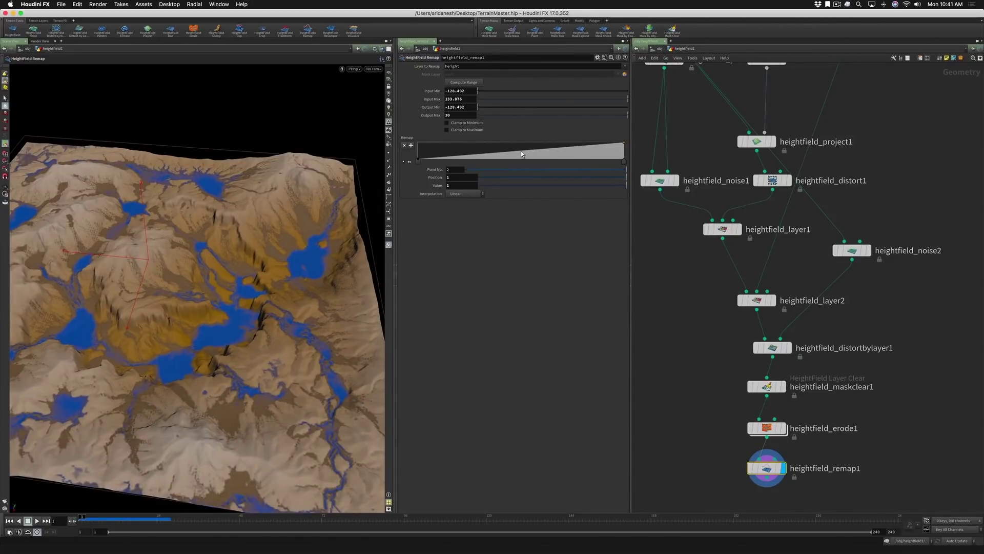
{"action": "left_click_drag", "start_coordinate": [521, 151], "coordinate": [503, 135]}
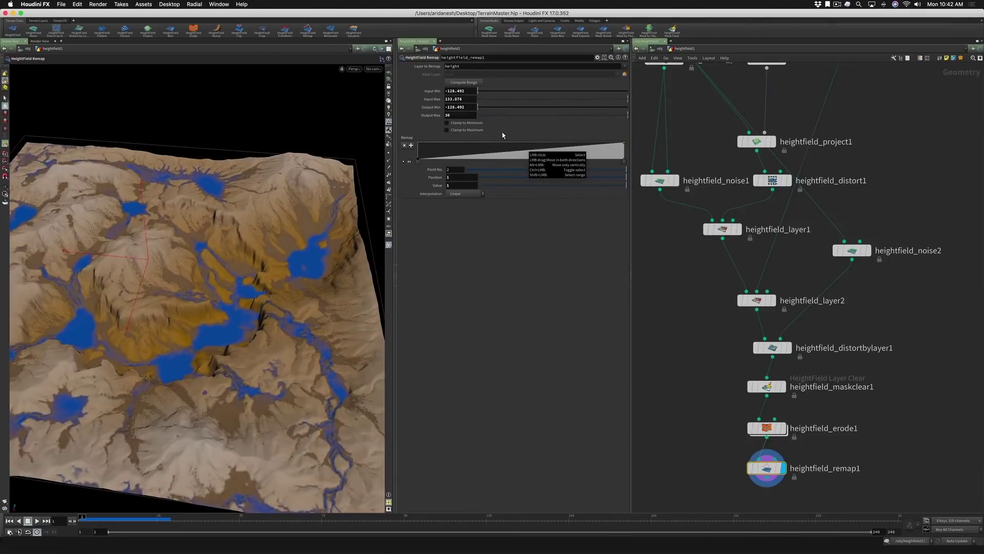
{"action": "right_click", "coordinate": [417, 162]}
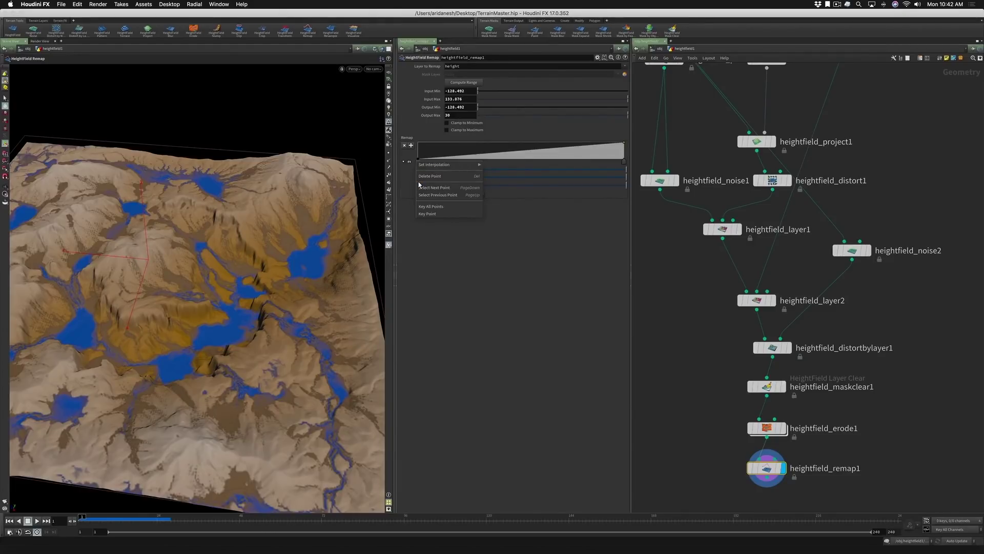
{"action": "mouse_move", "coordinate": [476, 168]}
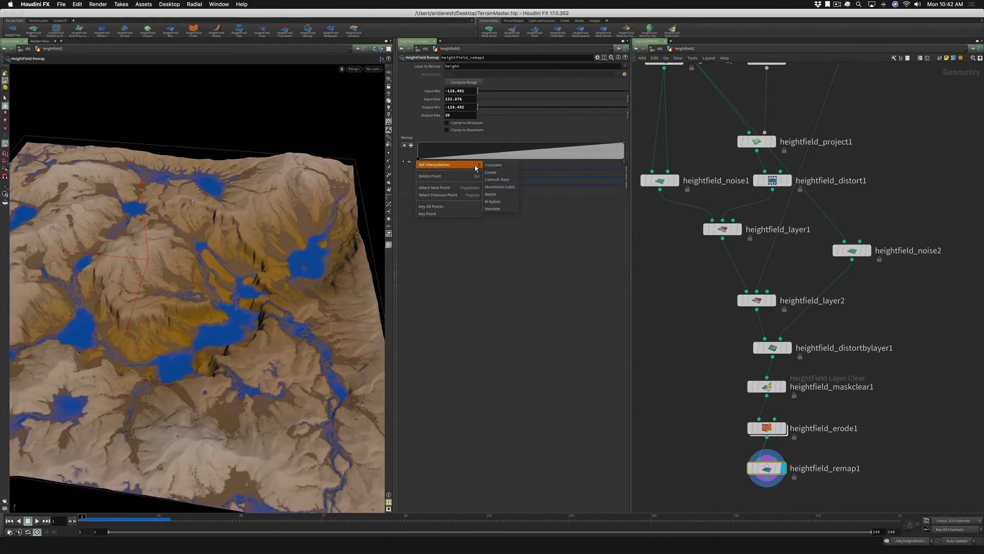
{"action": "left_click", "coordinate": [489, 202]}
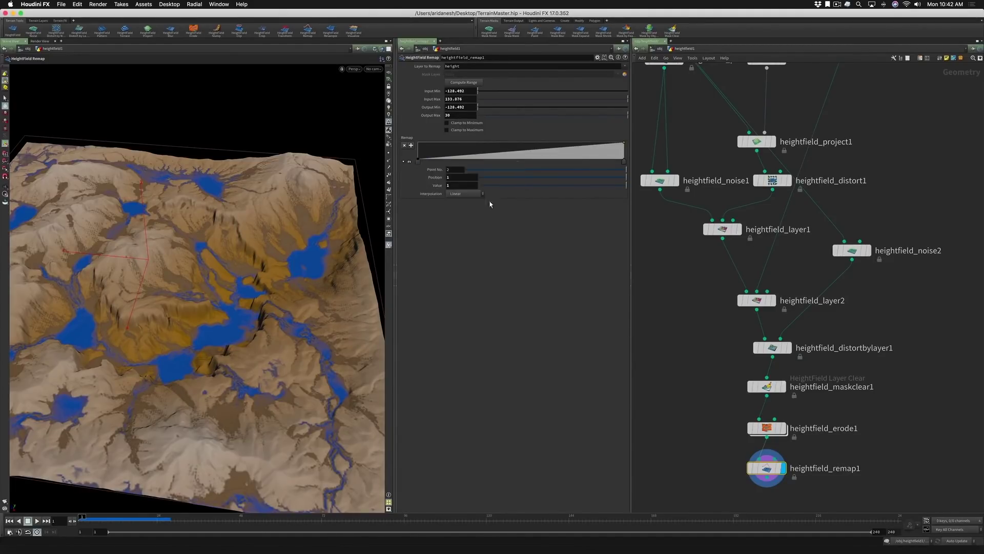
{"action": "right_click", "coordinate": [627, 164]}
{"action": "mouse_move", "coordinate": [640, 168]}
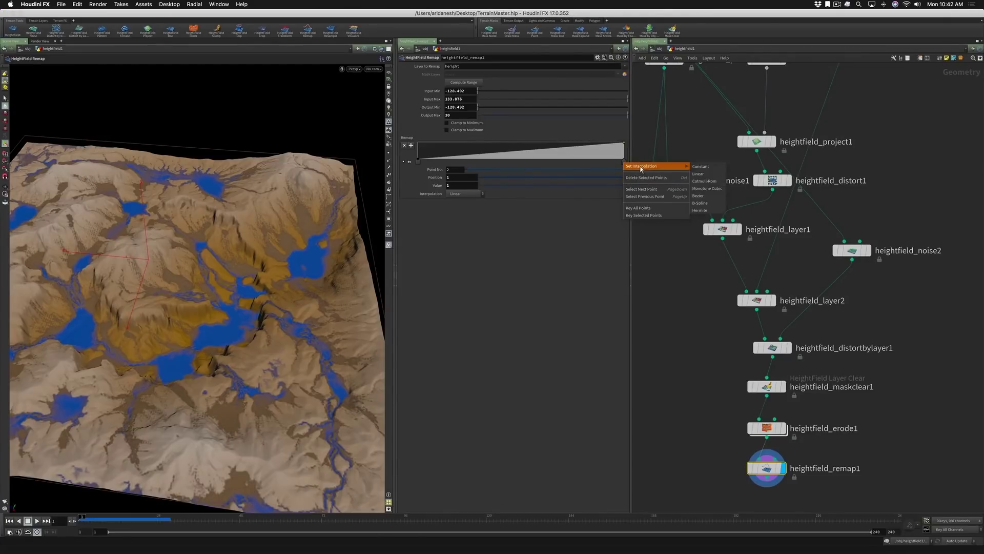
{"action": "left_click", "coordinate": [700, 203]}
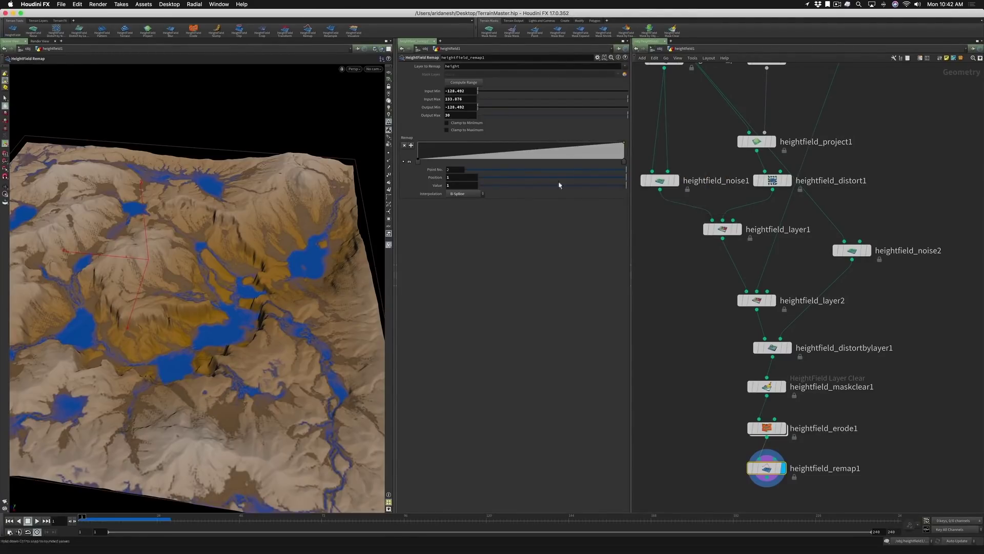
Step: Add a point to heightfield_remap1's ramp at about position 0.26, value 0.09, and inspect the lowered terrain
{"action": "left_click", "coordinate": [479, 160]}
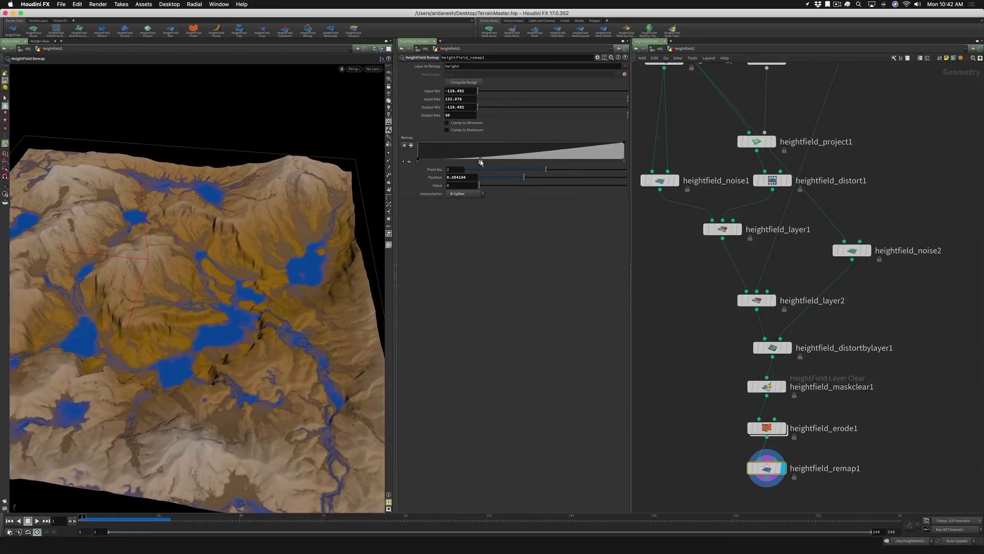
{"action": "left_click_drag", "start_coordinate": [481, 162], "coordinate": [471, 160]}
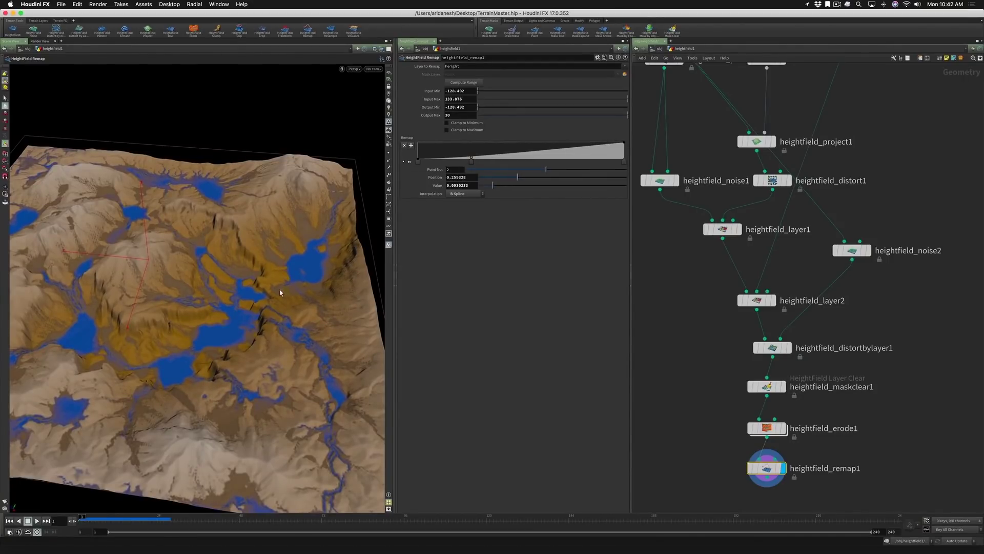
{"action": "key", "text": "Escape"}
{"action": "left_click_drag", "start_coordinate": [280, 293], "coordinate": [202, 292]}
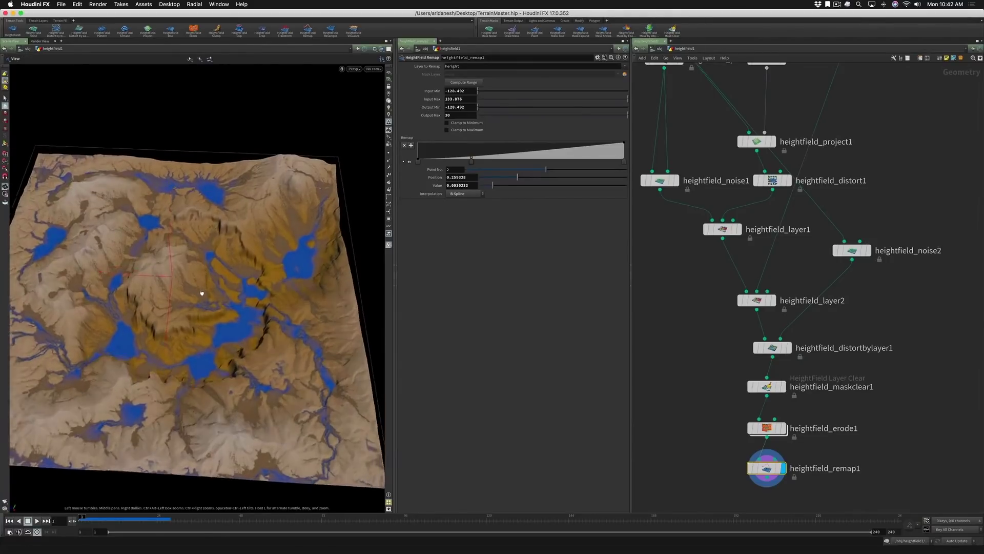
Step: Add a HeightField Paint node below heightfield_remap1, wire the remapped terrain into it and display its result
{"action": "middle_click_drag", "start_coordinate": [681, 391], "coordinate": [722, 366]}
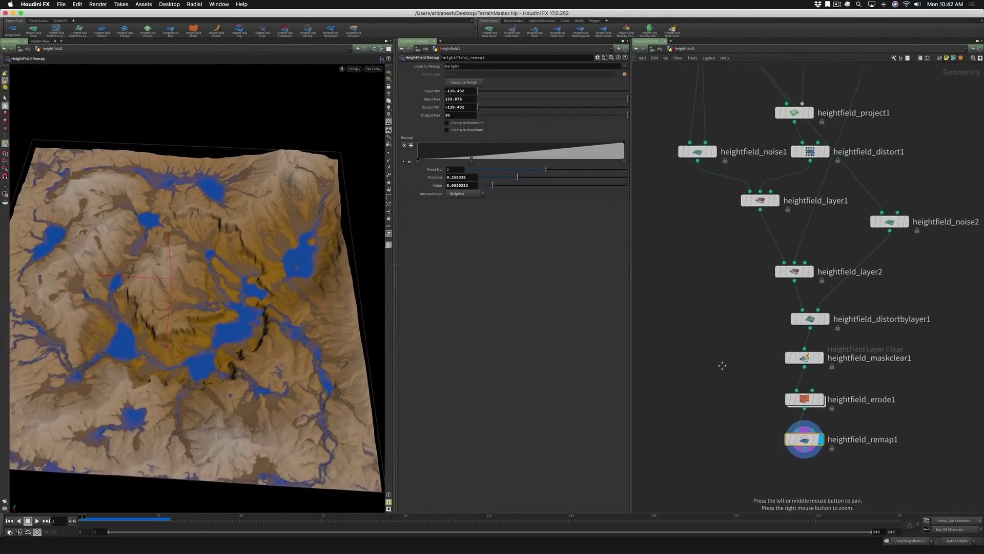
{"action": "scroll", "coordinate": [723, 365], "scroll_direction": "down", "scroll_amount": 5}
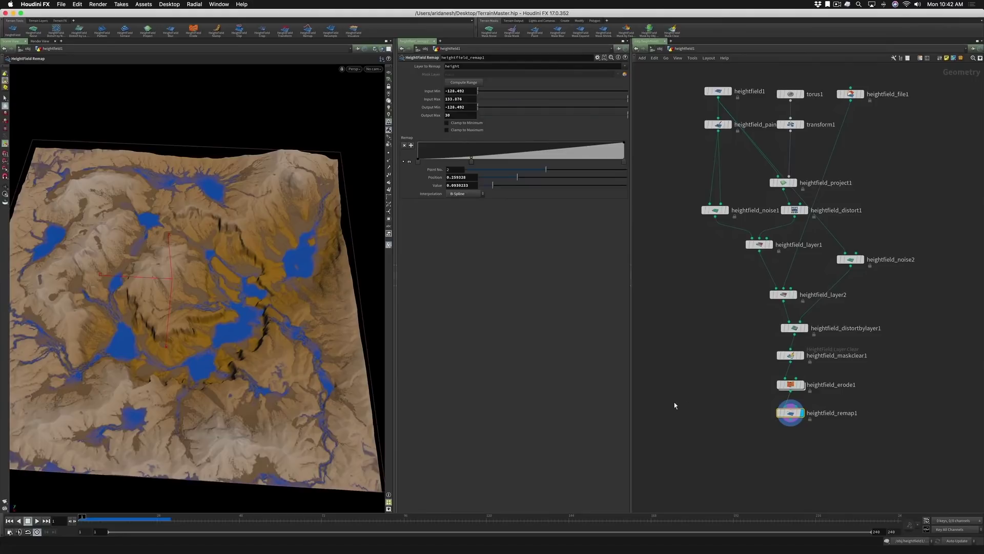
{"action": "key", "text": "Tab"}
{"action": "type", "text": "h"}
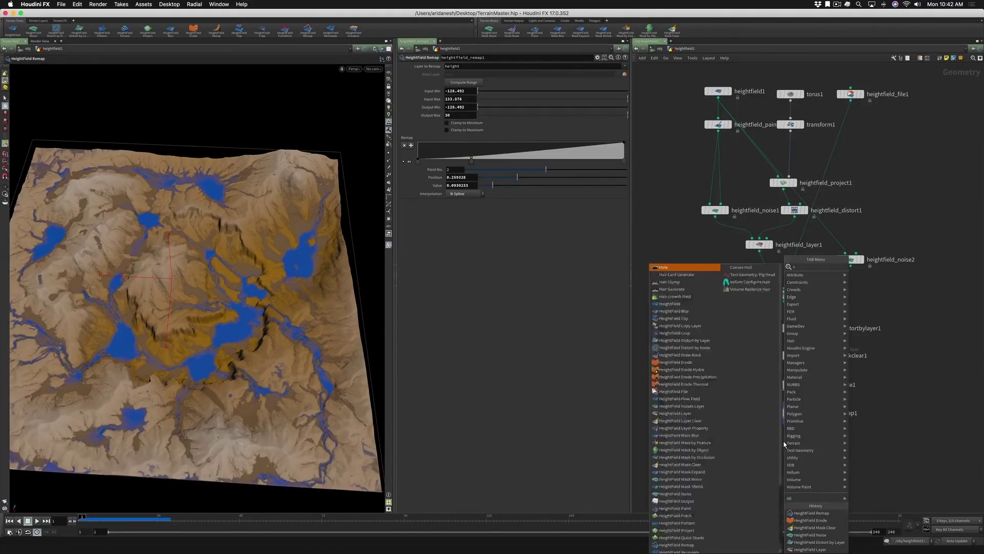
{"action": "type", "text": "fpai"}
{"action": "key", "text": "Return"}
{"action": "left_click", "coordinate": [783, 442]}
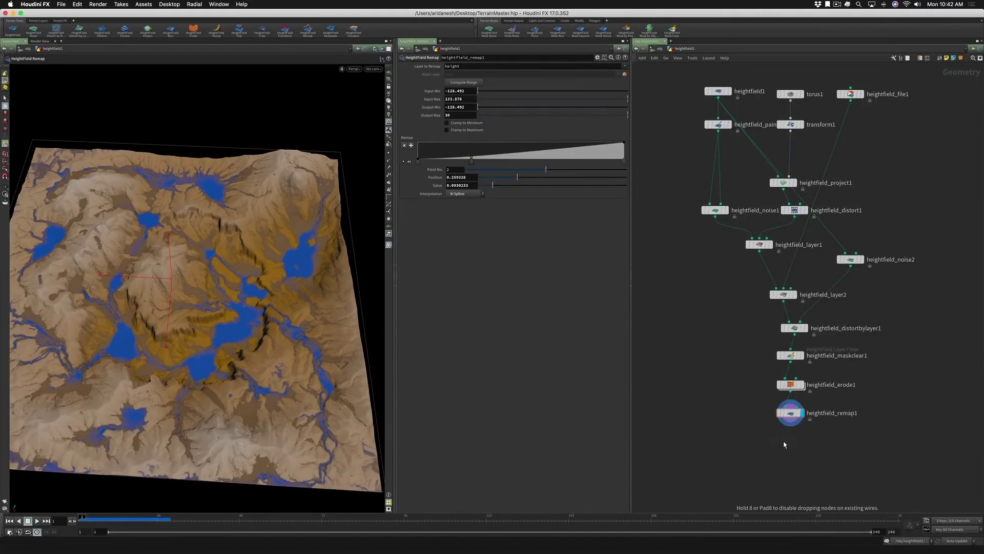
{"action": "left_click", "coordinate": [780, 464]}
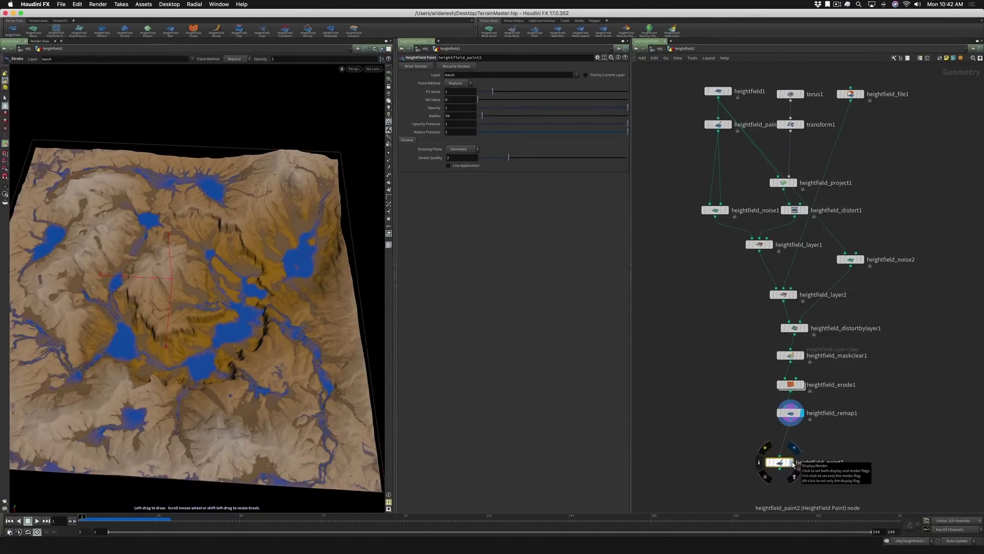
{"action": "left_click_drag", "start_coordinate": [779, 464], "coordinate": [784, 447]}
{"action": "key", "text": "r"}
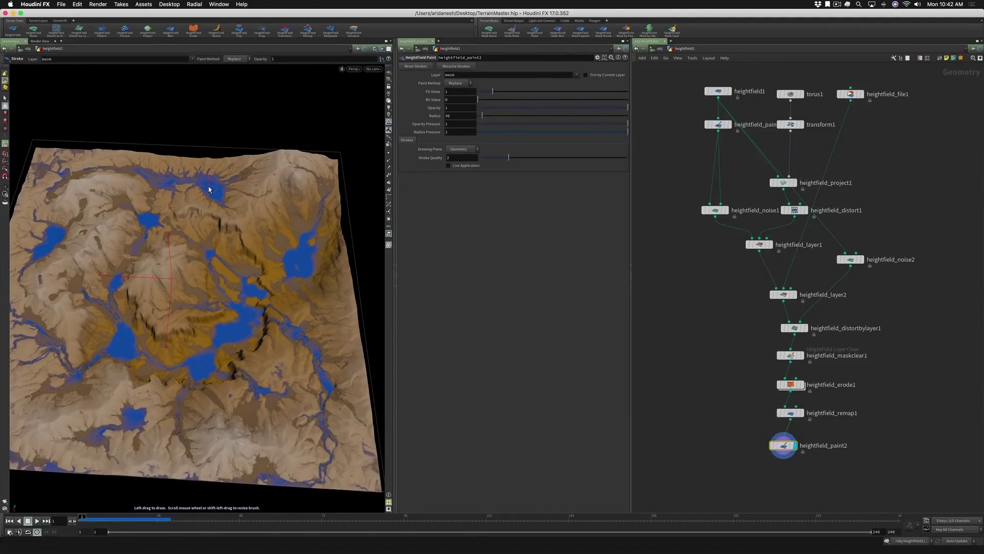
Step: Enlarge the brush radius to about 82.8 and paint mask areas over both far corners and along the near and side edges of the terrain
{"action": "left_click_drag", "start_coordinate": [209, 189], "coordinate": [222, 190], "text": "shift"}
{"action": "mouse_move", "coordinate": [42, 201]}
{"action": "left_mouse_down"}
{"action": "mouse_move", "coordinate": [51, 183]}
{"action": "mouse_move", "coordinate": [103, 173]}
{"action": "left_mouse_up"}
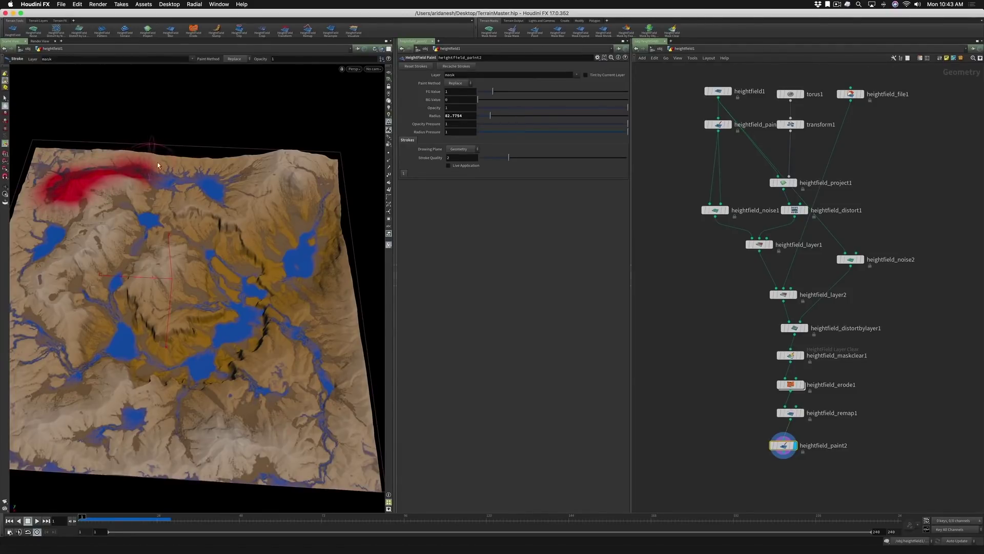
{"action": "mouse_move", "coordinate": [273, 162]}
{"action": "left_mouse_down"}
{"action": "mouse_move", "coordinate": [240, 202]}
{"action": "mouse_move", "coordinate": [256, 179]}
{"action": "mouse_move", "coordinate": [309, 164]}
{"action": "left_mouse_up"}
{"action": "mouse_move", "coordinate": [324, 308]}
{"action": "left_mouse_down"}
{"action": "mouse_move", "coordinate": [333, 461]}
{"action": "mouse_move", "coordinate": [320, 429]}
{"action": "mouse_move", "coordinate": [354, 461]}
{"action": "mouse_move", "coordinate": [359, 353]}
{"action": "mouse_move", "coordinate": [334, 264]}
{"action": "left_mouse_up"}
{"action": "mouse_move", "coordinate": [276, 449]}
{"action": "left_mouse_down"}
{"action": "mouse_move", "coordinate": [211, 443]}
{"action": "mouse_move", "coordinate": [224, 402]}
{"action": "mouse_move", "coordinate": [211, 407]}
{"action": "mouse_move", "coordinate": [266, 445]}
{"action": "left_mouse_up"}
{"action": "mouse_move", "coordinate": [109, 432]}
{"action": "left_mouse_down"}
{"action": "mouse_move", "coordinate": [15, 411]}
{"action": "mouse_move", "coordinate": [28, 446]}
{"action": "mouse_move", "coordinate": [106, 472]}
{"action": "mouse_move", "coordinate": [205, 443]}
{"action": "mouse_move", "coordinate": [195, 446]}
{"action": "mouse_move", "coordinate": [211, 464]}
{"action": "mouse_move", "coordinate": [236, 462]}
{"action": "left_mouse_up"}
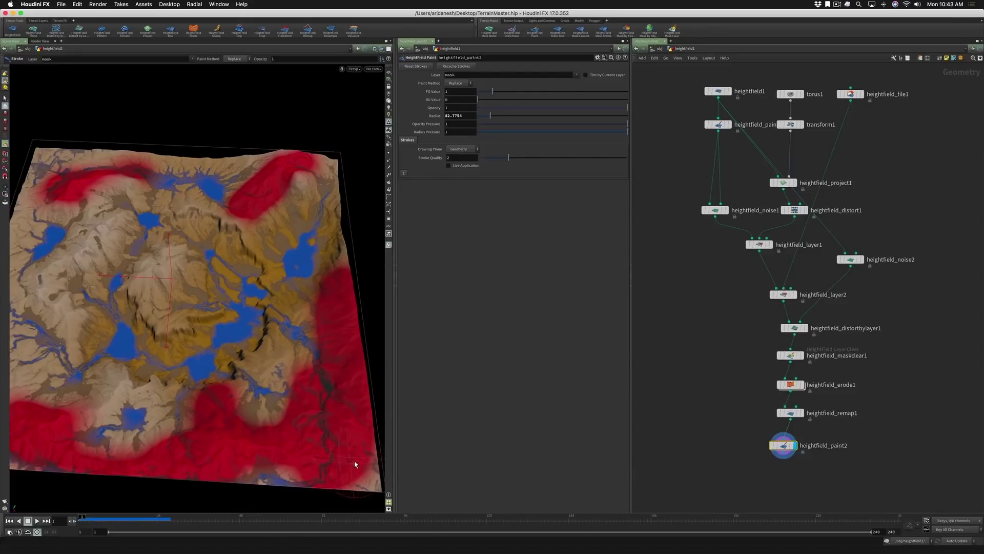
{"action": "mouse_move", "coordinate": [120, 167]}
{"action": "left_mouse_down"}
{"action": "mouse_move", "coordinate": [56, 207]}
{"action": "mouse_move", "coordinate": [36, 193]}
{"action": "mouse_move", "coordinate": [65, 185]}
{"action": "mouse_move", "coordinate": [68, 160]}
{"action": "mouse_move", "coordinate": [44, 154]}
{"action": "mouse_move", "coordinate": [80, 184]}
{"action": "mouse_move", "coordinate": [68, 210]}
{"action": "mouse_move", "coordinate": [115, 195]}
{"action": "mouse_move", "coordinate": [159, 205]}
{"action": "left_mouse_up"}
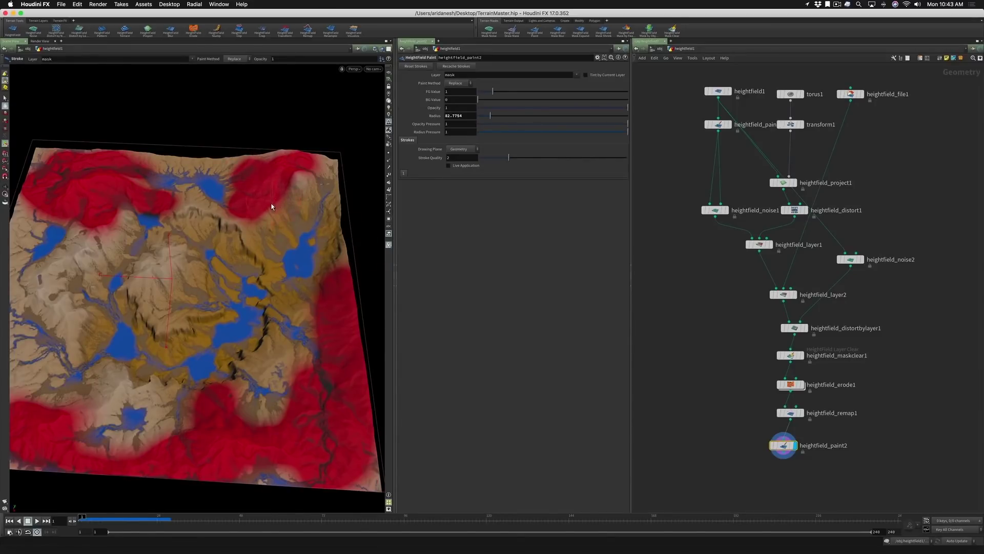
{"action": "key", "text": "Escape"}
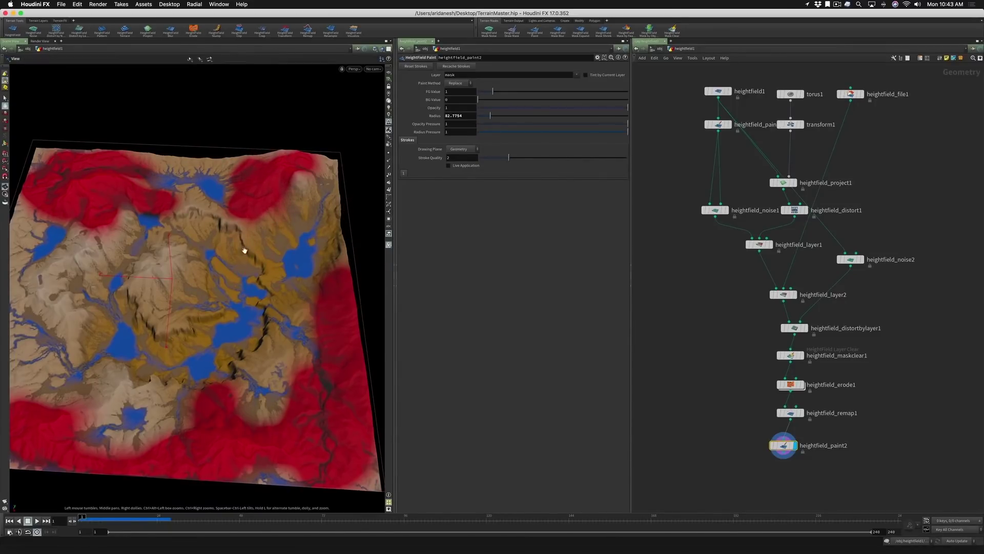
{"action": "left_click_drag", "start_coordinate": [244, 248], "coordinate": [229, 260]}
{"action": "key", "text": "Return"}
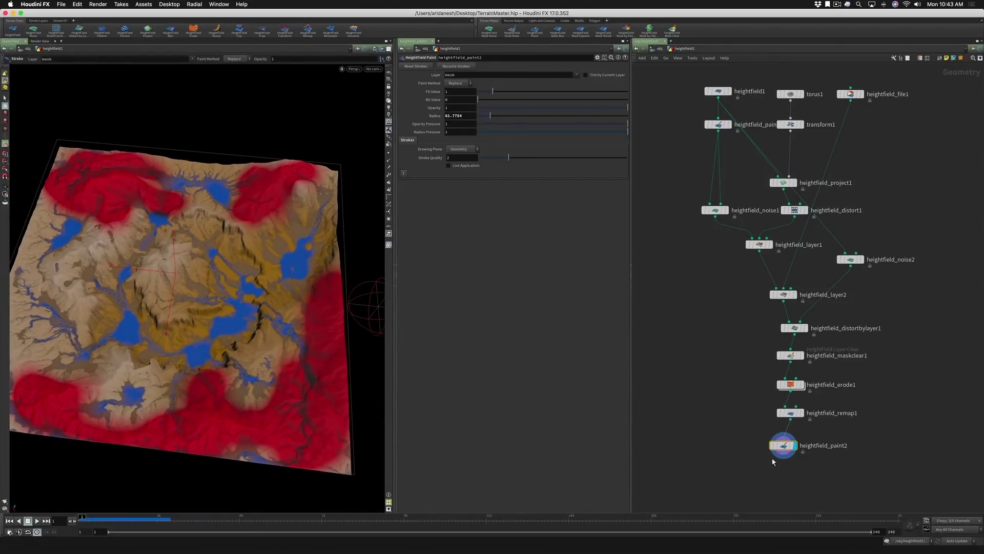
Step: Add a HeightField Noise node below heightfield_paint2, wire the painted terrain into both its terrain and mask inputs, and display it
{"action": "key", "text": "Tab"}
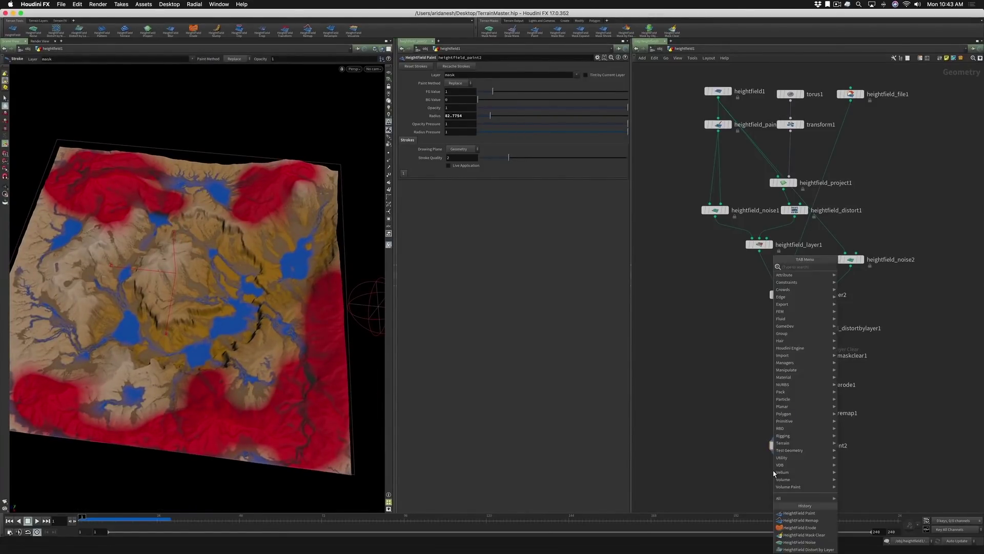
{"action": "type", "text": "hfl"}
{"action": "key", "text": "Return"}
{"action": "left_click", "coordinate": [774, 471]}
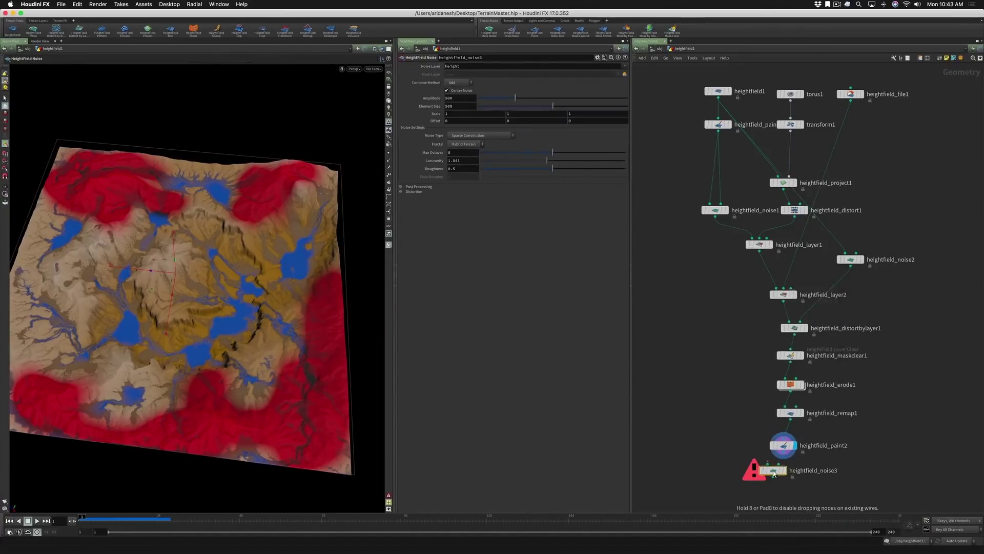
{"action": "mouse_move", "coordinate": [774, 472]}
{"action": "left_mouse_down"}
{"action": "mouse_move", "coordinate": [772, 484]}
{"action": "mouse_move", "coordinate": [782, 462]}
{"action": "left_mouse_up"}
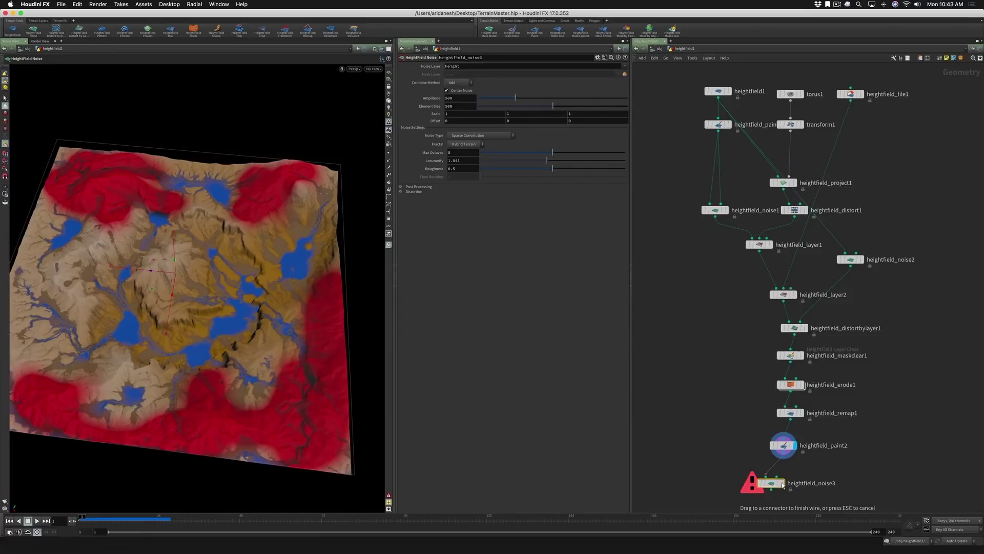
{"action": "left_click_drag", "start_coordinate": [777, 476], "coordinate": [784, 458]}
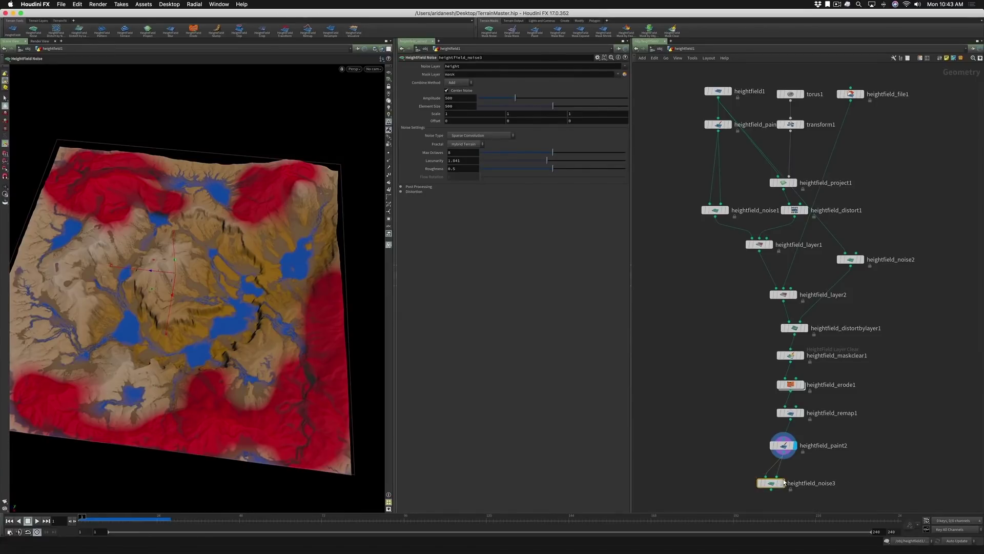
{"action": "left_click", "coordinate": [783, 482]}
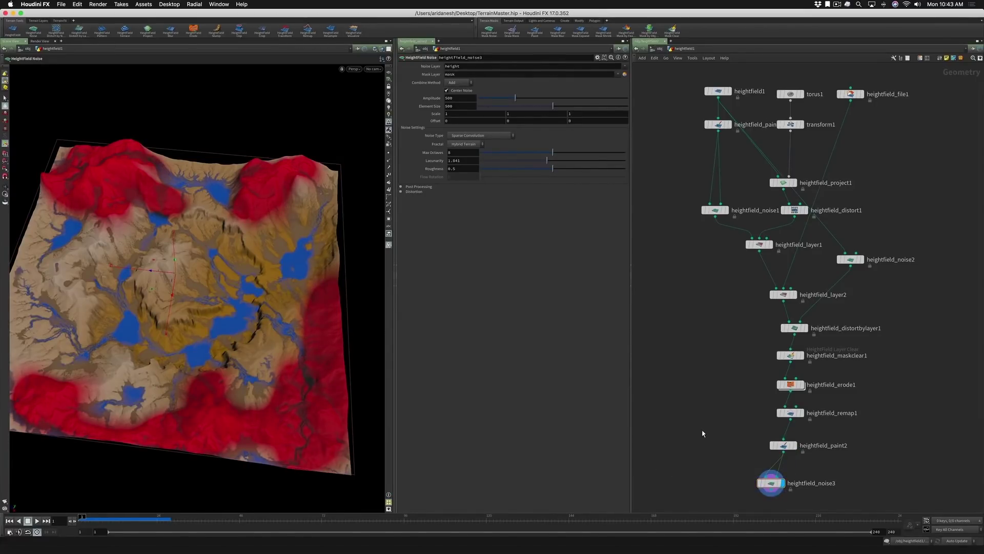
Step: Save the scene, raise heightfield_noise3's Amplitude to 666 and inspect the masked hills from several angles
{"action": "key", "text": "super+s"}
{"action": "left_click", "coordinate": [770, 482]}
{"action": "key", "text": "Escape"}
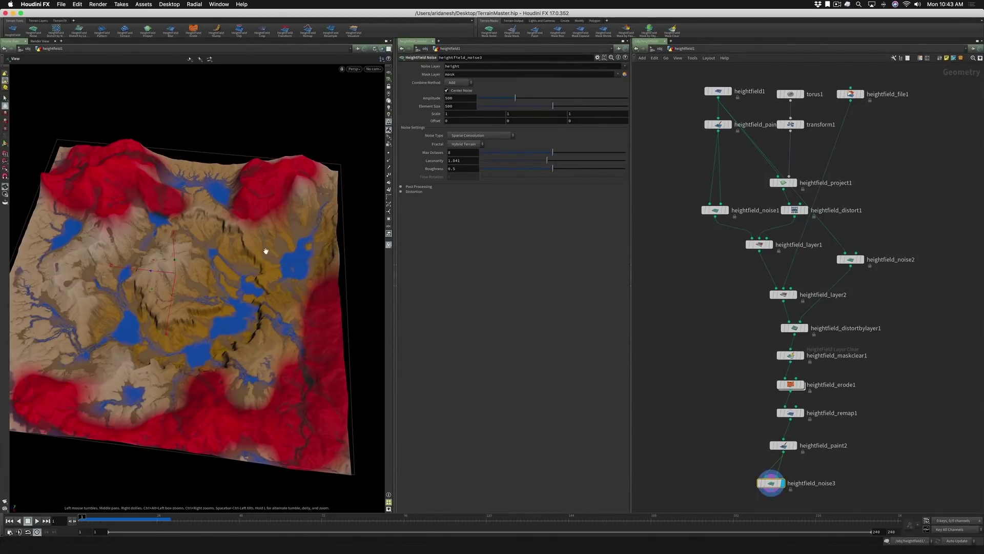
{"action": "left_click_drag", "start_coordinate": [263, 248], "coordinate": [266, 220]}
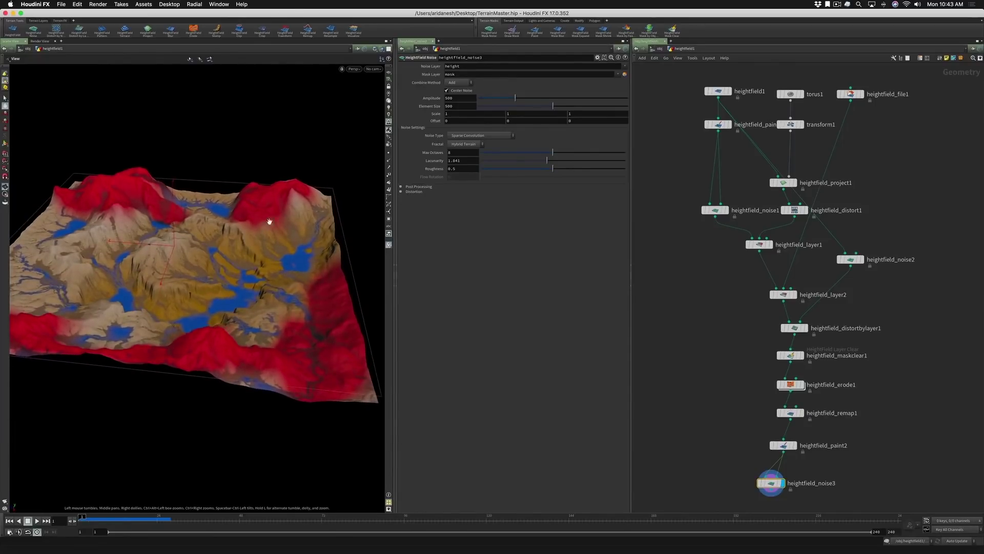
{"action": "key", "text": "Return"}
{"action": "left_click_drag", "start_coordinate": [514, 97], "coordinate": [528, 97]}
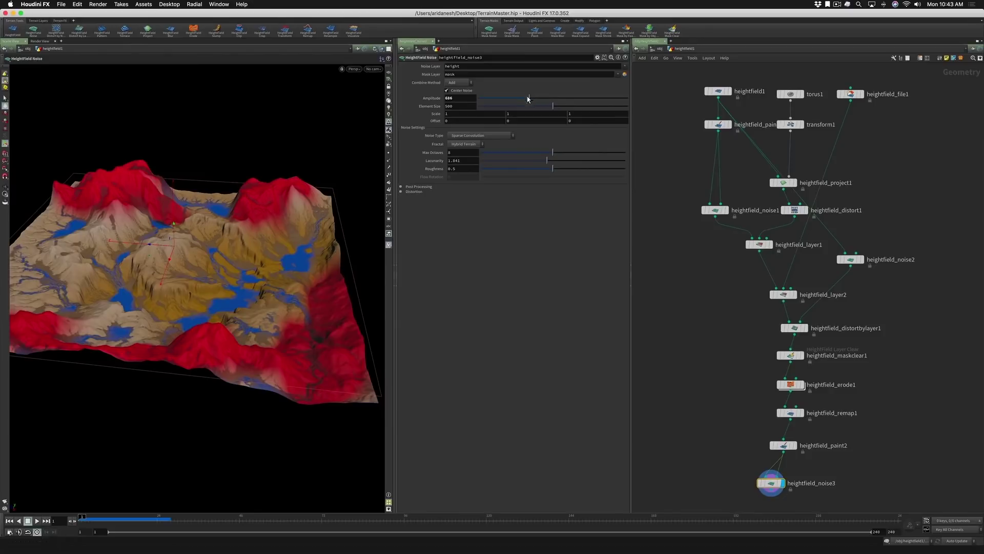
{"action": "key", "text": "Escape"}
{"action": "left_click_drag", "start_coordinate": [328, 216], "coordinate": [368, 249]}
{"action": "key", "text": "Return"}
Step: Insert a HeightField Blur node between heightfield_paint2 and heightfield_noise3
{"action": "scroll", "coordinate": [731, 405], "scroll_direction": "down", "scroll_amount": 5}
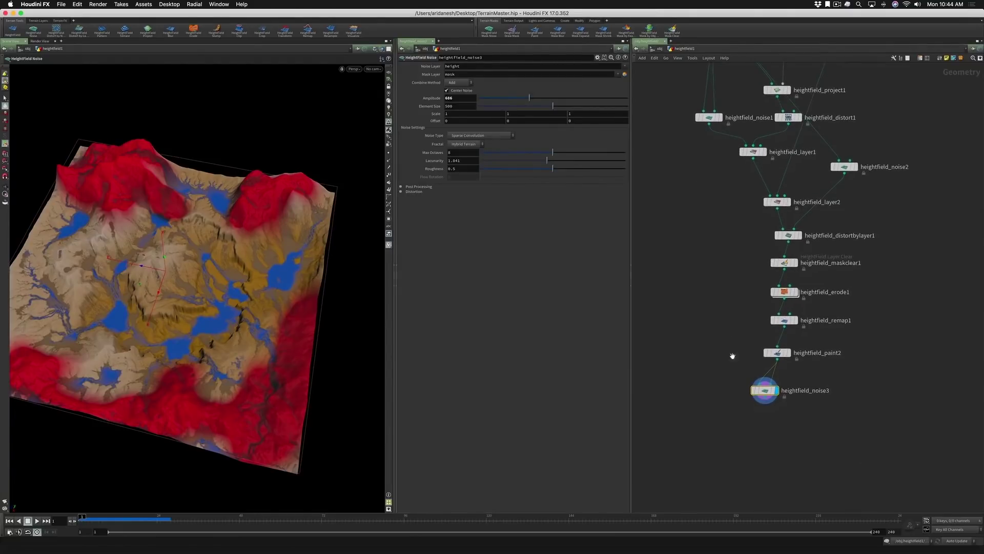
{"action": "left_click", "coordinate": [777, 354]}
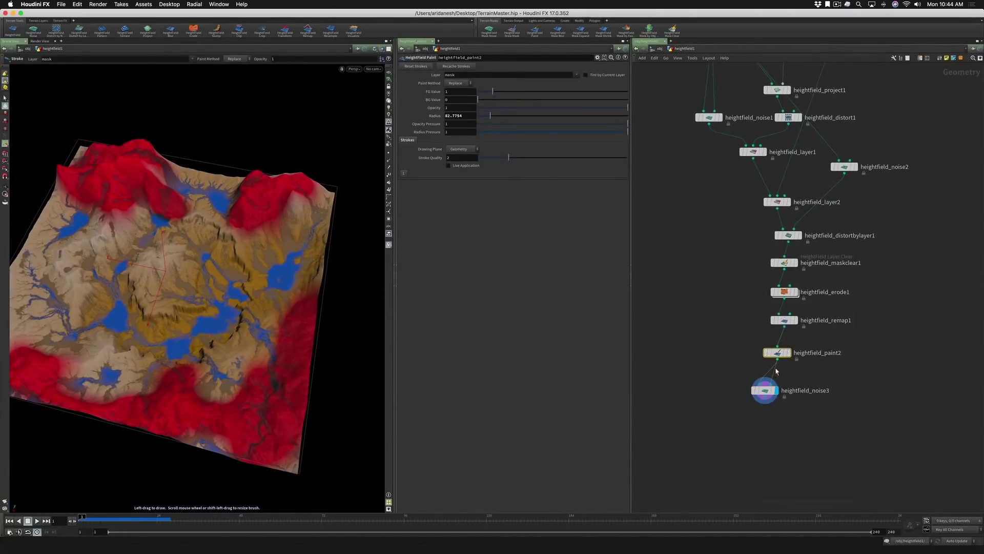
{"action": "key", "text": "Tab"}
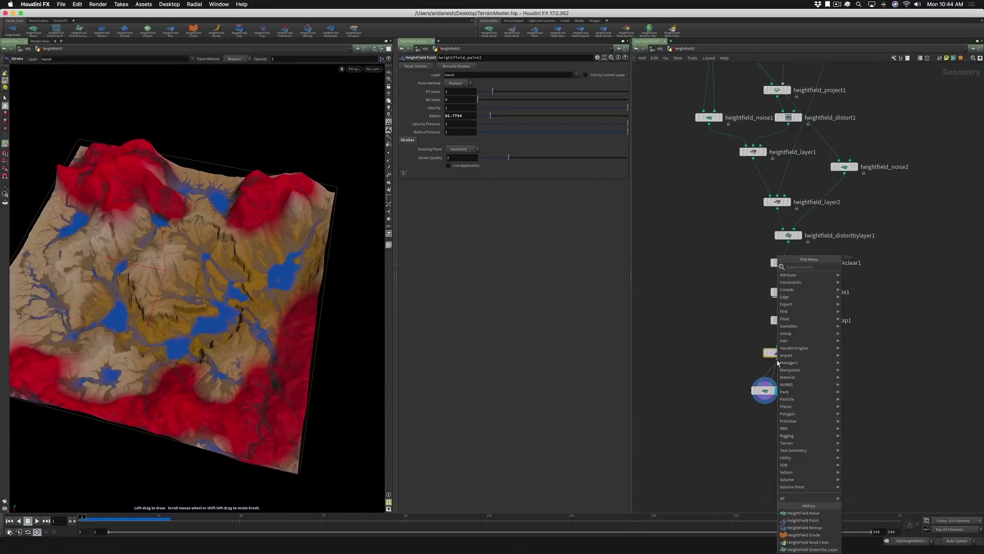
{"action": "type", "text": "hfblur"}
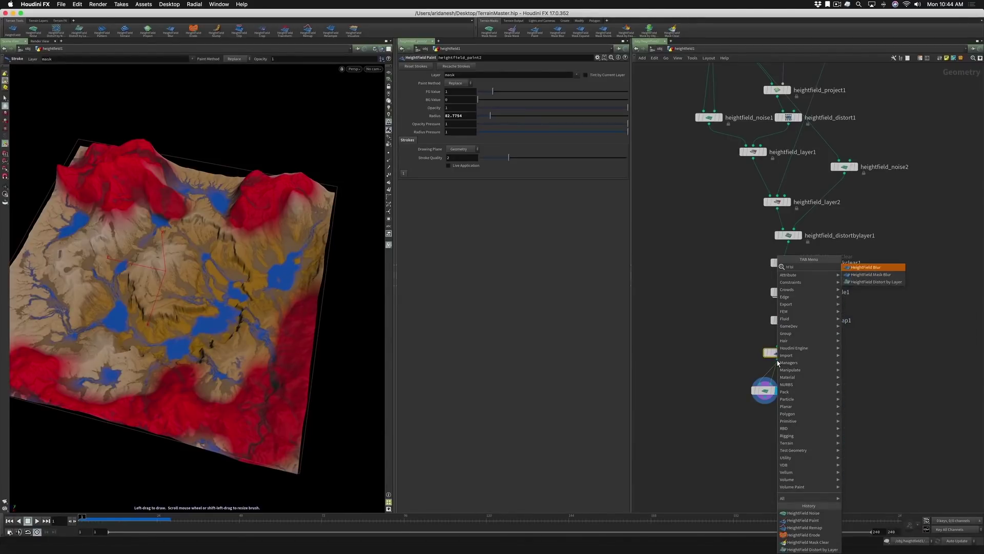
{"action": "key", "text": "Return"}
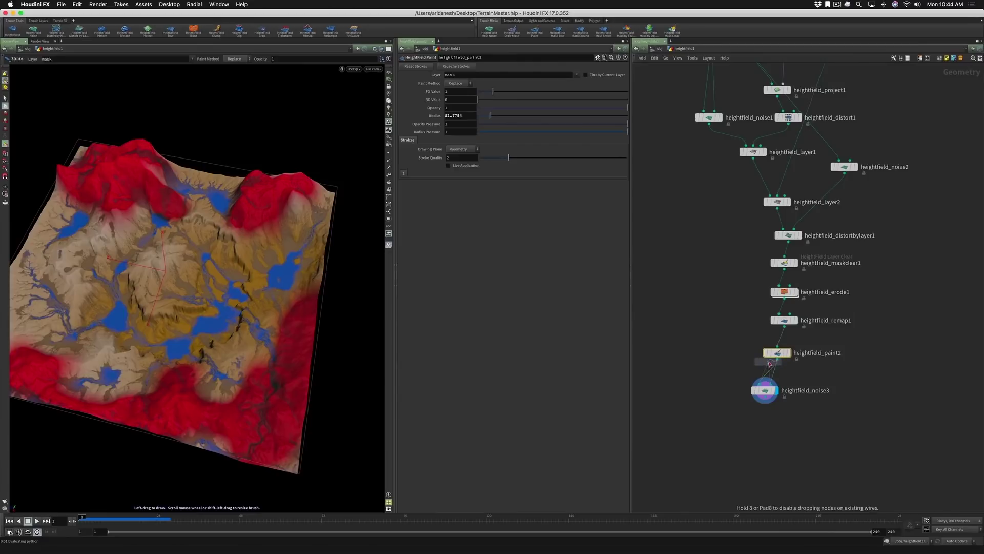
{"action": "left_click", "coordinate": [772, 384]}
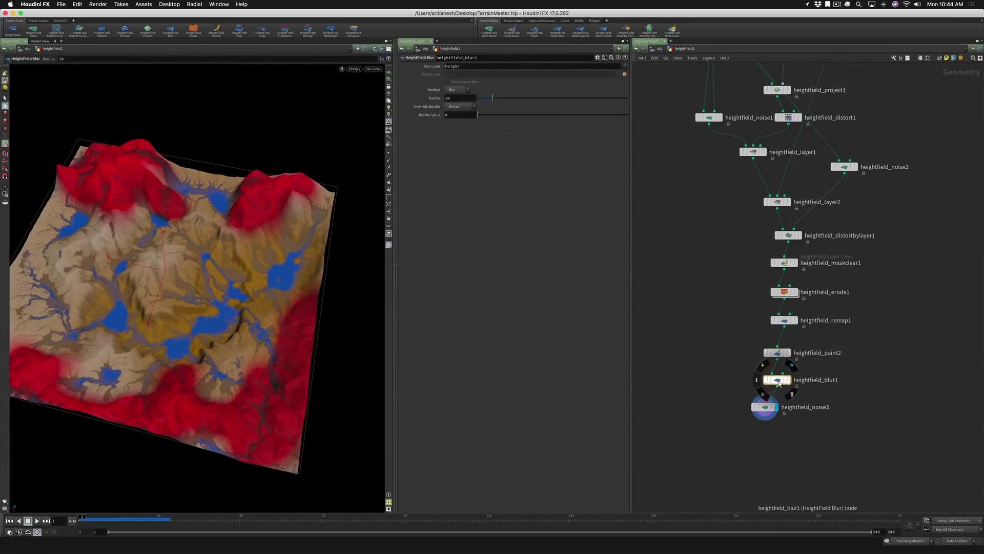
Step: Set heightfield_noise3's Amplitude to 712 and Element Size to 364, and check the raised masked hills from another angle
{"action": "left_click_drag", "start_coordinate": [489, 96], "coordinate": [534, 107]}
{"action": "left_click", "coordinate": [764, 408]}
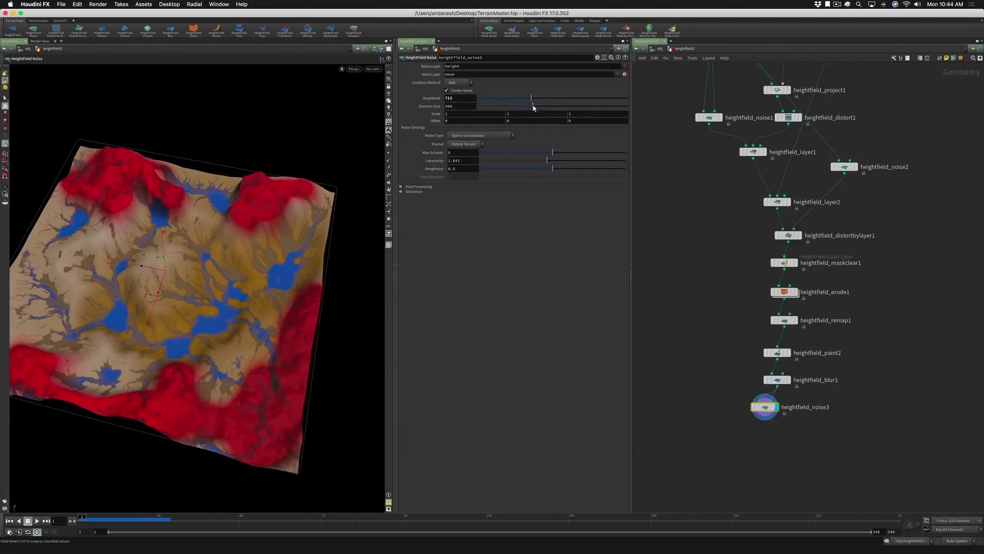
{"action": "key", "text": "Escape"}
{"action": "mouse_move", "coordinate": [184, 262]}
{"action": "left_mouse_down"}
{"action": "mouse_move", "coordinate": [198, 226]}
{"action": "mouse_move", "coordinate": [239, 220]}
{"action": "mouse_move", "coordinate": [198, 259]}
{"action": "left_mouse_up"}
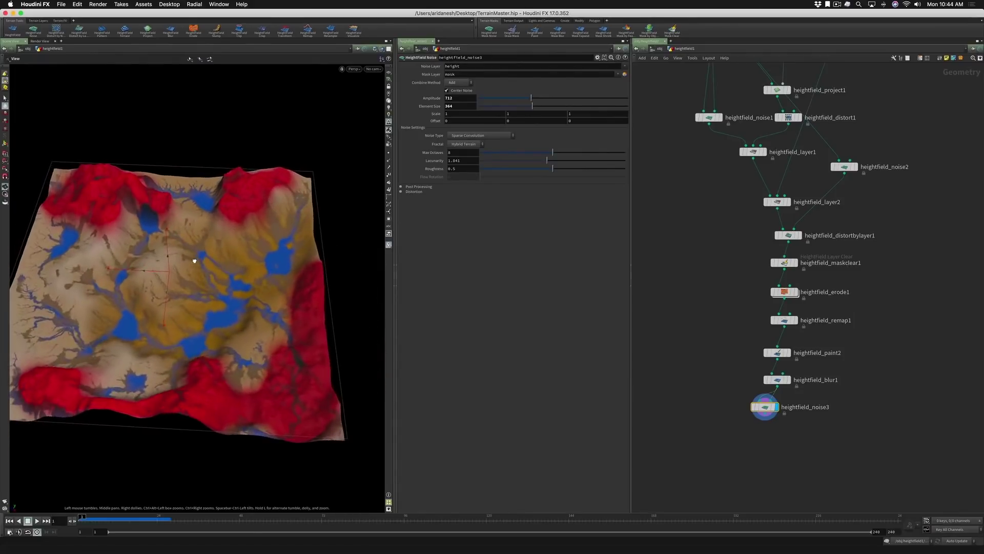
{"action": "key", "text": "Return"}
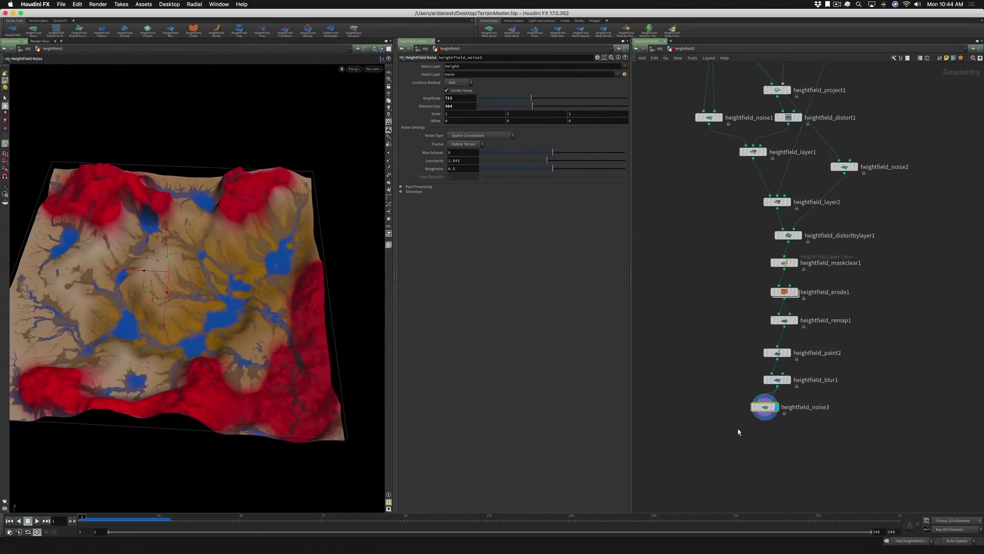
{"action": "key", "text": "Tab"}
{"action": "type", "text": "hf"}
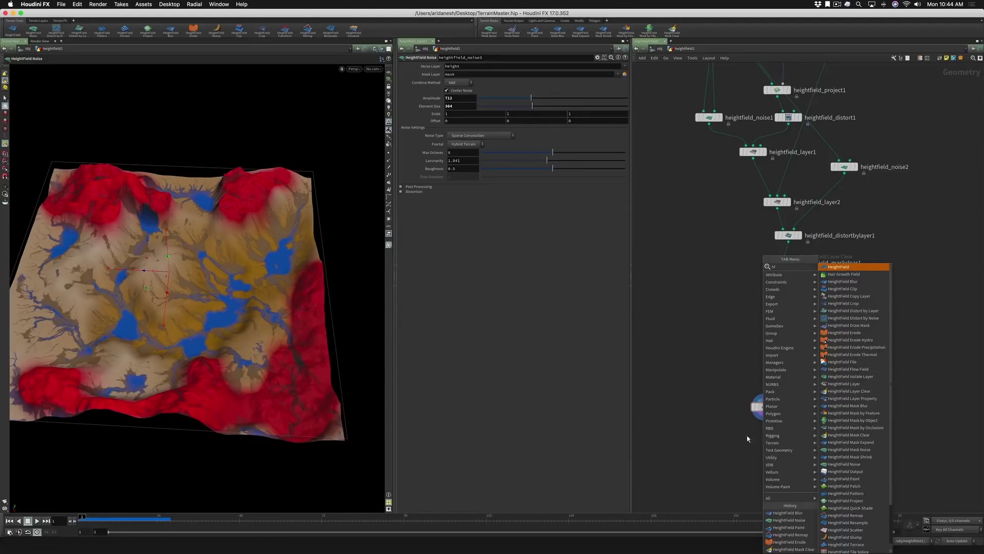
{"action": "key", "text": "Escape"}
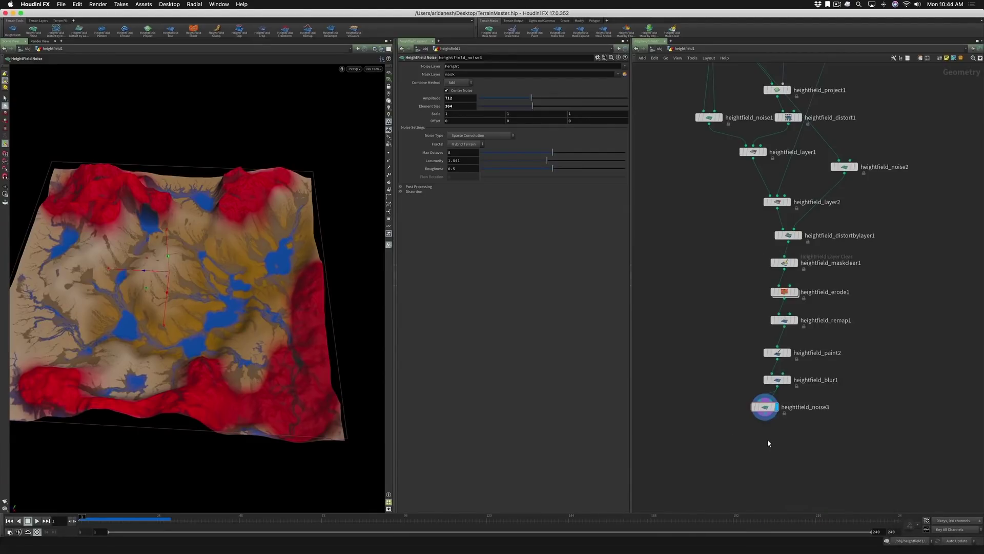
Step: Add a HeightField Distort by Layer node below heightfield_noise3 and wire the noise terrain into its first input
{"action": "key", "text": "Tab"}
{"action": "type", "text": "hf"}
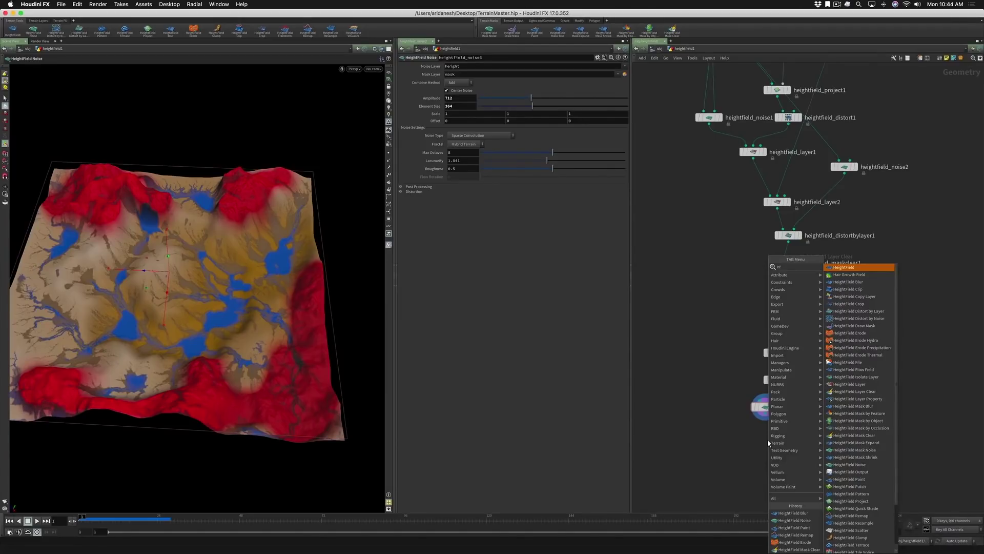
{"action": "type", "text": " dis"}
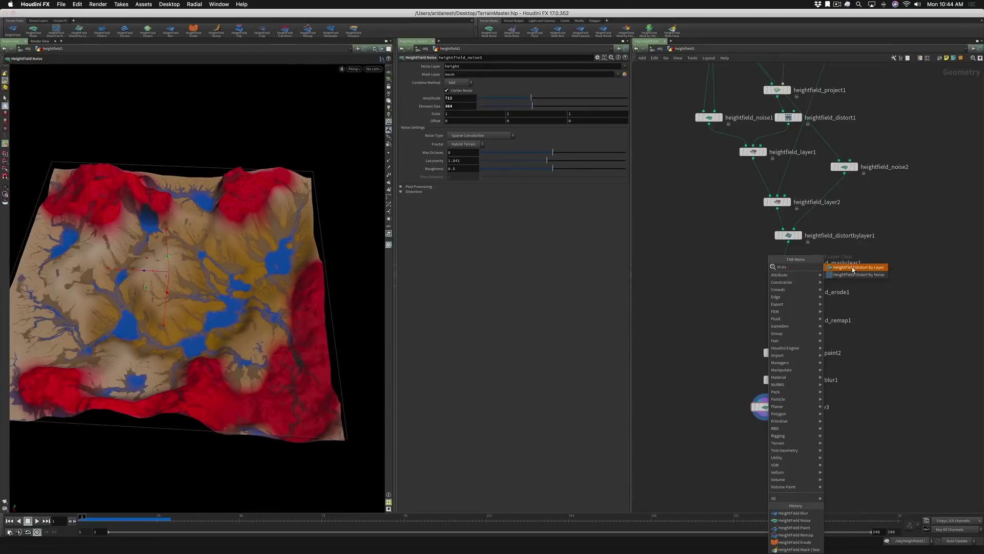
{"action": "key", "text": "Return"}
{"action": "left_click", "coordinate": [765, 449]}
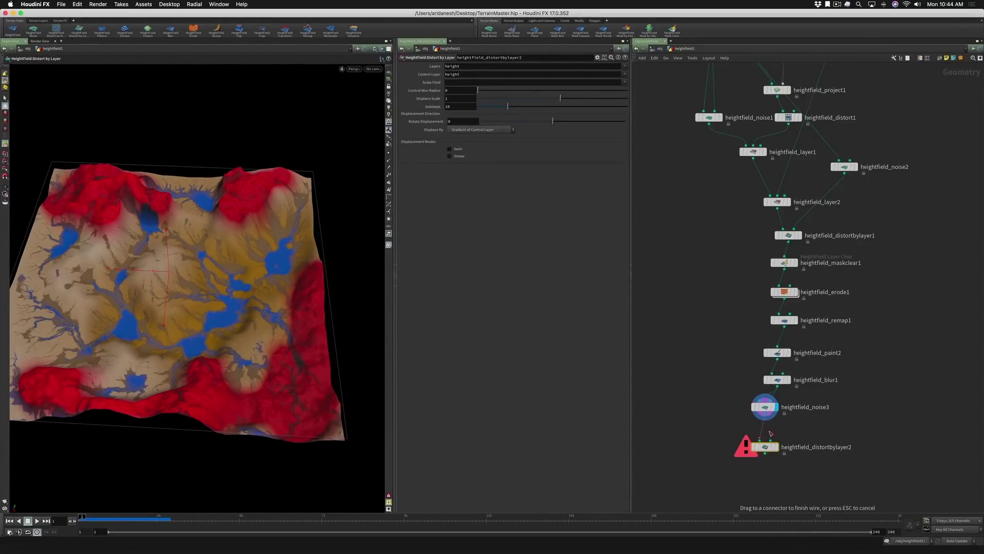
Step: Add another HeightField Noise node beside the chain, feed it from heightfield_blur1, and display it
{"action": "key", "text": "Tab"}
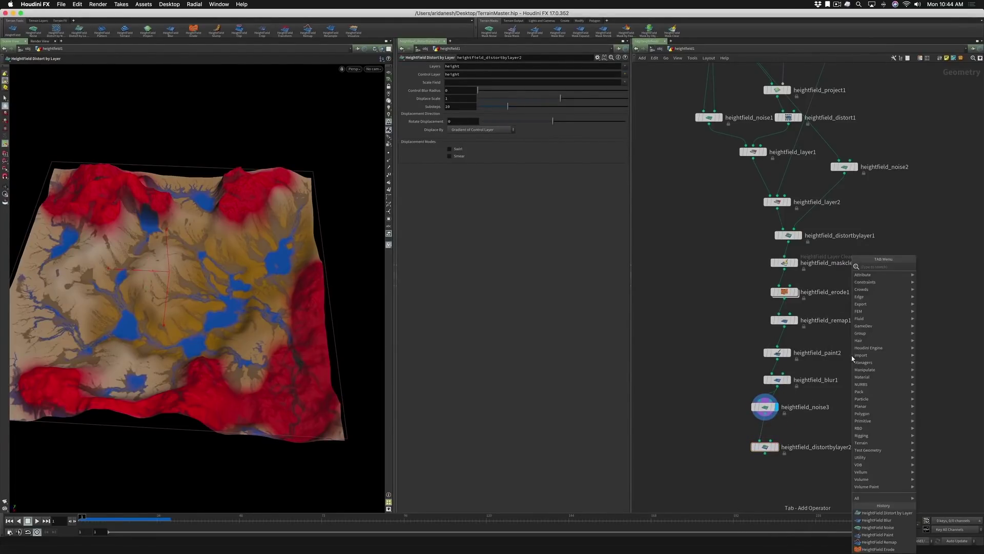
{"action": "type", "text": "hf noise"}
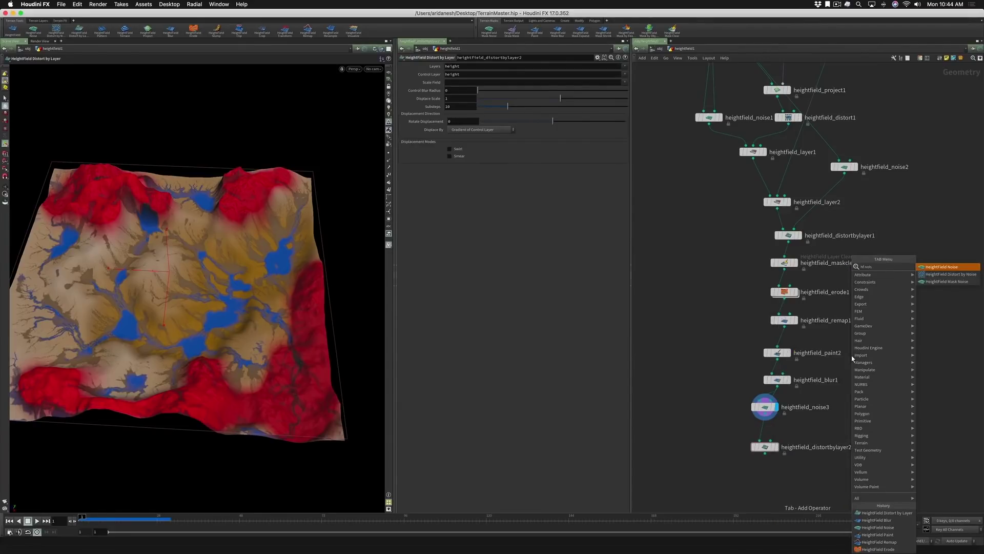
{"action": "key", "text": "Return"}
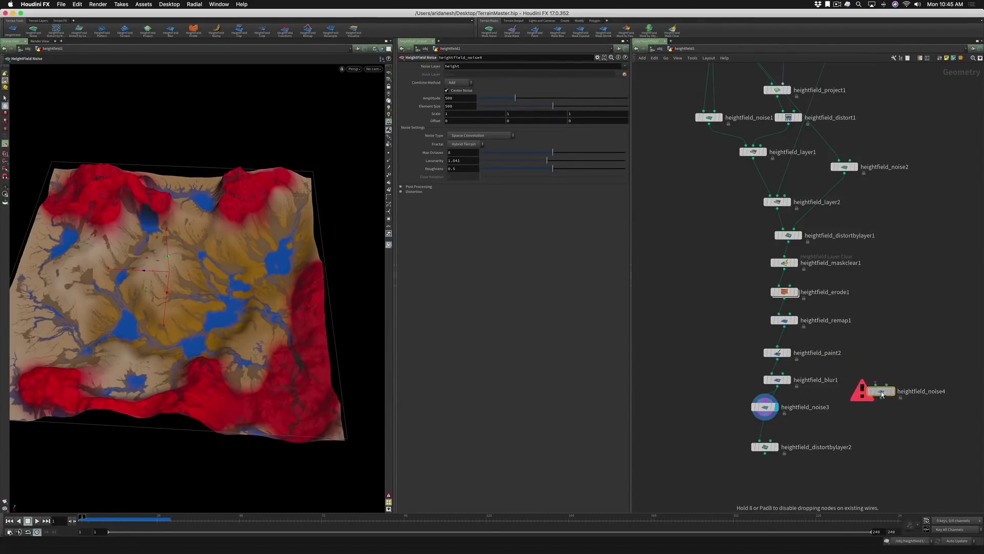
{"action": "left_click", "coordinate": [884, 395]}
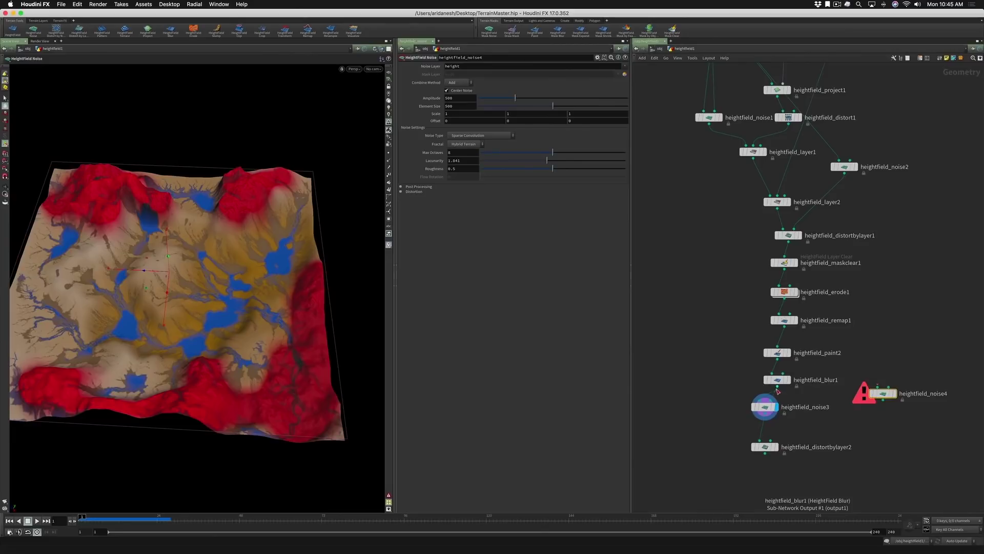
{"action": "left_click_drag", "start_coordinate": [778, 388], "coordinate": [879, 386]}
{"action": "left_click", "coordinate": [894, 393]}
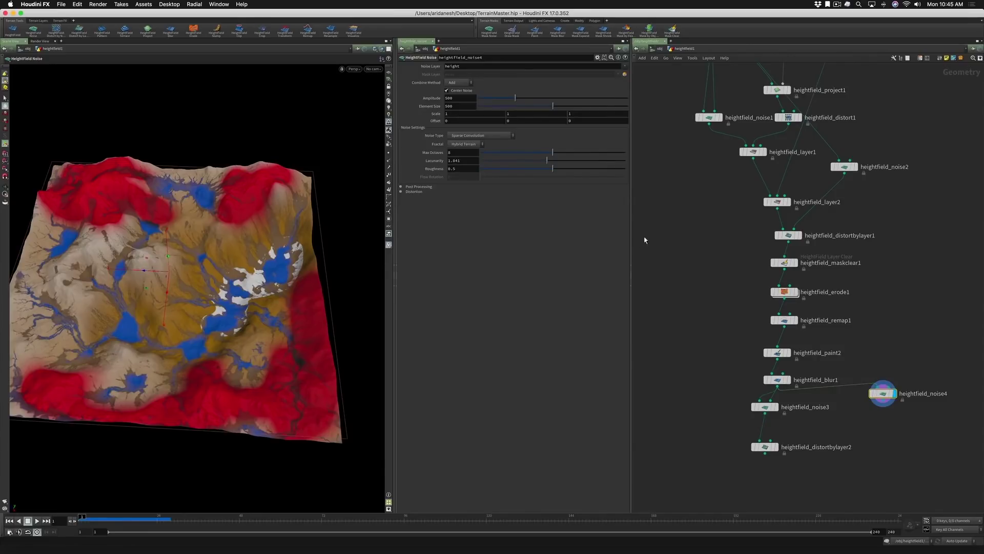
Step: Configure heightfield_noise4 with Combine Method Replace, Chebyshev Worley (cellular) F2-F1 noise, Amplitude 251 and Element Size 269
{"action": "left_click", "coordinate": [459, 82]}
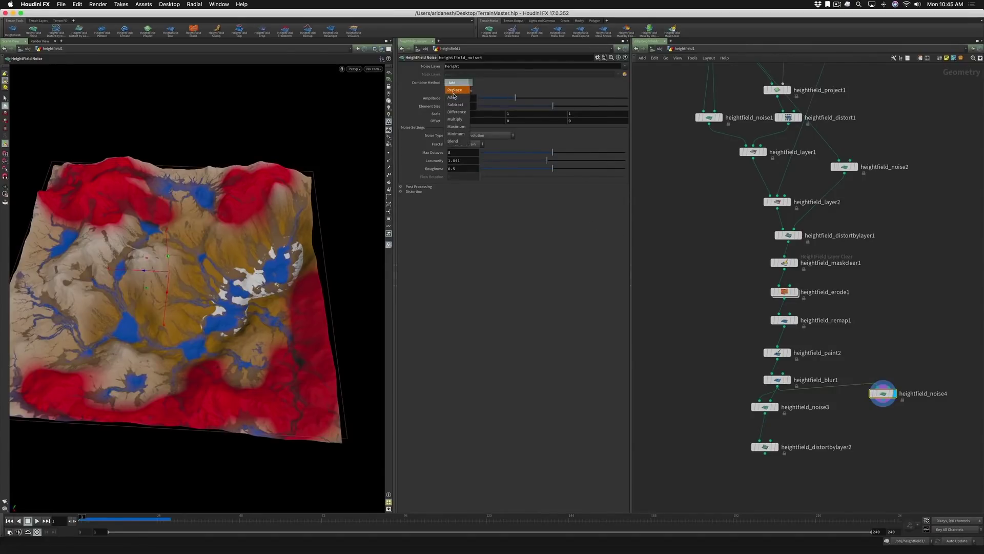
{"action": "left_click", "coordinate": [454, 94]}
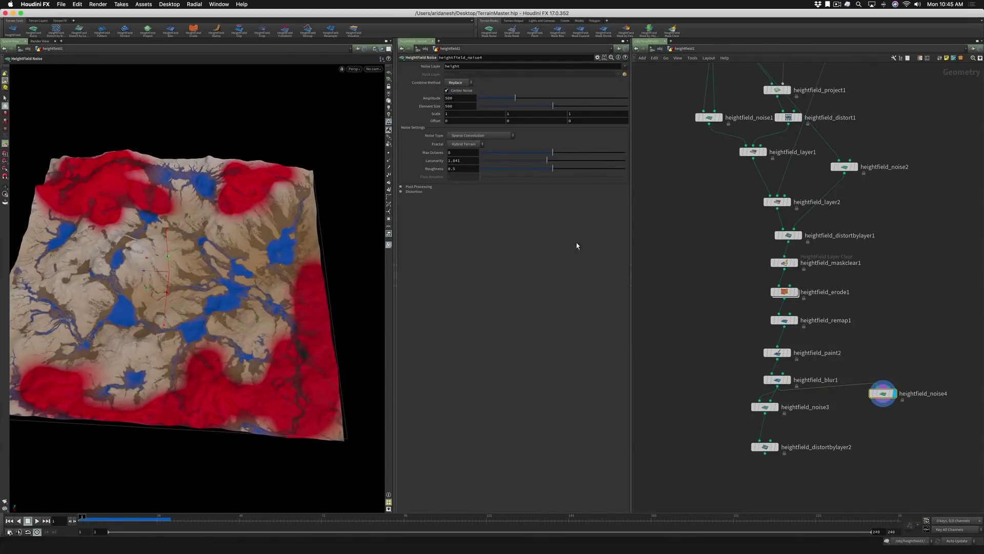
{"action": "left_click", "coordinate": [463, 137]}
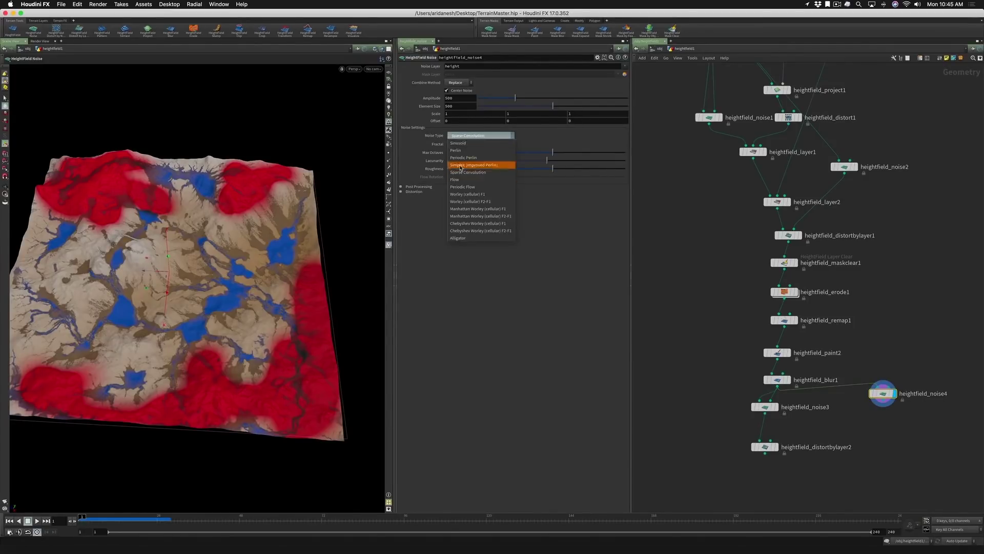
{"action": "left_click", "coordinate": [464, 230]}
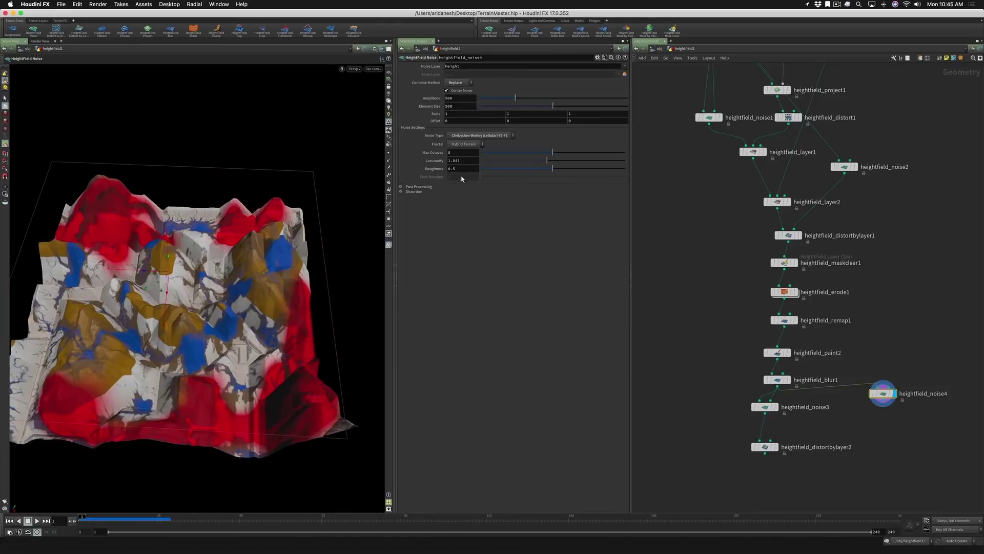
{"action": "mouse_move", "coordinate": [515, 97]}
{"action": "left_mouse_down"}
{"action": "mouse_move", "coordinate": [482, 100]}
{"action": "mouse_move", "coordinate": [518, 106]}
{"action": "left_mouse_up"}
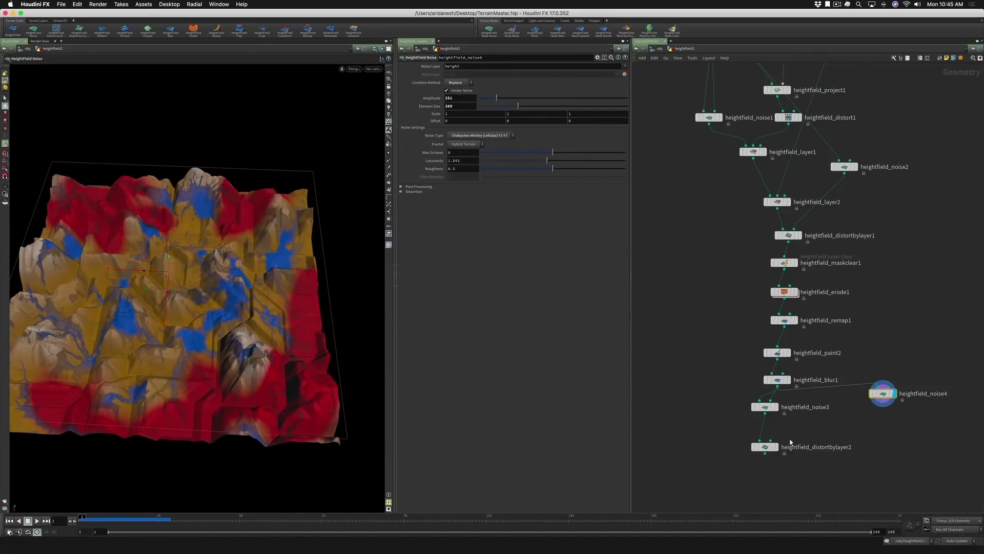
Step: Wire heightfield_noise4 into the Control Layer input of heightfield_distortbylayer2, display that node and space it further below heightfield_noise3
{"action": "left_click", "coordinate": [771, 441]}
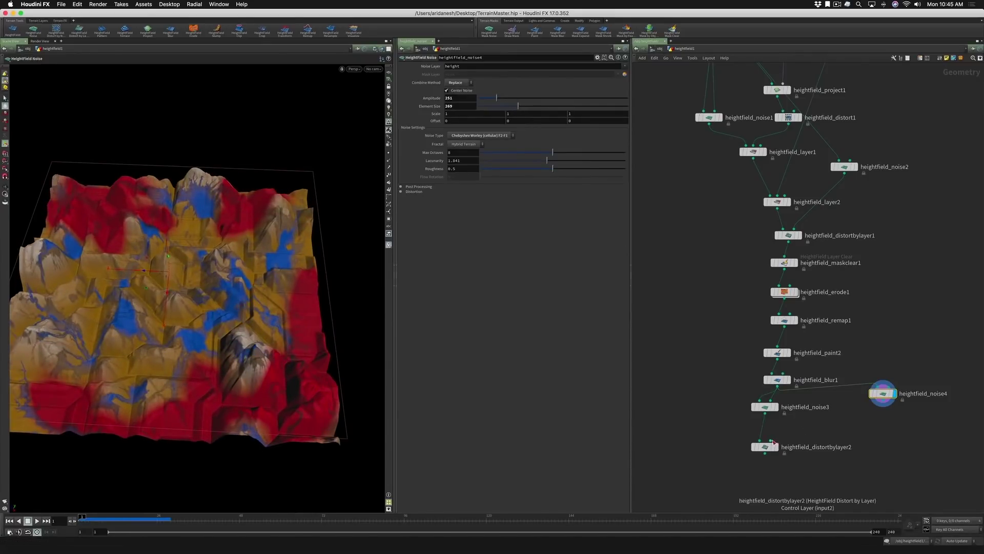
{"action": "left_click", "coordinate": [887, 400]}
{"action": "left_click", "coordinate": [769, 448]}
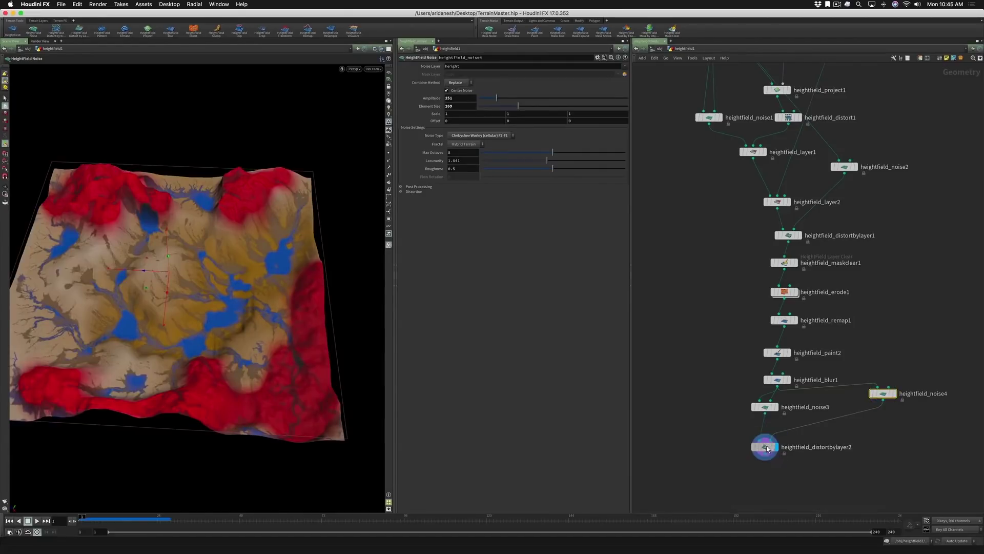
{"action": "left_click_drag", "start_coordinate": [768, 449], "coordinate": [768, 459]}
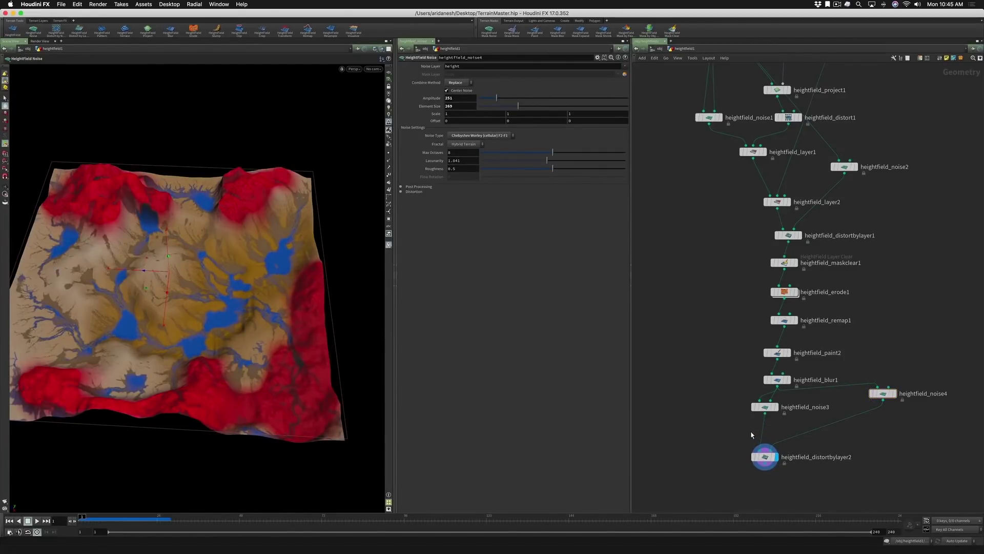
Step: Set heightfield_distortbylayer2's Displace Scale to 7.16, enable Swirl and Smear, and set Rotate Displacement to about 38
{"action": "left_click", "coordinate": [766, 464]}
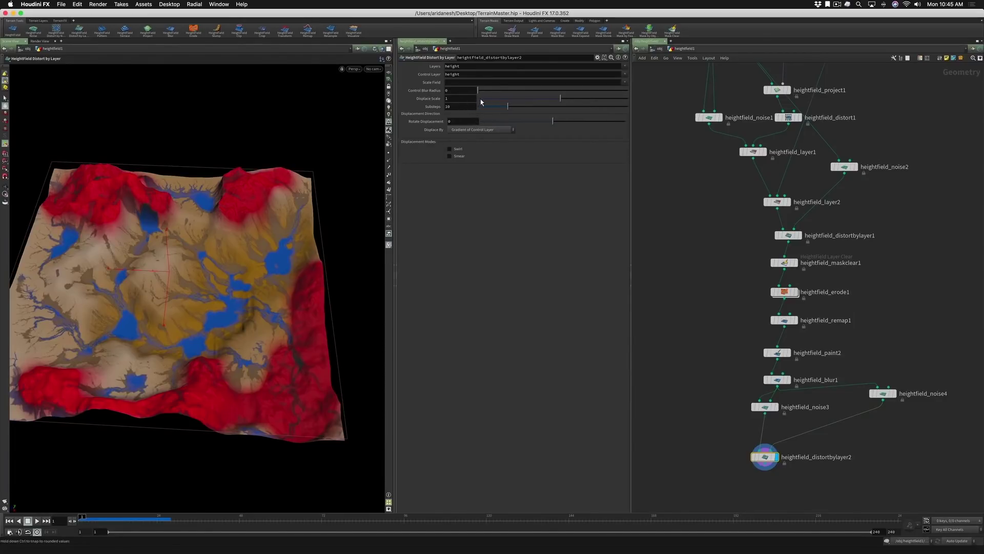
{"action": "left_click_drag", "start_coordinate": [560, 98], "coordinate": [610, 105]}
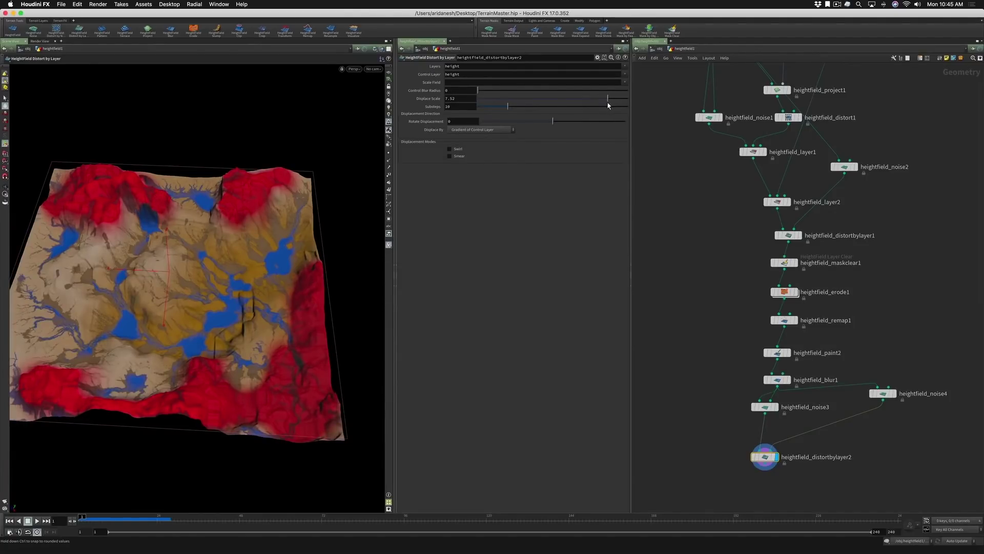
{"action": "left_click", "coordinate": [450, 149]}
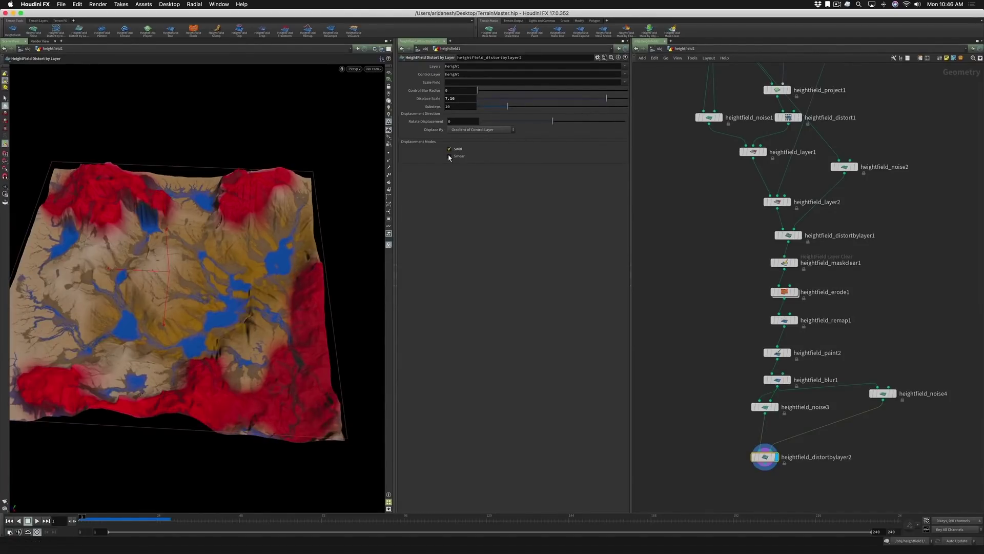
{"action": "left_click", "coordinate": [449, 156]}
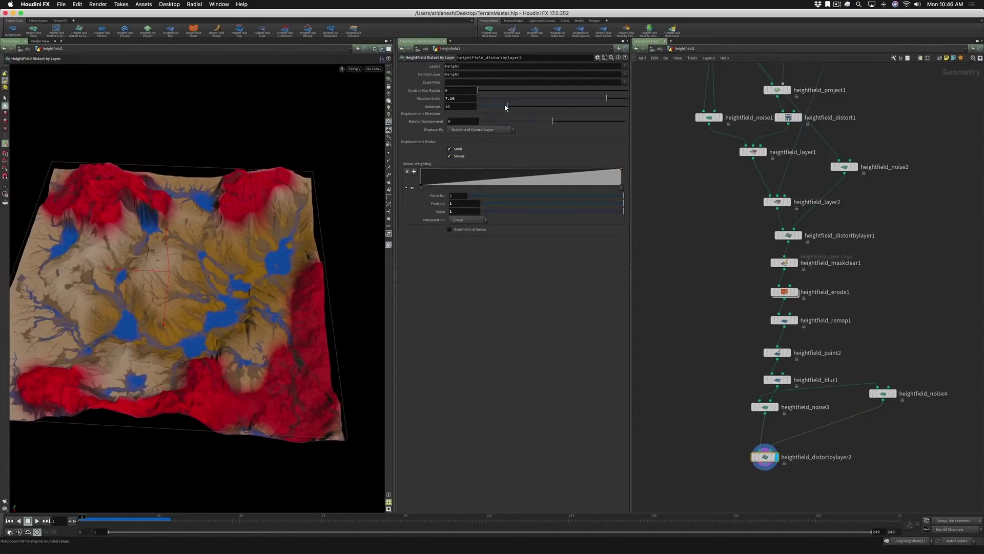
{"action": "left_click_drag", "start_coordinate": [557, 121], "coordinate": [583, 123]}
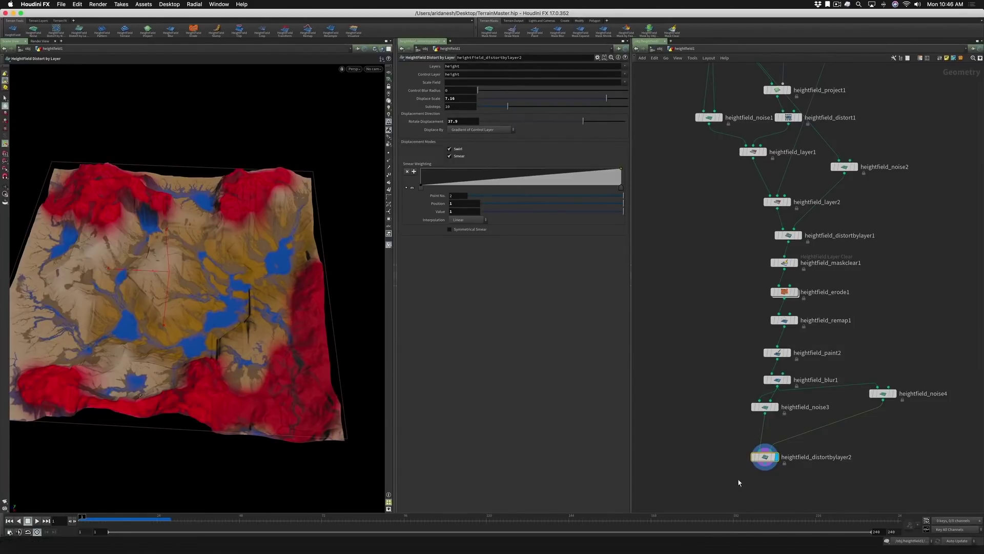
Step: Add a HeightField Mask Clear node below heightfield_distortbylayer2, wire the distorted terrain into it, and display it
{"action": "left_click_drag", "start_coordinate": [738, 480], "coordinate": [732, 397]}
{"action": "scroll", "coordinate": [752, 415], "scroll_direction": "down", "scroll_amount": 1}
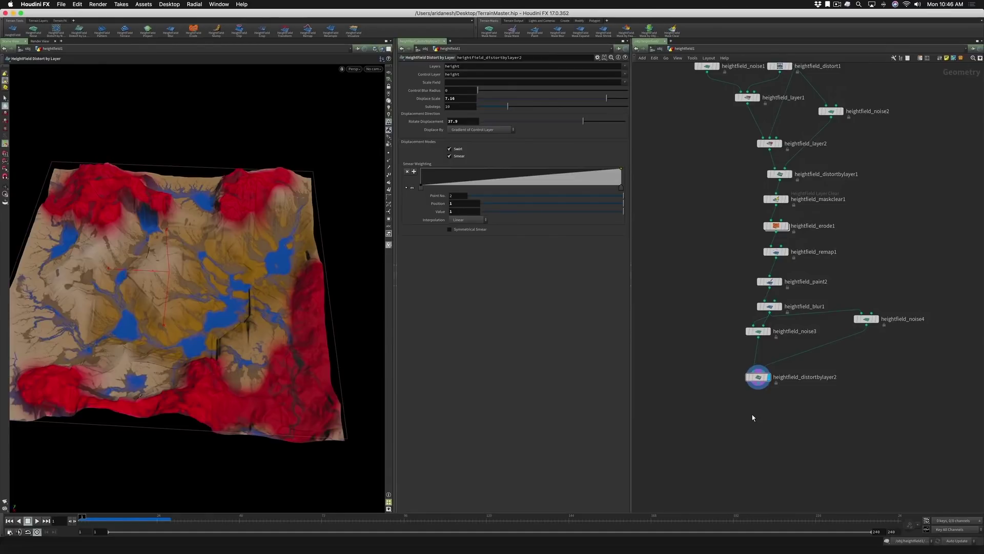
{"action": "key", "text": "Escape"}
{"action": "left_click_drag", "start_coordinate": [209, 312], "coordinate": [178, 316]}
{"action": "left_click_drag", "start_coordinate": [193, 291], "coordinate": [379, 343]}
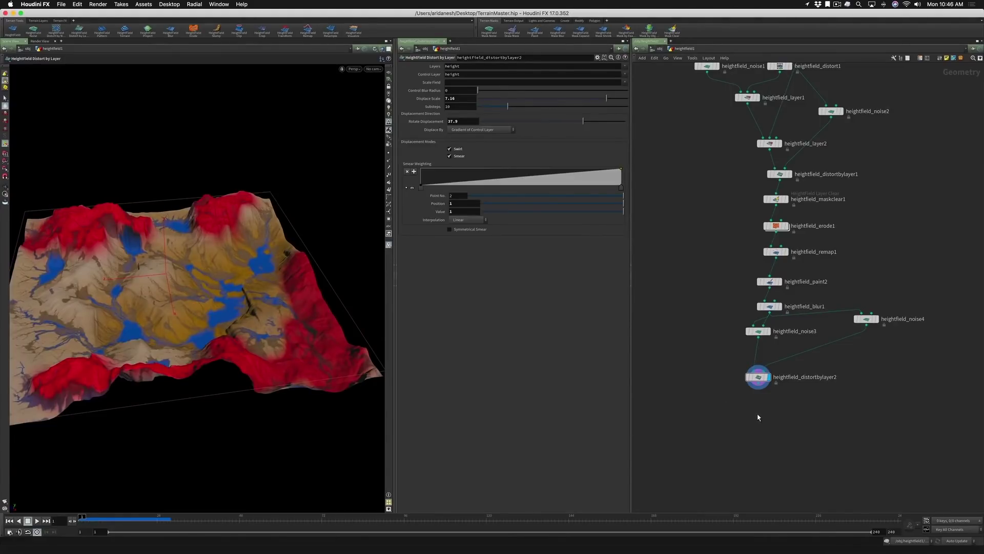
{"action": "key", "text": "Tab"}
{"action": "type", "text": "hf mask"}
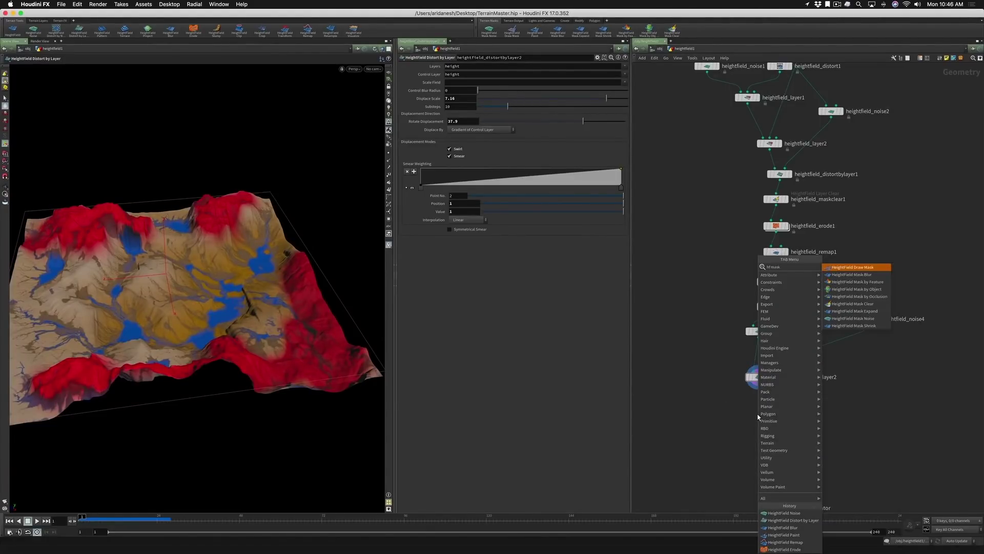
{"action": "type", "text": " cle"}
{"action": "key", "text": "Return"}
{"action": "left_click", "coordinate": [758, 416]}
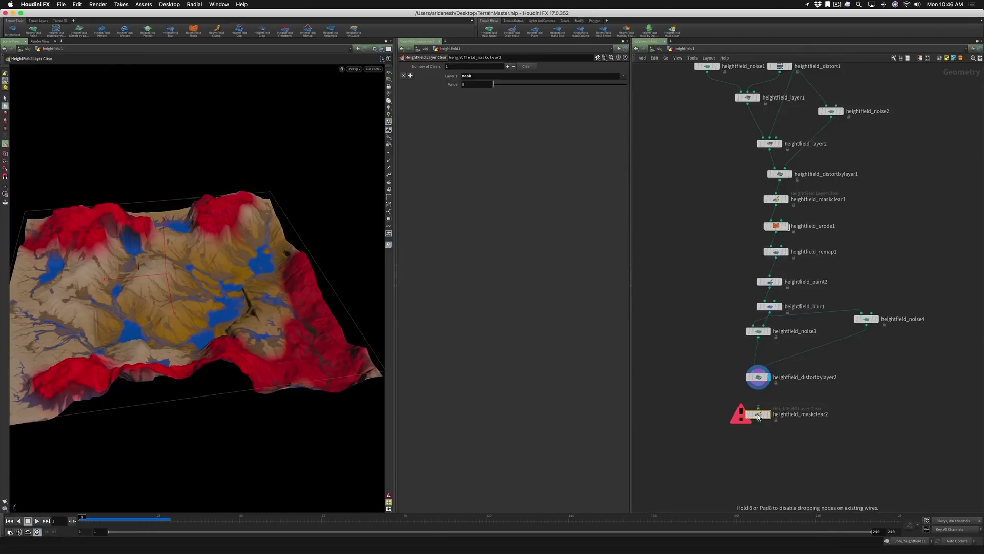
{"action": "left_click_drag", "start_coordinate": [759, 384], "coordinate": [759, 408]}
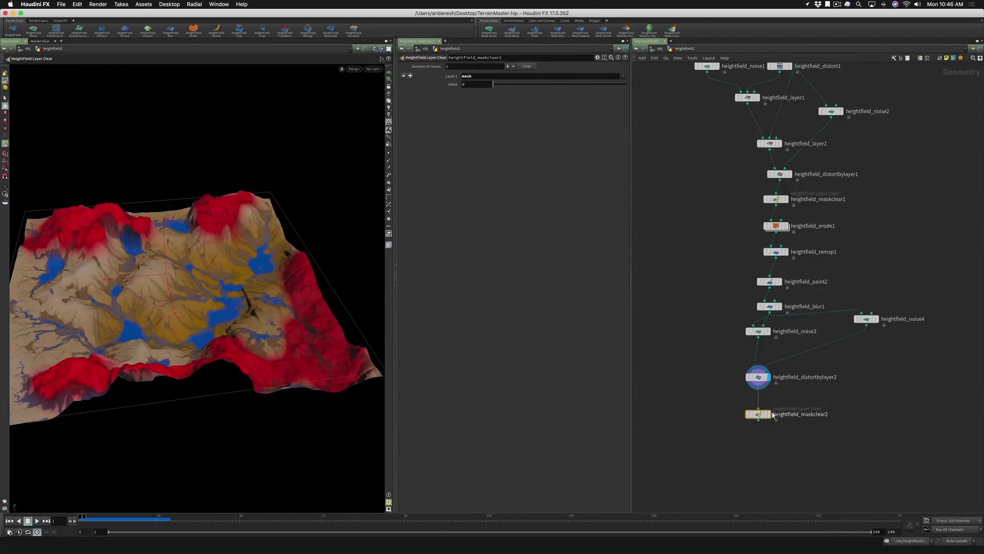
{"action": "left_click", "coordinate": [771, 415]}
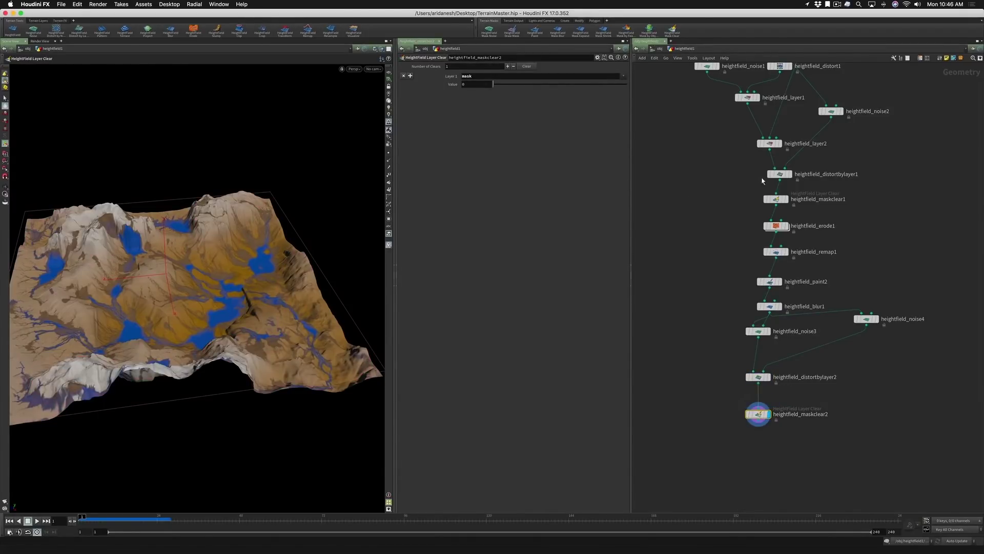
Step: Duplicate heightfield_erode1 with its settings and place the copy beside heightfield_maskclear2
{"action": "left_click", "coordinate": [777, 228]}
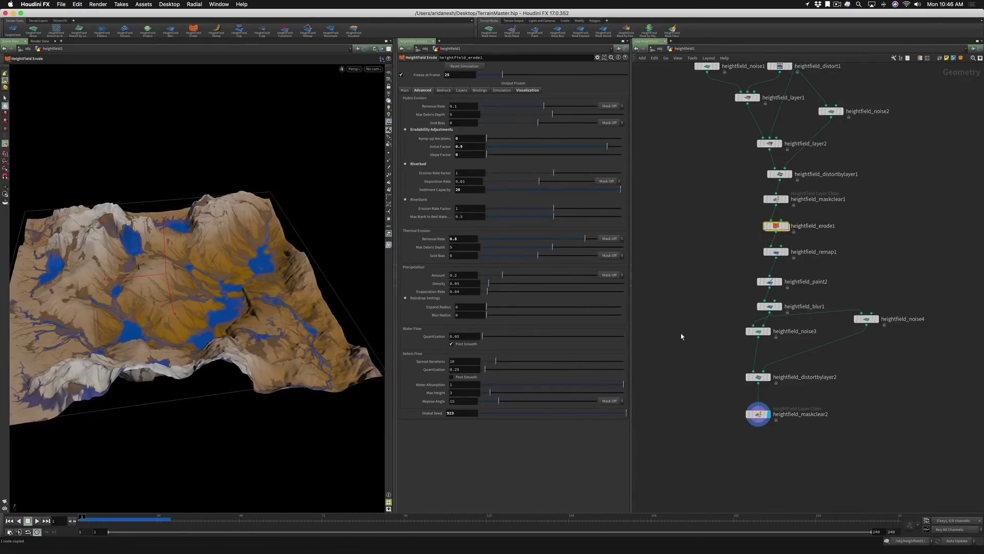
{"action": "key", "text": "super+c"}
{"action": "key", "text": "super+v"}
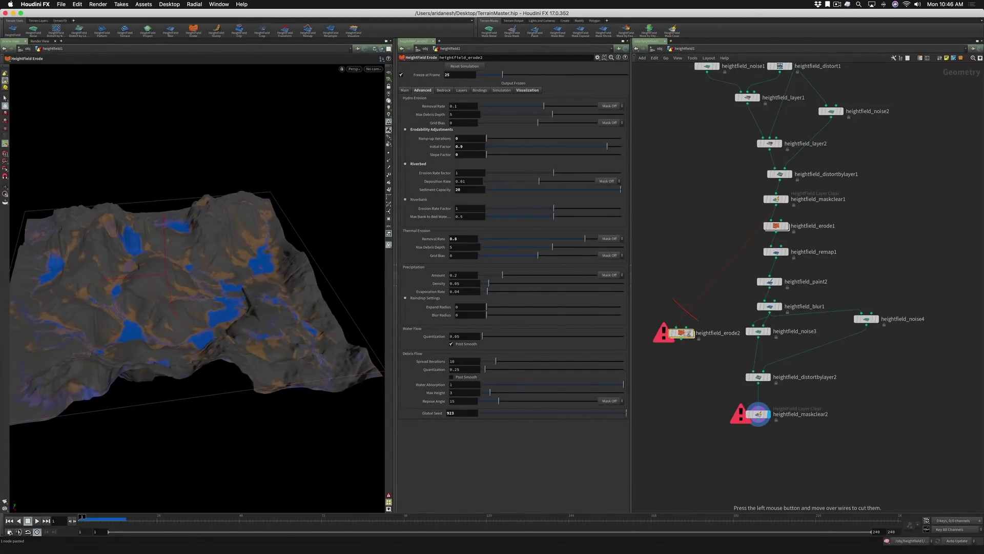
{"action": "mouse_move", "coordinate": [684, 336]}
{"action": "left_click_drag", "start_coordinate": [684, 336], "coordinate": [690, 419]}
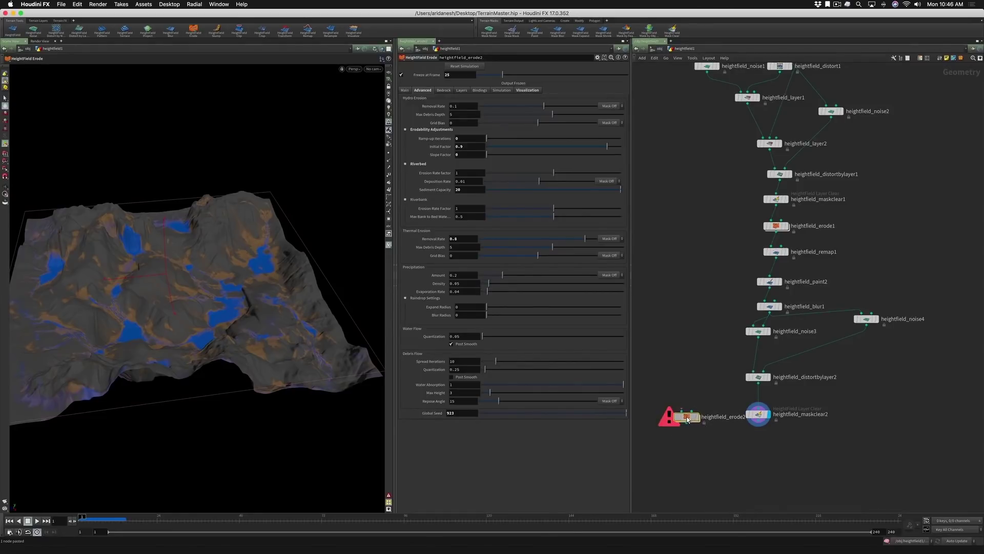
Step: Unfreeze heightfield_erode2, place it below heightfield_maskclear2, wire the cleared terrain into it, and display it
{"action": "left_click", "coordinate": [402, 76]}
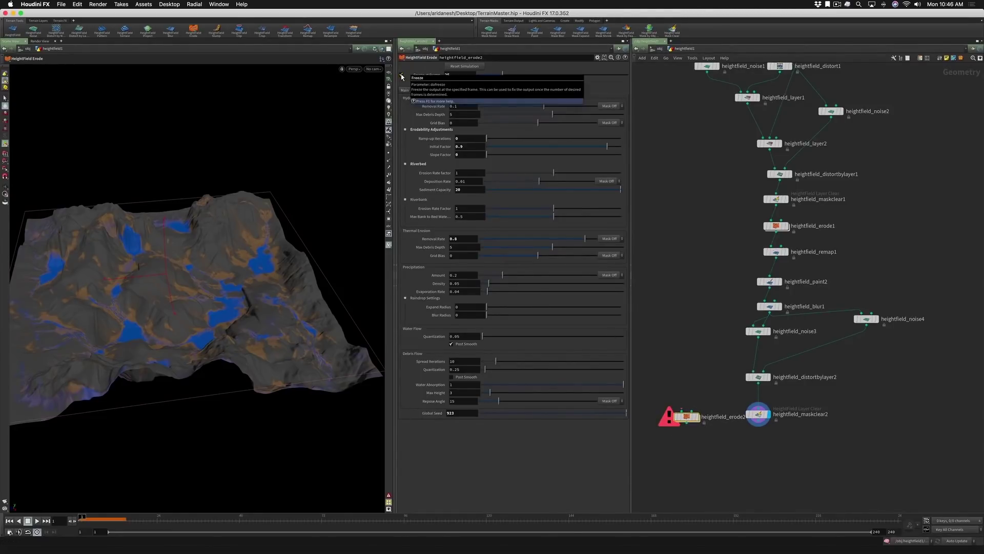
{"action": "left_click_drag", "start_coordinate": [686, 419], "coordinate": [759, 421]}
{"action": "left_click", "coordinate": [779, 476]}
{"action": "left_click_drag", "start_coordinate": [766, 475], "coordinate": [756, 445]}
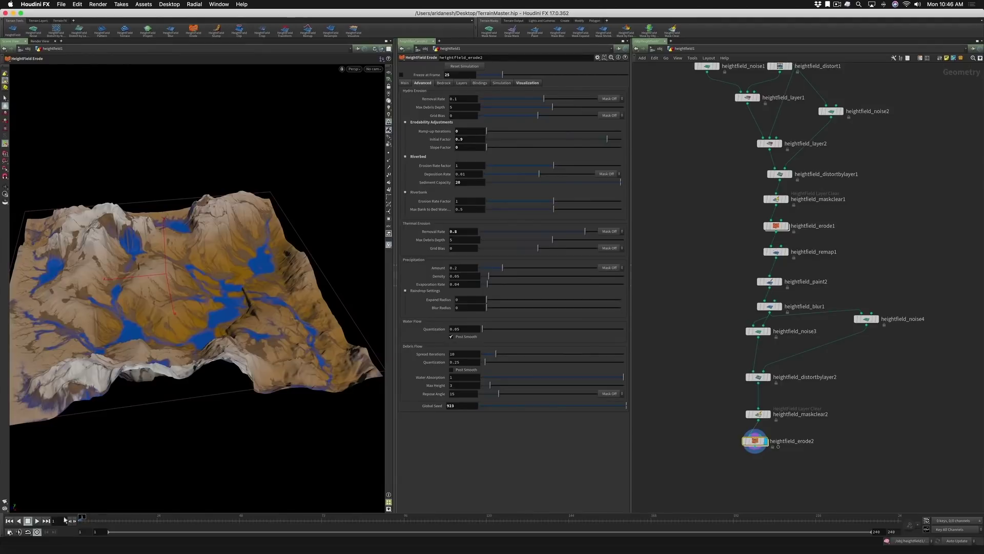
Step: Simulate the heightfield_erode2 erosion through frame 27 and freeze the node's output
{"action": "left_click", "coordinate": [37, 520]}
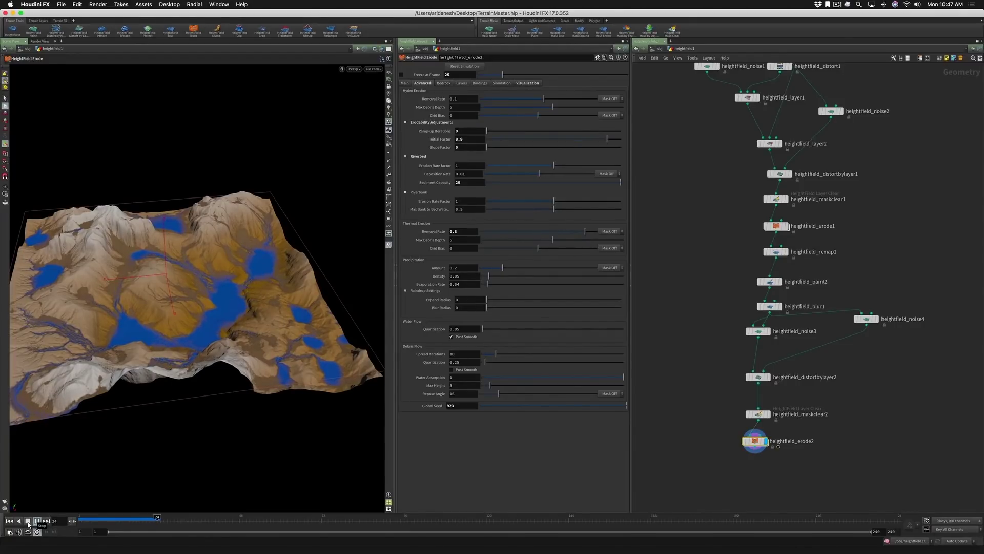
{"action": "left_click", "coordinate": [28, 521]}
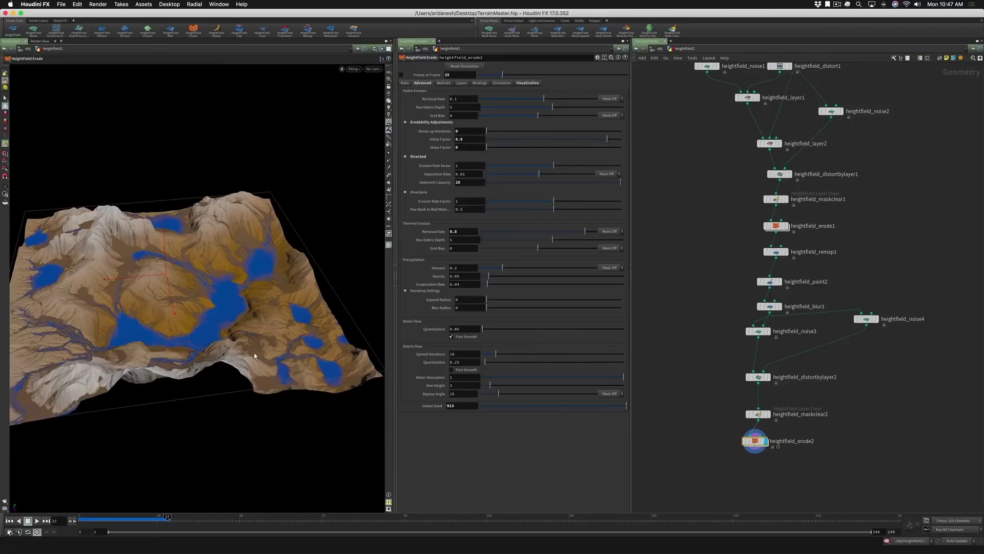
{"action": "key", "text": "Escape"}
{"action": "left_click_drag", "start_coordinate": [267, 306], "coordinate": [209, 265]}
{"action": "scroll", "coordinate": [205, 265], "scroll_direction": "up", "scroll_amount": 5}
{"action": "right_click_drag", "start_coordinate": [210, 265], "coordinate": [147, 286], "text": "alt"}
{"action": "left_click_drag", "start_coordinate": [147, 286], "coordinate": [241, 319], "text": "alt"}
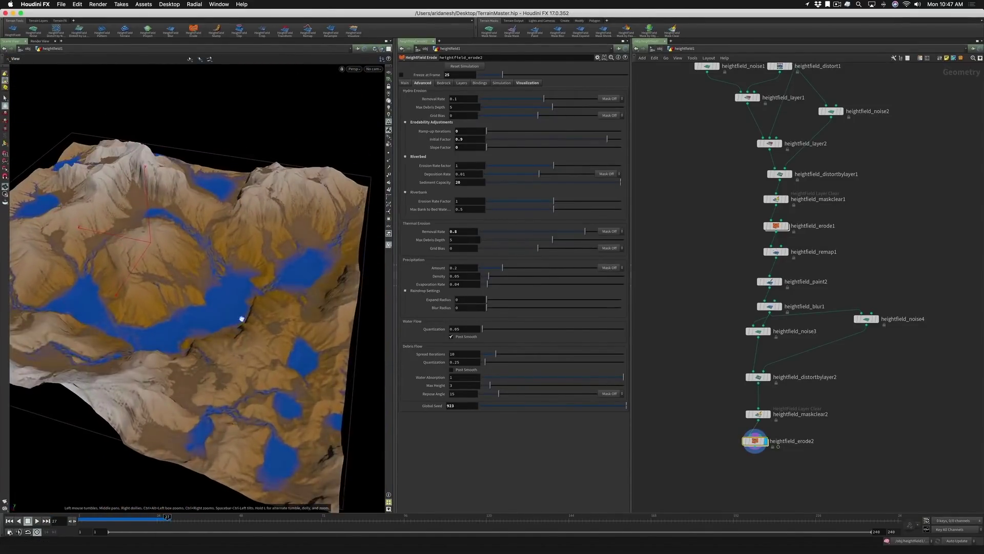
{"action": "left_click_drag", "start_coordinate": [137, 311], "coordinate": [164, 329]}
{"action": "scroll", "coordinate": [171, 345], "scroll_direction": "up", "scroll_amount": 3}
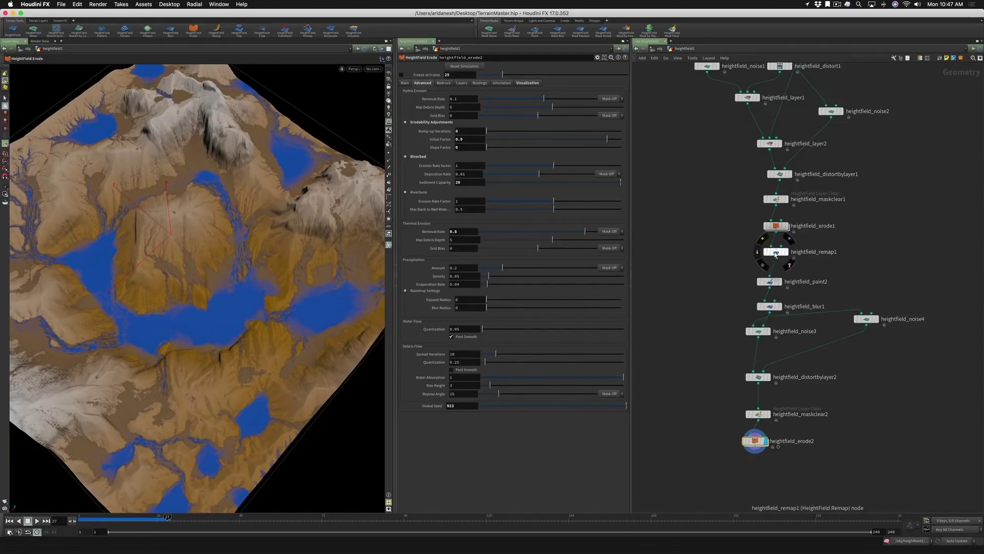
{"action": "left_click_drag", "start_coordinate": [159, 342], "coordinate": [135, 273]}
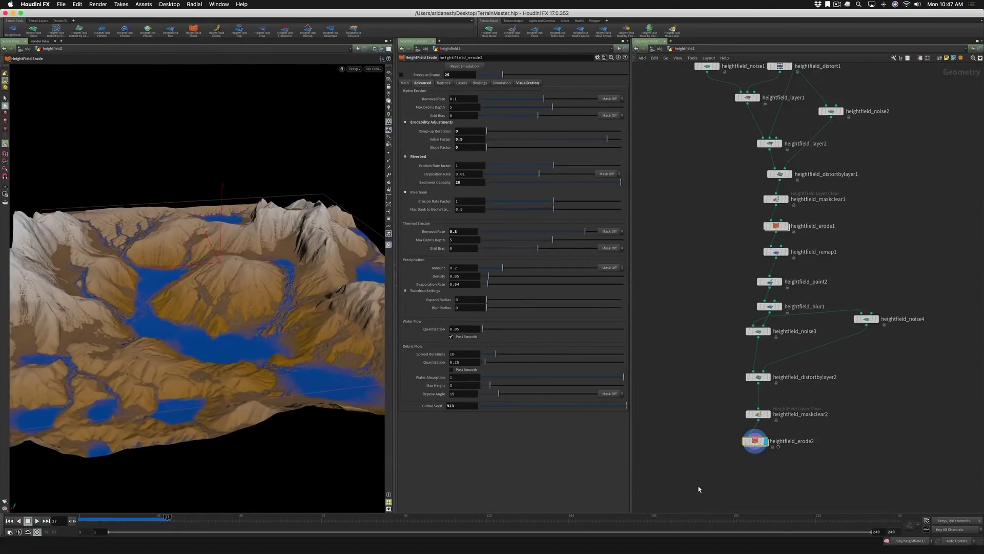
{"action": "left_click", "coordinate": [402, 75]}
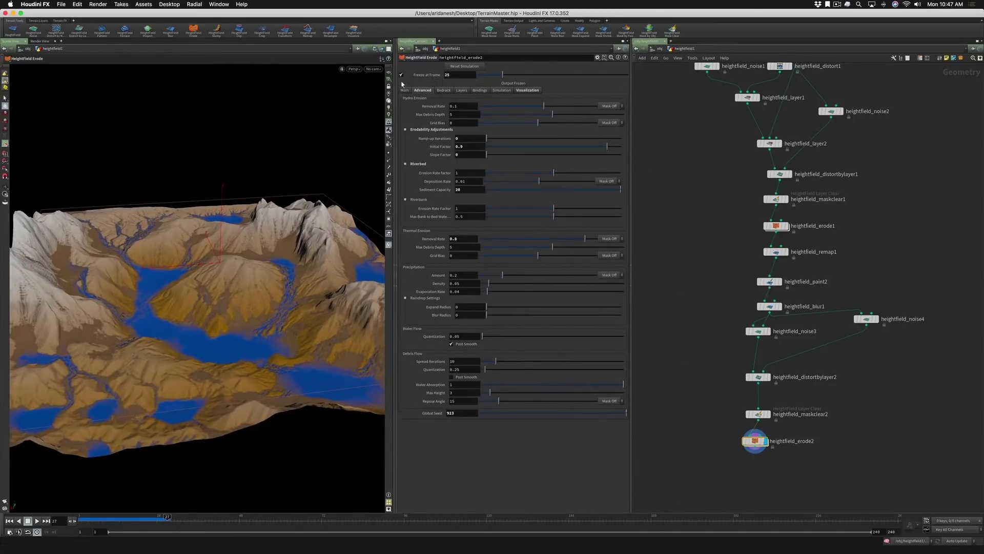
{"action": "left_click_drag", "start_coordinate": [314, 191], "coordinate": [262, 215]}
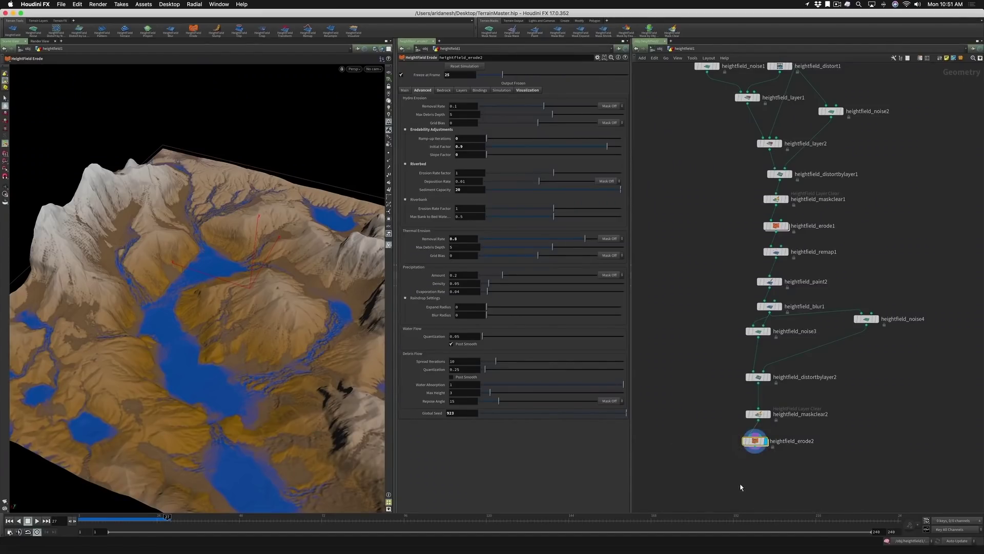
Step: Add a HeightField Resample node below heightfield_erode2, wire the eroded terrain into it, and display it
{"action": "key", "text": "Tab"}
{"action": "type", "text": "hf resample"}
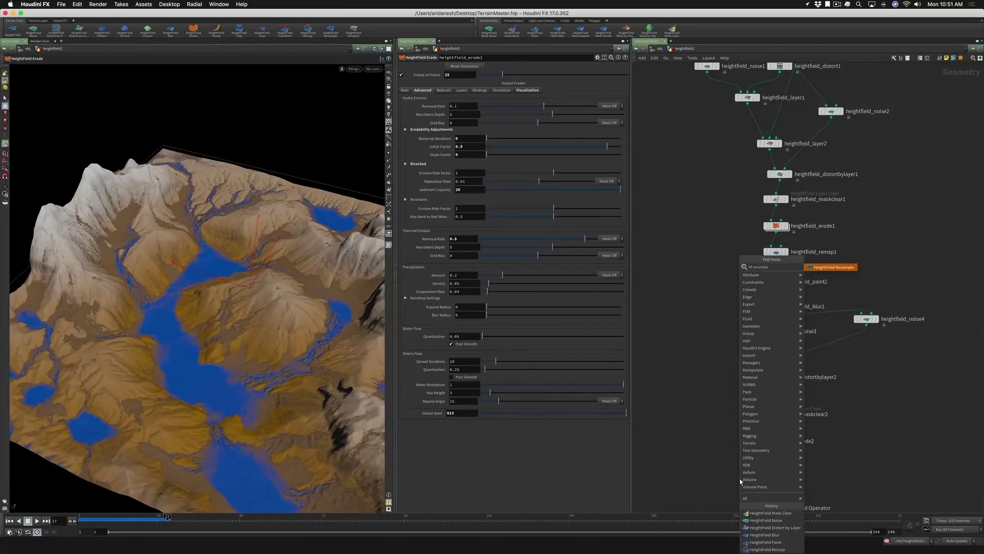
{"action": "key", "text": "Return"}
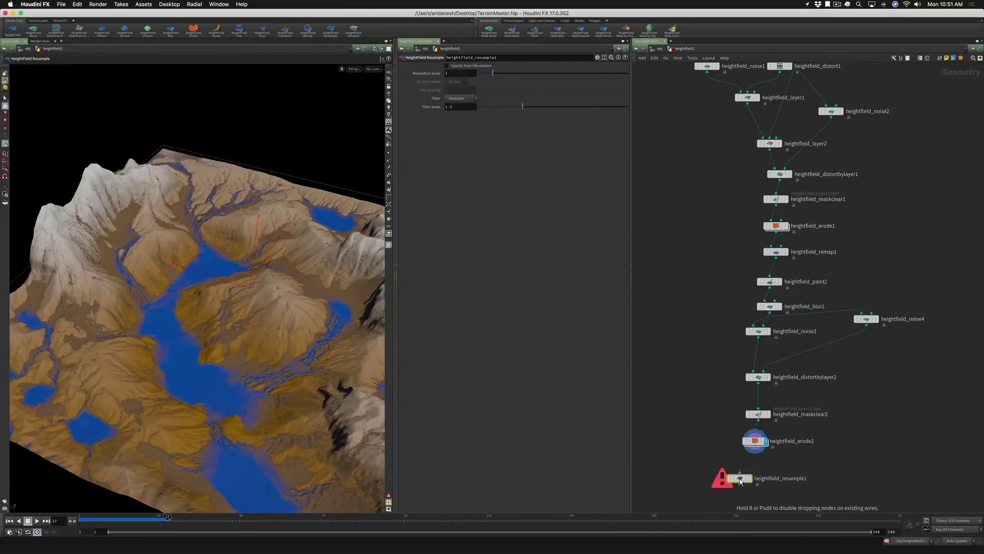
{"action": "left_click", "coordinate": [760, 476]}
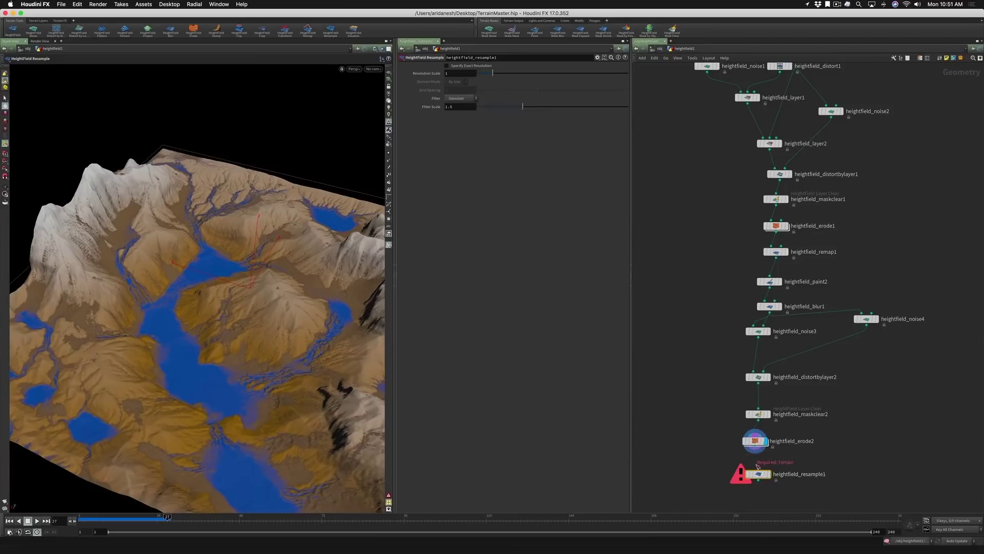
{"action": "left_click_drag", "start_coordinate": [758, 467], "coordinate": [755, 447]}
{"action": "left_click", "coordinate": [758, 474]}
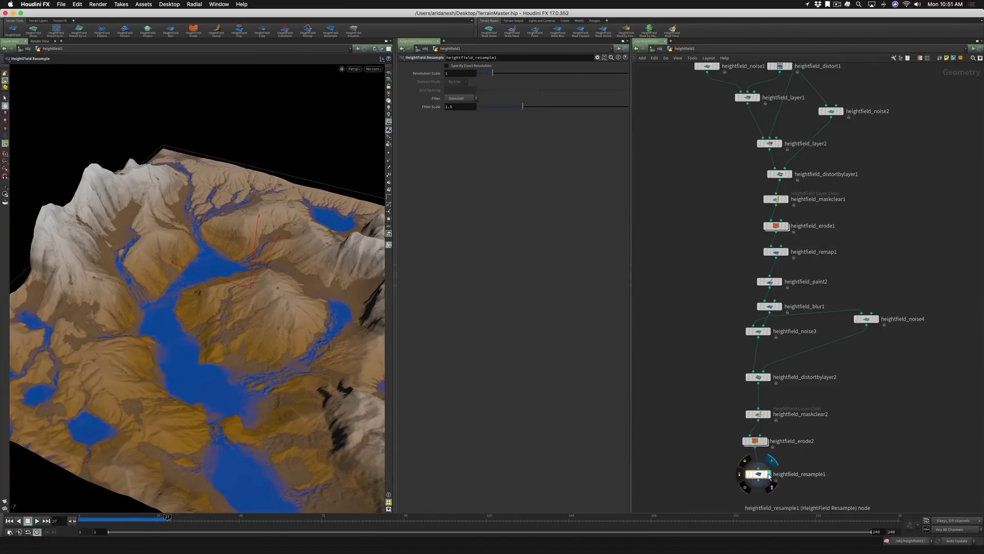
Step: Set heightfield_resample1's Resolution Scale to 2 and check the voxel resolution in its node info
{"action": "left_click", "coordinate": [446, 66]}
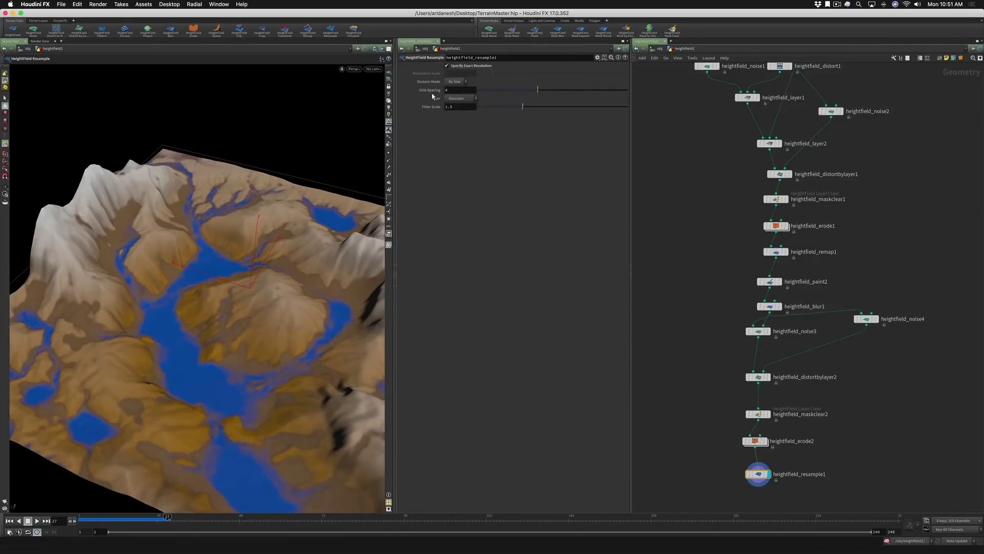
{"action": "left_click", "coordinate": [446, 65]}
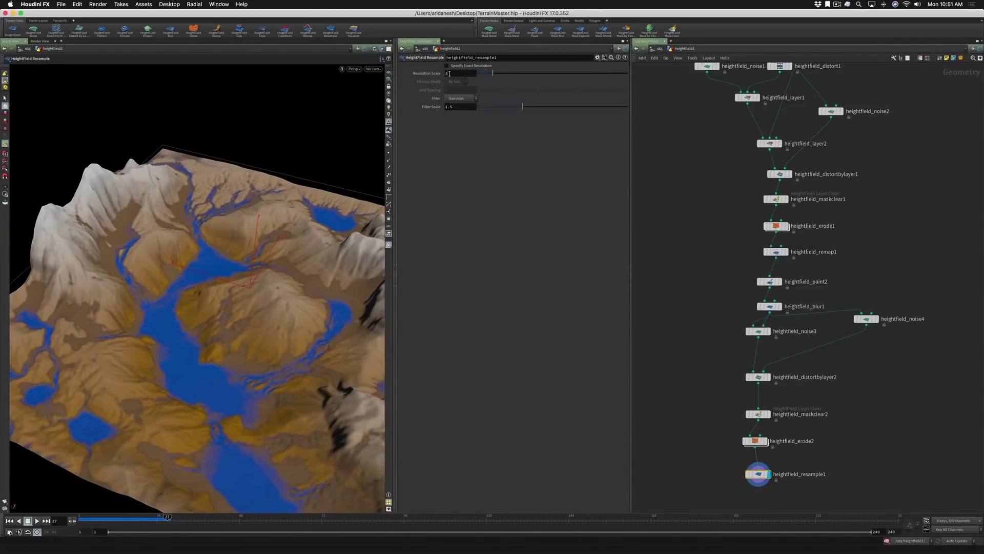
{"action": "type", "text": "2"}
{"action": "key", "text": "Return"}
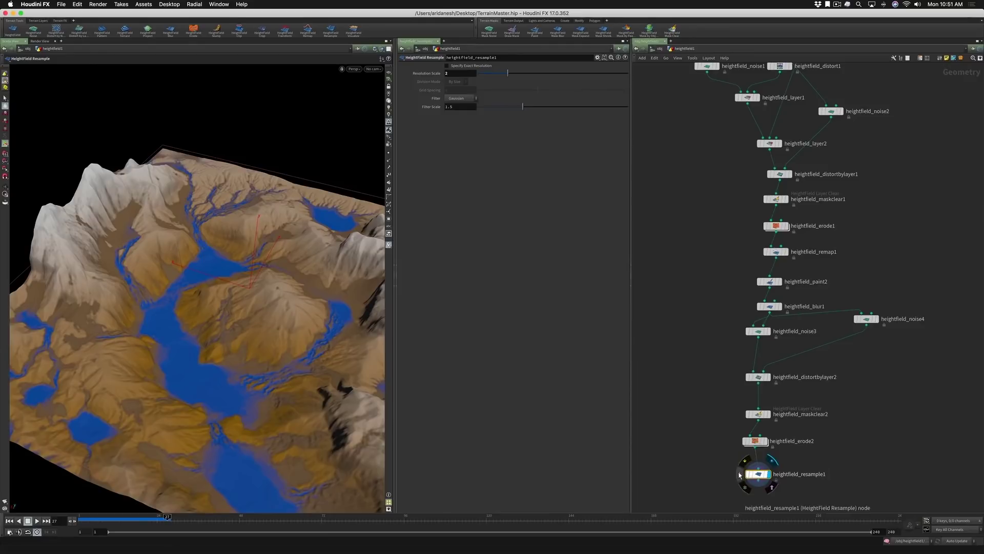
{"action": "middle_click", "coordinate": [739, 474]}
{"action": "middle_click", "coordinate": [740, 476]}
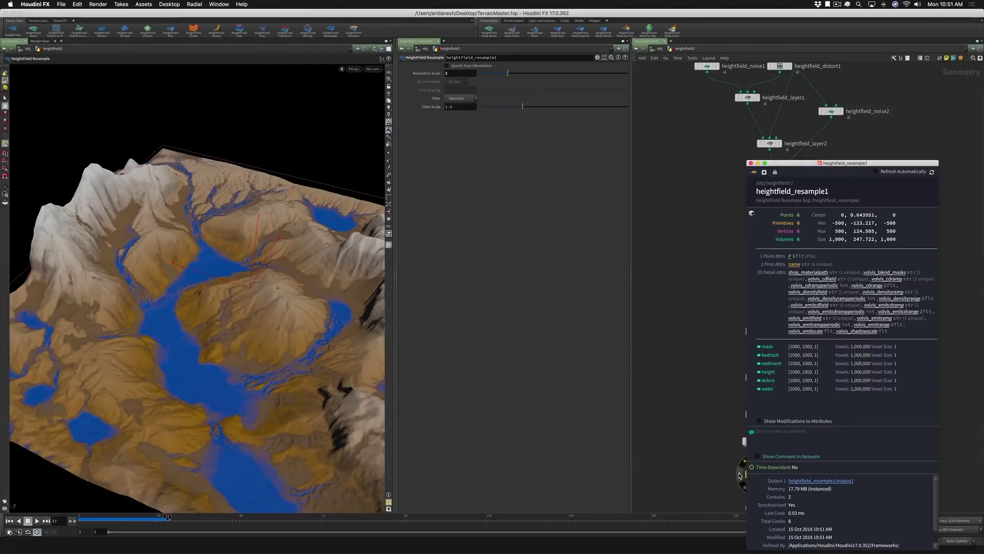
{"action": "middle_click", "coordinate": [740, 476]}
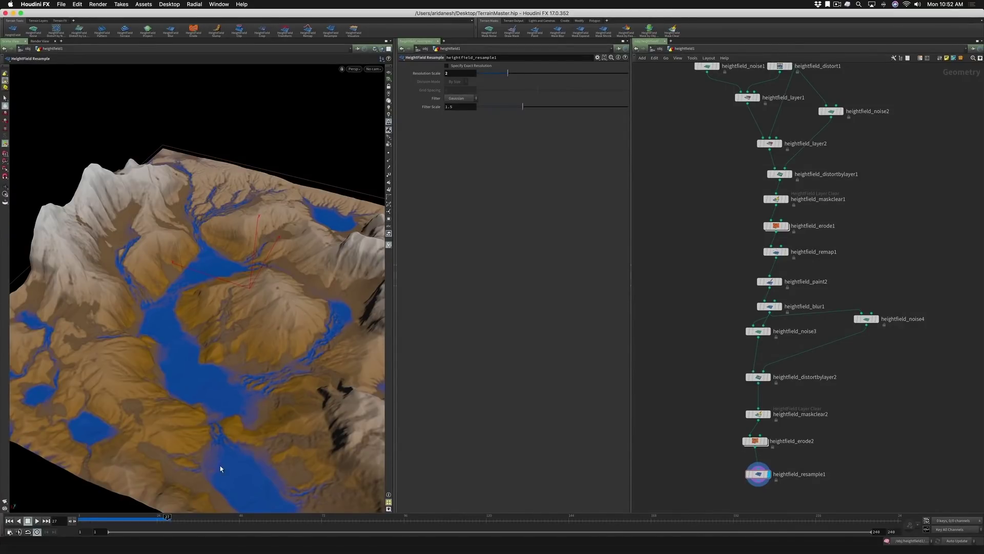
Step: On heightfield_erode2, enable Add Water Layer to Final Height Layer and the Debris Flow Post Smooth option
{"action": "mouse_move", "coordinate": [756, 443]}
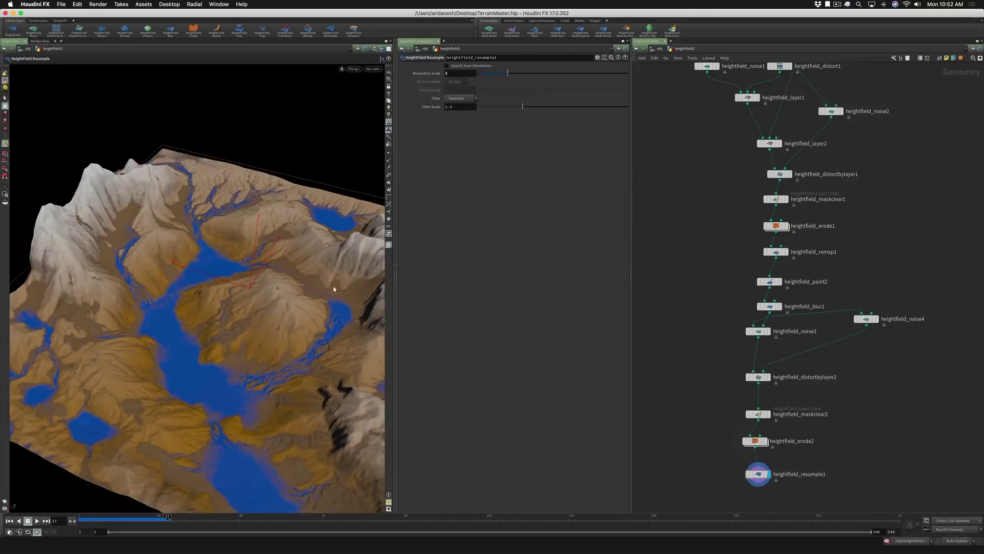
{"action": "left_click", "coordinate": [762, 442]}
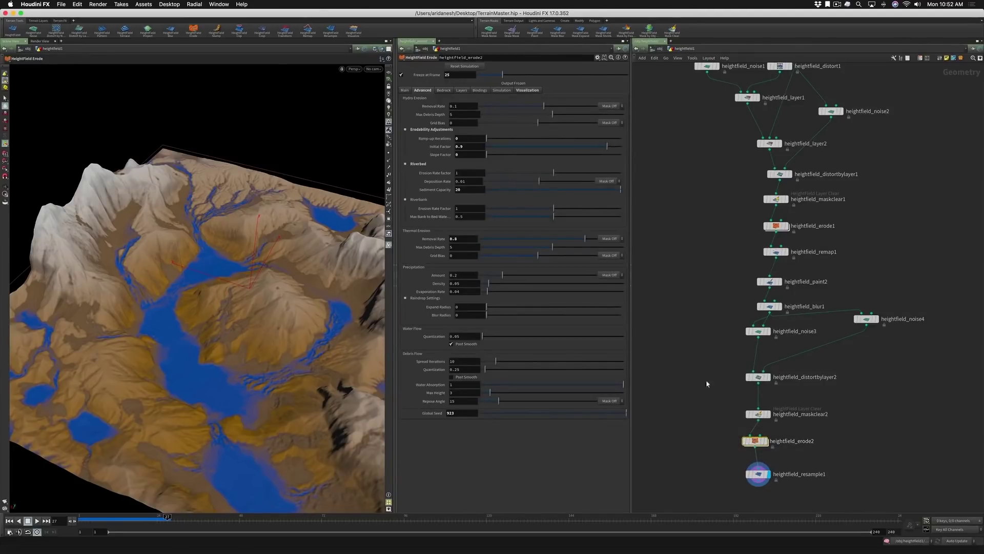
{"action": "left_click", "coordinate": [464, 92]}
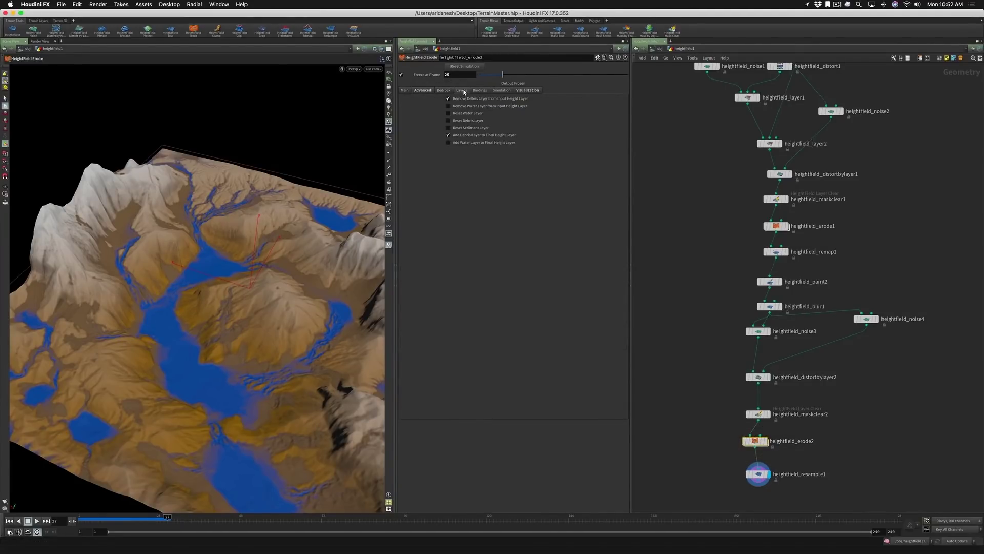
{"action": "left_click", "coordinate": [449, 143]}
{"action": "left_click", "coordinate": [423, 91]}
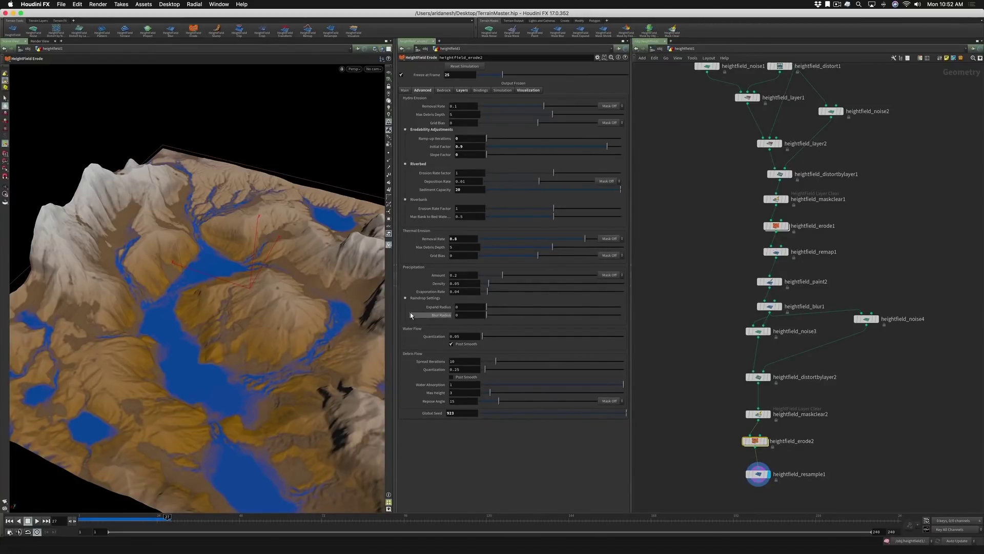
{"action": "left_click", "coordinate": [451, 344]}
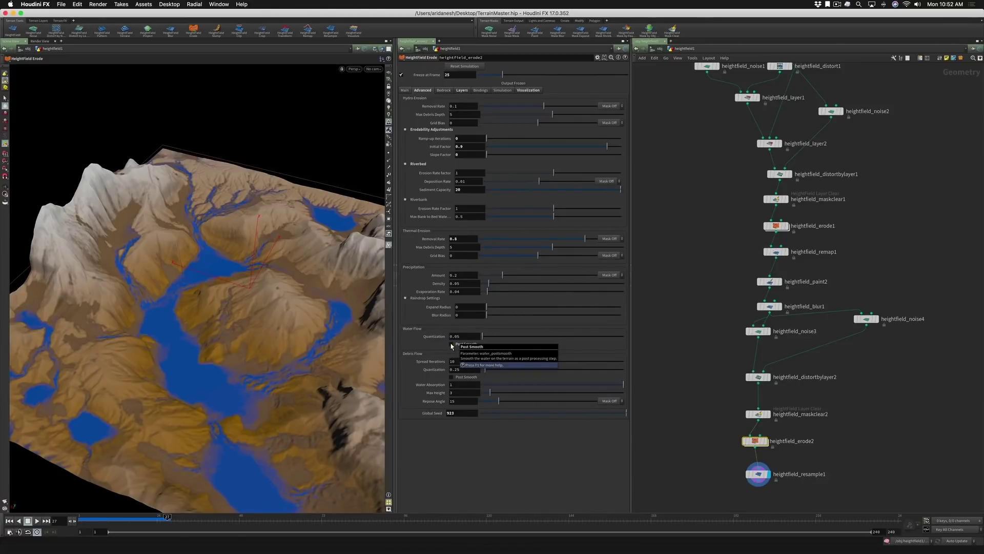
{"action": "left_click", "coordinate": [451, 345]}
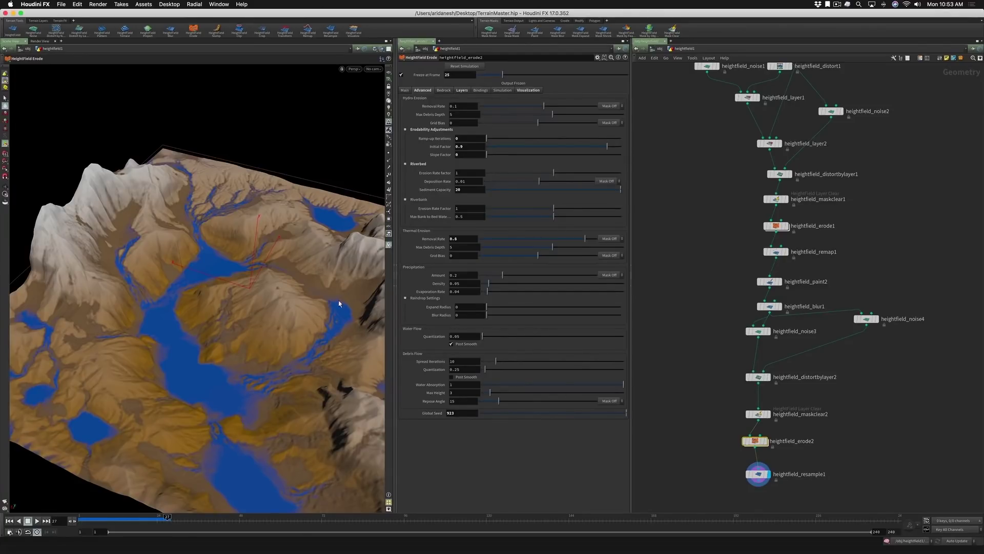
{"action": "left_click", "coordinate": [452, 377]}
Step: Return to the first frame, add a HeightField Erode node below heightfield_resample1, wire it in, and display it
{"action": "middle_click_drag", "start_coordinate": [696, 343], "coordinate": [676, 245]}
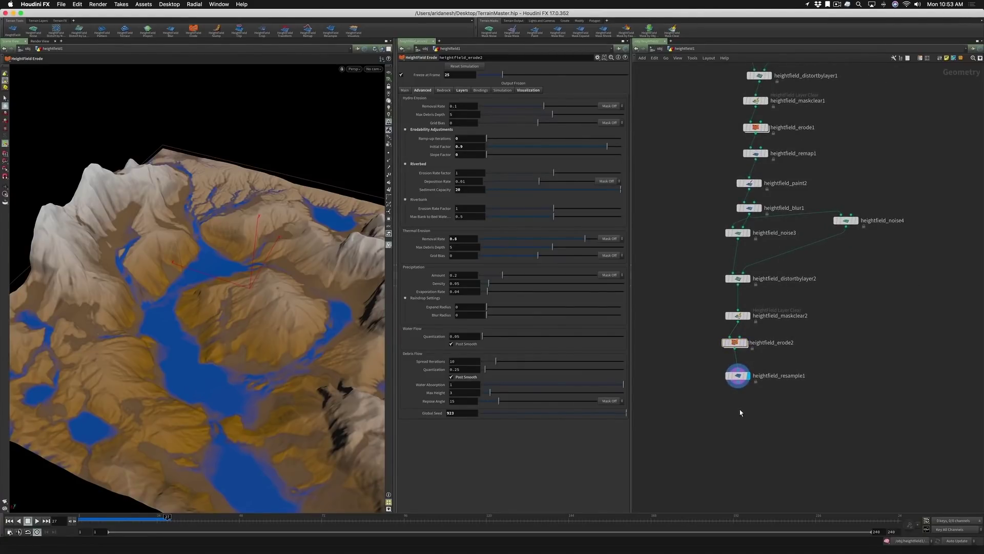
{"action": "left_click", "coordinate": [11, 521]}
{"action": "key", "text": "Tab"}
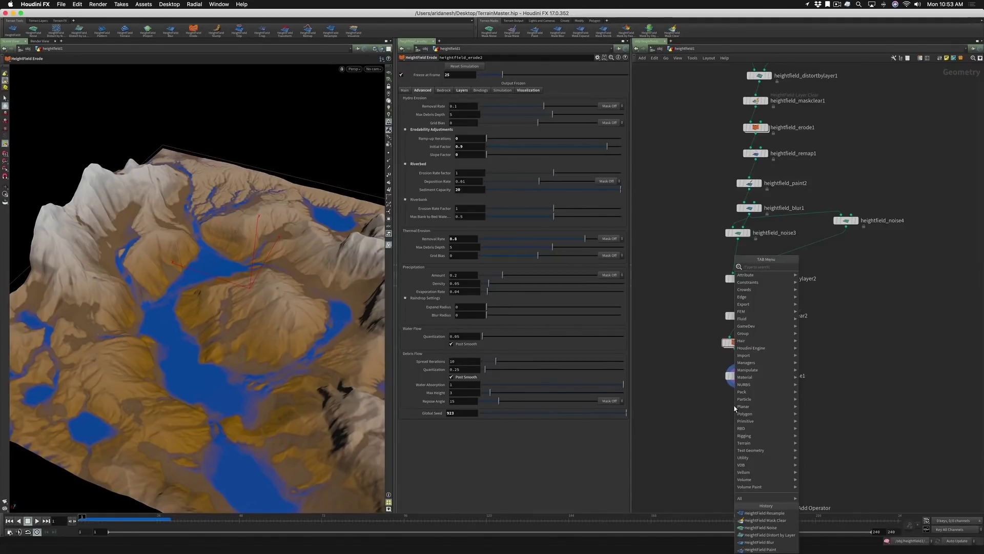
{"action": "type", "text": "hf erod"}
{"action": "key", "text": "Return"}
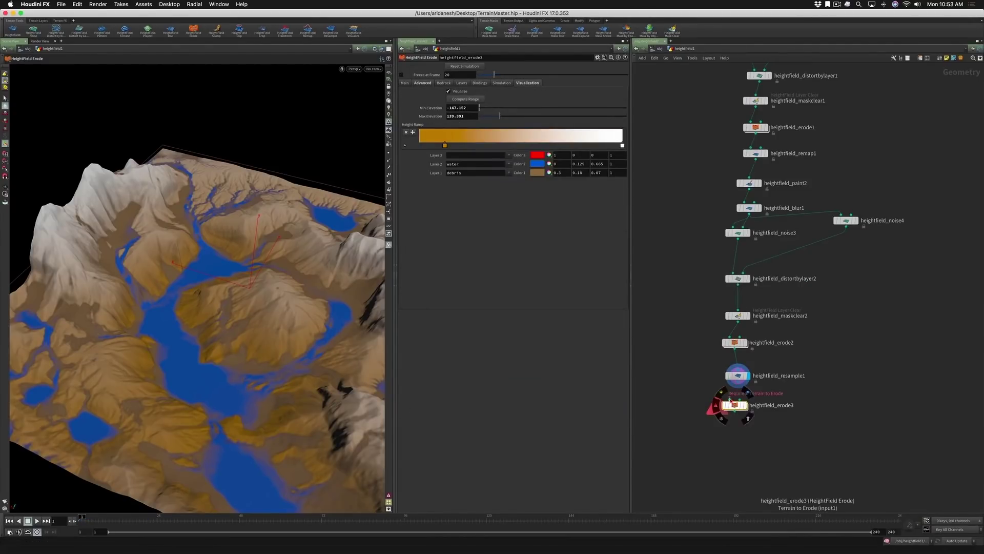
{"action": "left_click", "coordinate": [738, 405]}
{"action": "mouse_move", "coordinate": [735, 408]}
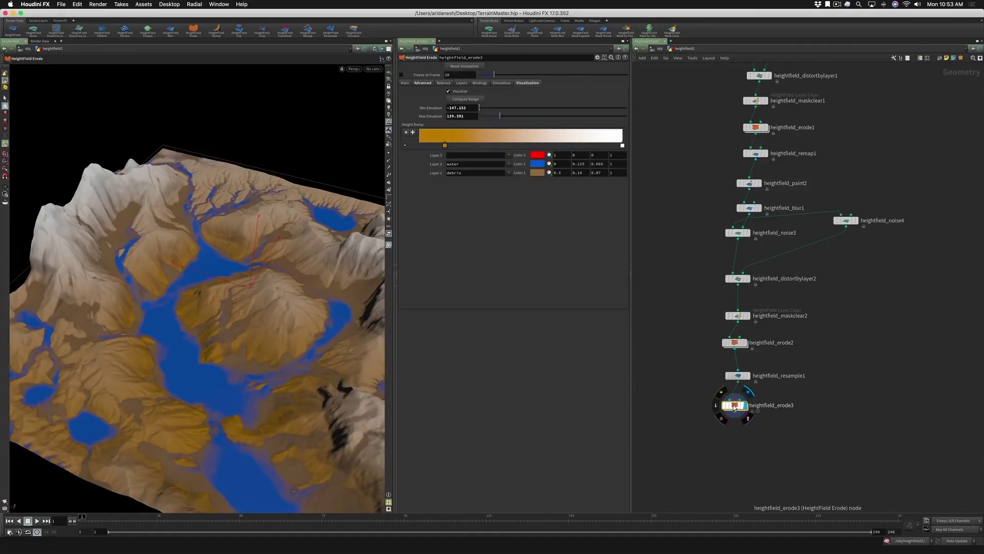
{"action": "left_click_drag", "start_coordinate": [735, 408], "coordinate": [738, 411]}
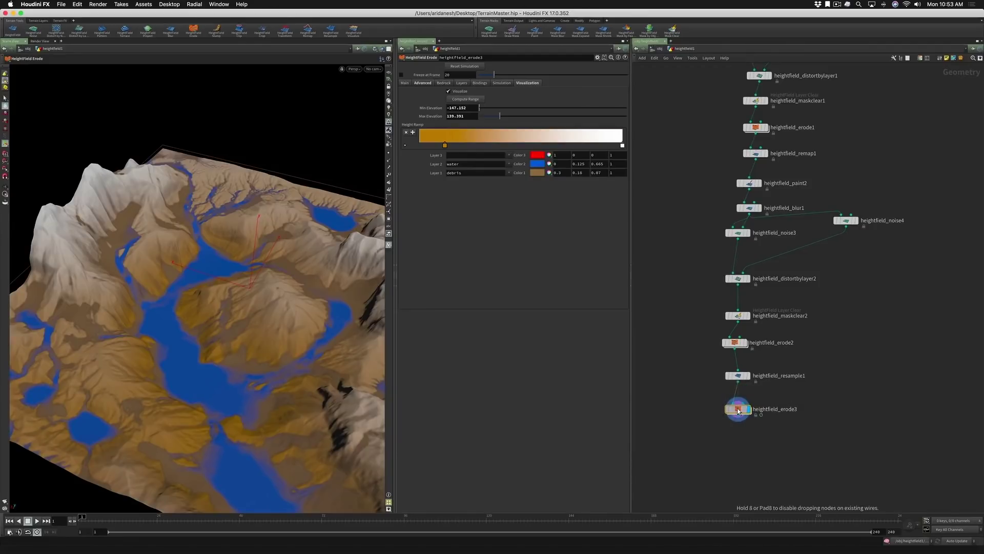
Step: Enable Reset Debris Layer and Reset Water Layer on heightfield_erode3
{"action": "left_click", "coordinate": [460, 83]}
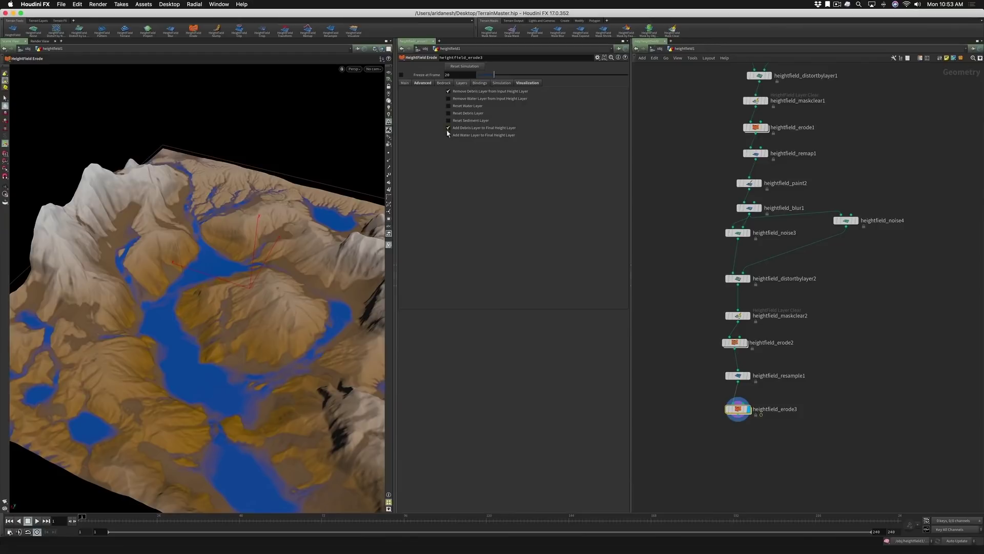
{"action": "left_click", "coordinate": [448, 113]}
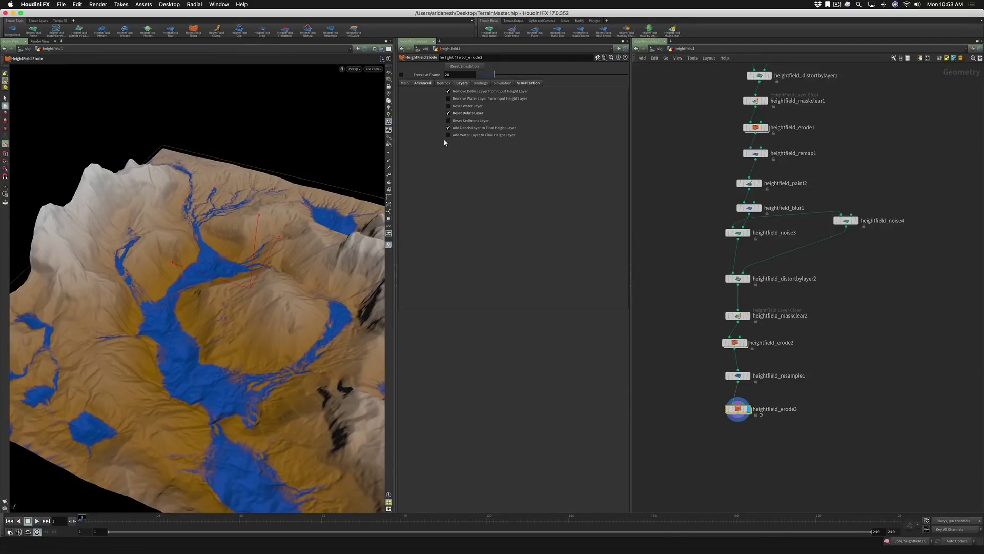
{"action": "left_click", "coordinate": [449, 106]}
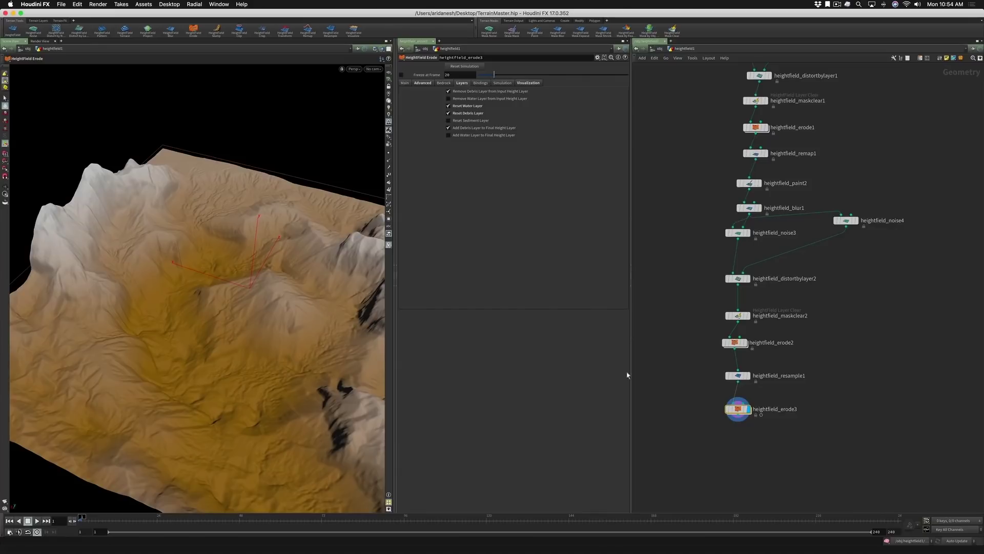
Step: Simulate the heightfield_erode3 erosion through frame 24 and examine the resulting terrain at a low angle
{"action": "left_click", "coordinate": [36, 520]}
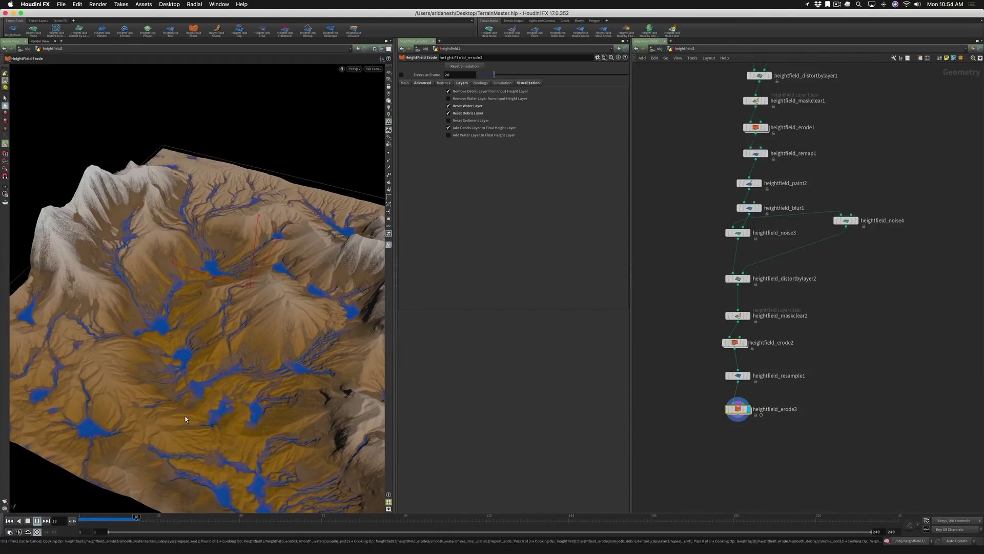
{"action": "left_click", "coordinate": [27, 522]}
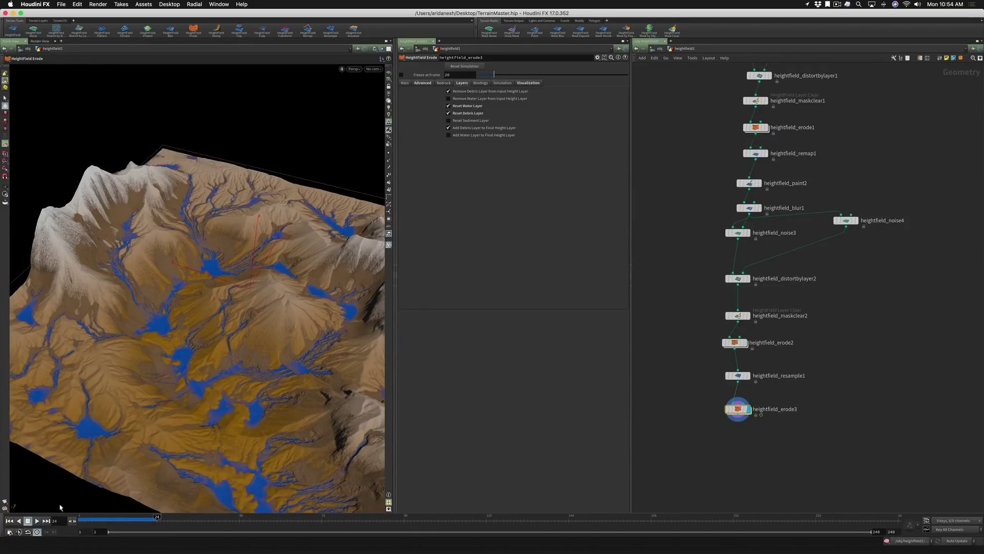
{"action": "left_click_drag", "start_coordinate": [173, 381], "coordinate": [193, 386], "text": "alt"}
{"action": "right_click_drag", "start_coordinate": [193, 387], "coordinate": [272, 293]}
{"action": "left_click_drag", "start_coordinate": [272, 292], "coordinate": [291, 303]}
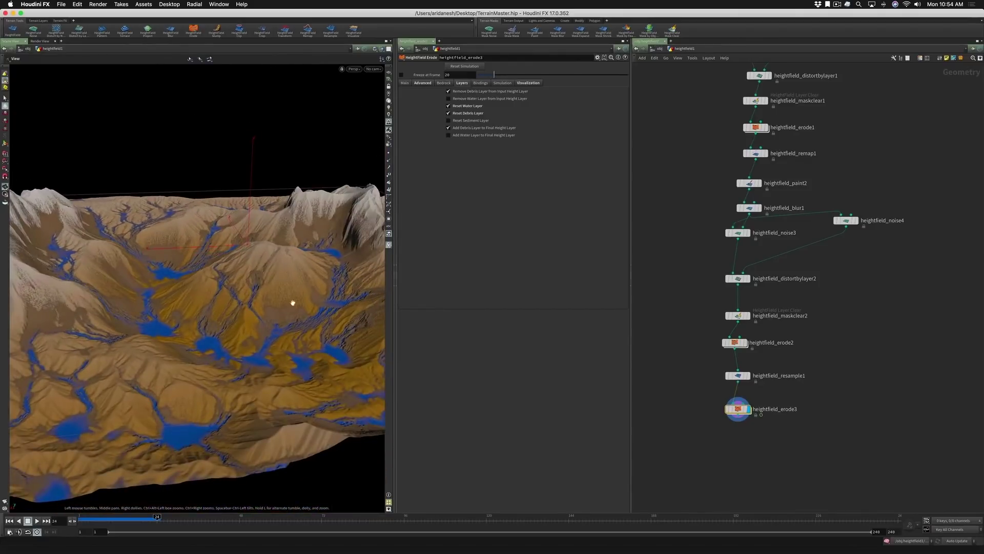
Step: Return to the first frame and set the thermal erosion Removal Rate on heightfield_erode3 to 0.8
{"action": "left_click_drag", "start_coordinate": [268, 253], "coordinate": [246, 268]}
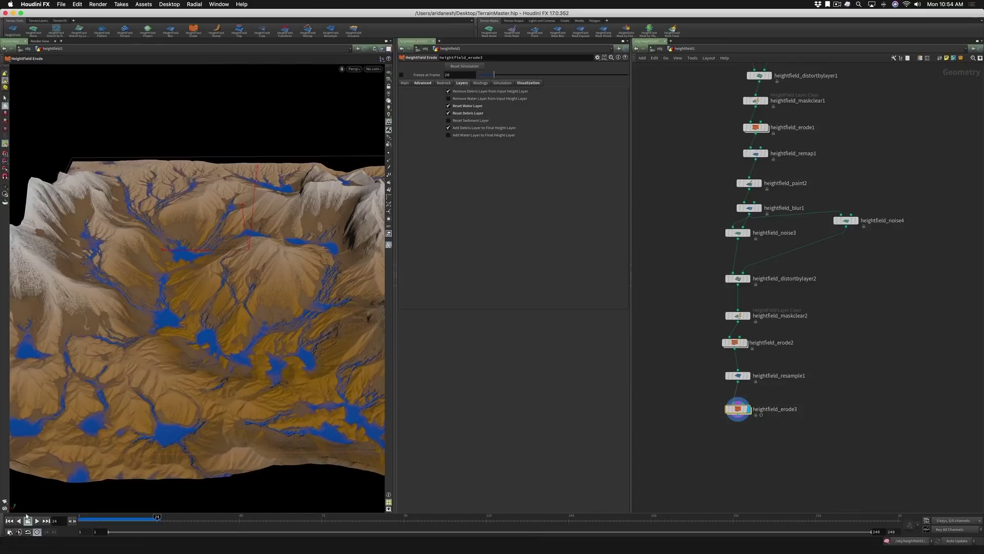
{"action": "left_click", "coordinate": [9, 520]}
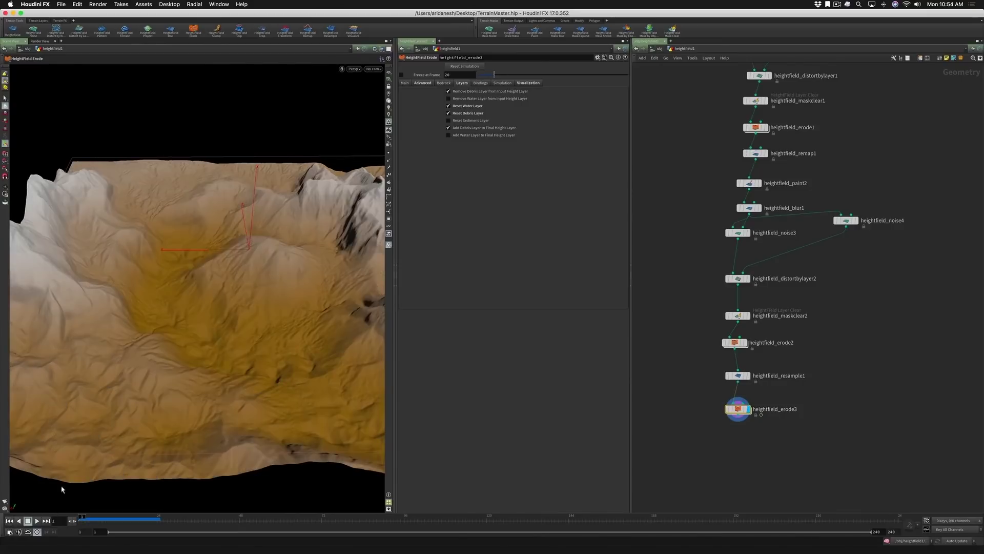
{"action": "left_click", "coordinate": [426, 83]}
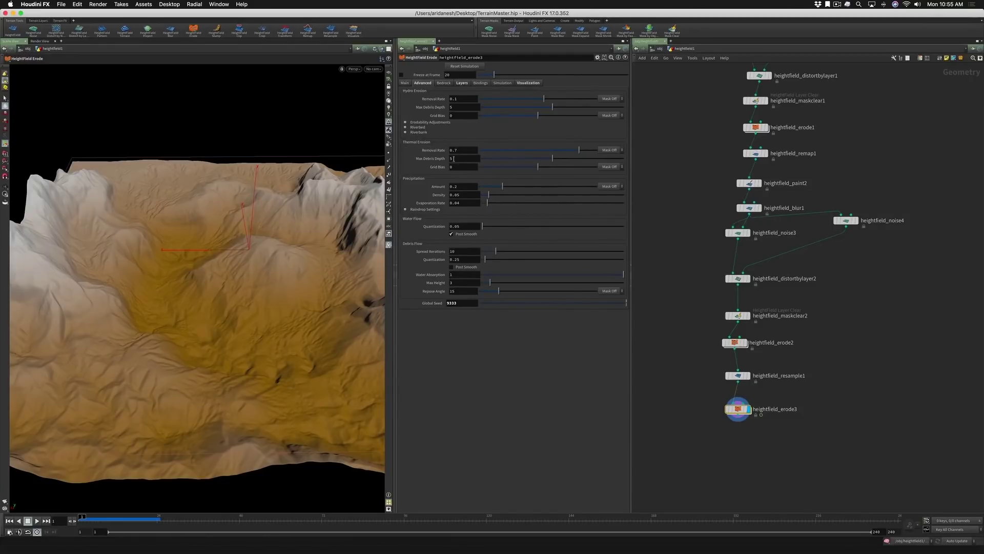
{"action": "left_click", "coordinate": [455, 150]}
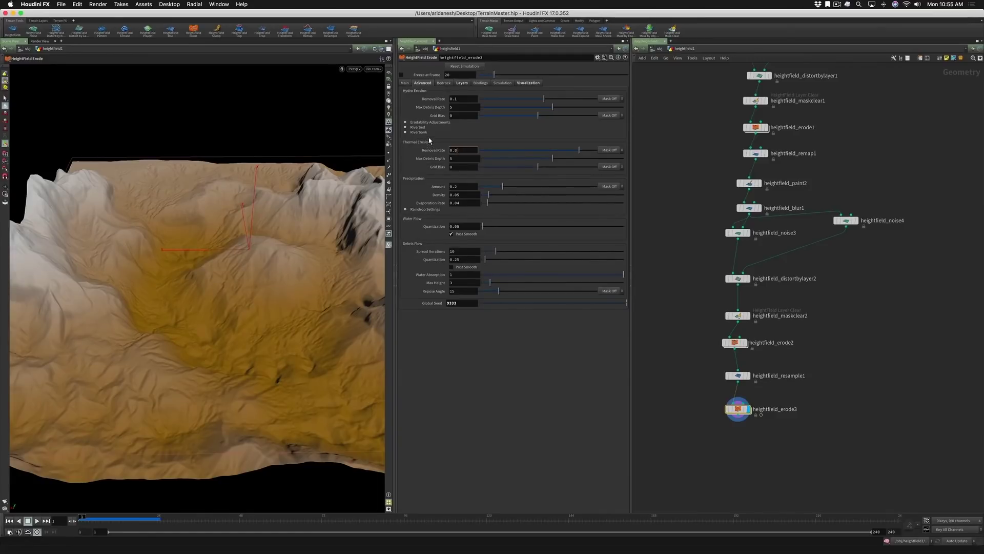
Step: Set heightfield_erode3's thermal Erosion Rate to 0.05 and its Cut Angle to 60
{"action": "left_click", "coordinate": [404, 82]}
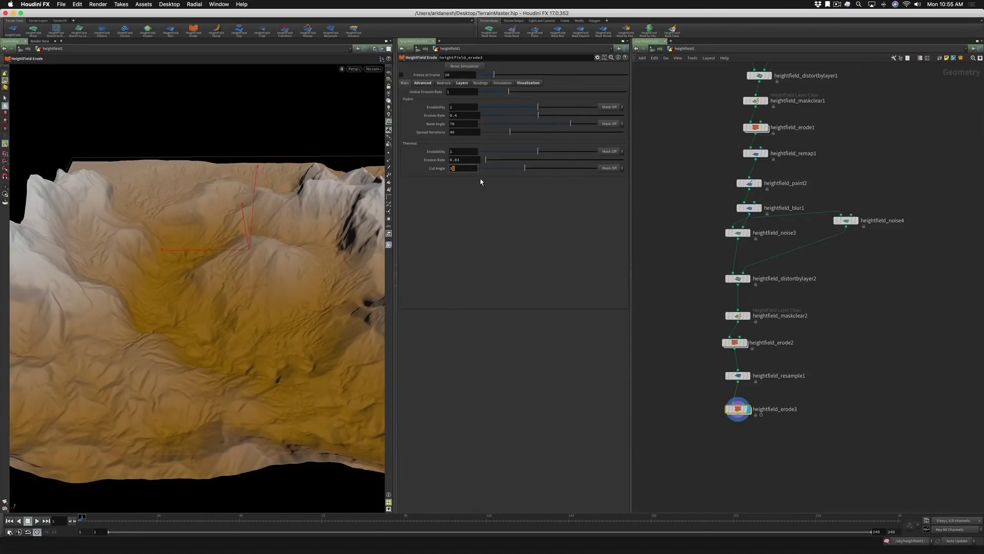
{"action": "type", "text": "0"}
{"action": "key", "text": "Return"}
{"action": "left_click", "coordinate": [461, 160]}
{"action": "type", "text": "5"}
{"action": "key", "text": "Return"}
{"action": "left_click_drag", "start_coordinate": [464, 168], "coordinate": [442, 170]}
{"action": "type", "text": "60"}
{"action": "key", "text": "Return"}
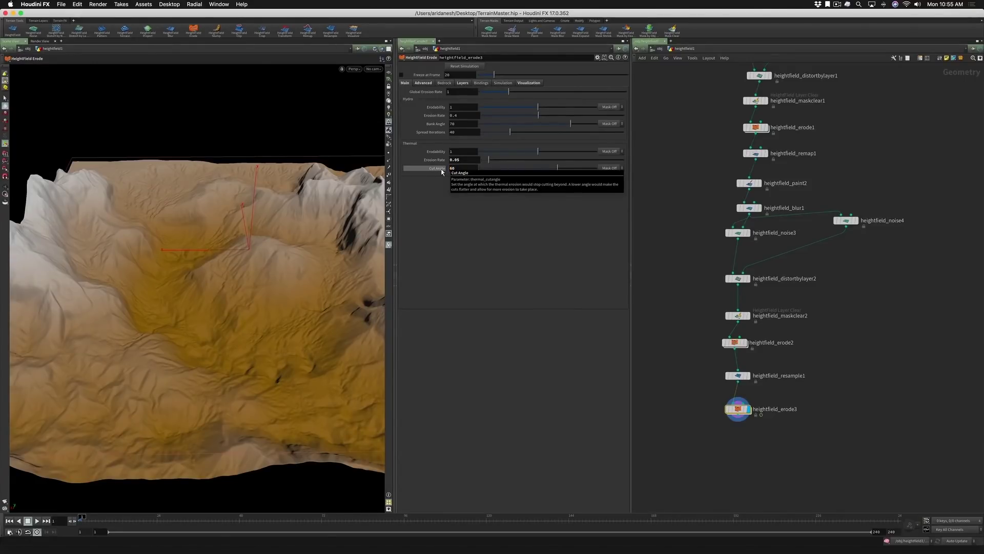
Step: Set the thermal Cut Angle of heightfield_erode3 to 50 and play the erosion simulation before returning to the first frame
{"action": "left_click_drag", "start_coordinate": [456, 168], "coordinate": [445, 171]}
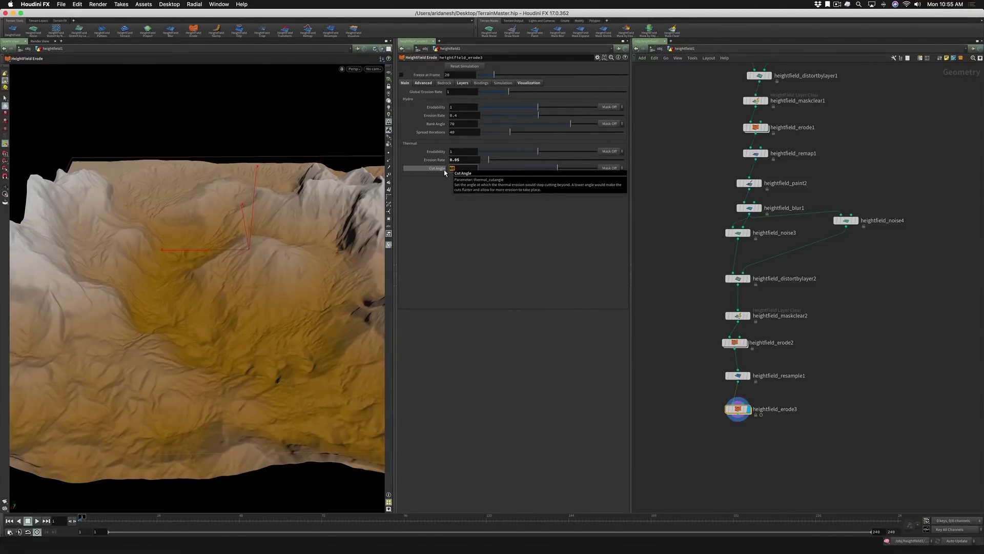
{"action": "type", "text": "50"}
{"action": "key", "text": "Return"}
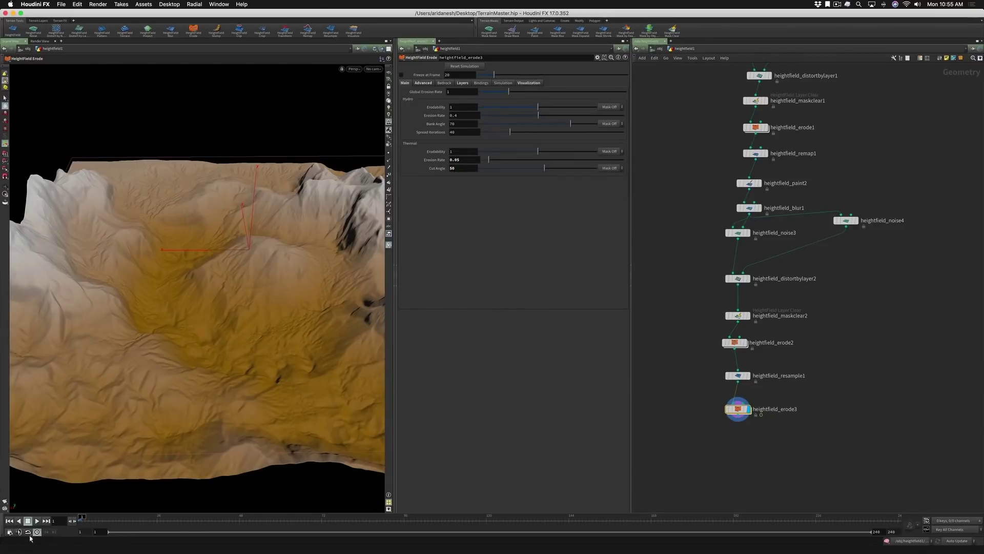
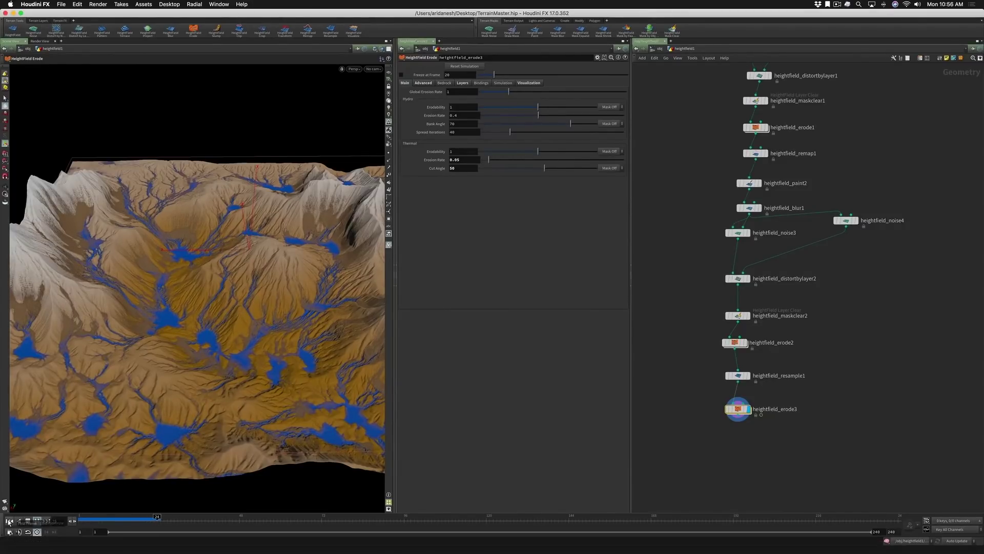
{"action": "left_click", "coordinate": [9, 521]}
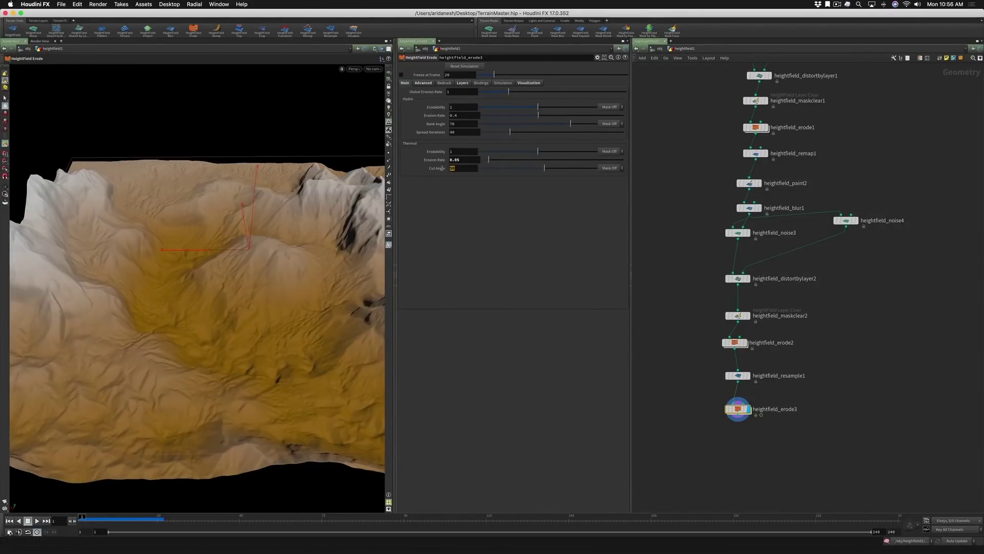
Step: Lower the thermal Cut Angle to 30, play the erosion simulation to inspect the slopes, and return to the first frame
{"action": "mouse_move", "coordinate": [440, 170]}
{"action": "key", "text": "Return"}
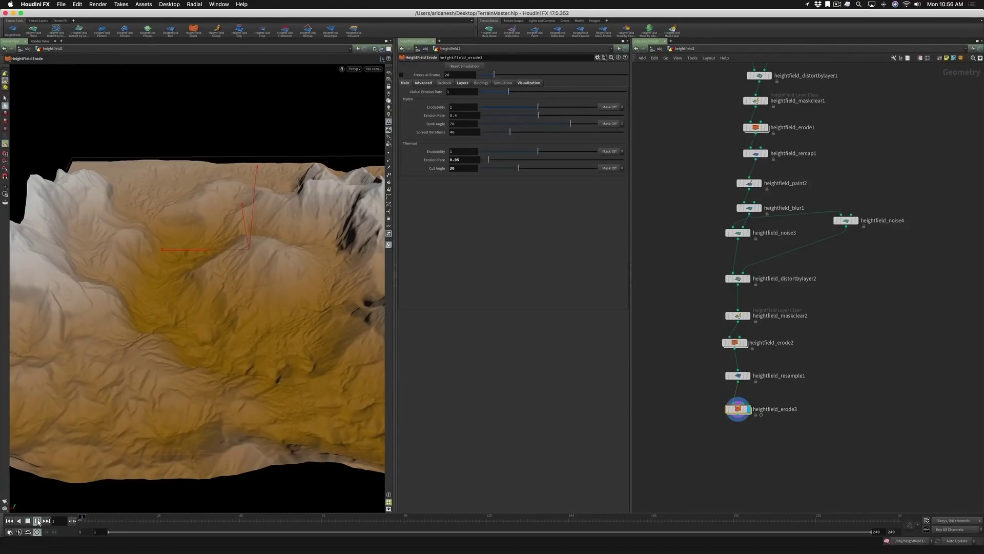
{"action": "left_click", "coordinate": [38, 521]}
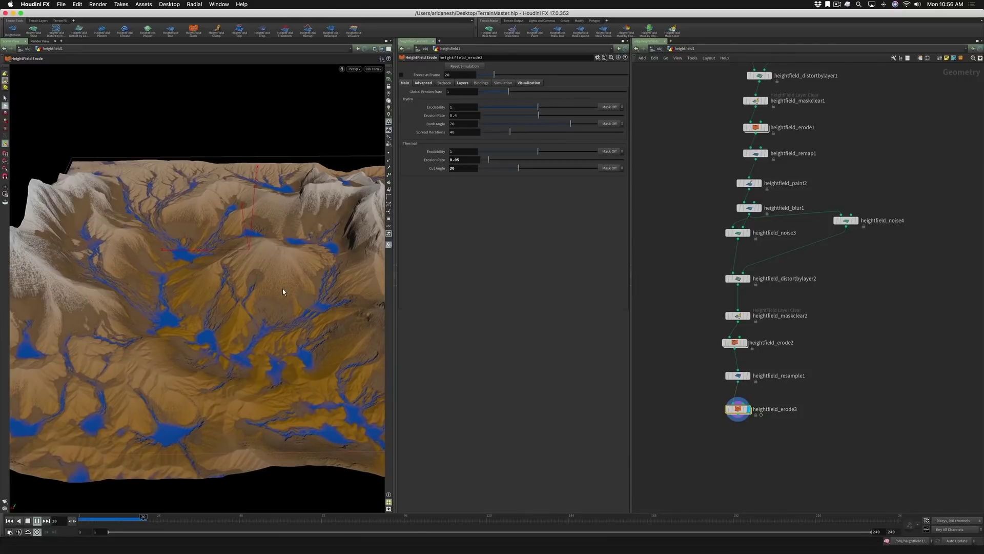
{"action": "right_click_drag", "start_coordinate": [262, 298], "coordinate": [239, 306]}
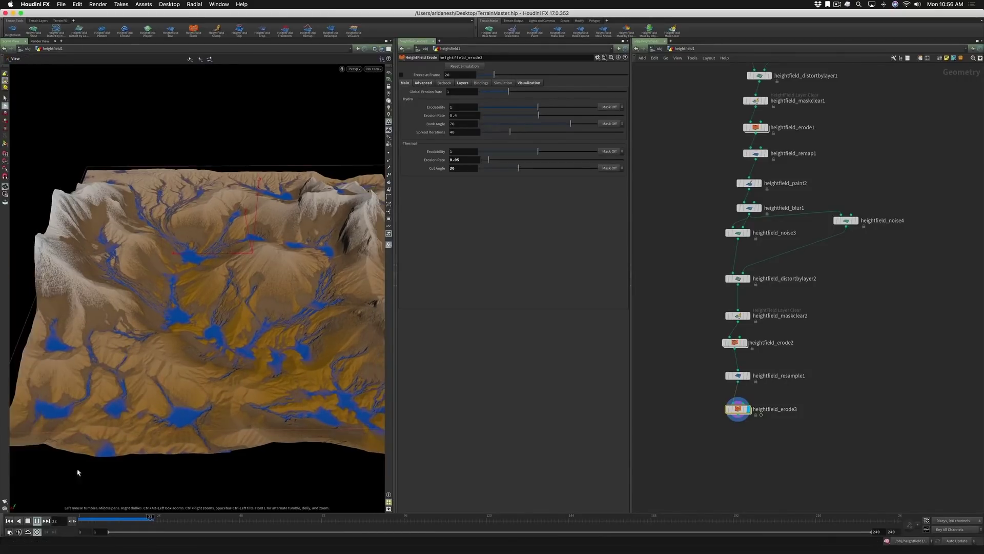
{"action": "left_click", "coordinate": [27, 521]}
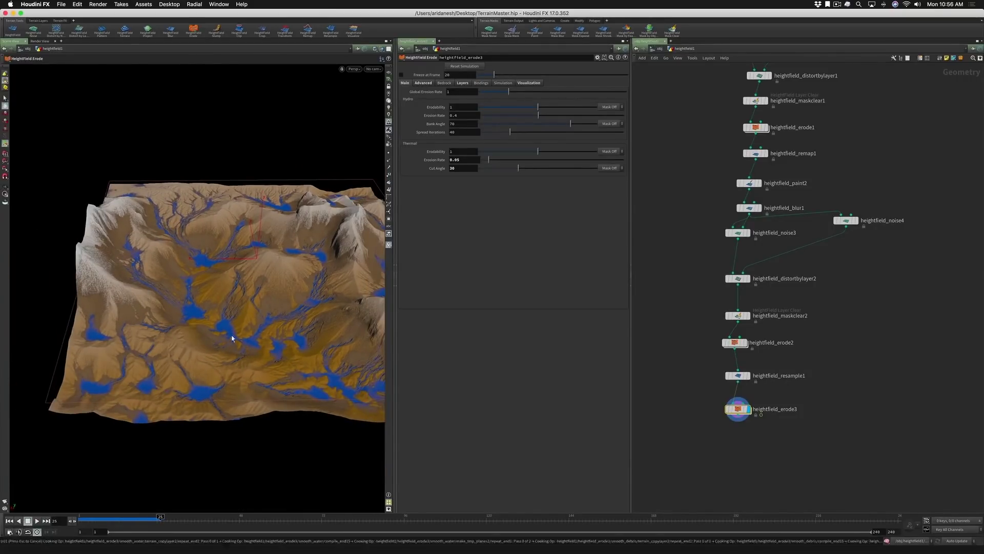
{"action": "key", "text": "Escape"}
{"action": "left_click_drag", "start_coordinate": [239, 325], "coordinate": [292, 264]}
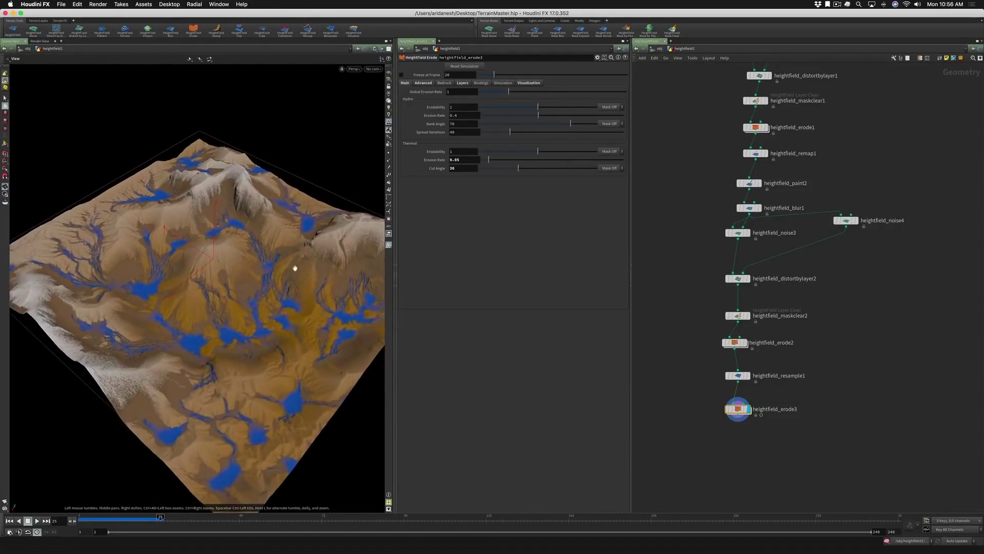
{"action": "right_click_drag", "start_coordinate": [292, 264], "coordinate": [367, 244]}
{"action": "left_click_drag", "start_coordinate": [367, 244], "coordinate": [236, 276]}
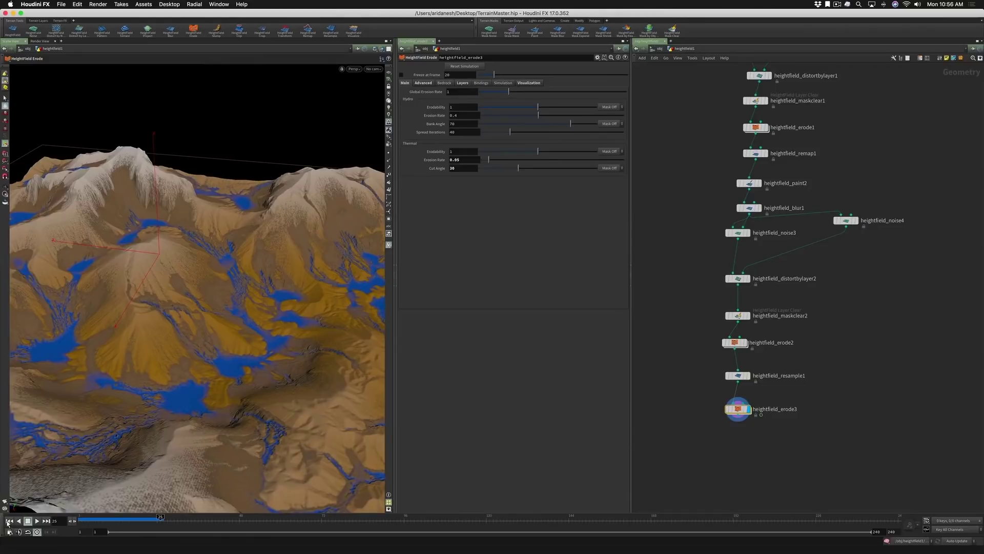
{"action": "left_click", "coordinate": [9, 521]}
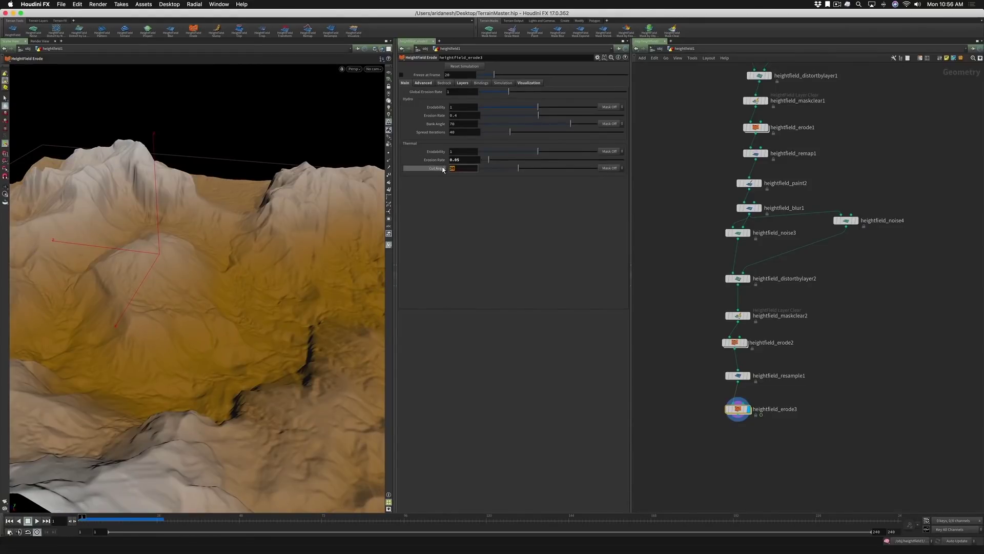
Step: Set the thermal Cut Angle to 40, replay the erosion simulation to check the slopes, and rewind it
{"action": "key", "text": "Return"}
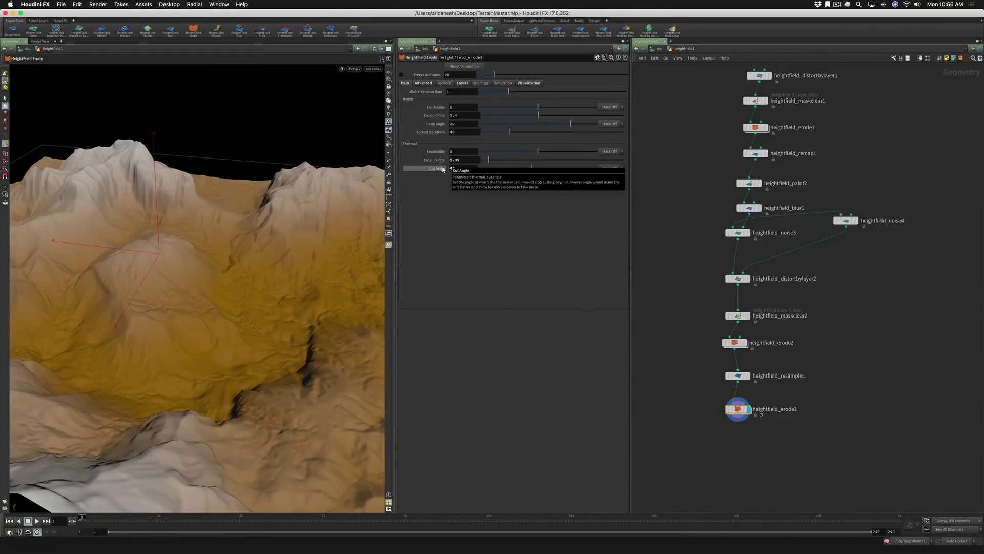
{"action": "left_click_drag", "start_coordinate": [376, 255], "coordinate": [151, 435], "text": "alt"}
{"action": "left_click", "coordinate": [36, 521]}
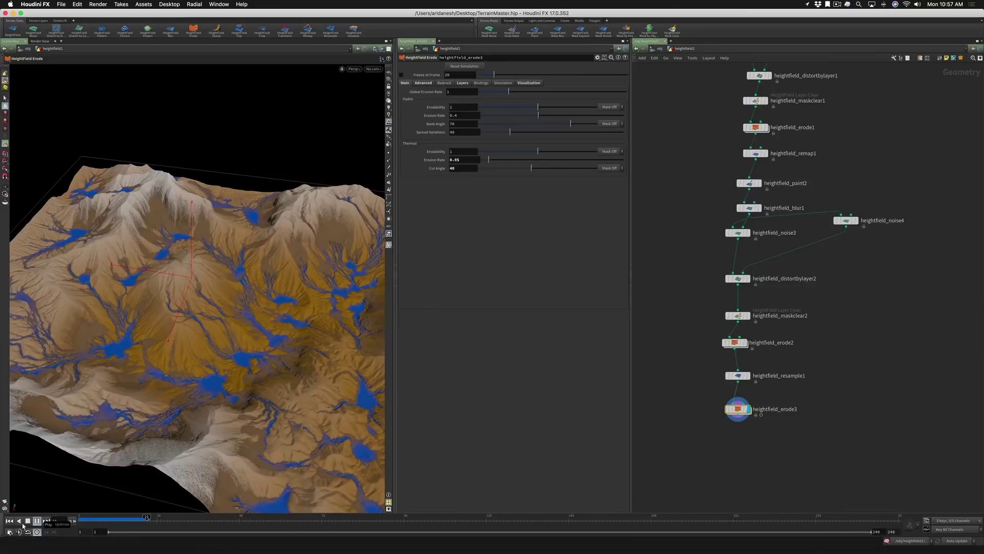
{"action": "left_click", "coordinate": [28, 520]}
{"action": "left_click_drag", "start_coordinate": [296, 358], "coordinate": [228, 363]}
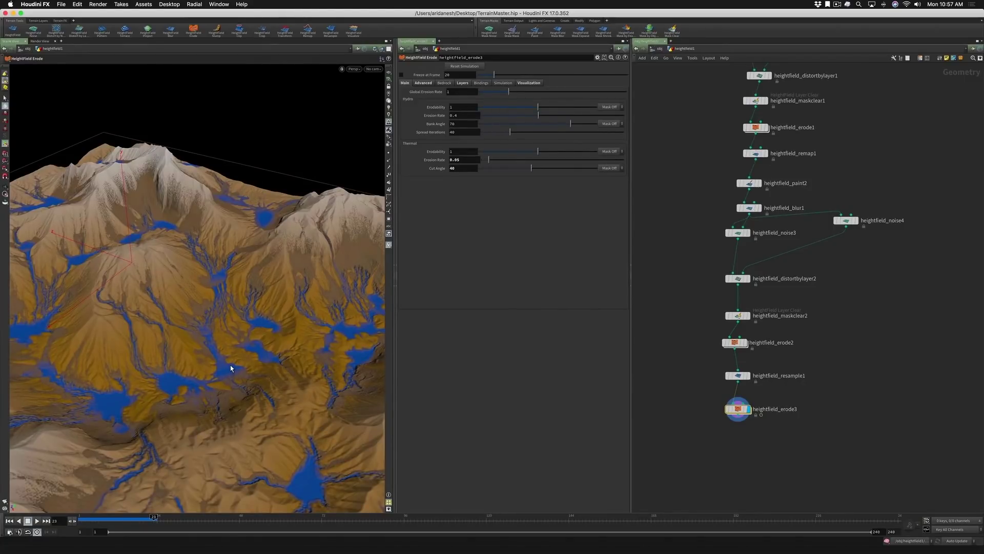
{"action": "left_click", "coordinate": [9, 522]}
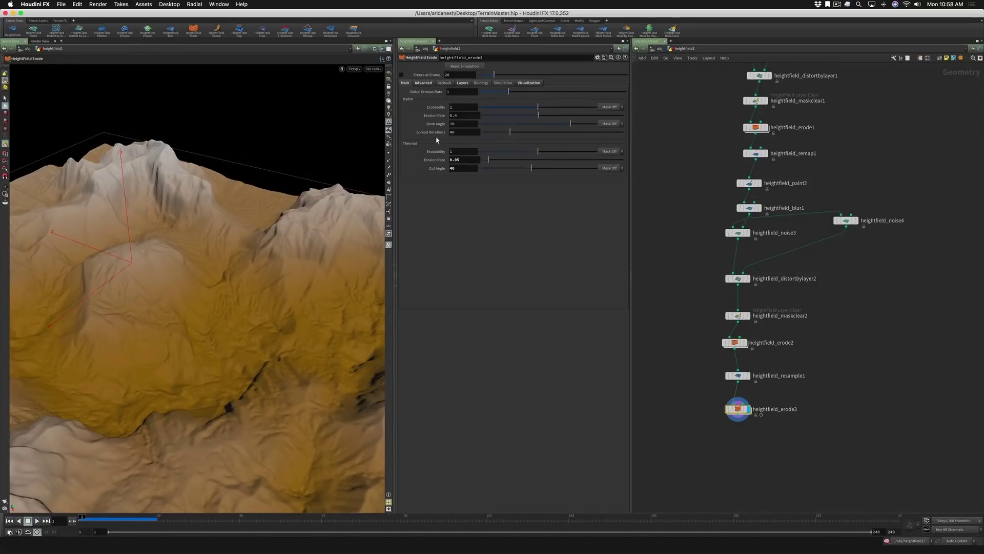
Step: Turn on masking for the hydro erosion Grid Bias in the advanced erosion settings and create a paint mask for it
{"action": "left_click", "coordinate": [424, 82]}
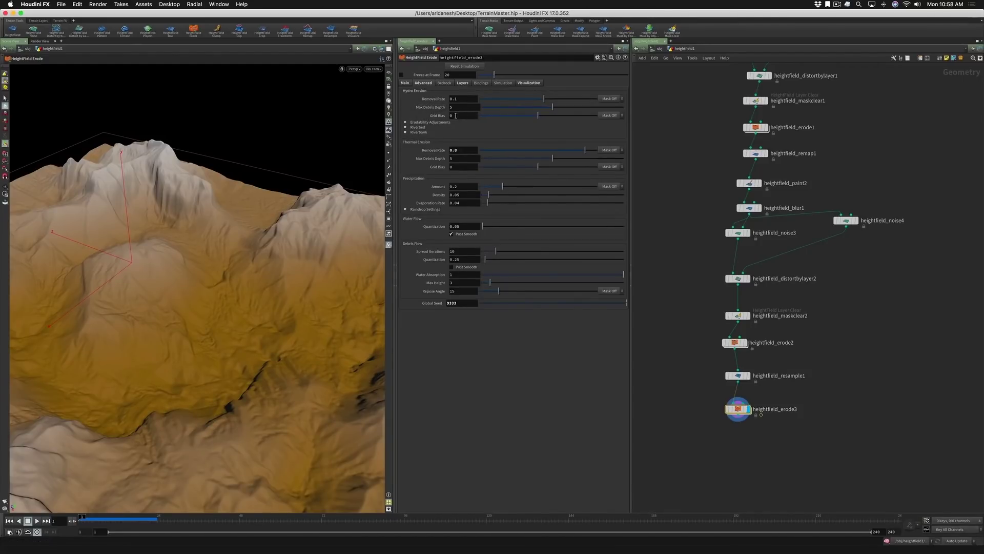
{"action": "mouse_move", "coordinate": [435, 115]}
{"action": "left_click", "coordinate": [608, 118]}
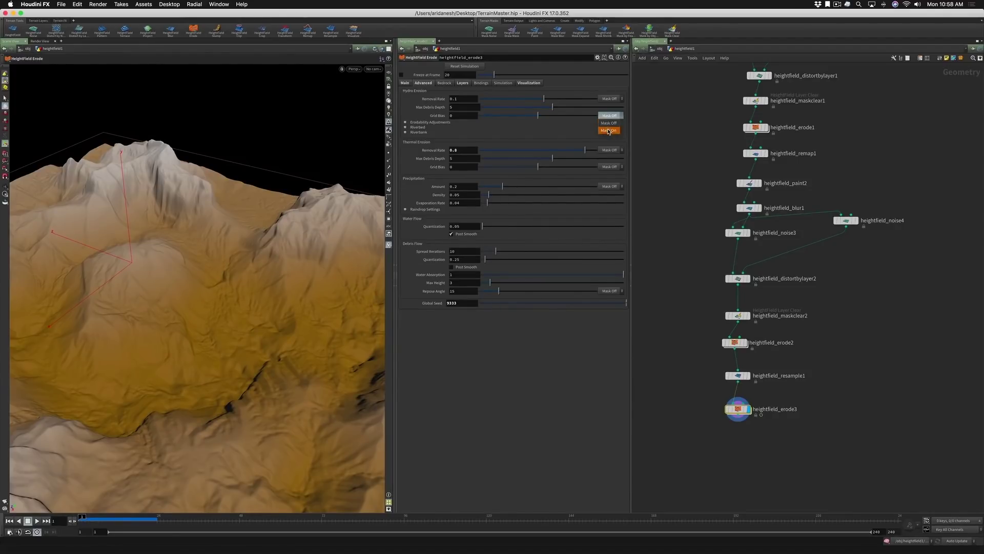
{"action": "left_click", "coordinate": [608, 131]}
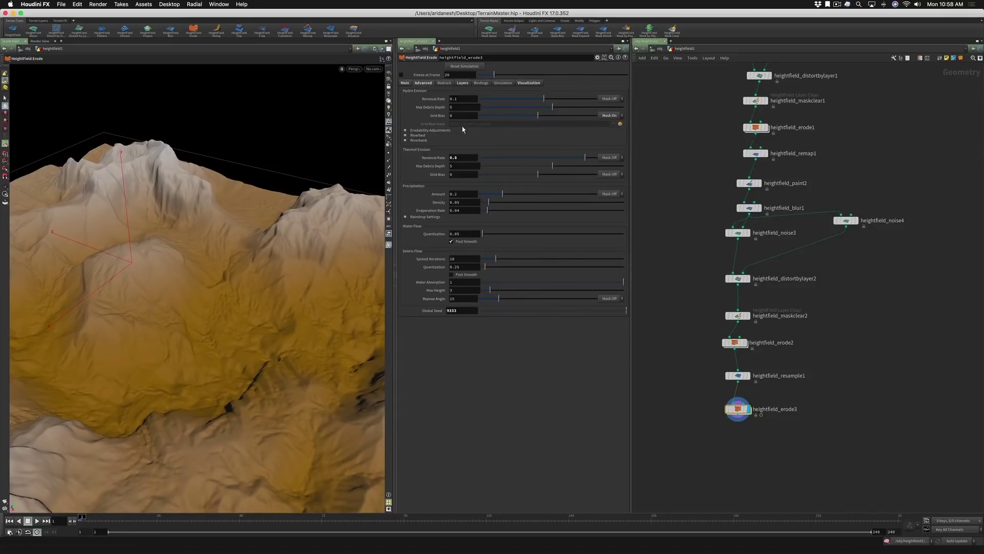
{"action": "left_click", "coordinate": [620, 125]}
Step: Move heightfield_erode3 further below mask_paint and review the layer settings of the create_hydrogridbiasmask and mask_paint nodes
{"action": "left_click_drag", "start_coordinate": [696, 358], "coordinate": [697, 412]}
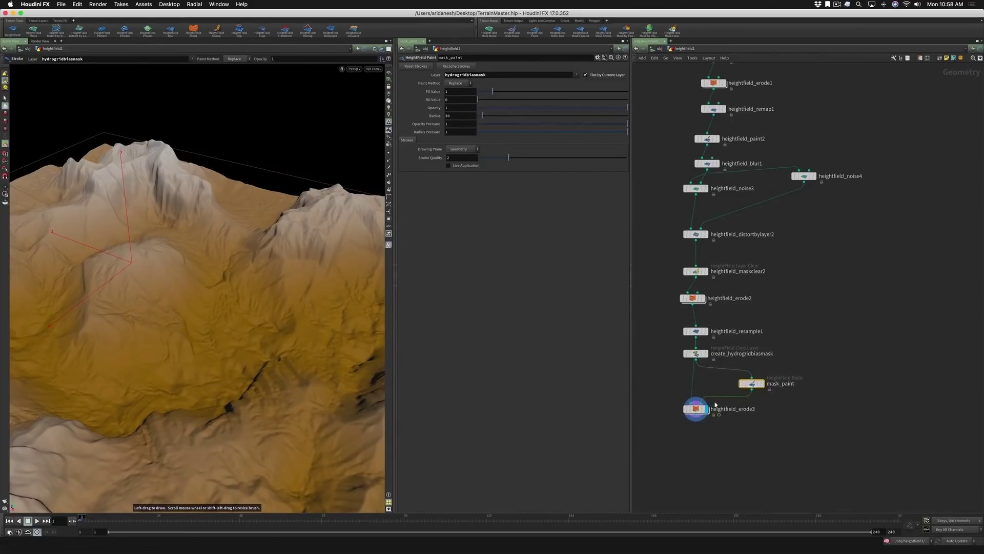
{"action": "left_click_drag", "start_coordinate": [688, 417], "coordinate": [688, 434]}
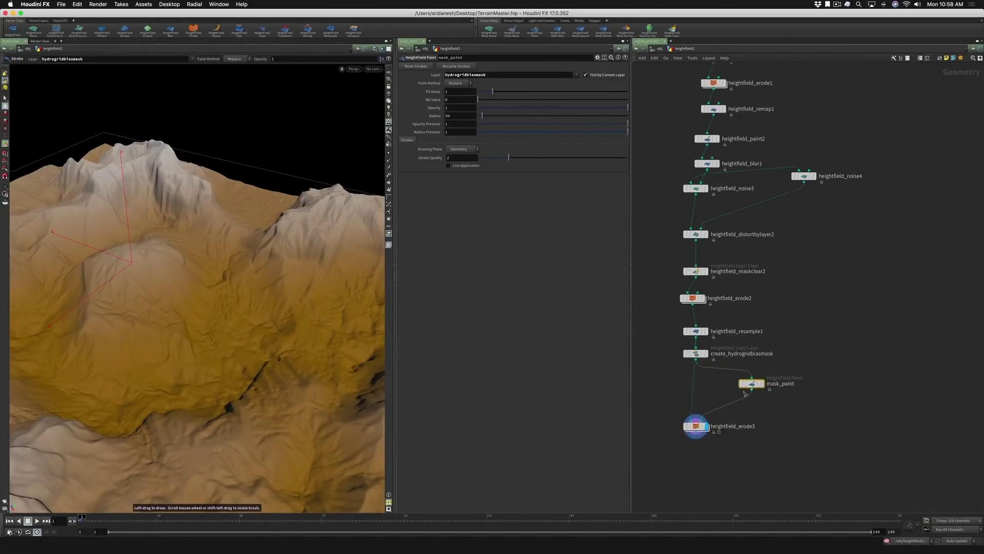
{"action": "mouse_move", "coordinate": [753, 385]}
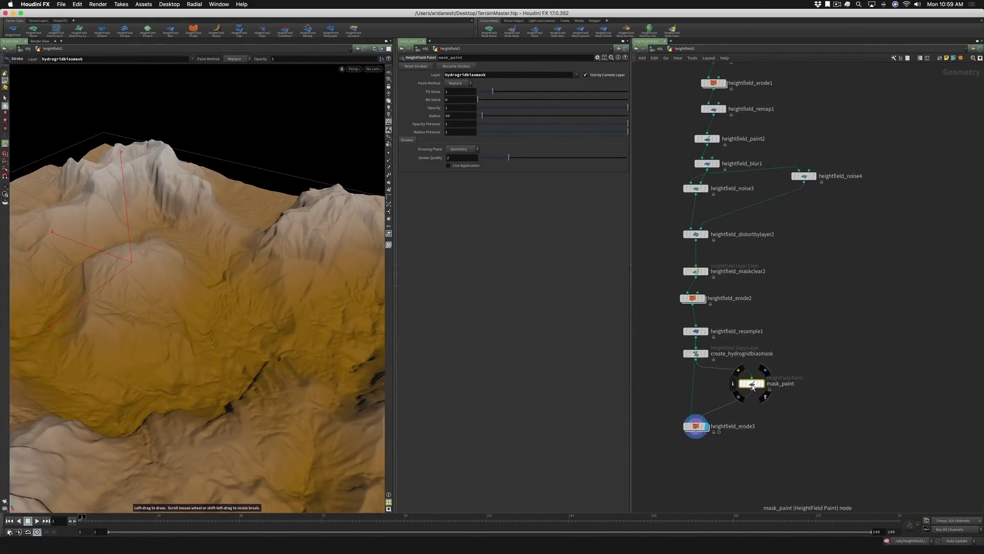
{"action": "left_click", "coordinate": [696, 354]}
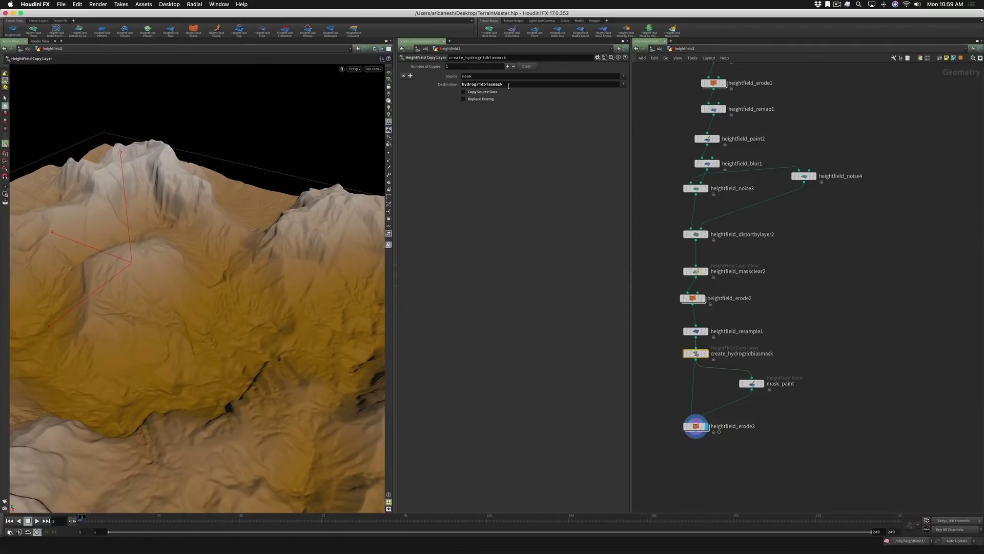
{"action": "left_click", "coordinate": [757, 388]}
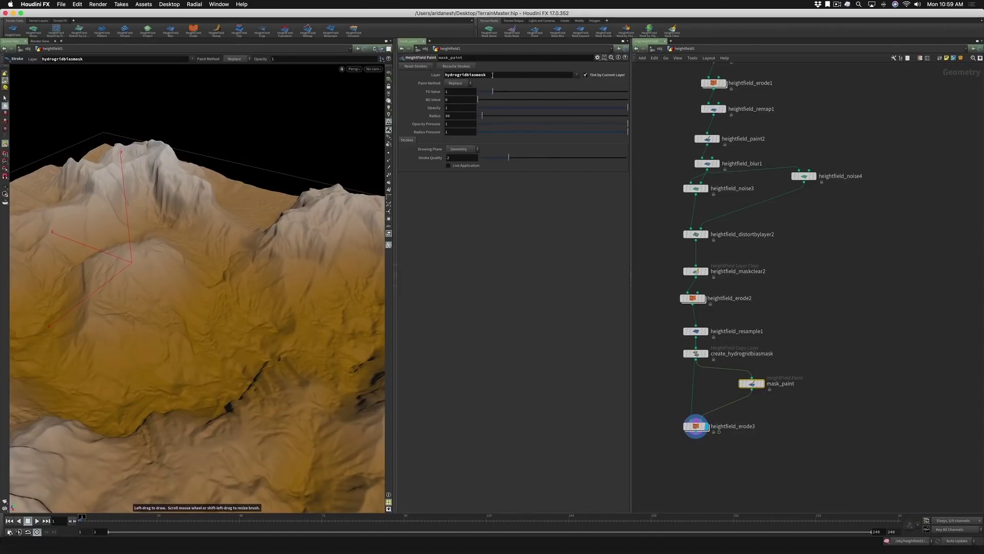
{"action": "left_click", "coordinate": [696, 426]}
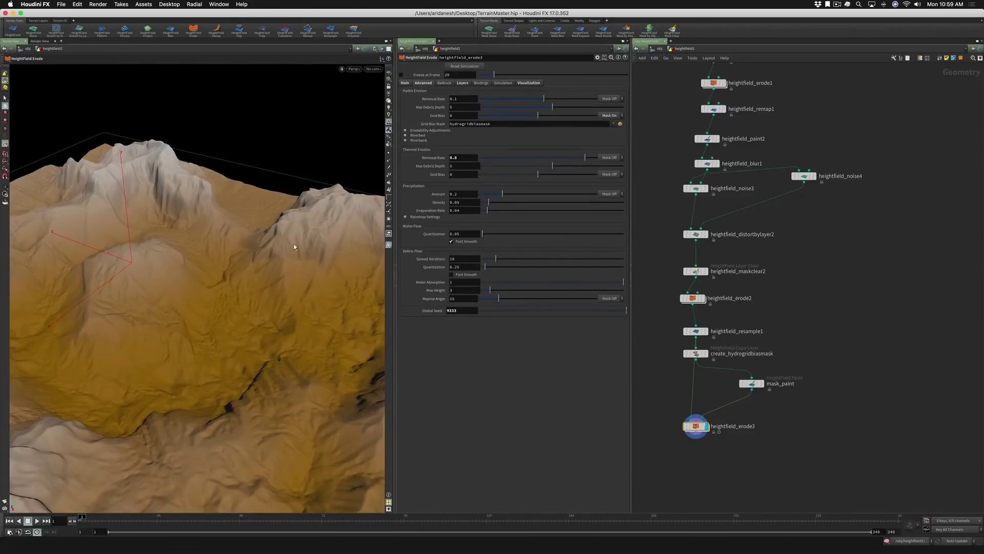
Step: Paint the hydrogridbiasmask layer over the central hill and the neighbouring hill, using mask_paint with a brush radius of about 97
{"action": "left_click", "coordinate": [752, 384]}
{"action": "key", "text": "Escape"}
{"action": "mouse_move", "coordinate": [273, 282]}
{"action": "left_mouse_down"}
{"action": "mouse_move", "coordinate": [231, 282]}
{"action": "mouse_move", "coordinate": [202, 264]}
{"action": "mouse_move", "coordinate": [218, 265]}
{"action": "mouse_move", "coordinate": [190, 286]}
{"action": "left_mouse_up"}
{"action": "key", "text": "Return"}
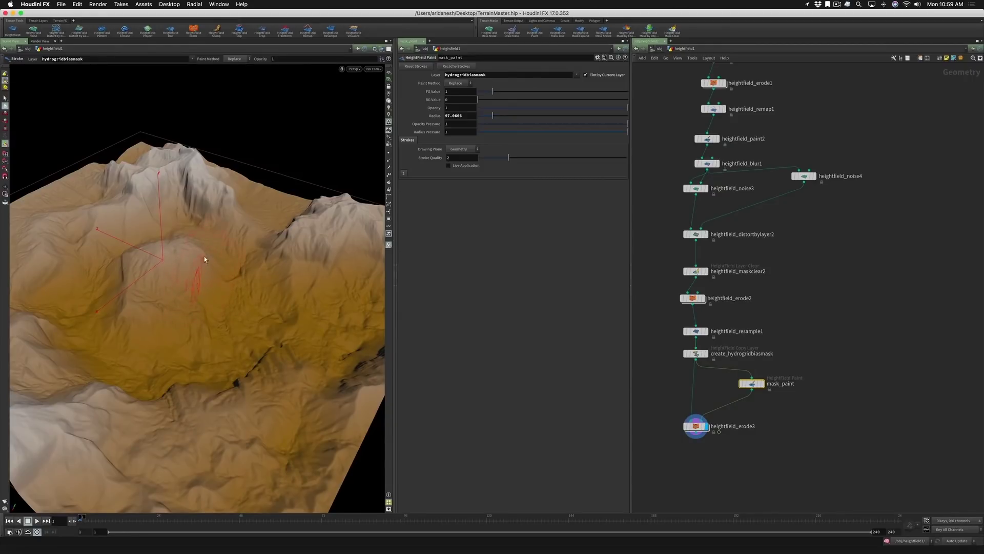
{"action": "left_click", "coordinate": [762, 384]}
{"action": "mouse_move", "coordinate": [182, 257]}
{"action": "left_mouse_down"}
{"action": "mouse_move", "coordinate": [161, 310]}
{"action": "mouse_move", "coordinate": [177, 328]}
{"action": "mouse_move", "coordinate": [200, 326]}
{"action": "left_mouse_up"}
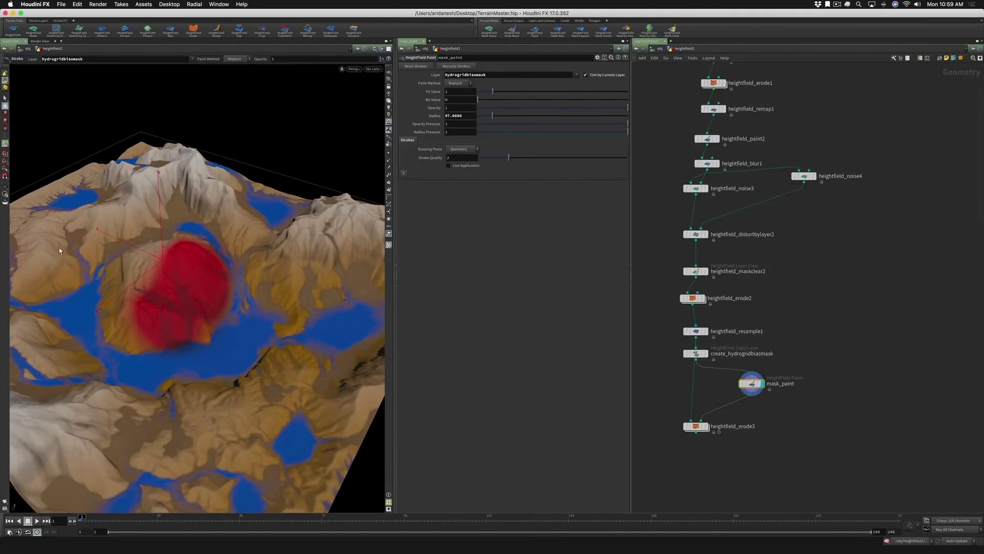
{"action": "mouse_move", "coordinate": [60, 248]}
{"action": "left_mouse_down"}
{"action": "mouse_move", "coordinate": [14, 288]}
{"action": "mouse_move", "coordinate": [46, 289]}
{"action": "left_mouse_up"}
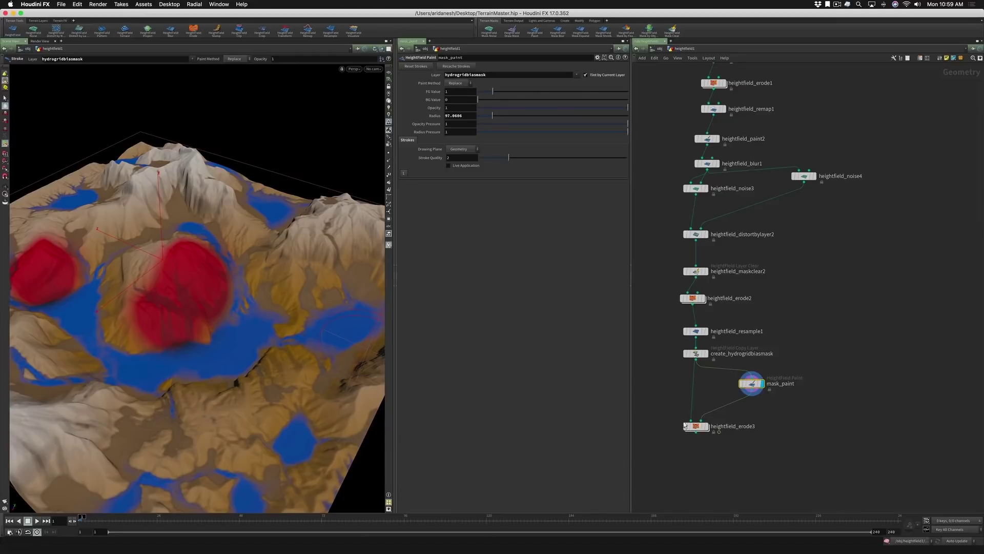
Step: Make room above heightfield_erode3 and insert a HeightField Remap node between mask_paint and the erode node
{"action": "left_click_drag", "start_coordinate": [685, 425], "coordinate": [686, 439]}
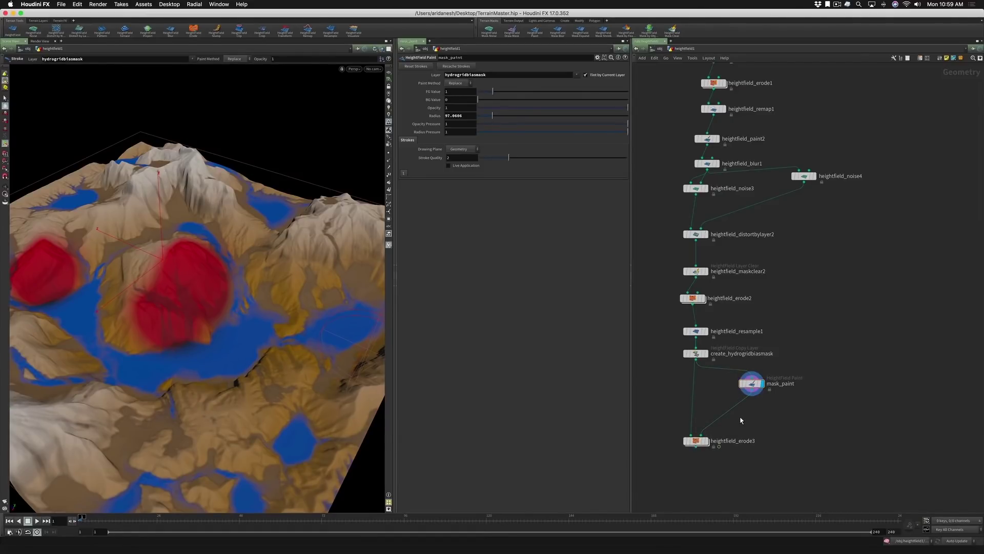
{"action": "key", "text": "Tab"}
{"action": "type", "text": "hf remap"}
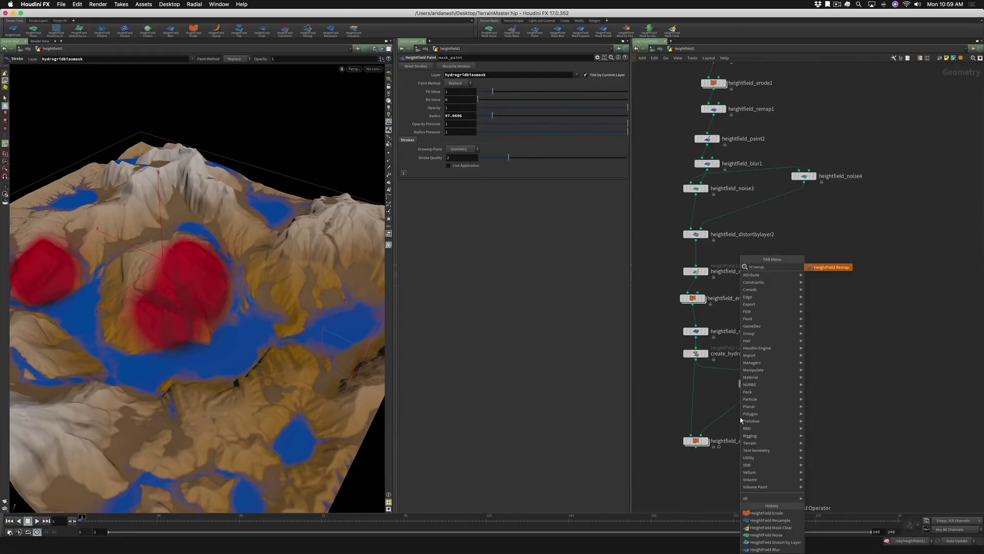
{"action": "key", "text": "Return"}
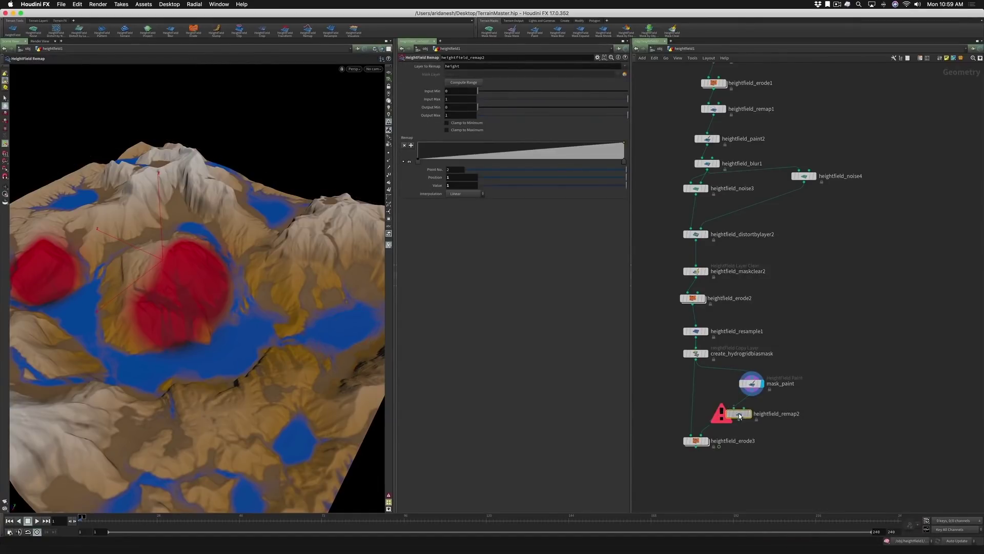
{"action": "left_click", "coordinate": [737, 410]}
Step: Copy the layer name hydrogridbiasmask from mask_paint into the remap node's Layer to Remap, and set its Output Max to -1
{"action": "left_click", "coordinate": [750, 385]}
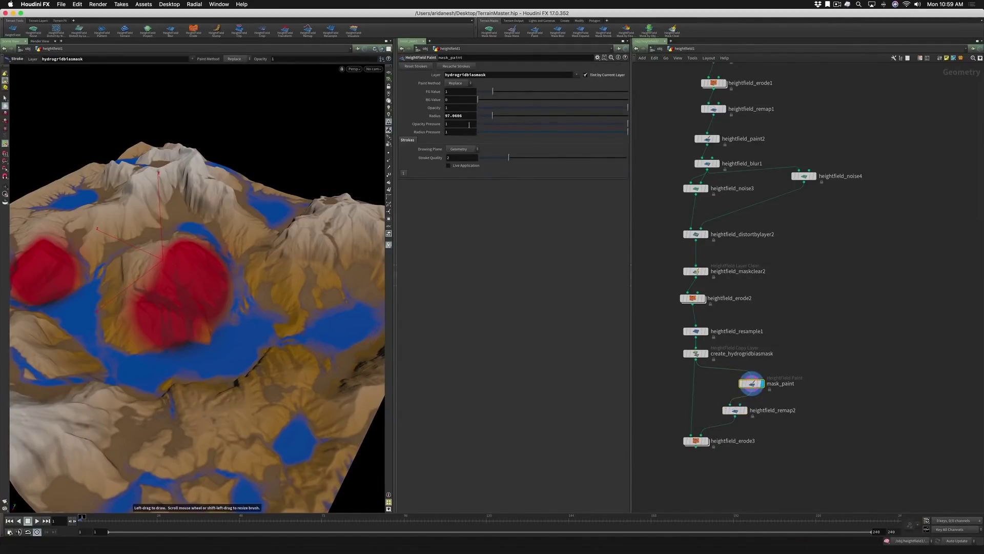
{"action": "left_click_drag", "start_coordinate": [491, 75], "coordinate": [416, 82]}
{"action": "key", "text": "super+c"}
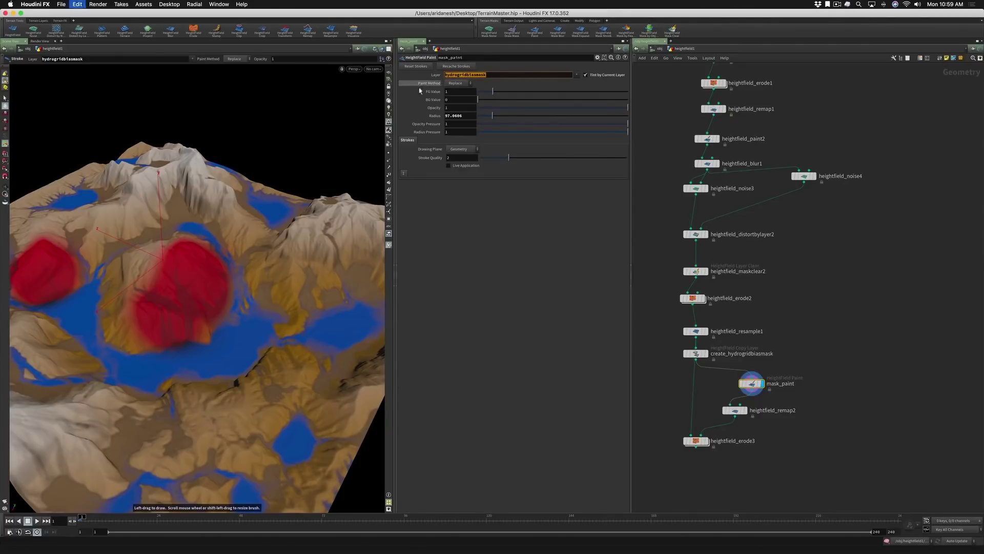
{"action": "left_click", "coordinate": [734, 410]}
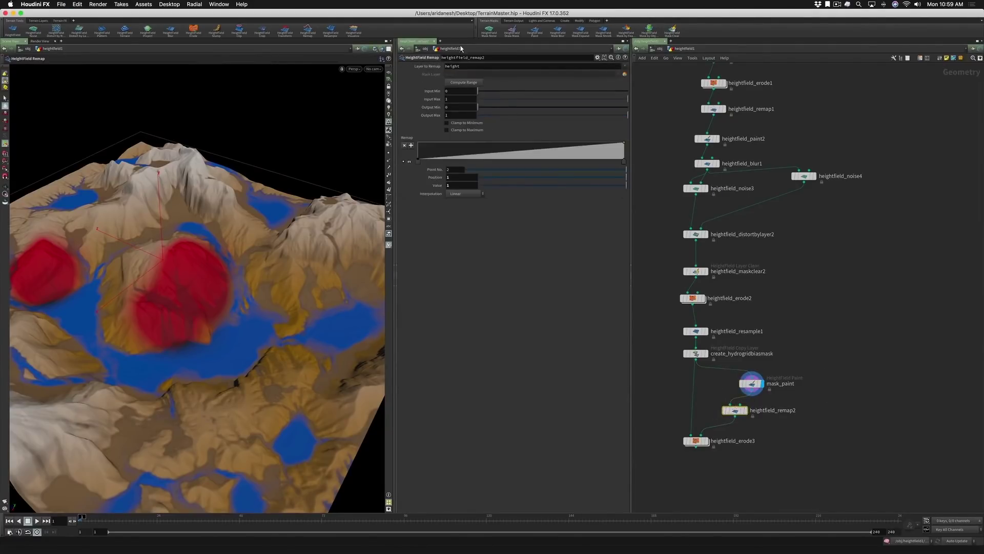
{"action": "double_click", "coordinate": [476, 68]}
{"action": "key", "text": "super+v"}
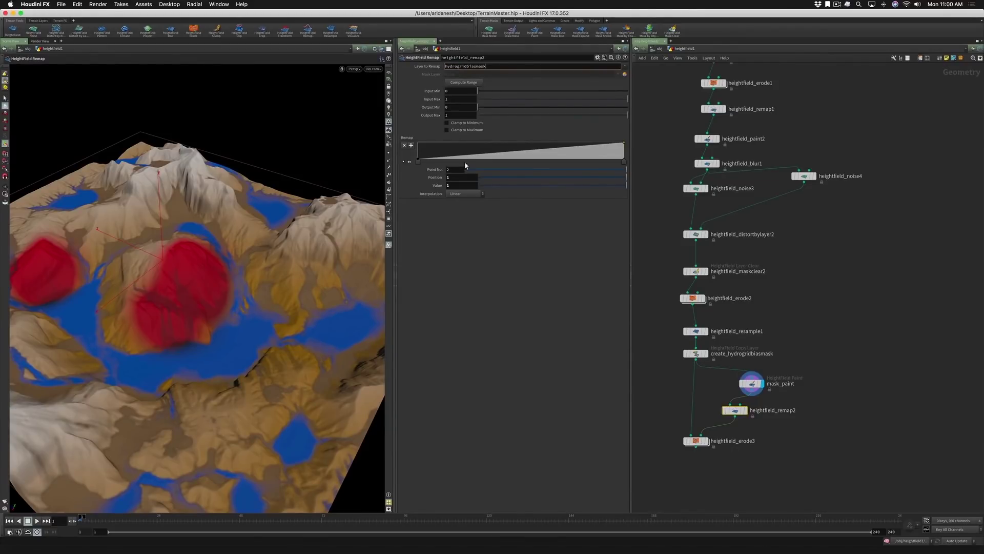
{"action": "key", "text": "Return"}
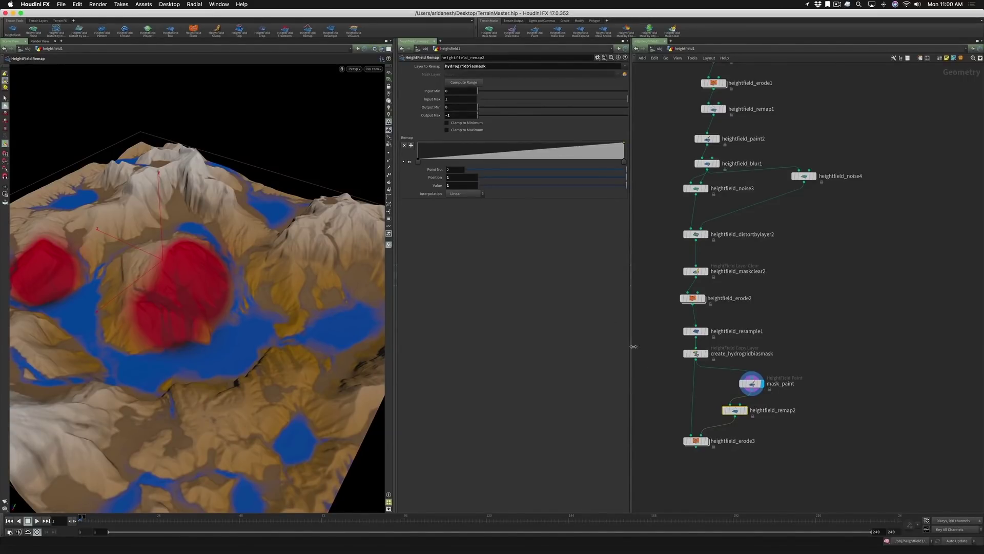
Step: Display heightfield_erode3, run its erosion simulation to frame 24, stop it and inspect the hills from a lower angle
{"action": "key", "text": "r"}
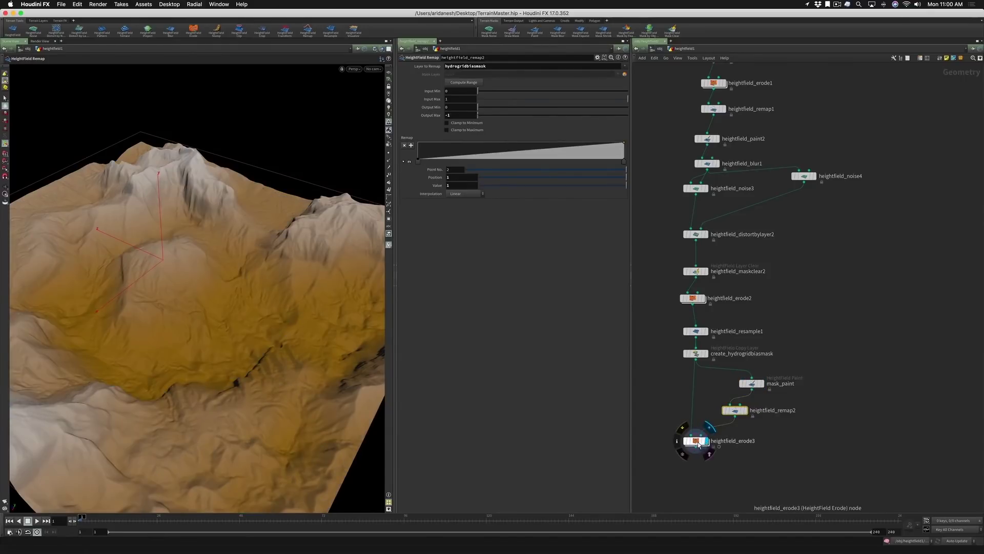
{"action": "left_click", "coordinate": [698, 442]}
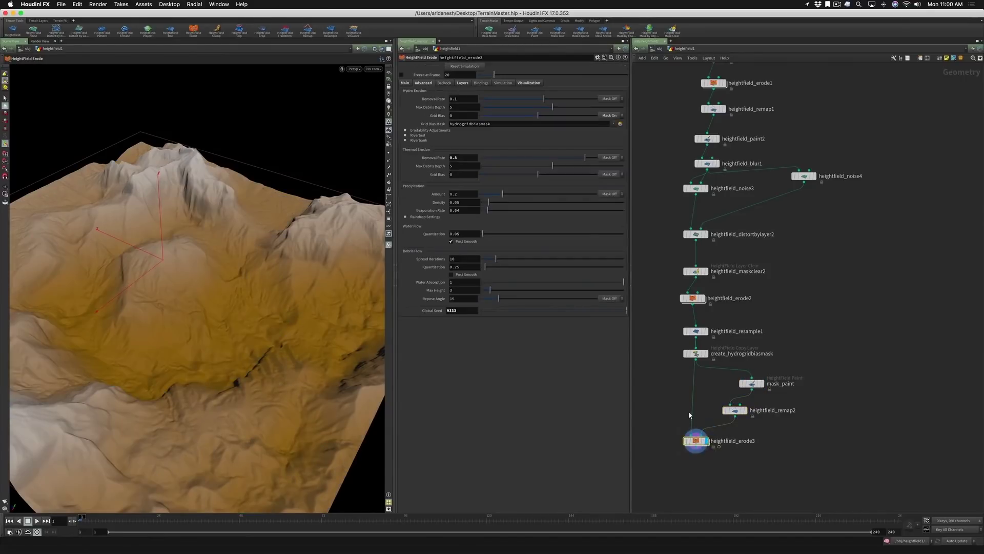
{"action": "left_click", "coordinate": [36, 521]}
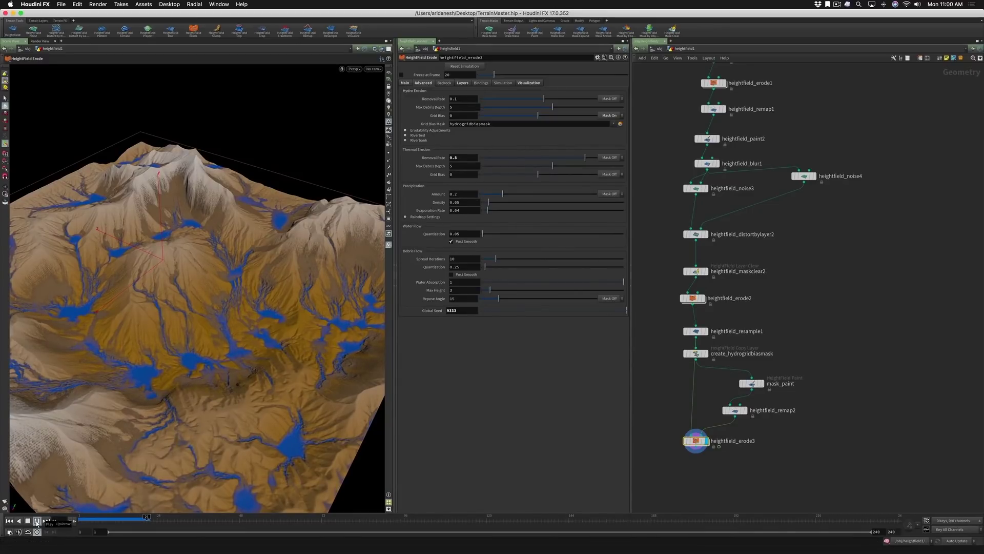
{"action": "left_click", "coordinate": [37, 521]}
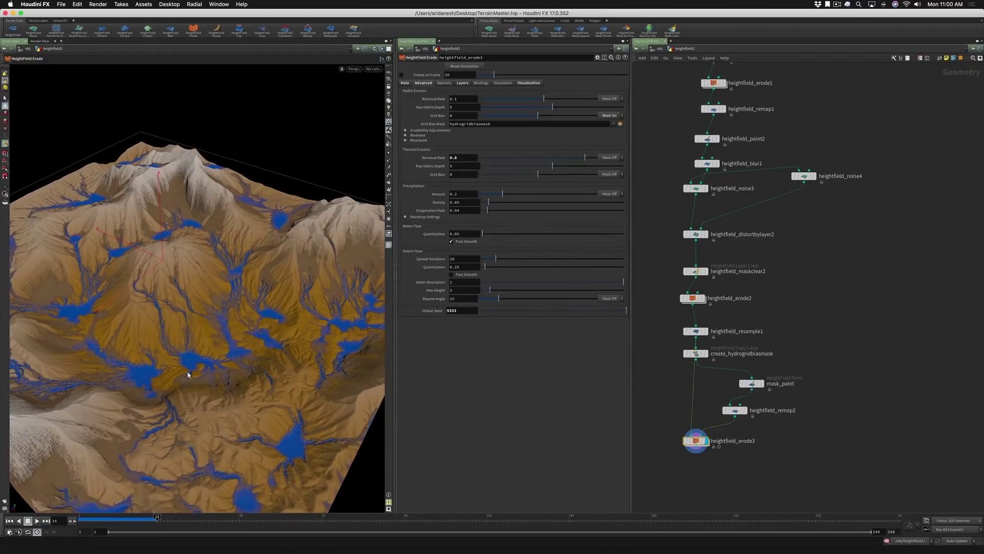
{"action": "key", "text": "Escape"}
{"action": "left_click_drag", "start_coordinate": [220, 345], "coordinate": [314, 315]}
{"action": "left_click_drag", "start_coordinate": [94, 296], "coordinate": [189, 308]}
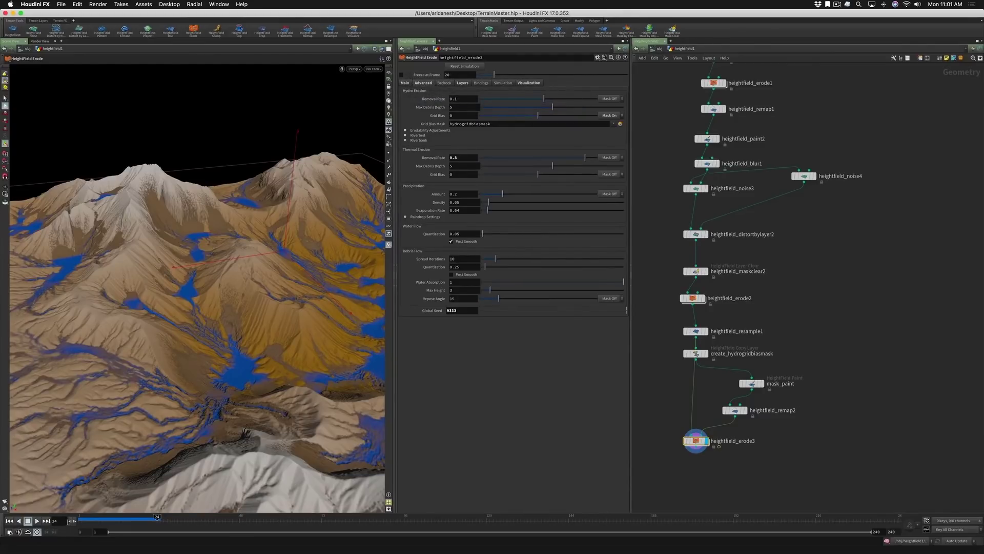
Step: Advance to frame 25 and freeze heightfield_erode3 at frame 25
{"action": "left_click", "coordinate": [75, 521]}
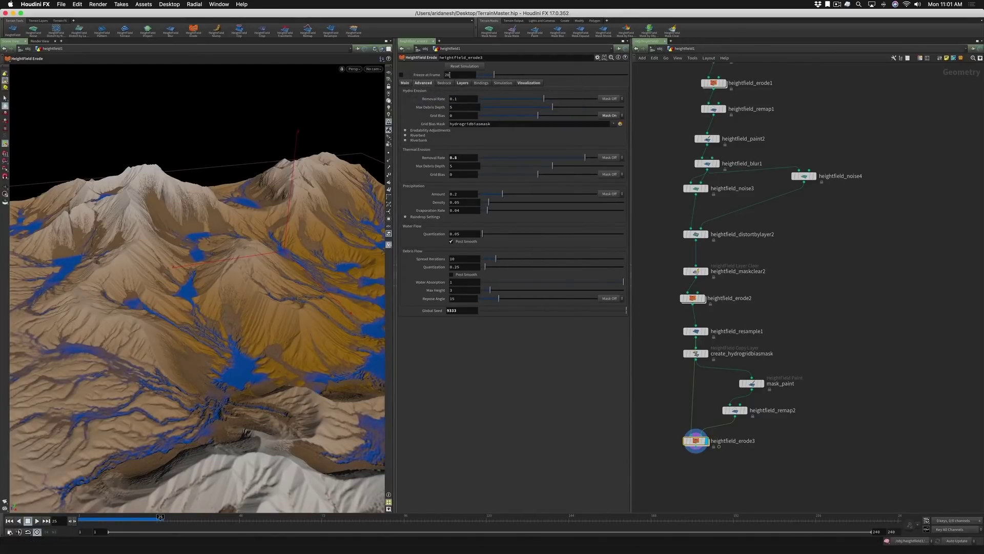
{"action": "double_click", "coordinate": [452, 75]}
{"action": "type", "text": "25"}
{"action": "key", "text": "Return"}
{"action": "left_click", "coordinate": [401, 75]}
{"action": "left_click_drag", "start_coordinate": [278, 252], "coordinate": [199, 283]}
{"action": "left_click_drag", "start_coordinate": [255, 306], "coordinate": [279, 282]}
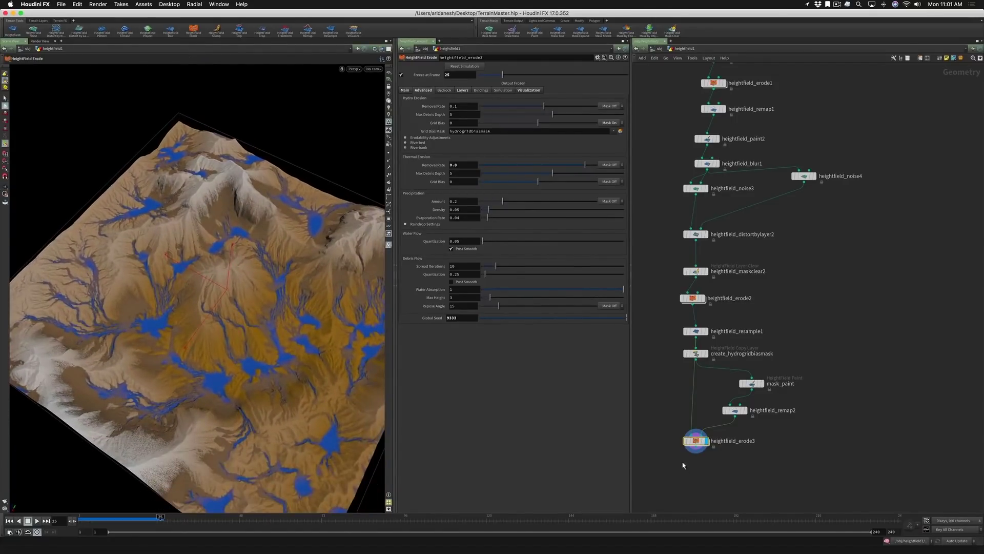
Step: Add a HeightField Resample node below heightfield_erode3 and wire it to the erode node's output
{"action": "key", "text": "Tab"}
{"action": "type", "text": "hfres"}
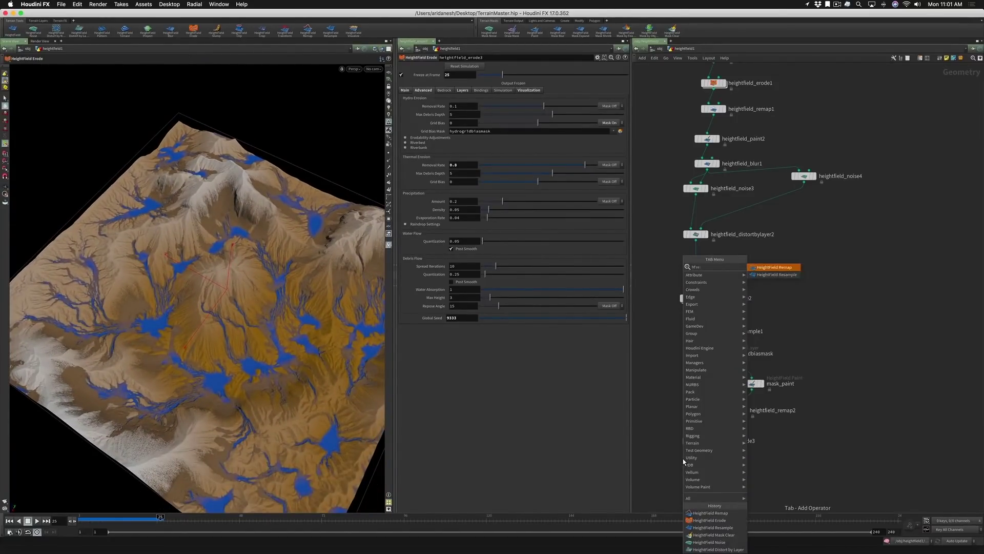
{"action": "key", "text": "Return"}
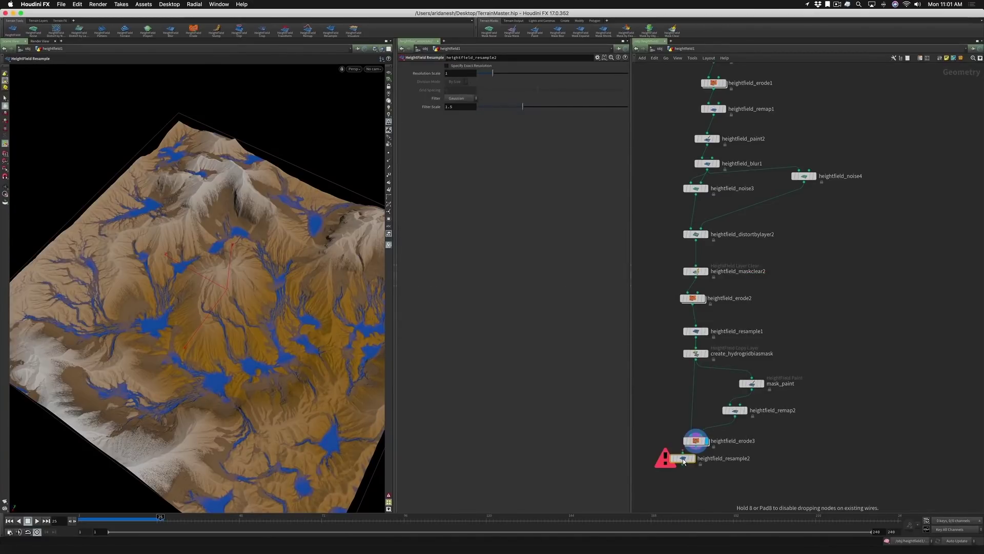
{"action": "left_click", "coordinate": [694, 478]}
{"action": "left_click", "coordinate": [693, 470]}
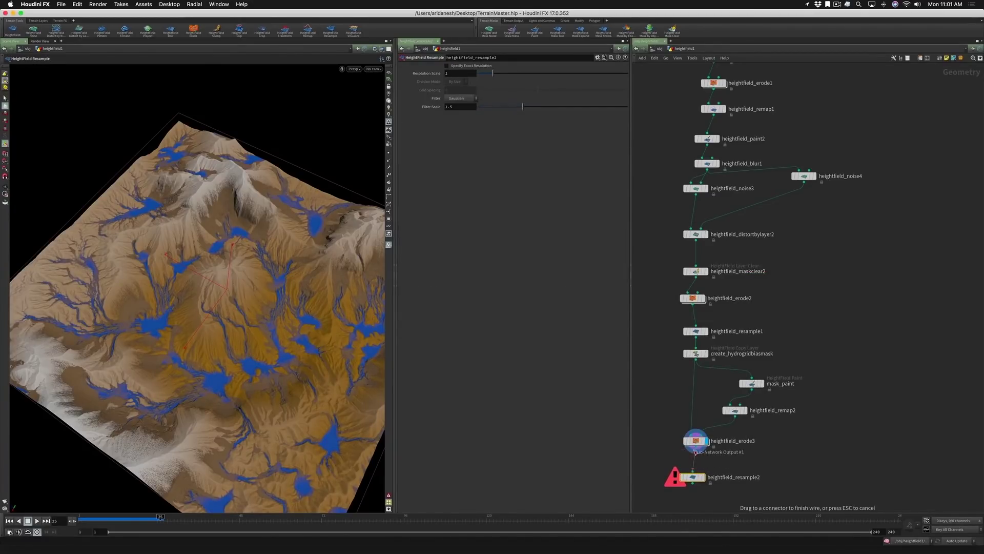
{"action": "left_click", "coordinate": [695, 449]}
Step: Display heightfield_resample2, set its Resolution Scale to 2 and rewind the timeline to the first frame
{"action": "mouse_move", "coordinate": [696, 477]}
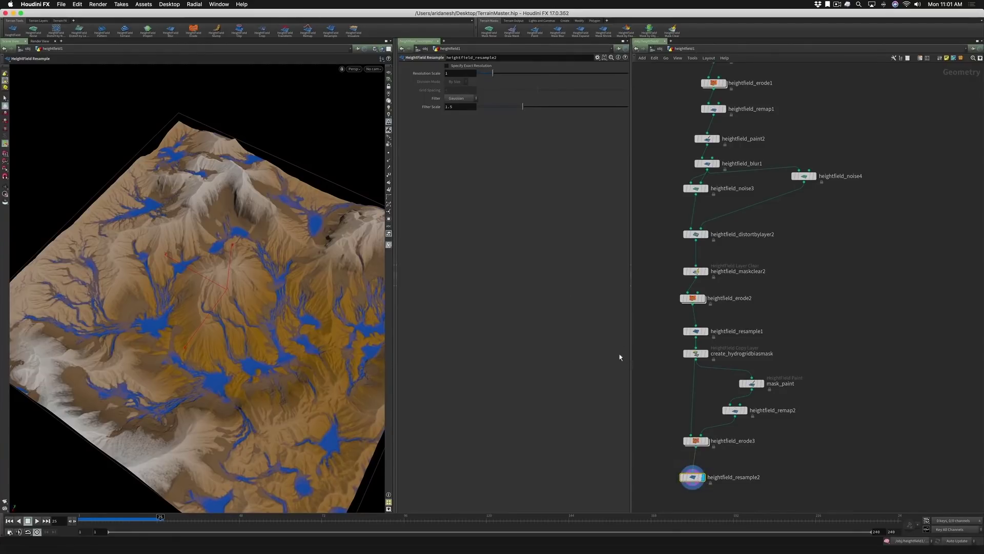
{"action": "left_click", "coordinate": [445, 75]}
{"action": "left_click", "coordinate": [9, 520]}
{"action": "left_click", "coordinate": [693, 478]}
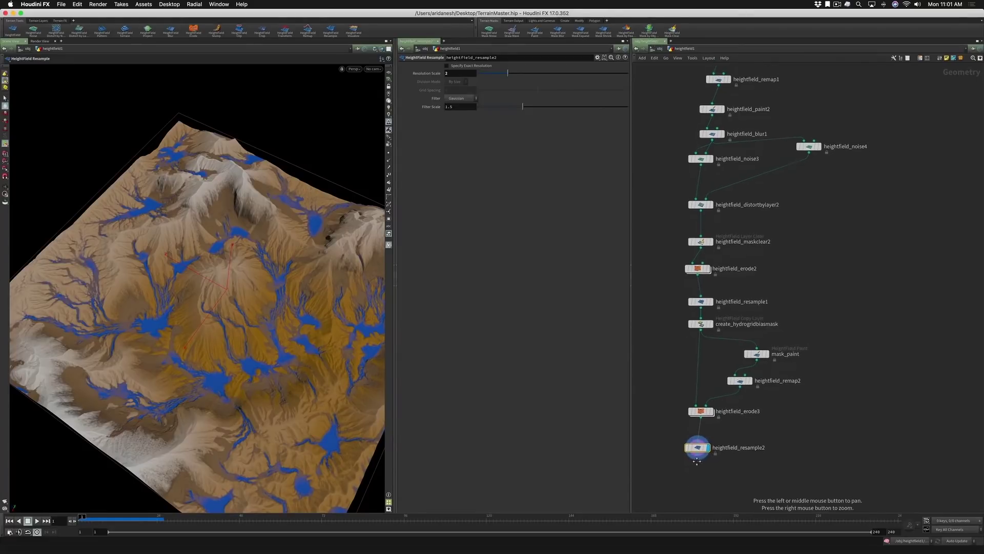
Step: Add a HeightField Erode node below heightfield_resample2, connect it to the resample output and display it
{"action": "key", "text": "Tab"}
{"action": "type", "text": "hf"}
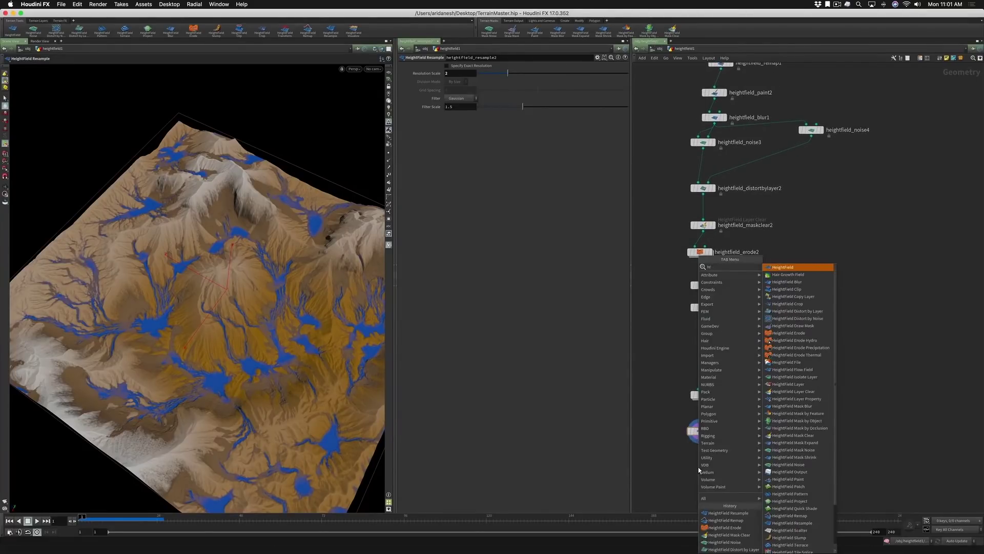
{"action": "type", "text": " erod"}
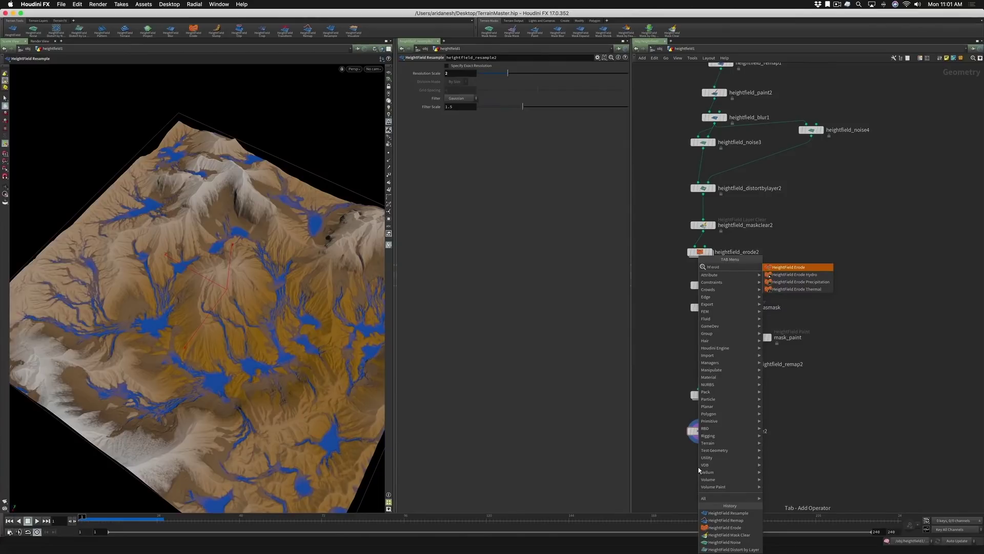
{"action": "key", "text": "Return"}
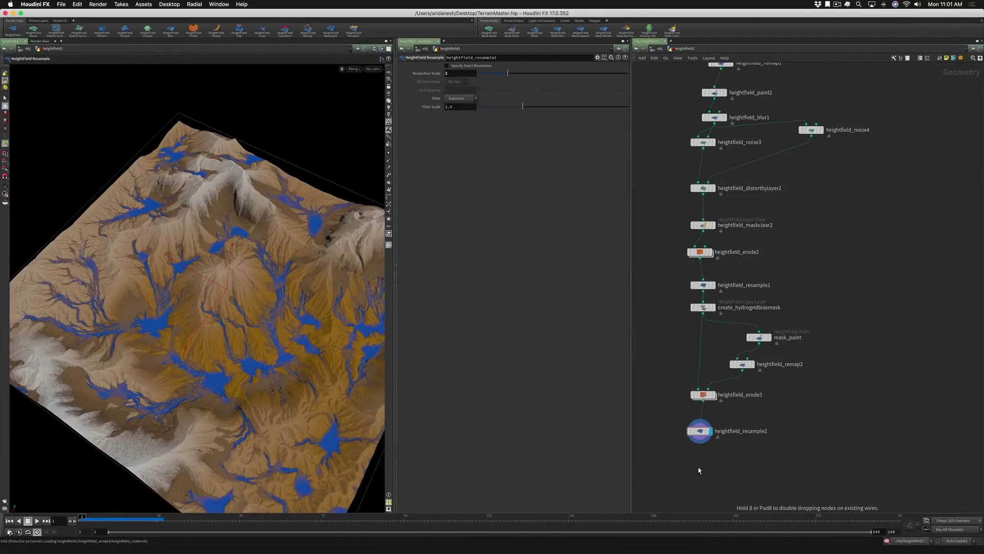
{"action": "left_click", "coordinate": [699, 468]}
{"action": "left_click_drag", "start_coordinate": [695, 459], "coordinate": [700, 436]}
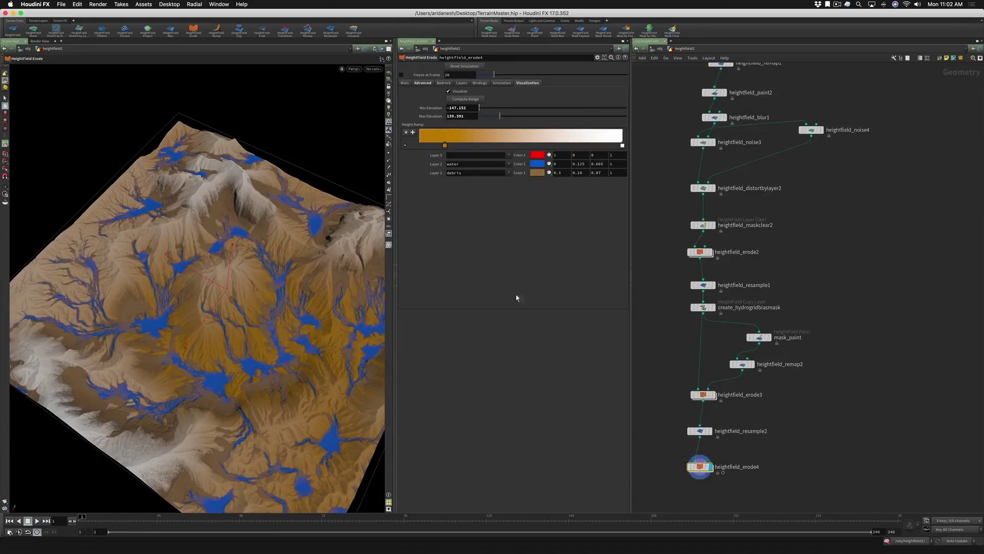
Step: In heightfield_erode4's advanced settings, set the debris flow Repose Angle to 30 and Max Height to 6
{"action": "left_click", "coordinate": [424, 82]}
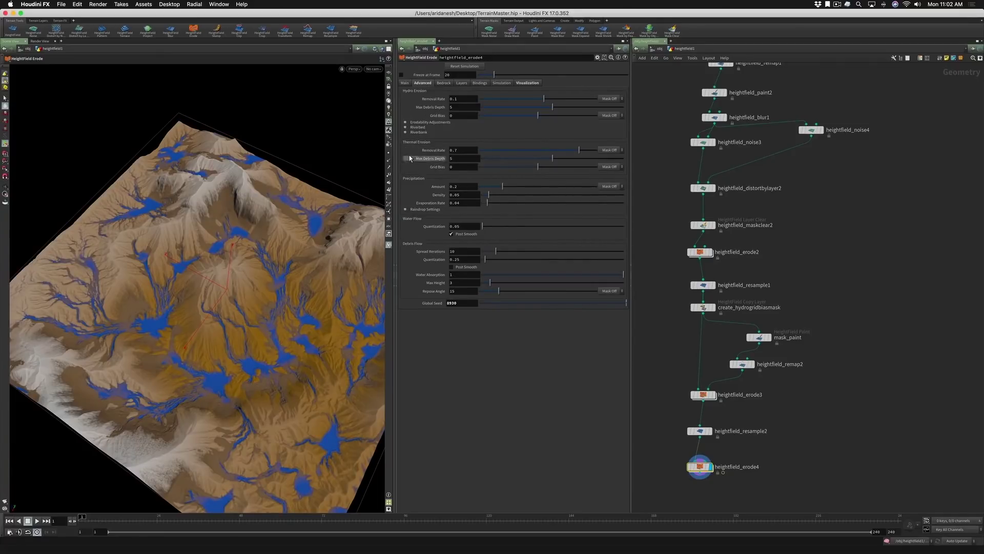
{"action": "left_click", "coordinate": [406, 127]}
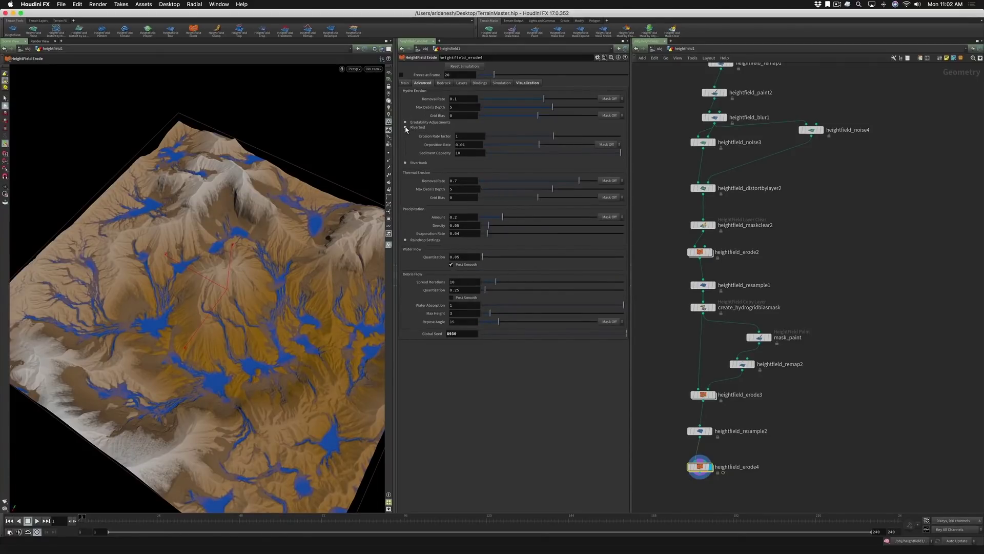
{"action": "left_click", "coordinate": [405, 163]}
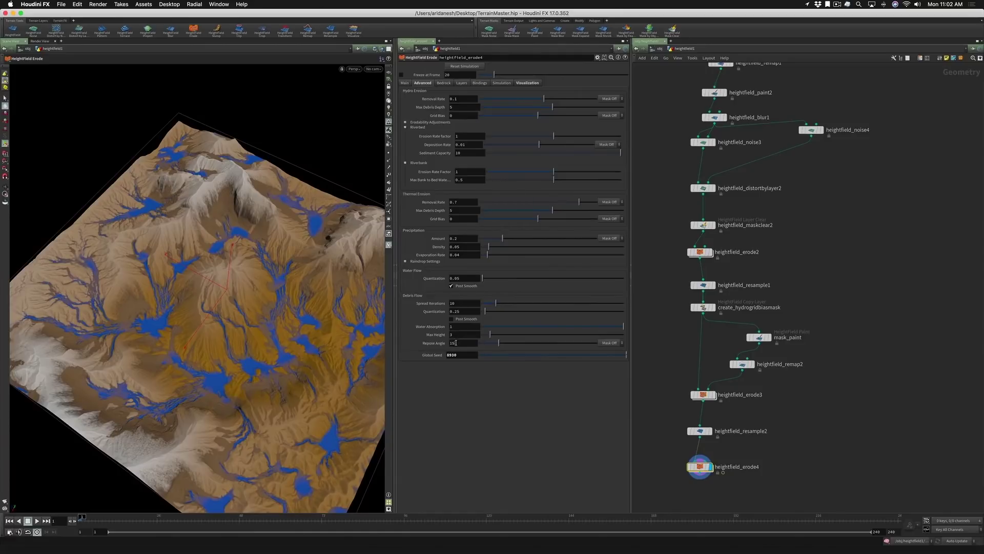
{"action": "left_click_drag", "start_coordinate": [456, 343], "coordinate": [451, 347]}
{"action": "type", "text": "0"}
{"action": "key", "text": "Return"}
{"action": "key", "text": "Escape"}
{"action": "left_click_drag", "start_coordinate": [319, 327], "coordinate": [291, 286]}
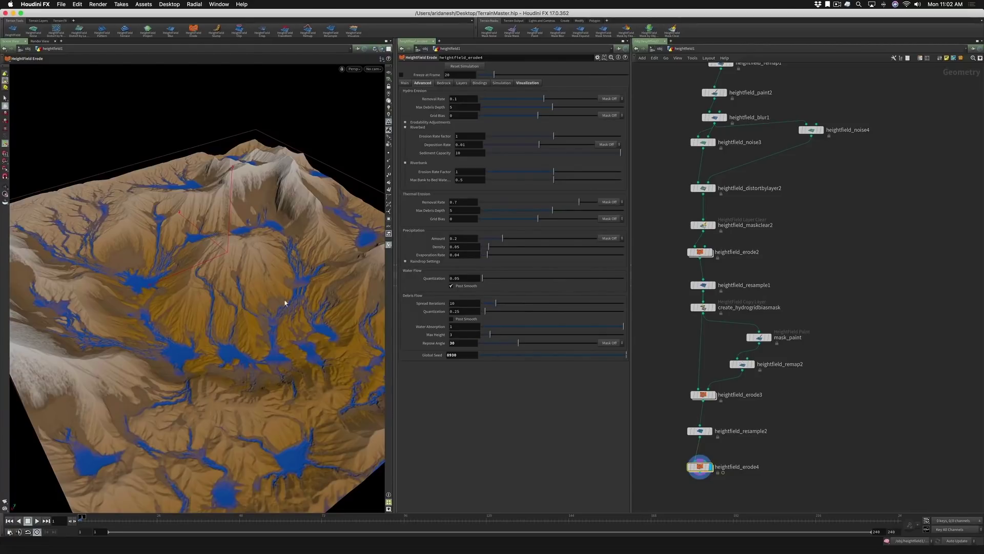
{"action": "left_click", "coordinate": [451, 335]}
{"action": "type", "text": "6"}
{"action": "key", "text": "Return"}
Step: Run the heightfield_erode4 simulation to about frame 20, stop it and view the eroded hill close up
{"action": "left_click", "coordinate": [37, 521]}
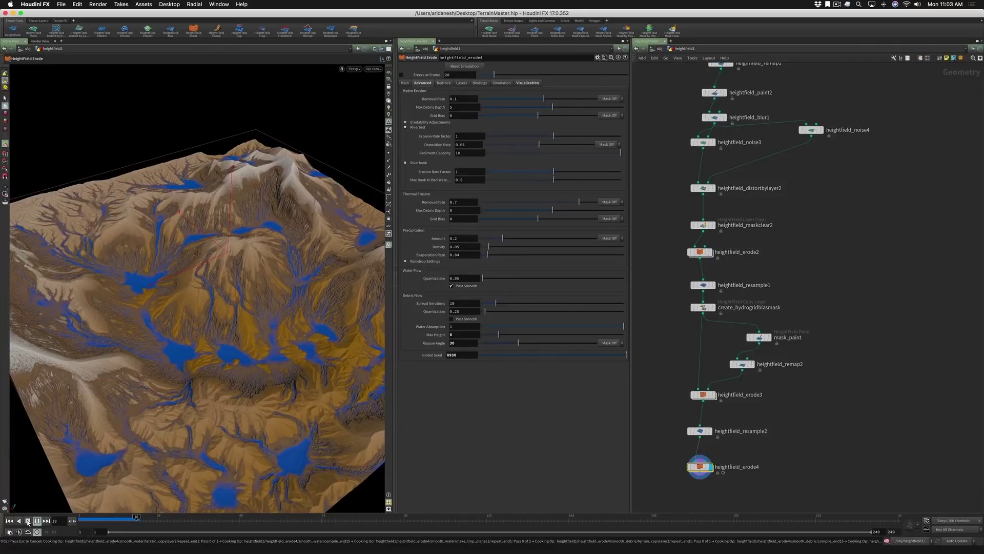
{"action": "left_click", "coordinate": [28, 521]}
{"action": "left_click_drag", "start_coordinate": [205, 263], "coordinate": [211, 220]}
{"action": "left_click_drag", "start_coordinate": [305, 279], "coordinate": [312, 262]}
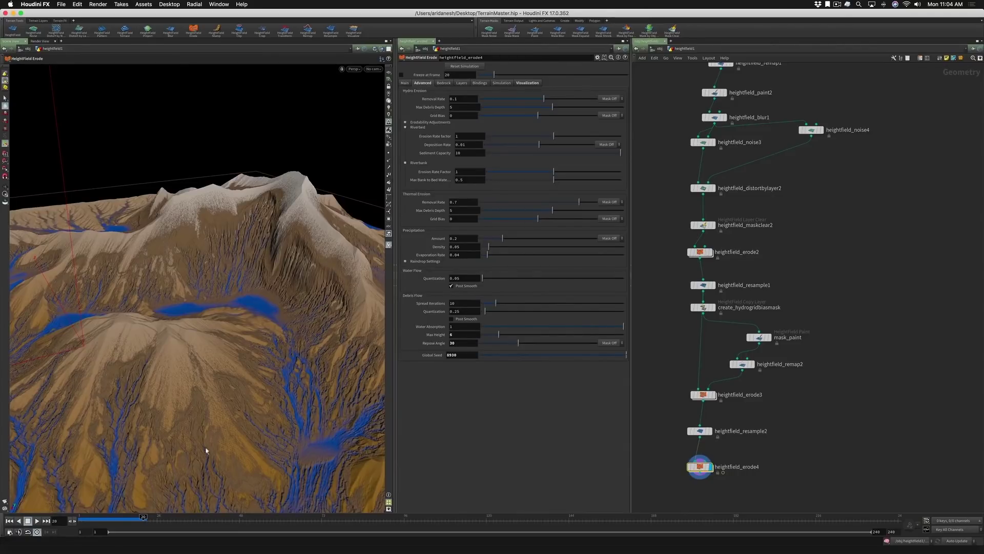
Step: Scrub back to an earlier frame and examine the erosion detail across the whole terrain and around the river valley
{"action": "left_click_drag", "start_coordinate": [135, 520], "coordinate": [104, 518]}
{"action": "left_click_drag", "start_coordinate": [156, 350], "coordinate": [212, 411], "text": "alt"}
{"action": "right_click_drag", "start_coordinate": [213, 411], "coordinate": [70, 460], "text": "alt"}
{"action": "left_click_drag", "start_coordinate": [121, 455], "coordinate": [174, 416], "text": "alt"}
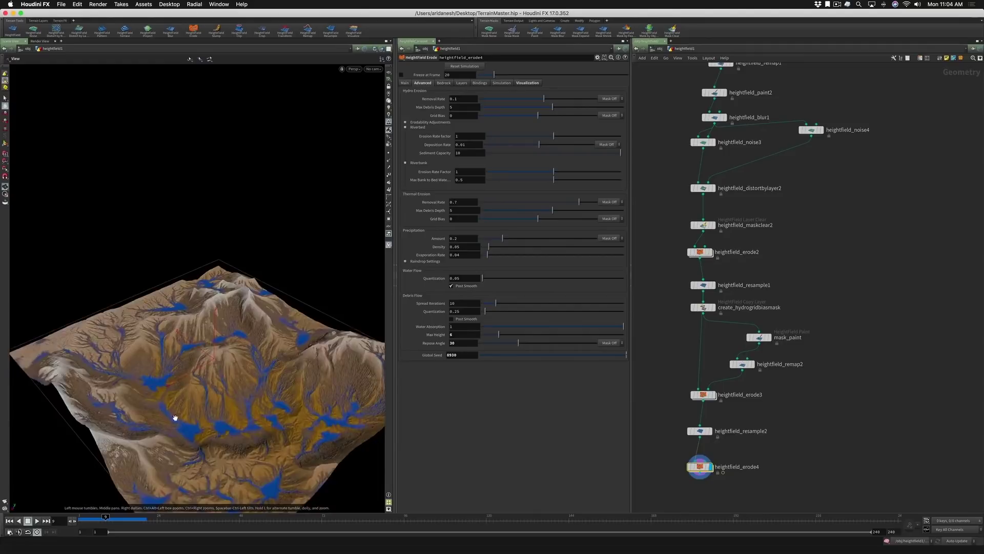
{"action": "right_click_drag", "start_coordinate": [174, 416], "coordinate": [331, 394], "text": "alt"}
{"action": "right_click_drag", "start_coordinate": [206, 439], "coordinate": [270, 413], "text": "alt"}
{"action": "left_click_drag", "start_coordinate": [185, 434], "coordinate": [248, 402], "text": "alt"}
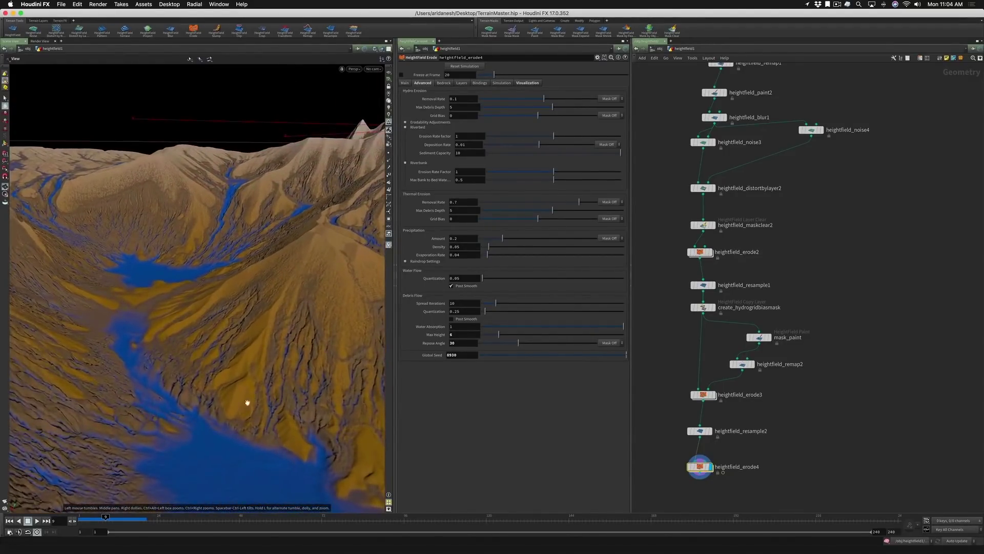
{"action": "left_click_drag", "start_coordinate": [186, 423], "coordinate": [193, 356], "text": "alt"}
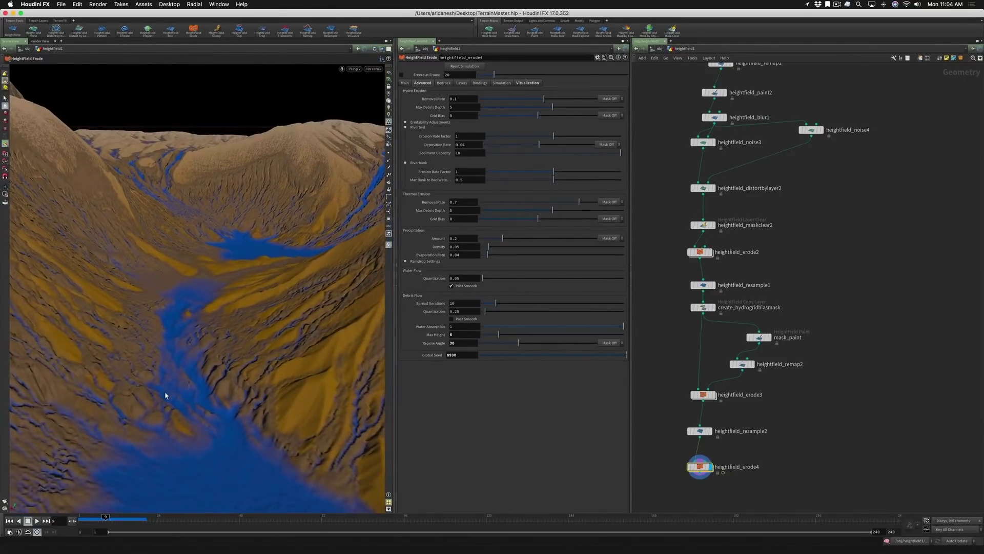
{"action": "left_click_drag", "start_coordinate": [229, 472], "coordinate": [173, 359], "text": "alt"}
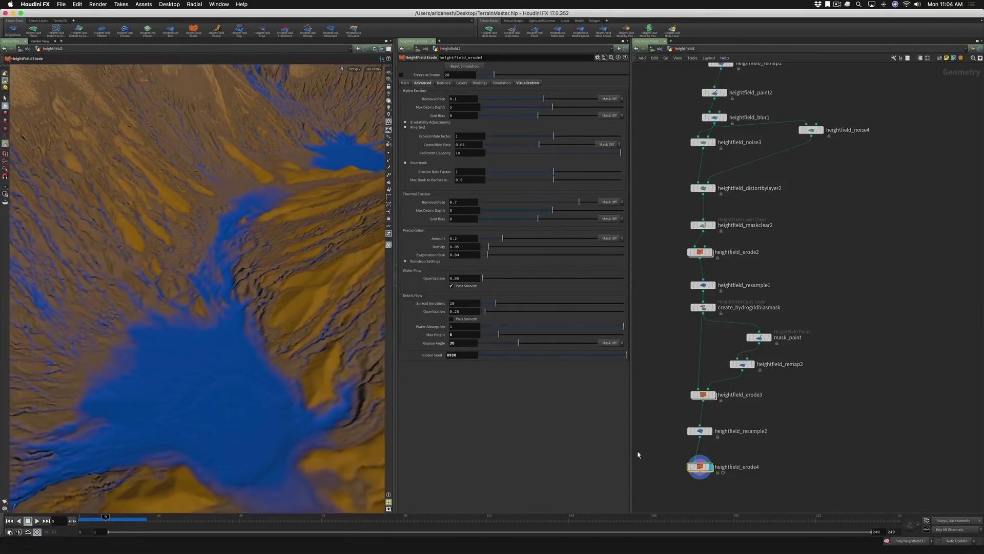
Step: Add a HeightField Mask by Feature node below heightfield_erode4, wire it to the erode output and display it
{"action": "scroll", "coordinate": [677, 438], "scroll_direction": "down", "scroll_amount": 5}
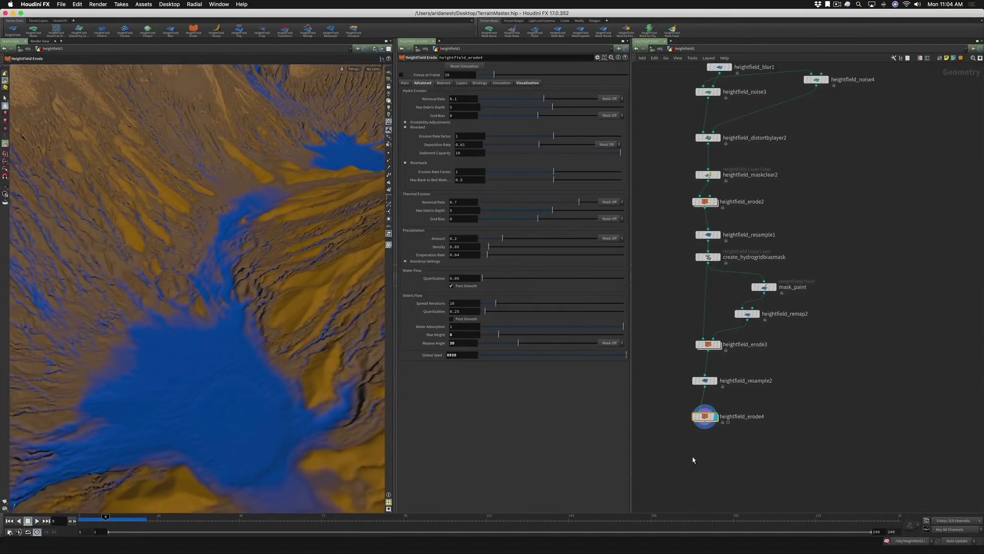
{"action": "key", "text": "Tab"}
{"action": "type", "text": "hf m"}
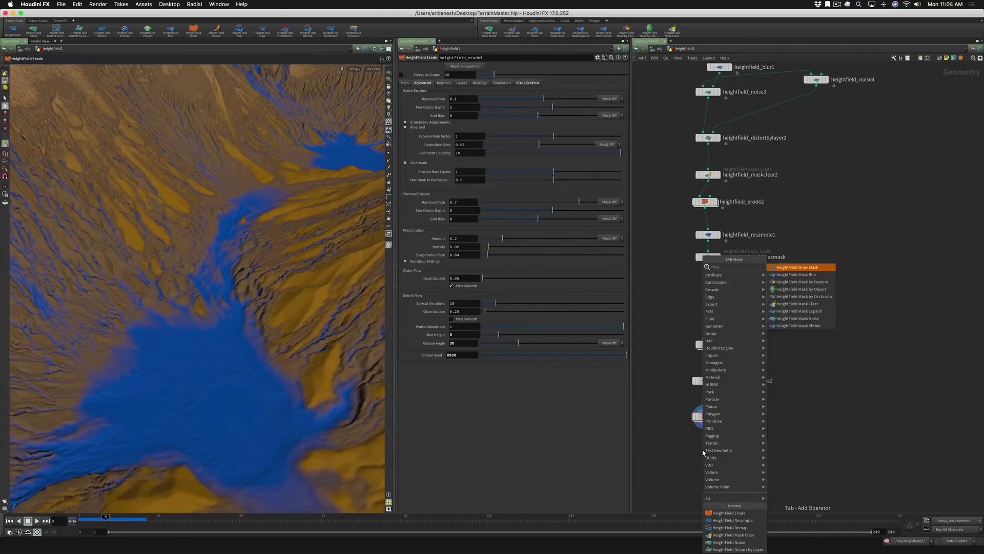
{"action": "type", "text": "ask by feature"}
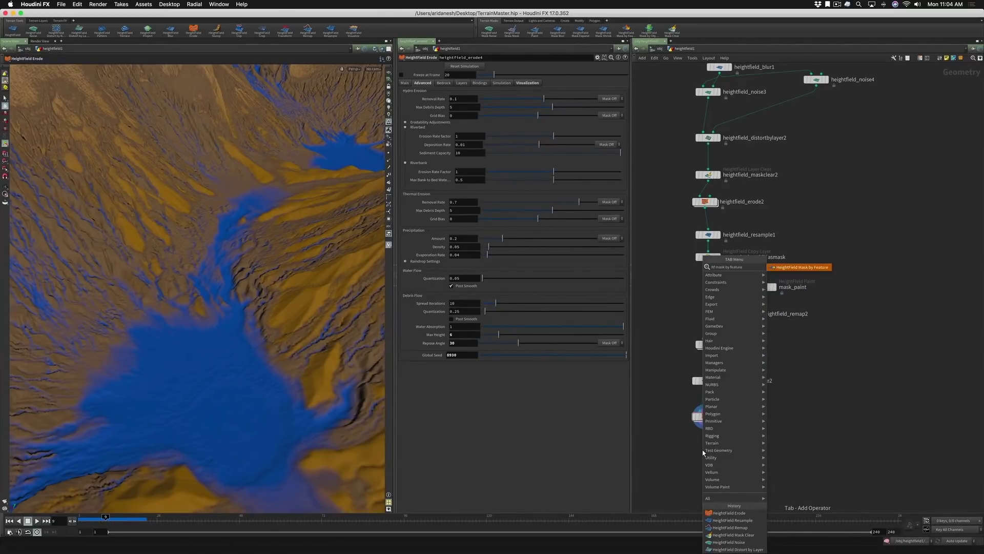
{"action": "key", "text": "Return"}
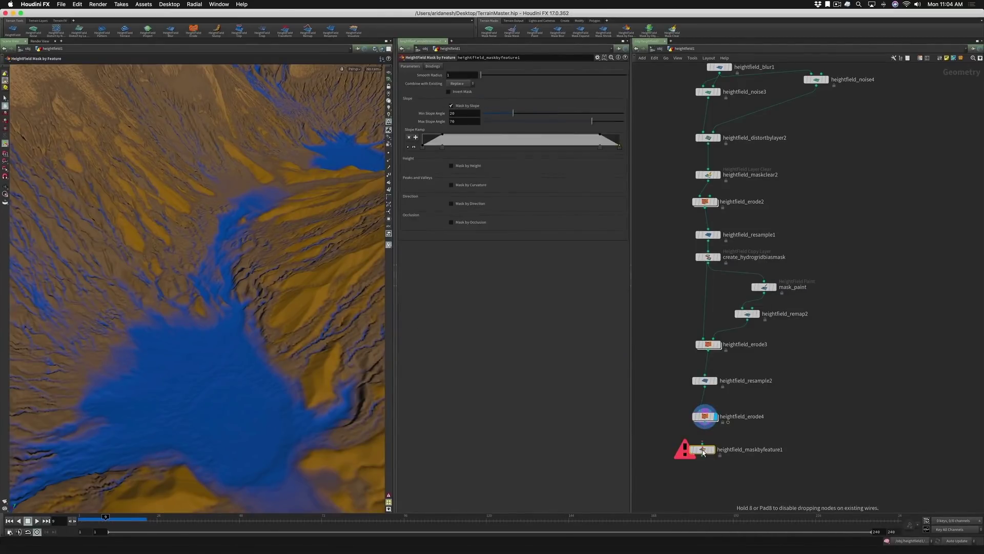
{"action": "left_click", "coordinate": [704, 452]}
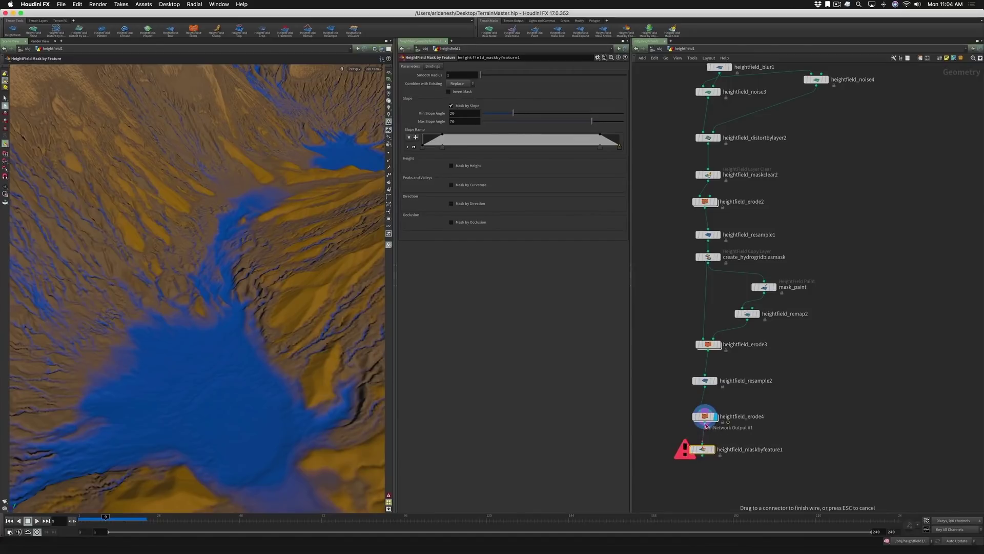
{"action": "left_click", "coordinate": [715, 450]}
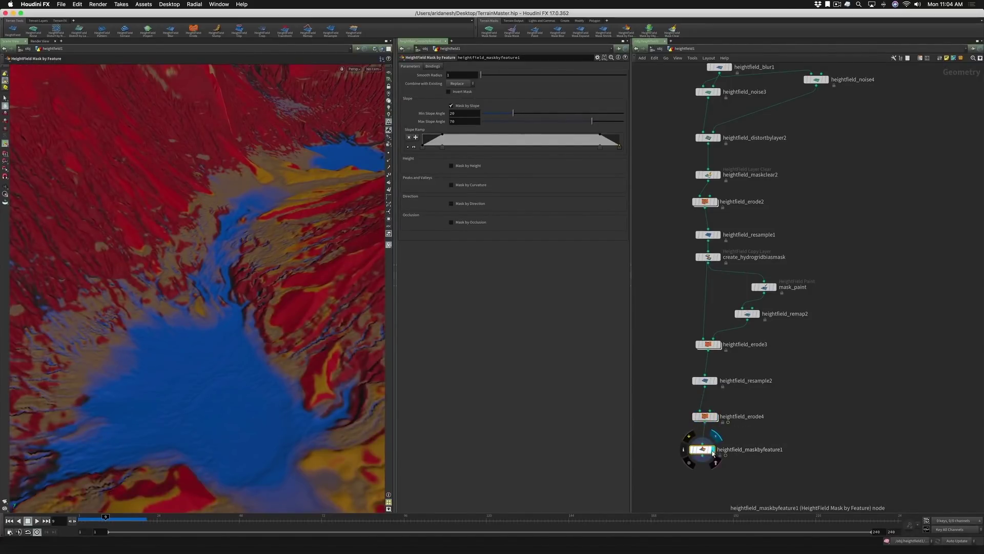
Step: Limit the slope mask to a Min Slope Angle of 0 and a Max Slope Angle of 30
{"action": "left_click", "coordinate": [450, 105]}
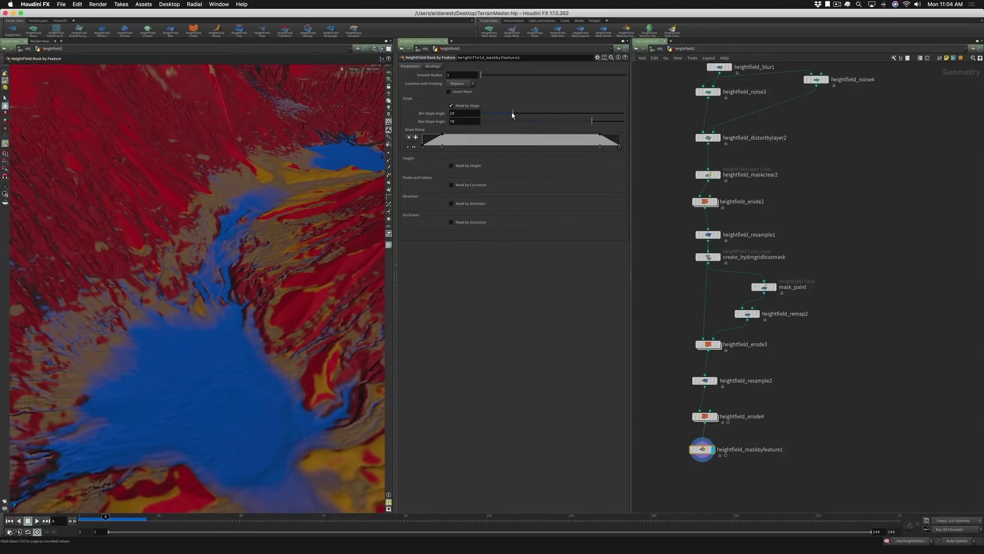
{"action": "left_click_drag", "start_coordinate": [513, 114], "coordinate": [422, 132]}
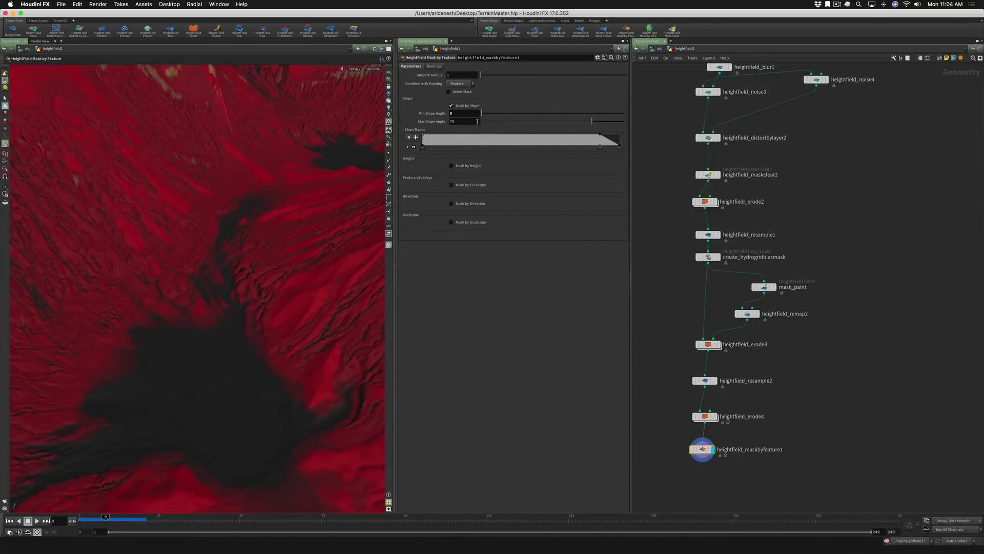
{"action": "type", "text": "30"}
{"action": "key", "text": "Return"}
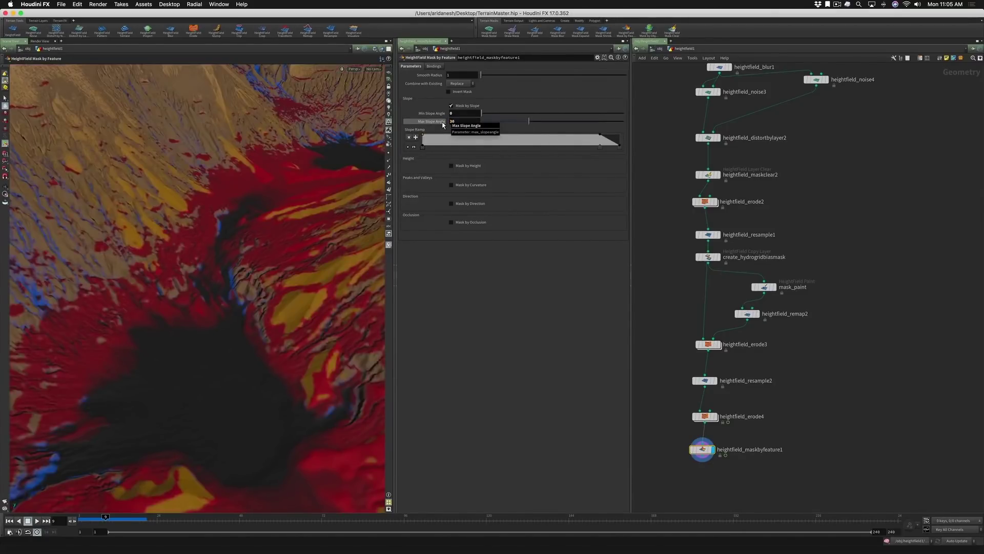
Step: Raise the Smooth Radius of the slope mask to about 7.1
{"action": "key", "text": "Escape"}
{"action": "left_click_drag", "start_coordinate": [228, 198], "coordinate": [187, 265]}
{"action": "key", "text": "Return"}
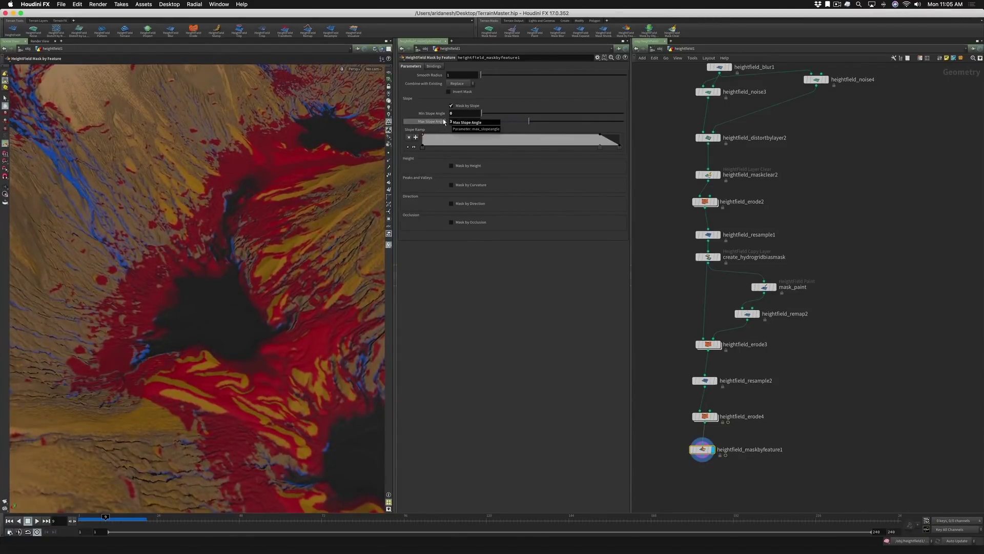
{"action": "left_click_drag", "start_coordinate": [481, 75], "coordinate": [490, 75]}
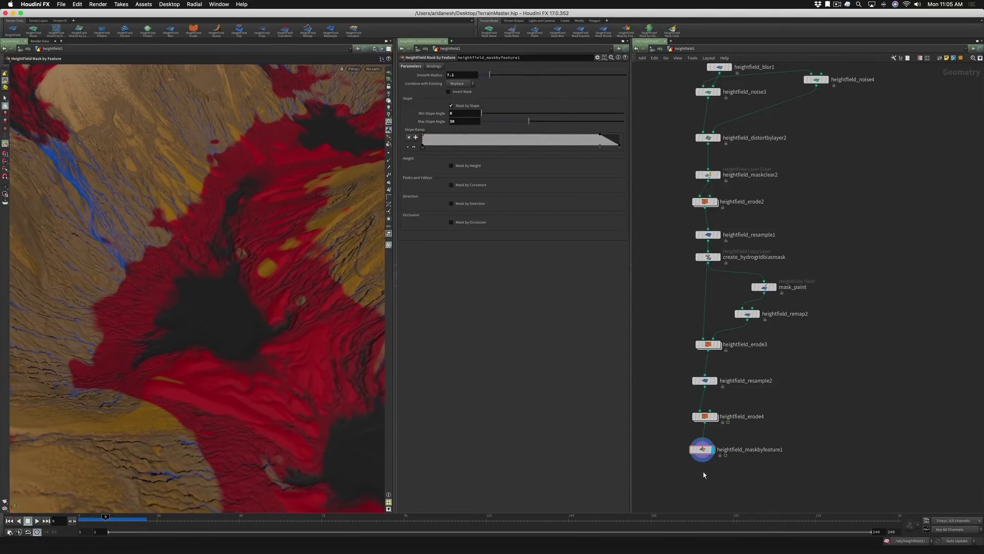
Step: Add a HeightField Blur node below heightfield_maskbyfeature1, wire the mask node to both of its inputs and display it
{"action": "key", "text": "Tab"}
{"action": "type", "text": "hf blur"}
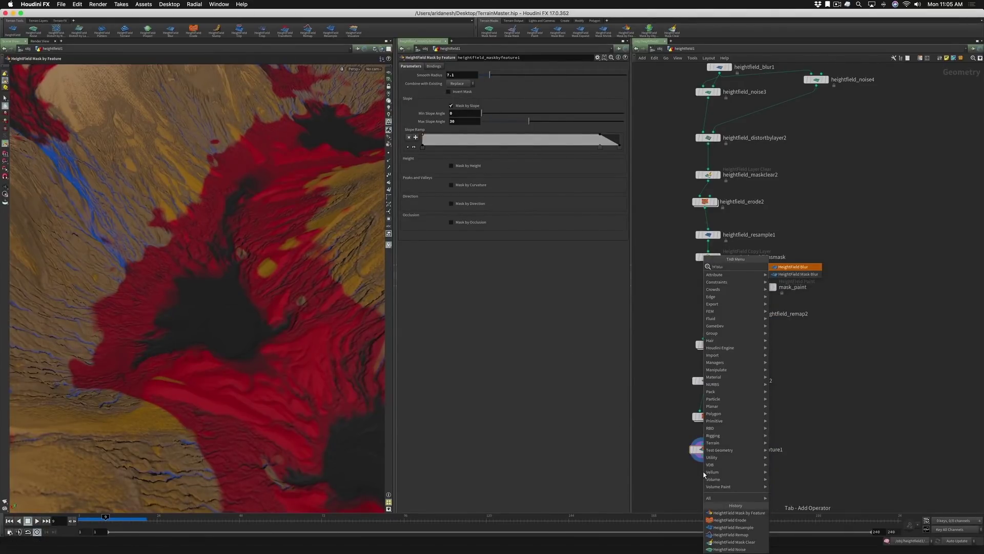
{"action": "key", "text": "Return"}
{"action": "left_click", "coordinate": [699, 475]}
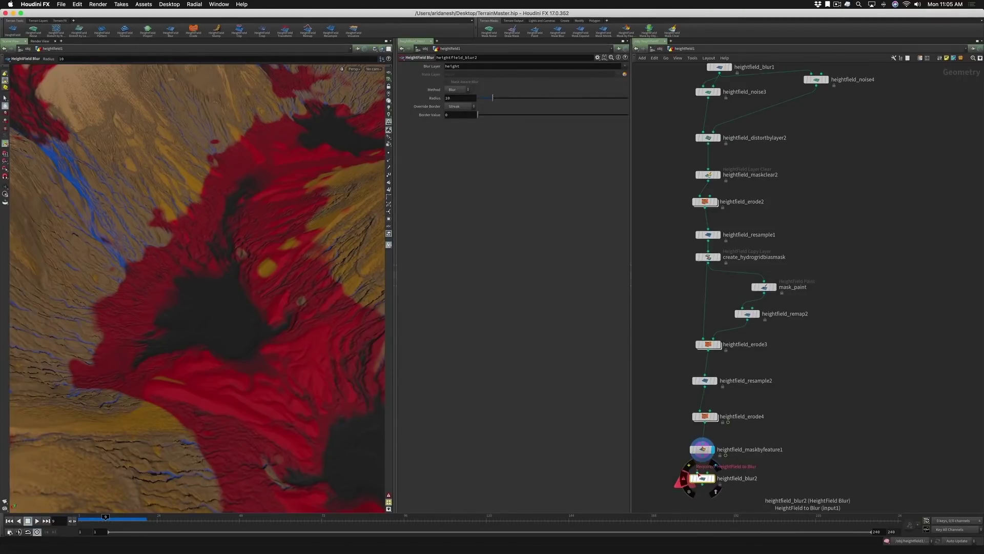
{"action": "left_click_drag", "start_coordinate": [698, 472], "coordinate": [704, 454]}
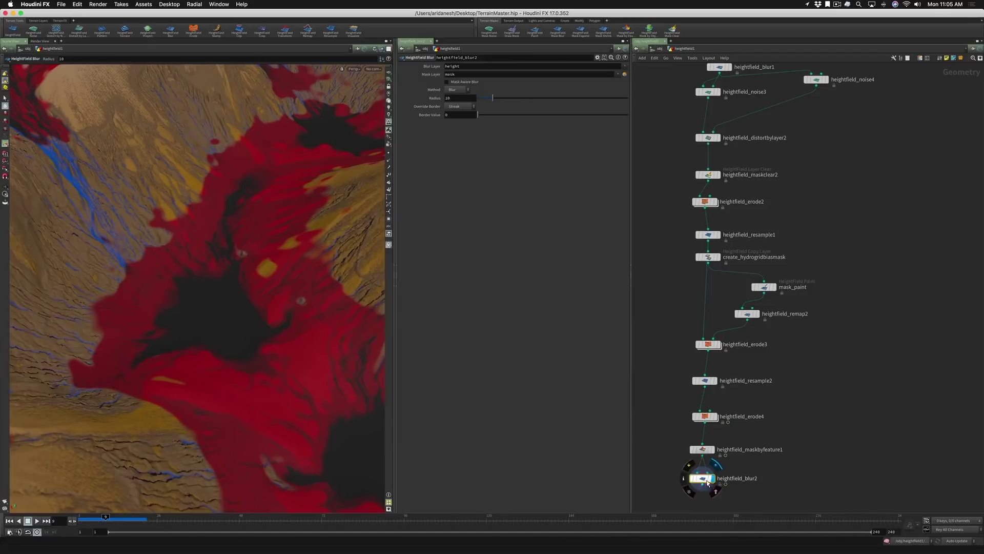
{"action": "left_click_drag", "start_coordinate": [268, 417], "coordinate": [141, 308], "text": "alt"}
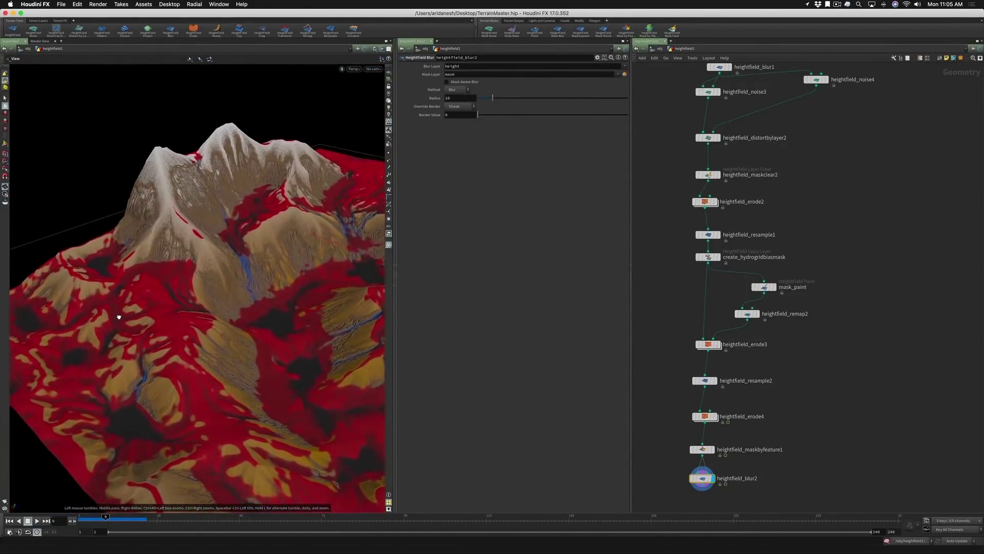
Step: Add a HeightField Mask Clear node below heightfield_blur2, wire it to the blur output and display it
{"action": "middle_click_drag", "start_coordinate": [664, 464], "coordinate": [662, 415]}
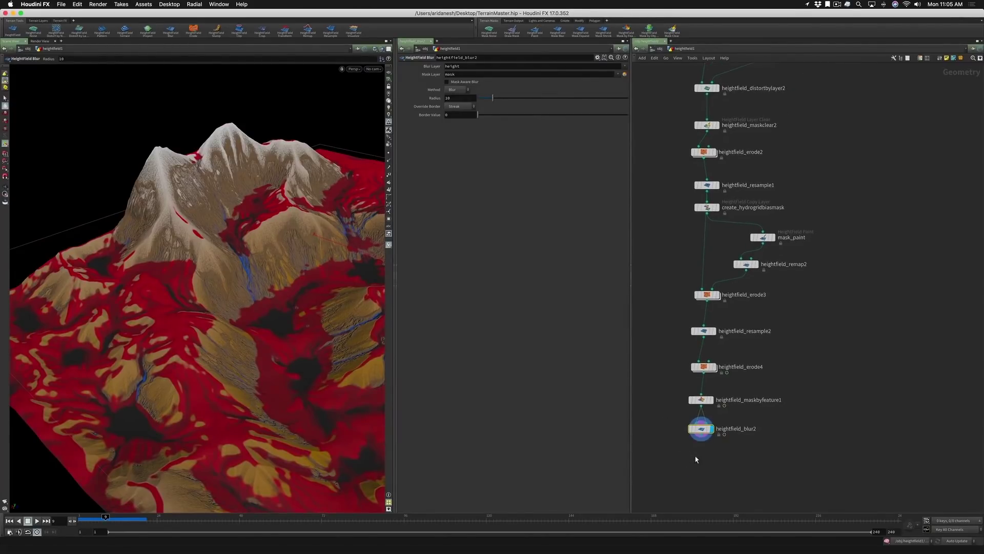
{"action": "key", "text": "Tab"}
{"action": "type", "text": "hf"}
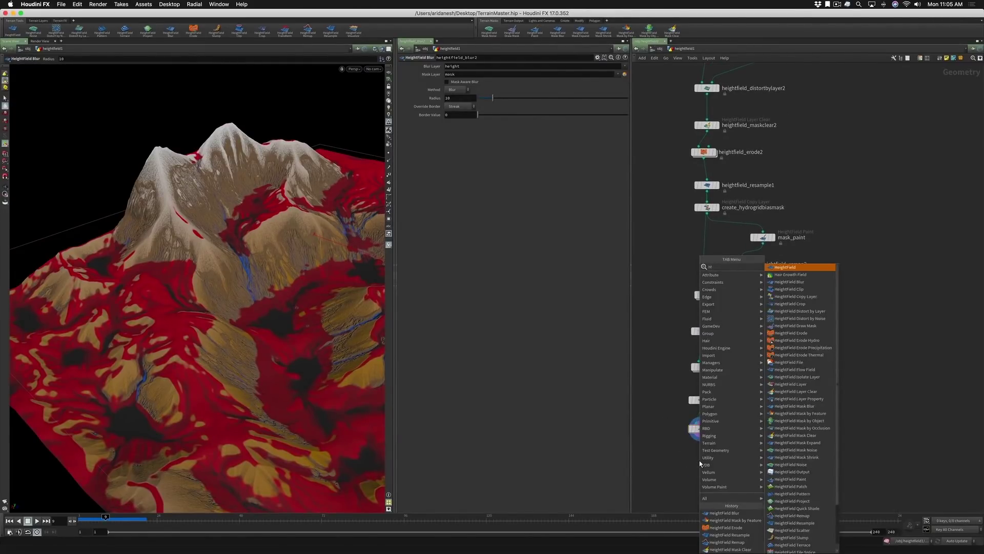
{"action": "type", "text": " mask clea"}
{"action": "key", "text": "Return"}
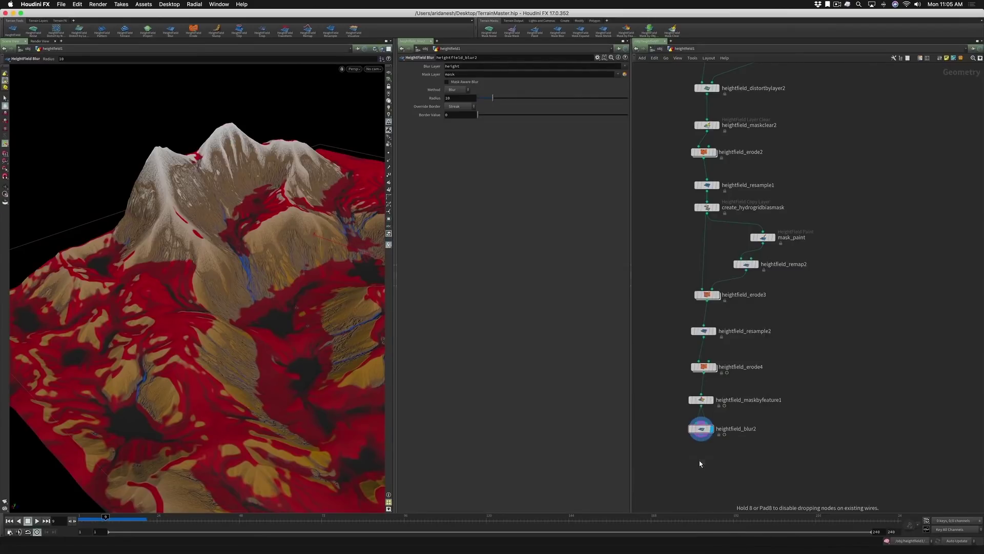
{"action": "left_click", "coordinate": [700, 459]}
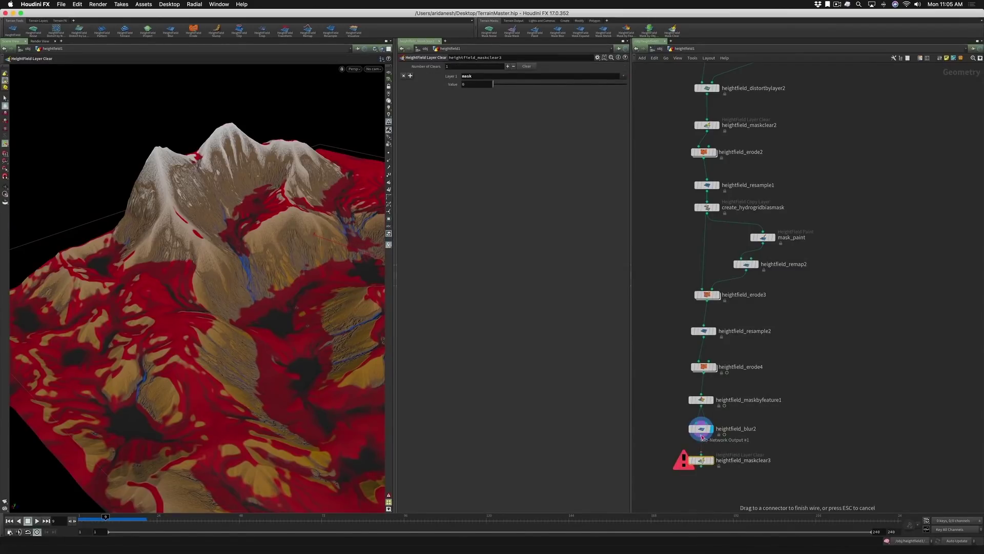
{"action": "key", "text": "r"}
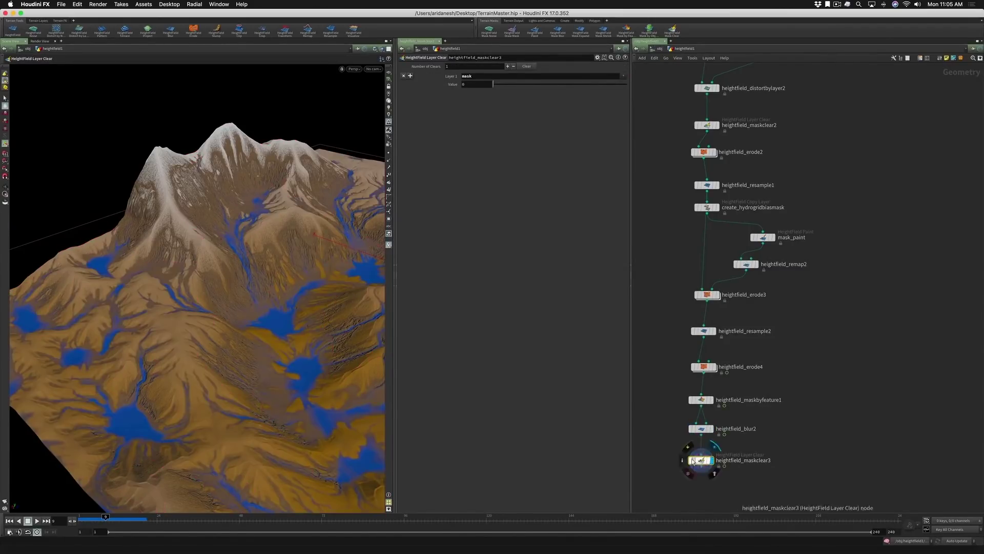
{"action": "left_click_drag", "start_coordinate": [257, 341], "coordinate": [212, 314]}
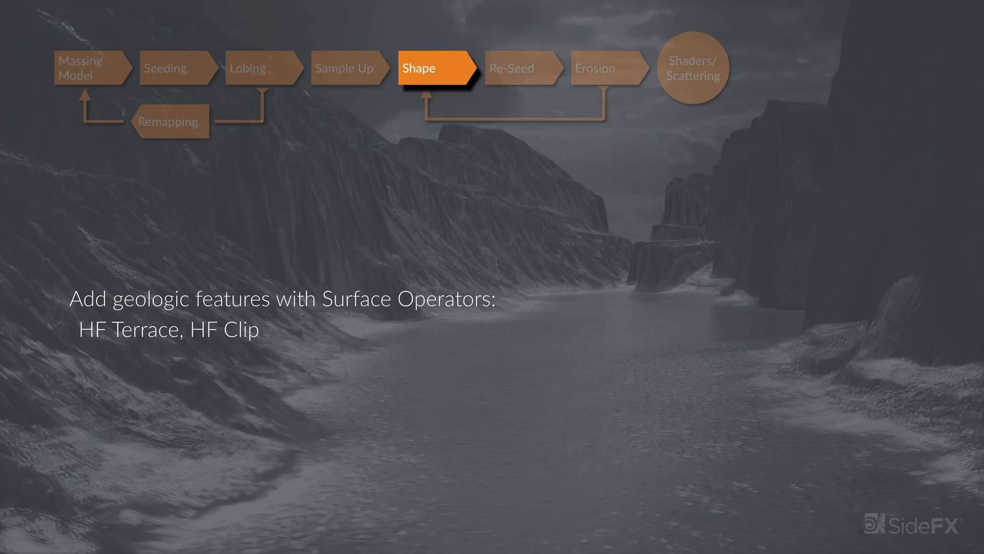
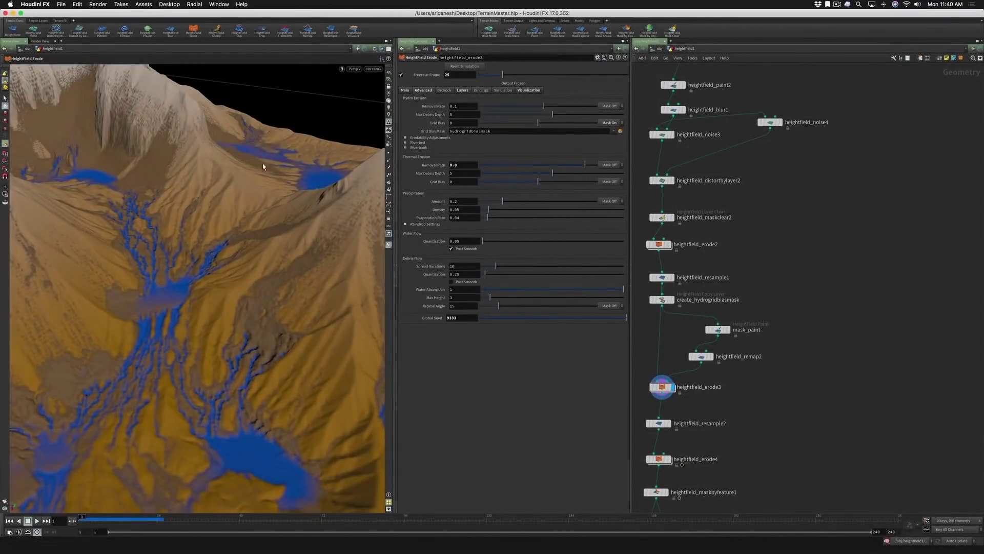
Step: Add a HeightField Erode node branching from heightfield_resample1, display it and show its main erosion settings
{"action": "mouse_move", "coordinate": [662, 389]}
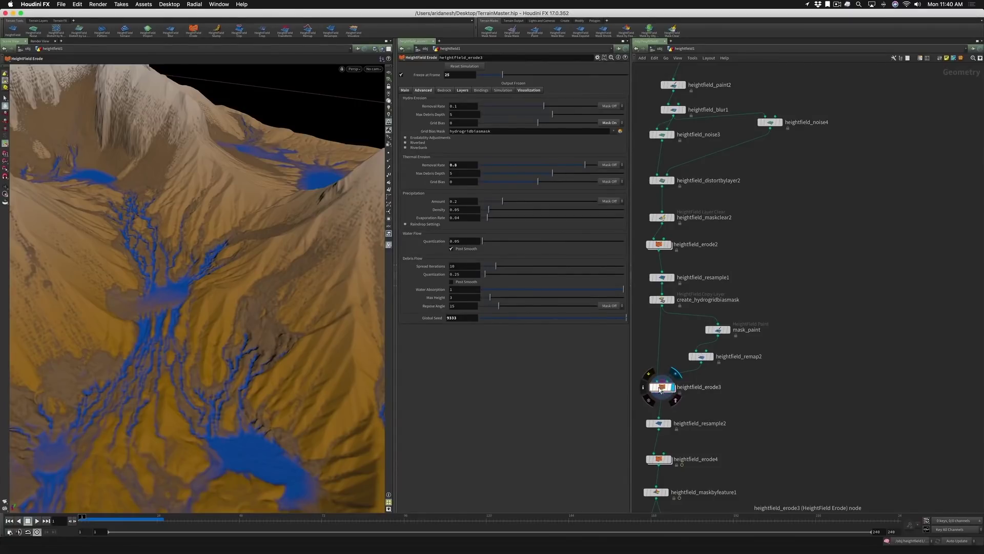
{"action": "left_click", "coordinate": [661, 388]}
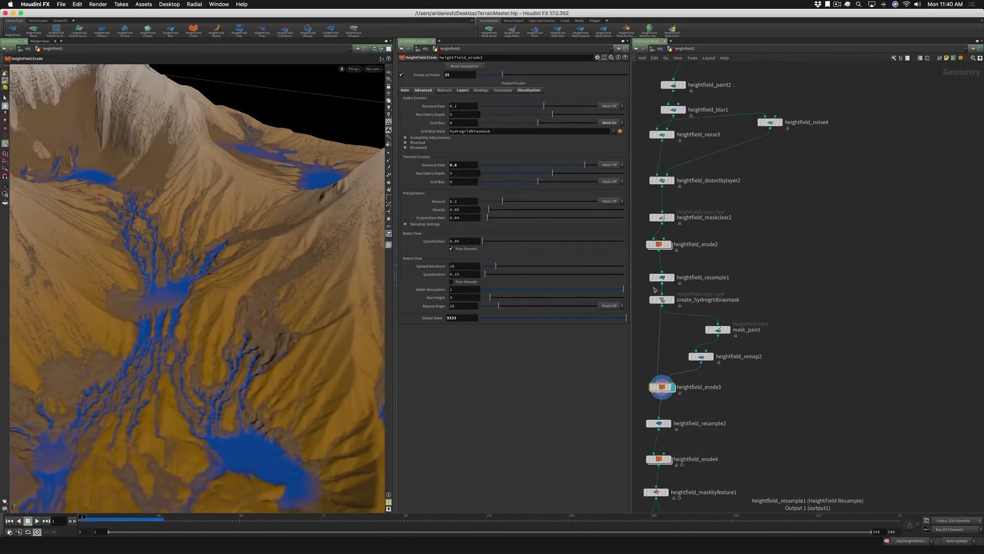
{"action": "key", "text": "Tab"}
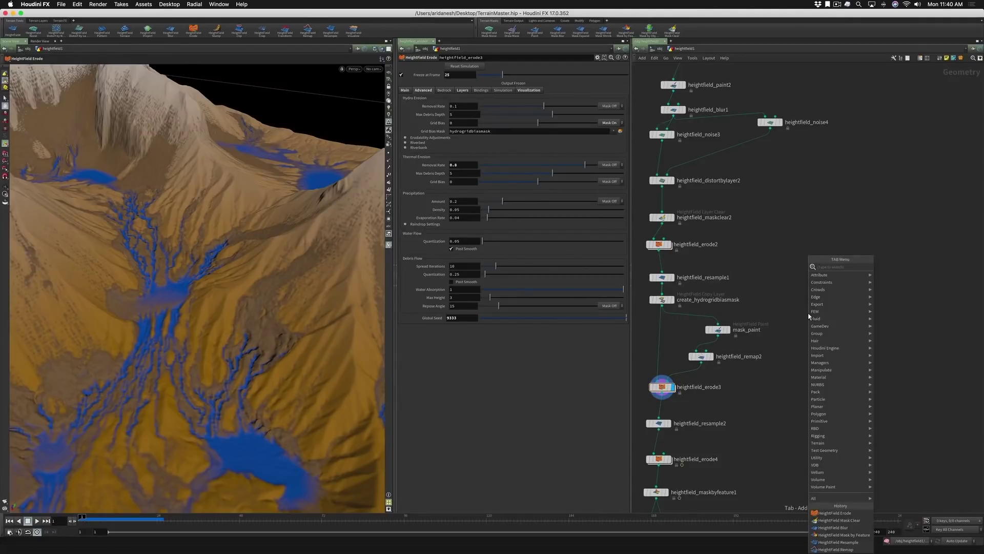
{"action": "type", "text": "hfer"}
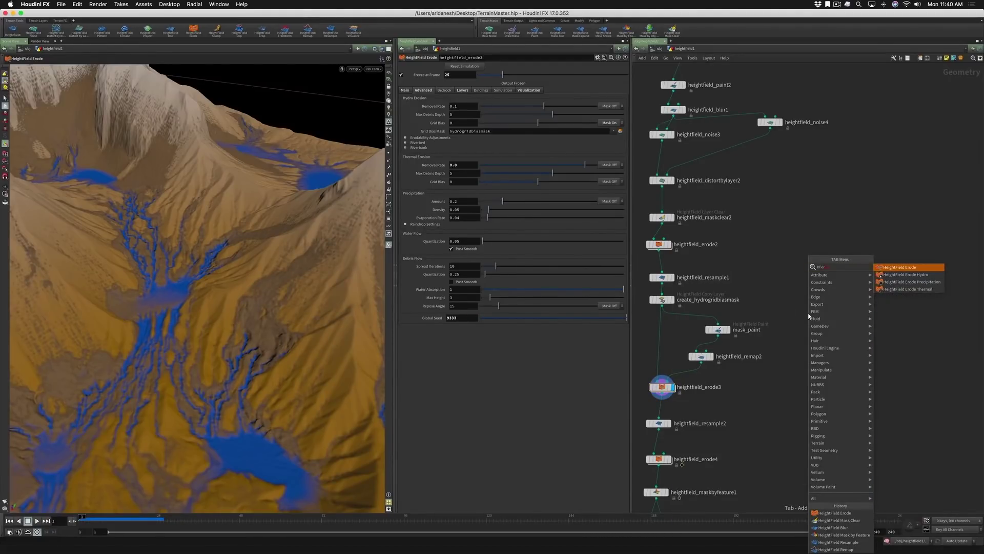
{"action": "key", "text": "Return"}
{"action": "left_click", "coordinate": [809, 316]}
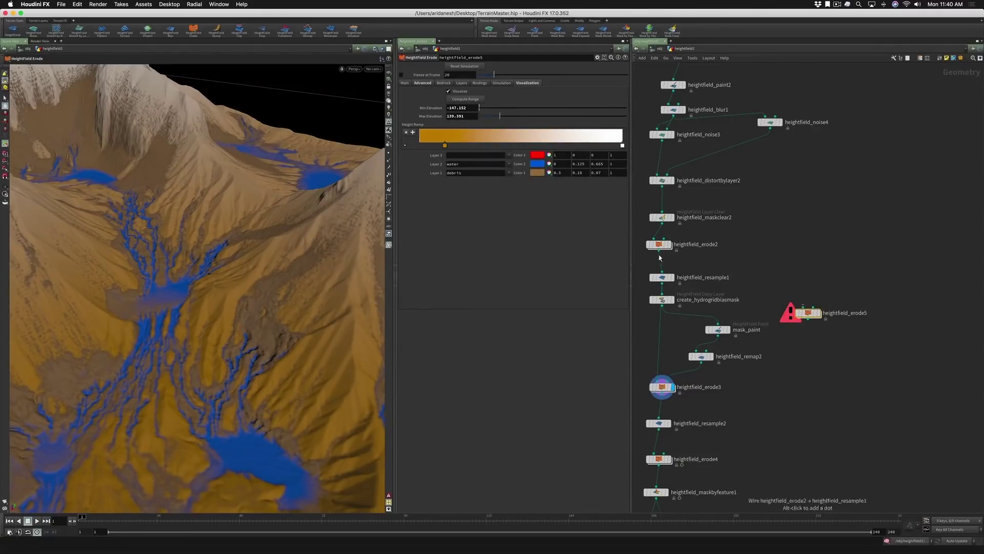
{"action": "left_click_drag", "start_coordinate": [664, 288], "coordinate": [806, 309]}
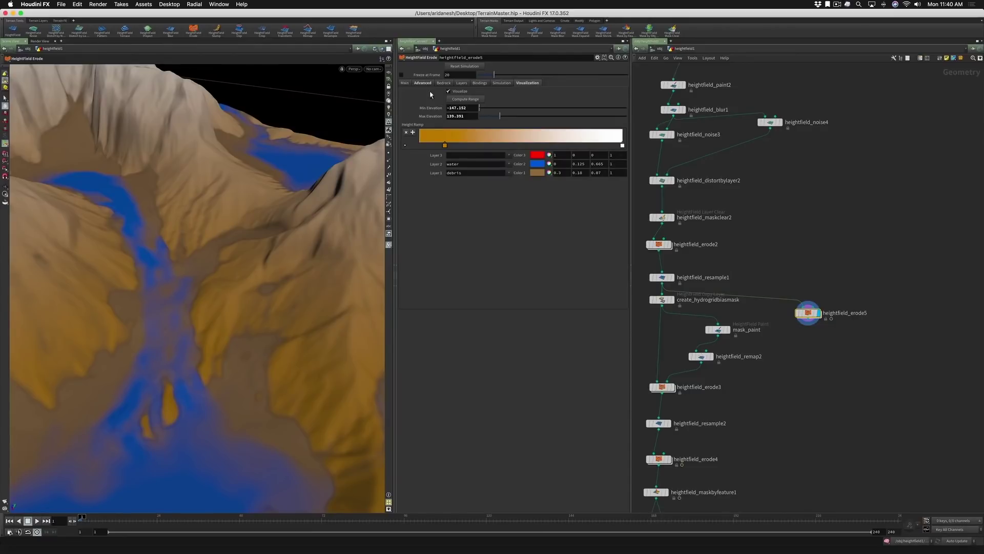
{"action": "left_click", "coordinate": [405, 84]}
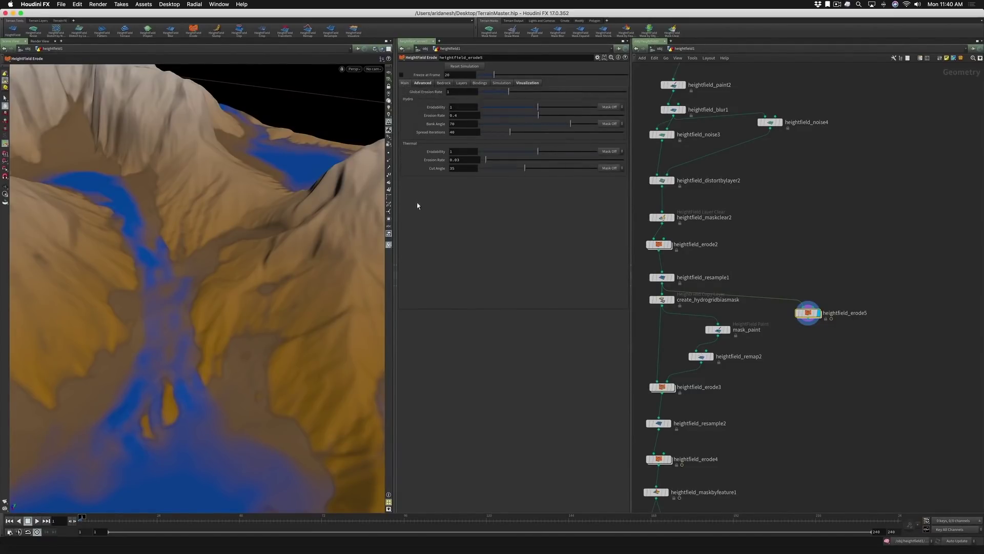
Step: Set the new erode node's hydro Erodability to 2 and its Global Erosion Rate to 2
{"action": "mouse_move", "coordinate": [410, 96]}
{"action": "mouse_move", "coordinate": [436, 109]}
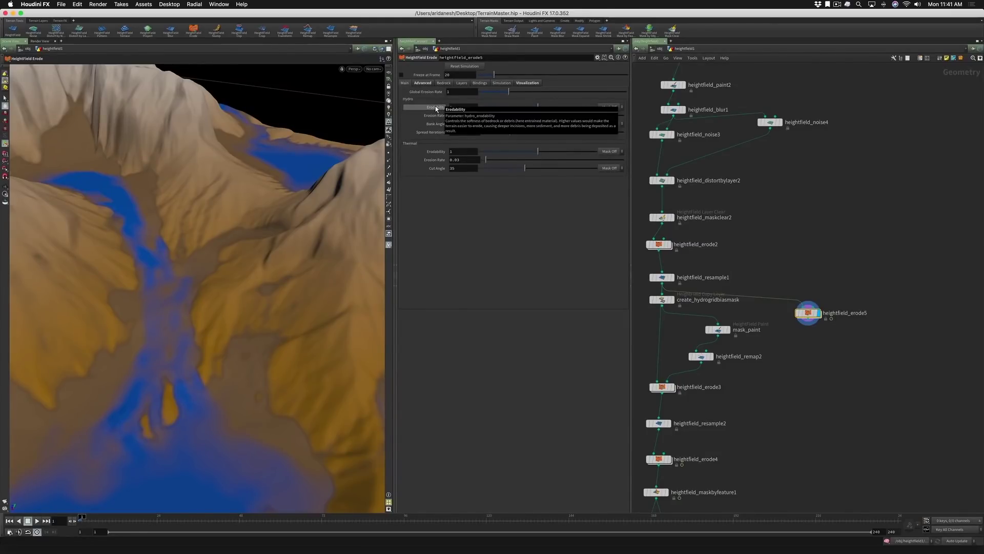
{"action": "mouse_move", "coordinate": [436, 155]}
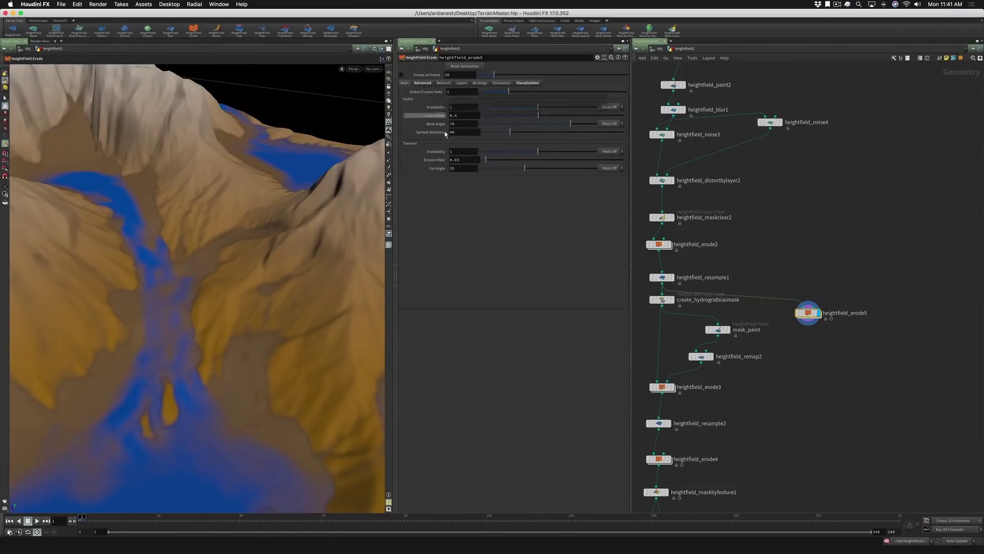
{"action": "left_click", "coordinate": [450, 107]}
{"action": "type", "text": "2"}
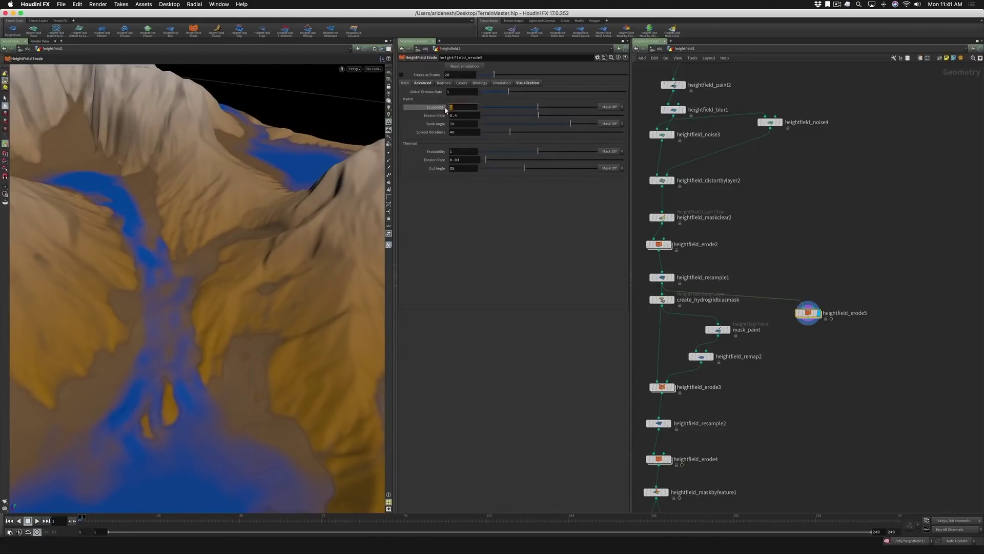
{"action": "key", "text": "Return"}
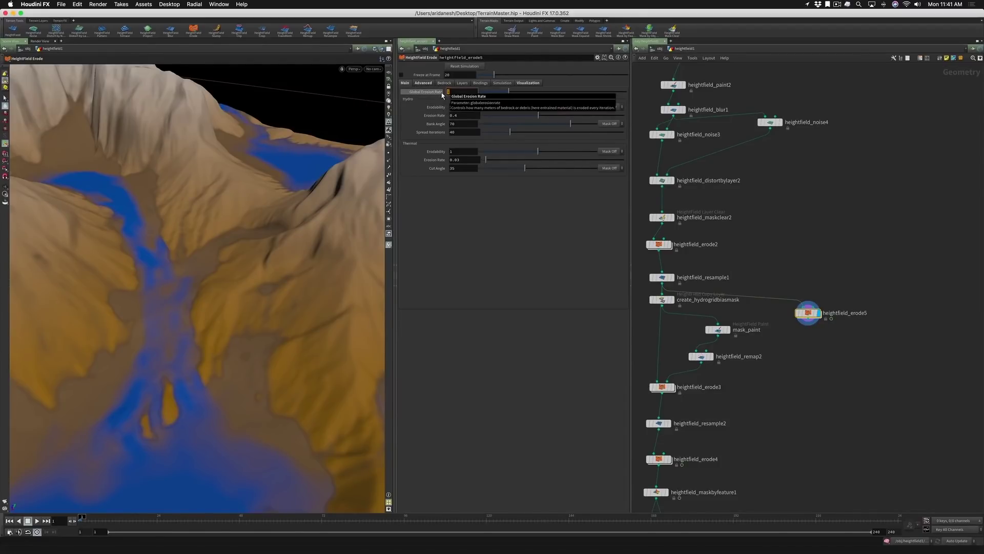
{"action": "type", "text": "2"}
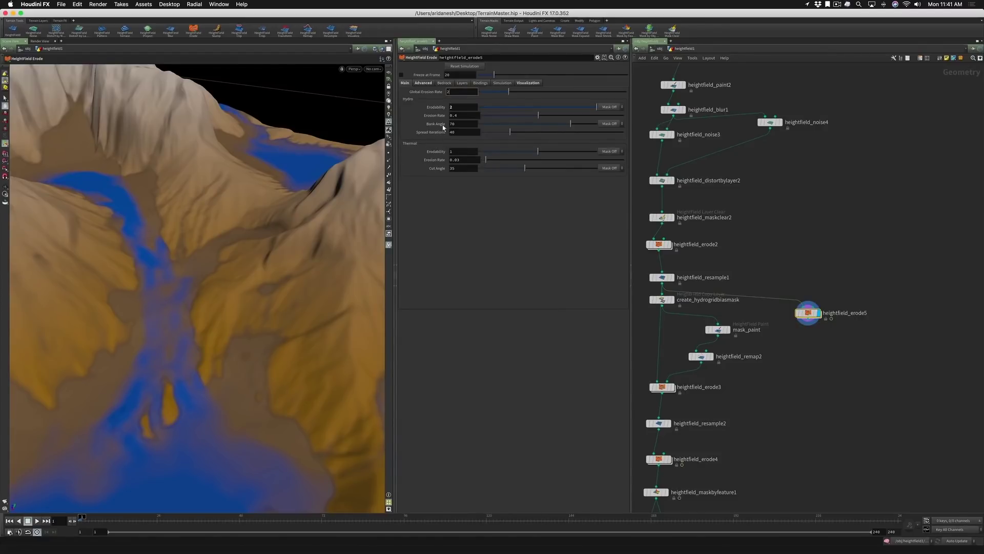
Step: Set the hydro Erodability and the Global Erosion Rate back to 1
{"action": "key", "text": "Tab"}
{"action": "type", "text": "1"}
{"action": "key", "text": "Return"}
{"action": "left_click_drag", "start_coordinate": [453, 91], "coordinate": [446, 90]}
{"action": "type", "text": "1"}
{"action": "key", "text": "Return"}
Step: Run the new erosion simulation to about frame 21 and scrub back to frame 15 to examine the river channels
{"action": "mouse_move", "coordinate": [451, 126]}
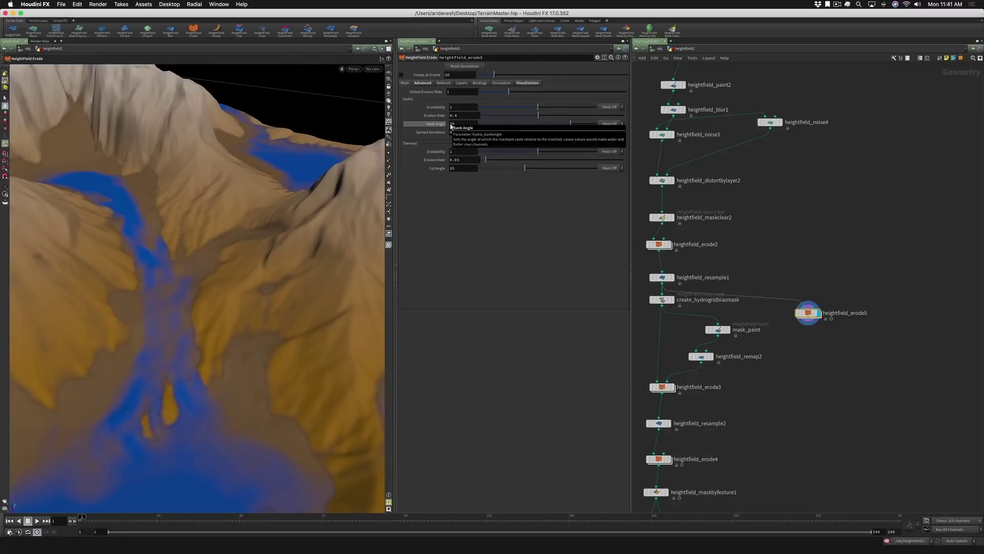
{"action": "left_click", "coordinate": [37, 521]}
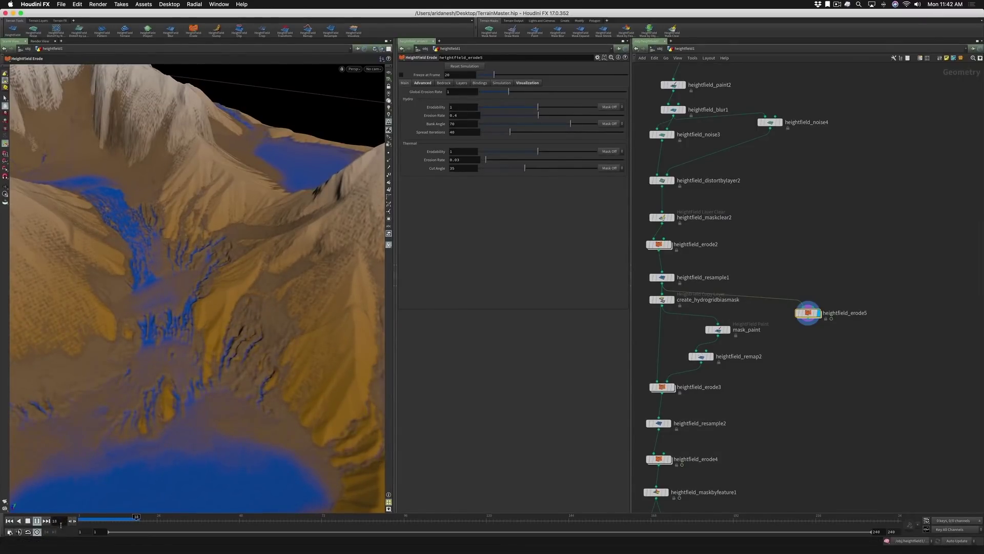
{"action": "left_click", "coordinate": [30, 520]}
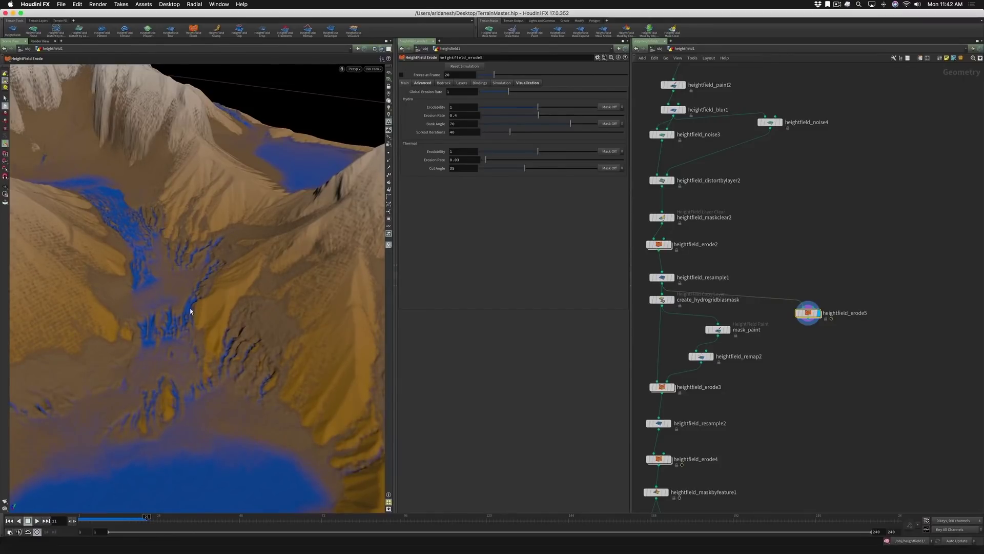
{"action": "left_click_drag", "start_coordinate": [146, 517], "coordinate": [124, 521]}
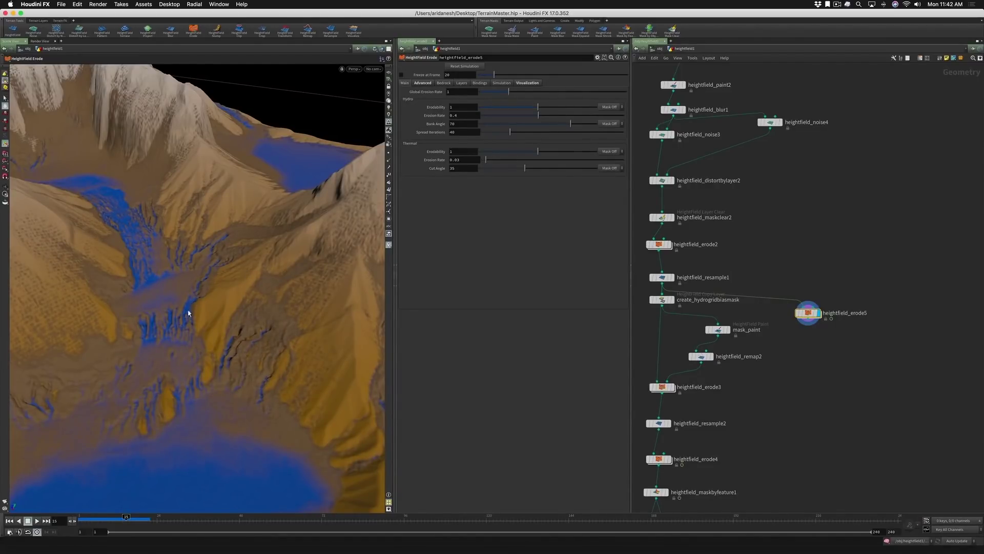
Step: Set the hydro Bank Angle to 10 and rerun the erosion from the first frame to about frame 20
{"action": "double_click", "coordinate": [452, 123]}
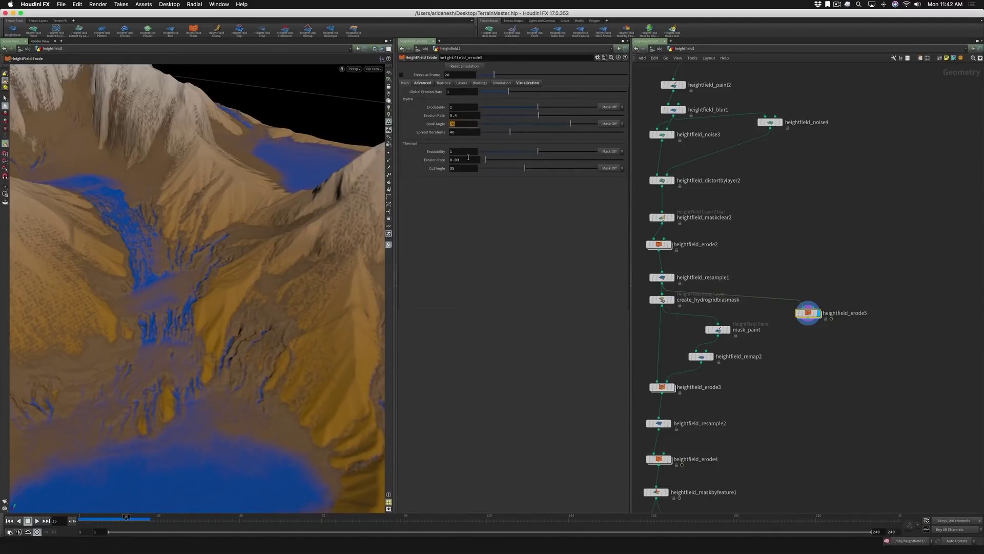
{"action": "type", "text": "10"}
{"action": "key", "text": "Return"}
{"action": "left_click", "coordinate": [11, 520]}
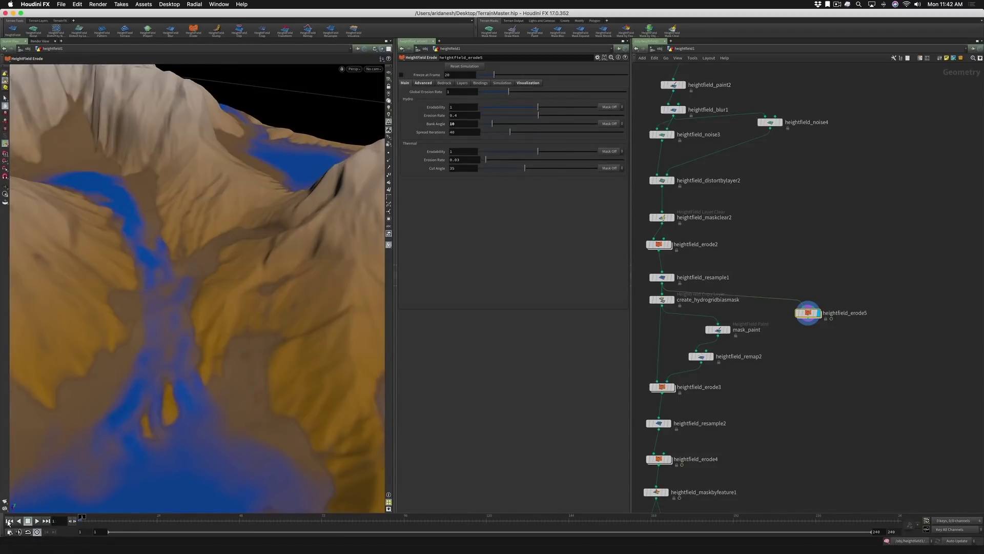
{"action": "left_click", "coordinate": [36, 521]}
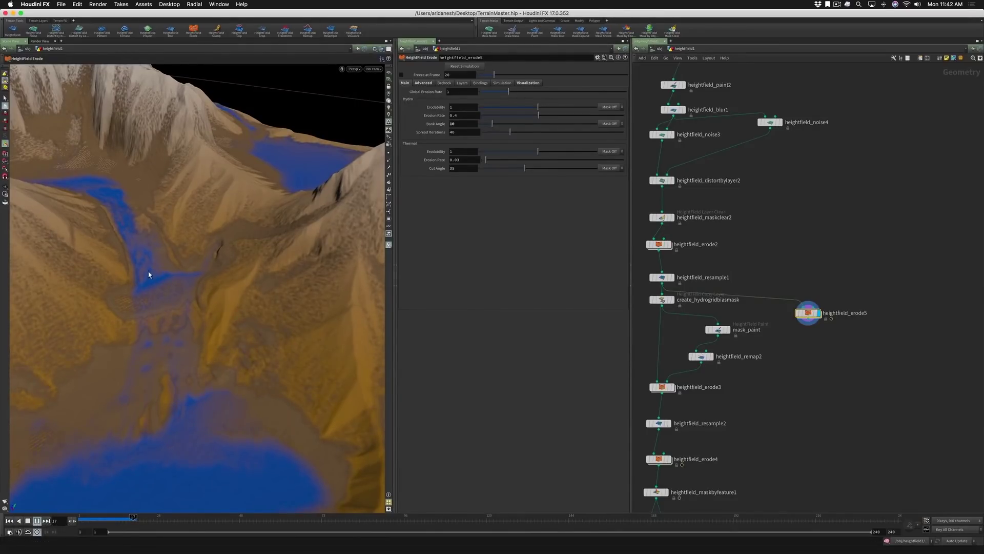
{"action": "left_click", "coordinate": [29, 521]}
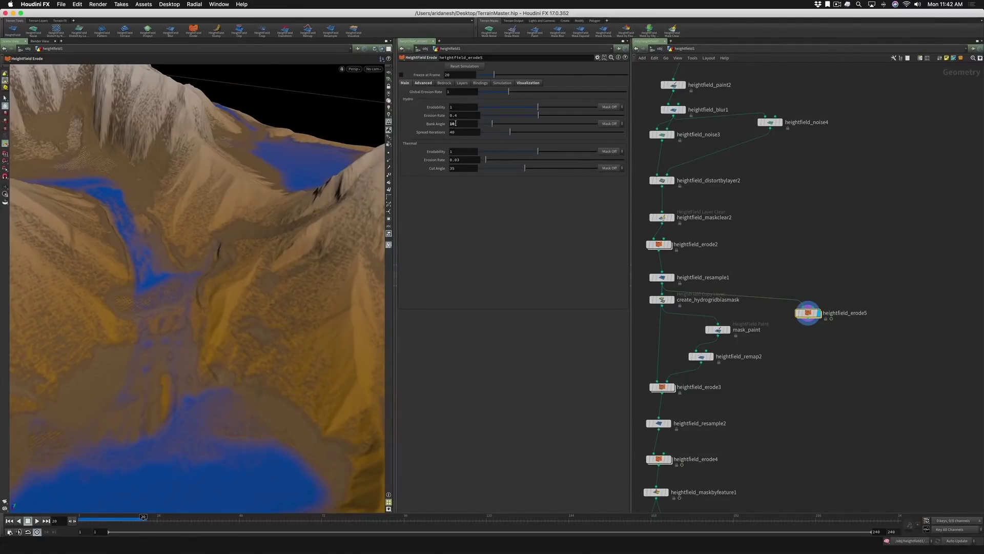
Step: Return to the first frame, try a hydro Bank Angle of 40, and revert the angle to its default
{"action": "left_click", "coordinate": [12, 520]}
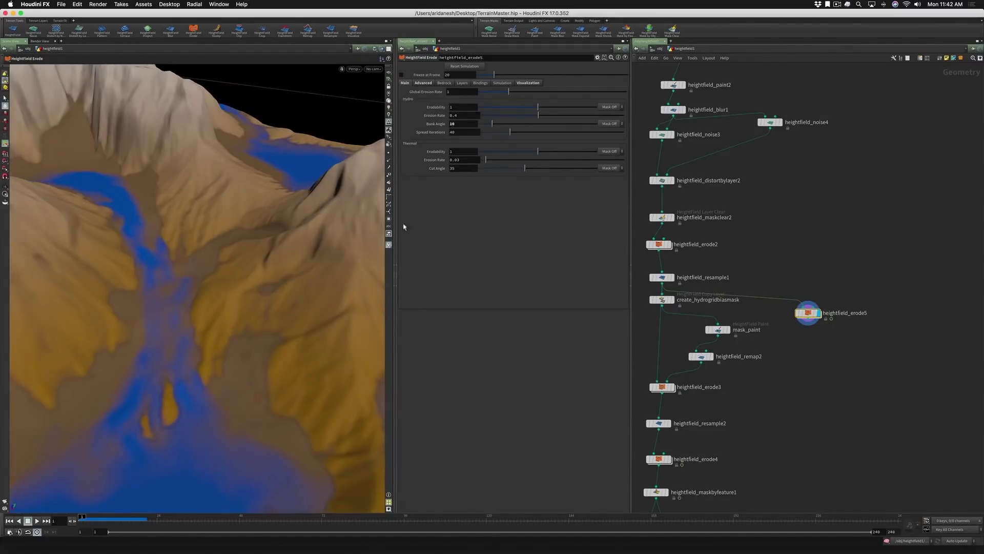
{"action": "double_click", "coordinate": [467, 129]}
{"action": "type", "text": "40"}
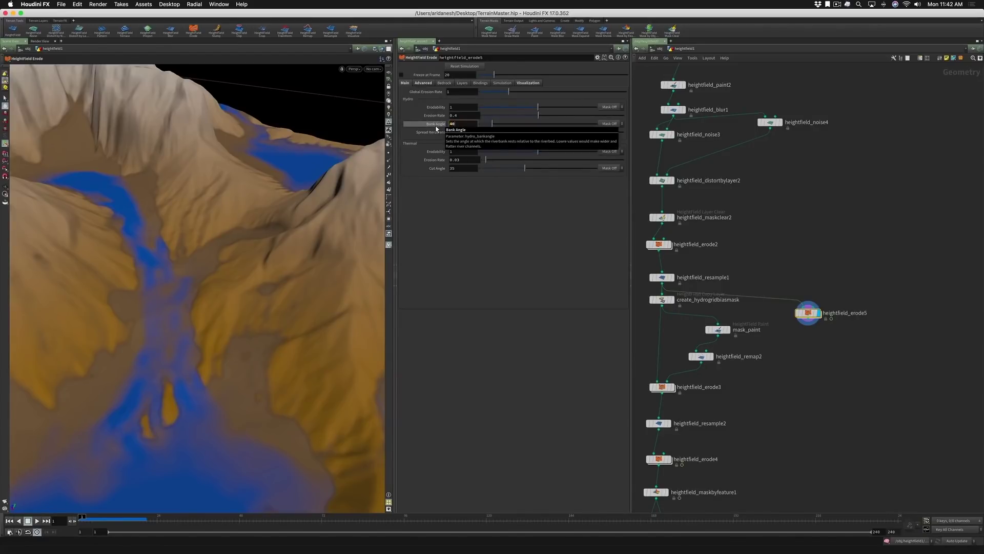
{"action": "key", "text": "Return"}
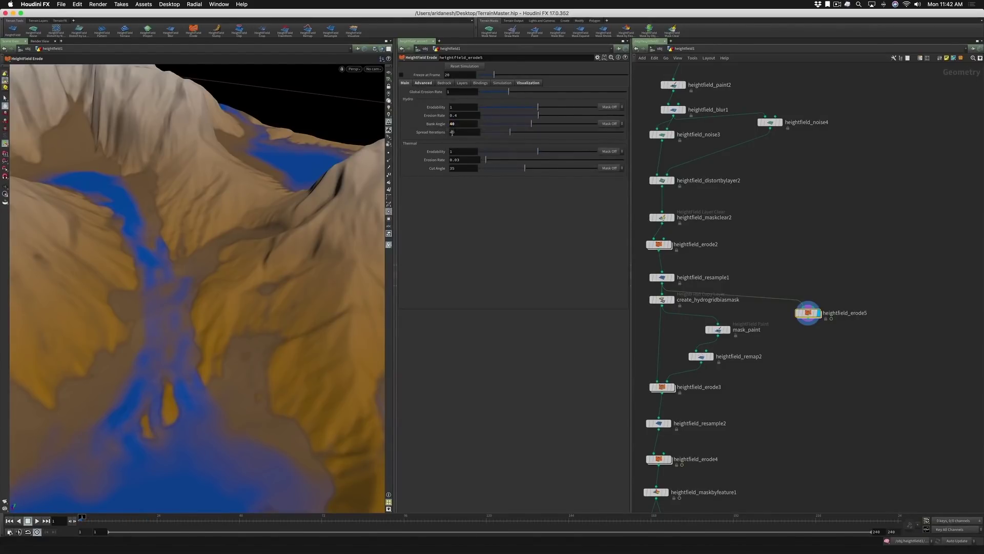
{"action": "right_click", "coordinate": [446, 125]}
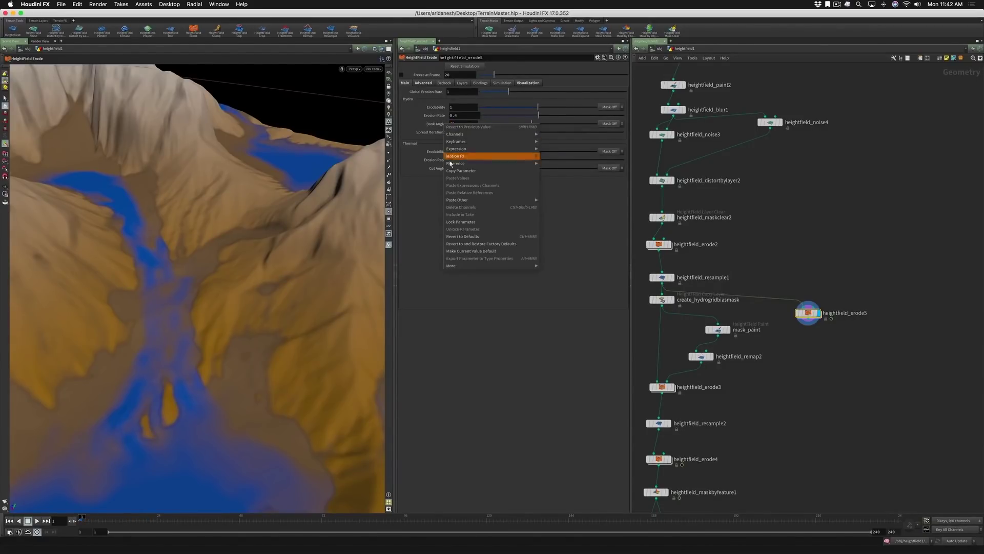
{"action": "left_click", "coordinate": [457, 237]}
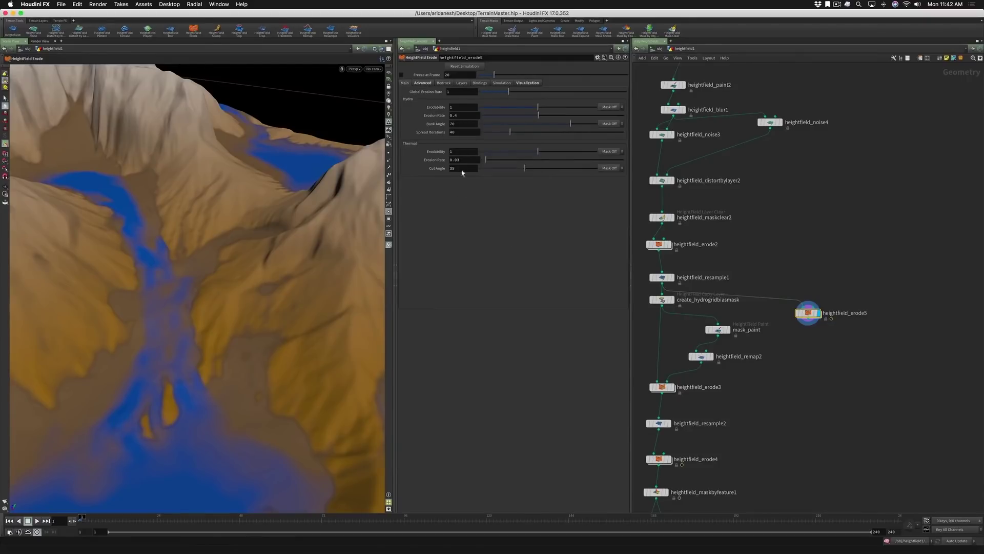
Step: Set the hydro Bank Angle to 45, rerun the erosion to about frame 22, and return to the first frame
{"action": "double_click", "coordinate": [452, 124]}
{"action": "type", "text": "45"}
{"action": "key", "text": "Return"}
{"action": "left_click", "coordinate": [37, 520]}
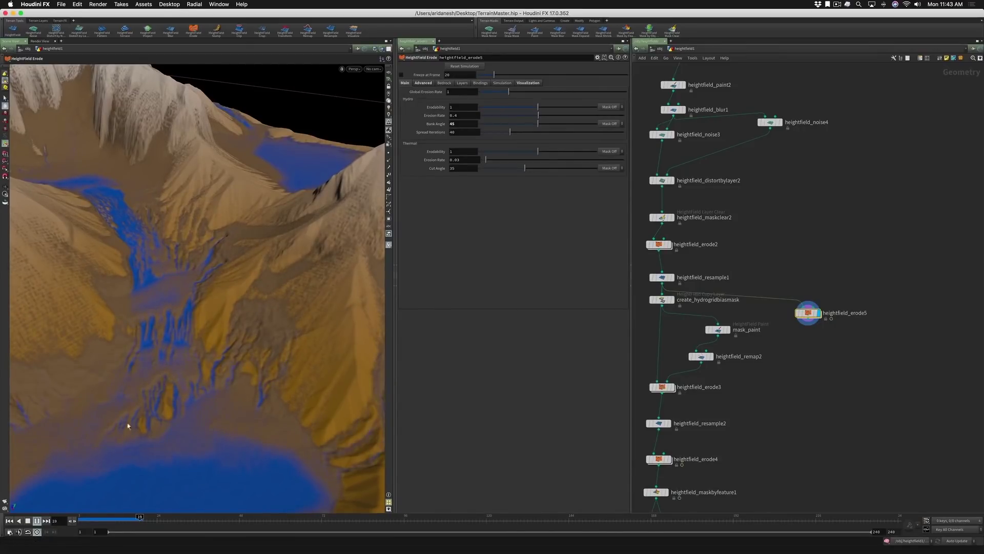
{"action": "left_click", "coordinate": [28, 521]}
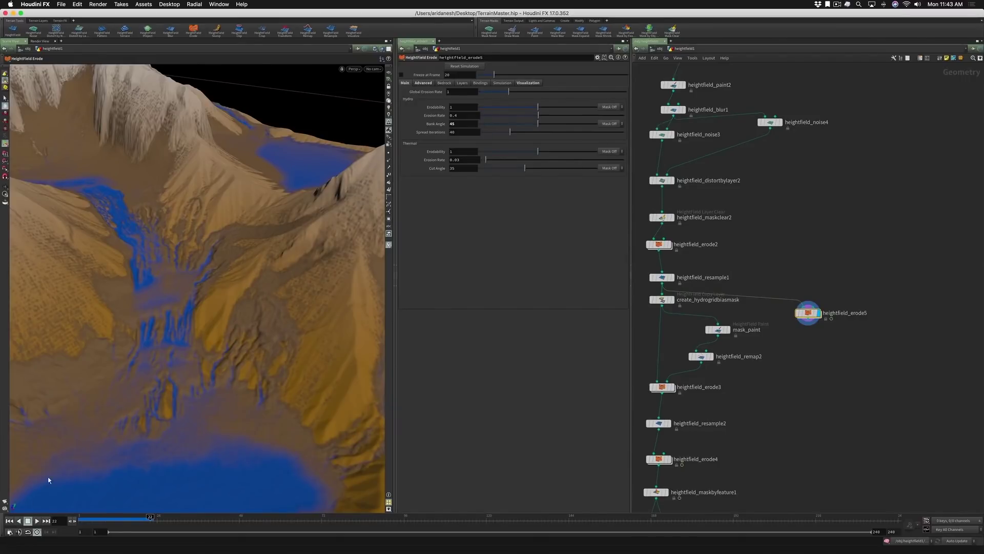
{"action": "left_click", "coordinate": [10, 521]}
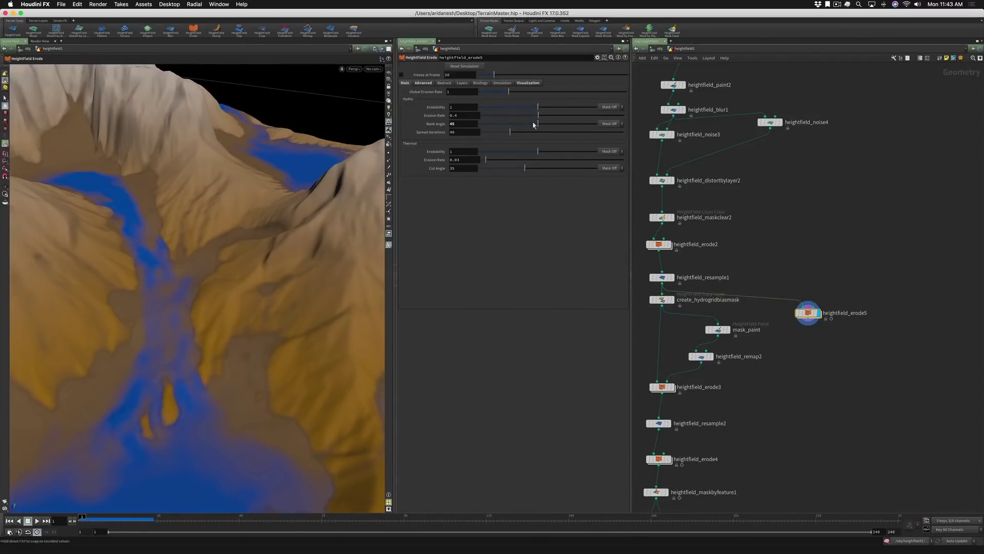
Step: Set the hydro Bank Angle to 85, rerun the erosion to about frame 16, and return to the first frame
{"action": "left_click", "coordinate": [451, 123]}
{"action": "type", "text": "85"}
{"action": "key", "text": "Return"}
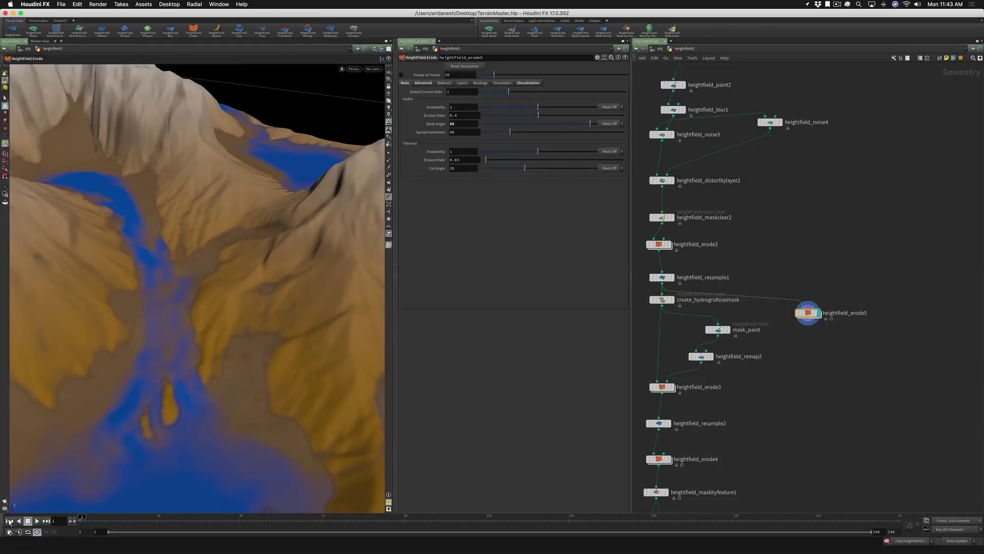
{"action": "left_click", "coordinate": [36, 521]}
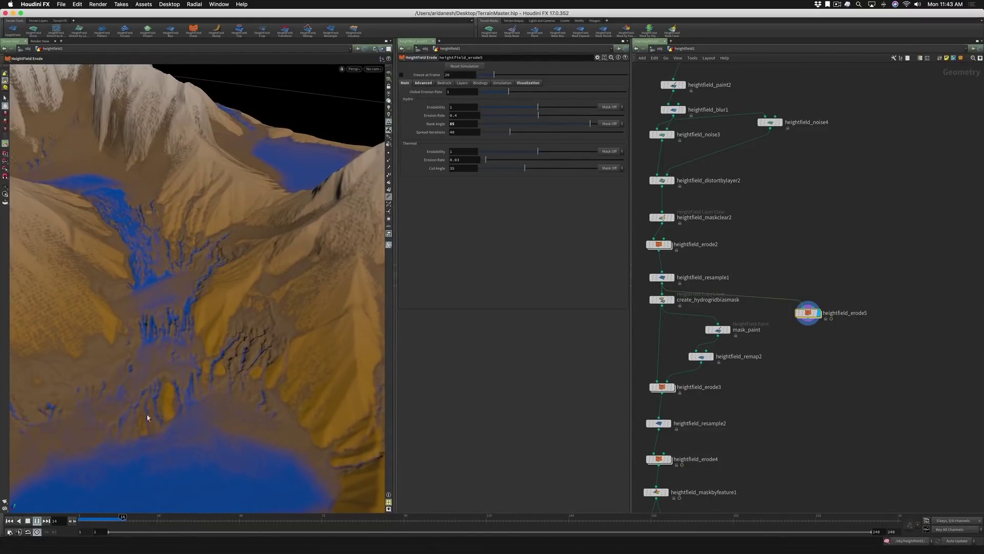
{"action": "left_click", "coordinate": [28, 521]}
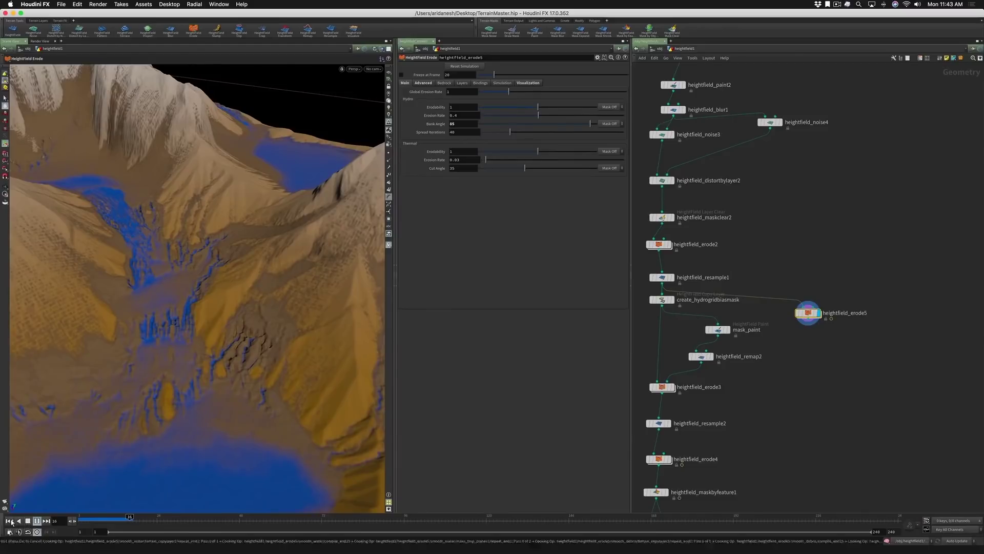
{"action": "left_click", "coordinate": [10, 520]}
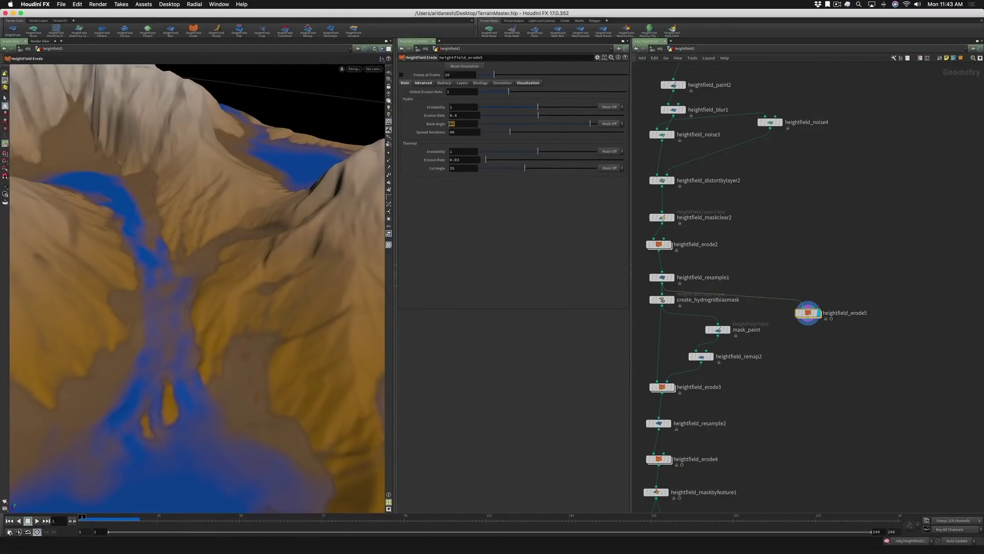
Step: Set the hydro Bank Angle back to 70
{"action": "left_click", "coordinate": [447, 124]}
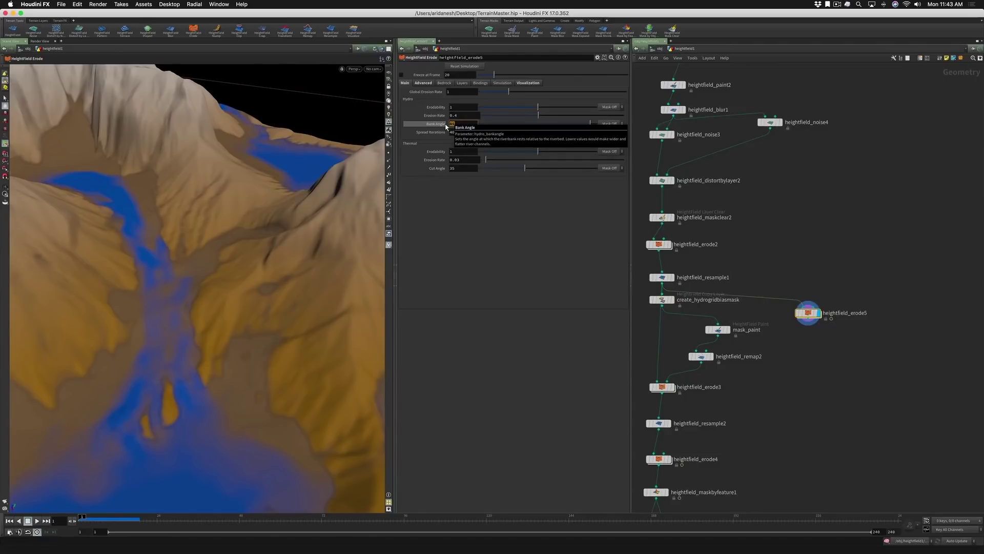
{"action": "type", "text": "70"}
{"action": "key", "text": "Return"}
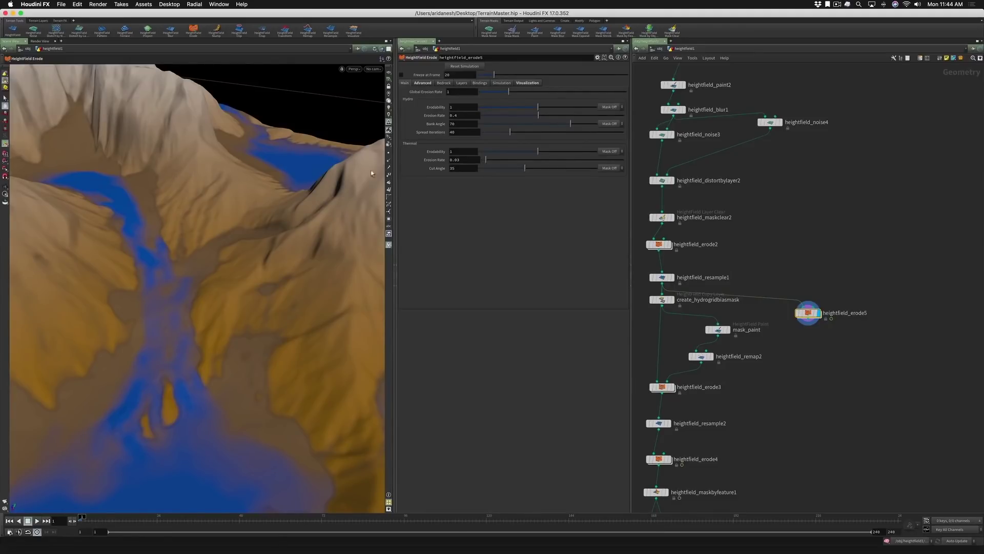
Step: Set the thermal Cut Angle to 70, rerun the erosion to about frame 16, and return to the first frame
{"action": "double_click", "coordinate": [468, 168]}
{"action": "type", "text": "70"}
{"action": "key", "text": "Return"}
{"action": "left_click", "coordinate": [37, 522]}
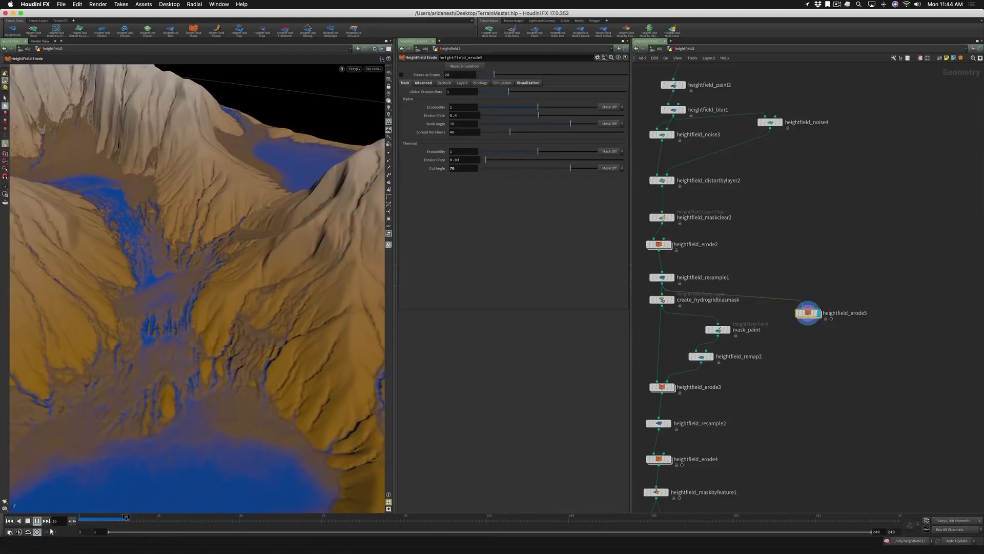
{"action": "left_click", "coordinate": [10, 522]}
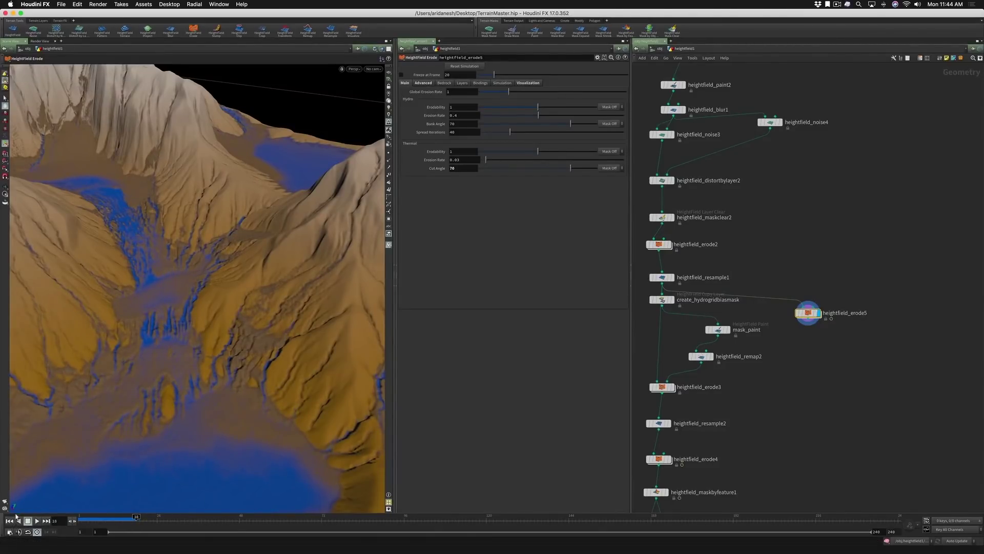
Step: Set the thermal Cut Angle to 25, rerun the erosion past frame 24 while examining the slopes, and return to the first frame
{"action": "double_click", "coordinate": [450, 168]}
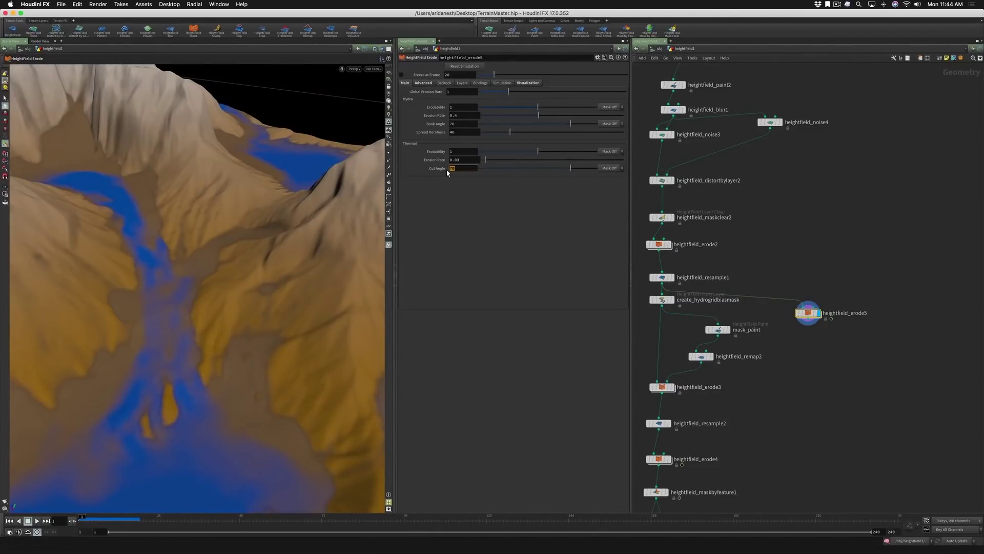
{"action": "type", "text": "25"}
{"action": "key", "text": "Return"}
{"action": "left_click", "coordinate": [36, 521]}
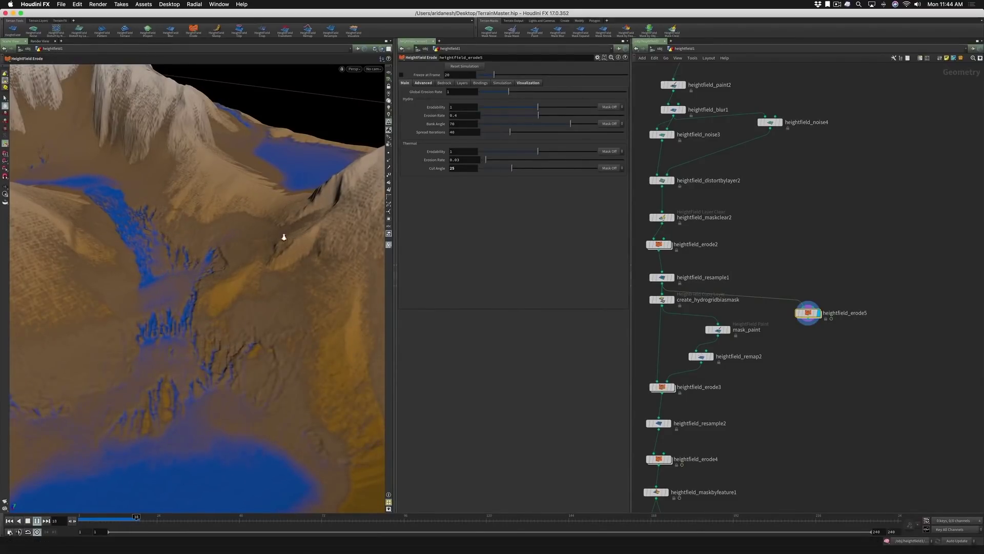
{"action": "key", "text": "Escape"}
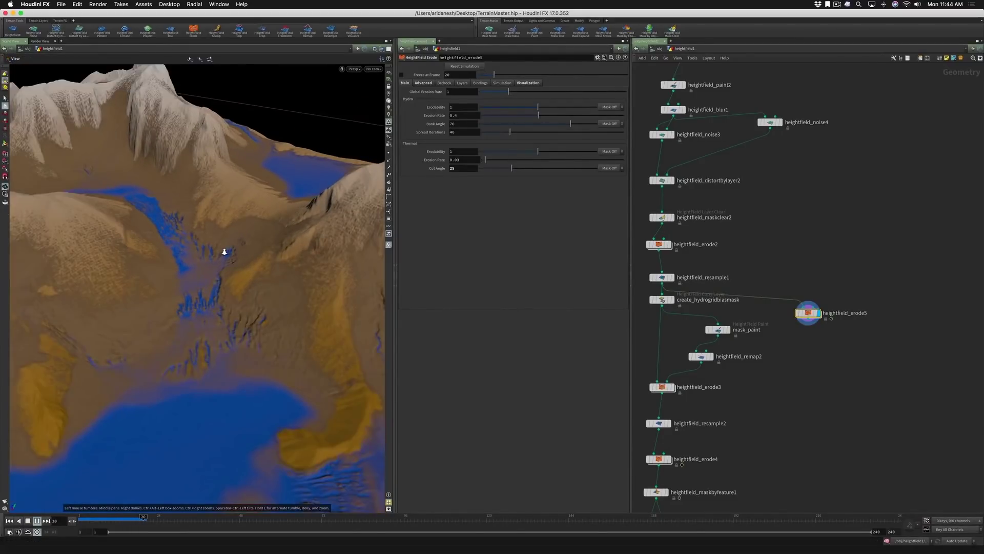
{"action": "right_click_drag", "start_coordinate": [217, 254], "coordinate": [202, 257]}
{"action": "left_click_drag", "start_coordinate": [202, 257], "coordinate": [220, 244]}
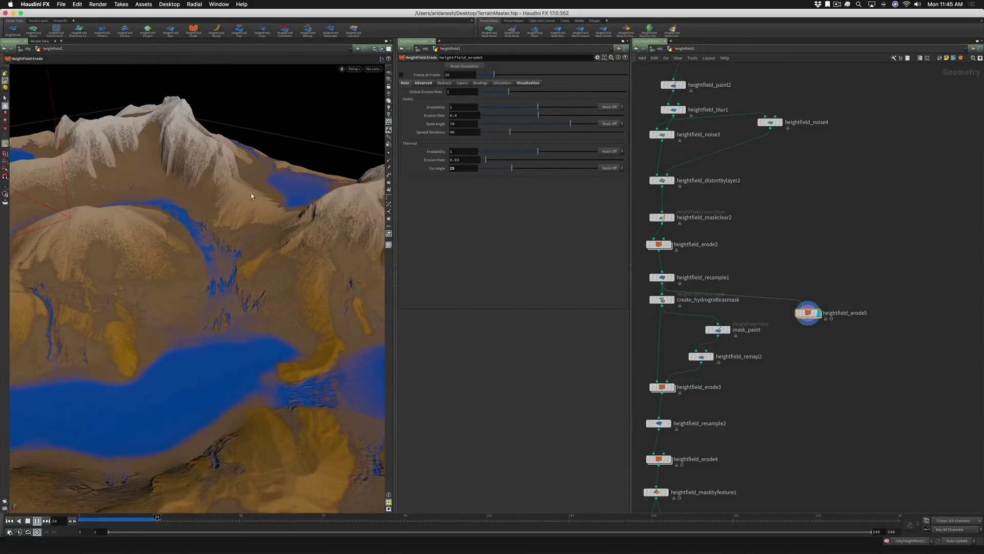
{"action": "left_click", "coordinate": [28, 520]}
{"action": "left_click", "coordinate": [9, 520]}
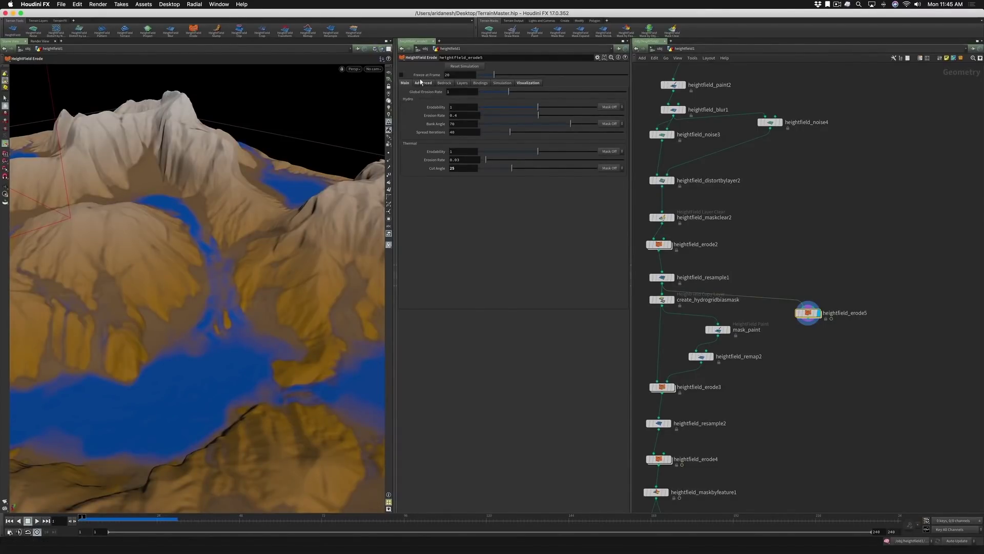
Step: In the advanced erosion settings, set the thermal Removal Rate to 0.8 and the hydro Removal Rate to 0.3
{"action": "left_click", "coordinate": [422, 83]}
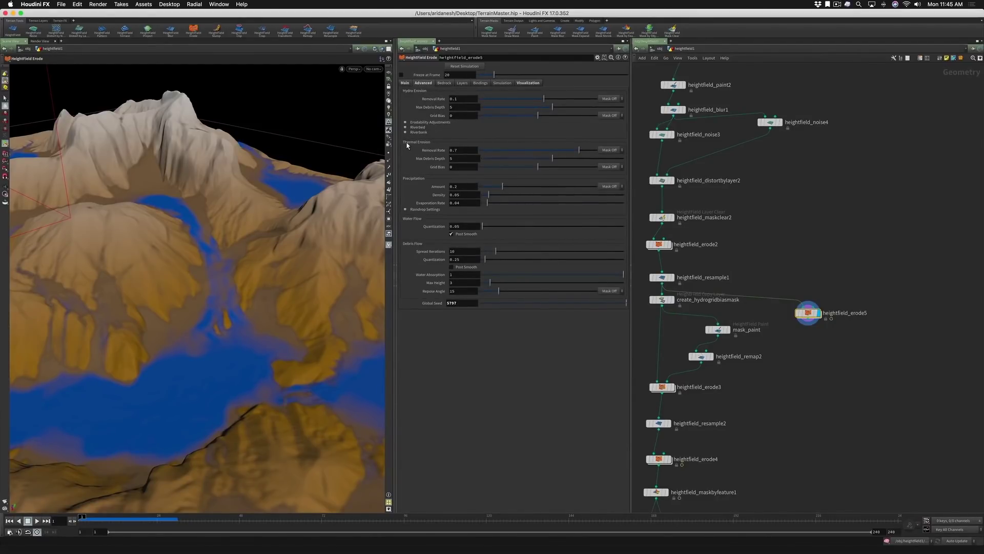
{"action": "left_click_drag", "start_coordinate": [454, 150], "coordinate": [460, 149]}
{"action": "type", "text": "8"}
{"action": "key", "text": "Return"}
{"action": "left_click_drag", "start_coordinate": [453, 97], "coordinate": [462, 97]}
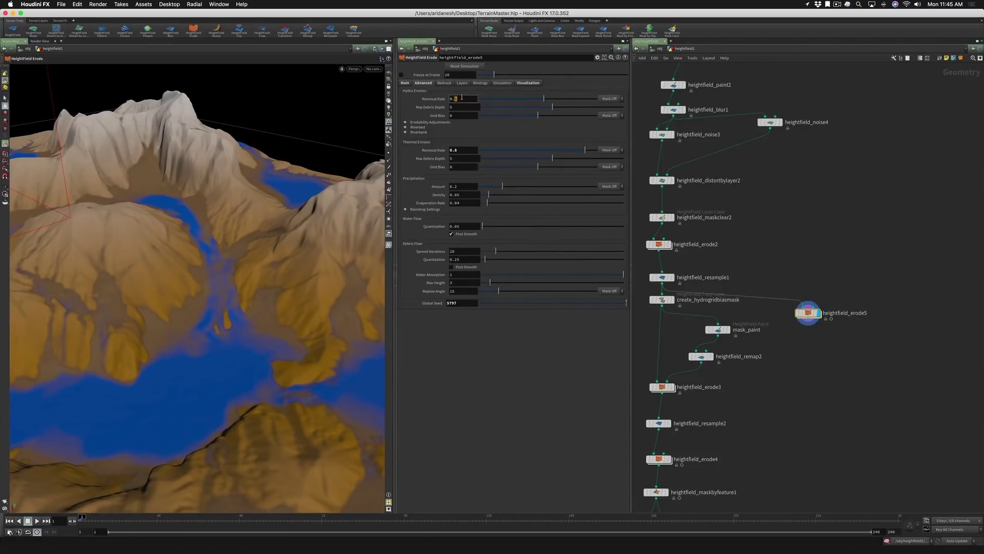
{"action": "type", "text": "3"}
{"action": "key", "text": "Return"}
Step: In the hydro Erodability Adjustments, set Ramp-up Iterations to 0 and Initial Factor to 1
{"action": "left_click", "coordinate": [405, 122]}
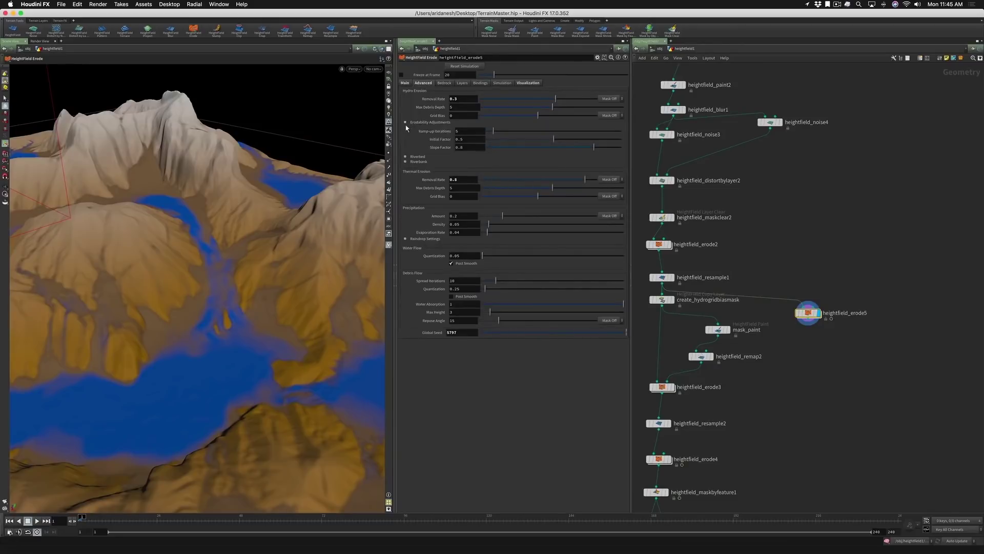
{"action": "left_click", "coordinate": [457, 131]}
{"action": "type", "text": "0"}
{"action": "key", "text": "Tab"}
{"action": "type", "text": "1"}
{"action": "key", "text": "Tab"}
Step: Rerun the erosion from the first frame to about frame 39, examine the terrain from several angles, and return to the first frame
{"action": "left_click", "coordinate": [8, 521]}
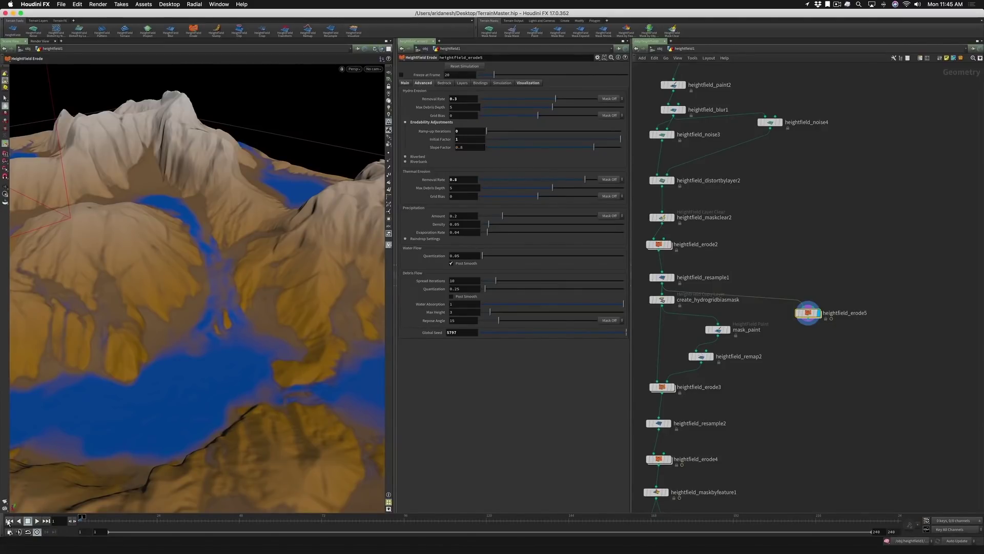
{"action": "left_click", "coordinate": [36, 521]}
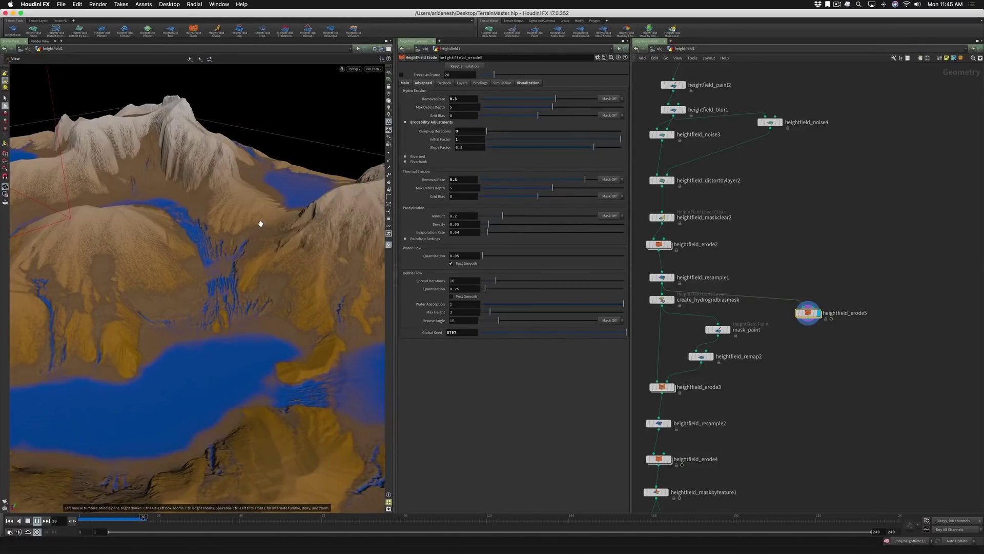
{"action": "left_click_drag", "start_coordinate": [252, 221], "coordinate": [263, 167], "text": "alt"}
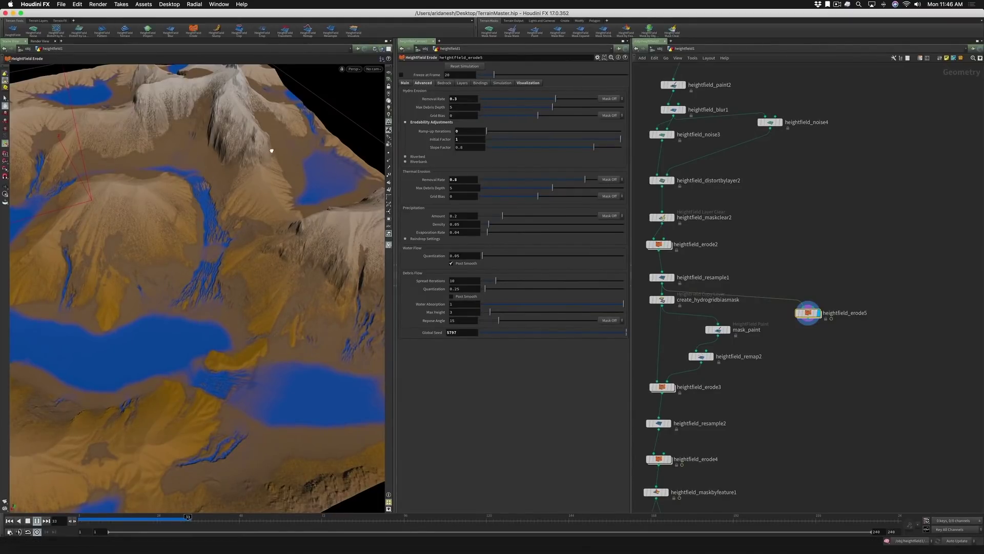
{"action": "mouse_move", "coordinate": [217, 138]}
{"action": "left_mouse_down", "text": "alt"}
{"action": "mouse_move", "coordinate": [206, 116]}
{"action": "mouse_move", "coordinate": [217, 155]}
{"action": "left_mouse_up", "text": "alt"}
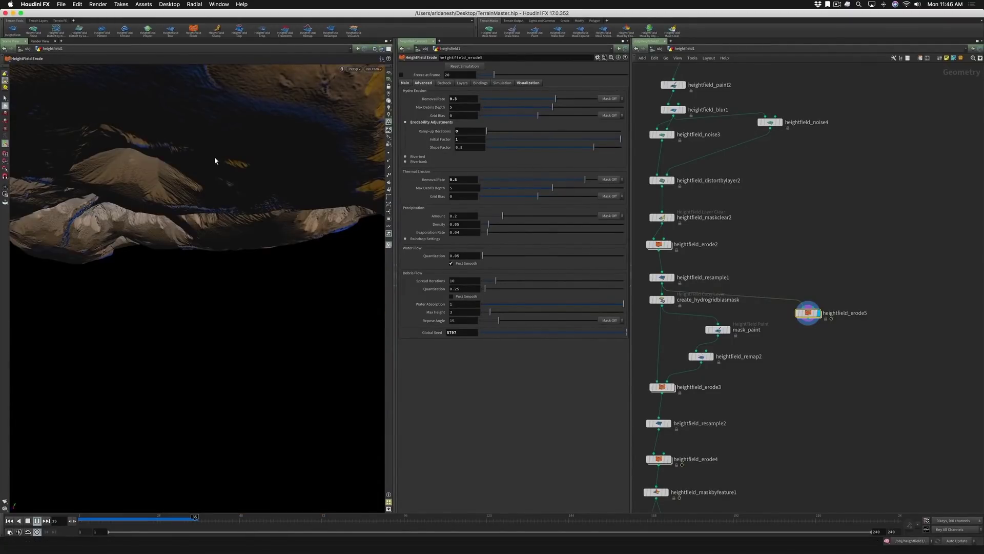
{"action": "left_click", "coordinate": [28, 521]}
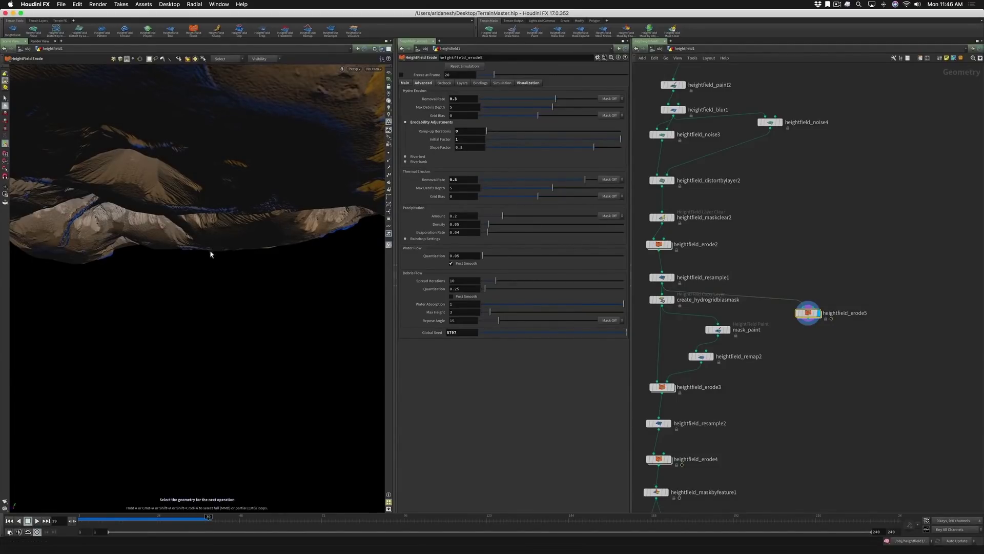
{"action": "left_click", "coordinate": [10, 520]}
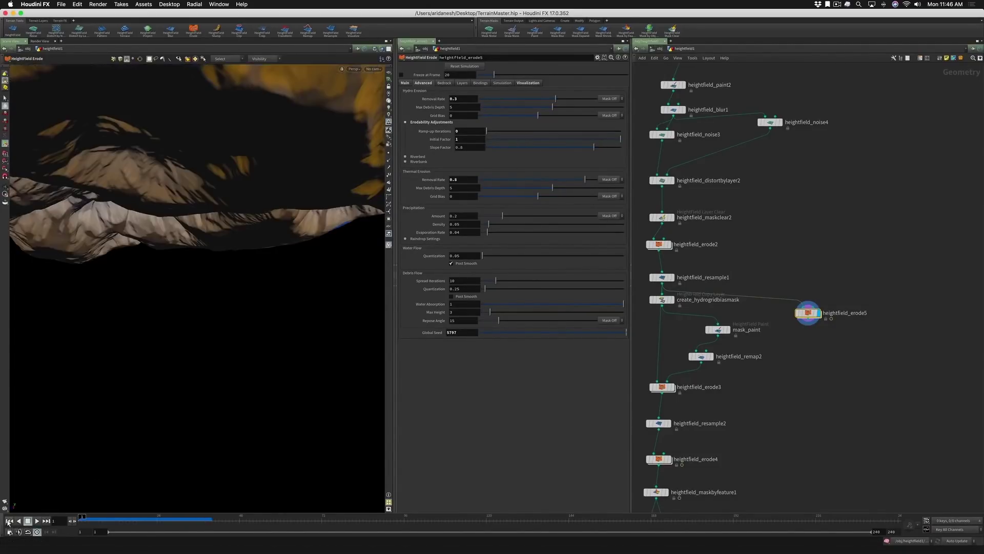
{"action": "left_click_drag", "start_coordinate": [217, 226], "coordinate": [258, 234], "text": "alt"}
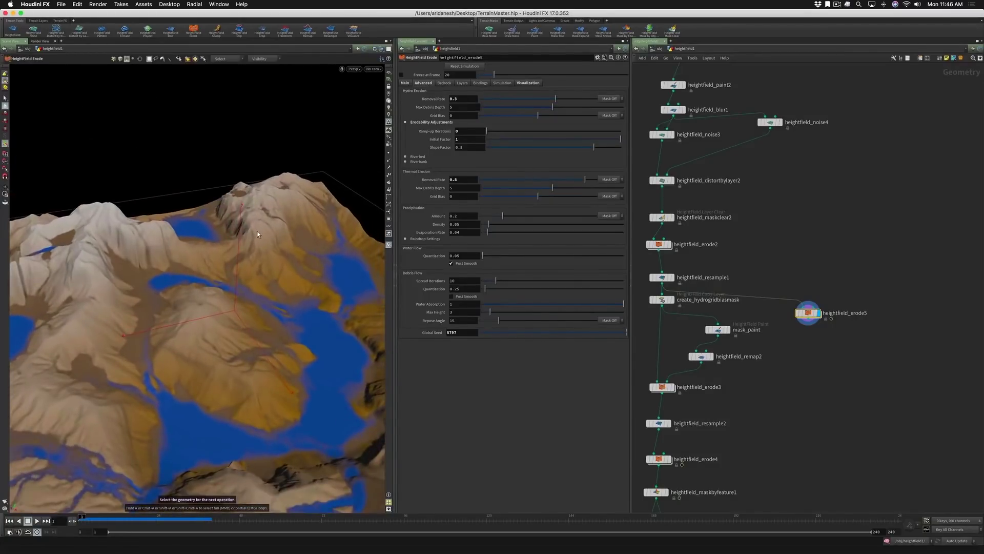
{"action": "left_click_drag", "start_coordinate": [212, 316], "coordinate": [310, 198], "text": "alt"}
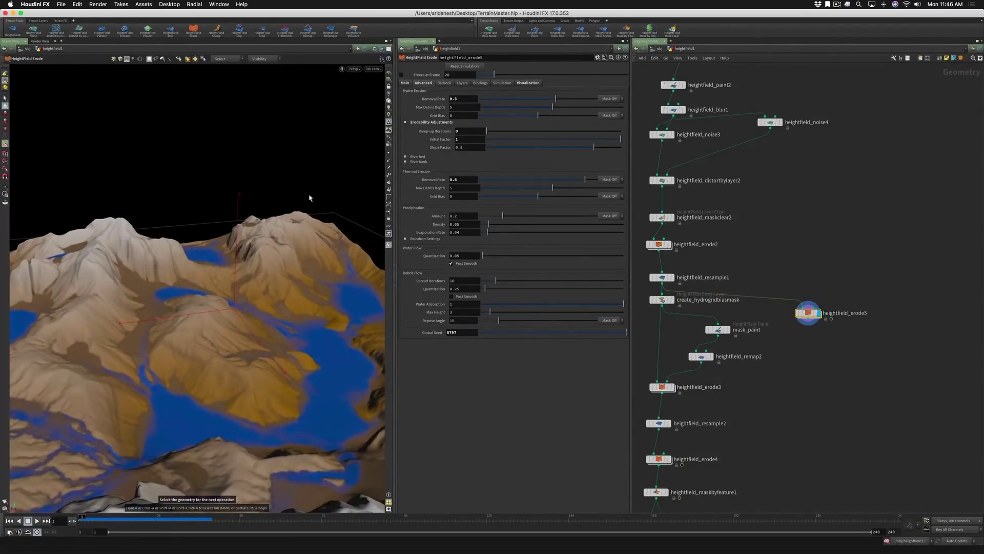
Step: Set the thermal Cut Angle back to 35 and reopen the advanced erosion settings
{"action": "left_click", "coordinate": [406, 83]}
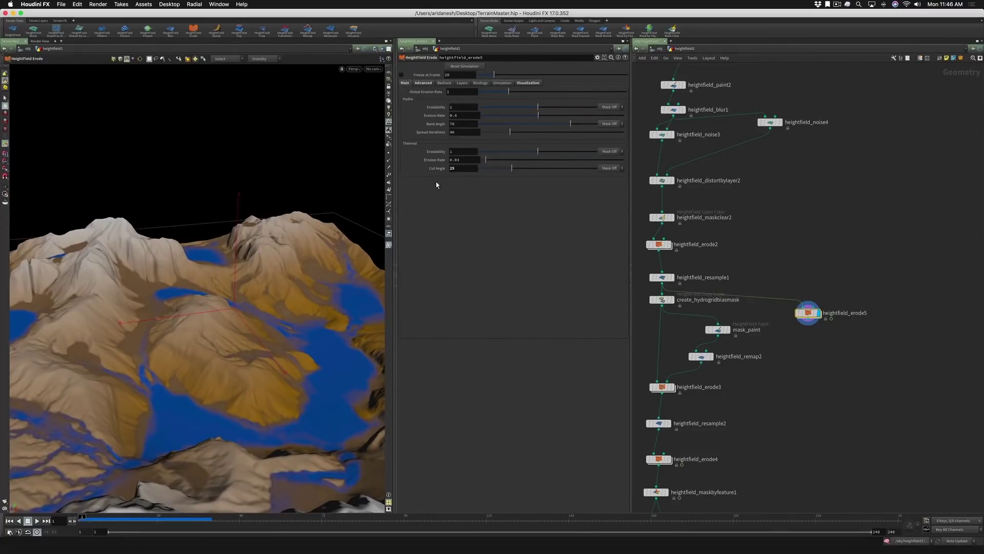
{"action": "double_click", "coordinate": [457, 168]}
{"action": "type", "text": "3"}
{"action": "key", "text": "Return"}
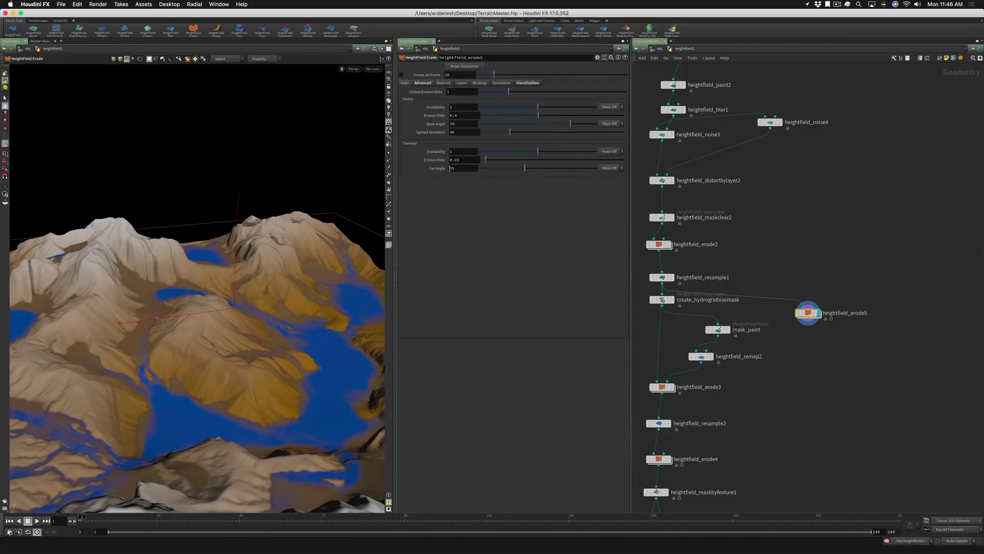
{"action": "left_click", "coordinate": [423, 82]}
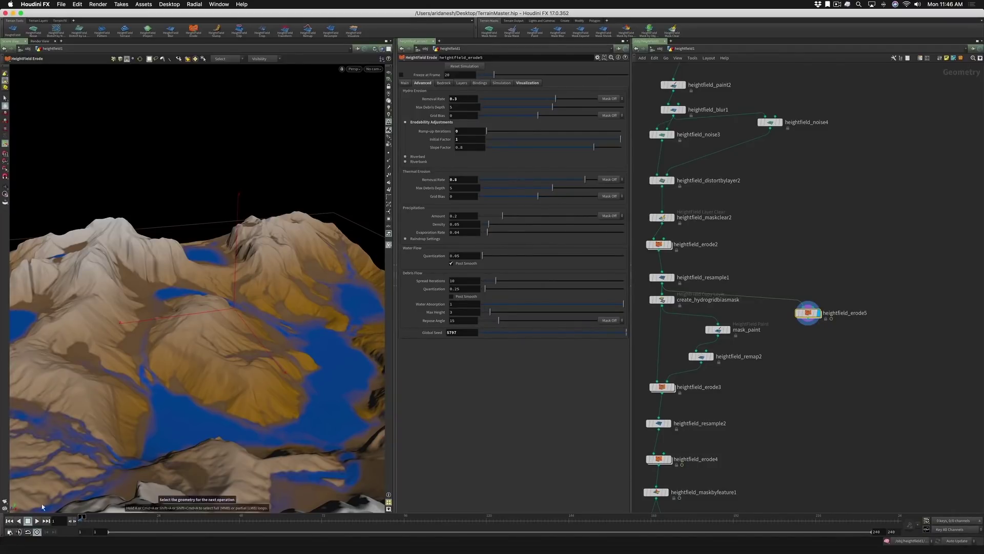
Step: Run the erosion from the first frame past frame 20, watching how the river channels and slopes develop
{"action": "left_click_drag", "start_coordinate": [145, 396], "coordinate": [127, 417], "text": "alt"}
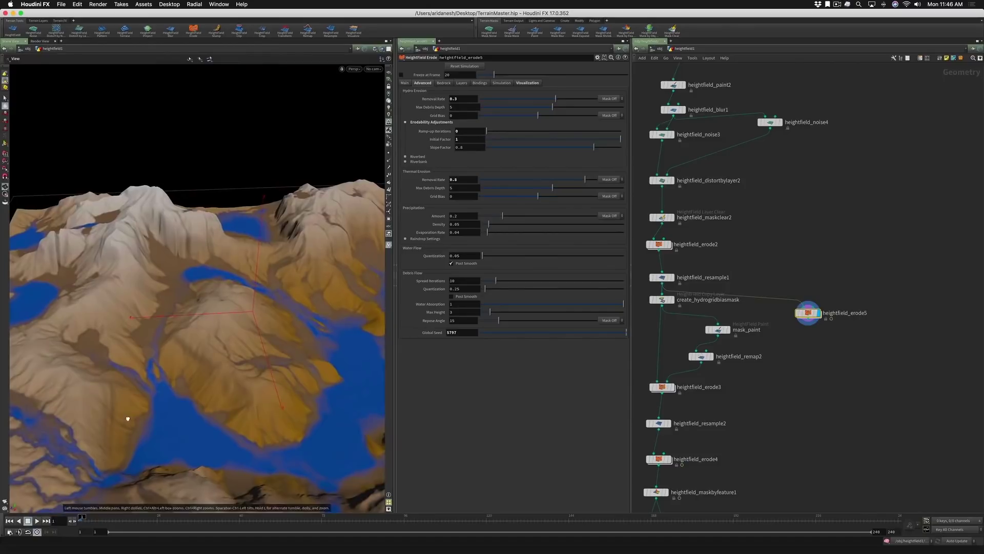
{"action": "left_click", "coordinate": [37, 520]}
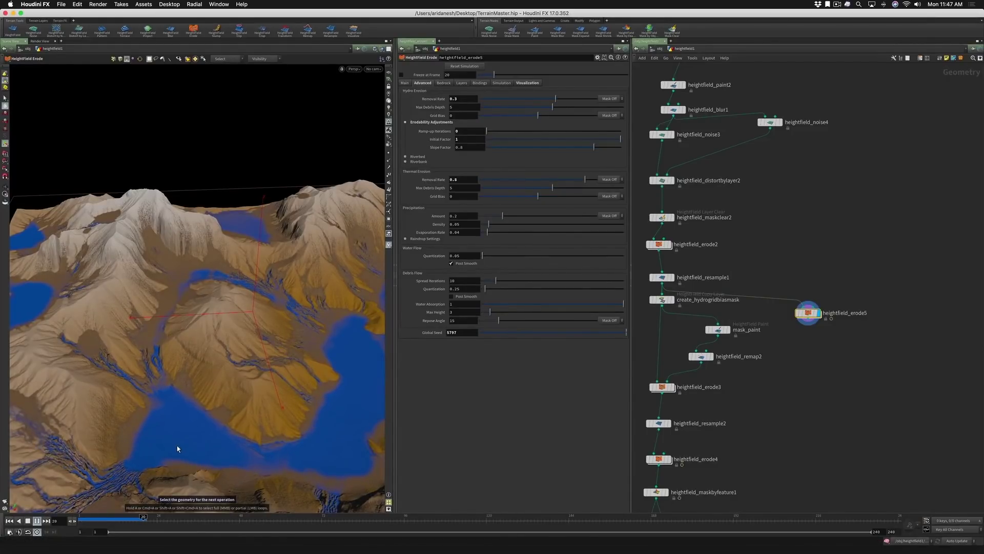
{"action": "left_click", "coordinate": [28, 521]}
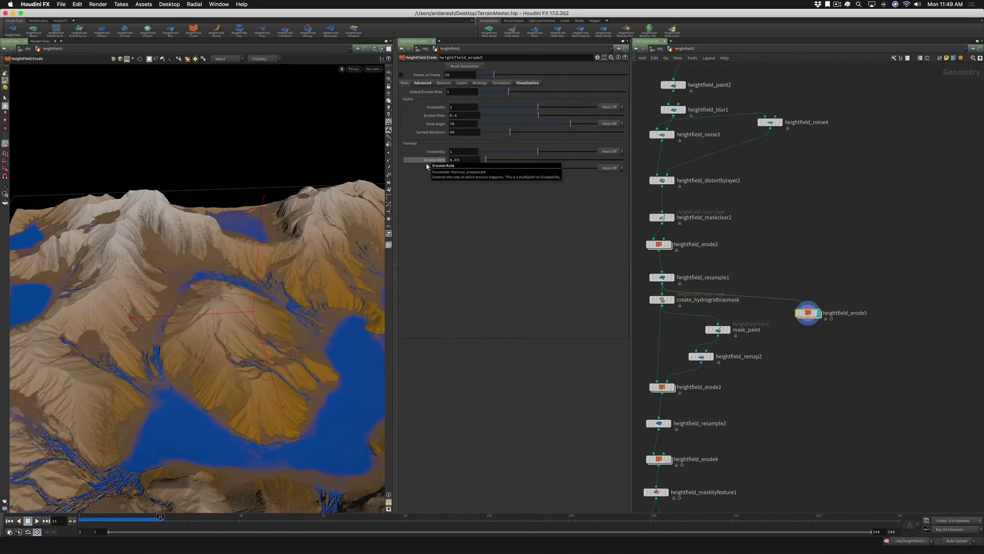
Step: Test the erosion to about frame 14 with the thermal Erosion Rate at about 0.195 and the hydro Erosion Rate at 0.2
{"action": "left_click_drag", "start_coordinate": [486, 161], "coordinate": [487, 161]}
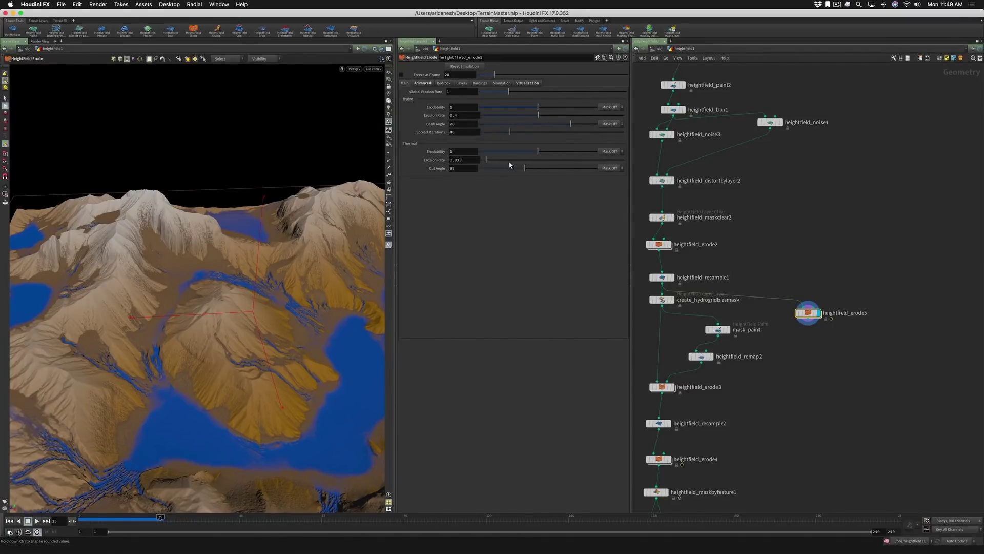
{"action": "left_click", "coordinate": [509, 161]}
{"action": "left_click", "coordinate": [9, 520]}
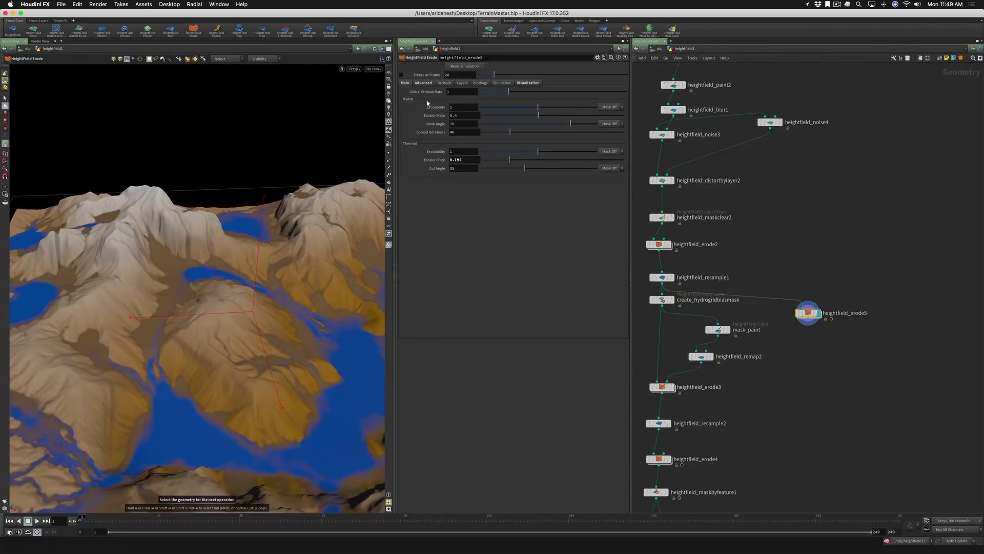
{"action": "double_click", "coordinate": [457, 115]}
{"action": "type", "text": "2"}
{"action": "key", "text": "Return"}
{"action": "left_click", "coordinate": [36, 520]}
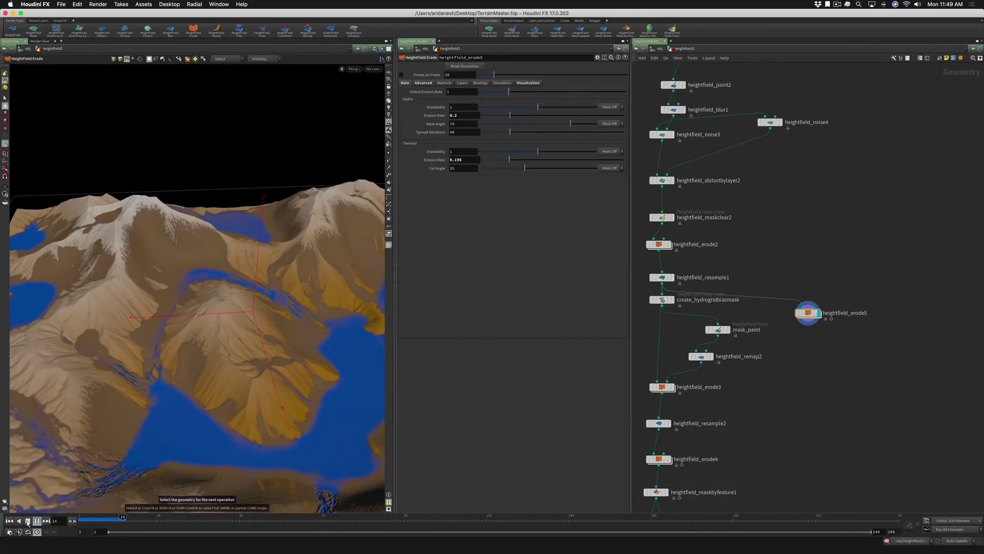
{"action": "key", "text": "ctrl+Up"}
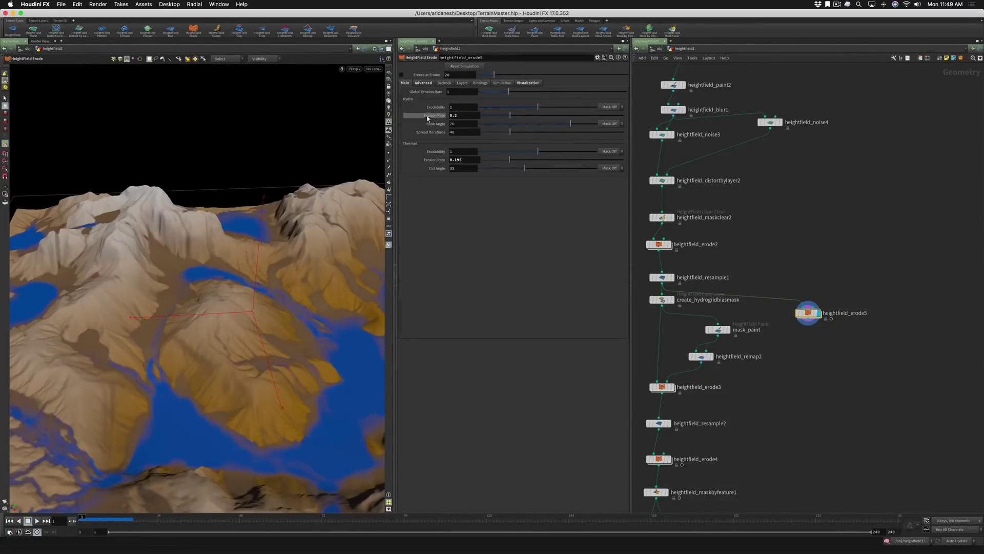
Step: Revert the hydro and thermal Erosion Rates to their defaults
{"action": "right_click", "coordinate": [427, 116]}
{"action": "left_click", "coordinate": [435, 232]}
{"action": "right_click", "coordinate": [434, 160]}
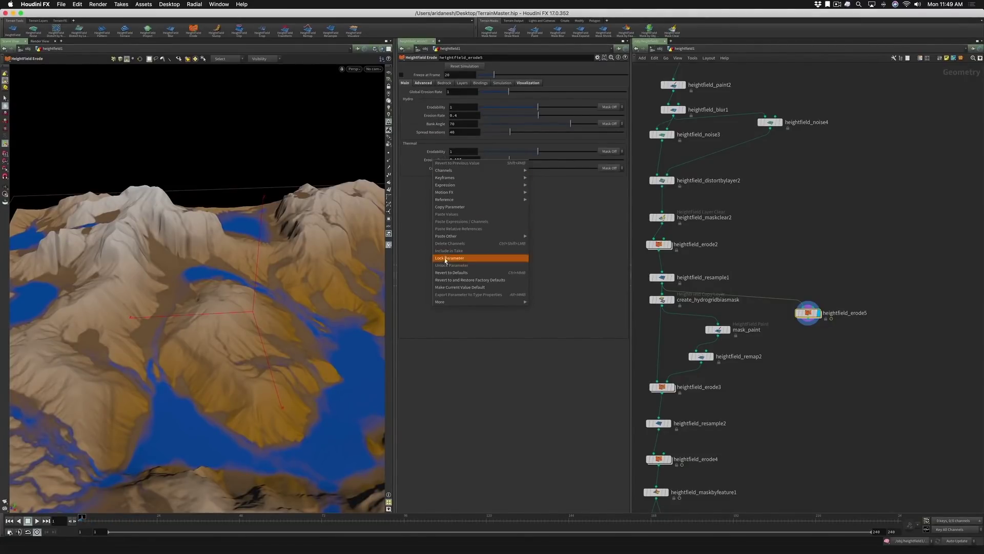
{"action": "left_click", "coordinate": [443, 273]}
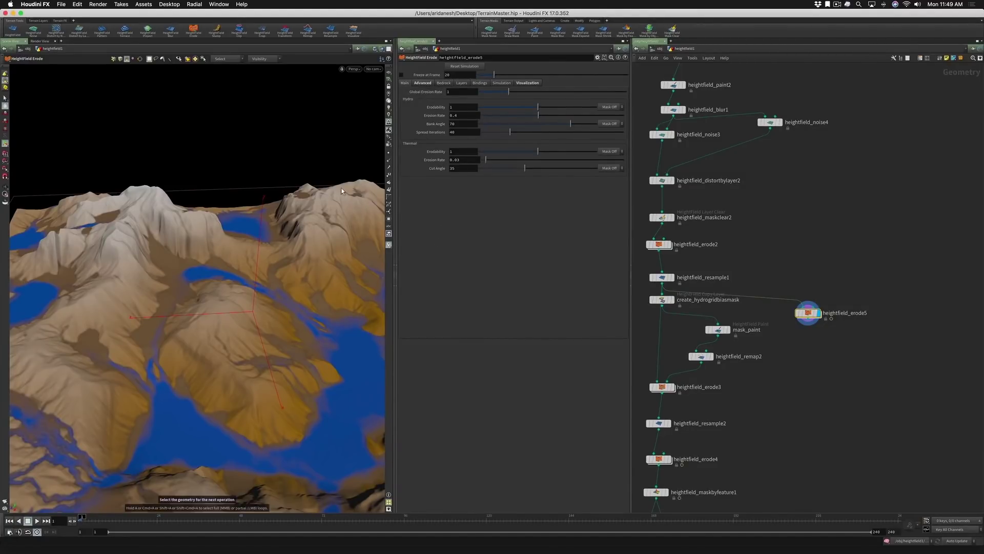
Step: In the advanced settings, try a negative hydro Removal Rate of about -0.382
{"action": "left_click", "coordinate": [424, 83]}
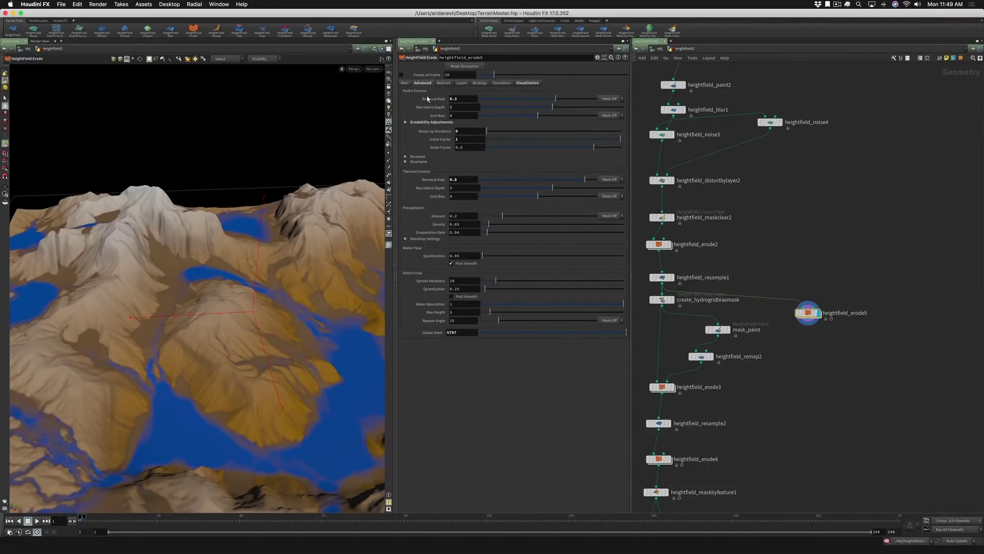
{"action": "mouse_move", "coordinate": [426, 99]}
{"action": "mouse_move", "coordinate": [437, 183]}
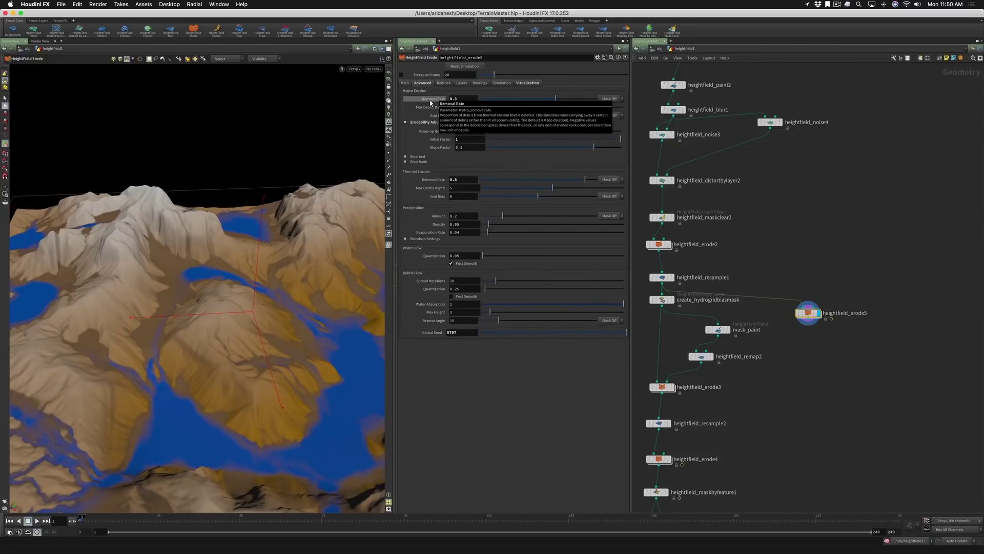
{"action": "mouse_move", "coordinate": [498, 99]}
{"action": "left_mouse_down"}
{"action": "mouse_move", "coordinate": [525, 102]}
{"action": "mouse_move", "coordinate": [501, 104]}
{"action": "left_mouse_up"}
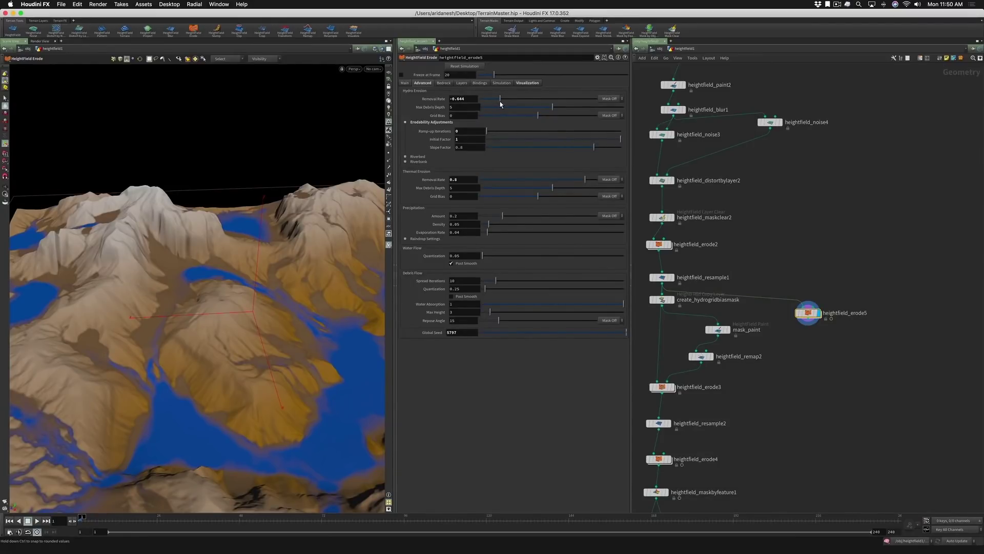
{"action": "left_click_drag", "start_coordinate": [501, 104], "coordinate": [514, 103]}
{"action": "left_click_drag", "start_coordinate": [513, 103], "coordinate": [513, 103]}
{"action": "left_click_drag", "start_coordinate": [512, 101], "coordinate": [516, 99]}
Step: Restore the default hydro and thermal Removal Rates, then preview the erosion and return to the first frame
{"action": "right_click", "coordinate": [436, 102]}
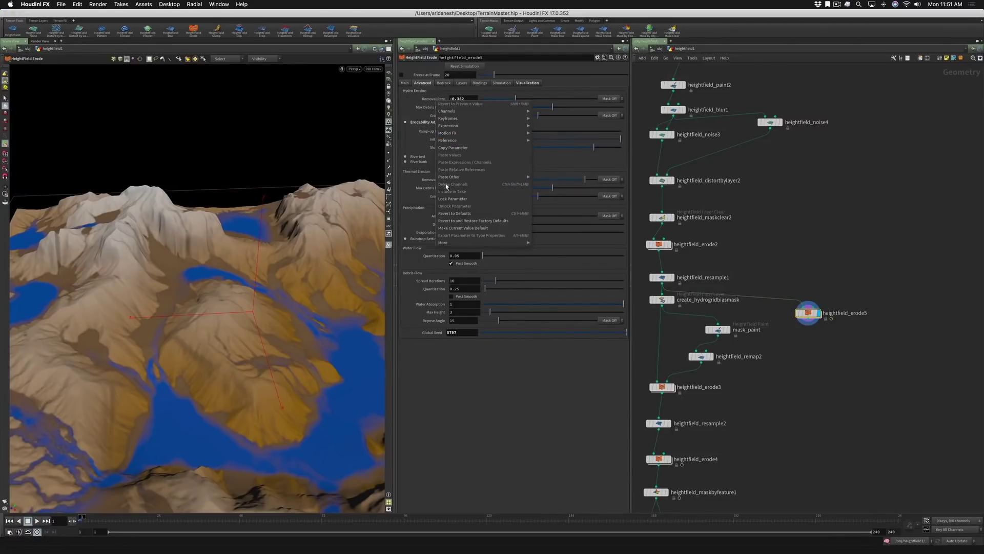
{"action": "left_click", "coordinate": [447, 214]}
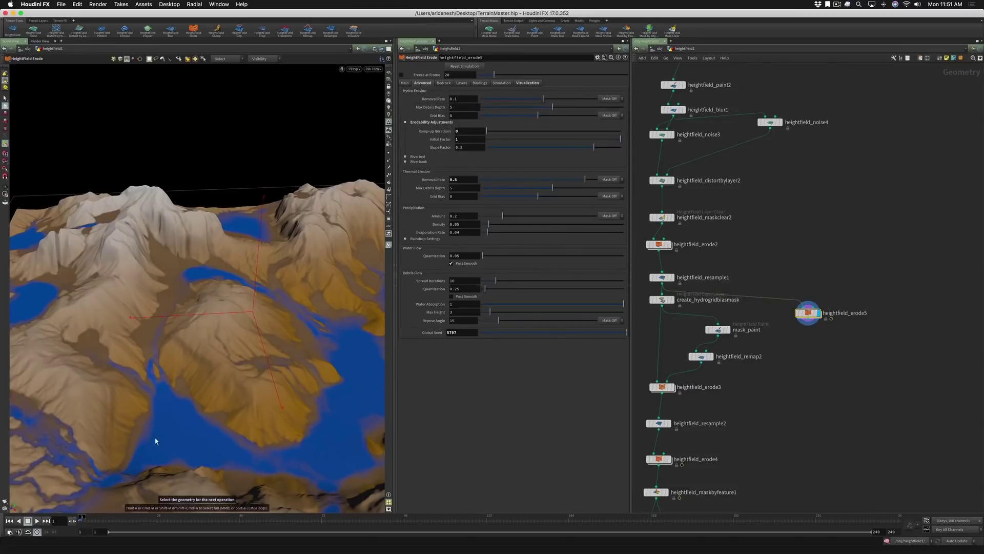
{"action": "right_click", "coordinate": [432, 180]}
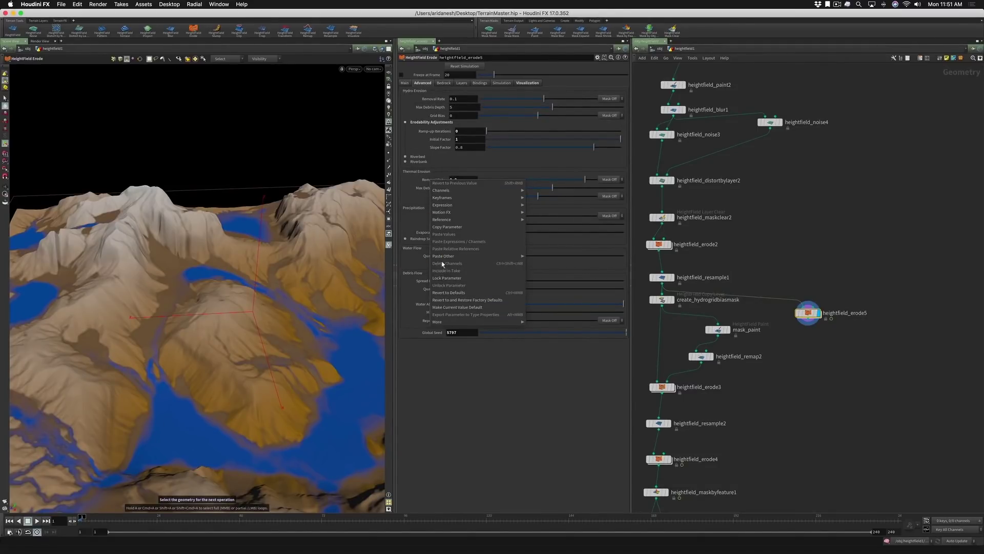
{"action": "left_click", "coordinate": [443, 292]}
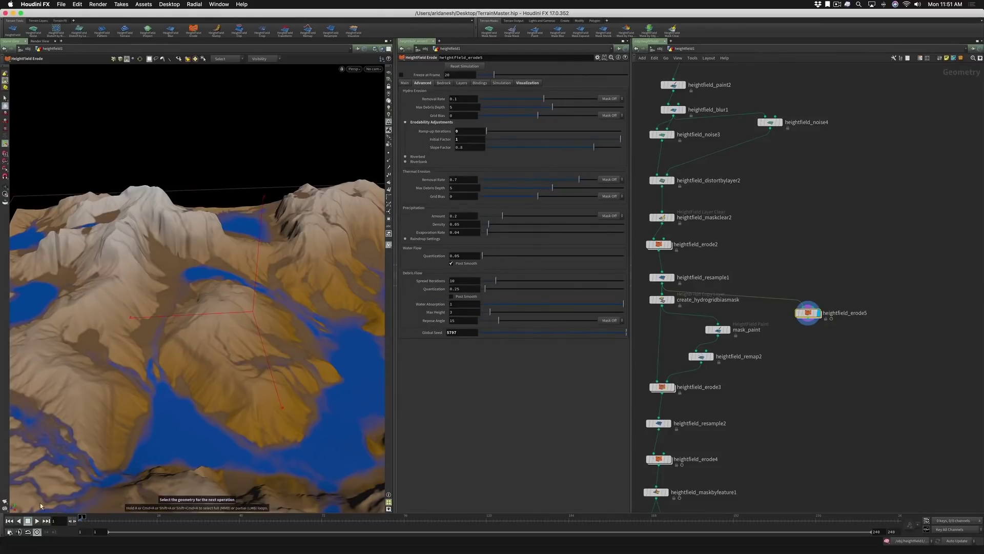
{"action": "left_click", "coordinate": [38, 521]}
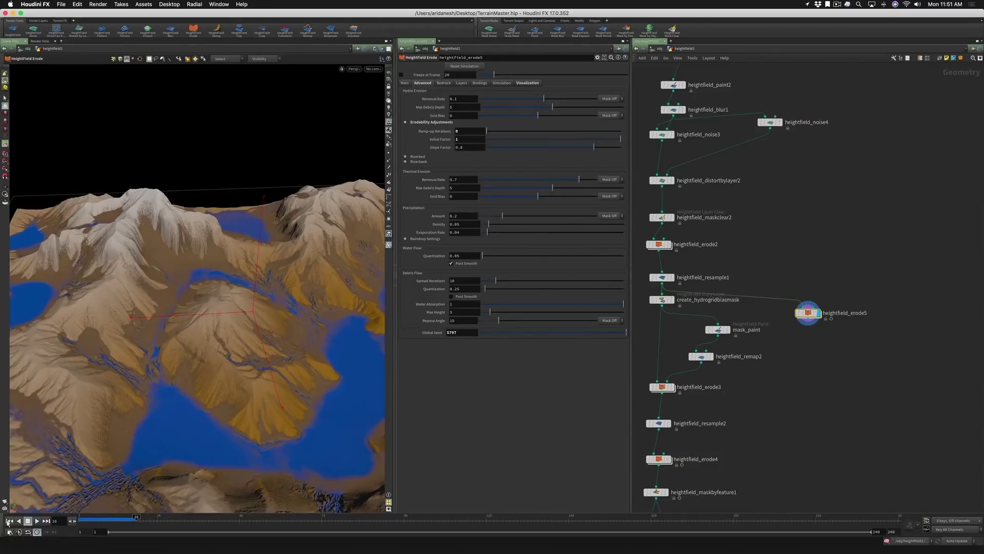
{"action": "key", "text": "ctrl+Up"}
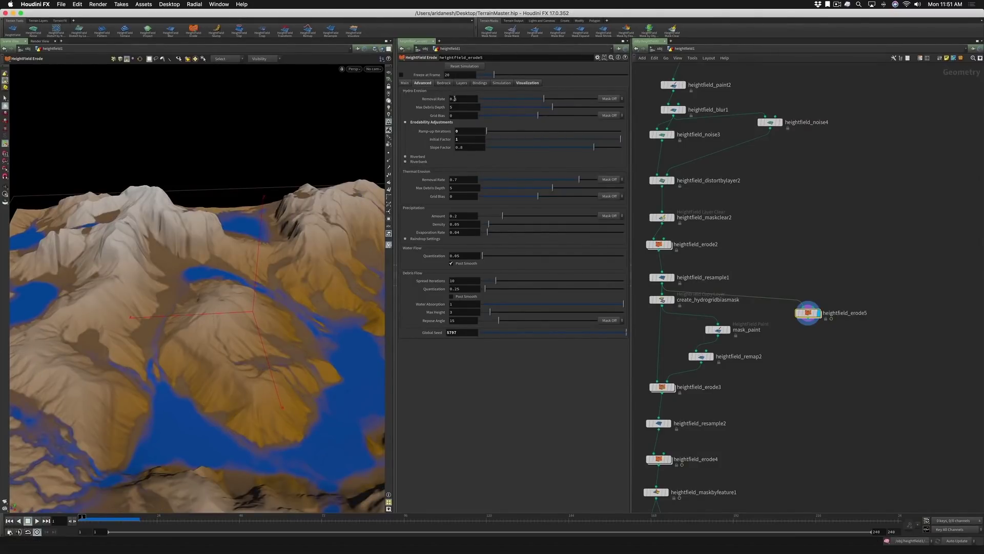
Step: Set the hydro Removal Rate to -0.3 and rerun the erosion past frame 14
{"action": "left_click_drag", "start_coordinate": [450, 99], "coordinate": [464, 99]}
{"action": "key", "text": "BackSpace"}
{"action": "type", "text": "-.3"}
{"action": "key", "text": "Return"}
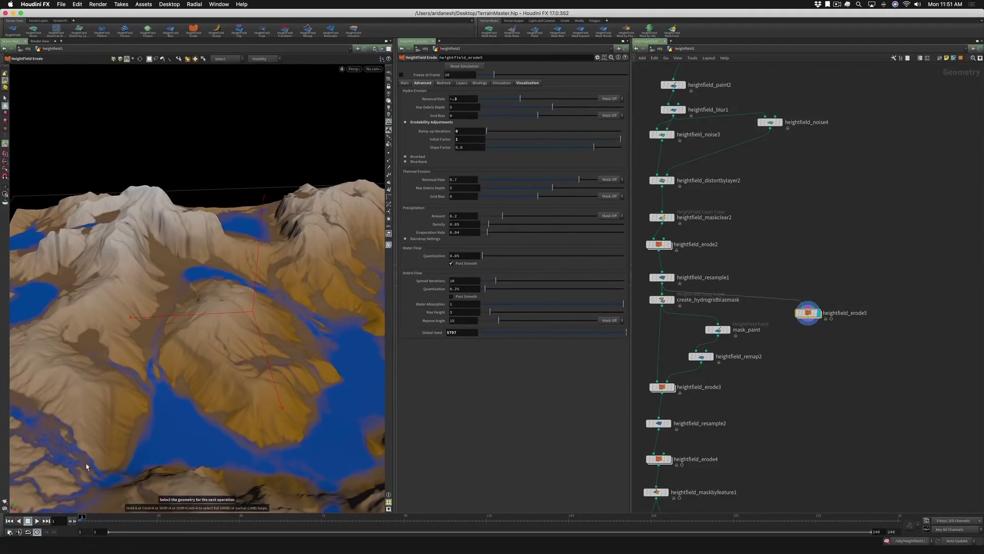
{"action": "left_click", "coordinate": [37, 521]}
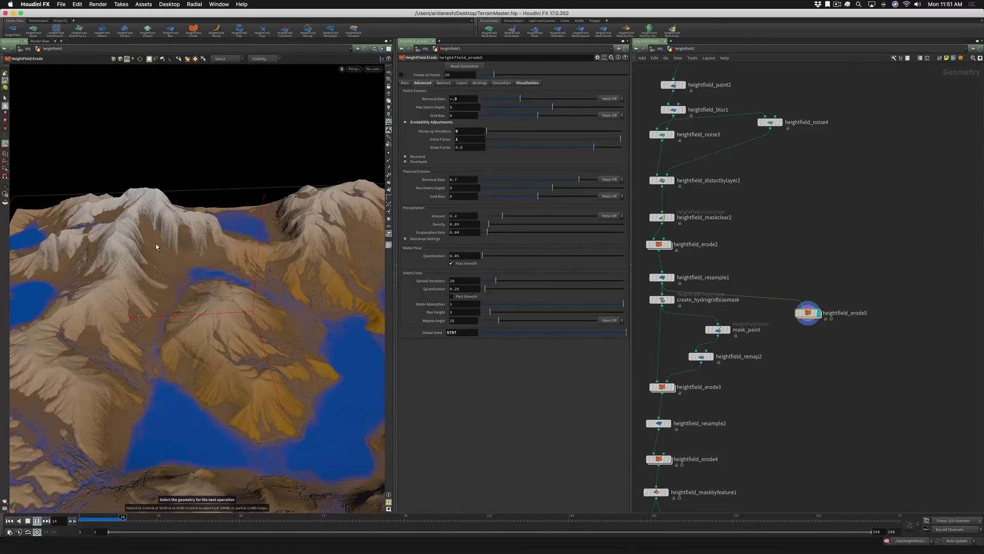
{"action": "left_click", "coordinate": [27, 522]}
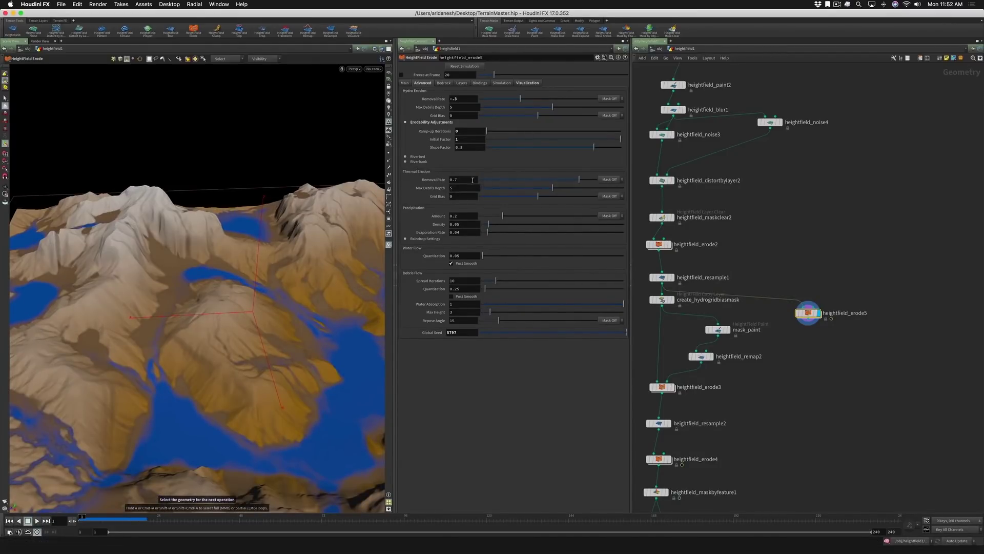
Step: Set the thermal Removal Rate to about -0.507 and rerun the erosion past frame 28
{"action": "left_click_drag", "start_coordinate": [580, 180], "coordinate": [508, 186]}
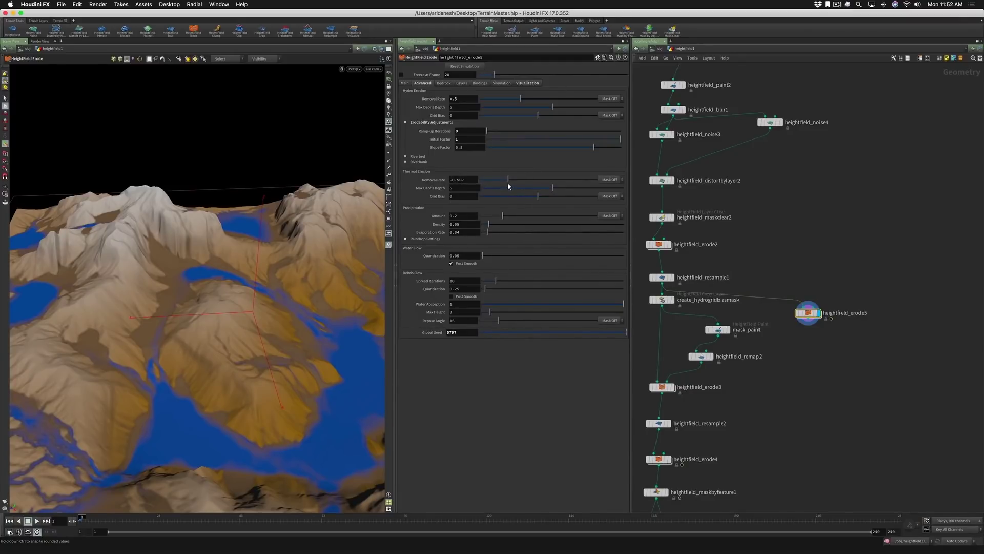
{"action": "left_click", "coordinate": [36, 521]}
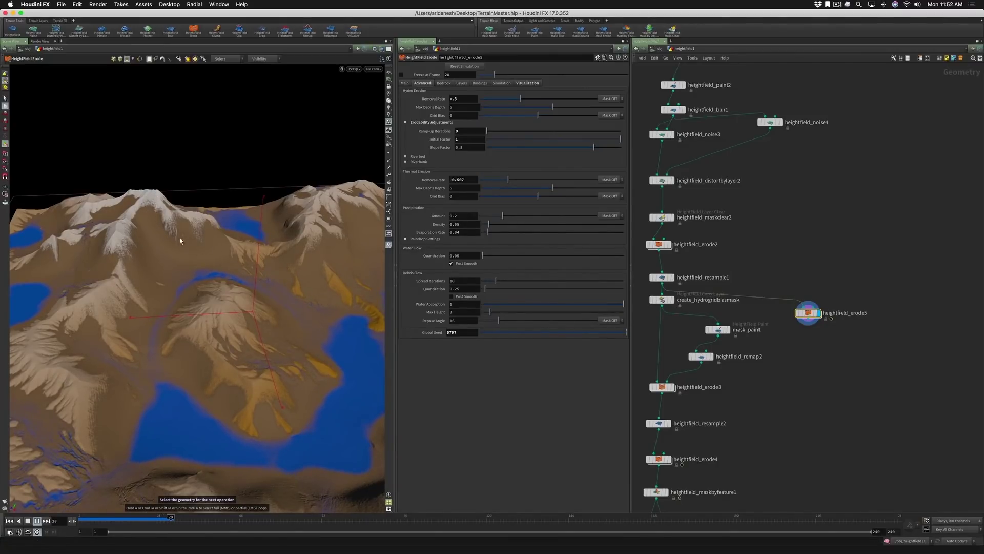
{"action": "left_click", "coordinate": [28, 520]}
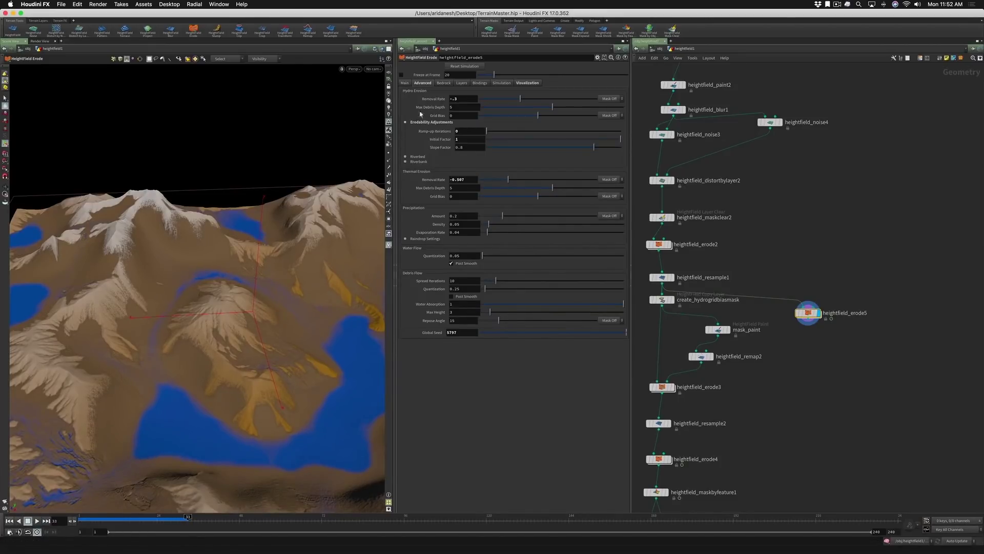
Step: Revert both the hydro and thermal Removal Rates to their default values
{"action": "right_click", "coordinate": [430, 99]}
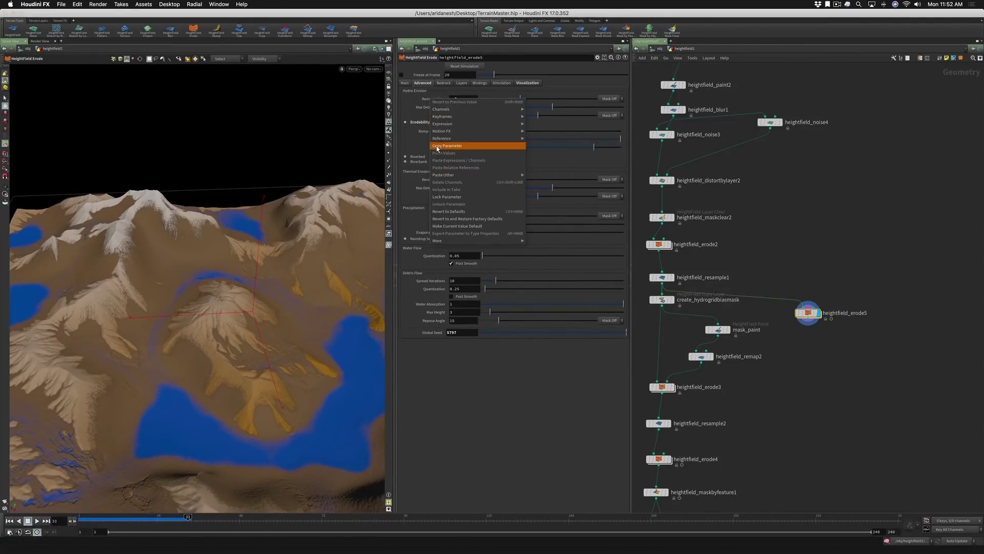
{"action": "left_click", "coordinate": [440, 210]}
{"action": "right_click", "coordinate": [433, 180]}
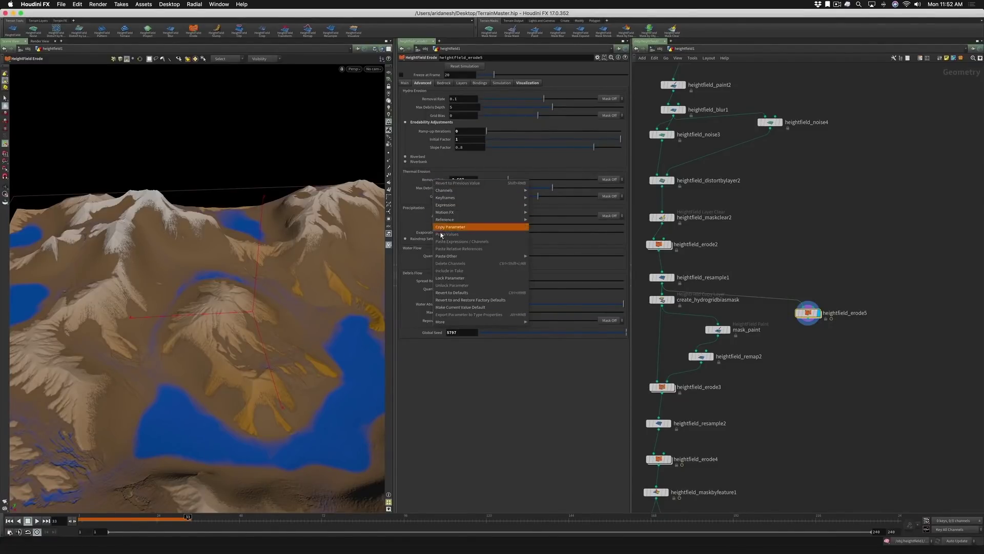
{"action": "left_click", "coordinate": [453, 292]}
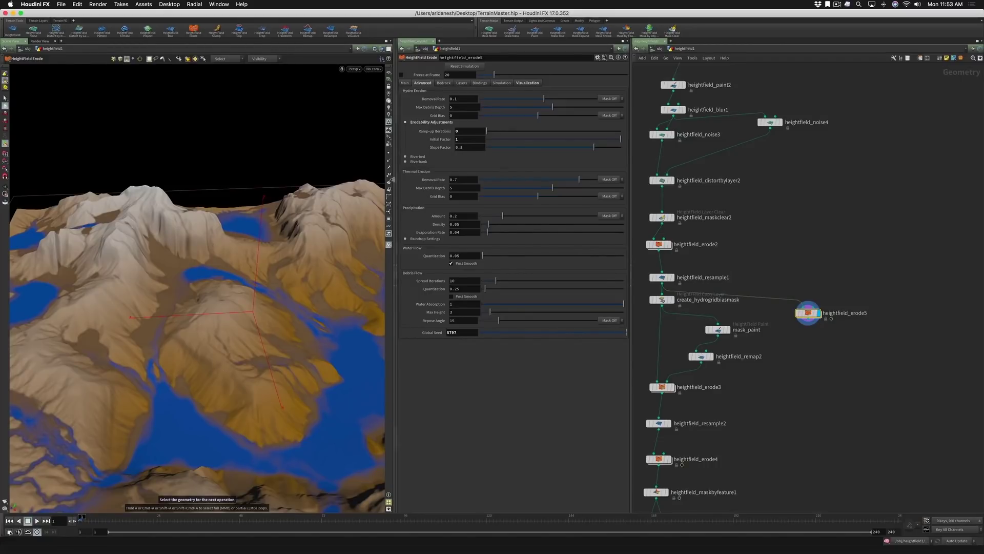
Step: Raise the hydro Max Debris Depth to 10, rerun the erosion to about frame 21 and examine the terrain up close
{"action": "left_click_drag", "start_coordinate": [552, 106], "coordinate": [626, 114]}
{"action": "left_click", "coordinate": [37, 521]}
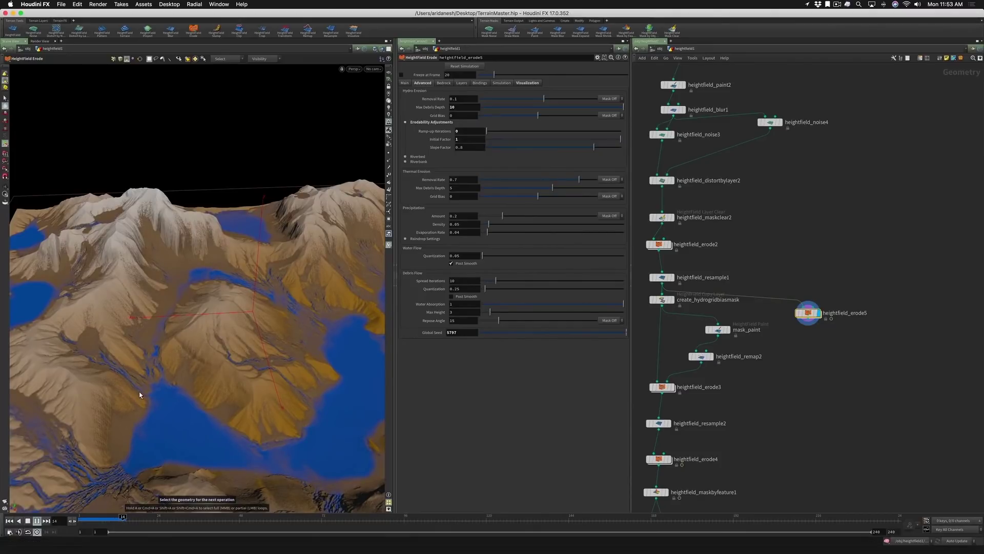
{"action": "left_click", "coordinate": [28, 521]}
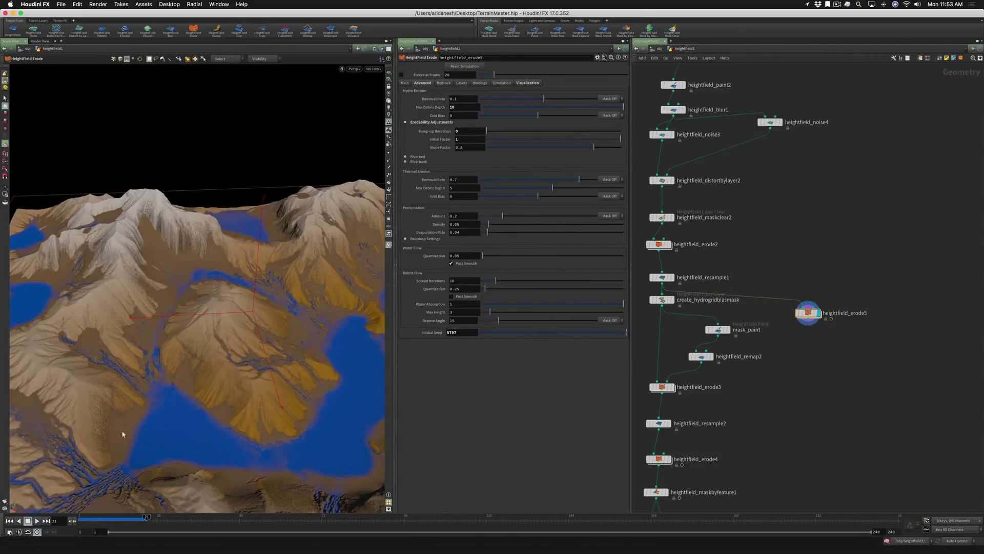
{"action": "key", "text": "Escape"}
{"action": "left_click_drag", "start_coordinate": [171, 406], "coordinate": [118, 401]}
{"action": "scroll", "coordinate": [172, 361], "scroll_direction": "up", "scroll_amount": 3}
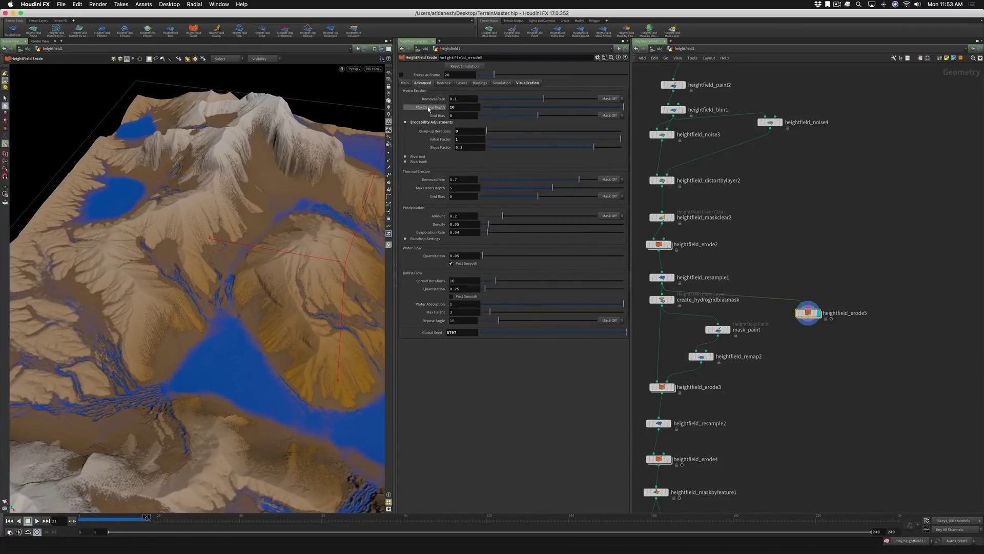
Step: Revert the hydro Max Debris Depth to its default and return to the first frame
{"action": "double_click", "coordinate": [458, 106]}
{"action": "right_click", "coordinate": [437, 108]}
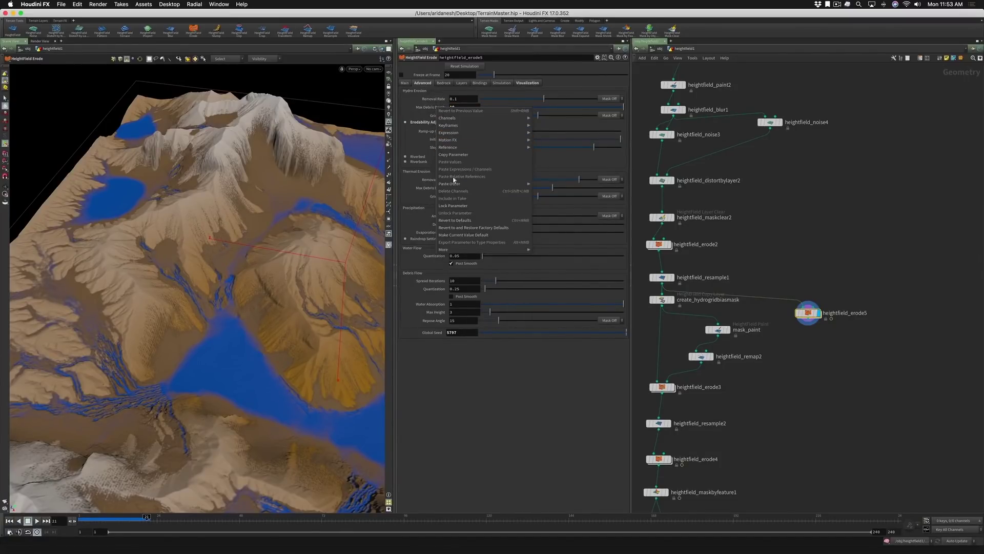
{"action": "left_click", "coordinate": [455, 220]}
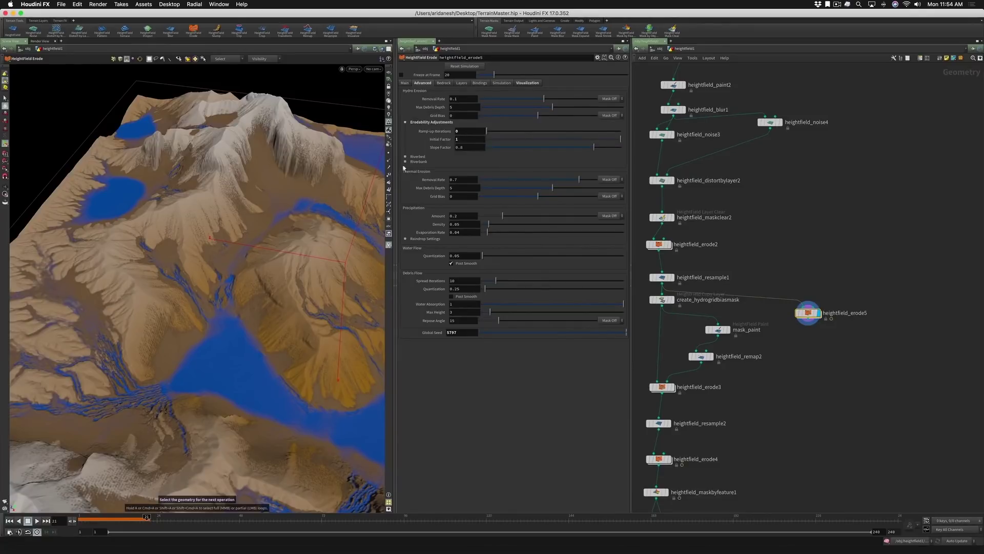
{"action": "key", "text": "Escape"}
{"action": "left_click_drag", "start_coordinate": [308, 207], "coordinate": [300, 209]}
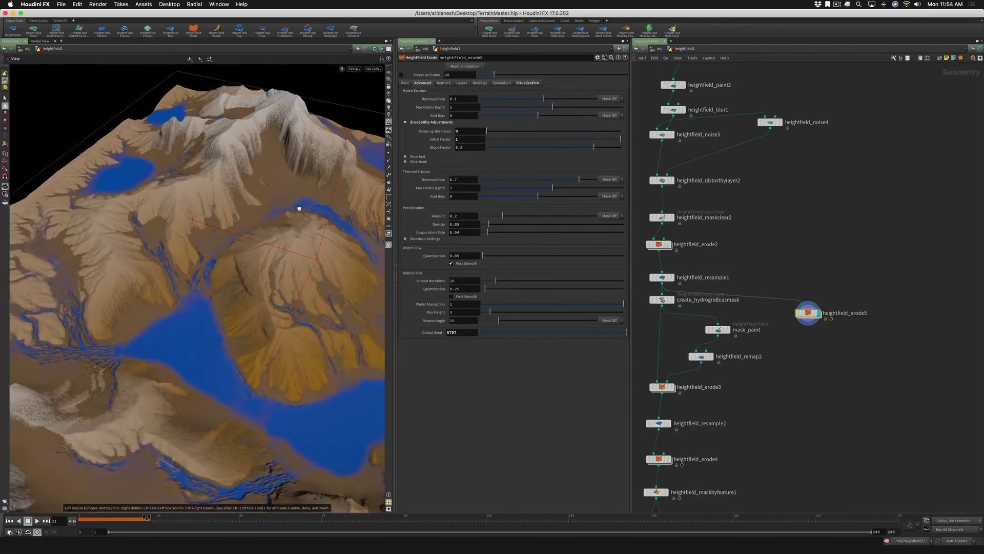
{"action": "key", "text": "Return"}
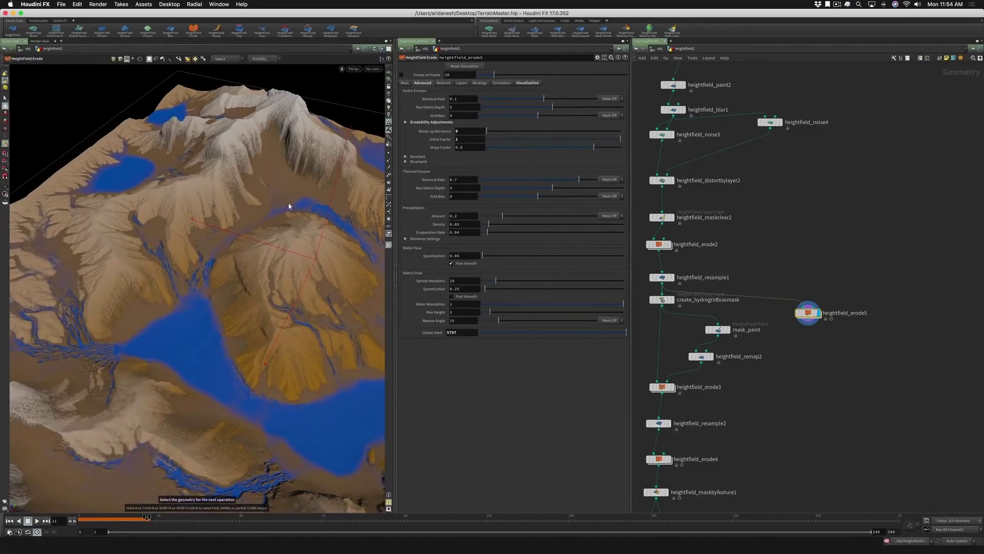
{"action": "left_click", "coordinate": [9, 520]}
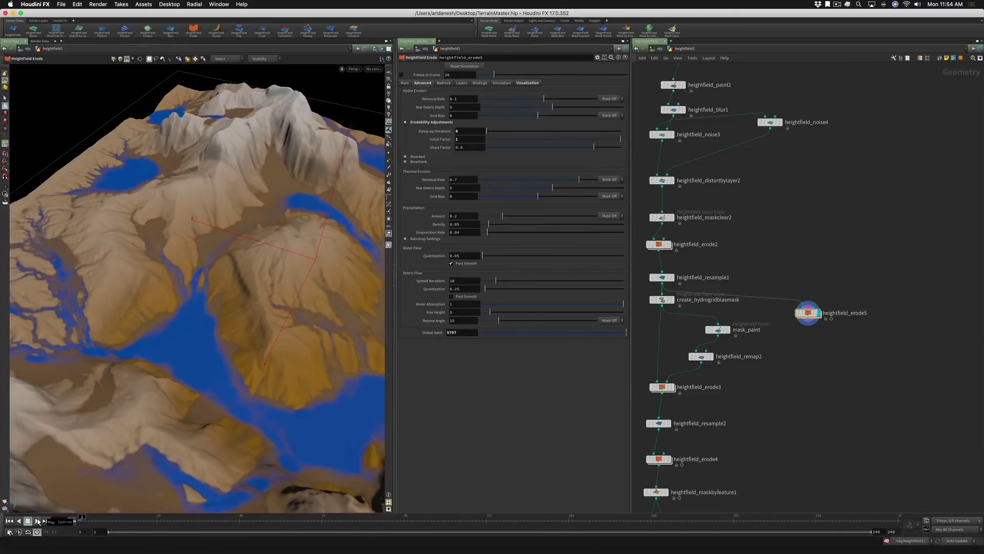
Step: Rerun the erosion with the default hydro and thermal settings to about frame 32 and return to the first frame
{"action": "left_click", "coordinate": [37, 520]}
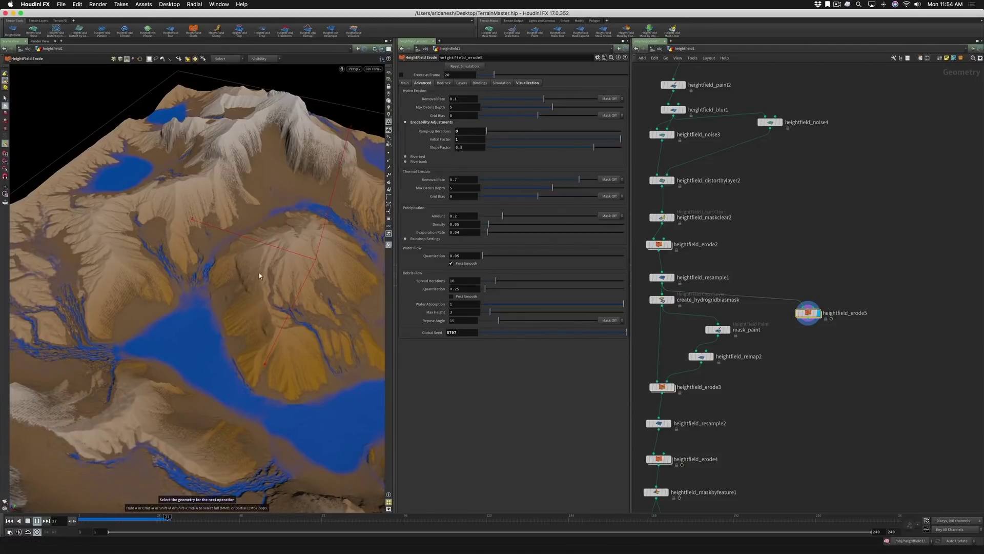
{"action": "left_click", "coordinate": [28, 521]}
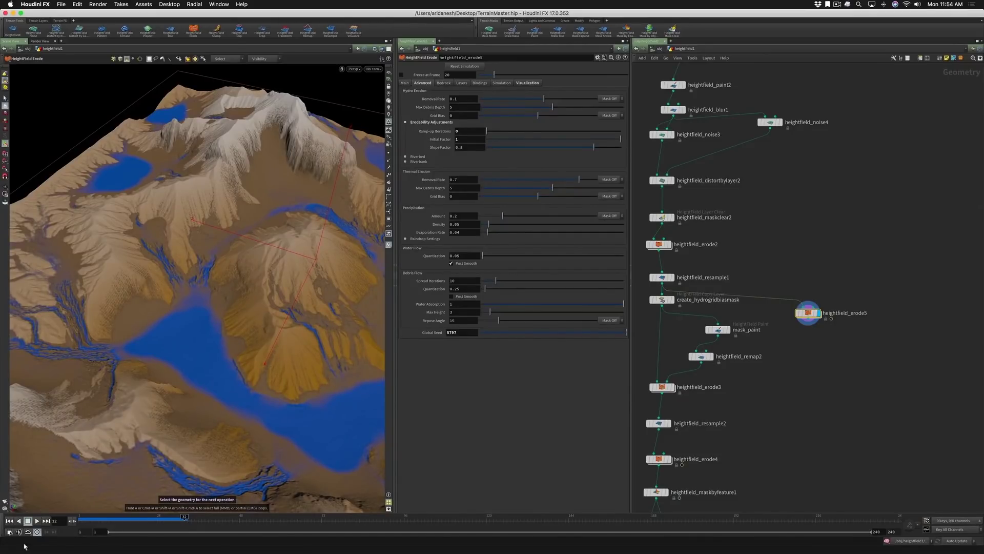
{"action": "left_click", "coordinate": [8, 521]}
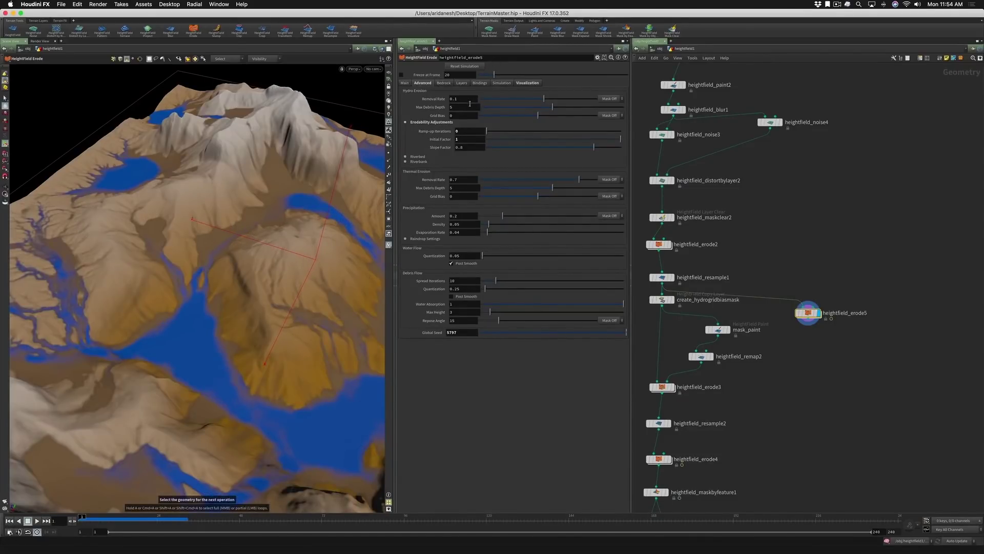
Step: Set the hydro Grid Bias to -1, rerun the erosion past frame 35, examine the channels up close and return to the first frame
{"action": "mouse_move", "coordinate": [442, 116]}
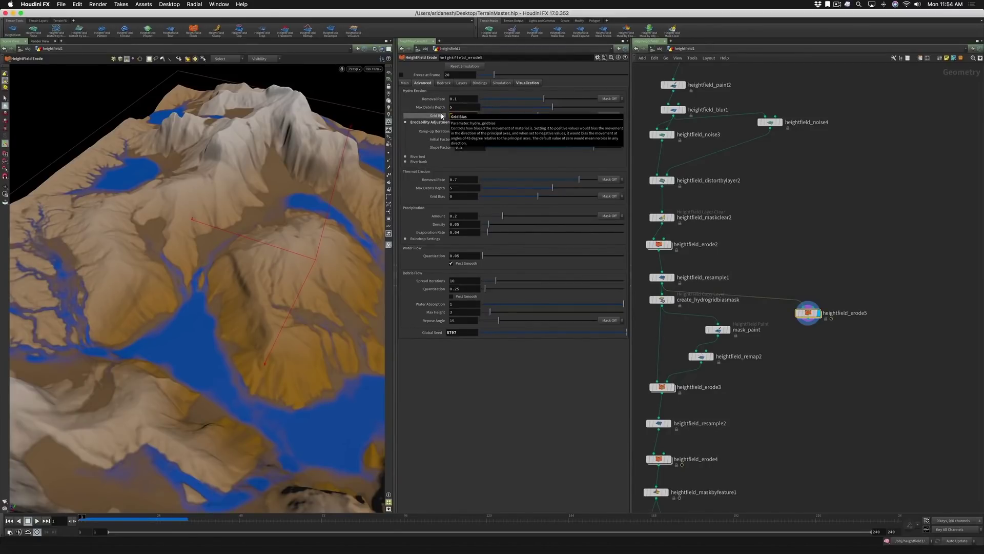
{"action": "type", "text": "-1"}
{"action": "key", "text": "Return"}
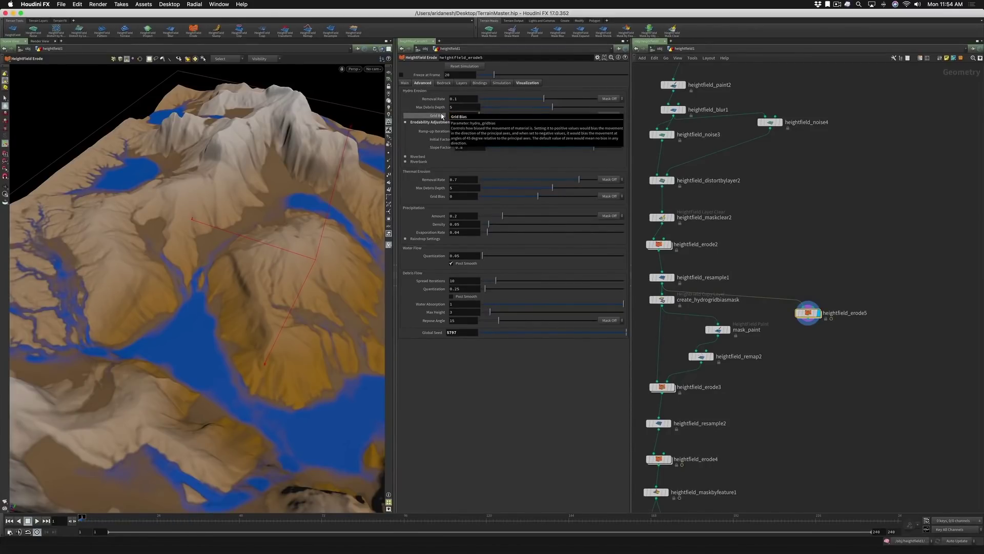
{"action": "left_click", "coordinate": [37, 521]}
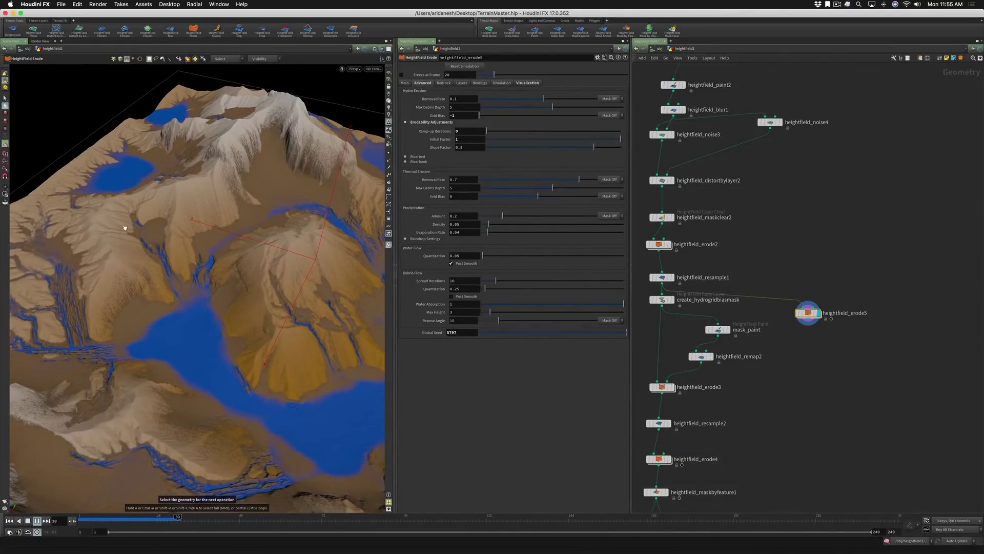
{"action": "key", "text": "Escape"}
{"action": "scroll", "coordinate": [125, 227], "scroll_direction": "up", "scroll_amount": 3}
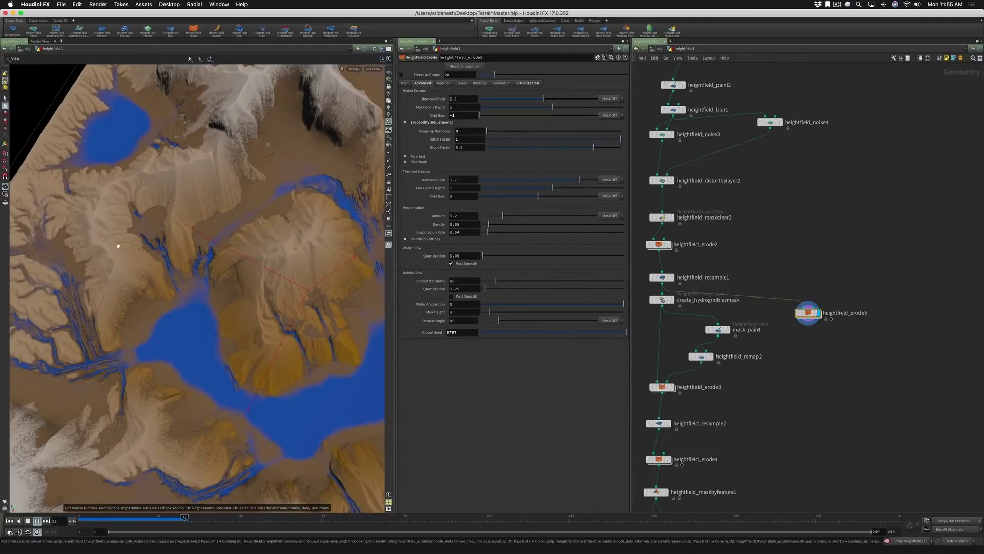
{"action": "scroll", "coordinate": [118, 247], "scroll_direction": "up", "scroll_amount": 2}
{"action": "key", "text": "Return"}
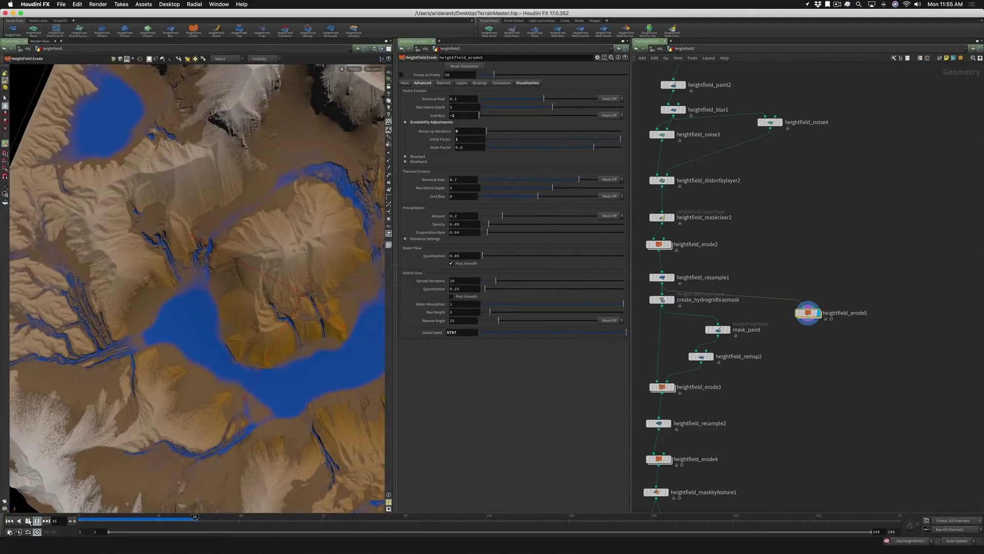
{"action": "left_click", "coordinate": [29, 521]}
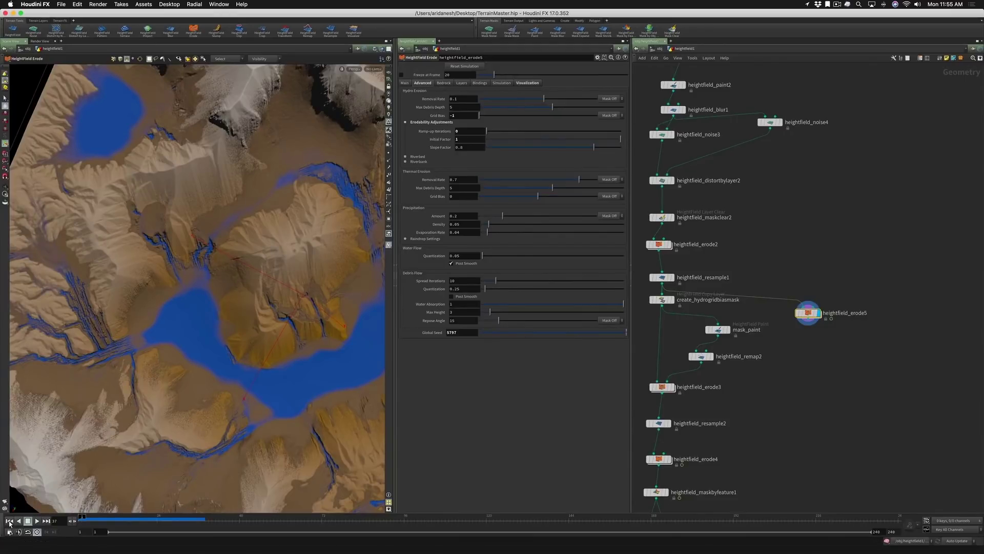
{"action": "left_click", "coordinate": [9, 521]}
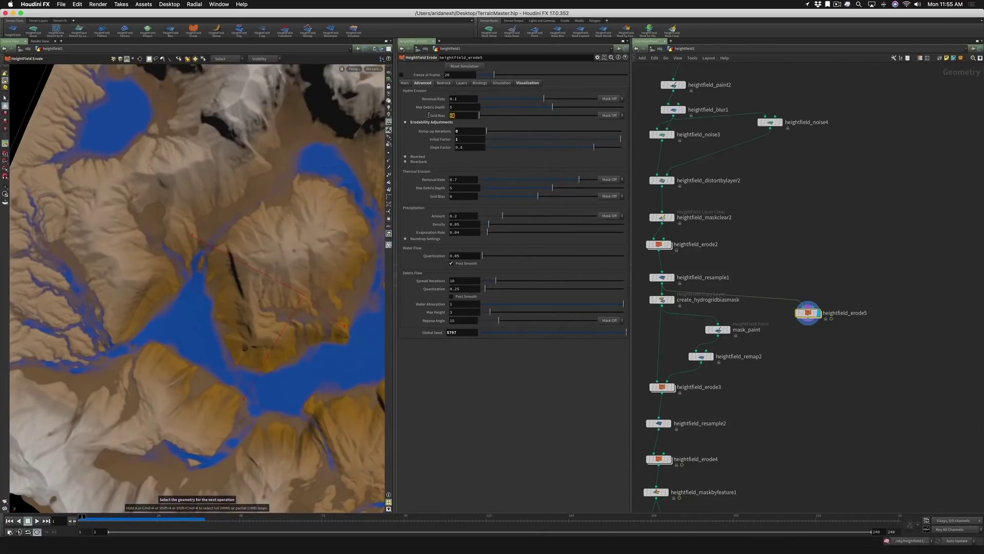
Step: Set the hydro Grid Bias to 1 and rerun the erosion to about frame 25
{"action": "mouse_move", "coordinate": [415, 117]}
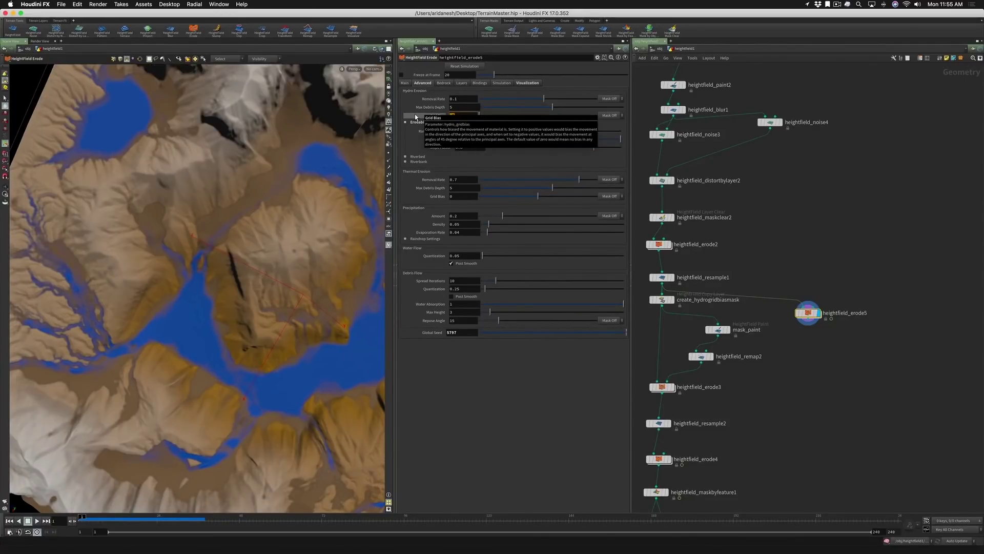
{"action": "type", "text": "1"}
{"action": "key", "text": "Return"}
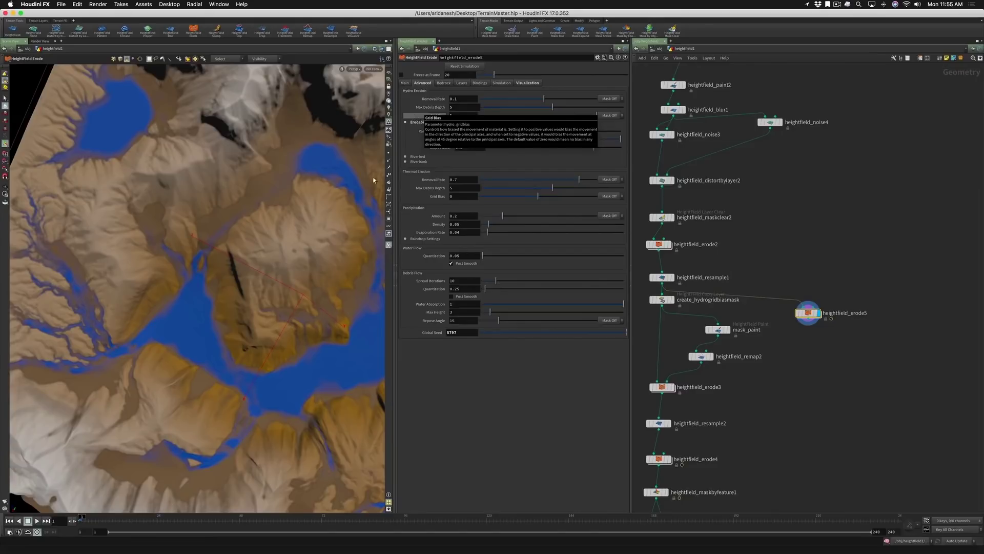
{"action": "left_click", "coordinate": [37, 521]}
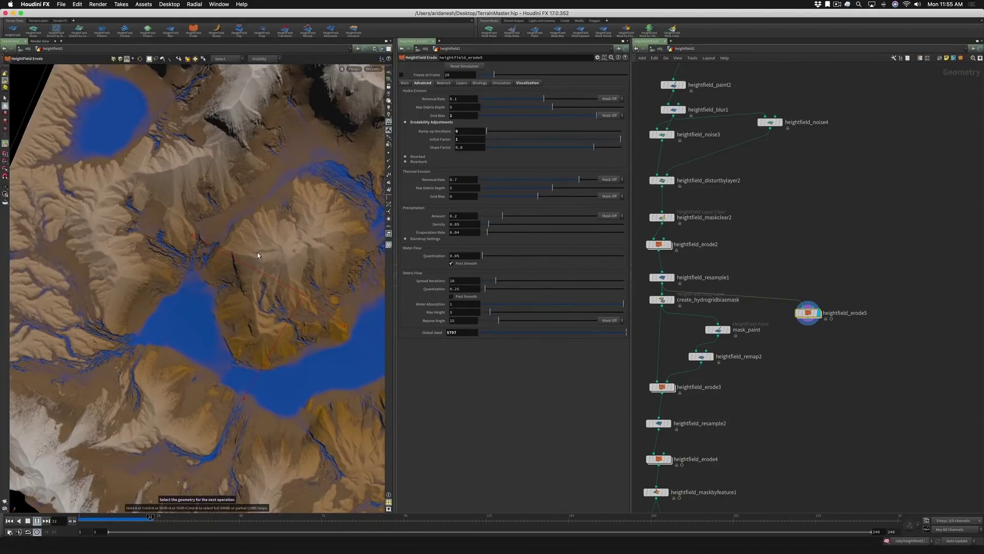
{"action": "left_click", "coordinate": [28, 521]}
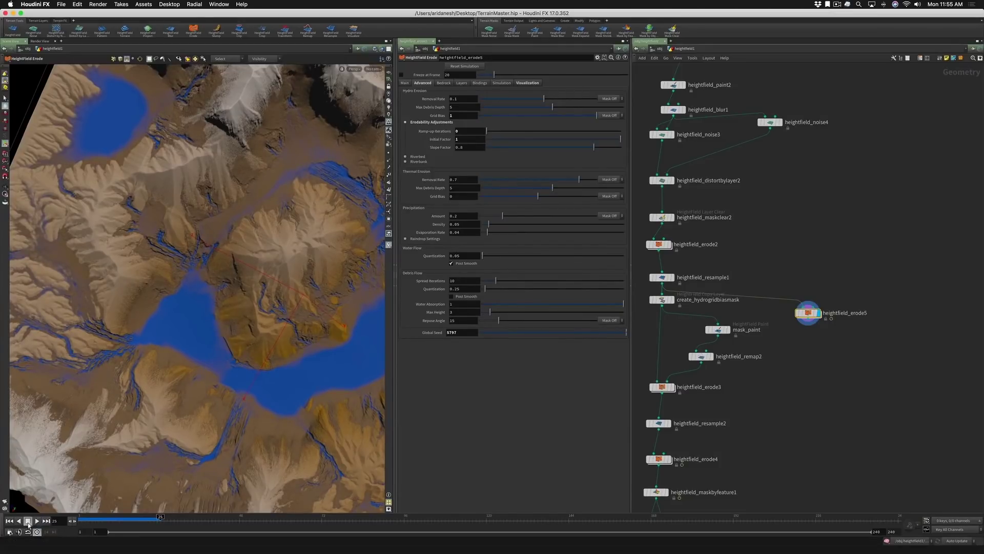
Step: Examine the eroded hills and channels from several angles up close and revert the hydro Grid Bias to its default
{"action": "key", "text": "Escape"}
{"action": "left_click_drag", "start_coordinate": [165, 384], "coordinate": [271, 270]}
{"action": "key", "text": "Return"}
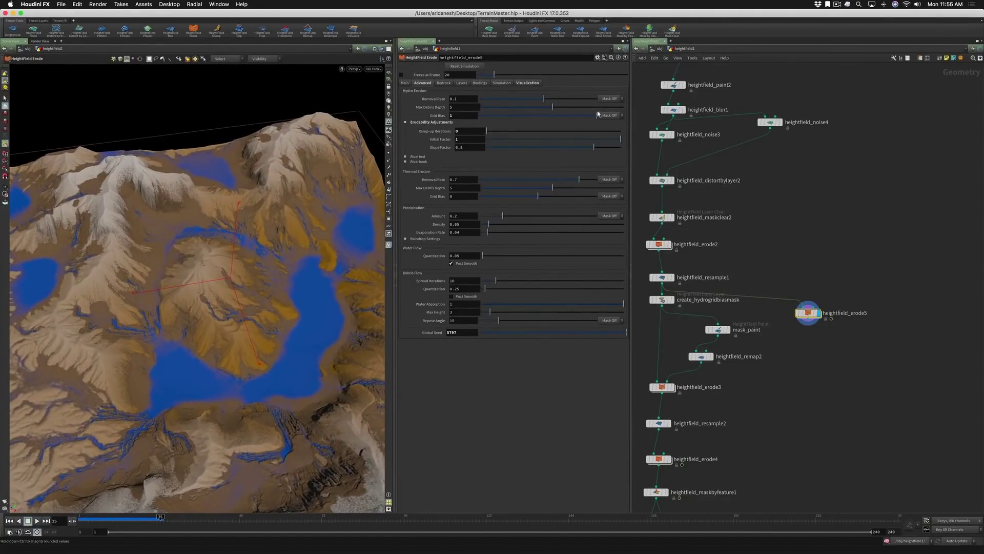
{"action": "key", "text": "Escape"}
{"action": "left_click_drag", "start_coordinate": [253, 257], "coordinate": [165, 291]}
{"action": "scroll", "coordinate": [251, 320], "scroll_direction": "up", "scroll_amount": 10}
{"action": "key", "text": "Return"}
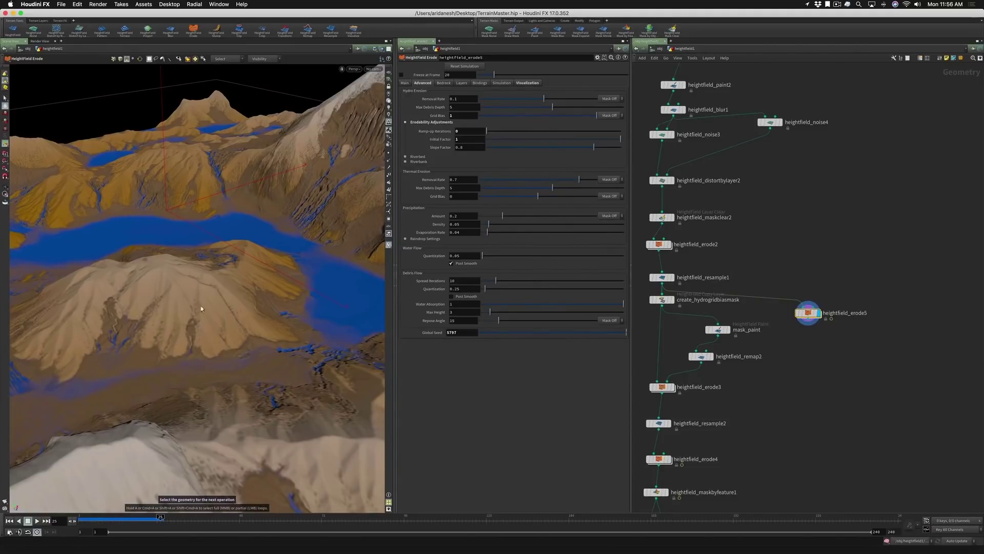
{"action": "mouse_move", "coordinate": [198, 352]}
{"action": "left_mouse_down"}
{"action": "mouse_move", "coordinate": [196, 374]}
{"action": "mouse_move", "coordinate": [208, 363]}
{"action": "left_mouse_up"}
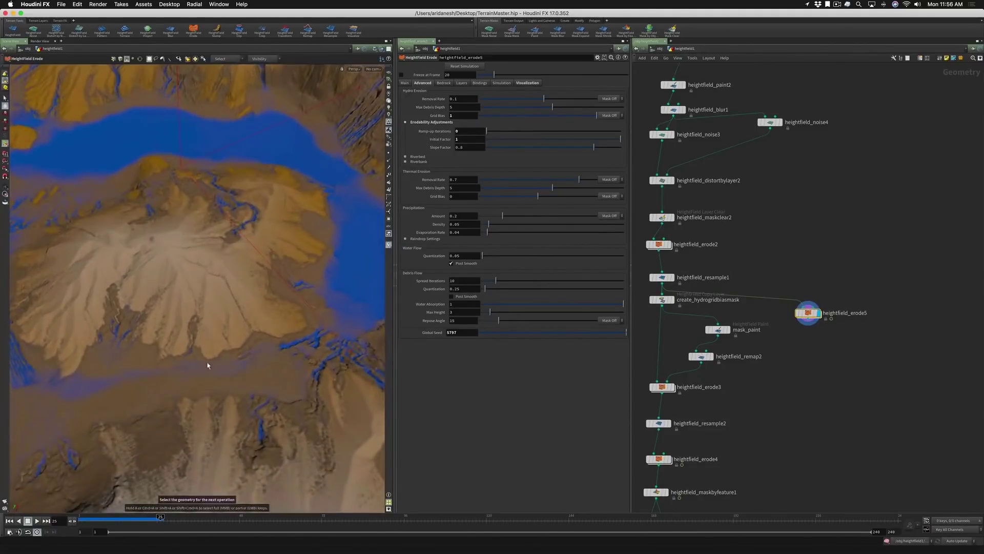
{"action": "middle_click", "coordinate": [440, 116], "text": "ctrl"}
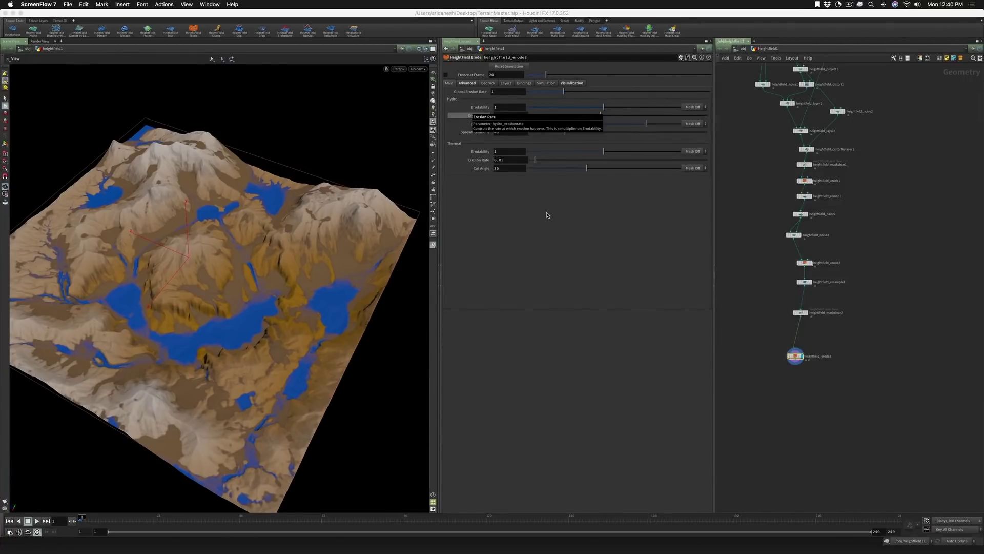
Step: Review the main and advanced erosion settings of heightfield_erode3 and turn on the mask for its hydro Erodability
{"action": "left_click", "coordinate": [728, 212]}
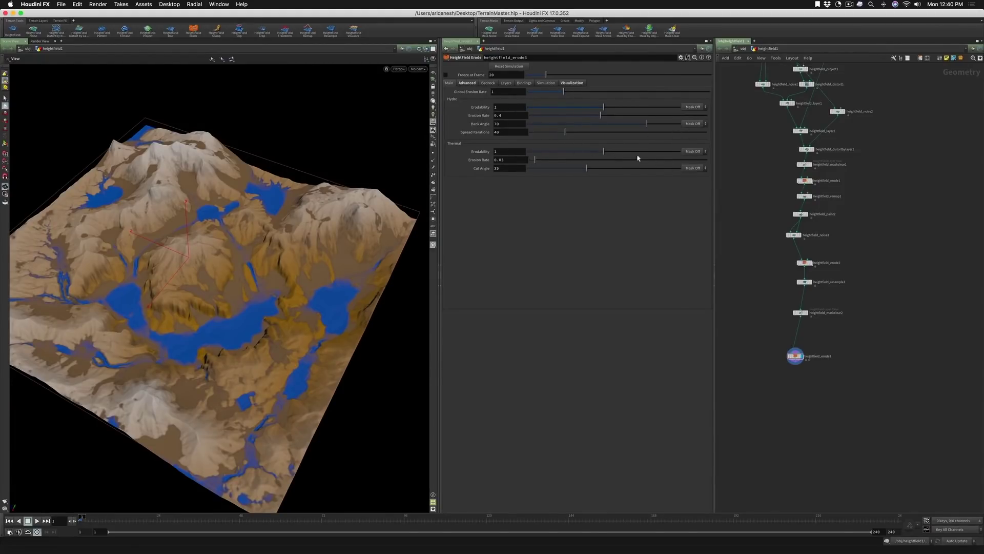
{"action": "left_click", "coordinate": [471, 83]}
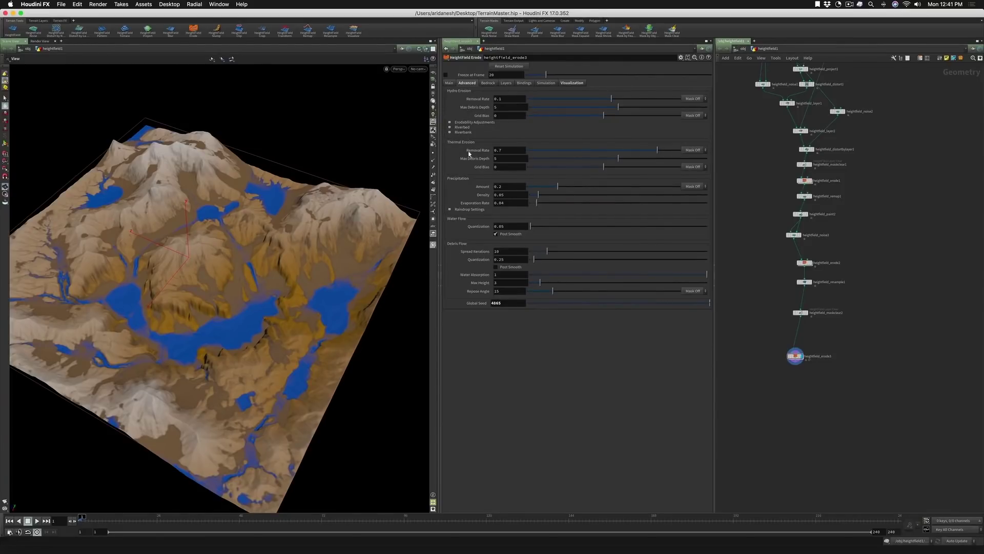
{"action": "left_click", "coordinate": [449, 83]}
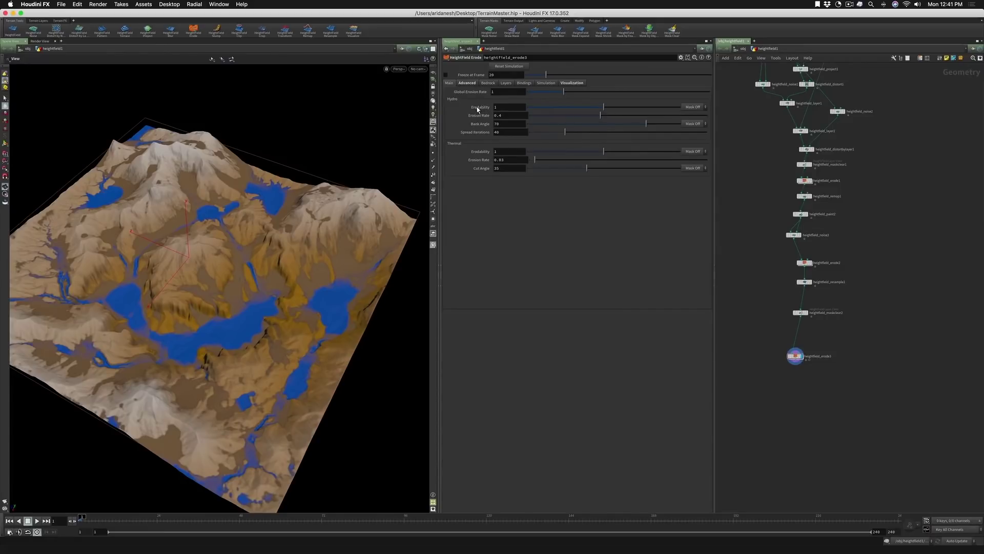
{"action": "left_click", "coordinate": [692, 108]}
{"action": "left_click", "coordinate": [693, 123]}
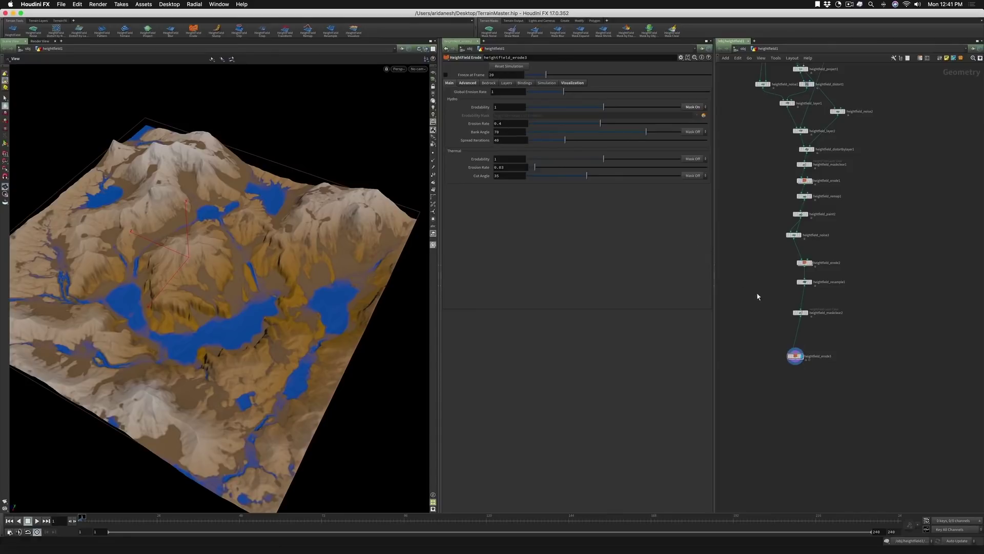
Step: Try feeding heightfield_maskclear2 into the mask input of heightfield_erode3, check the Erodability Mask layer name and remove that connection
{"action": "scroll", "coordinate": [796, 358], "scroll_direction": "up", "scroll_amount": 3}
{"action": "scroll", "coordinate": [793, 353], "scroll_direction": "up", "scroll_amount": 2}
{"action": "left_click_drag", "start_coordinate": [793, 354], "coordinate": [812, 332]}
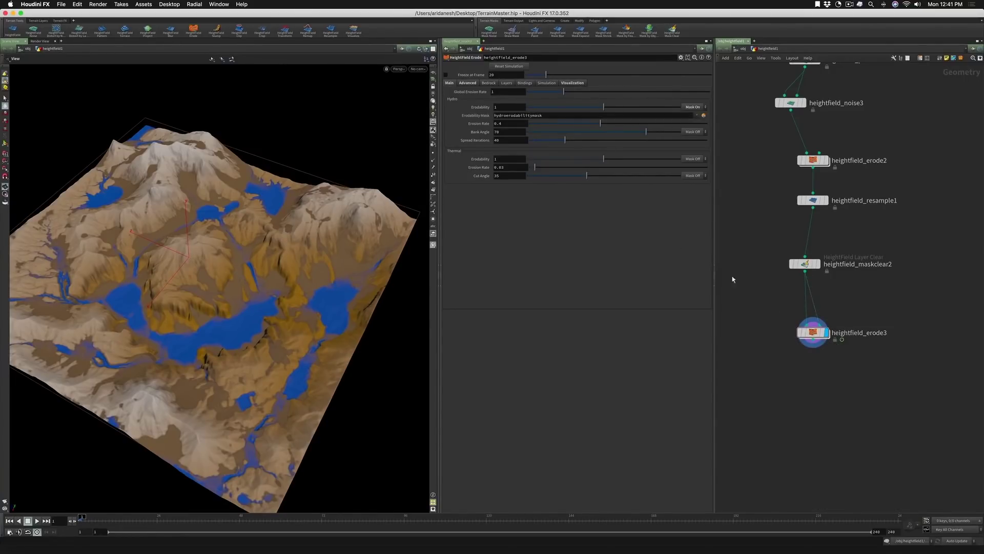
{"action": "left_click_drag", "start_coordinate": [551, 118], "coordinate": [491, 116]}
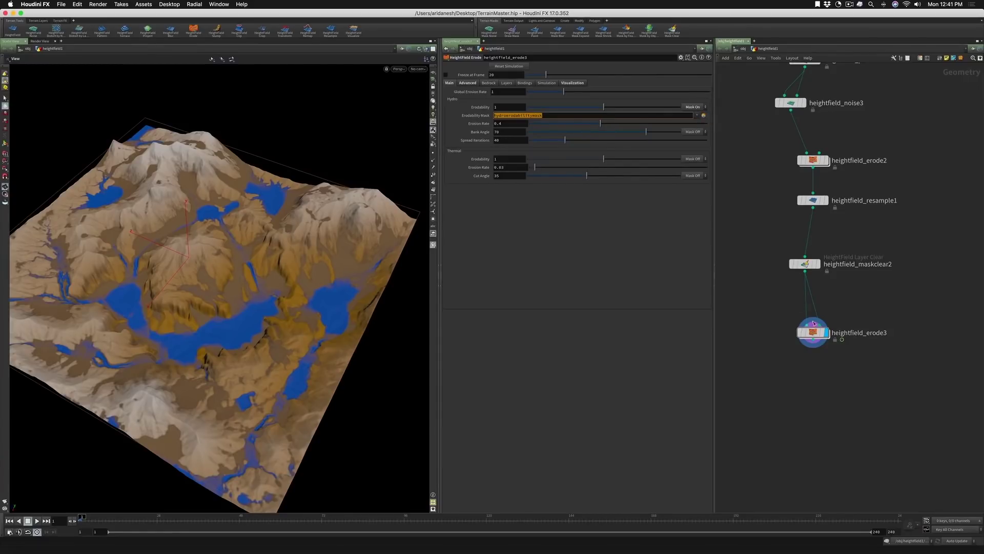
{"action": "key", "text": "Delete"}
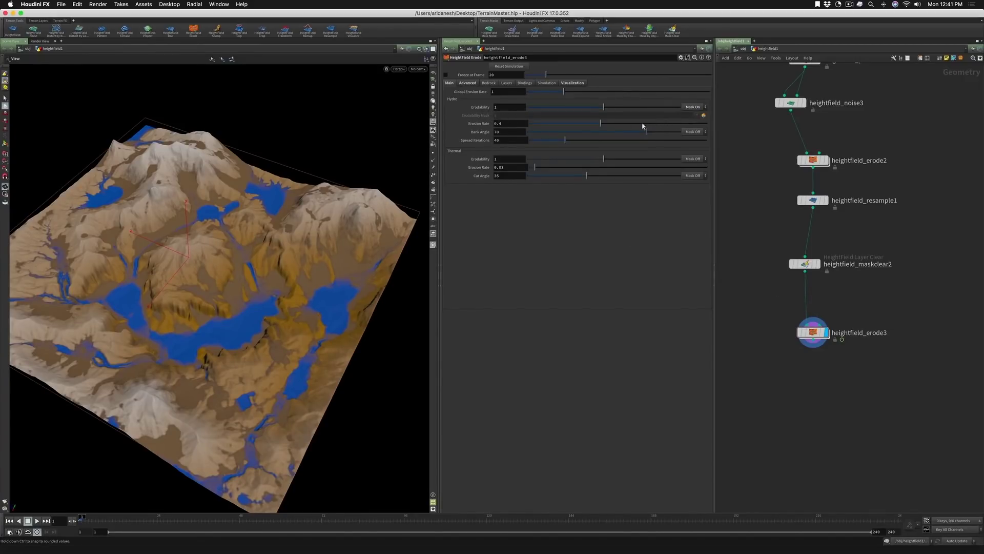
Step: Replace heightfield_erode3 with a new HeightField Erode node wired directly below heightfield_maskclear2 and display it
{"action": "mouse_move", "coordinate": [816, 333]}
{"action": "key", "text": "Delete"}
{"action": "key", "text": "Tab"}
{"action": "type", "text": "erode"}
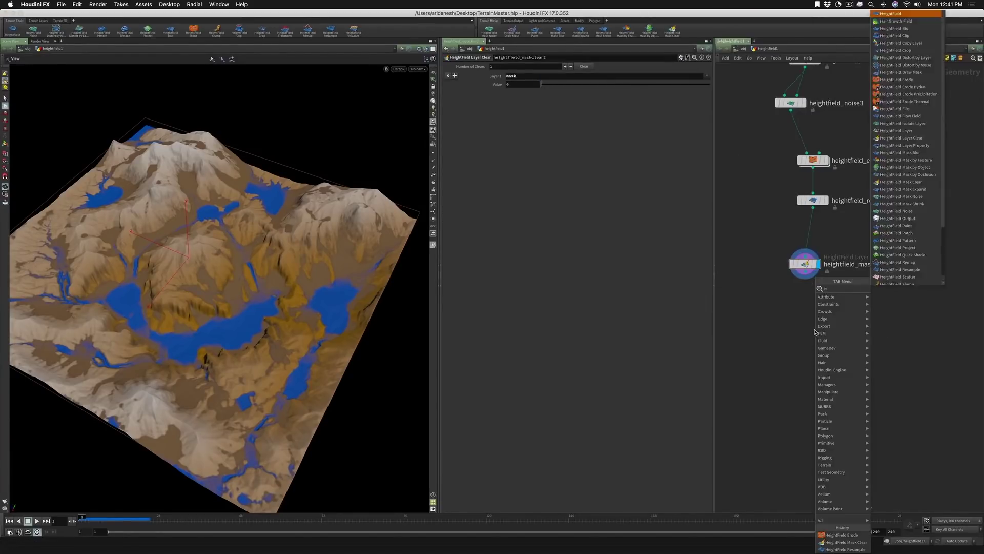
{"action": "key", "text": "Return"}
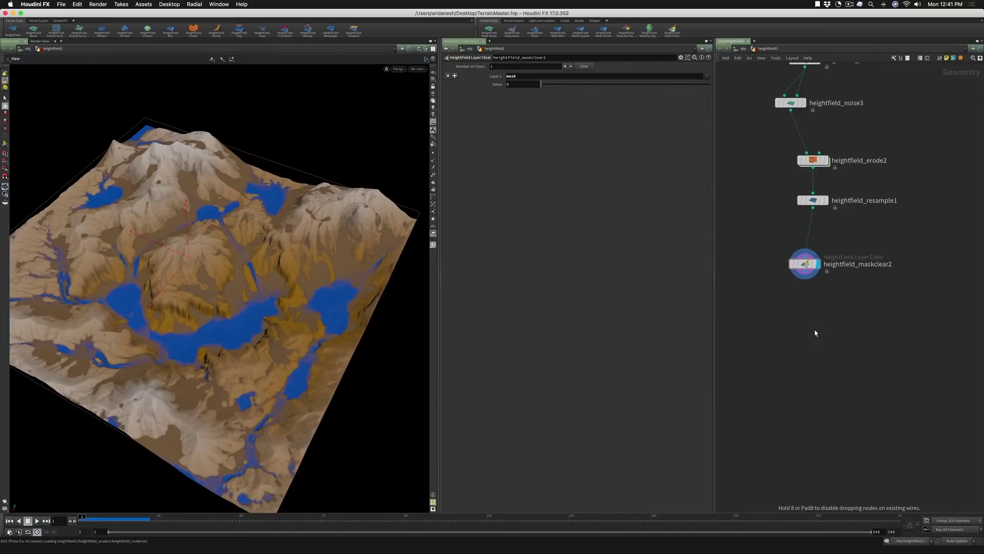
{"action": "left_click", "coordinate": [814, 330]}
{"action": "left_click_drag", "start_coordinate": [807, 324], "coordinate": [803, 282]}
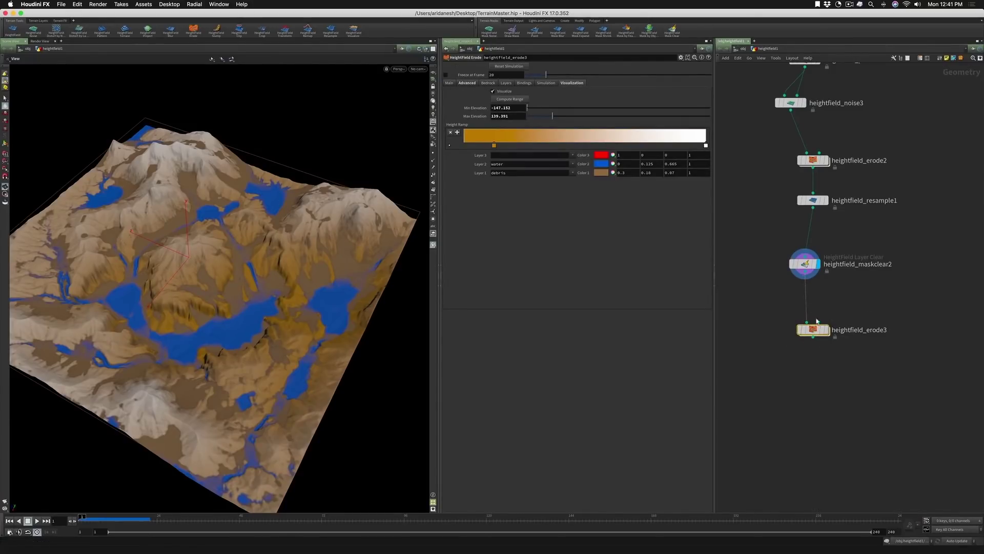
{"action": "mouse_move", "coordinate": [817, 331]}
{"action": "left_click_drag", "start_coordinate": [817, 331], "coordinate": [809, 298]}
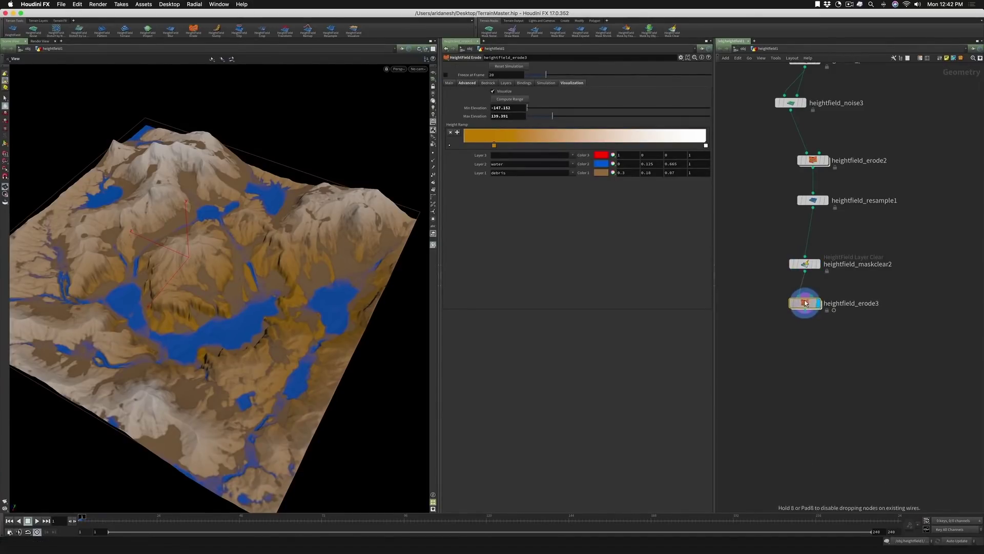
Step: Turn on the hydro Erodability mask of the new erode node and create a paintable mask for it
{"action": "left_click", "coordinate": [466, 83]}
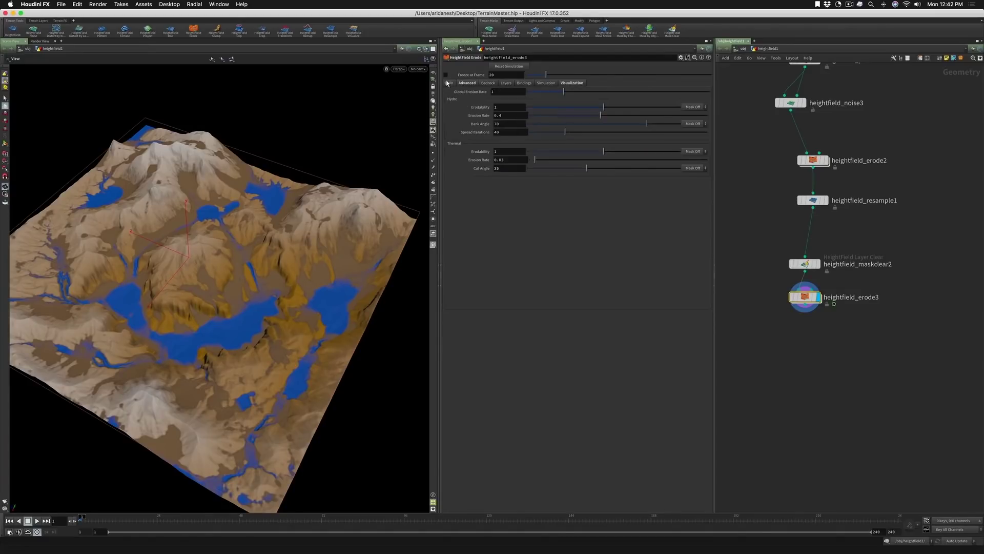
{"action": "left_click", "coordinate": [693, 107]}
{"action": "left_click", "coordinate": [692, 123]}
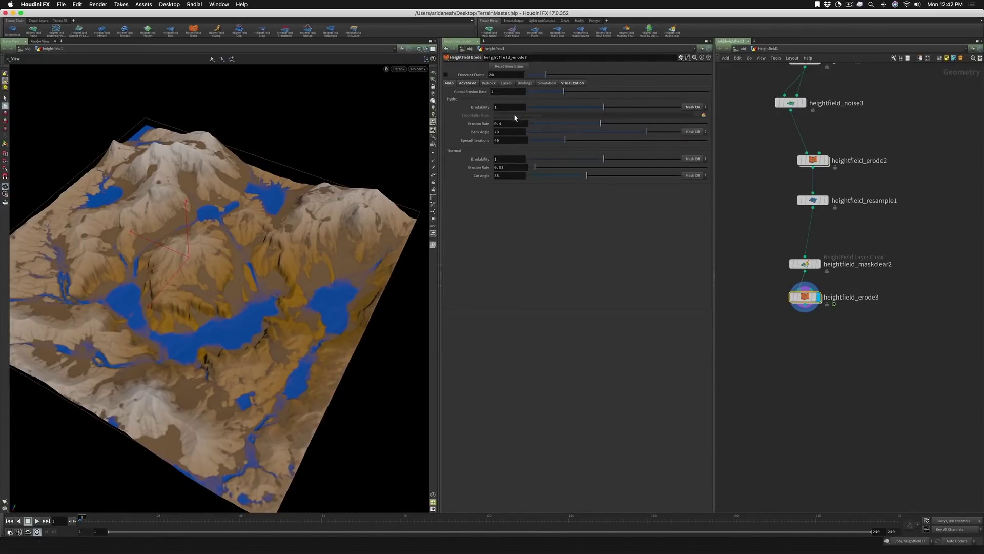
{"action": "left_click", "coordinate": [704, 118]}
Step: Rearrange the erode and mask nodes so create_hydroerodabilitymask and mask_paint form a side branch between heightfield_maskclear2 and heightfield_erode3
{"action": "left_click_drag", "start_coordinate": [753, 268], "coordinate": [785, 363]}
{"action": "left_click_drag", "start_coordinate": [805, 237], "coordinate": [799, 306]}
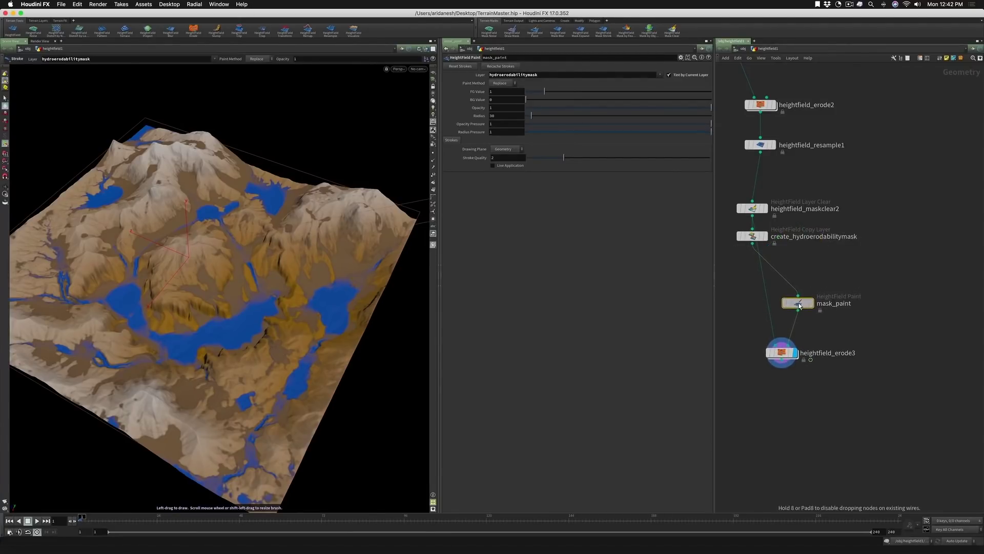
{"action": "left_click_drag", "start_coordinate": [749, 236], "coordinate": [798, 258]}
{"action": "left_click", "coordinate": [802, 259]}
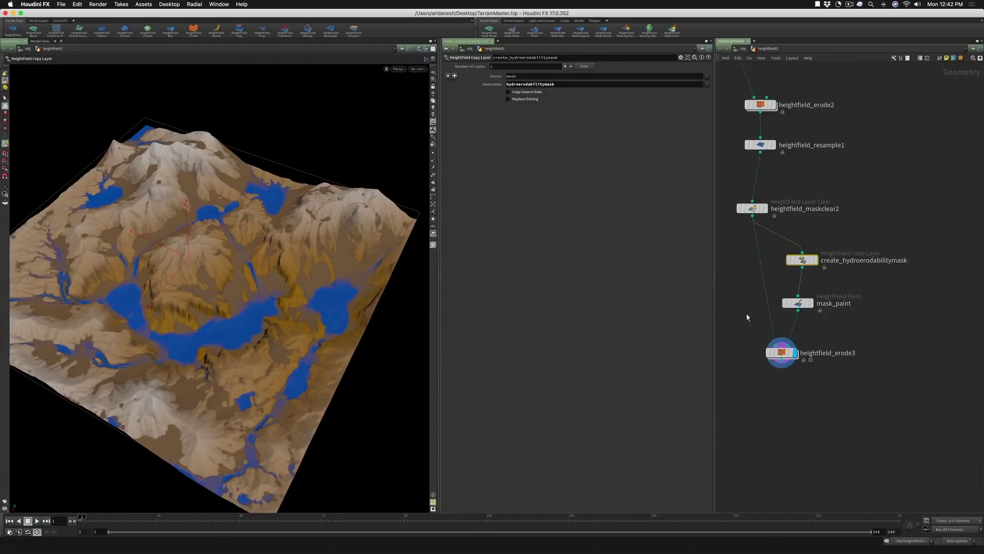
Step: Paint a hydroerodabilitymask stroke across the valley slopes beside the central hill with mask_paint and display that node
{"action": "left_click", "coordinate": [798, 303]}
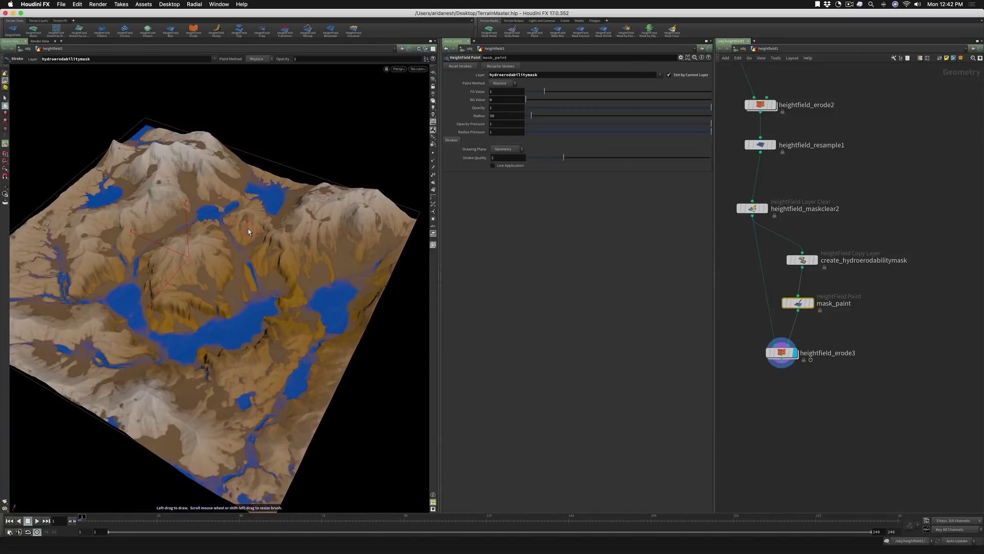
{"action": "left_click_drag", "start_coordinate": [276, 251], "coordinate": [281, 274]}
{"action": "key", "text": "r"}
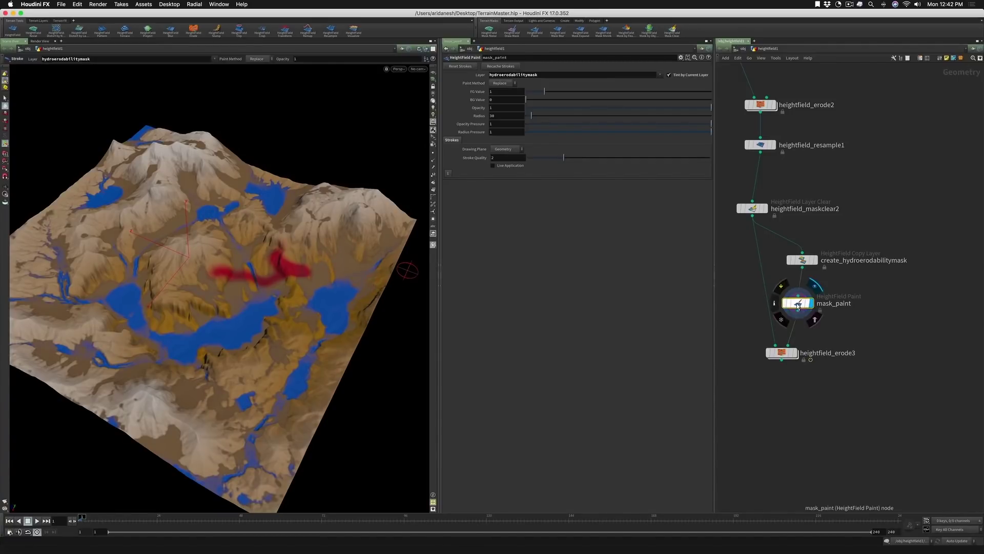
Step: Delete create_hydroerodabilitymask and mask_paint, cut the leftover wire to heightfield_erode3's second input, and display heightfield_erode3
{"action": "left_click_drag", "start_coordinate": [819, 246], "coordinate": [786, 324]}
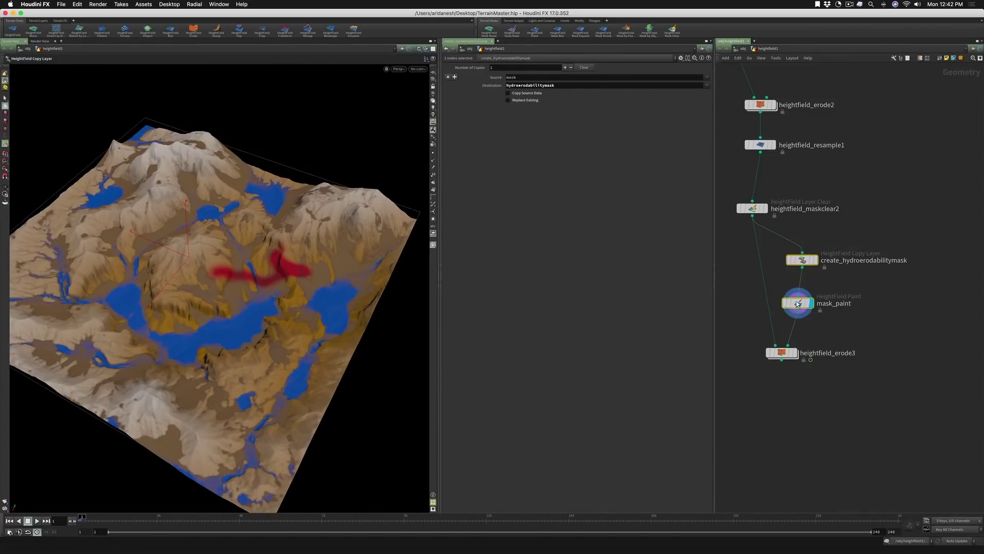
{"action": "key", "text": "Delete"}
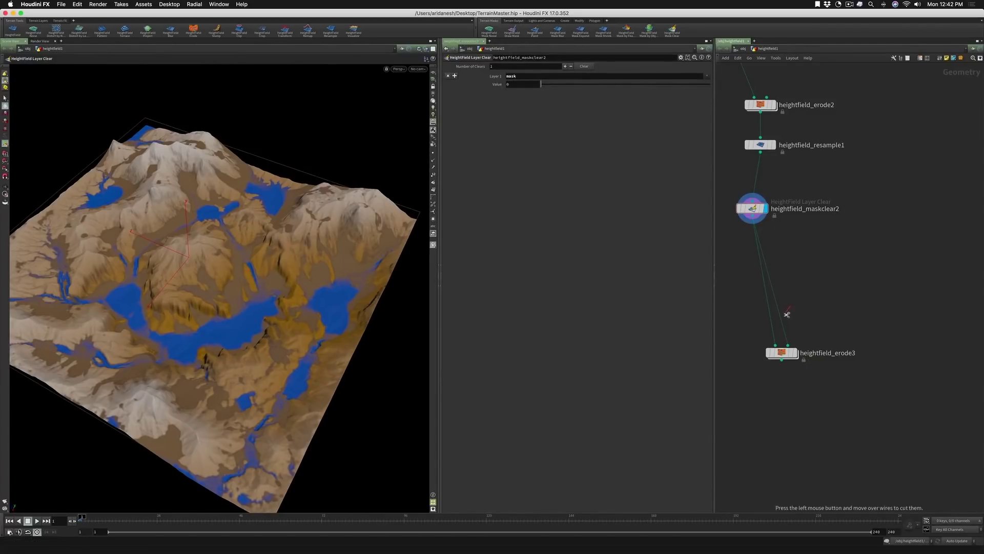
{"action": "left_click_drag", "start_coordinate": [786, 315], "coordinate": [779, 323]}
{"action": "left_click", "coordinate": [796, 355]}
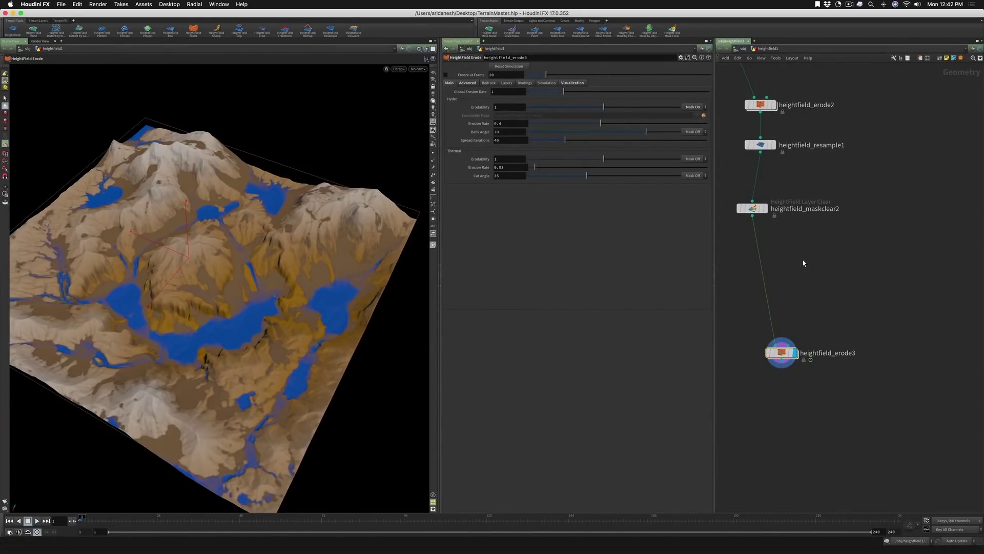
Step: Add a HeightField Mask by Feature node, wire it as a branch from heightfield_maskclear2, and display it
{"action": "key", "text": "Tab"}
{"action": "type", "text": "hf"}
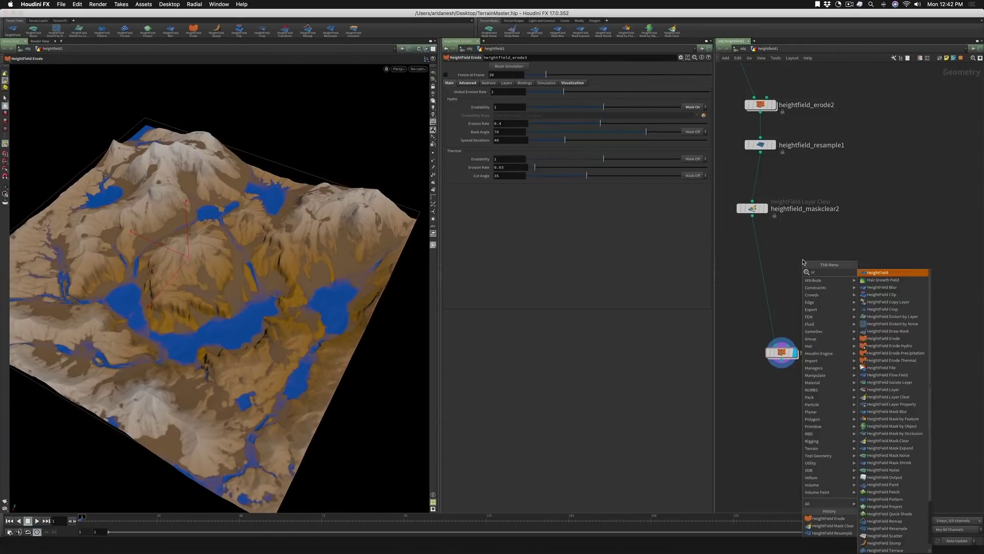
{"action": "type", "text": " mask"}
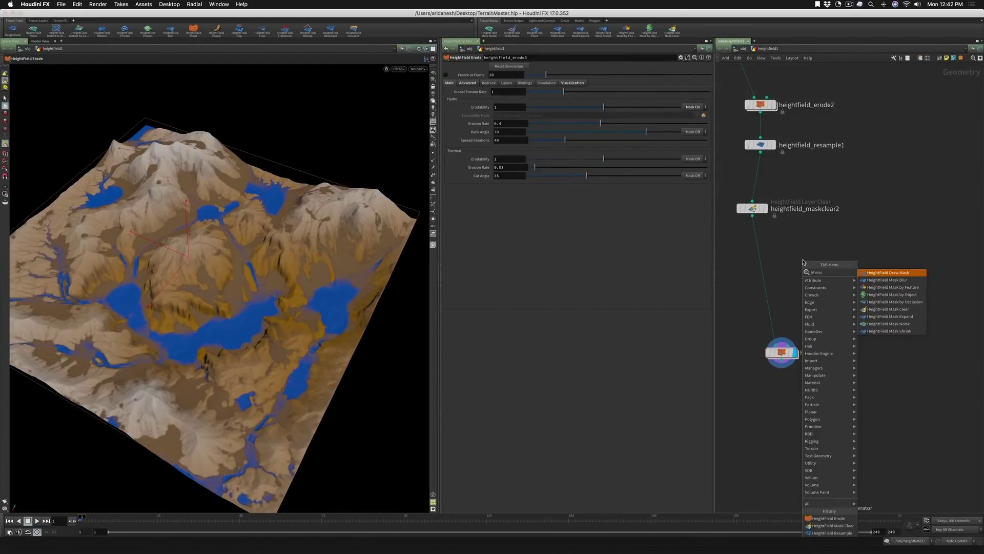
{"action": "left_click", "coordinate": [895, 287]}
{"action": "left_click", "coordinate": [792, 261]}
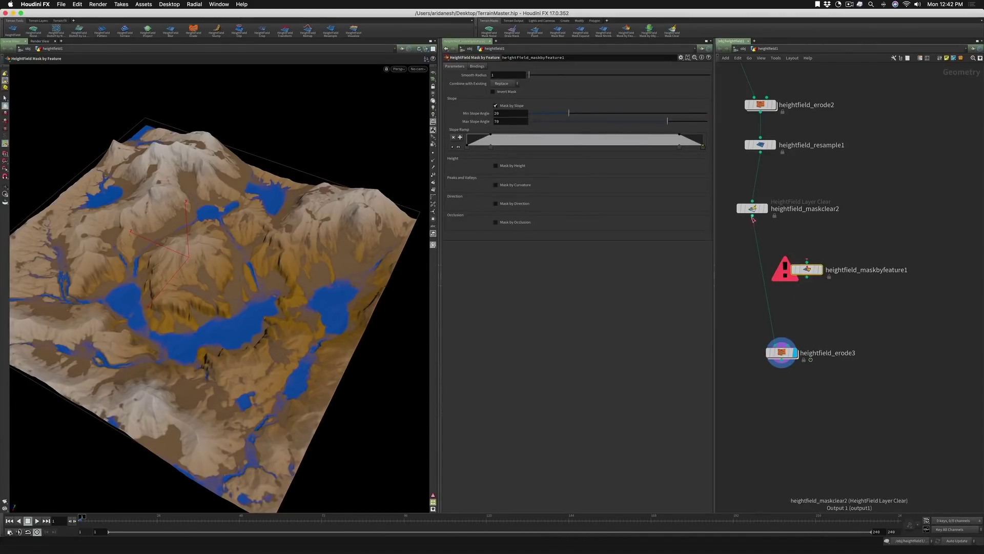
{"action": "left_click_drag", "start_coordinate": [753, 216], "coordinate": [807, 262]}
{"action": "left_click", "coordinate": [819, 270]}
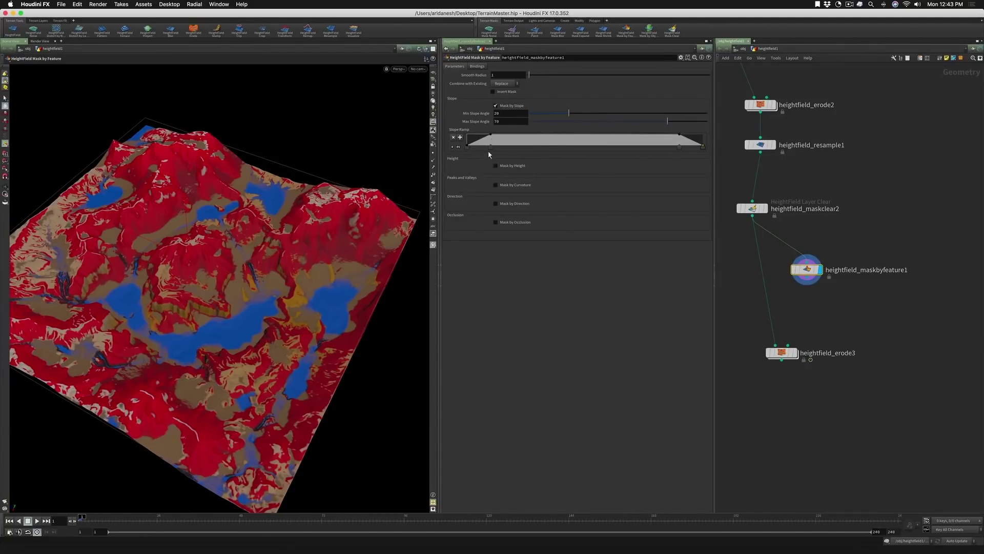
Step: Enable Mask by Direction on the feature mask, add a Direction Ramp point, and set Angle Spread to 64.9 and Goal Angle to 68.5
{"action": "left_click", "coordinate": [495, 204]}
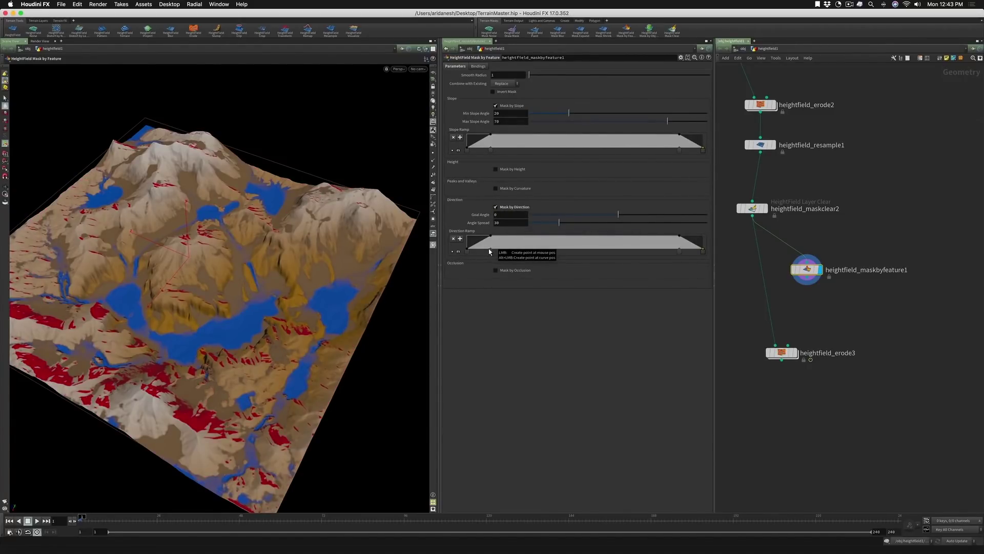
{"action": "left_click_drag", "start_coordinate": [490, 251], "coordinate": [506, 236]}
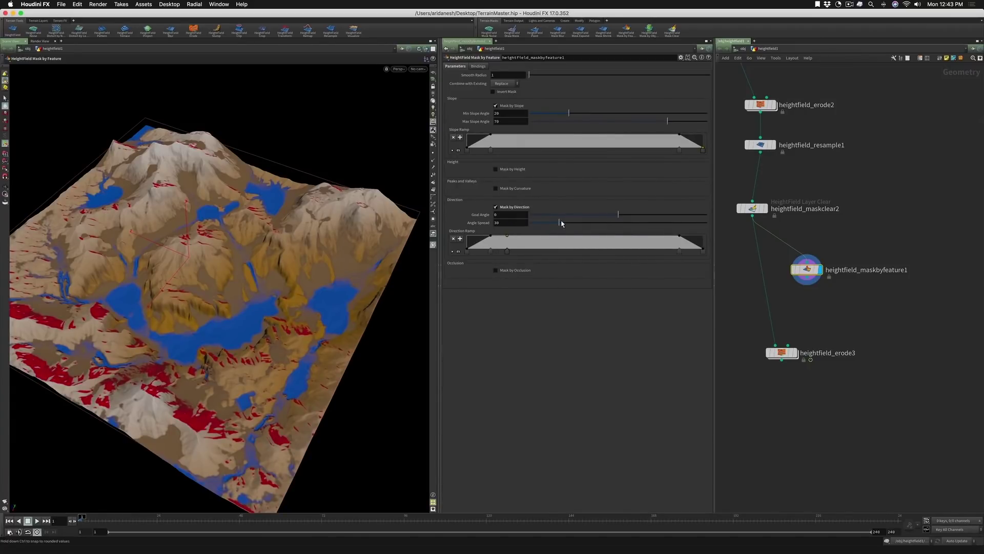
{"action": "left_click_drag", "start_coordinate": [559, 222], "coordinate": [593, 223]}
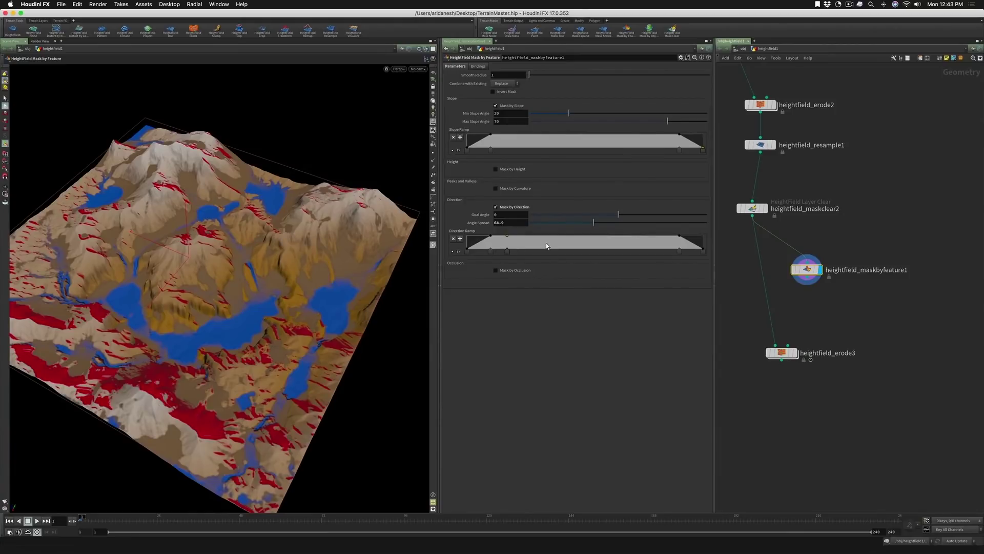
{"action": "left_click_drag", "start_coordinate": [618, 215], "coordinate": [653, 213]}
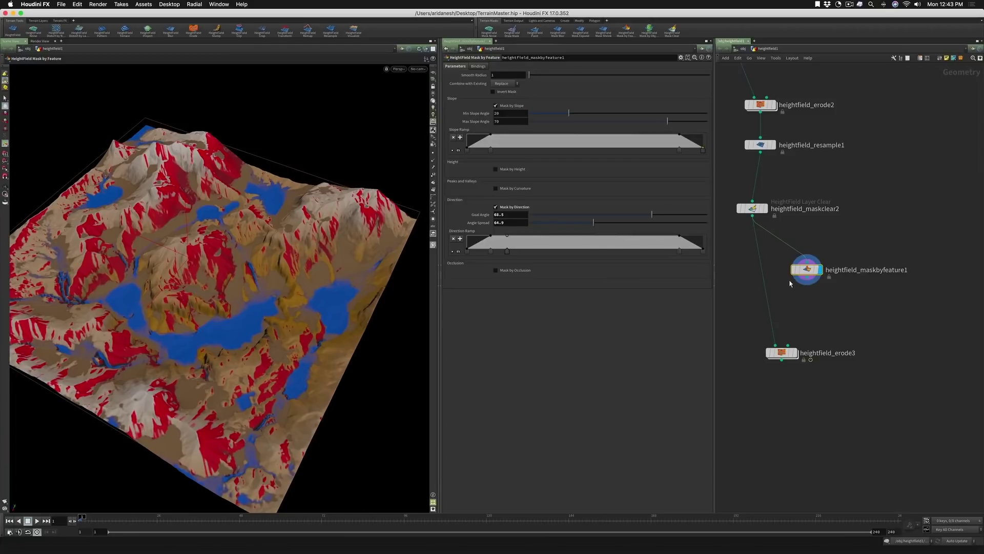
Step: Add a HeightField Copy Layer node and wire it between heightfield_maskbyfeature1 and the second input of heightfield_erode3
{"action": "key", "text": "Tab"}
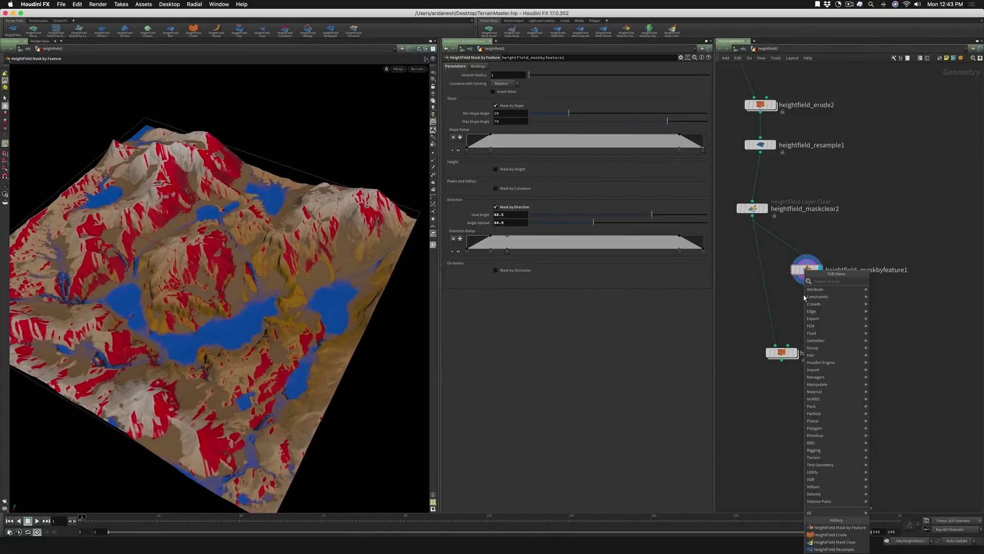
{"action": "type", "text": "hf copy laye"}
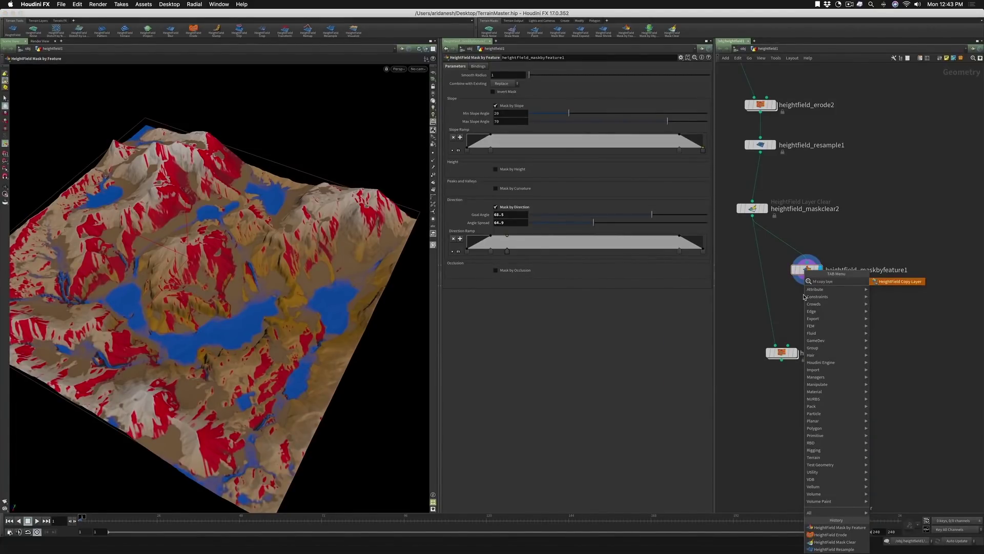
{"action": "key", "text": "Return"}
{"action": "left_click", "coordinate": [814, 297]}
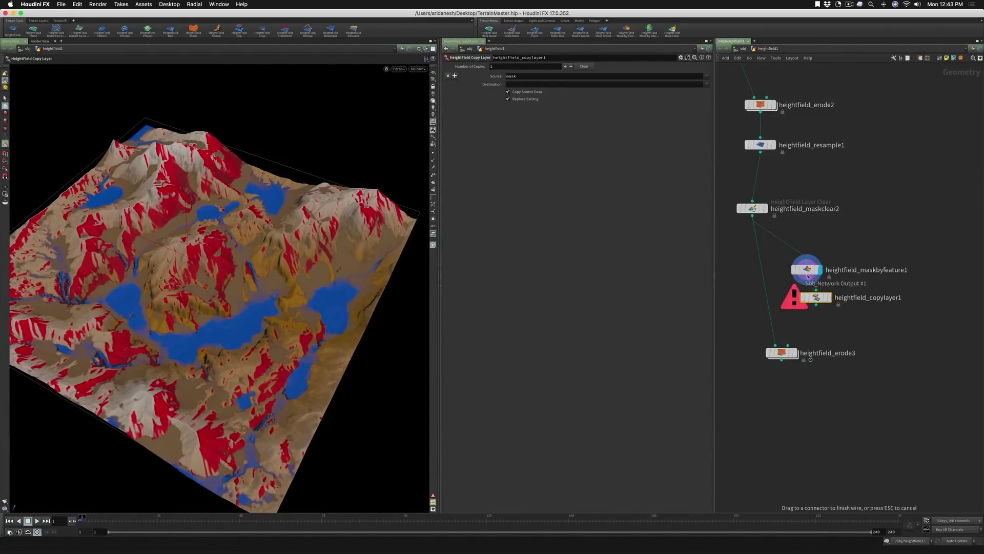
{"action": "left_click_drag", "start_coordinate": [788, 346], "coordinate": [816, 305]}
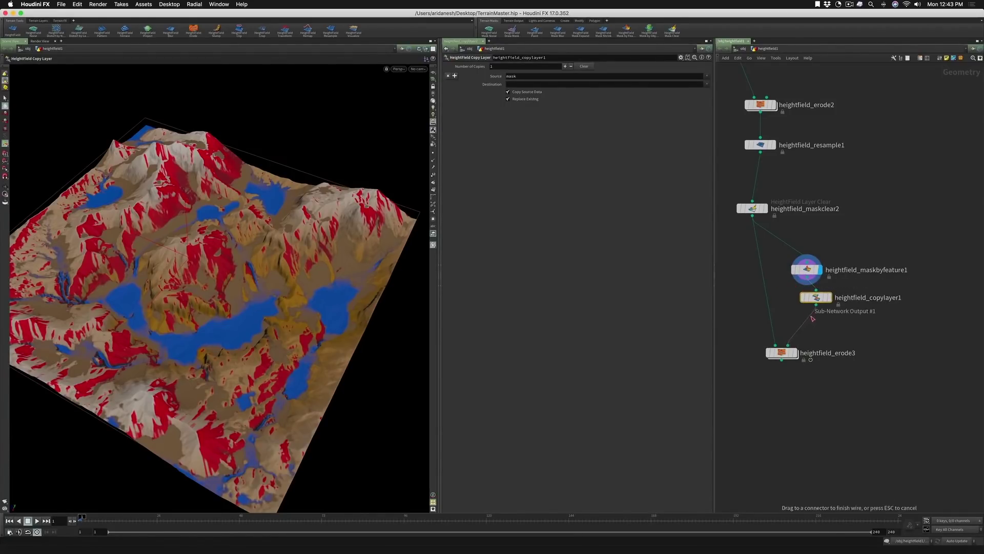
Step: Copy the Erodability Mask name hydroerodabilitymask from heightfield_erode3 into the Destination of heightfield_copylayer1
{"action": "left_click", "coordinate": [785, 353]}
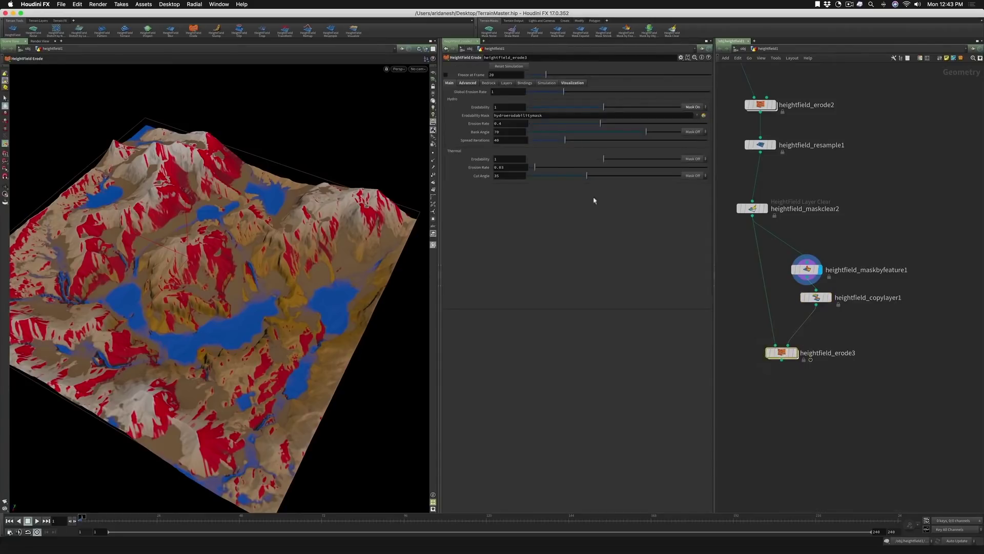
{"action": "double_click", "coordinate": [542, 115]}
{"action": "key", "text": "super+c"}
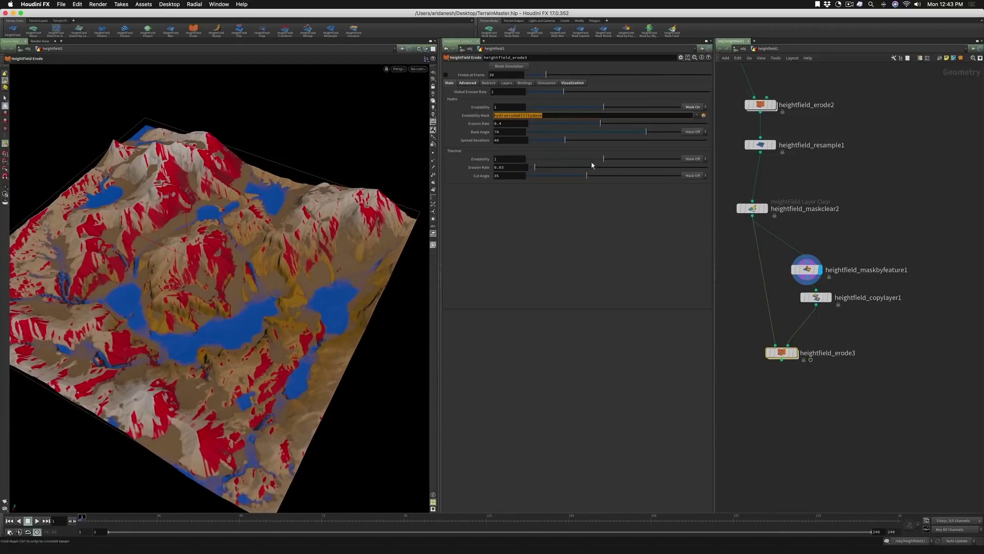
{"action": "left_click", "coordinate": [815, 297]}
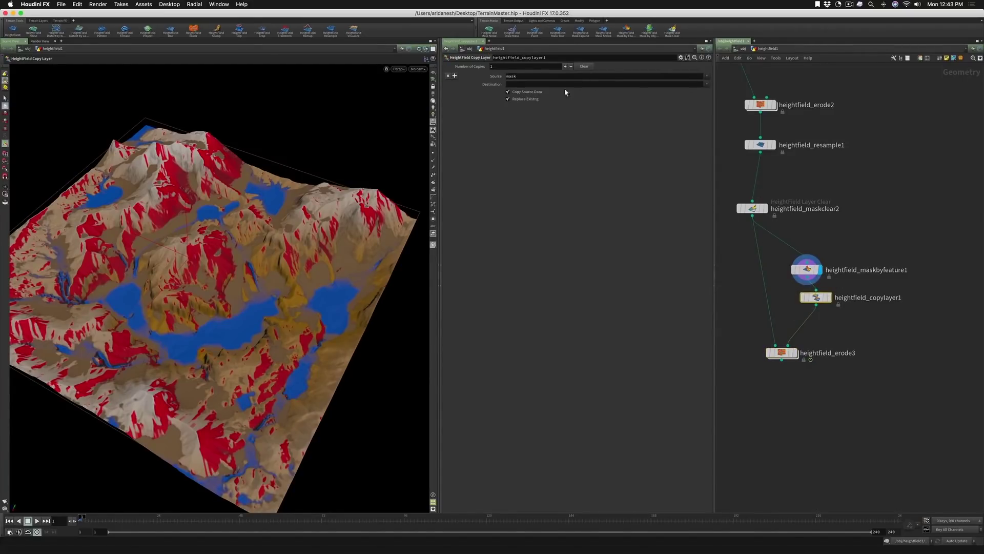
{"action": "left_click", "coordinate": [530, 84]}
{"action": "key", "text": "super+v"}
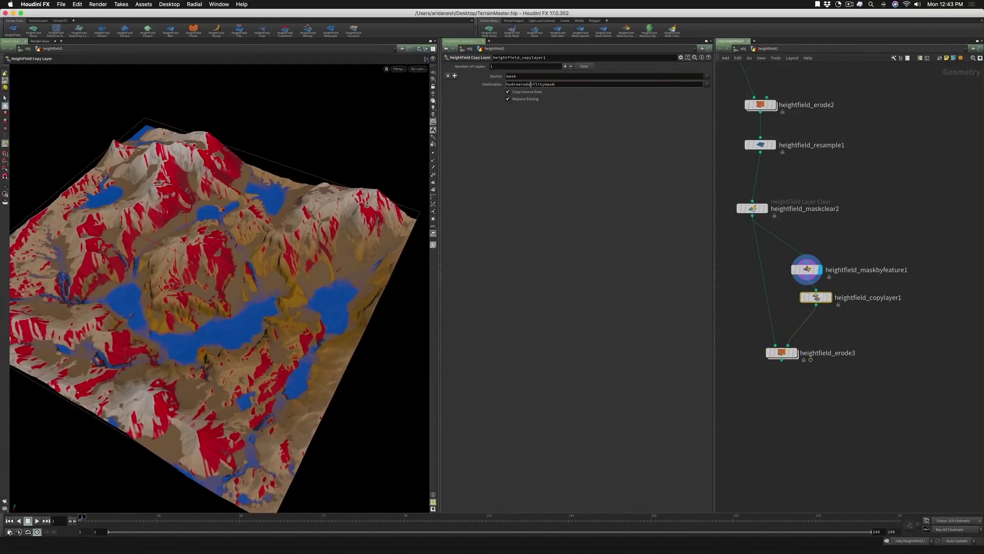
{"action": "key", "text": "Return"}
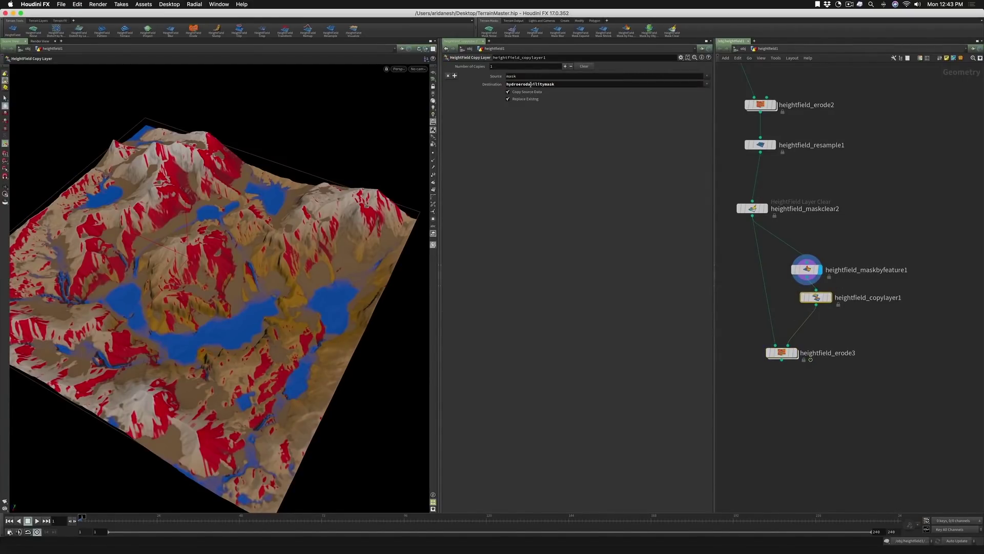
Step: Compare the displays of heightfield_erode3 and heightfield_maskbyfeature1, leaving heightfield_erode3 displayed
{"action": "left_click", "coordinate": [778, 351]}
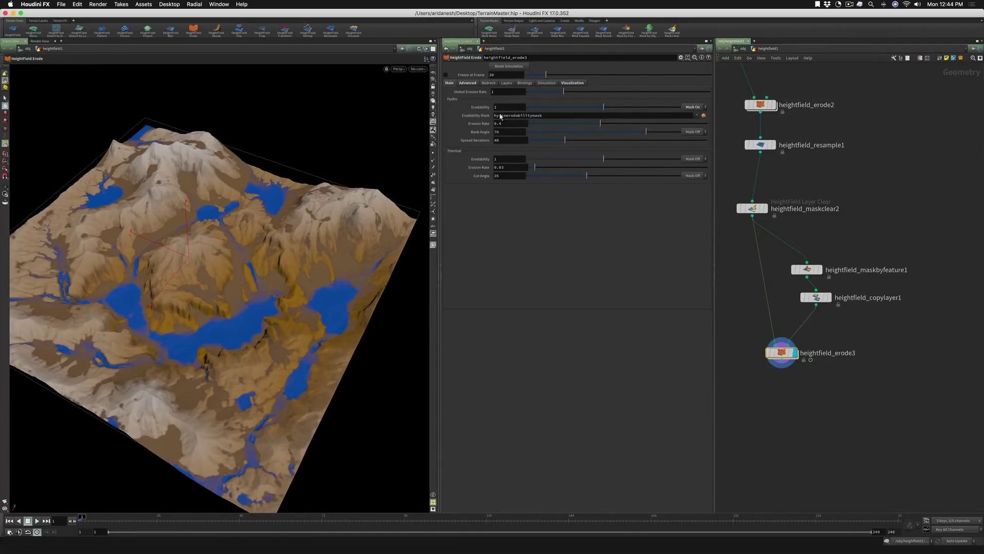
{"action": "left_click", "coordinate": [819, 270]}
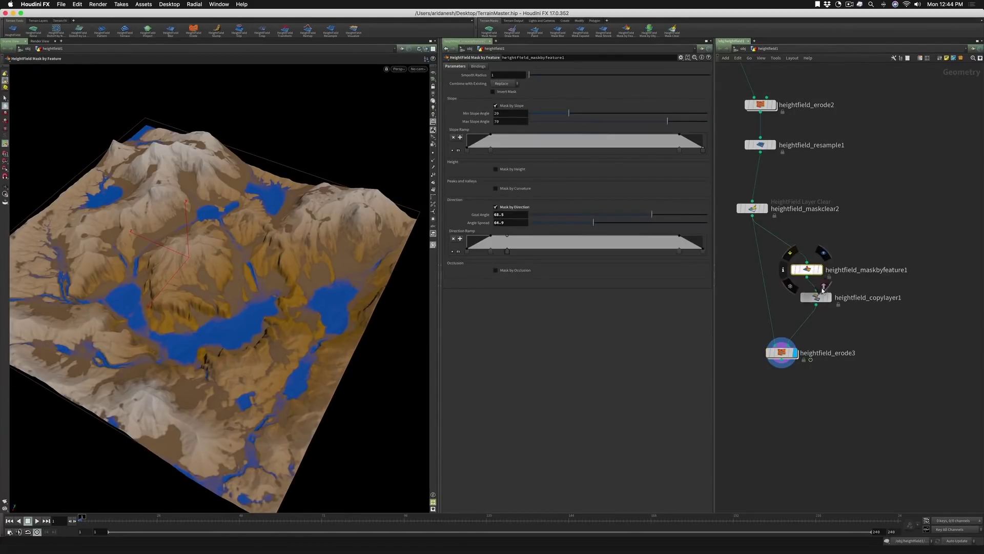
{"action": "left_click", "coordinate": [821, 270]}
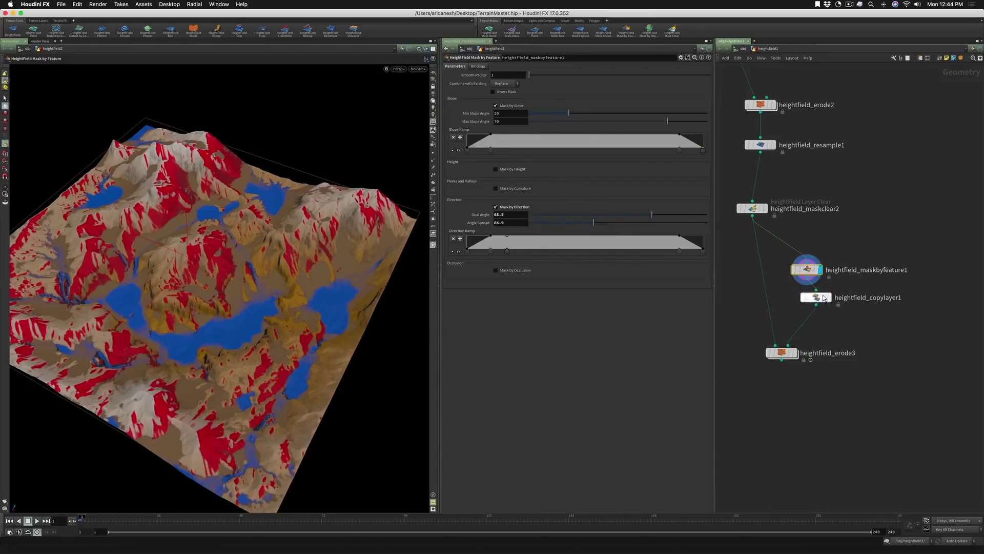
{"action": "left_click", "coordinate": [795, 354]}
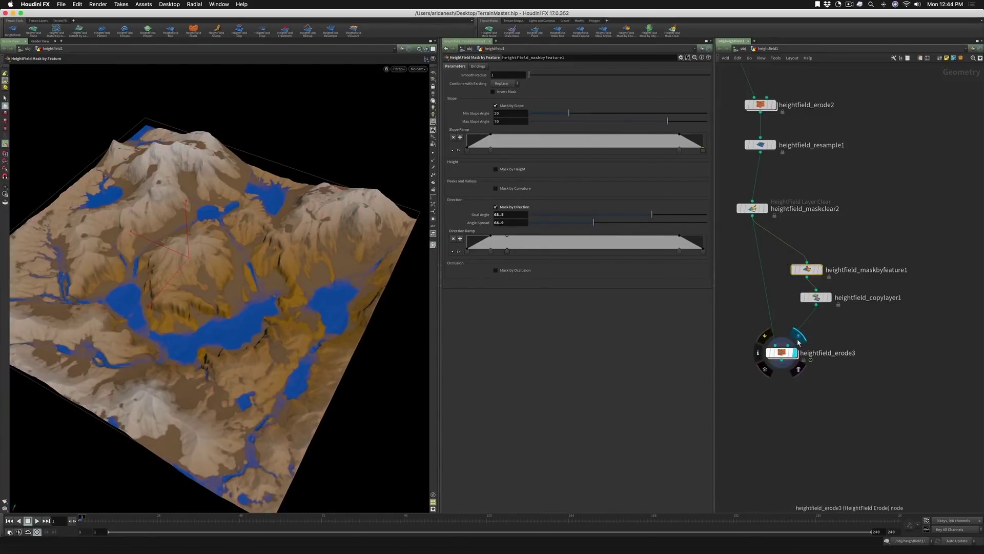
Step: Play the masked erosion simulation, inspect the terrain from other angles, and return to the first frame
{"action": "left_click", "coordinate": [36, 521]}
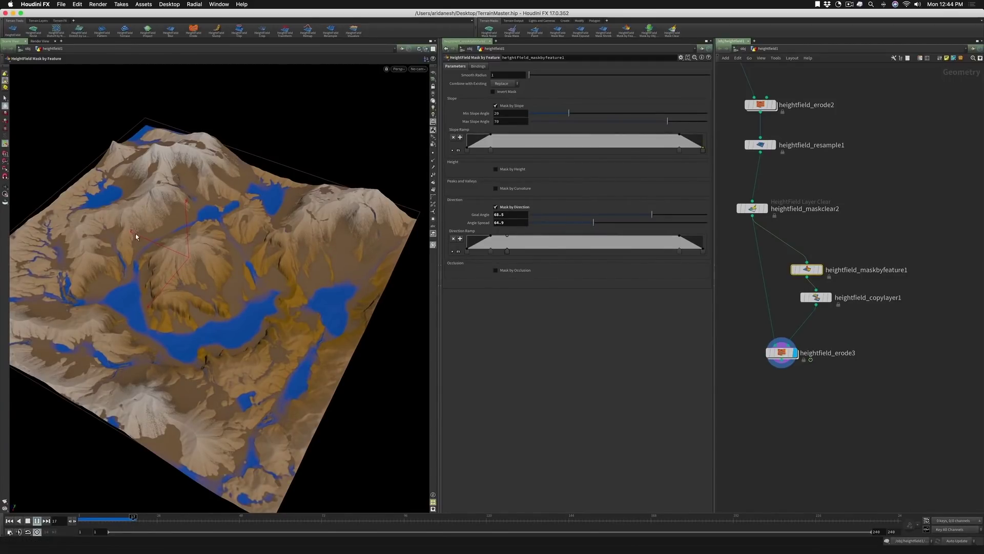
{"action": "left_click_drag", "start_coordinate": [154, 229], "coordinate": [92, 235]}
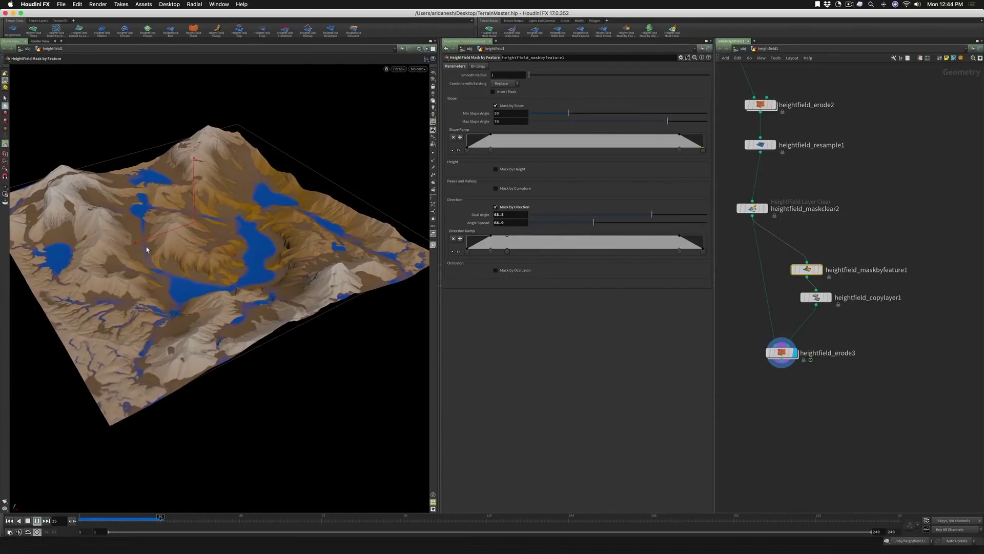
{"action": "left_click_drag", "start_coordinate": [175, 250], "coordinate": [166, 283]}
{"action": "left_click", "coordinate": [9, 523]}
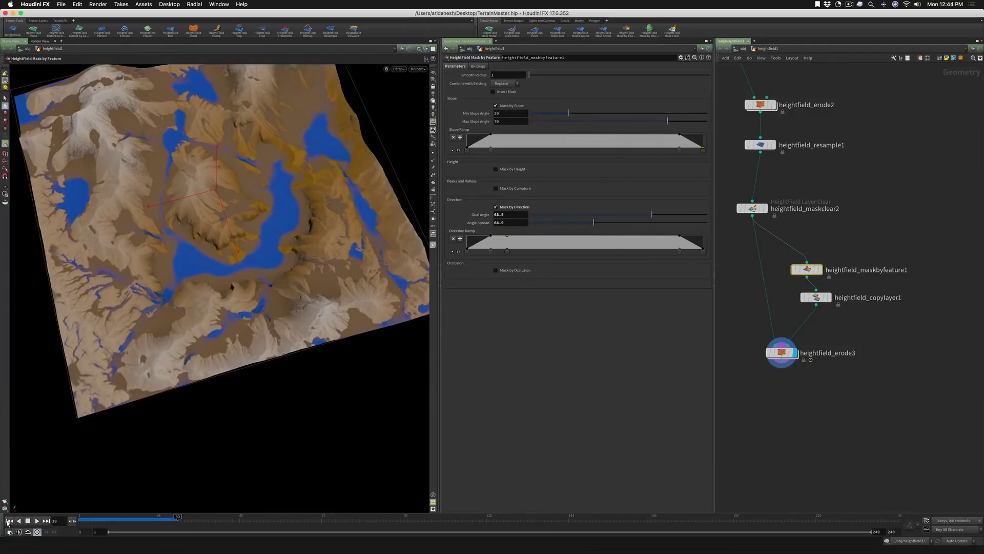
{"action": "left_click", "coordinate": [9, 521]}
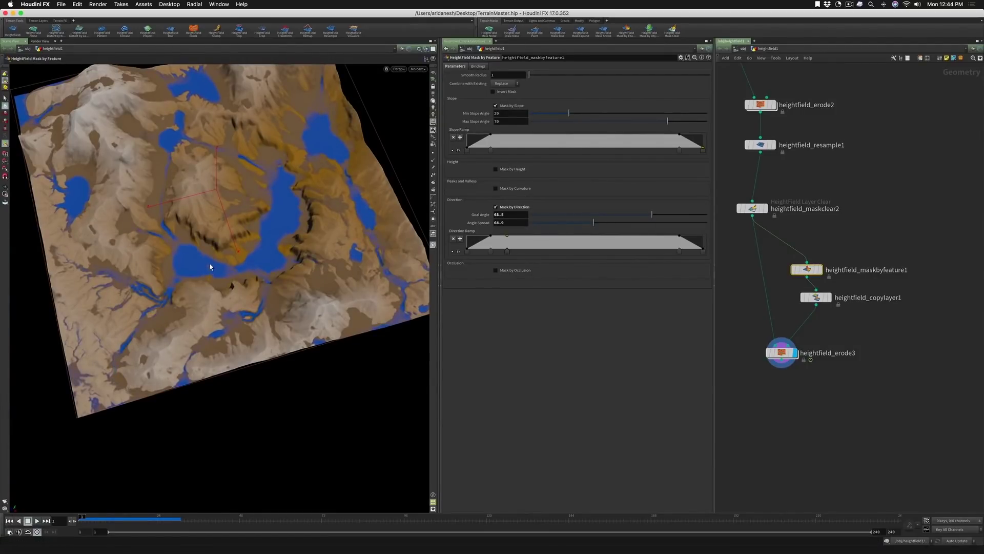
Step: Raise the hydro Erodability of heightfield_erode3 to the top of its range and play the simulation to frame 15
{"action": "left_click_drag", "start_coordinate": [210, 267], "coordinate": [270, 261]}
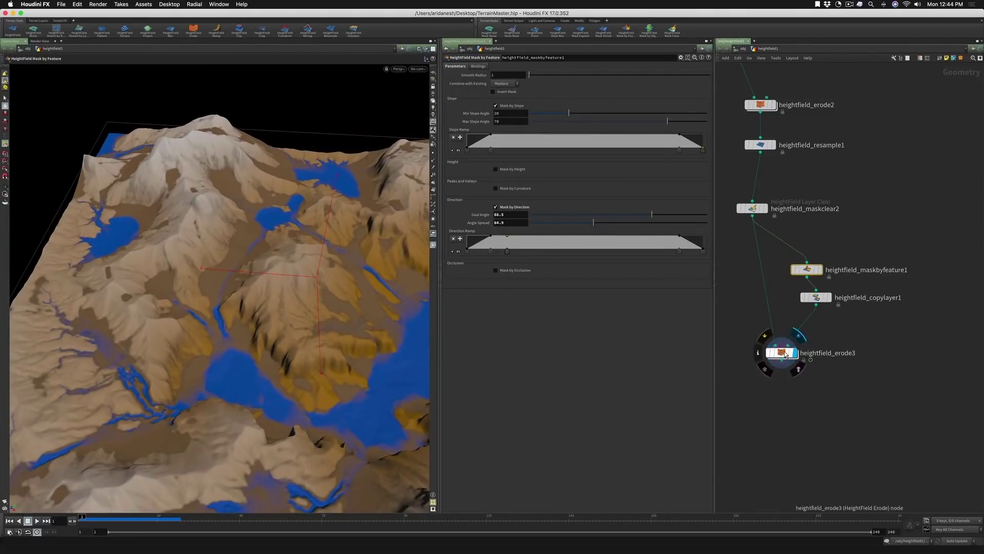
{"action": "left_click", "coordinate": [784, 353]}
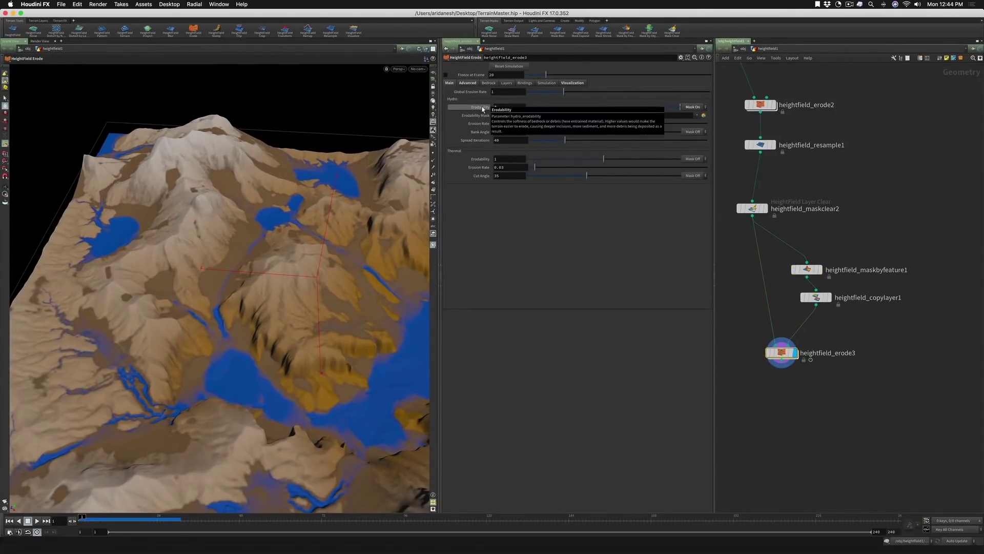
{"action": "left_click", "coordinate": [36, 521]}
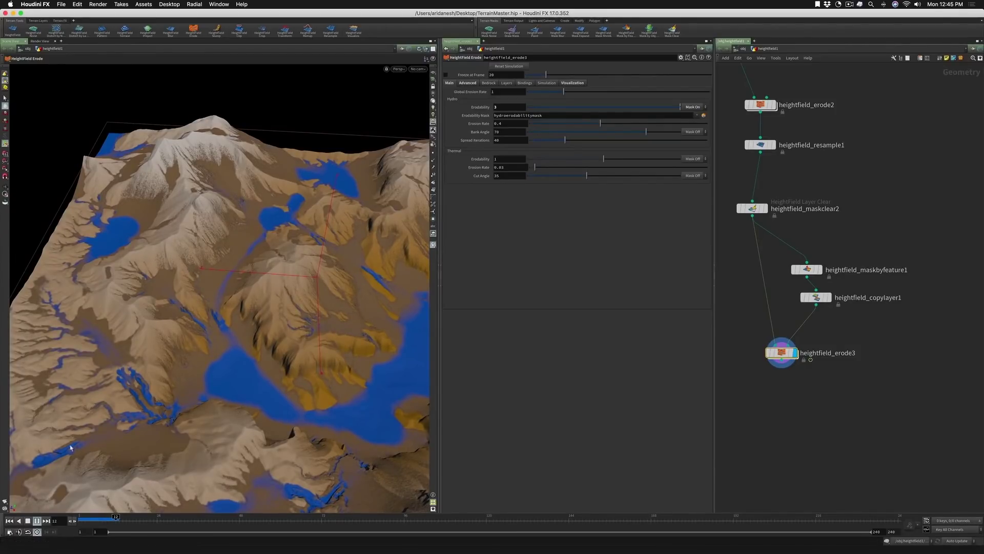
{"action": "left_click", "coordinate": [30, 521]}
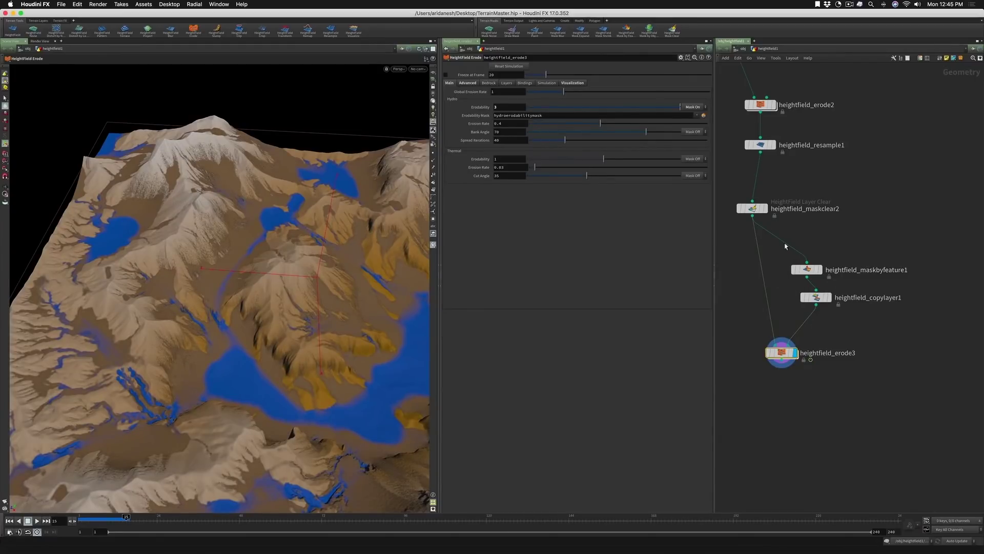
Step: Move heightfield_copylayer1 slightly further below heightfield_maskbyfeature1 and show the advanced settings of heightfield_erode3
{"action": "mouse_move", "coordinate": [792, 294]}
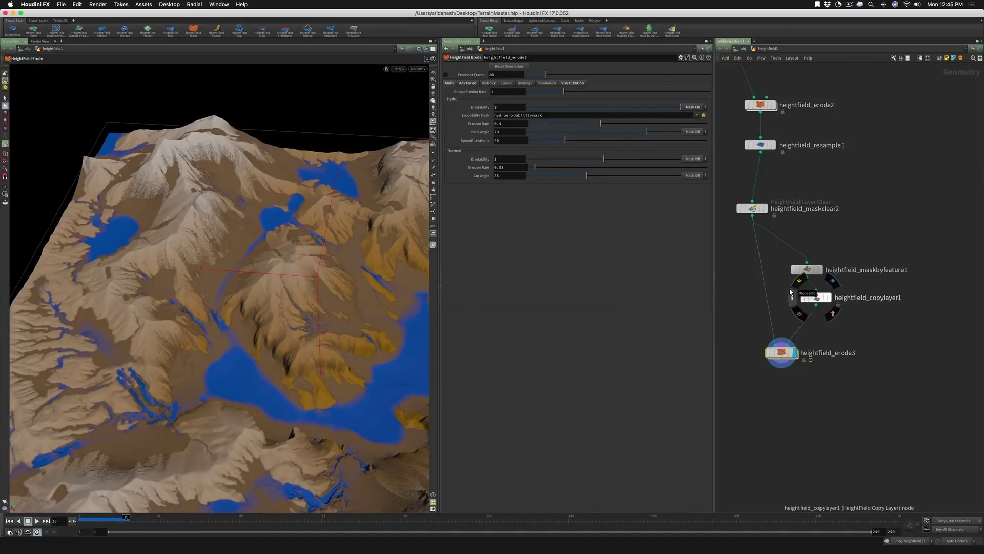
{"action": "mouse_move", "coordinate": [813, 300]}
{"action": "left_mouse_down"}
{"action": "mouse_move", "coordinate": [832, 308]}
{"action": "mouse_move", "coordinate": [813, 303]}
{"action": "left_mouse_up"}
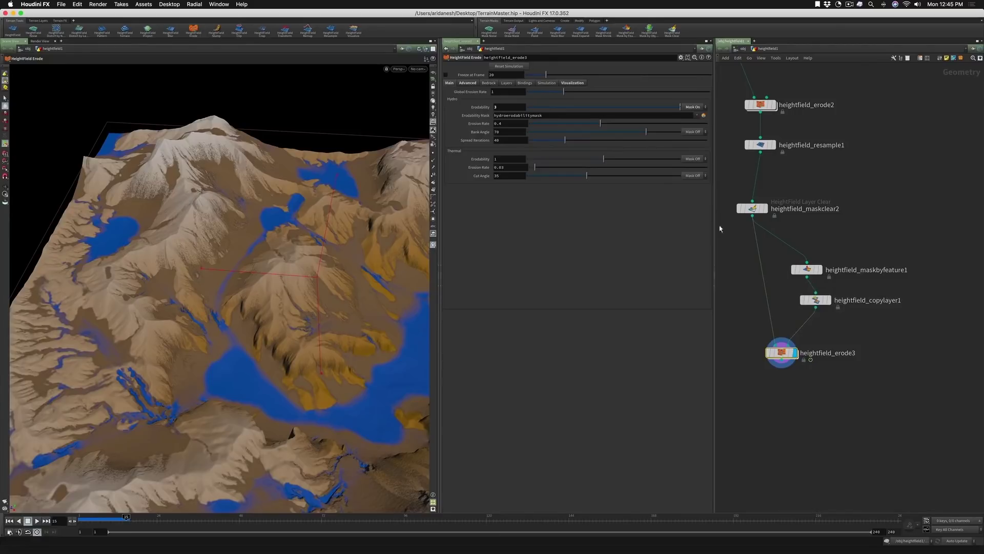
{"action": "left_click", "coordinate": [465, 83]}
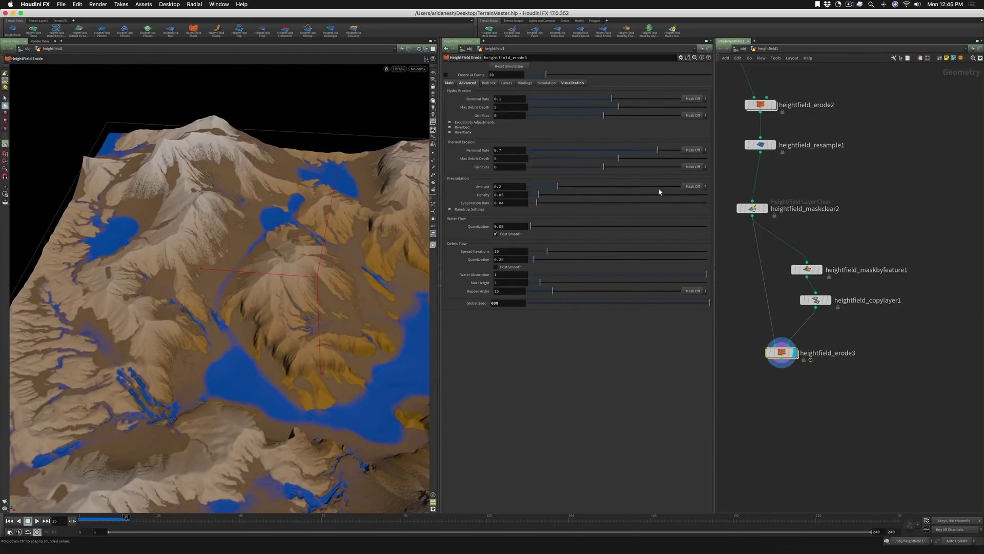
Step: Turn on the mask for the precipitation Amount of heightfield_erode3 and set the Amount to 1
{"action": "left_click", "coordinate": [692, 187]}
{"action": "left_click", "coordinate": [692, 194]}
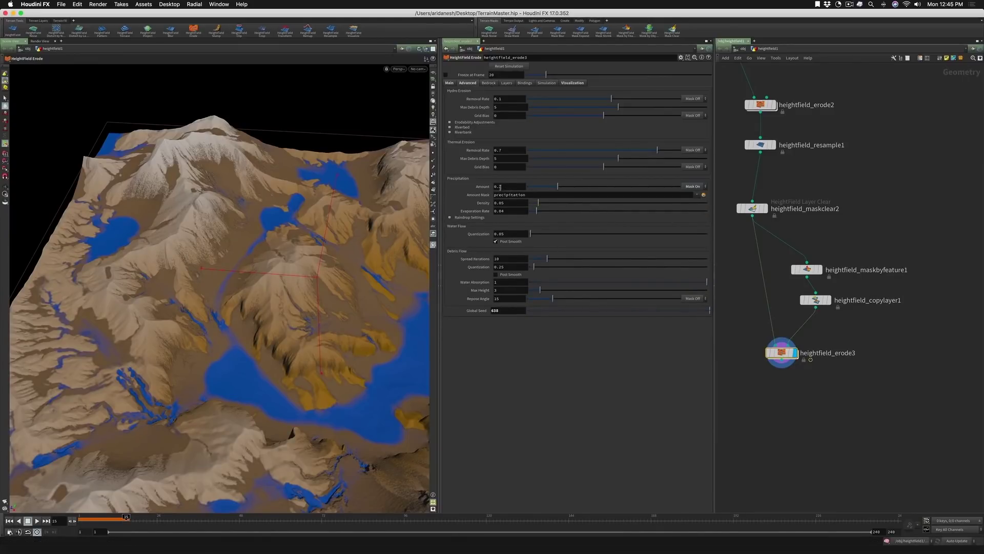
{"action": "left_click_drag", "start_coordinate": [502, 187], "coordinate": [488, 187]}
{"action": "type", "text": "1"}
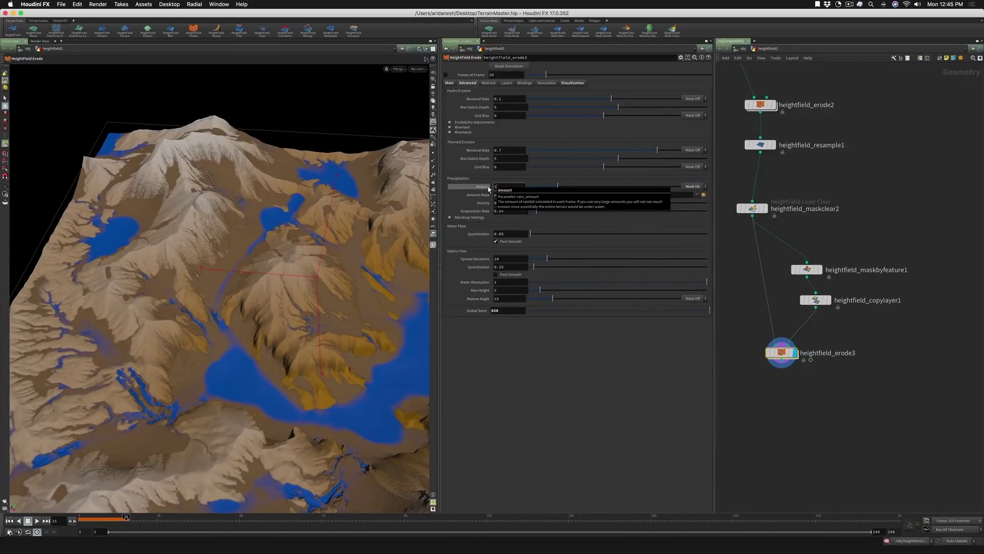
{"action": "key", "text": "Return"}
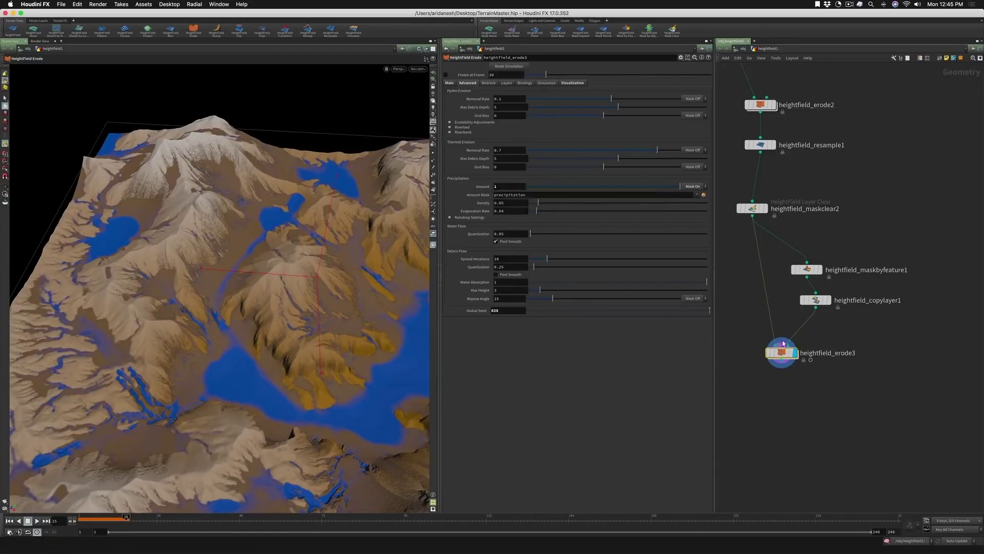
Step: Tighten the node spacing around heightfield_copylayer1 and insert a HeightField Mask Noise node between it and heightfield_erode3
{"action": "left_click_drag", "start_coordinate": [783, 347], "coordinate": [800, 355]}
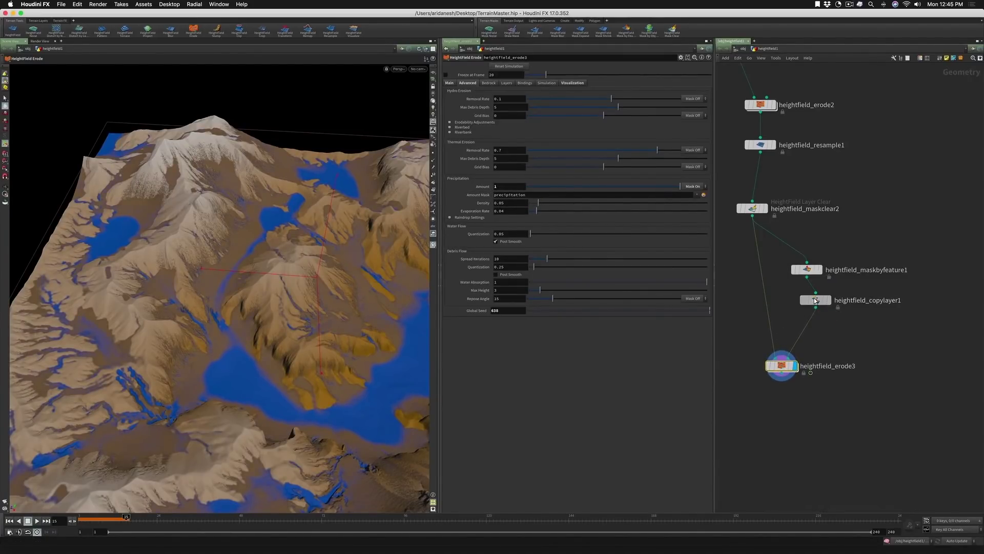
{"action": "left_click_drag", "start_coordinate": [815, 301], "coordinate": [811, 292]}
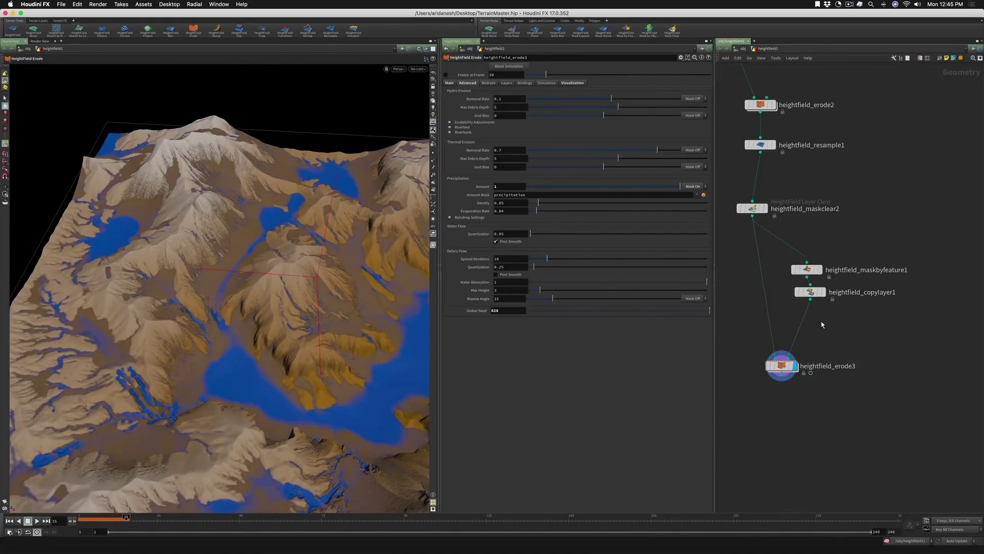
{"action": "key", "text": "Tab"}
{"action": "type", "text": "hf no"}
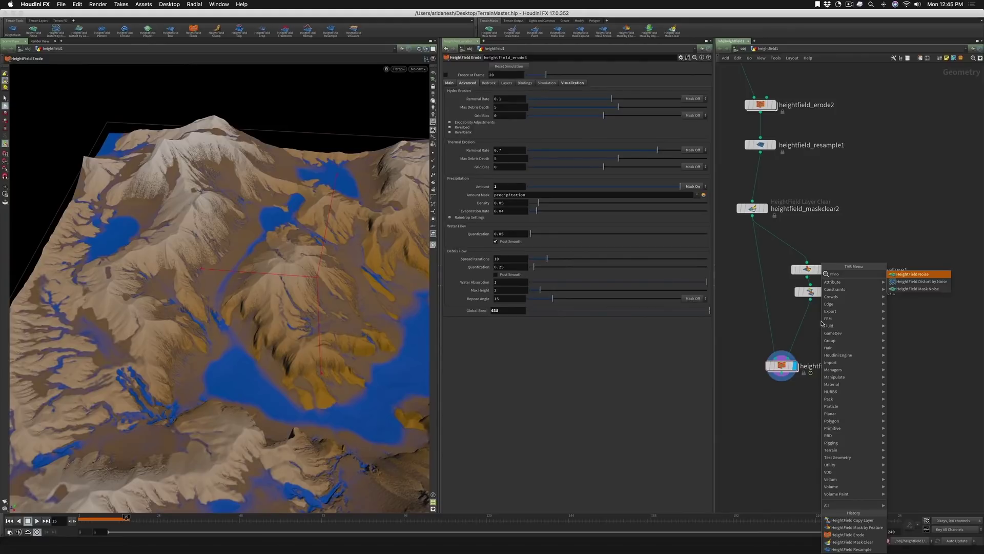
{"action": "left_click", "coordinate": [917, 289]}
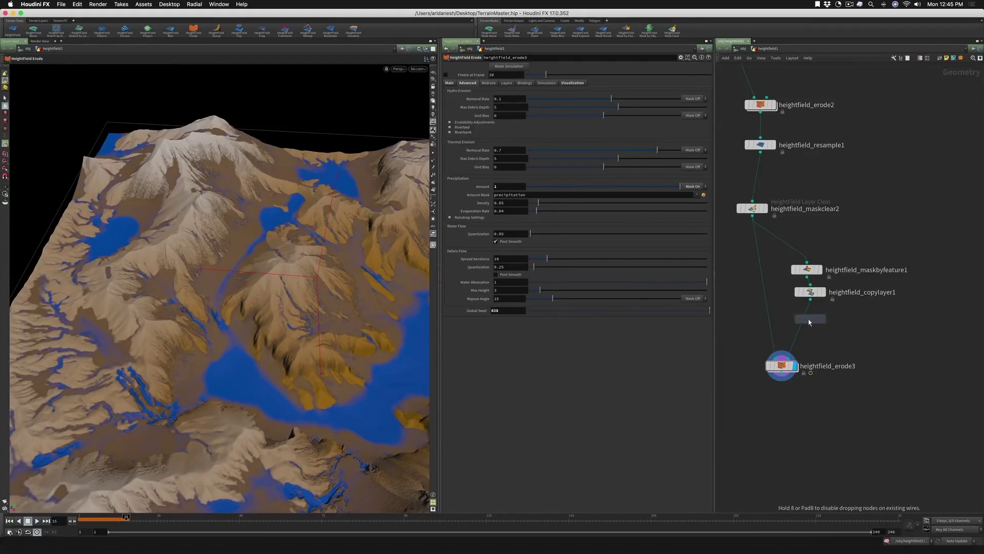
{"action": "key", "text": "Escape"}
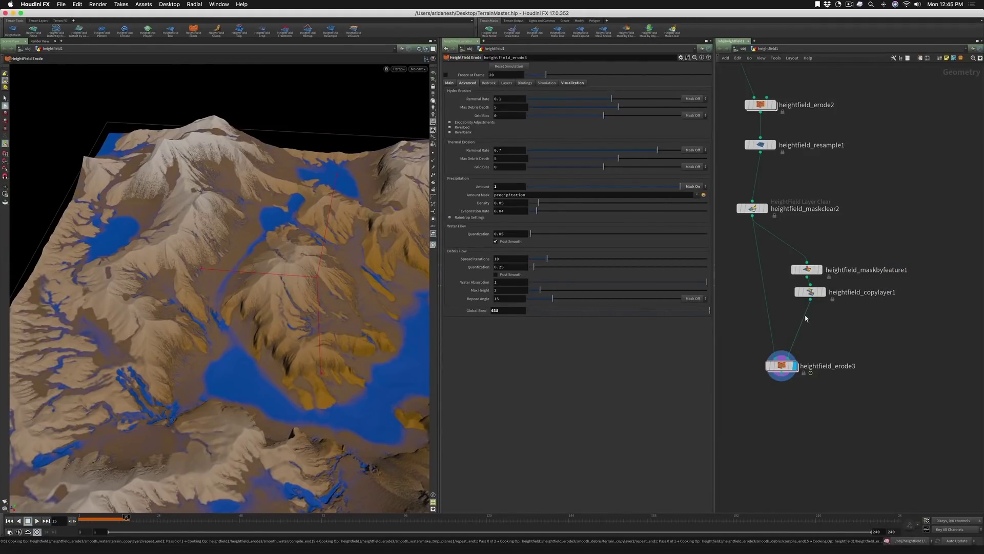
{"action": "left_click", "coordinate": [805, 318]}
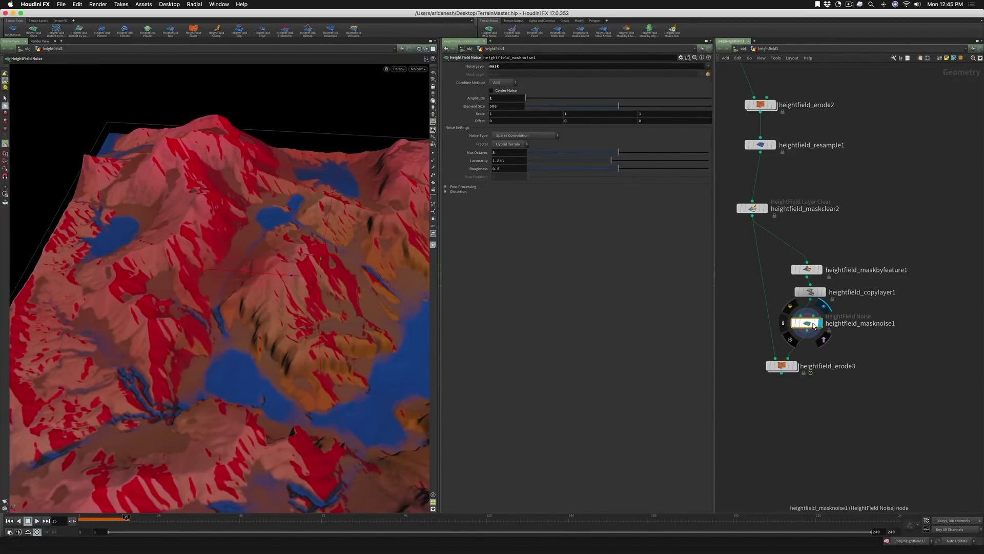
Step: Set the mask noise's Combine Method to Replace and reduce its Element Size to about 104
{"action": "left_click", "coordinate": [503, 83]}
{"action": "left_click", "coordinate": [495, 82]}
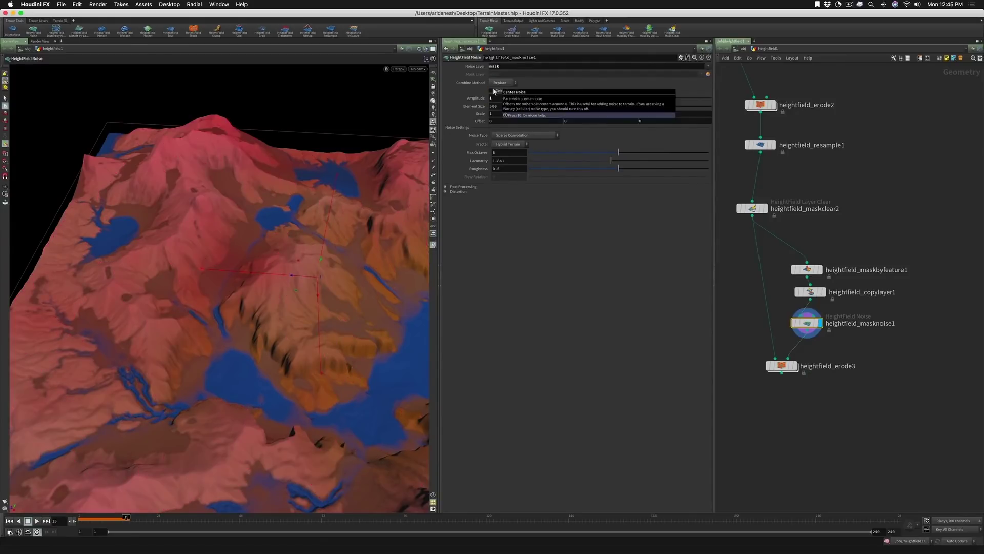
{"action": "left_click", "coordinate": [815, 293]}
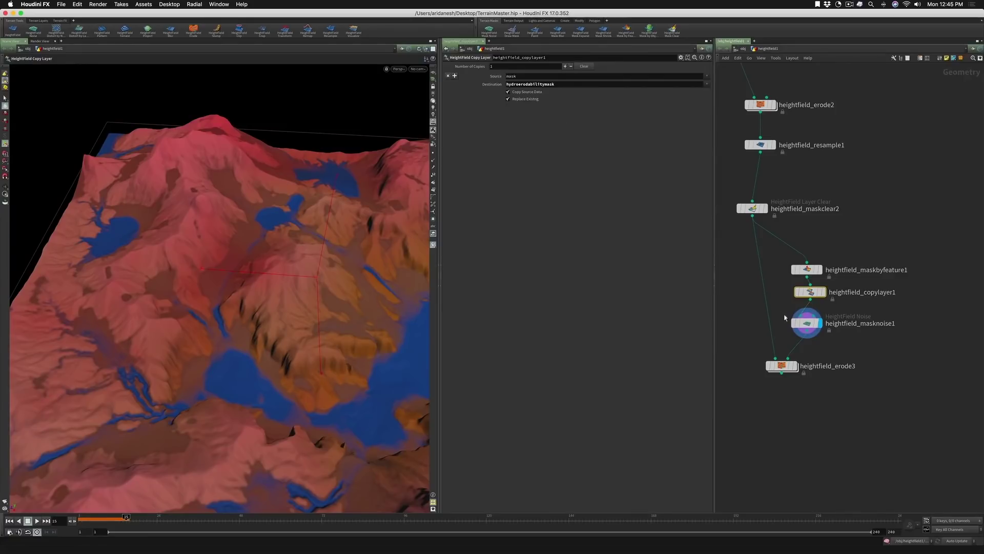
{"action": "left_click", "coordinate": [807, 324]}
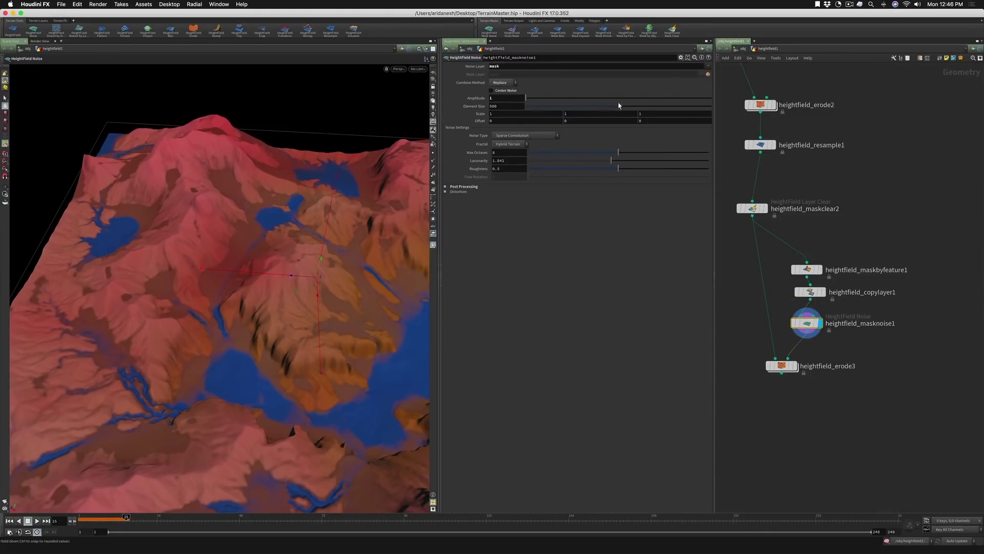
{"action": "left_click_drag", "start_coordinate": [619, 107], "coordinate": [547, 108]}
{"action": "left_click_drag", "start_coordinate": [352, 266], "coordinate": [569, 303], "text": "alt"}
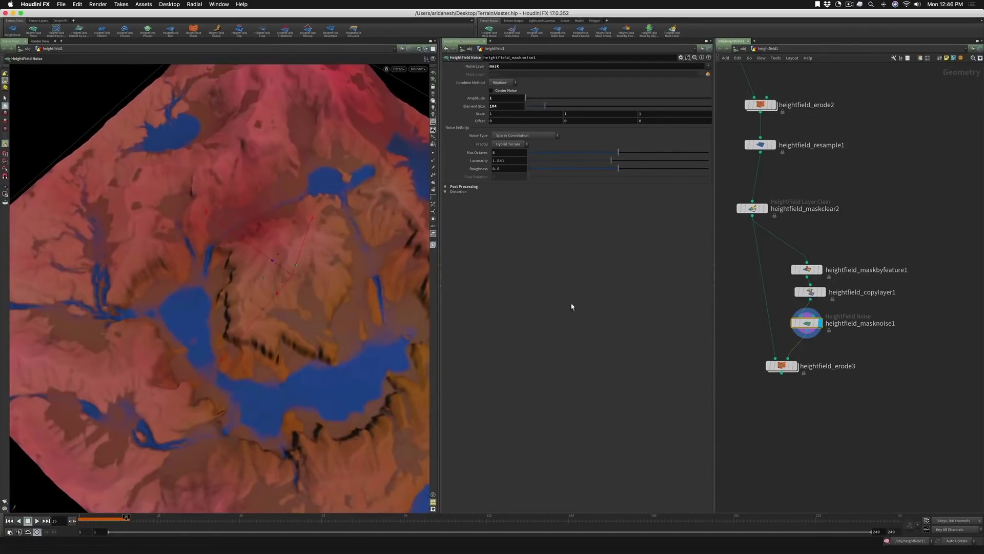
Step: Compare the displays of heightfield_maskclear2, heightfield_maskbyfeature1, heightfield_copylayer1 and heightfield_masknoise1, leaving the mask noise displayed
{"action": "mouse_move", "coordinate": [821, 288]}
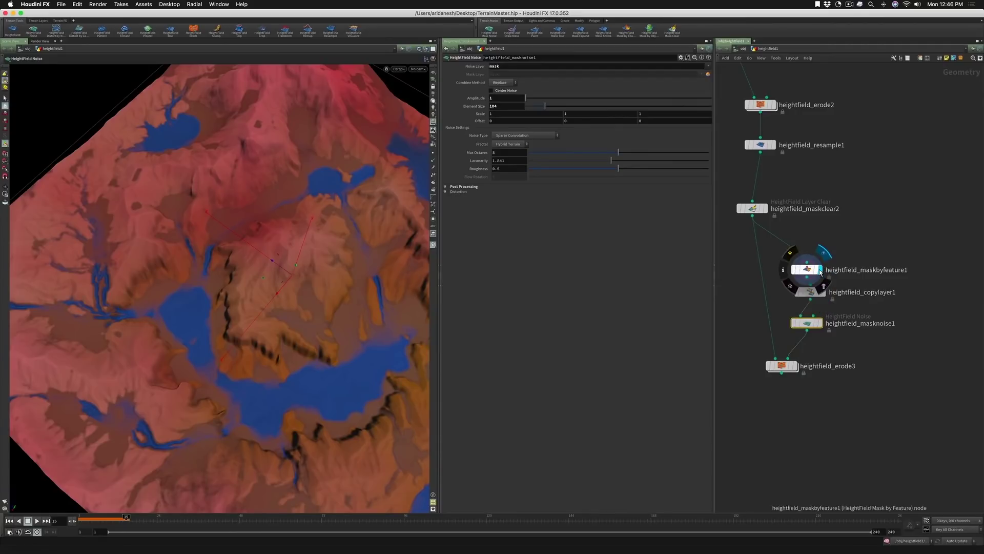
{"action": "left_click", "coordinate": [751, 209]}
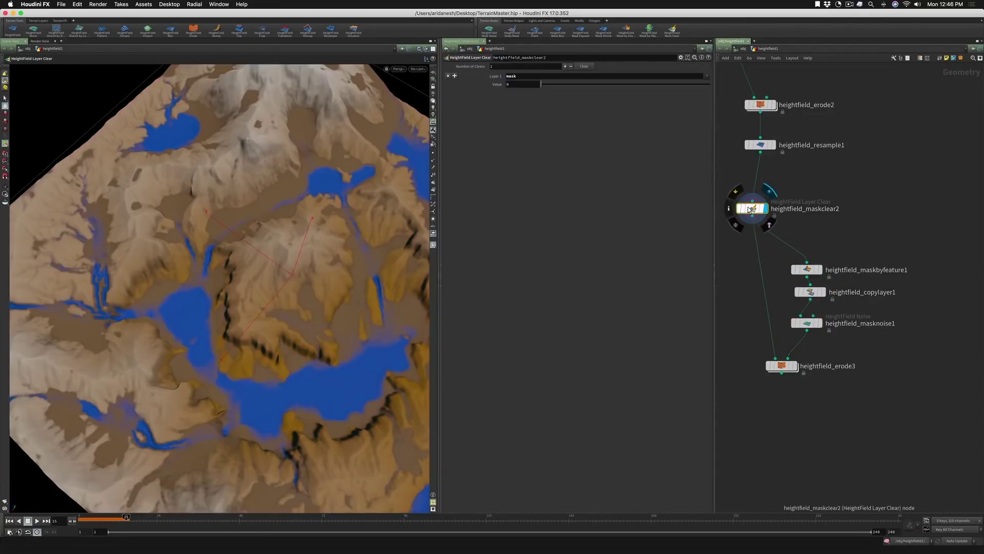
{"action": "left_click", "coordinate": [809, 271]}
{"action": "left_click", "coordinate": [820, 292]}
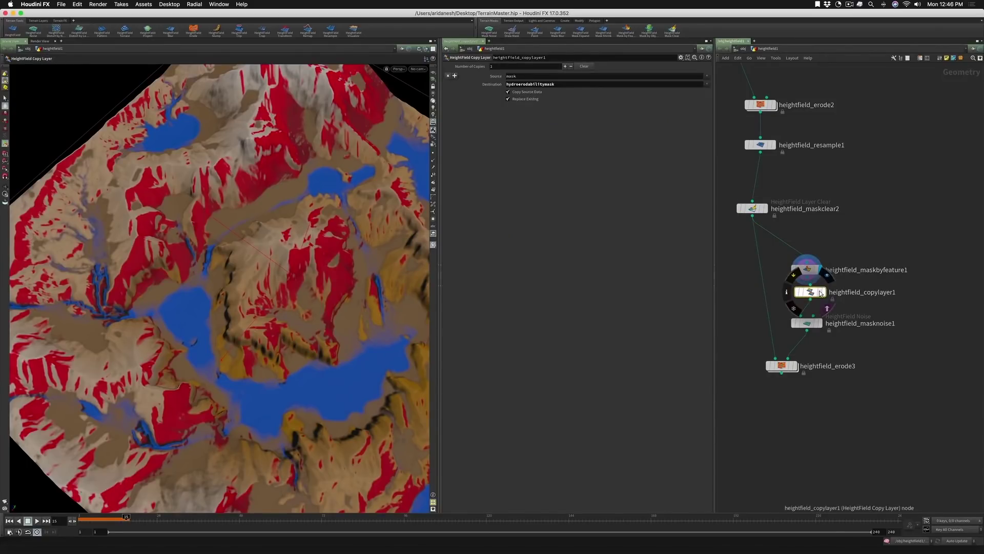
{"action": "left_click", "coordinate": [821, 293]}
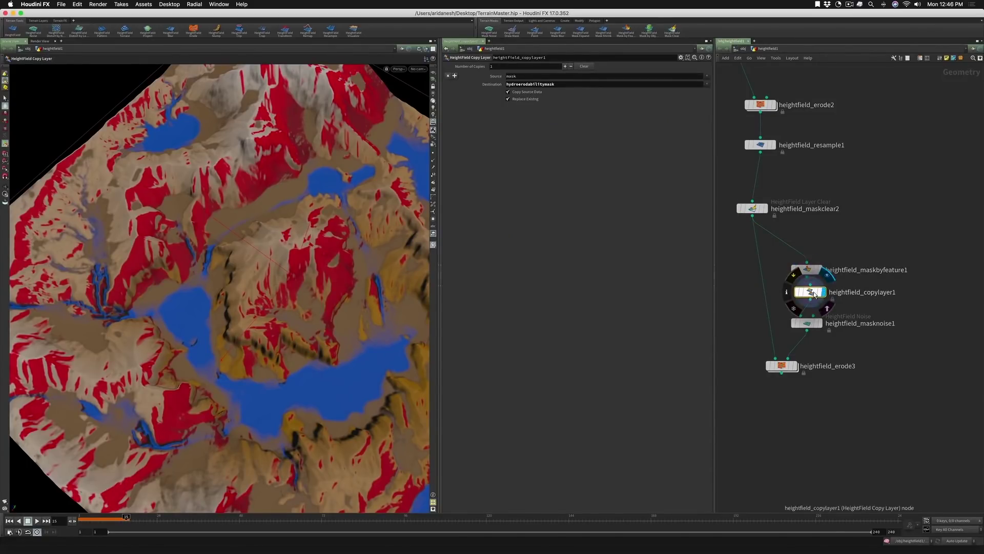
{"action": "left_click", "coordinate": [810, 323]}
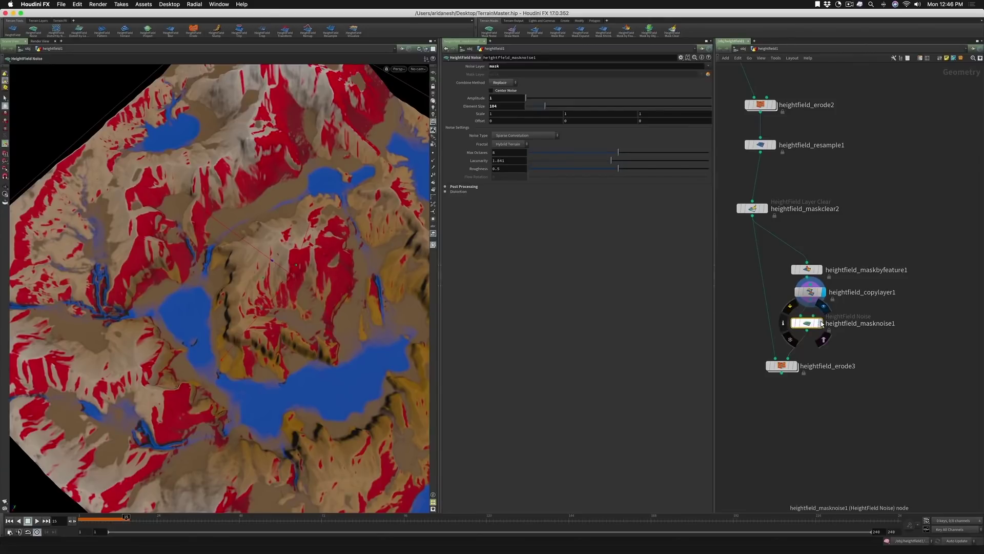
{"action": "left_click", "coordinate": [822, 324]}
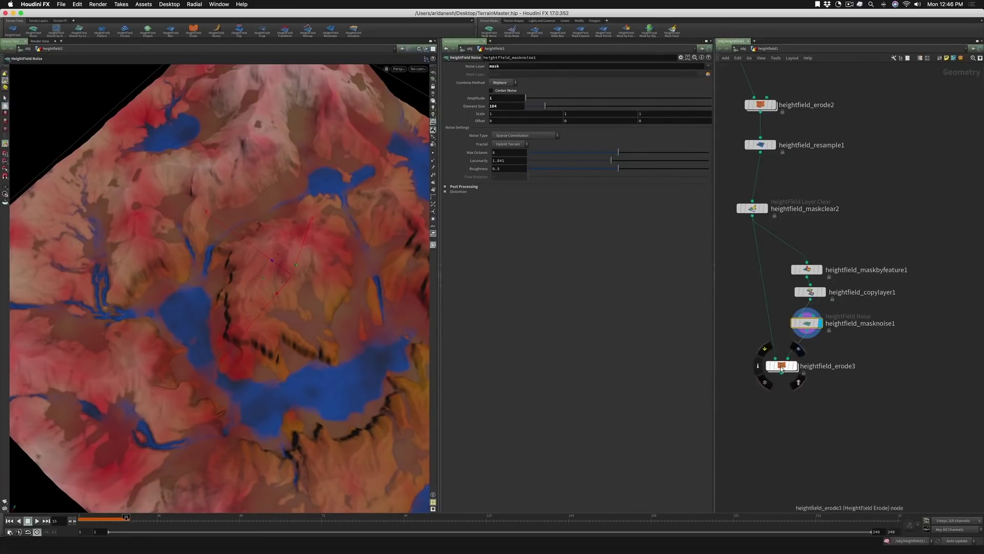
Step: Move heightfield_erode3 down and insert a HeightField Wrangle node between heightfield_masknoise1 and it
{"action": "left_click_drag", "start_coordinate": [782, 365], "coordinate": [783, 389]}
{"action": "key", "text": "Tab"}
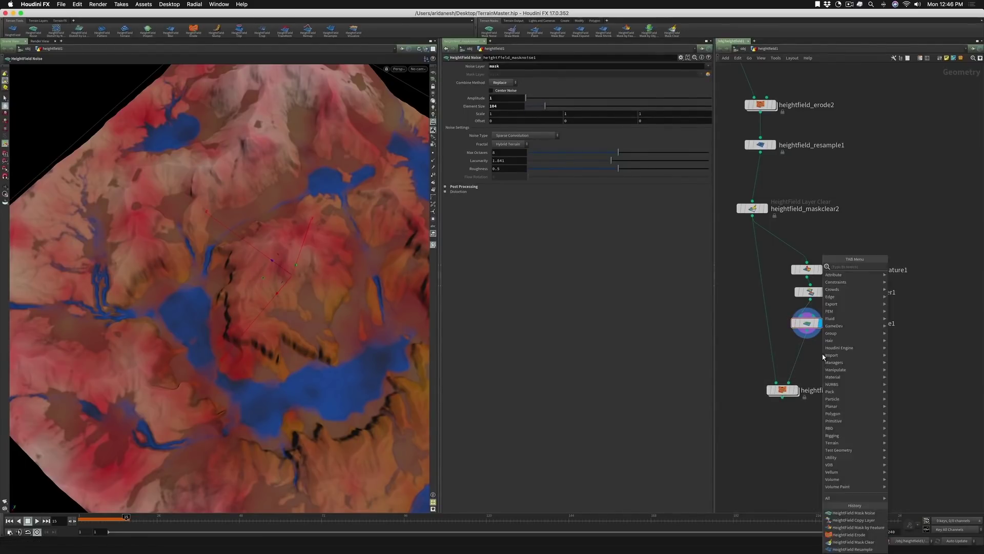
{"action": "type", "text": "hi"}
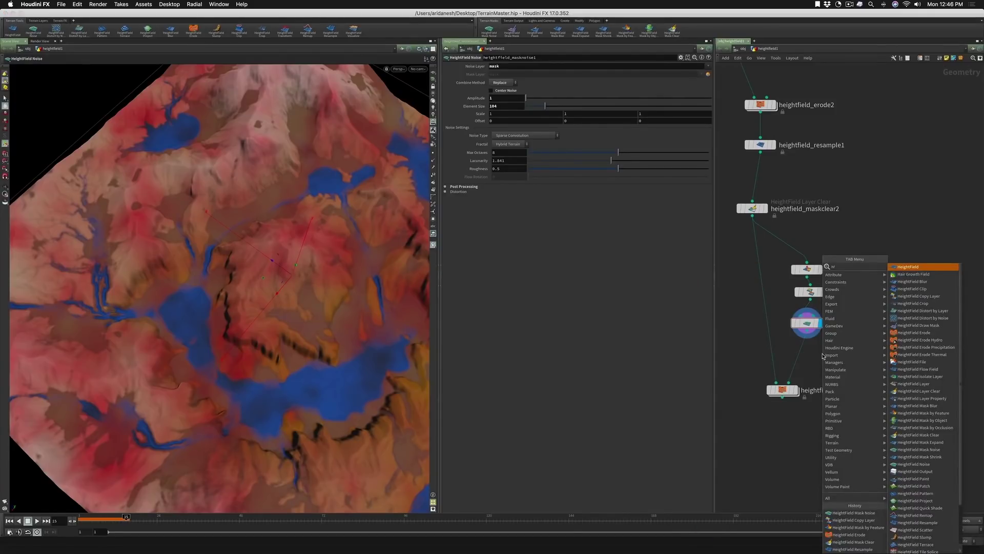
{"action": "type", "text": " wrangle"}
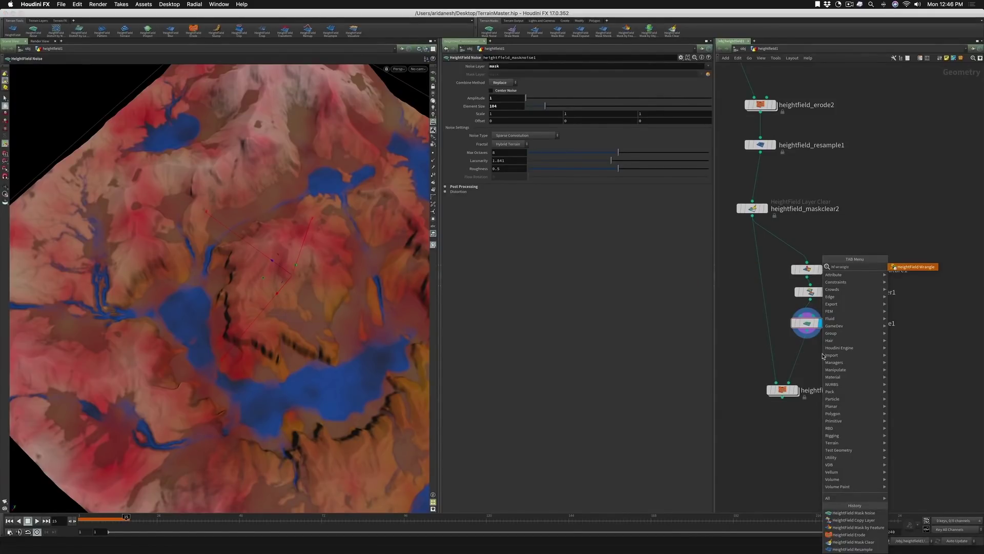
{"action": "key", "text": "Return"}
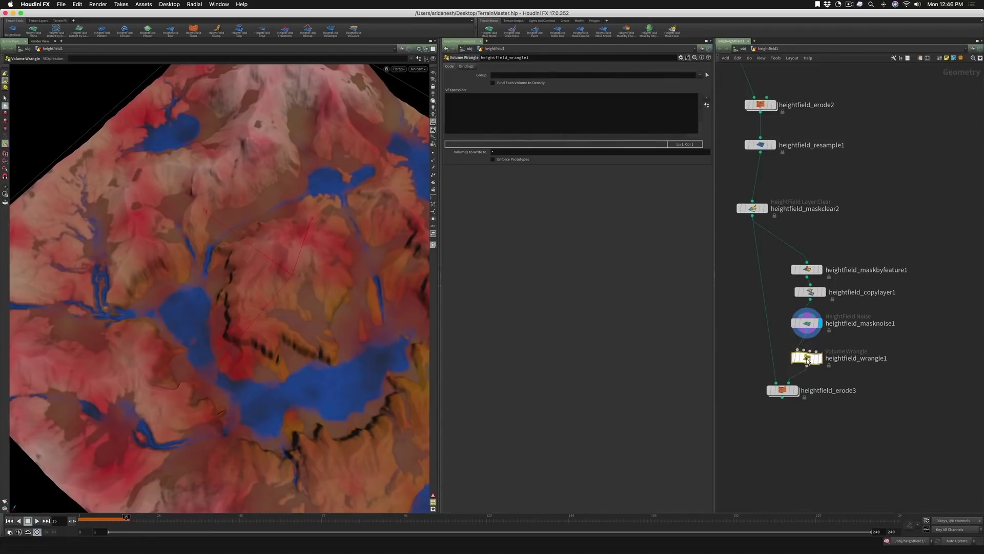
{"action": "left_click", "coordinate": [808, 359]}
{"action": "left_click", "coordinate": [506, 100]}
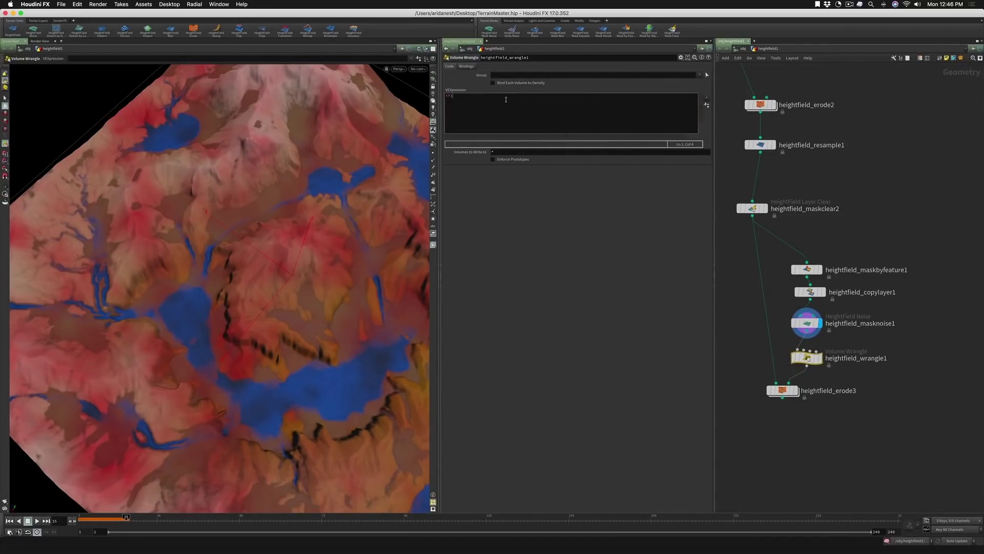
{"action": "type", "text": "if(@mask < 0.5"}
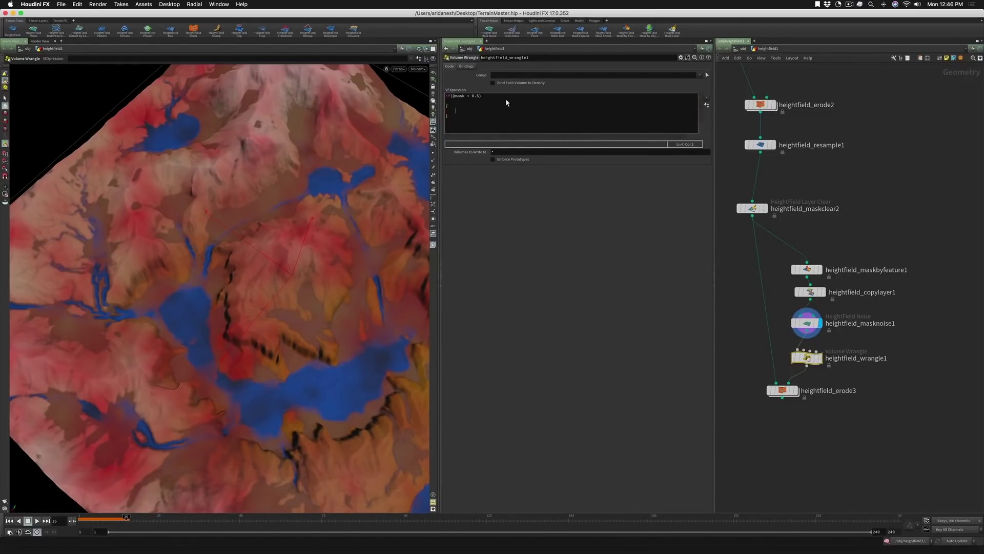
{"action": "type", "text": "mask = 0;"}
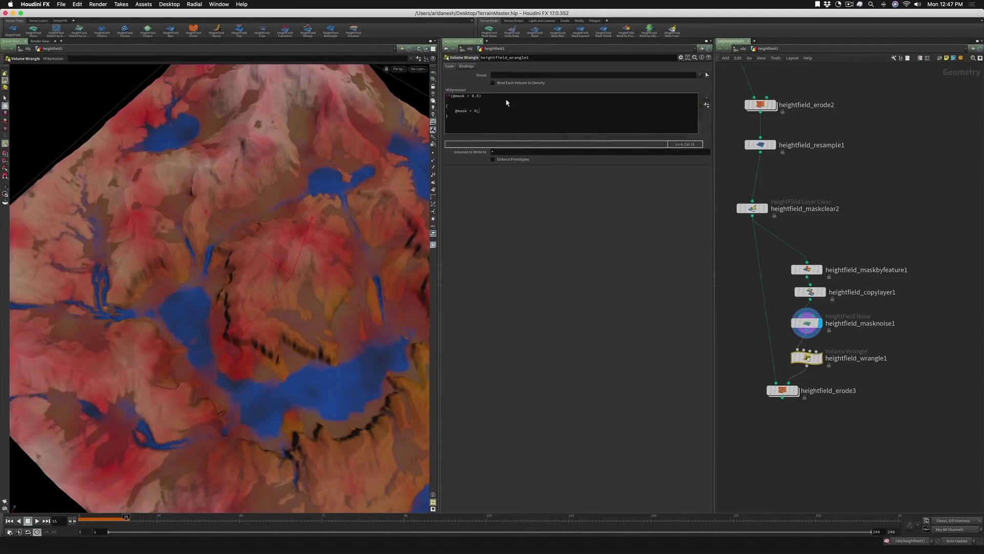
{"action": "left_click", "coordinate": [741, 264]}
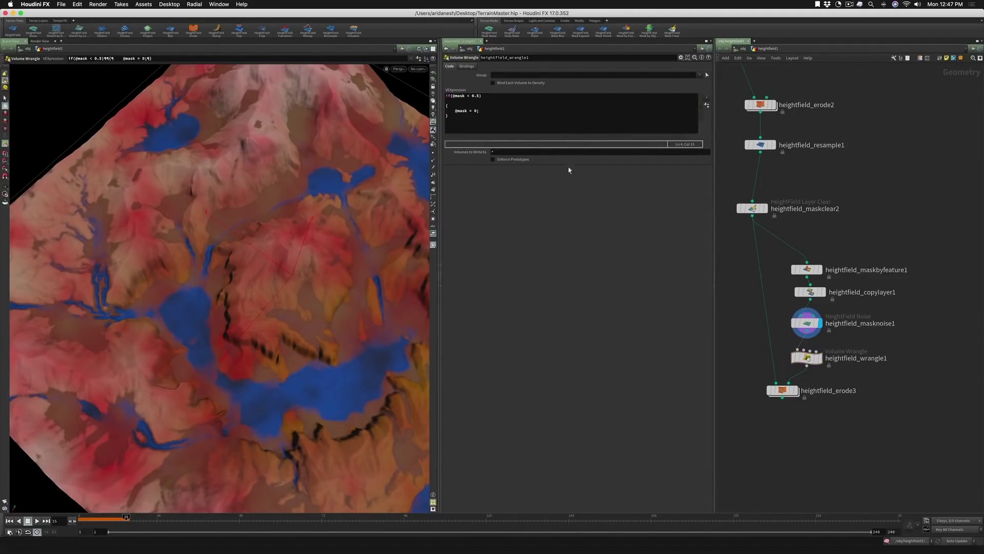
{"action": "left_click", "coordinate": [445, 105]}
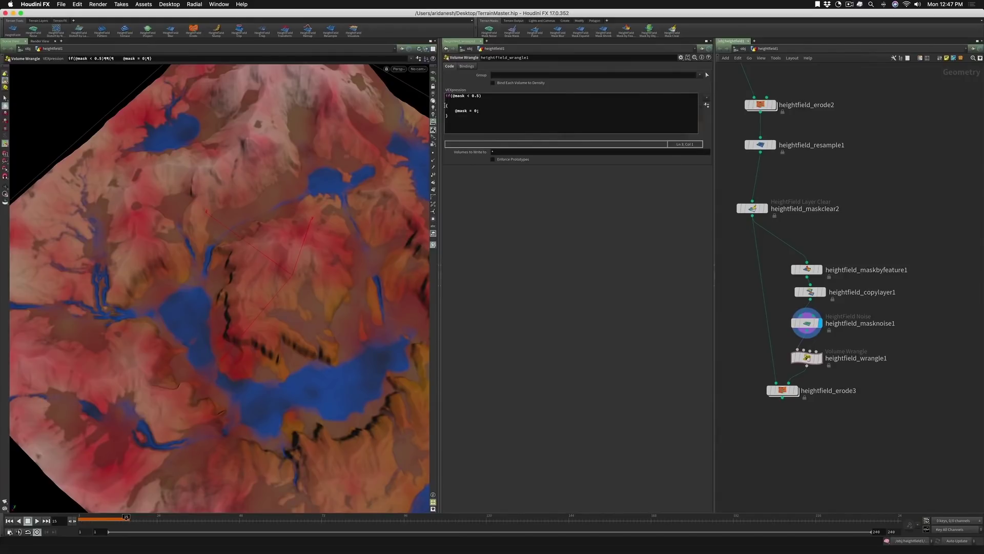
{"action": "key", "text": "BackSpace"}
{"action": "mouse_move", "coordinate": [805, 327]}
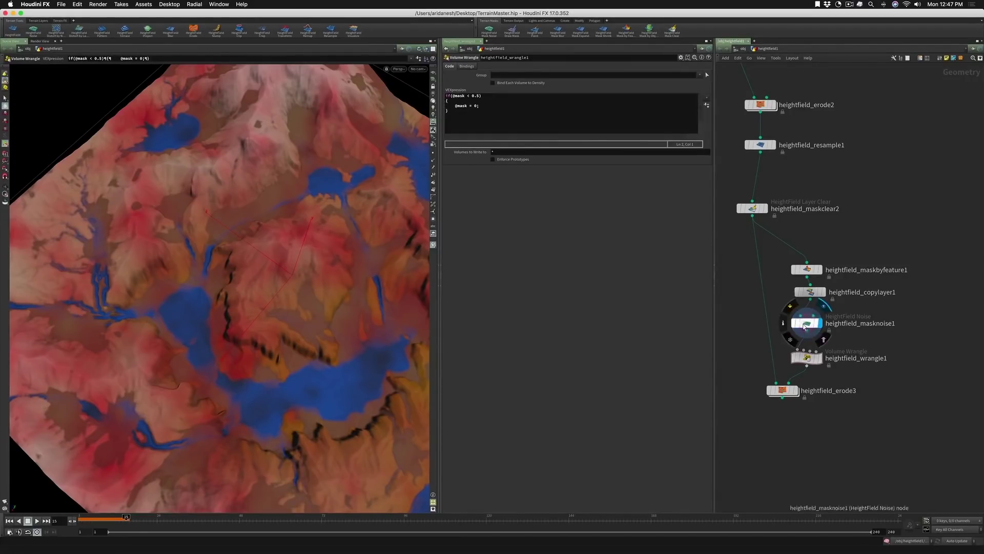
{"action": "left_click", "coordinate": [820, 359]}
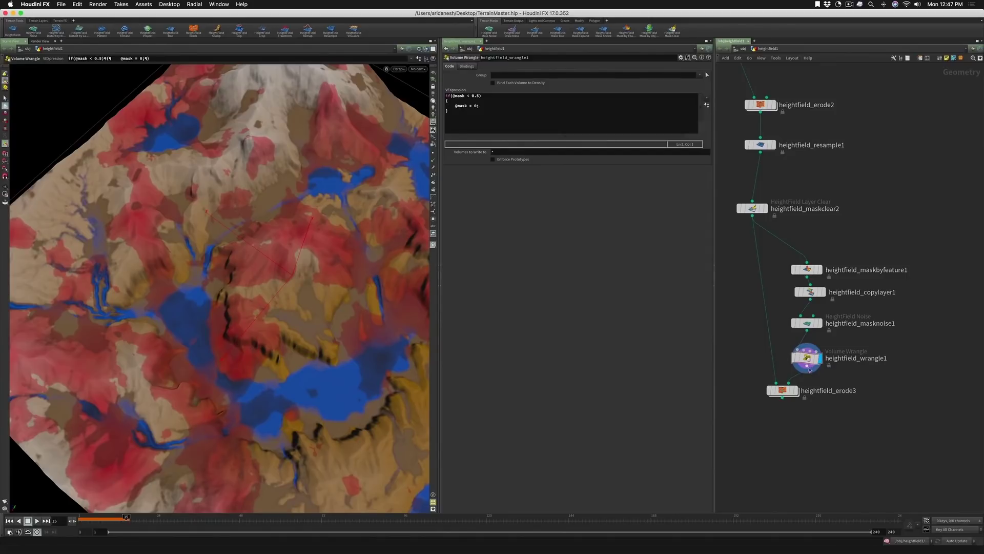
Step: Insert a HeightField Copy Layer node between heightfield_wrangle1 and a lowered heightfield_erode3, and return to the first frame
{"action": "mouse_move", "coordinate": [807, 360]}
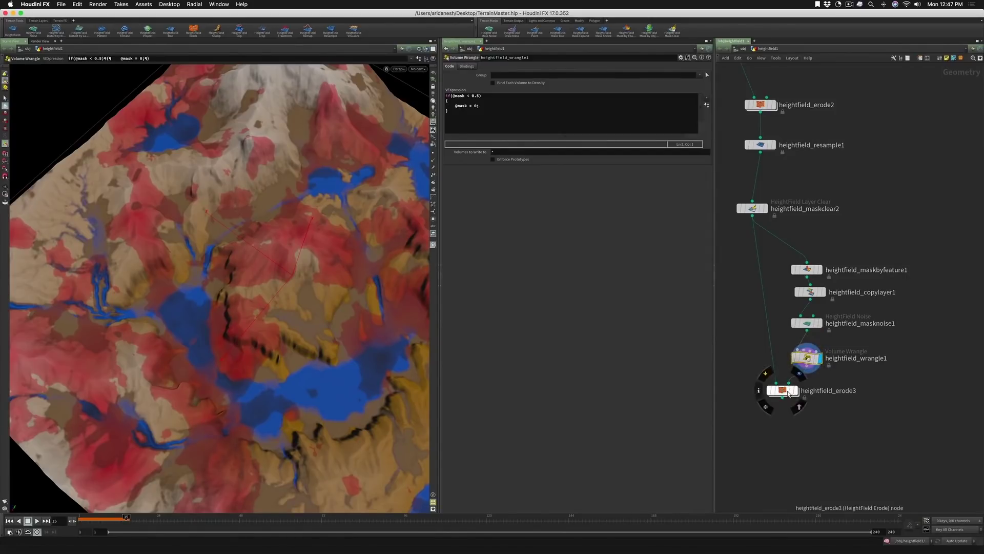
{"action": "left_click_drag", "start_coordinate": [796, 388], "coordinate": [794, 418]}
{"action": "key", "text": "Tab"}
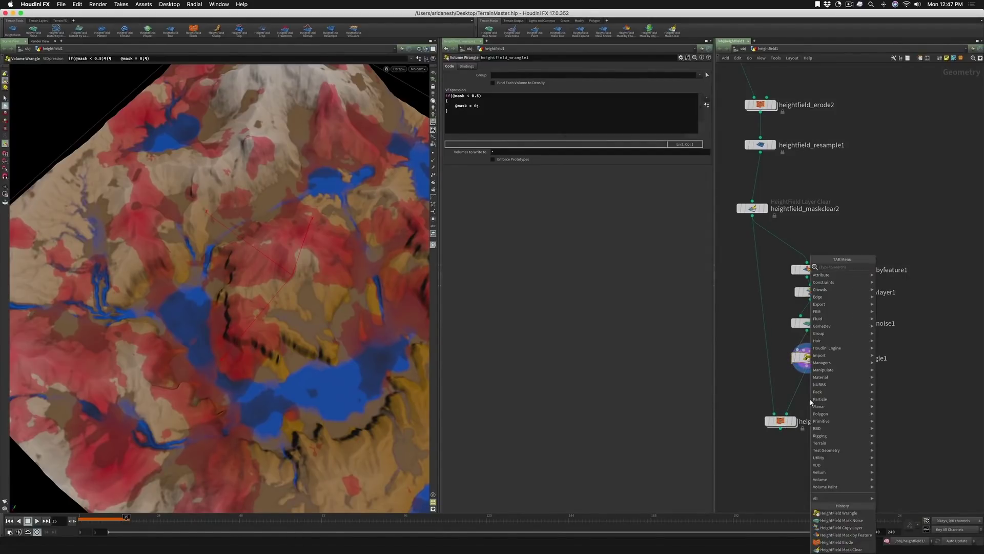
{"action": "type", "text": "hf copy layer"}
{"action": "key", "text": "Return"}
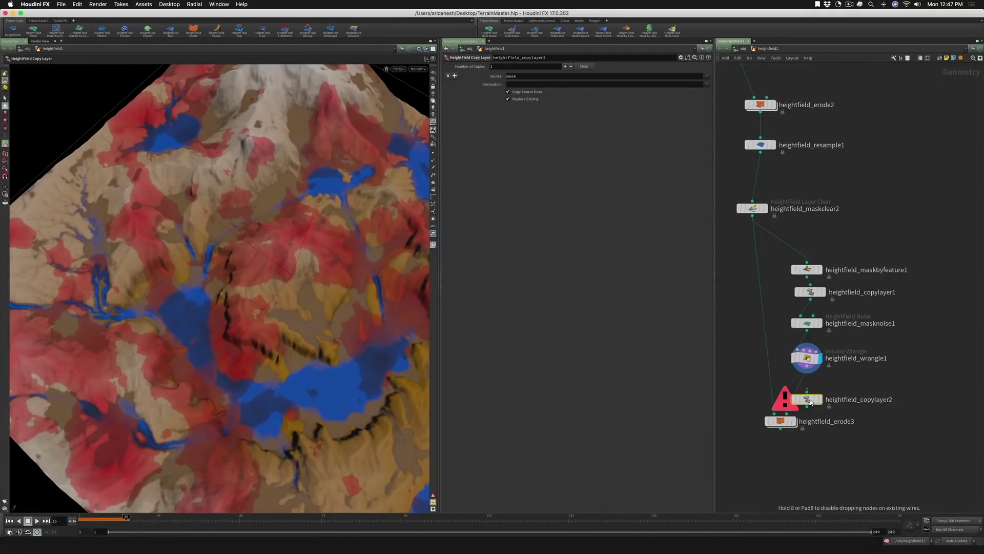
{"action": "left_click", "coordinate": [800, 390]}
{"action": "mouse_move", "coordinate": [790, 423]}
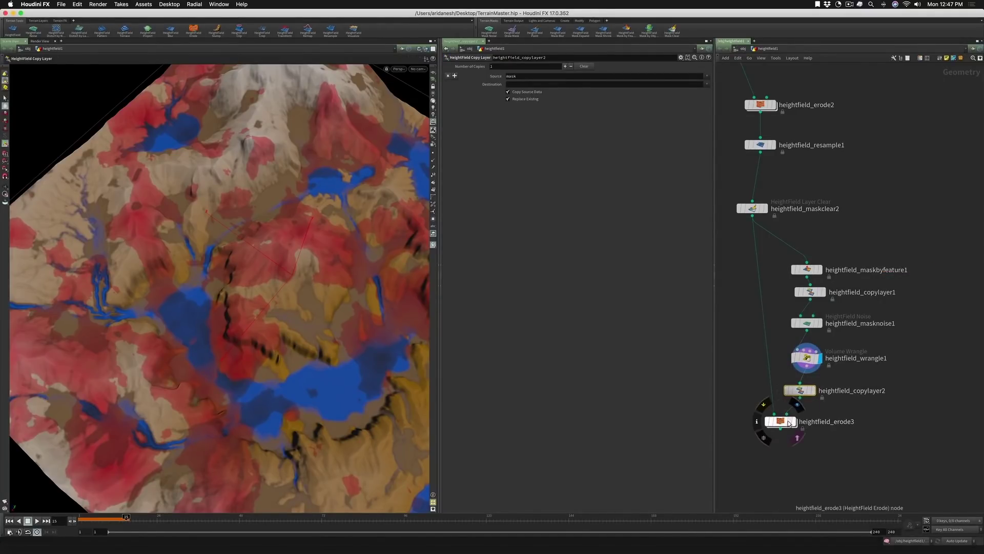
{"action": "left_click", "coordinate": [9, 521]}
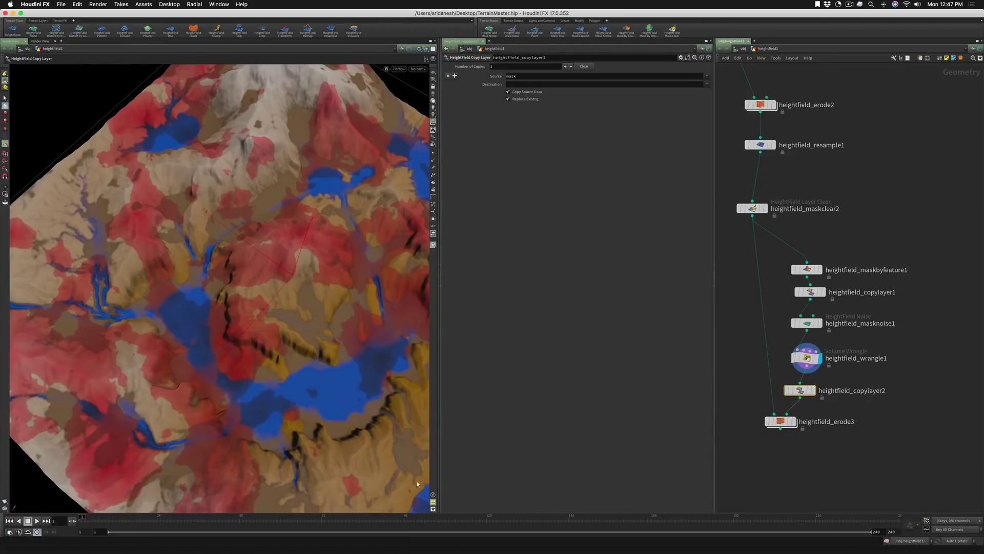
Step: Set the destination layer of heightfield_copylayer2 to precipitation, copying the name from the Amount Mask of heightfield_erode3
{"action": "left_click", "coordinate": [780, 421]}
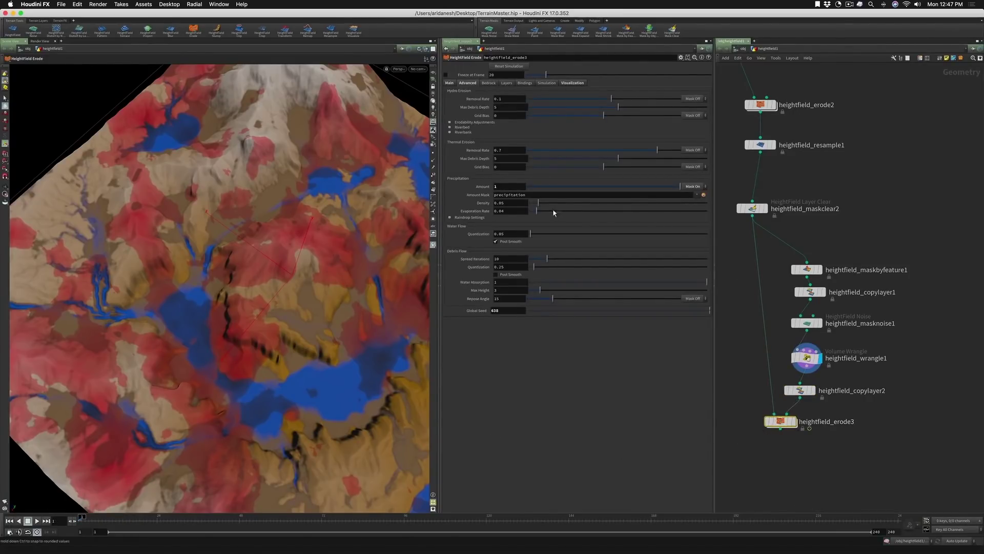
{"action": "left_click_drag", "start_coordinate": [537, 198], "coordinate": [478, 203]}
{"action": "left_click", "coordinate": [803, 390]}
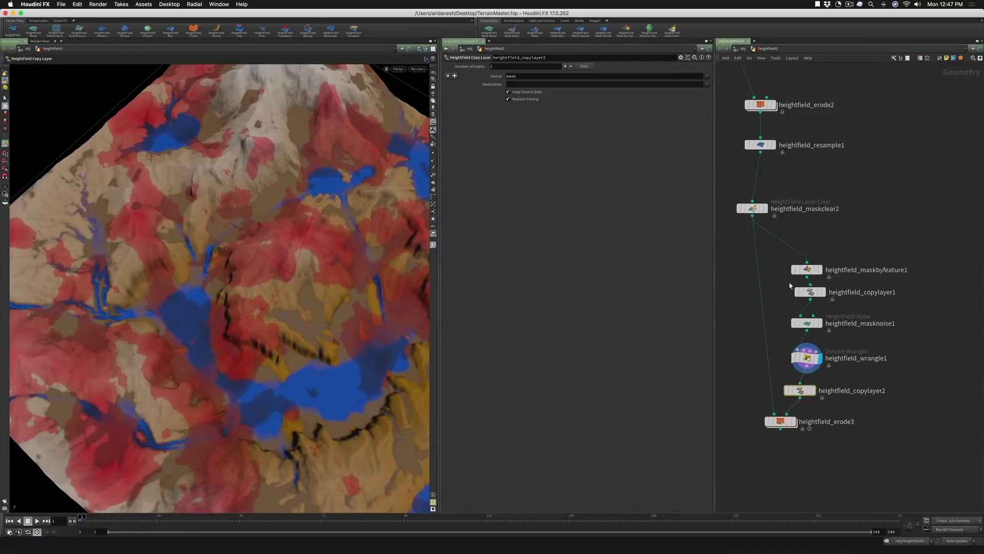
{"action": "left_click", "coordinate": [529, 83]}
{"action": "key", "text": "super+v"}
Step: Display heightfield_erode3, run its simulation with the precipitation mask, and return to the first frame
{"action": "left_click", "coordinate": [780, 421]}
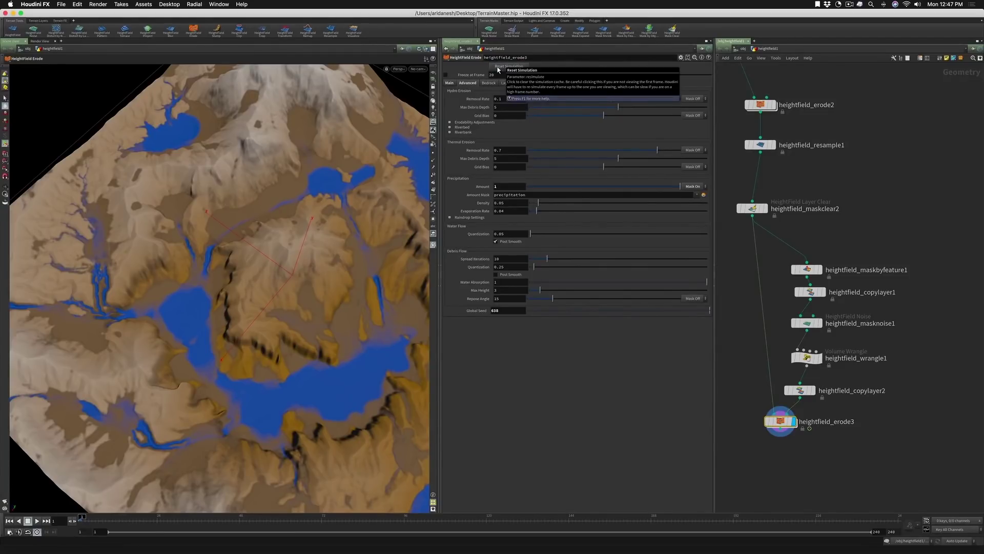
{"action": "left_click", "coordinate": [35, 520]}
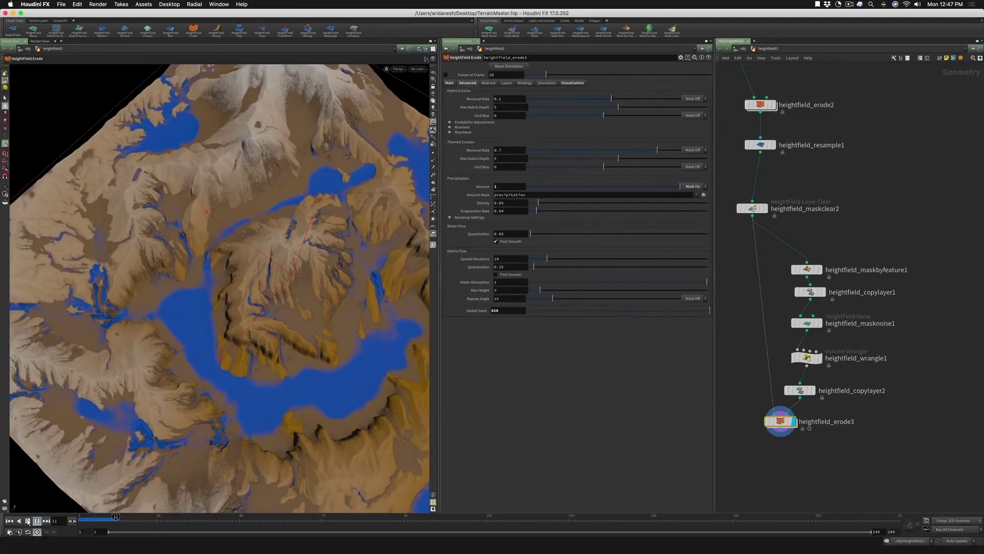
{"action": "left_click", "coordinate": [9, 521]}
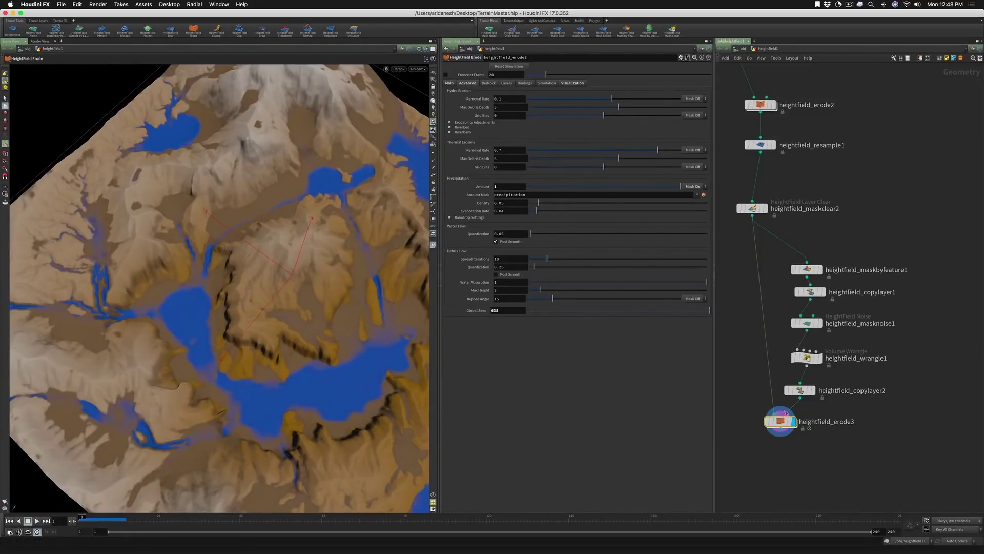
Step: Set the precipitation Amount of heightfield_erode3 to 3, run the simulation, and return to the first frame
{"action": "left_click", "coordinate": [492, 186]}
{"action": "key", "text": "Return"}
{"action": "left_click", "coordinate": [36, 522]}
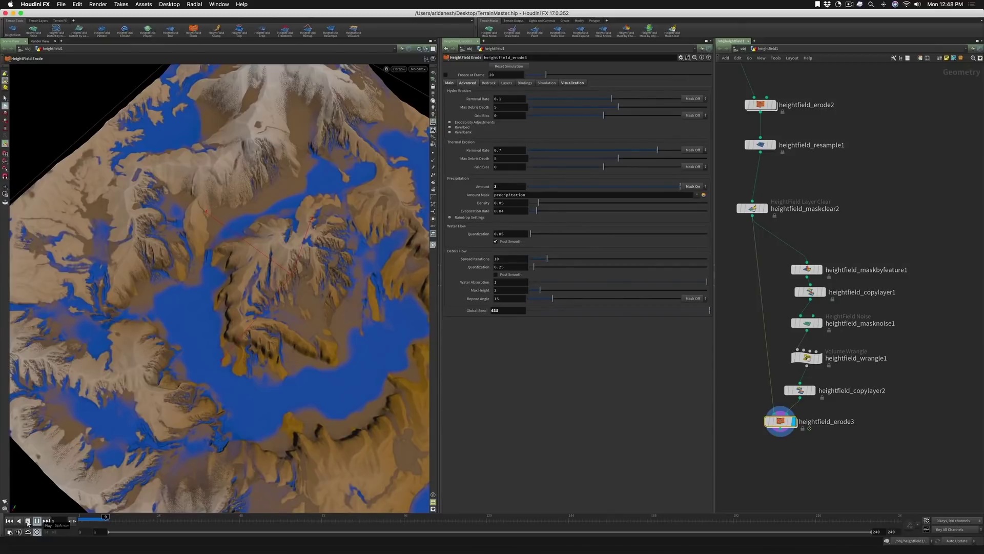
{"action": "left_click", "coordinate": [27, 521]}
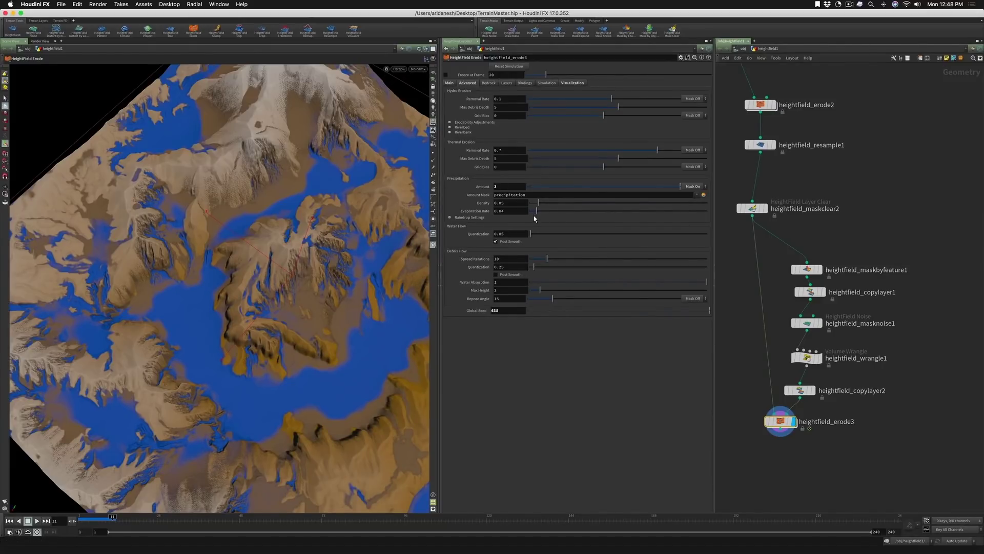
{"action": "left_click", "coordinate": [9, 520]}
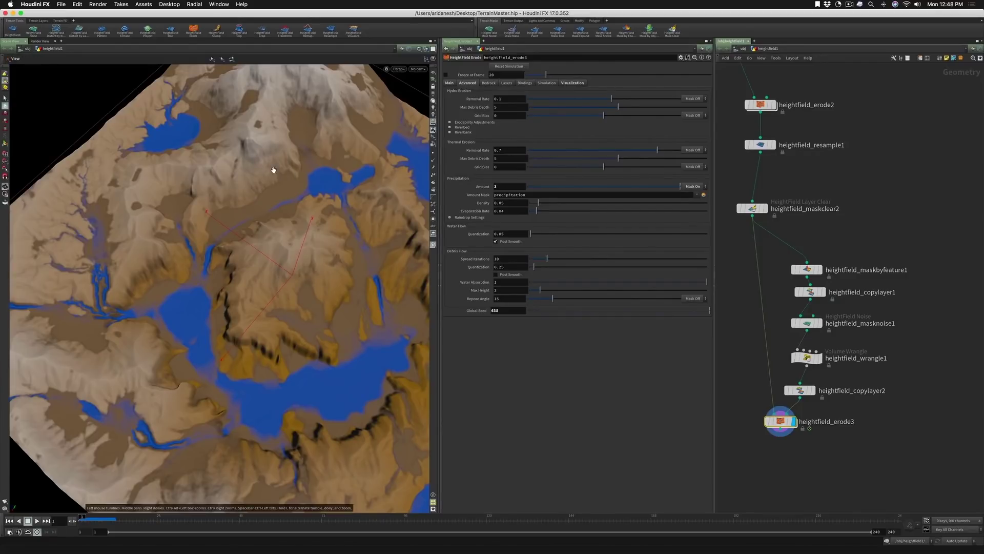
Step: Set the precipitation Density to 0.1, run the erosion simulation for a closer look at the slopes, and return to the first frame
{"action": "scroll", "coordinate": [361, 170], "scroll_direction": "up", "scroll_amount": 10}
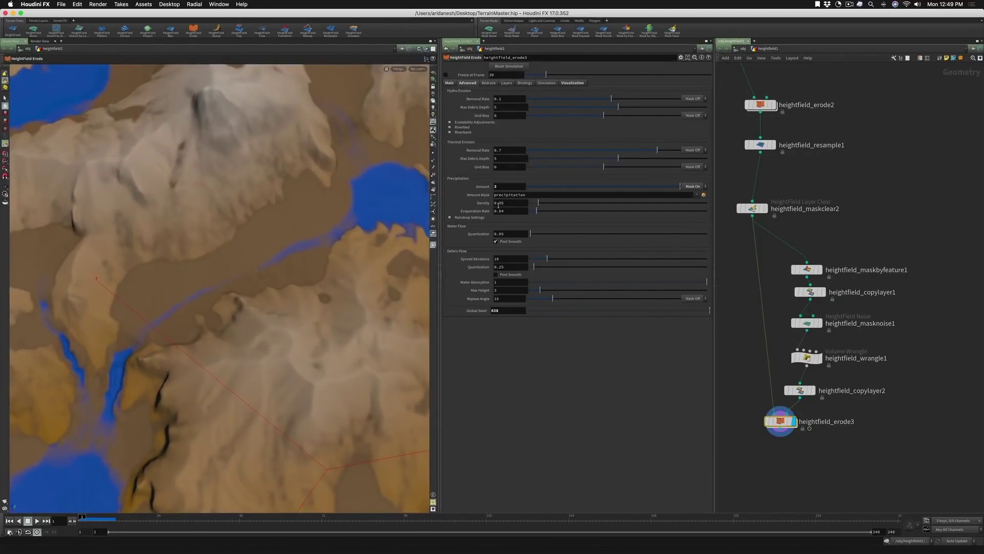
{"action": "double_click", "coordinate": [505, 205]}
{"action": "type", "text": "1"}
{"action": "key", "text": "Return"}
{"action": "left_click", "coordinate": [37, 520]}
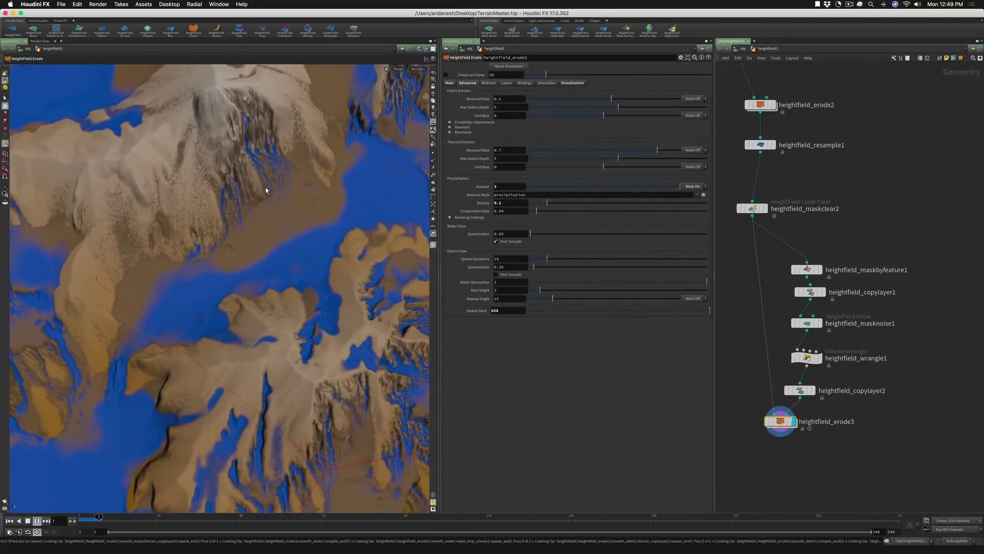
{"action": "left_click", "coordinate": [27, 521]}
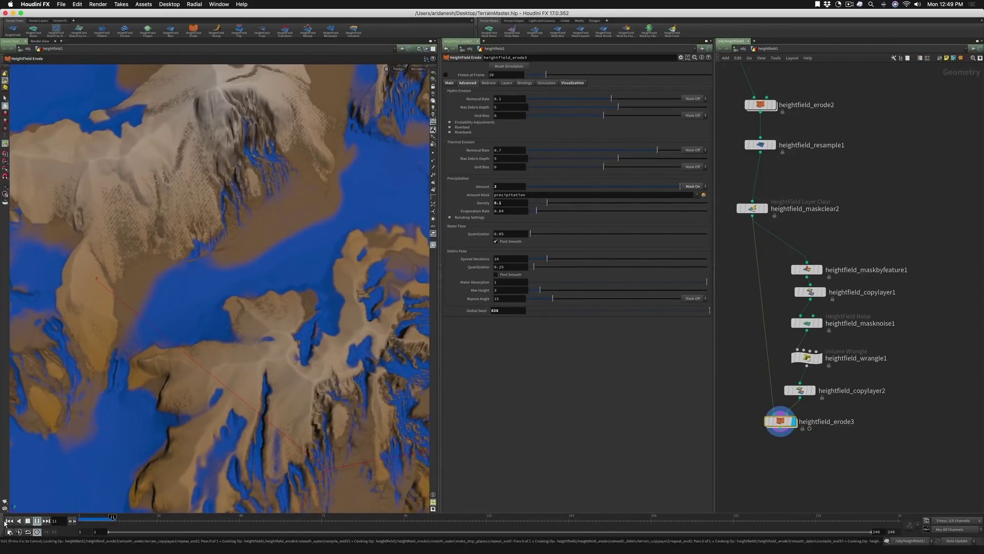
{"action": "left_click", "coordinate": [9, 521]}
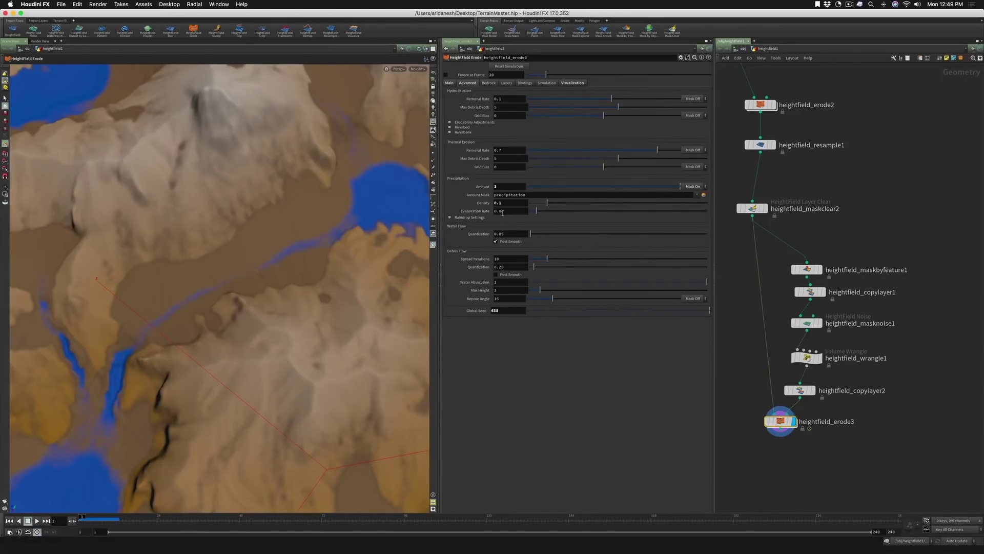
Step: Set the precipitation Density to 0.002 and run the erosion simulation to judge the effect
{"action": "left_click", "coordinate": [501, 203]}
{"action": "type", "text": "0.002"}
{"action": "key", "text": "Return"}
{"action": "left_click", "coordinate": [37, 520]}
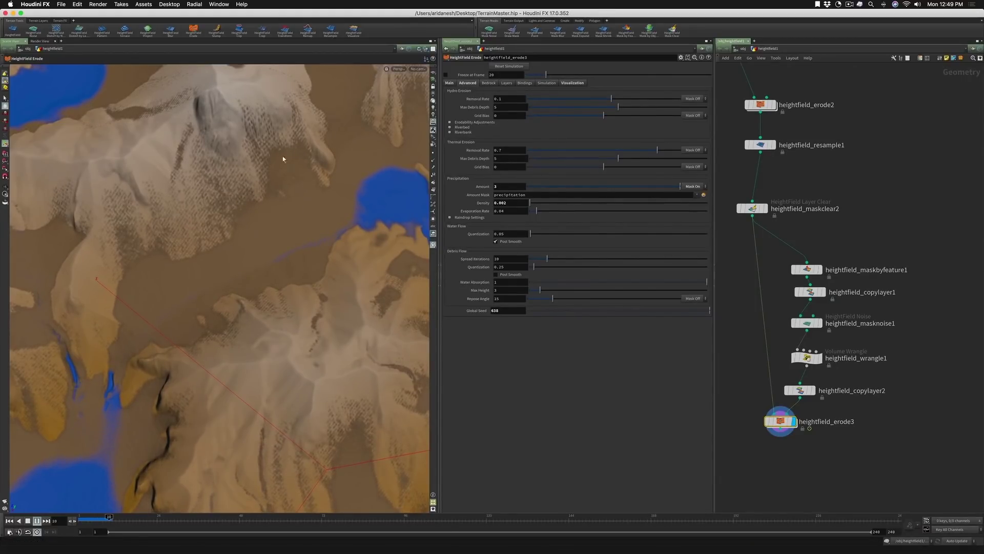
{"action": "left_click", "coordinate": [27, 521]}
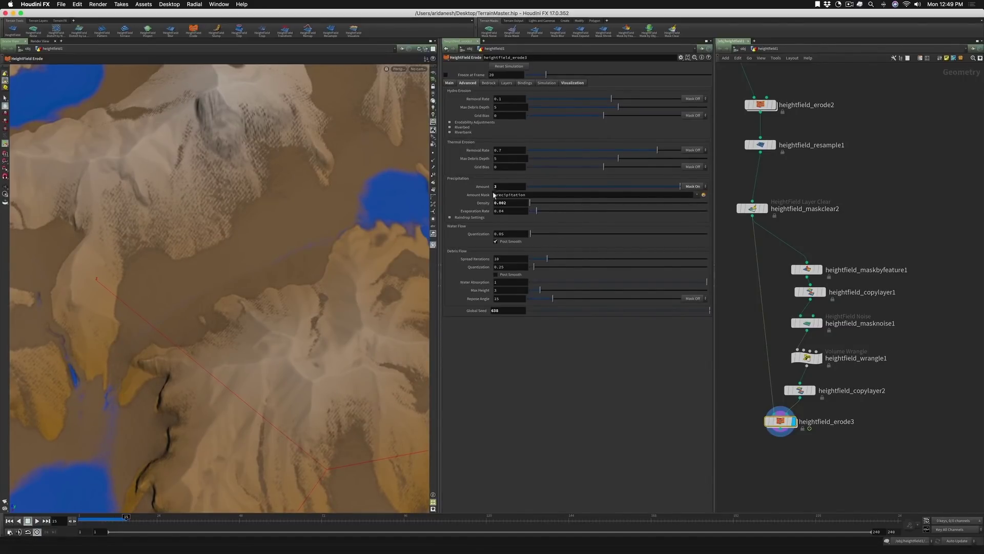
Step: Set the precipitation Density to 0.02, run the erosion simulation, and return to the first frame
{"action": "left_click", "coordinate": [506, 203]}
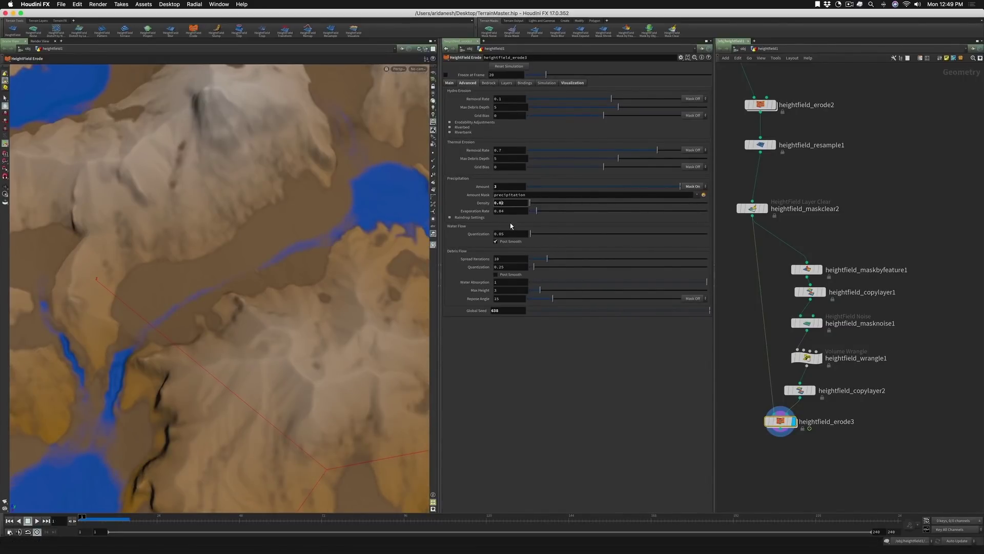
{"action": "key", "text": "Return"}
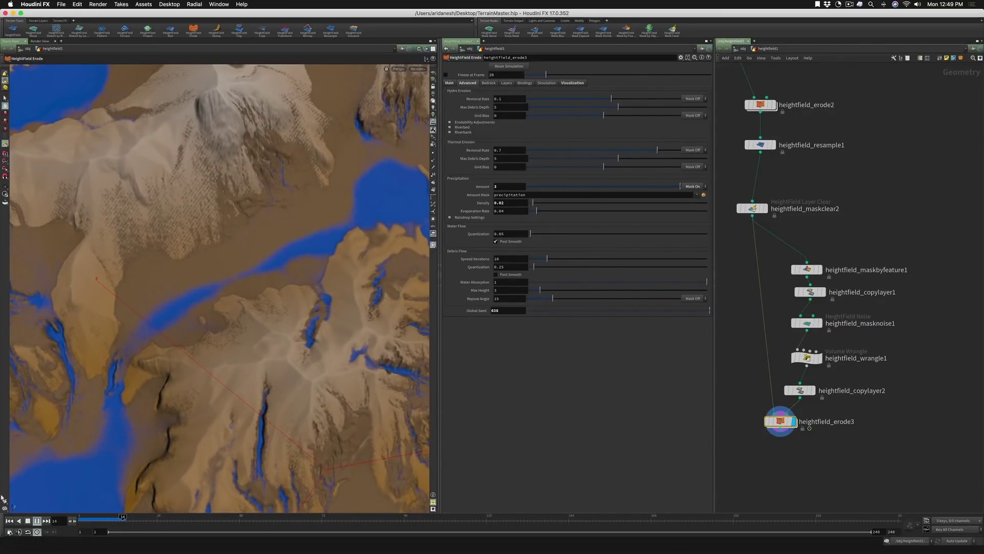
{"action": "left_click", "coordinate": [9, 521]}
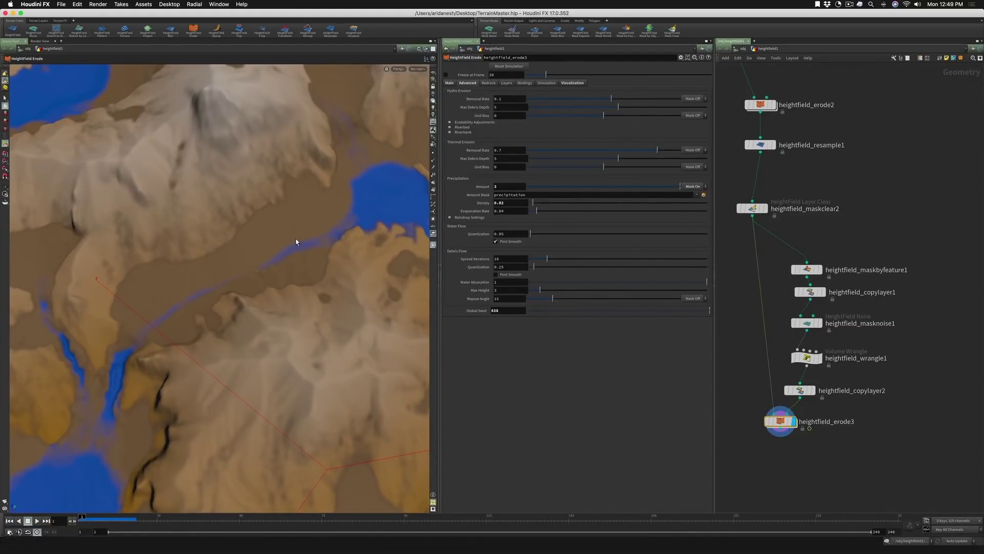
Step: Set the Evaporation Rate of heightfield_erode3 to 0.1
{"action": "double_click", "coordinate": [500, 212]}
{"action": "type", "text": "1"}
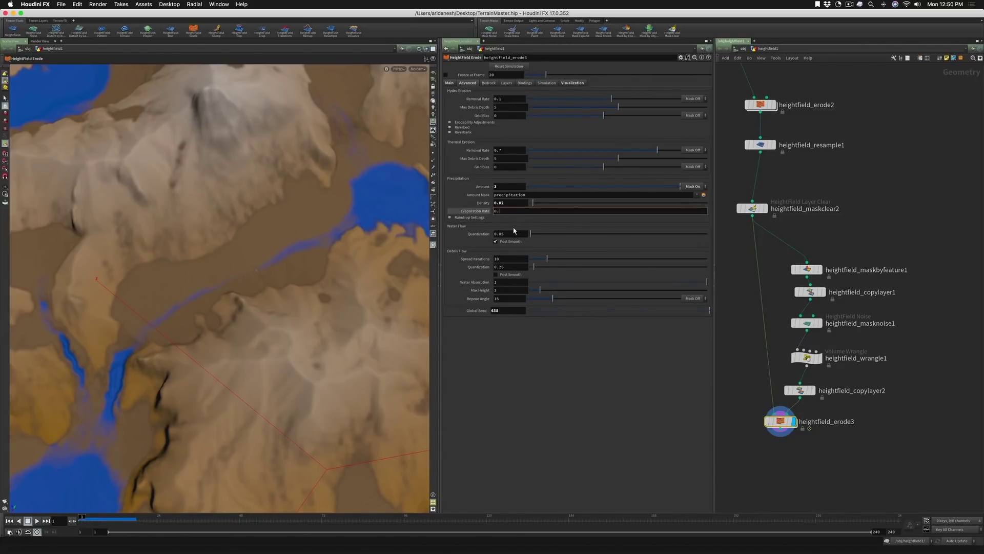
{"action": "type", "text": "1"}
{"action": "key", "text": "Return"}
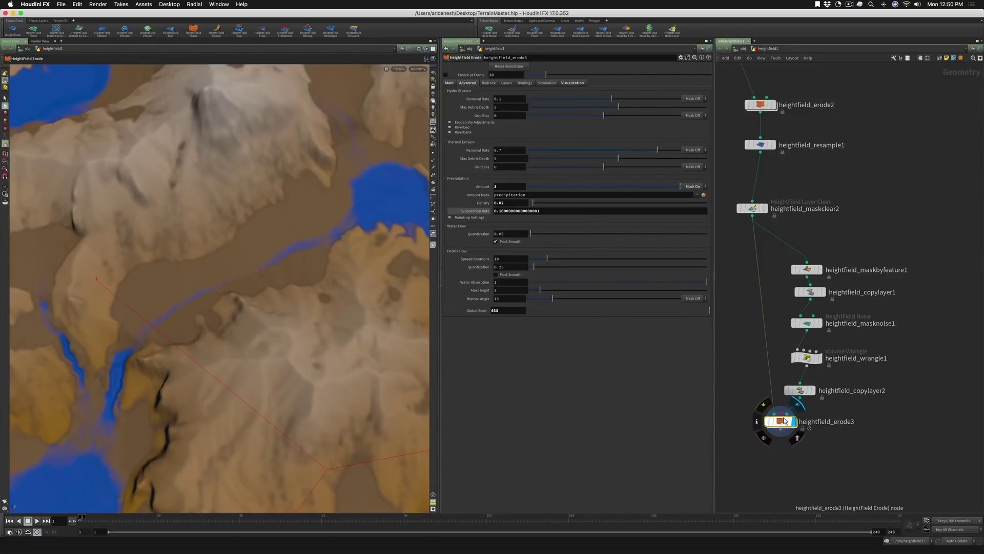
Step: Enable Reset Water Layer on heightfield_erode3, run the simulation, and return to the first frame
{"action": "left_click", "coordinate": [507, 83]}
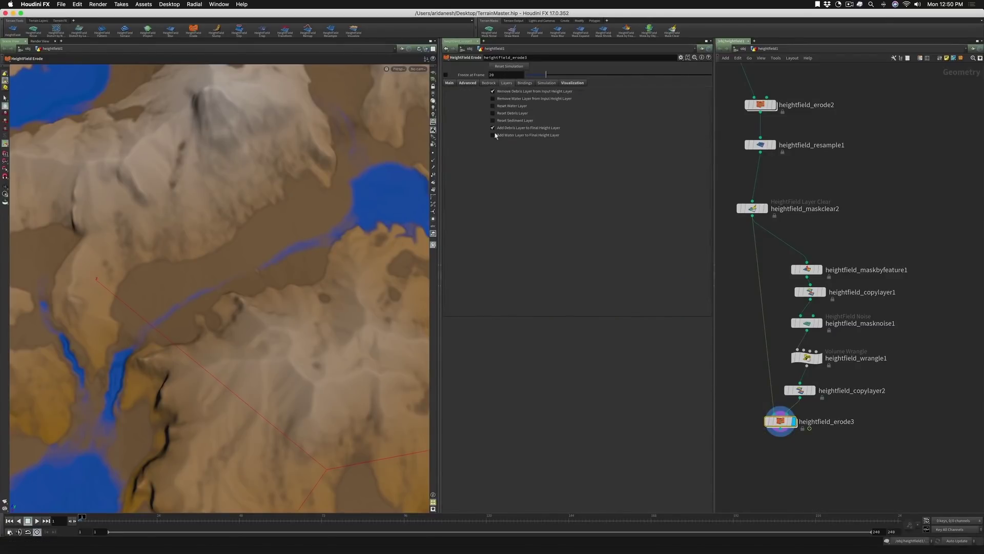
{"action": "left_click", "coordinate": [492, 106]}
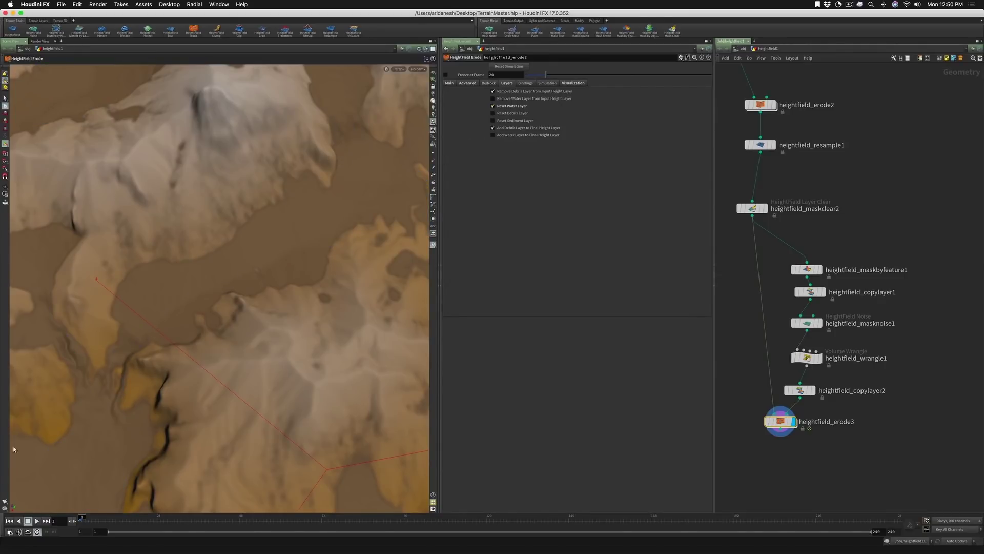
{"action": "left_click", "coordinate": [36, 521]}
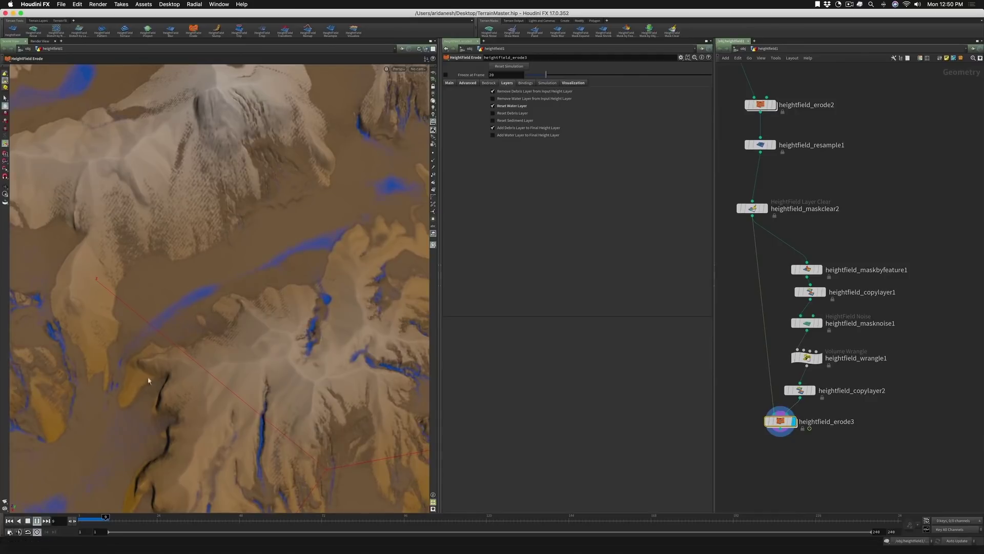
{"action": "left_click", "coordinate": [28, 520]}
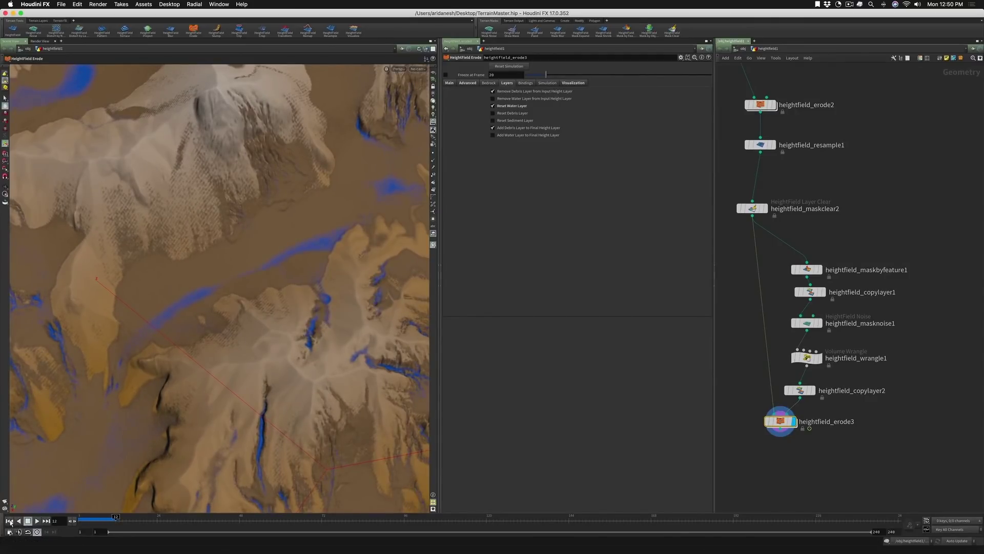
{"action": "left_click", "coordinate": [10, 520]}
Step: Raise the Evaporation Rate to 0.2 and on to 2, and run the erosion simulation
{"action": "left_click", "coordinate": [467, 83]}
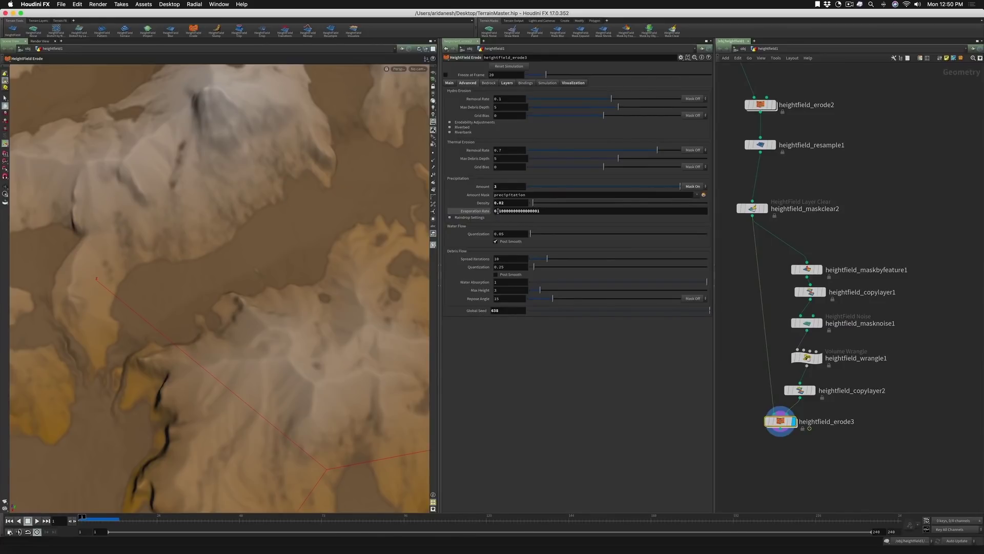
{"action": "left_click_drag", "start_coordinate": [498, 210], "coordinate": [547, 211]}
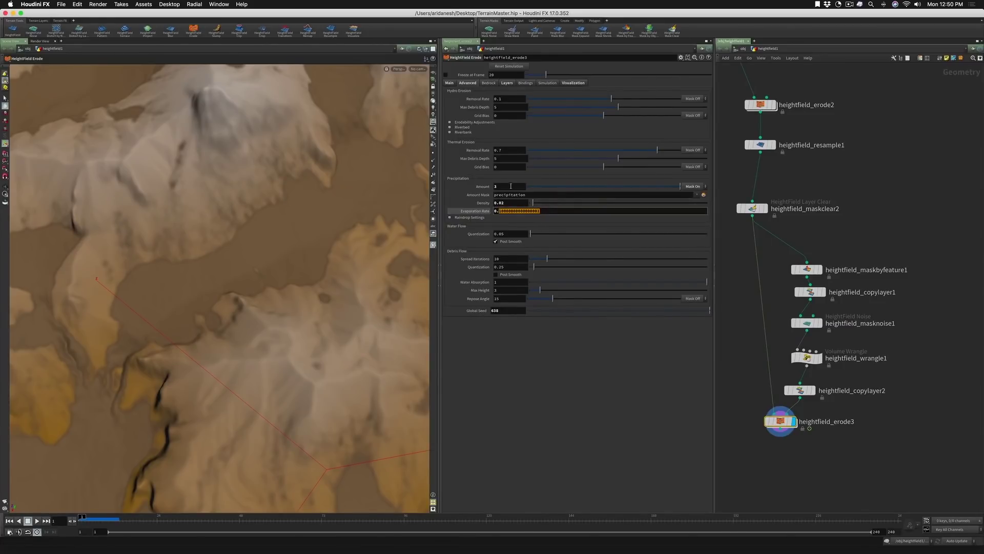
{"action": "type", "text": "2"}
{"action": "key", "text": "Return"}
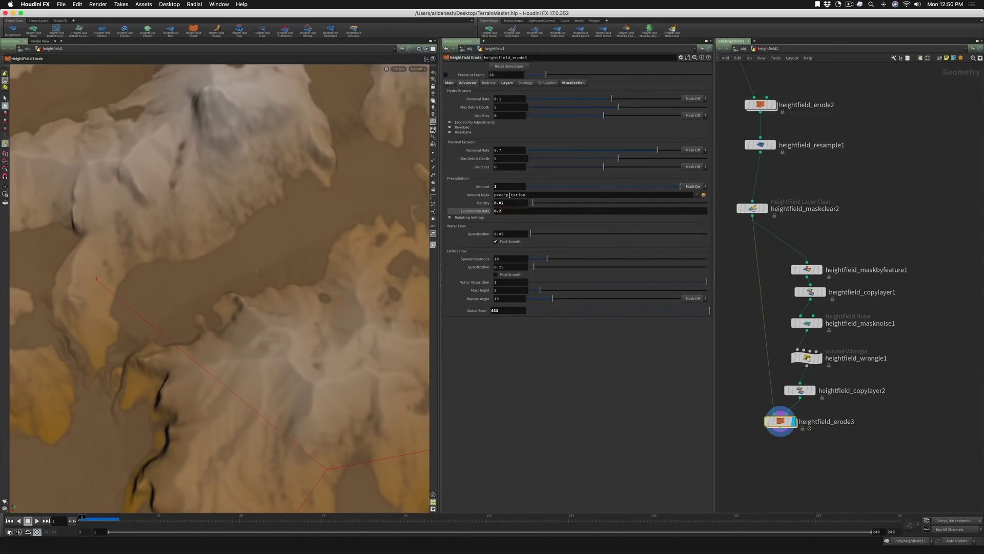
{"action": "left_click_drag", "start_coordinate": [495, 210], "coordinate": [567, 210]}
{"action": "type", "text": "2"}
{"action": "left_click", "coordinate": [36, 521]}
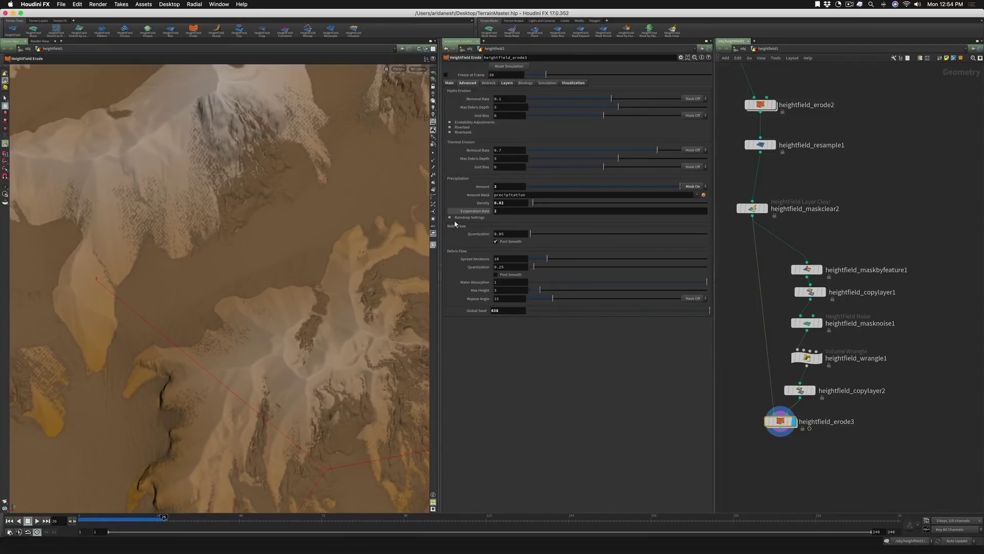
Step: Revert the Evaporation Rate of heightfield_erode3 to its default and return to the first frame
{"action": "right_click", "coordinate": [460, 212]}
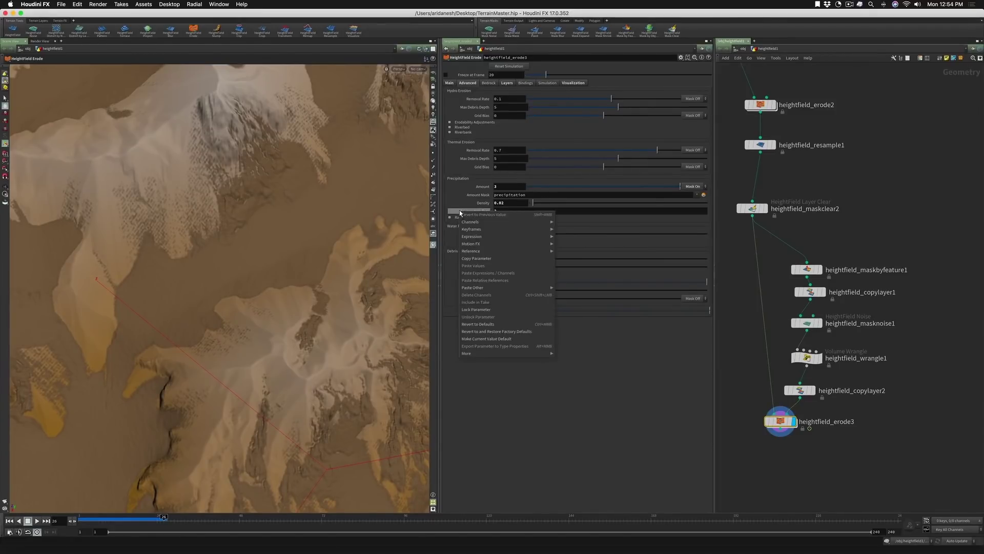
{"action": "left_click", "coordinate": [478, 324]}
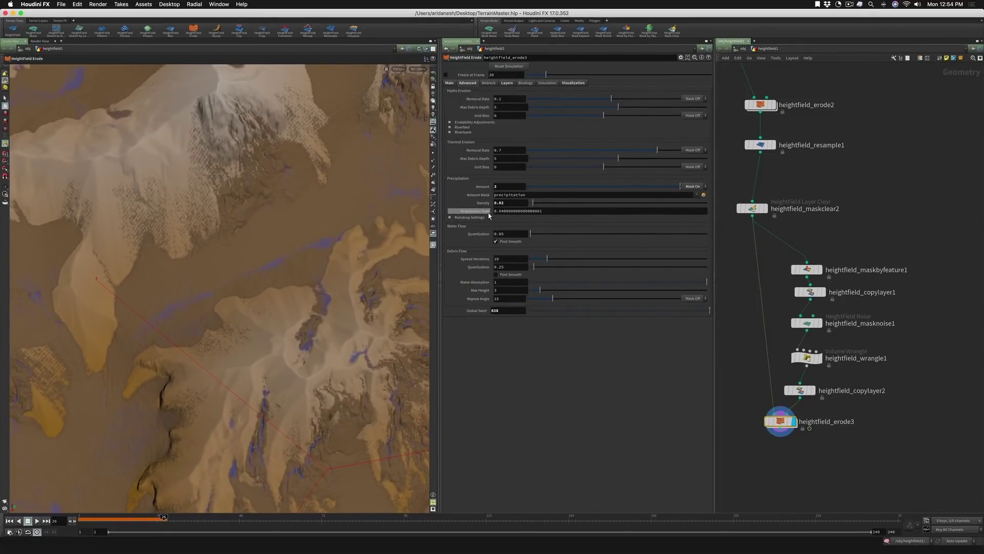
{"action": "left_click", "coordinate": [10, 521]}
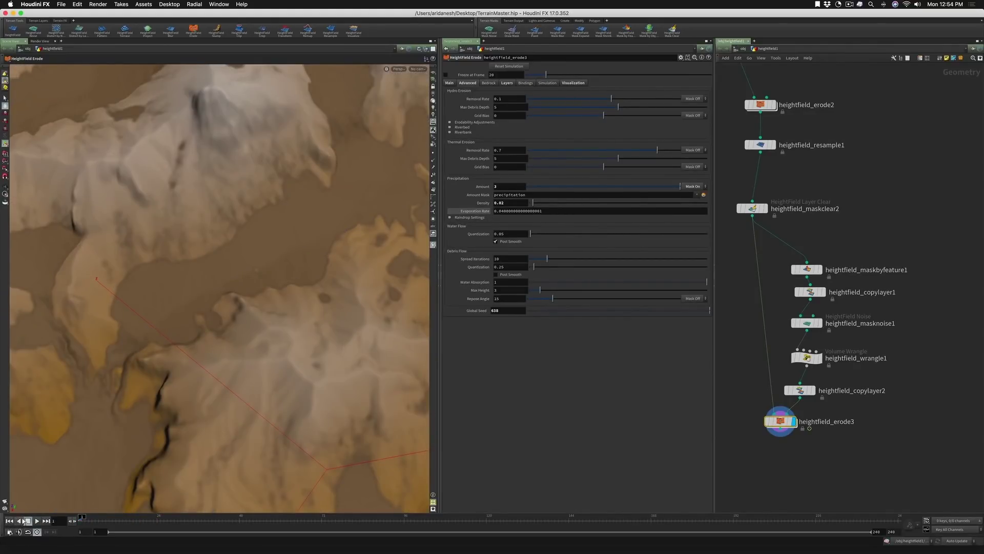
Step: Reveal the Raindrop Settings, run the simulation with them unmodified, examine the eroded slopes up close, and return to the first frame
{"action": "left_click", "coordinate": [450, 218]}
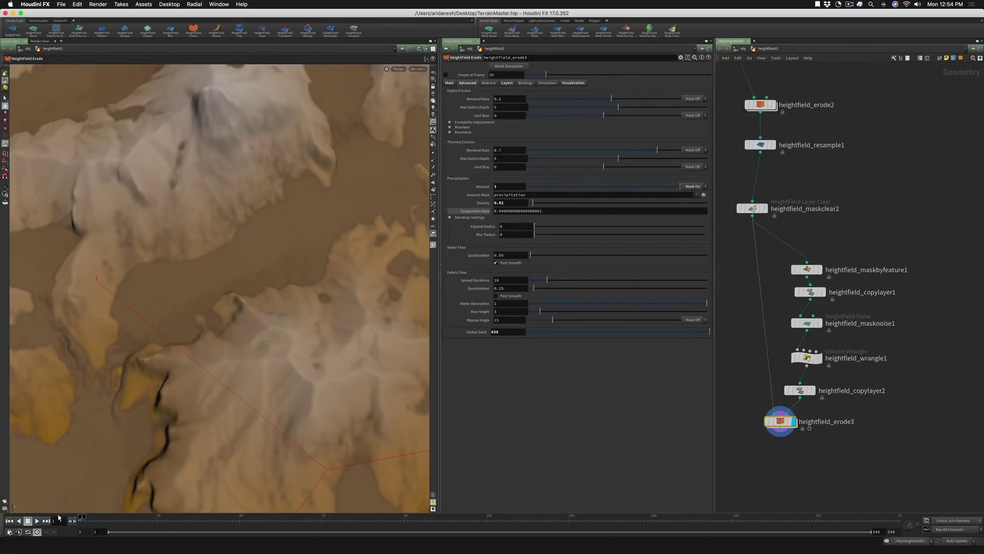
{"action": "left_click", "coordinate": [37, 521]}
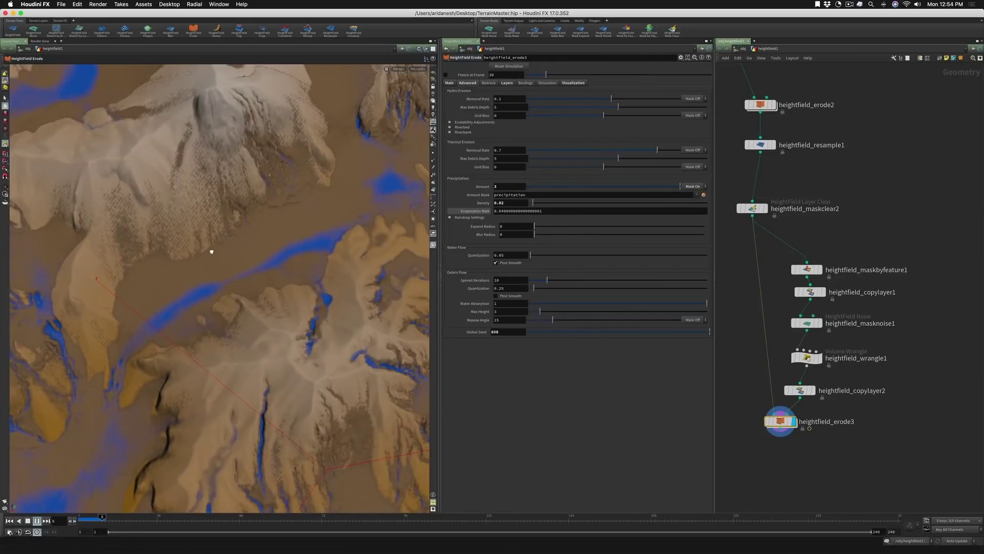
{"action": "key", "text": "space"}
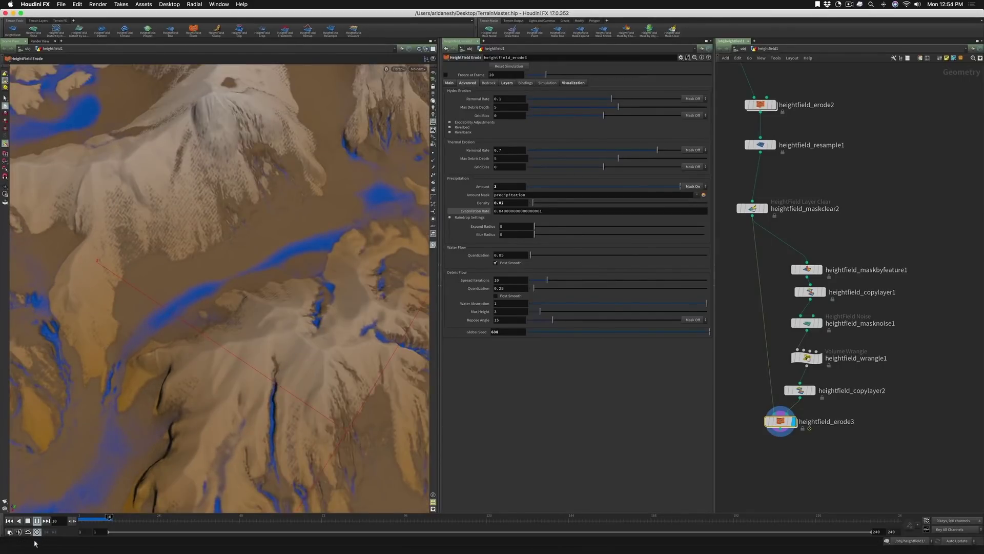
{"action": "key", "text": "space"}
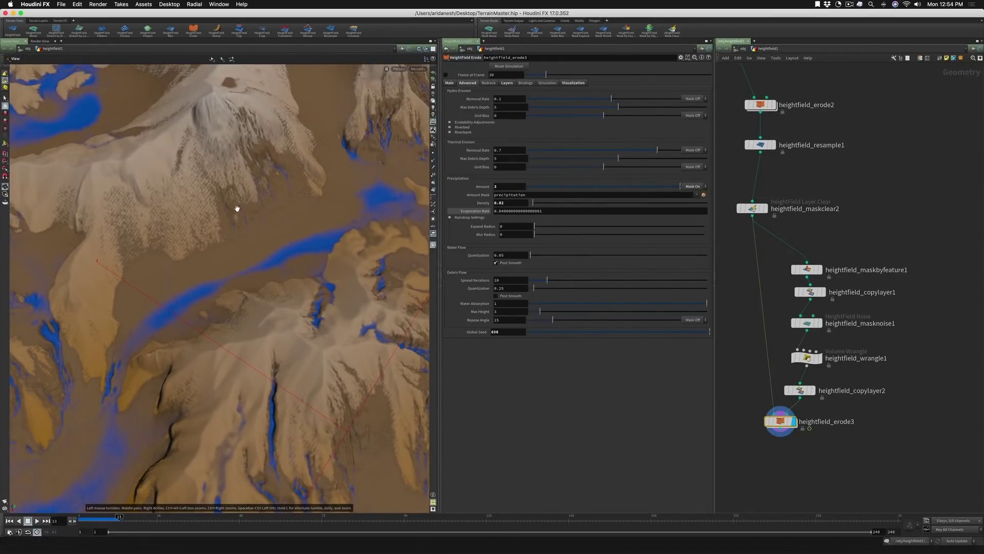
{"action": "left_click_drag", "start_coordinate": [238, 209], "coordinate": [264, 182]}
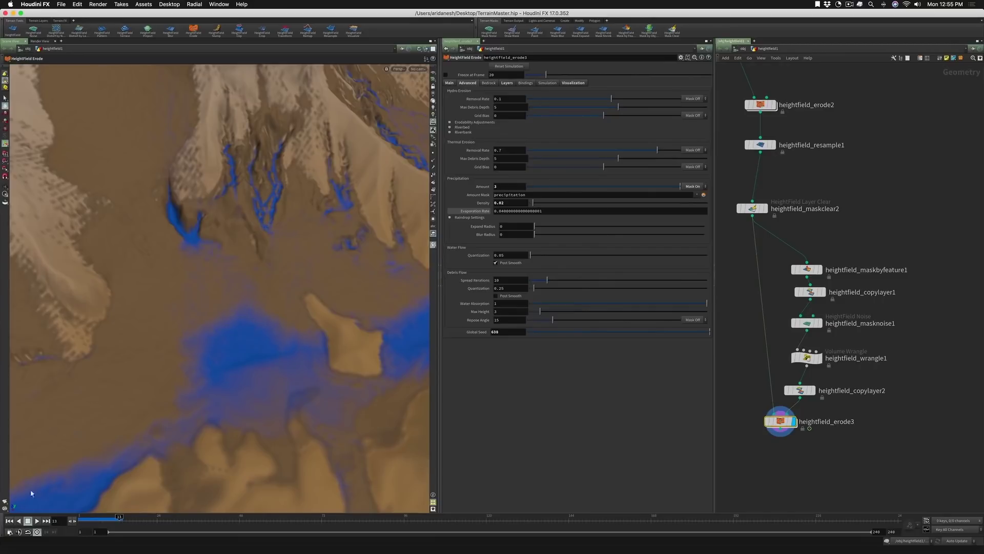
{"action": "left_click", "coordinate": [9, 521]}
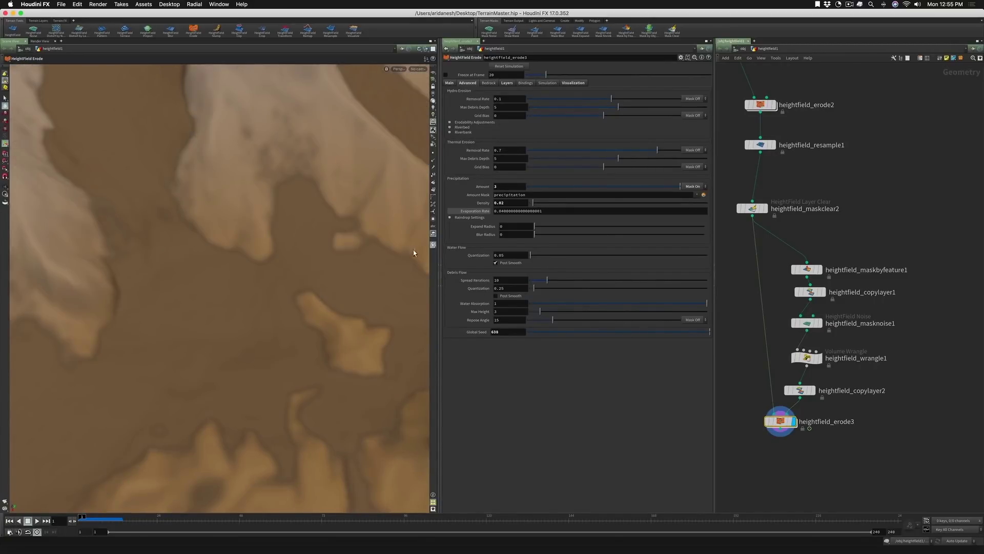
Step: Set the raindrop Expand Radius to 2.78 and run the erosion simulation
{"action": "left_click", "coordinate": [502, 226]}
{"action": "left_click_drag", "start_coordinate": [544, 227], "coordinate": [582, 226]}
{"action": "left_click", "coordinate": [37, 521]}
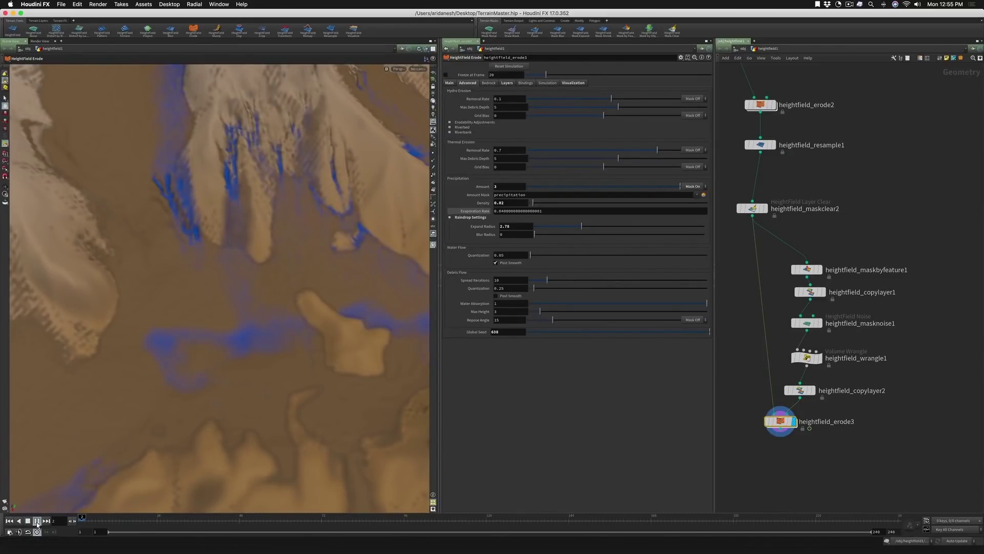
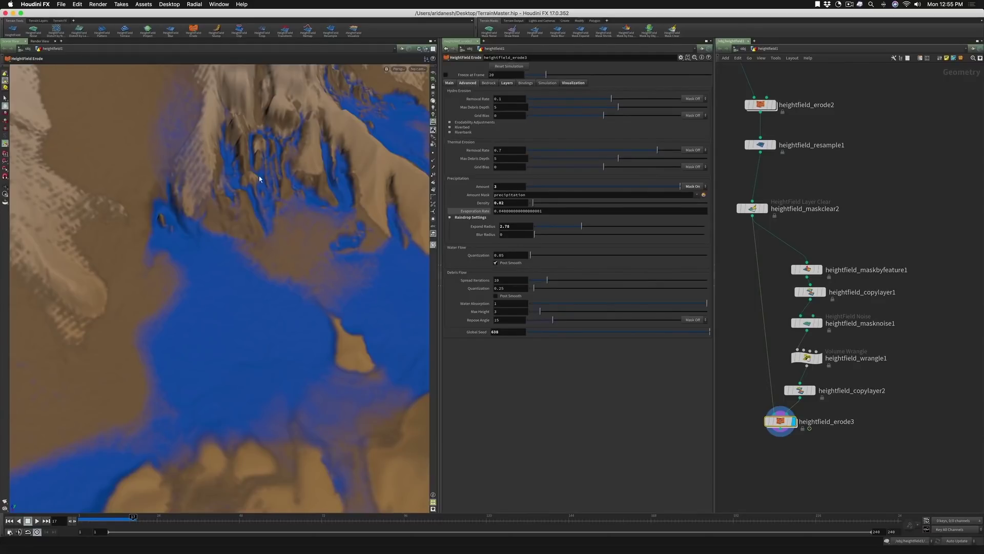
Step: Set the raindrop Blur Radius on heightfield_erode3 to 1.17, rerun the erosion simulation from the first frame and examine the water flow
{"action": "left_click", "coordinate": [533, 236]}
{"action": "left_click_drag", "start_coordinate": [537, 238], "coordinate": [554, 238]}
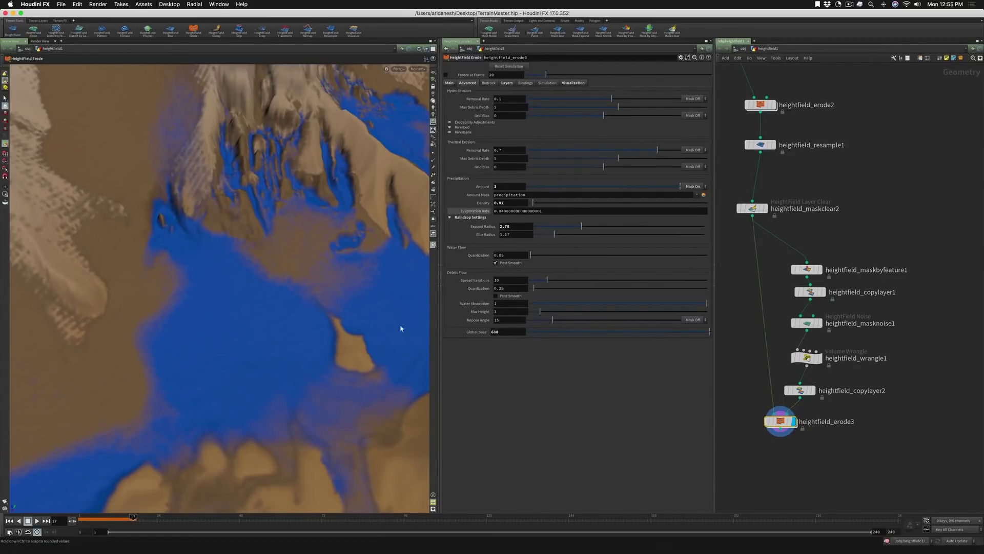
{"action": "left_click", "coordinate": [9, 521]}
{"action": "left_click", "coordinate": [37, 521]}
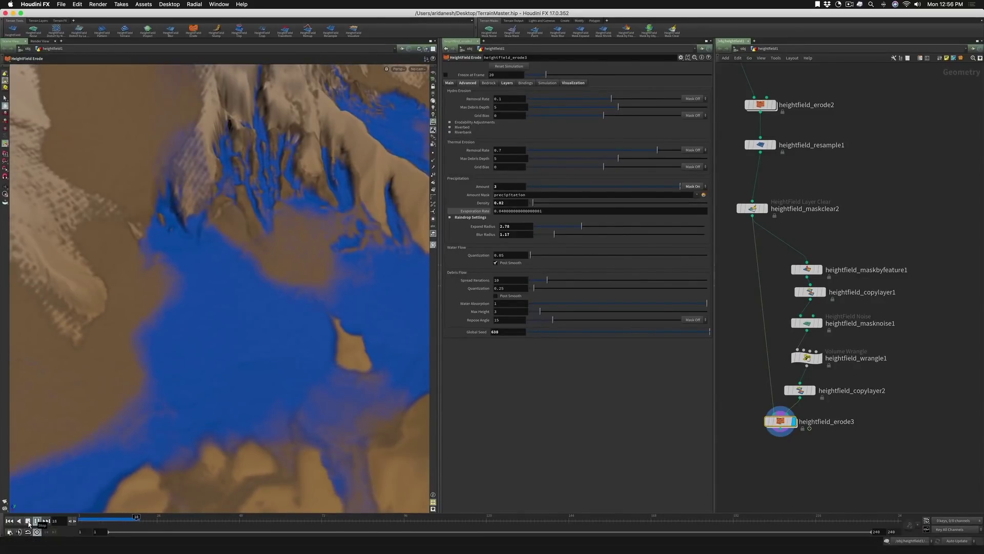
{"action": "left_click", "coordinate": [29, 522]}
{"action": "left_click_drag", "start_coordinate": [327, 193], "coordinate": [253, 292]}
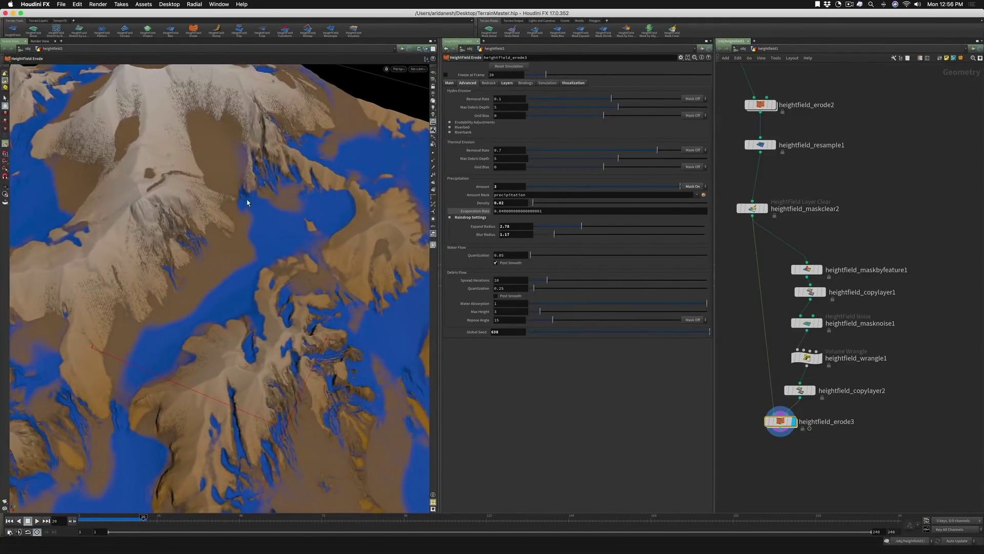
{"action": "left_click_drag", "start_coordinate": [140, 346], "coordinate": [185, 315]}
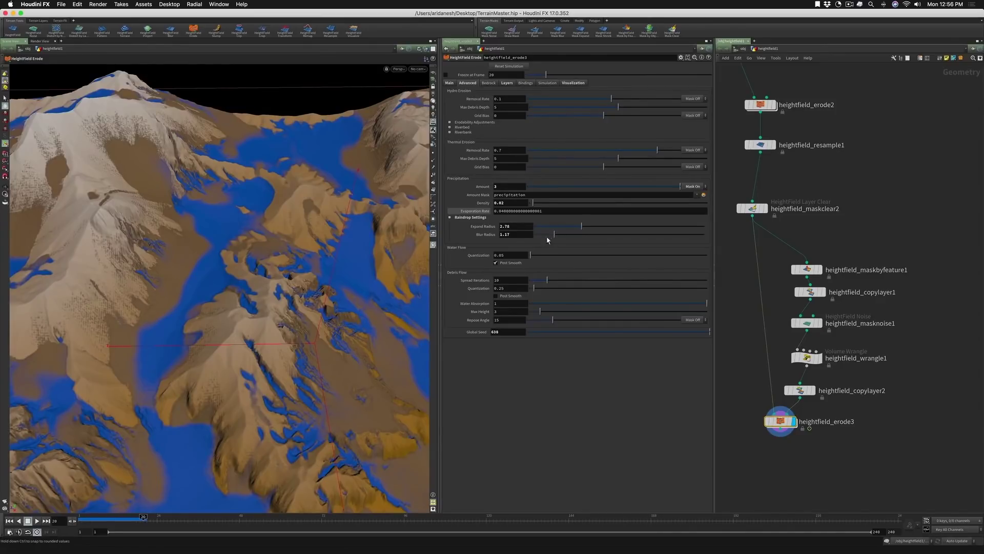
Step: Set the raindrop Blur Radius back to 0 and rerun the simulation from the first frame
{"action": "left_click_drag", "start_coordinate": [530, 236], "coordinate": [524, 238]}
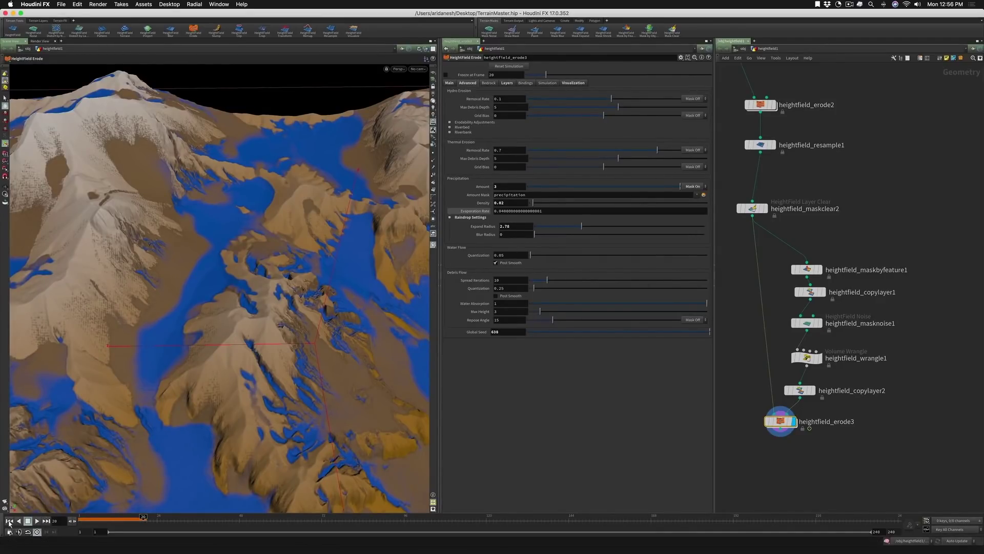
{"action": "left_click", "coordinate": [9, 520]}
{"action": "left_click", "coordinate": [36, 521]}
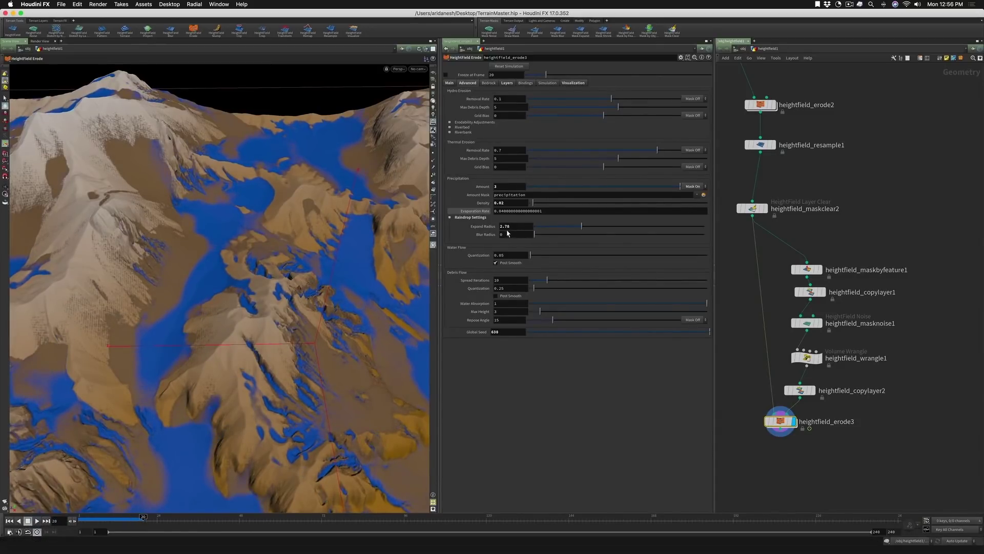
Step: Try a raindrop Expand Radius of .5 and revert the parameter to its default at the first frame
{"action": "left_click", "coordinate": [508, 226]}
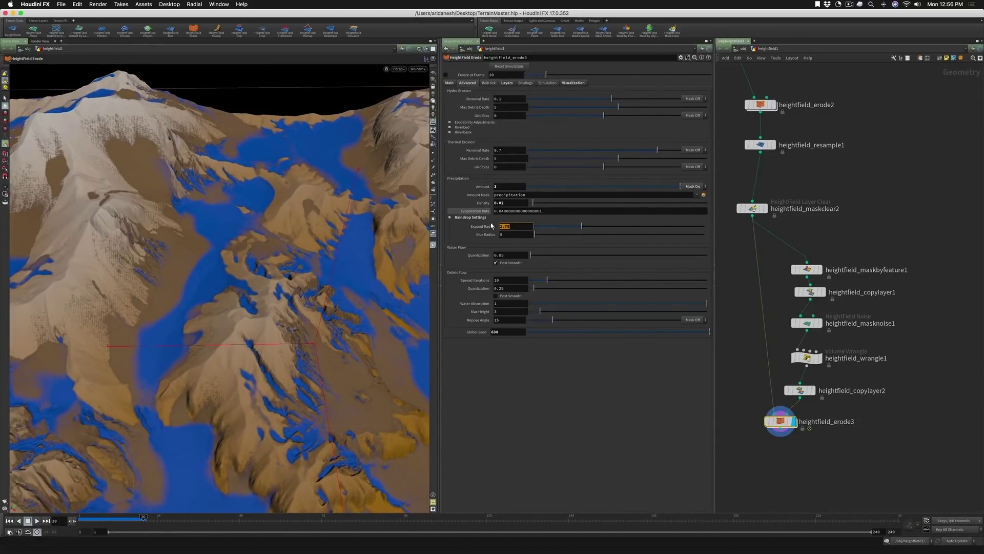
{"action": "type", "text": ".5"}
{"action": "key", "text": "Return"}
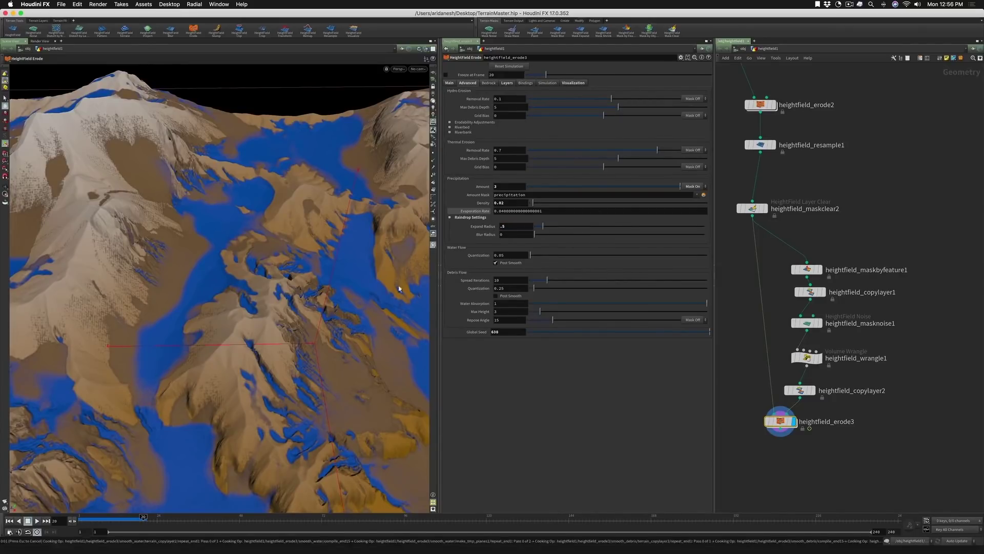
{"action": "left_click", "coordinate": [10, 521]}
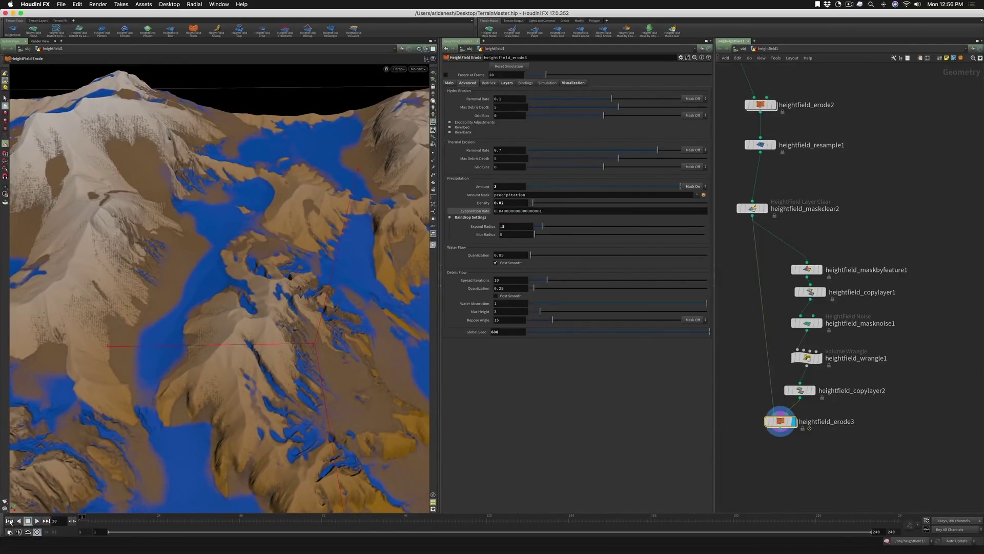
{"action": "right_click", "coordinate": [480, 227]}
{"action": "left_click", "coordinate": [492, 341]}
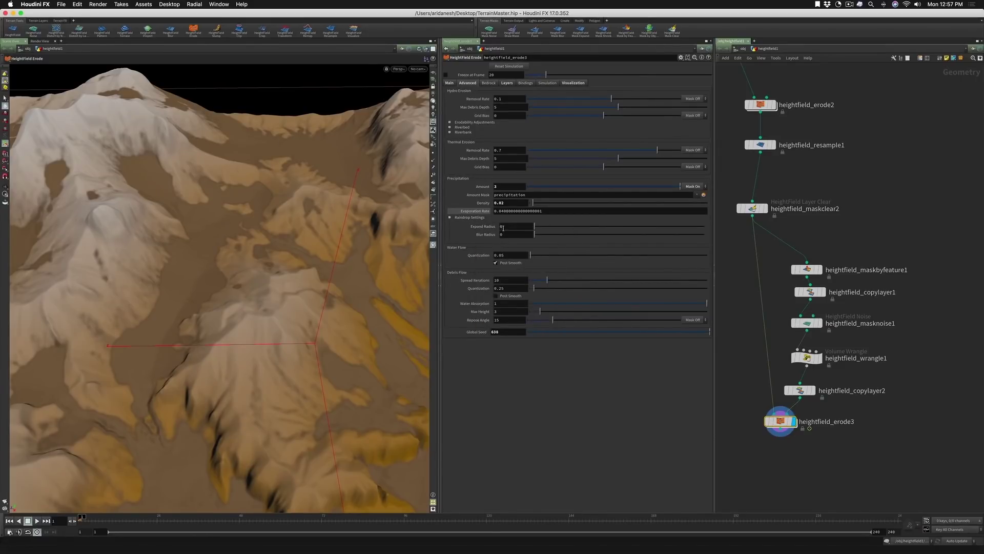
Step: Set the raindrop Expand Radius to .5, run the erosion simulation and examine the water channels up close before stopping playback
{"action": "left_click", "coordinate": [499, 228]}
{"action": "type", "text": ".5"}
{"action": "key", "text": "Return"}
{"action": "left_click", "coordinate": [38, 521]}
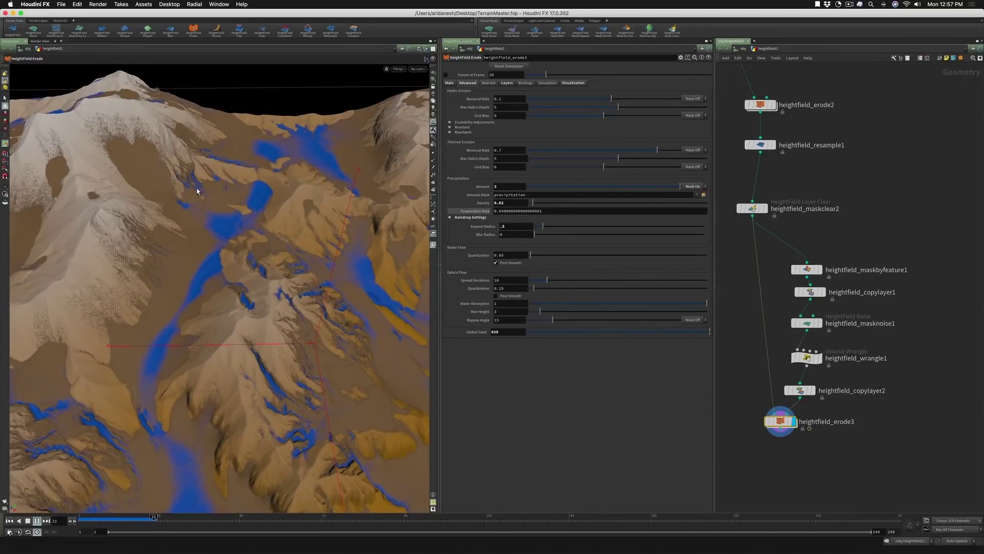
{"action": "key", "text": "Escape"}
{"action": "right_click_drag", "start_coordinate": [238, 188], "coordinate": [308, 184]}
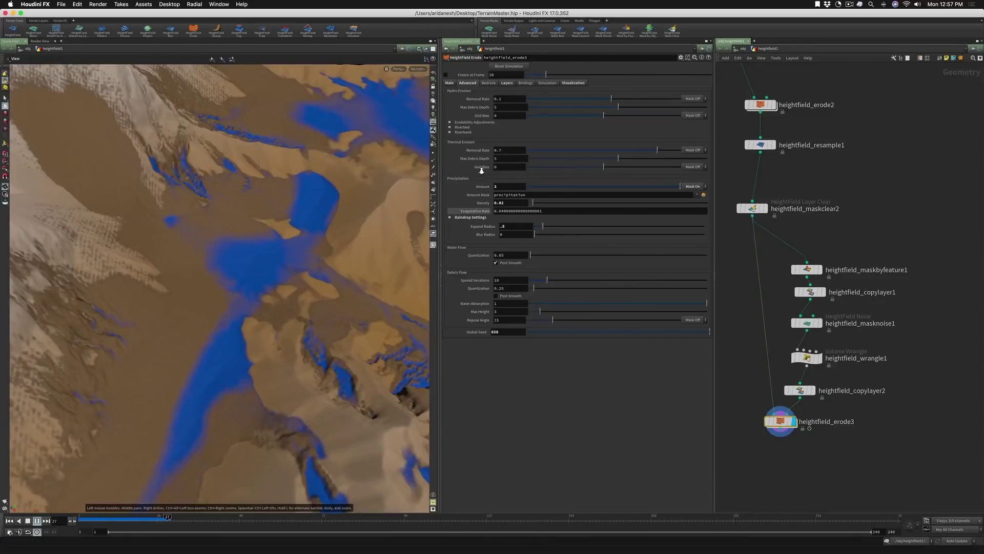
{"action": "scroll", "coordinate": [358, 246], "scroll_direction": "up", "scroll_amount": 3}
{"action": "key", "text": "Return"}
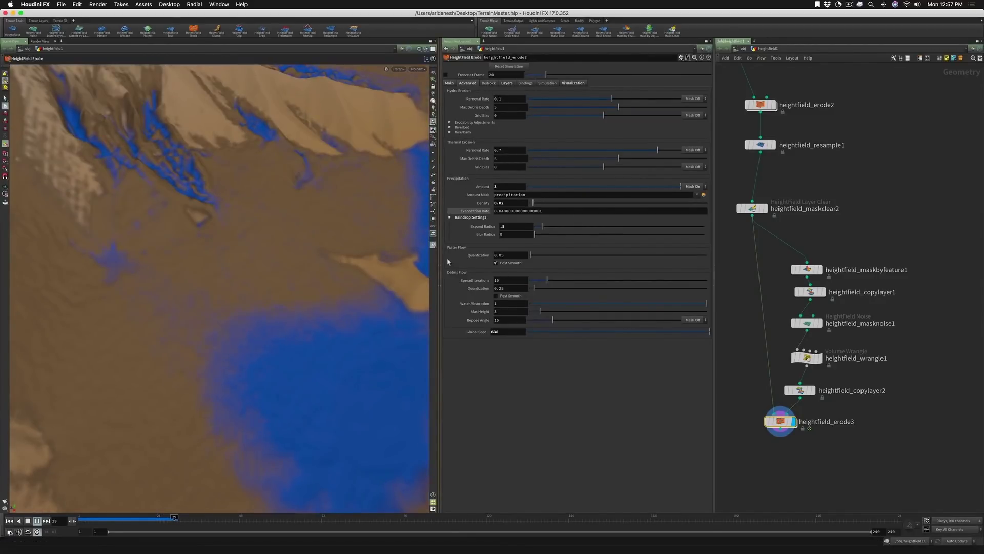
{"action": "left_click_drag", "start_coordinate": [243, 225], "coordinate": [221, 226], "text": "alt"}
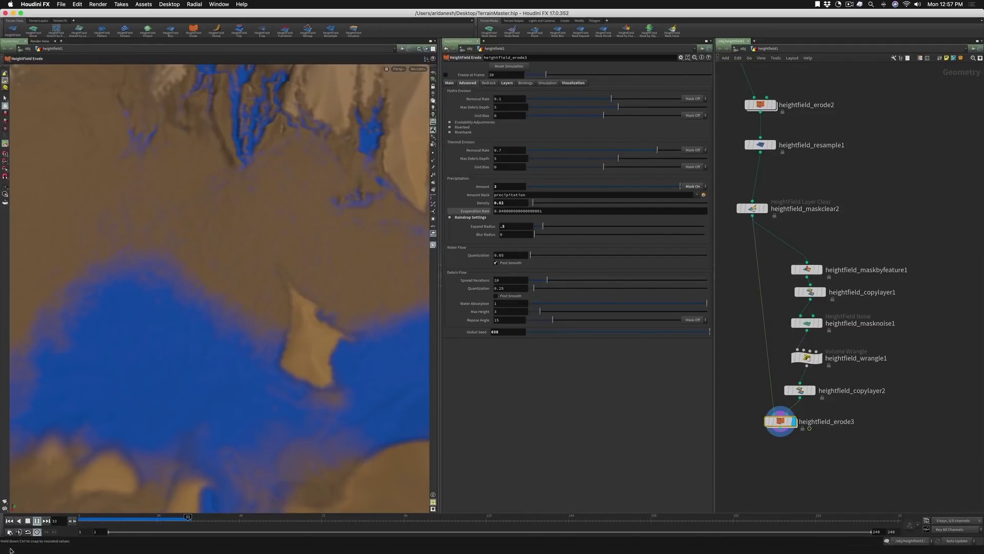
{"action": "left_click", "coordinate": [27, 521]}
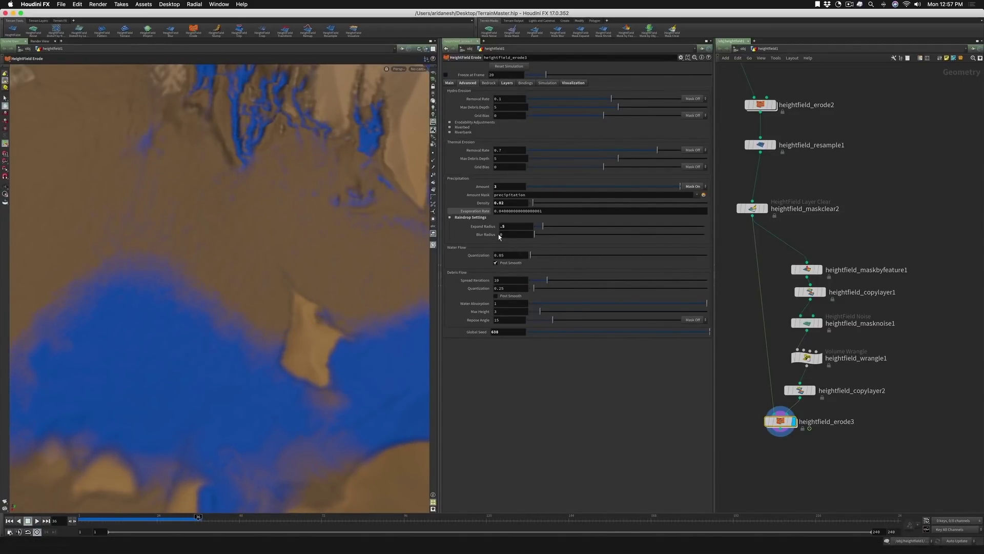
Step: Set the raindrop Blur Radius to 1 and rerun the erosion simulation from the first frame to inspect the water on the terrain
{"action": "left_click", "coordinate": [501, 234]}
{"action": "type", "text": "1"}
{"action": "key", "text": "Return"}
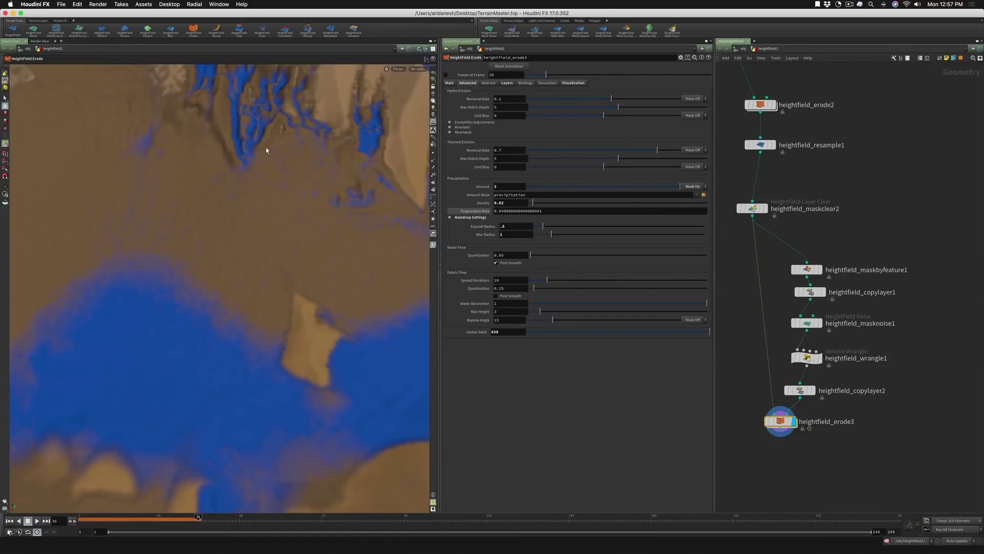
{"action": "left_click", "coordinate": [10, 521]}
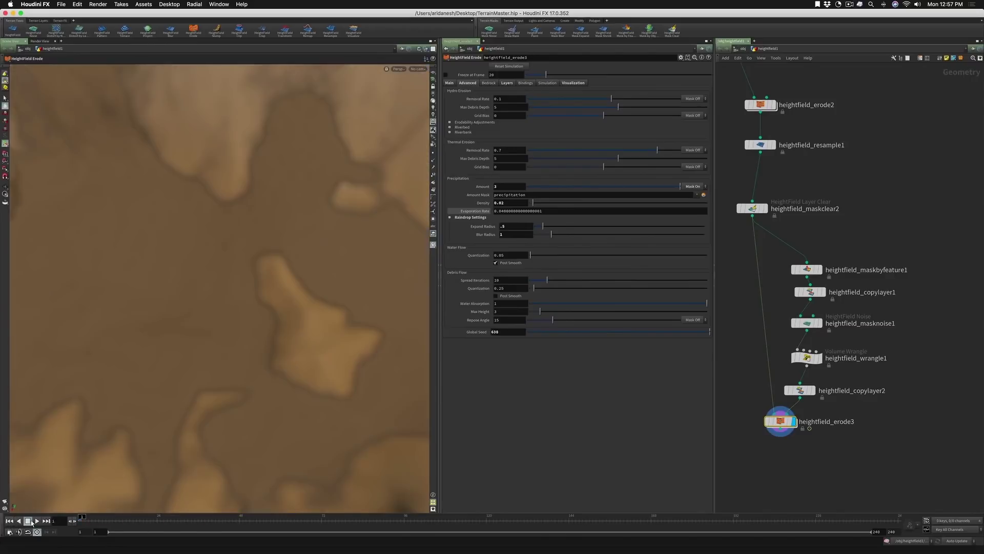
{"action": "left_click", "coordinate": [37, 521]}
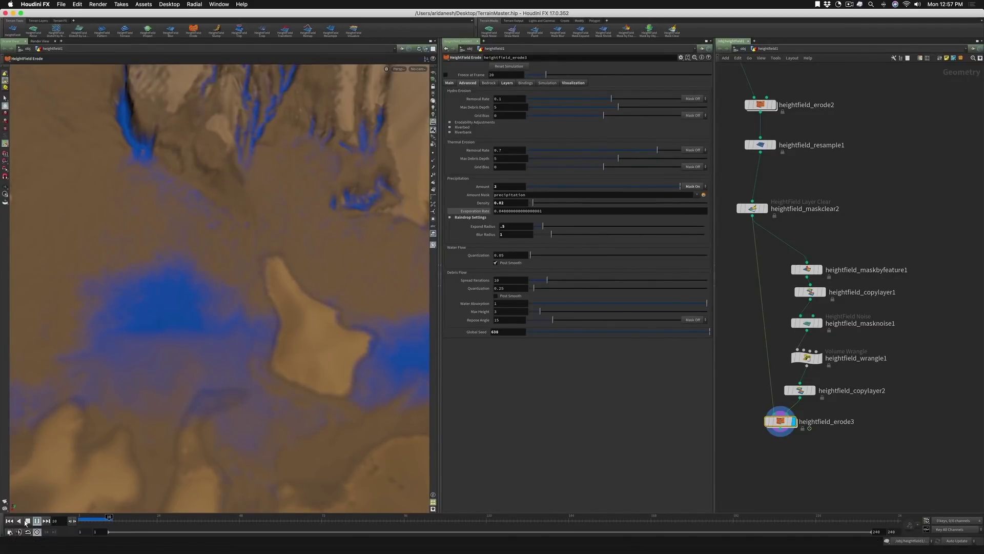
{"action": "left_click", "coordinate": [28, 521]}
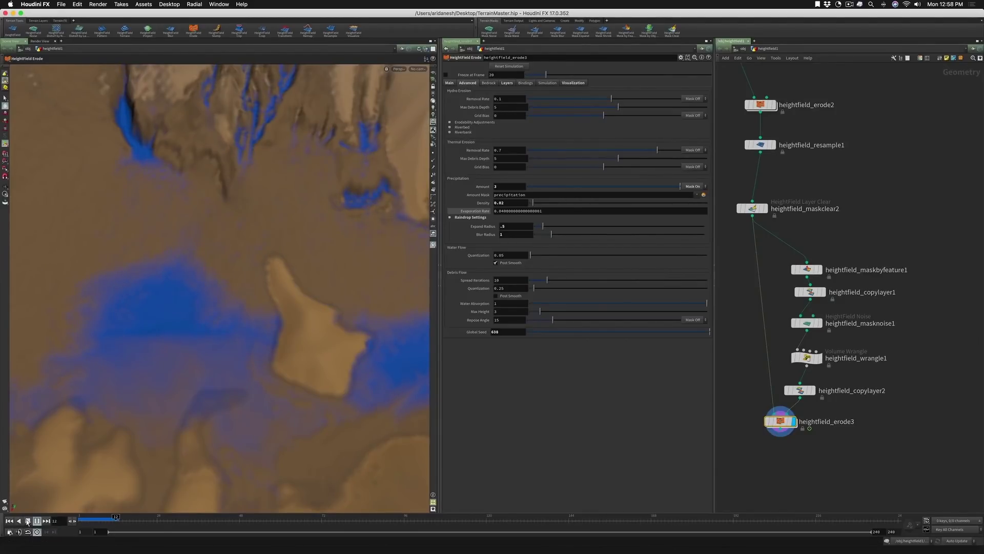
{"action": "key", "text": "Escape"}
{"action": "left_click_drag", "start_coordinate": [277, 268], "coordinate": [209, 348]}
{"action": "key", "text": "Return"}
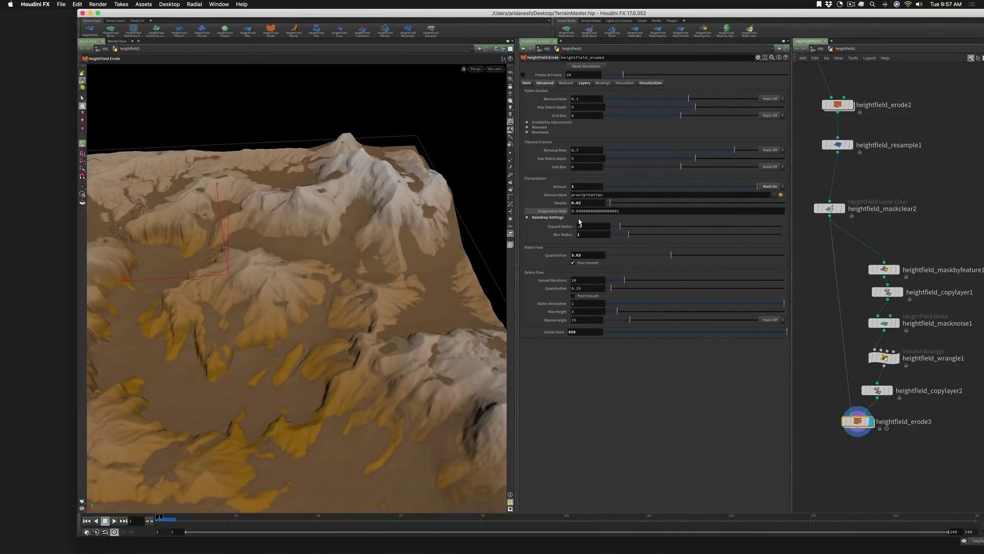
Step: Revert the Water Flow Quantization to its default and reset the erosion simulation
{"action": "right_click", "coordinate": [546, 258]}
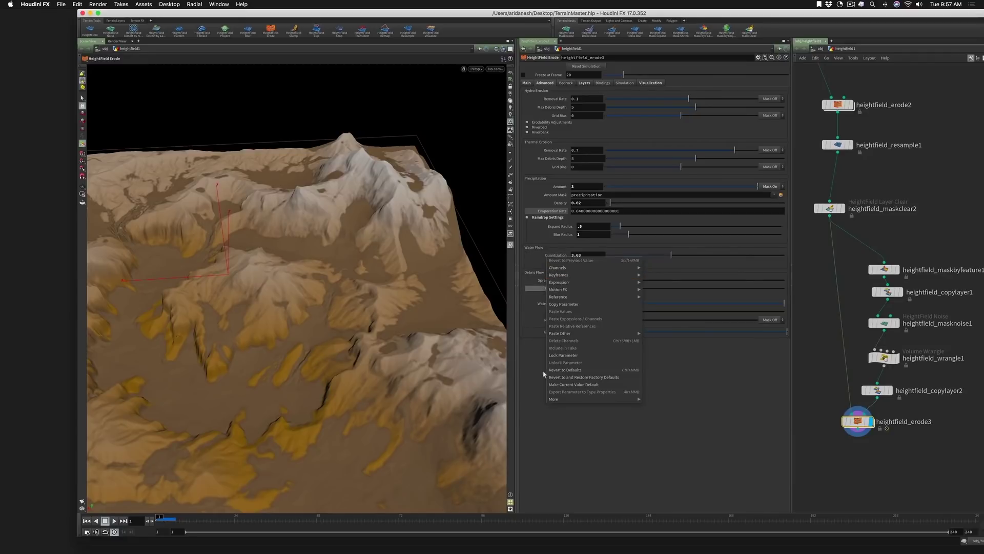
{"action": "left_click", "coordinate": [556, 370]}
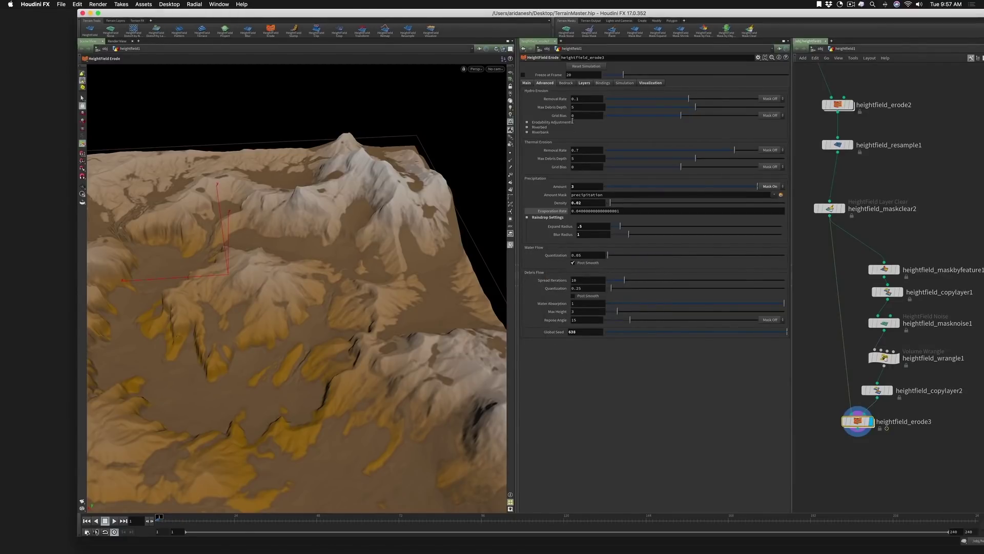
{"action": "left_click", "coordinate": [588, 66]}
Step: Set the Debris Flow Quantization to 0.1 and run the erosion simulation
{"action": "double_click", "coordinate": [577, 288]}
{"action": "type", "text": "0.1"}
{"action": "key", "text": "Return"}
{"action": "left_click", "coordinate": [115, 521]}
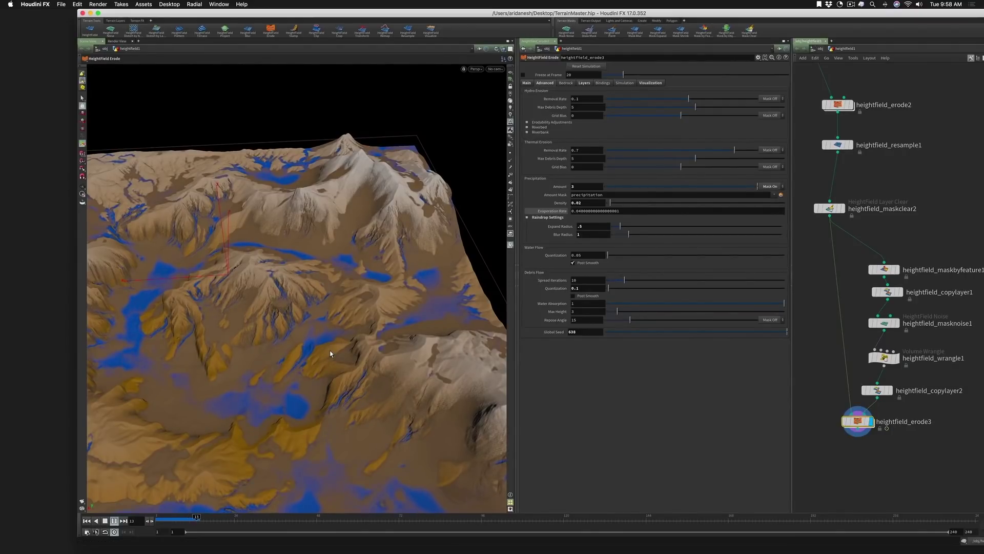
{"action": "left_click", "coordinate": [115, 520]}
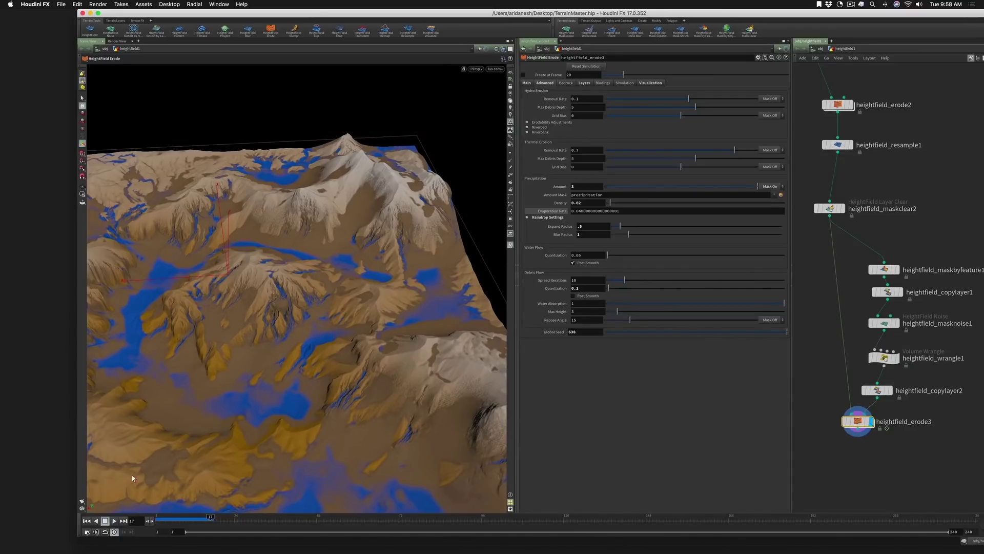
Step: Raise the Debris Flow Quantization to about 2.5, rerun the simulation from the first frame and examine the terrain surface
{"action": "key", "text": "ctrl+Up"}
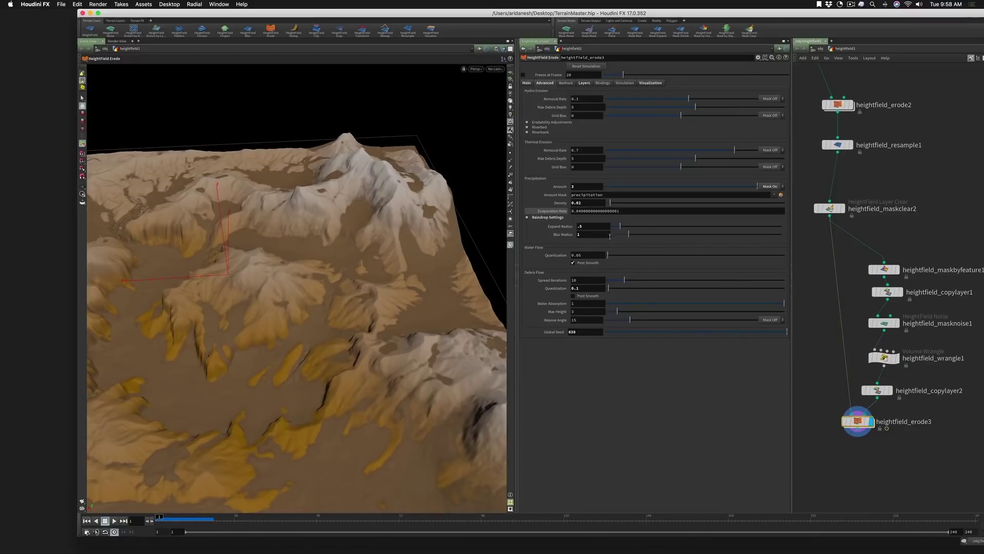
{"action": "left_click_drag", "start_coordinate": [610, 288], "coordinate": [651, 288]}
{"action": "left_click", "coordinate": [114, 520]}
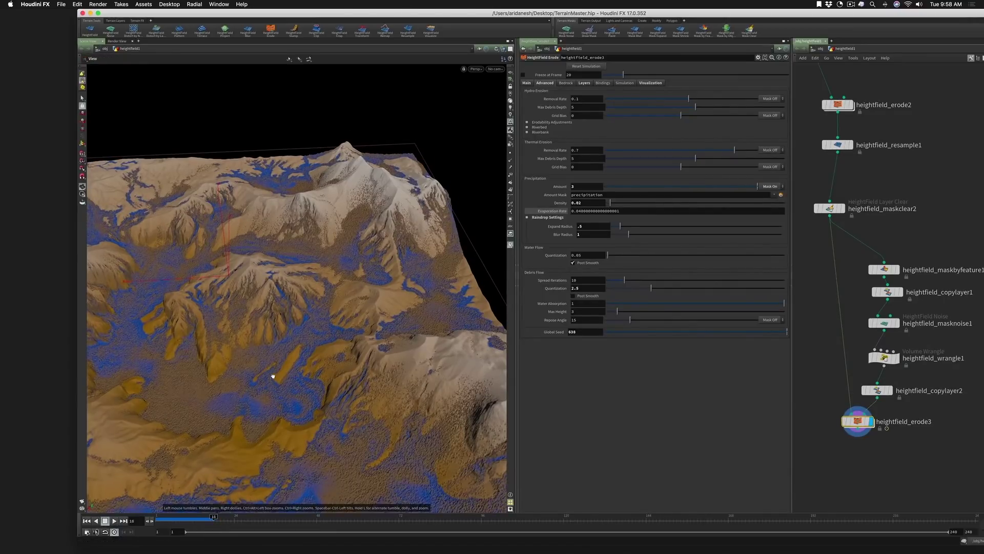
{"action": "key", "text": "Escape"}
{"action": "left_click_drag", "start_coordinate": [268, 362], "coordinate": [397, 326]}
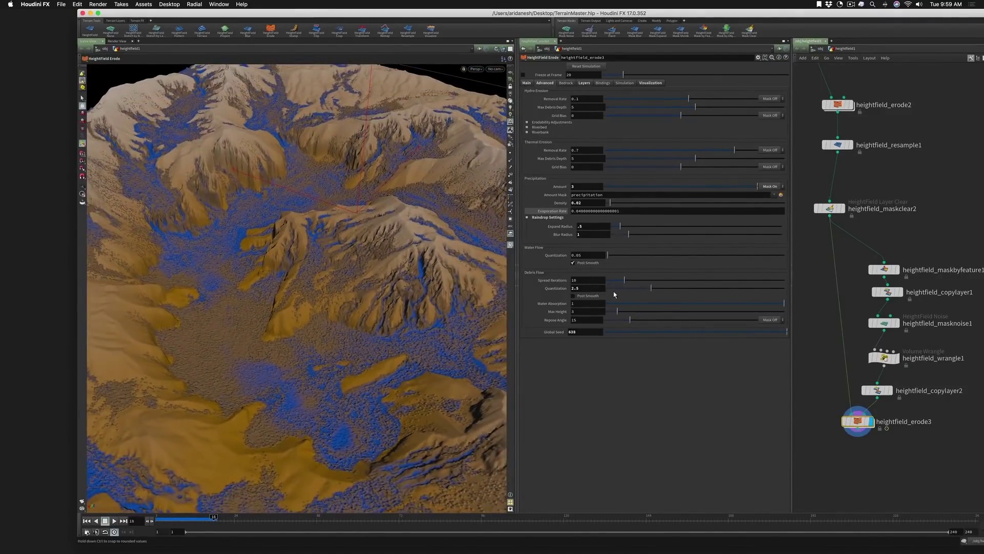
Step: Revert the Debris Flow Quantization to its default of 0.25
{"action": "left_click_drag", "start_coordinate": [585, 288], "coordinate": [557, 289]}
{"action": "right_click", "coordinate": [552, 293]}
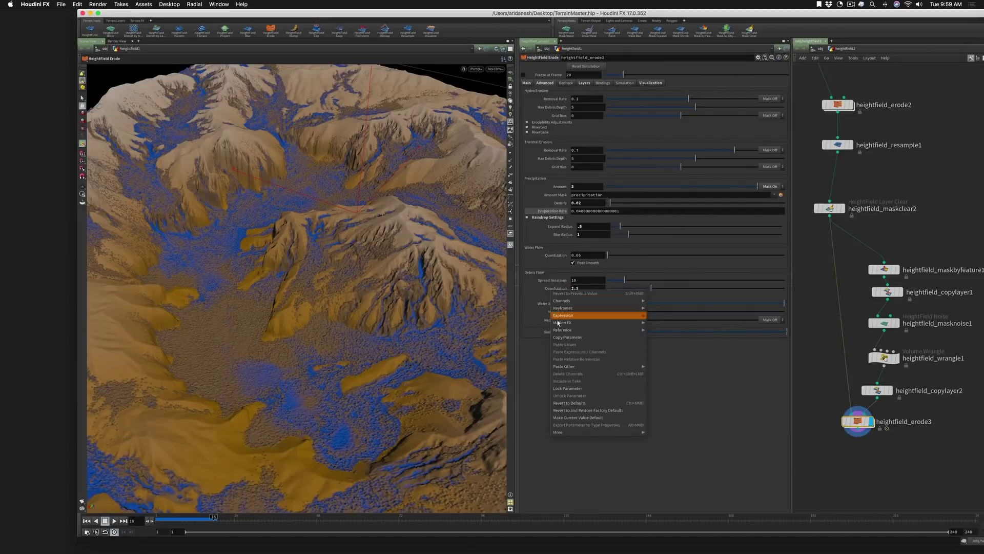
{"action": "left_click", "coordinate": [561, 402]}
{"action": "double_click", "coordinate": [581, 288]}
{"action": "type", "text": "0.25"}
{"action": "key", "text": "Return"}
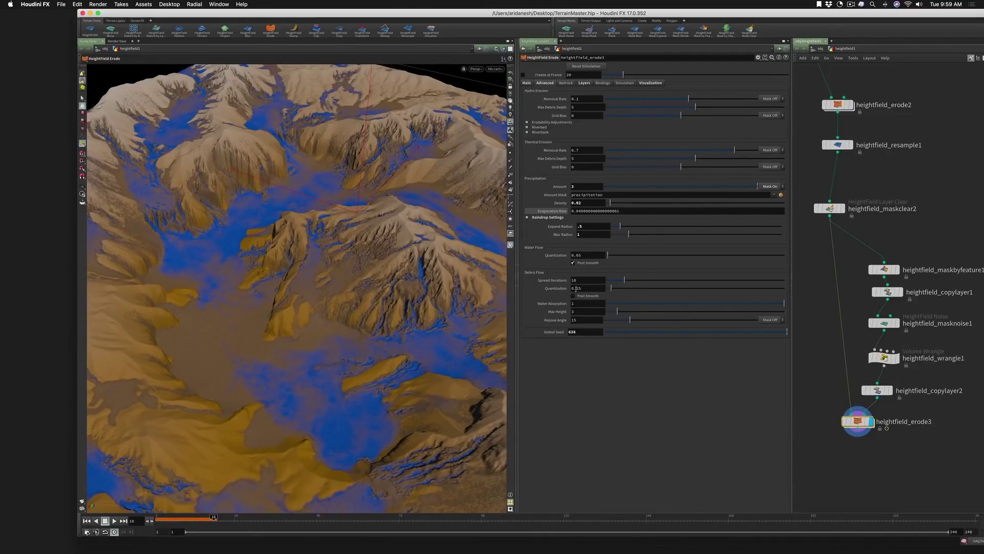
Step: Set the Debris Flow Quantization to 0.5 and rerun the erosion simulation from the first frame
{"action": "double_click", "coordinate": [575, 289]}
{"action": "type", "text": "0.5"}
{"action": "key", "text": "Return"}
{"action": "left_click", "coordinate": [86, 521]}
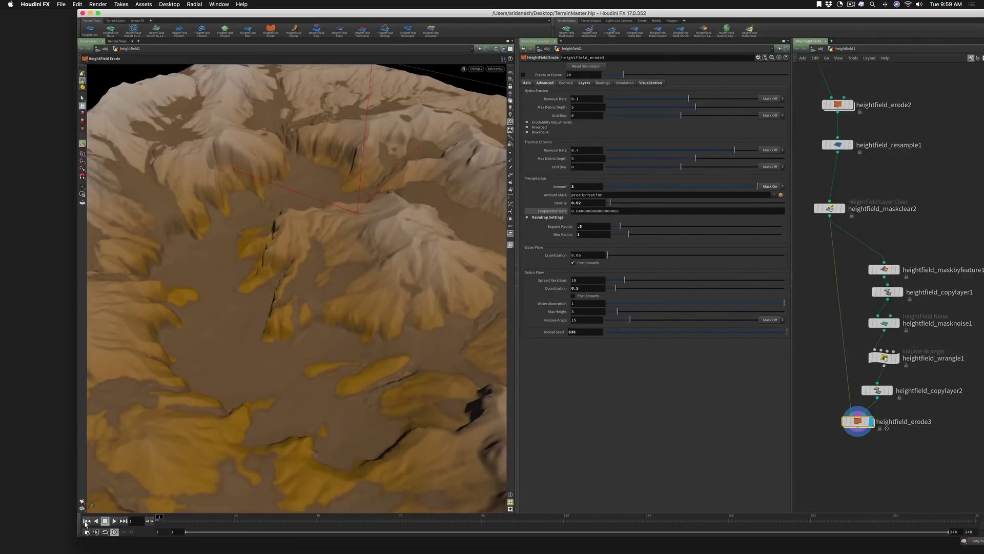
{"action": "left_click", "coordinate": [114, 521]}
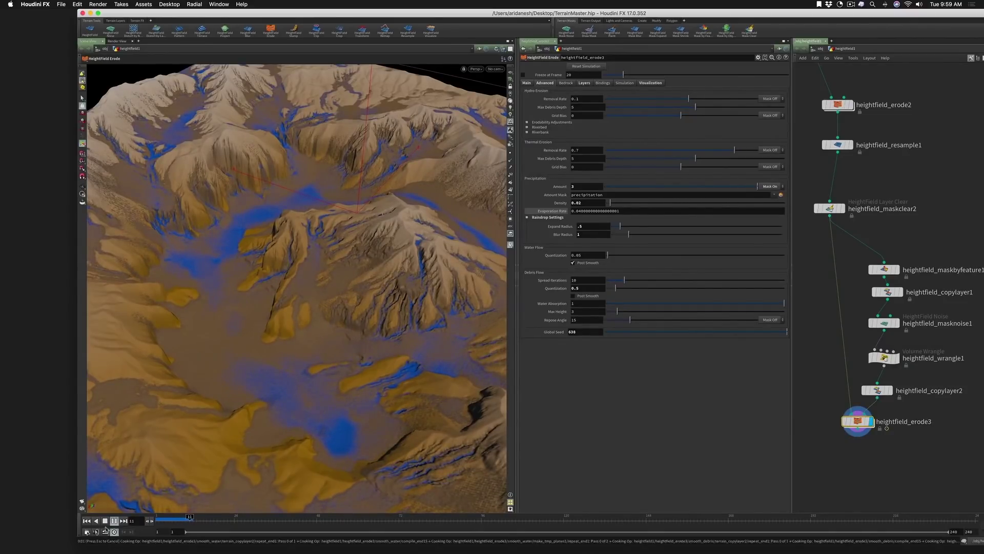
{"action": "left_click", "coordinate": [105, 522]}
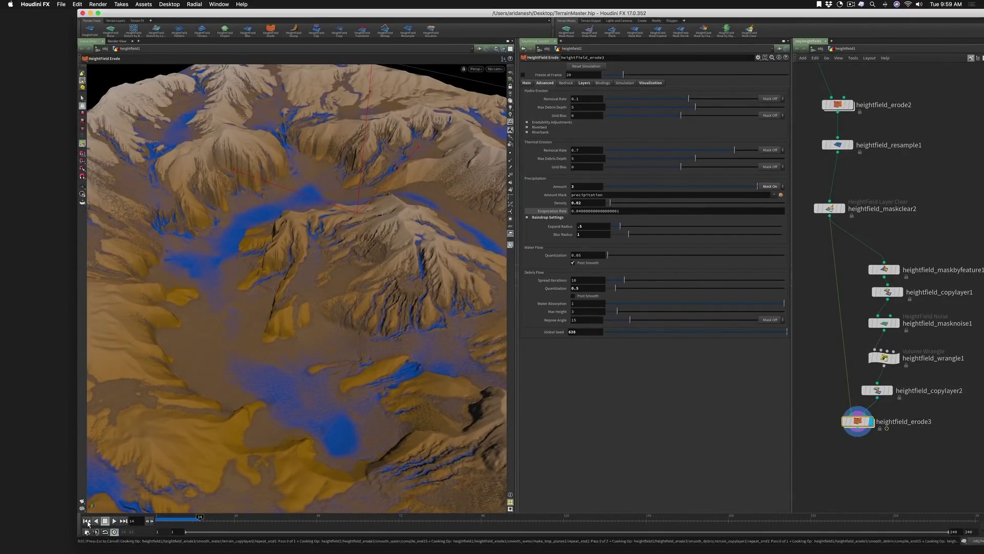
Step: Return to the first frame and restore the default Debris Flow Quantization
{"action": "left_click", "coordinate": [87, 521]}
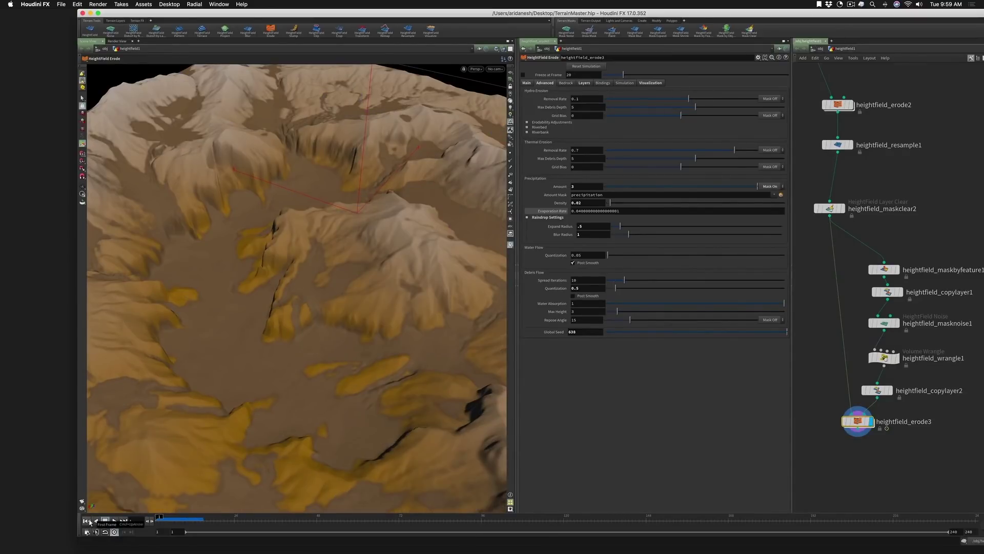
{"action": "right_click", "coordinate": [557, 288]}
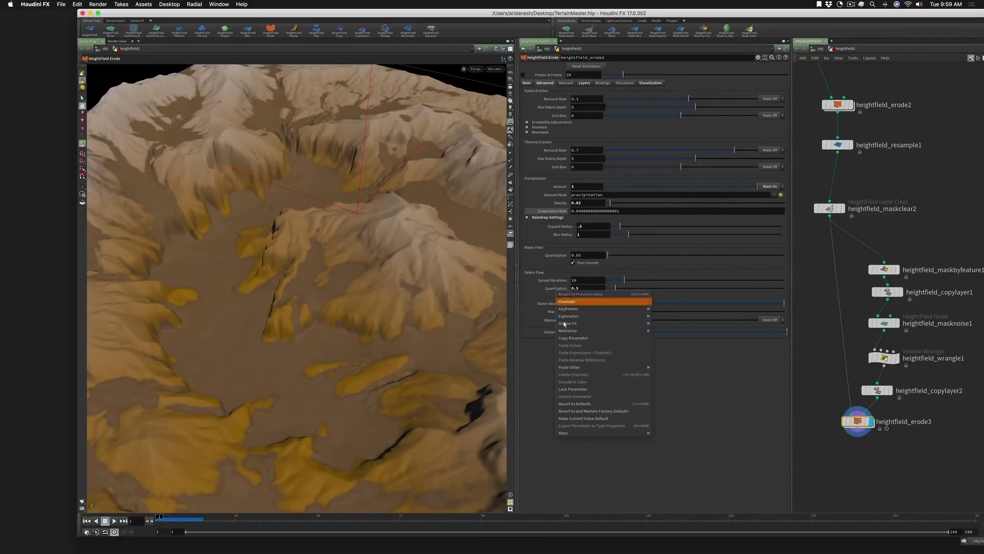
{"action": "left_click", "coordinate": [575, 405]}
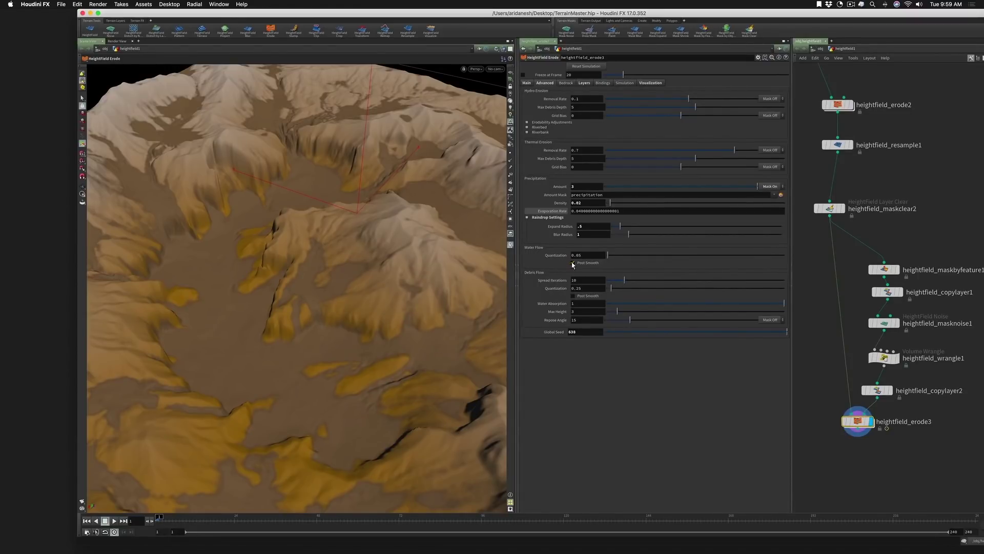
Step: Run the erosion simulation with Water Flow Post Smooth enabled and return to the first frame
{"action": "left_click", "coordinate": [573, 263]}
{"action": "left_click", "coordinate": [114, 521]}
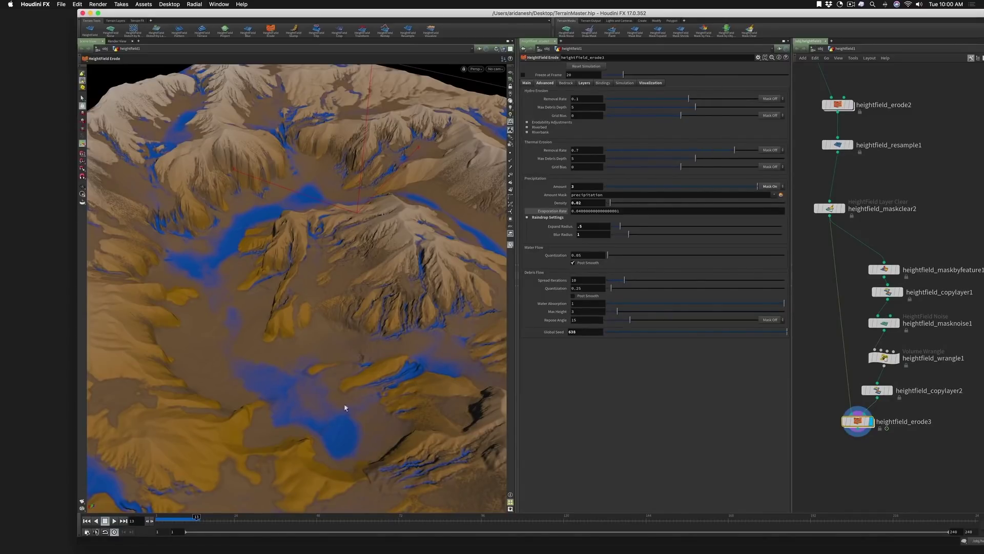
{"action": "left_click", "coordinate": [87, 521]}
Step: Set the Water Flow Quantization to 0.2 and run the erosion simulation for several frames
{"action": "left_click", "coordinate": [572, 263]}
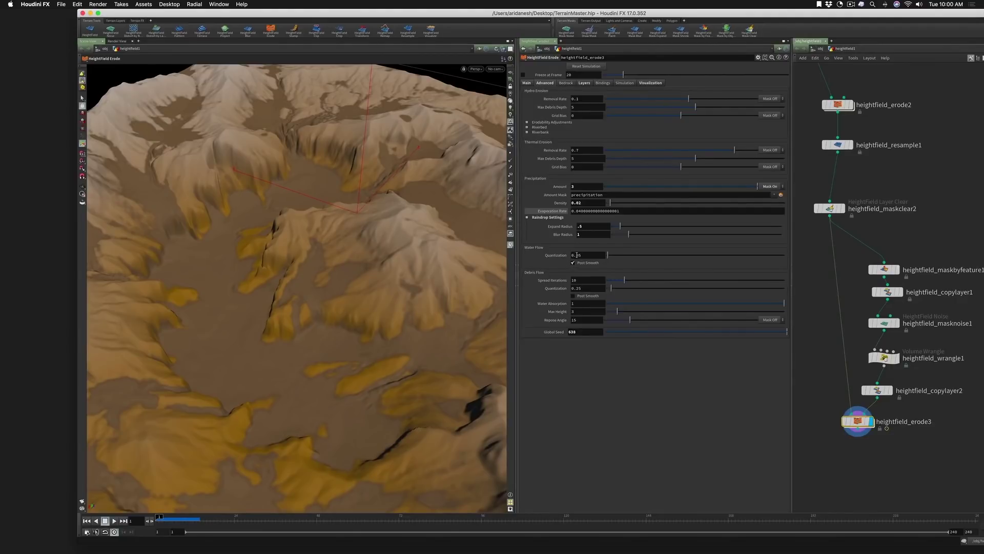
{"action": "key", "text": "Return"}
{"action": "left_click", "coordinate": [115, 521]}
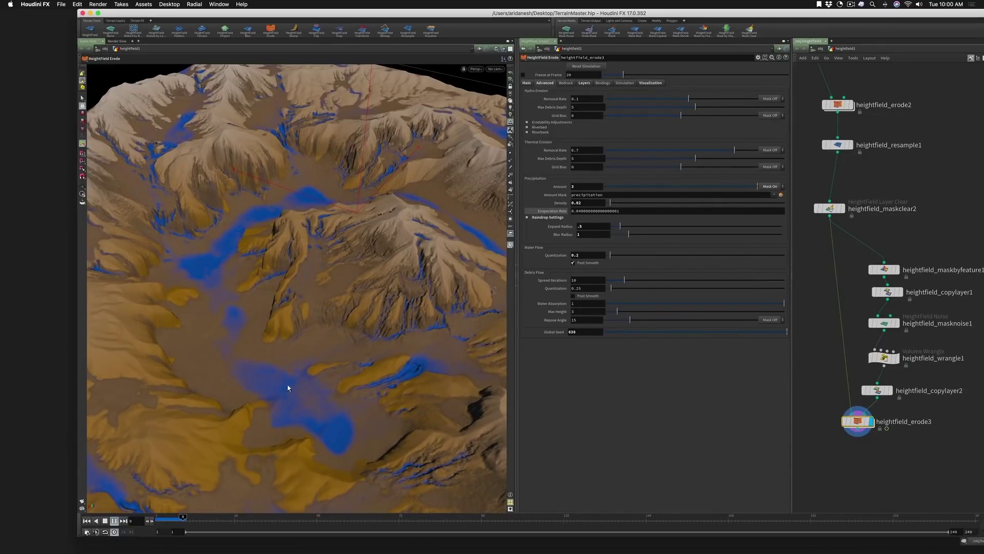
{"action": "left_click", "coordinate": [104, 522]}
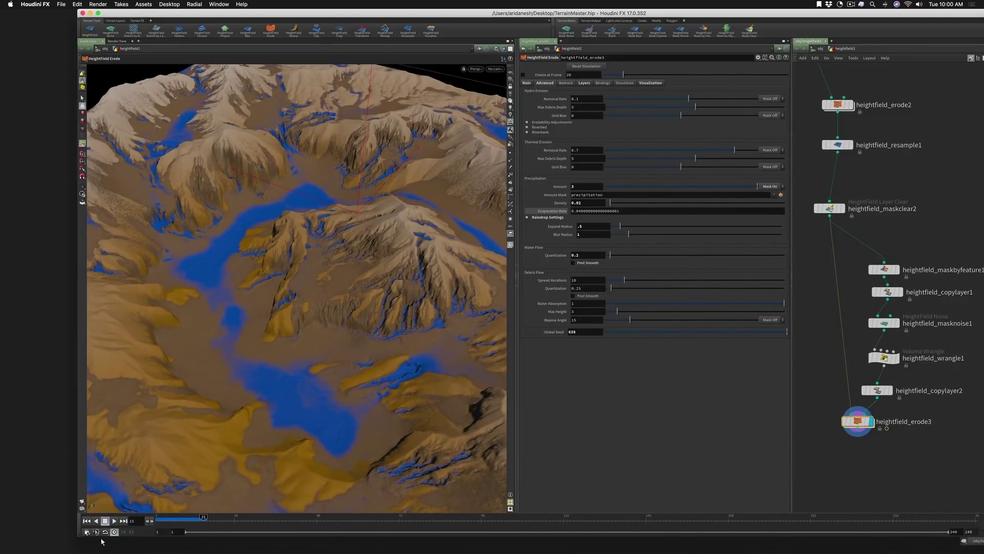
Step: Replay the erosion from the first frame with Water Flow Post Smooth turned off, then return to the first frame
{"action": "left_click", "coordinate": [88, 522]}
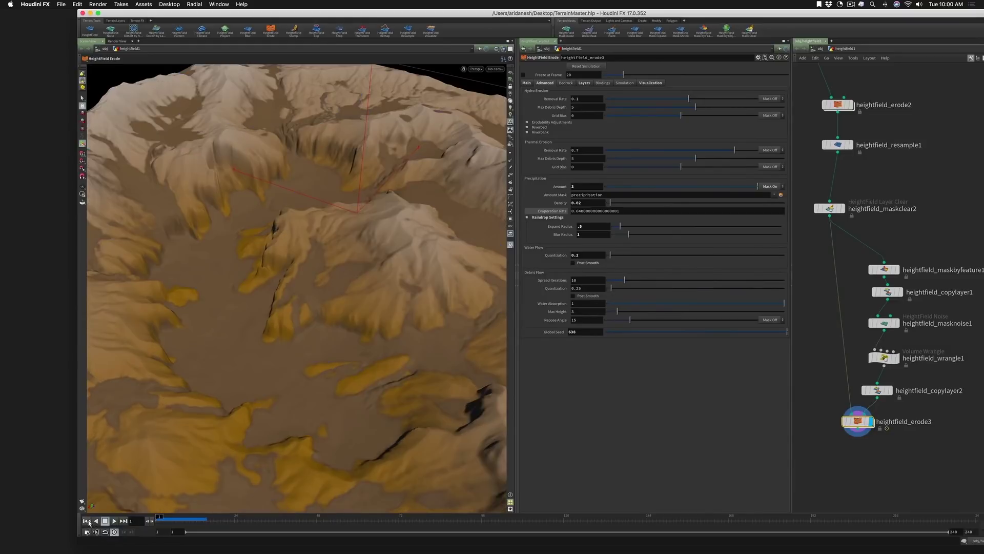
{"action": "left_click", "coordinate": [116, 521]}
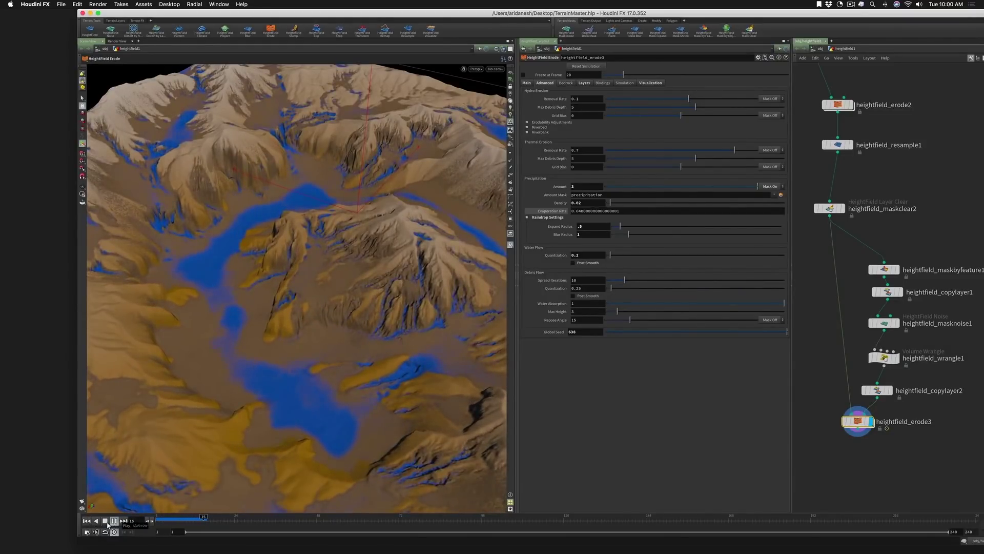
{"action": "left_click", "coordinate": [105, 521]}
{"action": "left_click", "coordinate": [87, 521]}
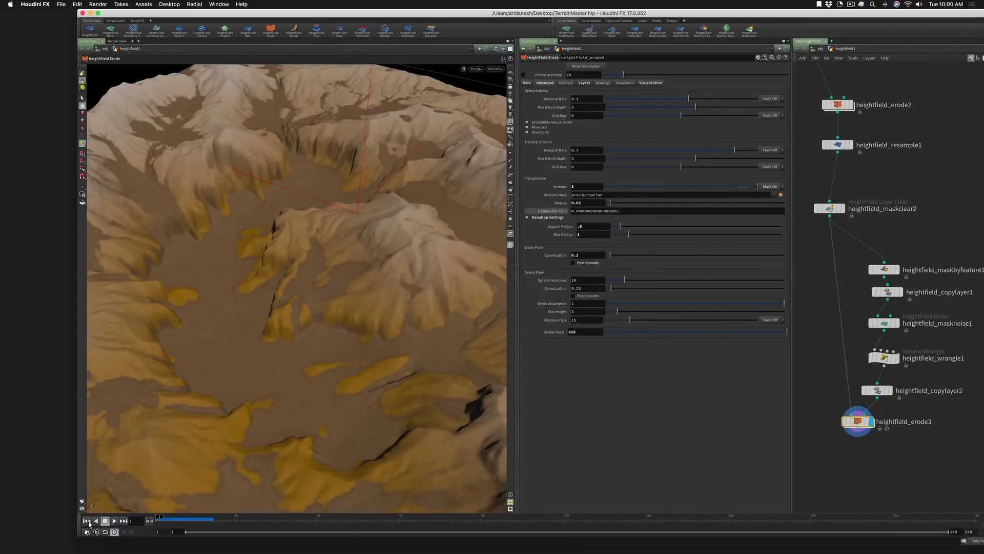
Step: Reset the simulation, set the Water Flow Quantization to 2 and run the erosion again
{"action": "left_click", "coordinate": [586, 66]}
{"action": "left_click", "coordinate": [581, 255]}
{"action": "left_click_drag", "start_coordinate": [582, 256], "coordinate": [567, 259]}
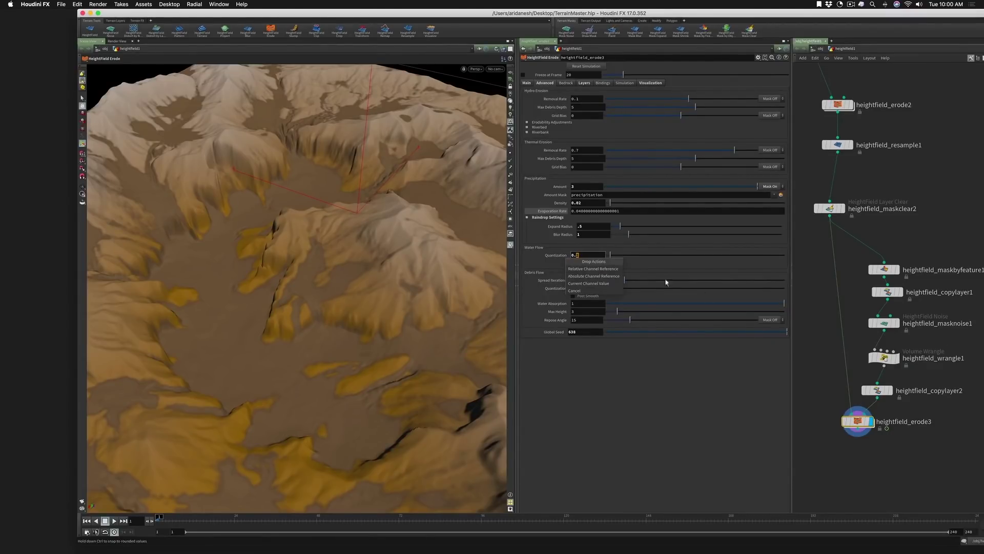
{"action": "left_click", "coordinate": [666, 282]}
{"action": "double_click", "coordinate": [582, 254]}
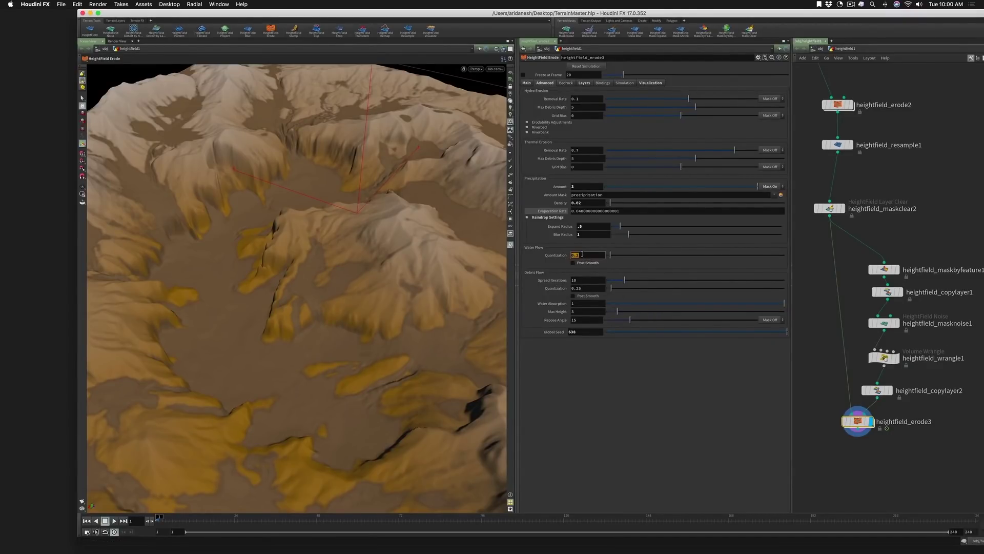
{"action": "type", "text": "2"}
{"action": "left_click", "coordinate": [113, 520]}
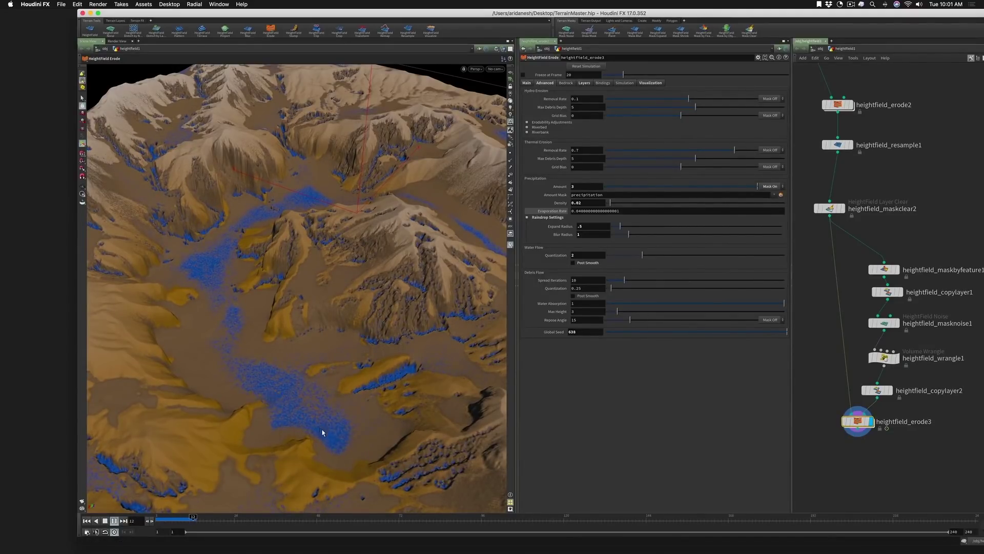
{"action": "left_click", "coordinate": [114, 521]}
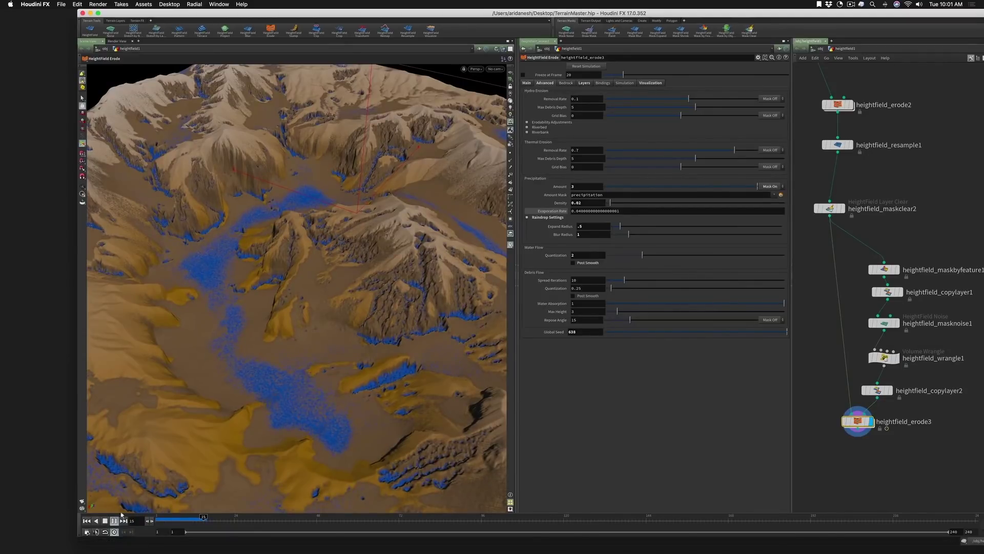
Step: Turn on Post Smooth for Water Flow and examine the water and eroded slopes up close from several angles
{"action": "left_click", "coordinate": [574, 262]}
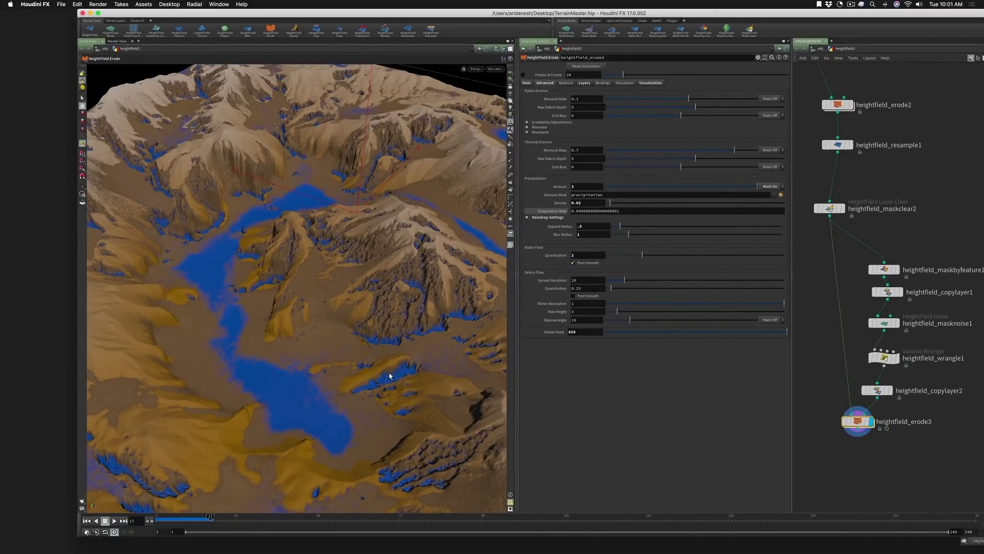
{"action": "scroll", "coordinate": [391, 377], "scroll_direction": "up", "scroll_amount": 3}
{"action": "scroll", "coordinate": [394, 377], "scroll_direction": "up", "scroll_amount": 2}
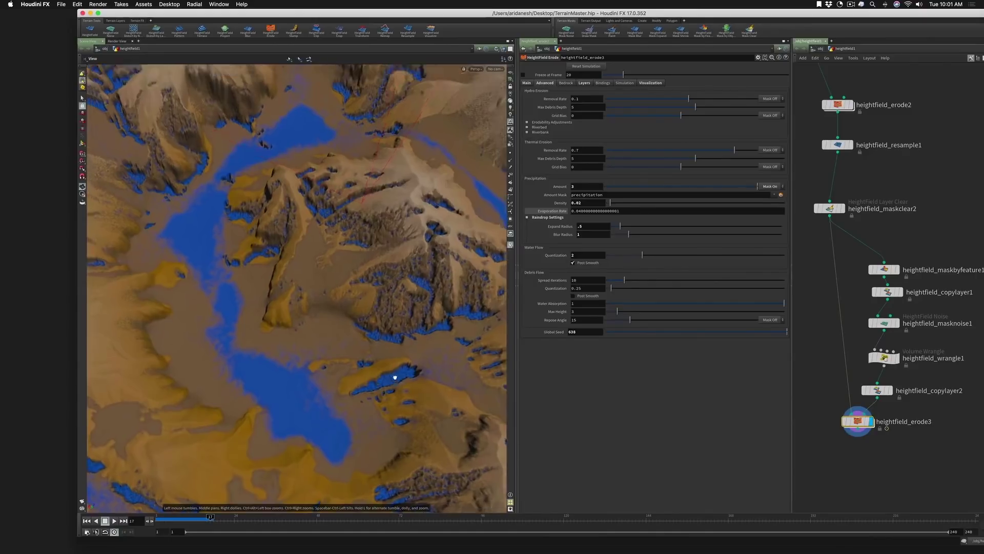
{"action": "left_click_drag", "start_coordinate": [395, 378], "coordinate": [377, 327]}
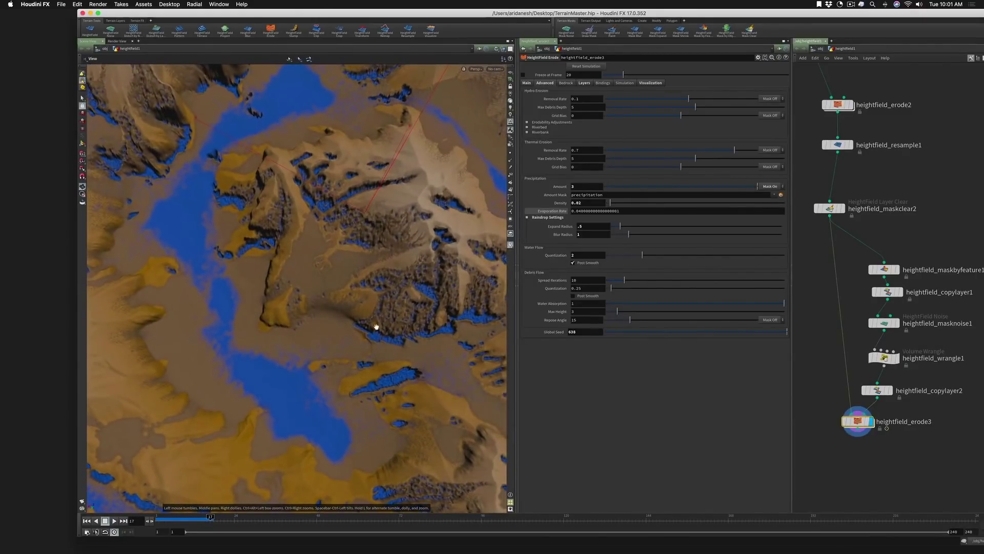
{"action": "left_click_drag", "start_coordinate": [352, 389], "coordinate": [356, 266]}
{"action": "scroll", "coordinate": [377, 365], "scroll_direction": "up", "scroll_amount": 4}
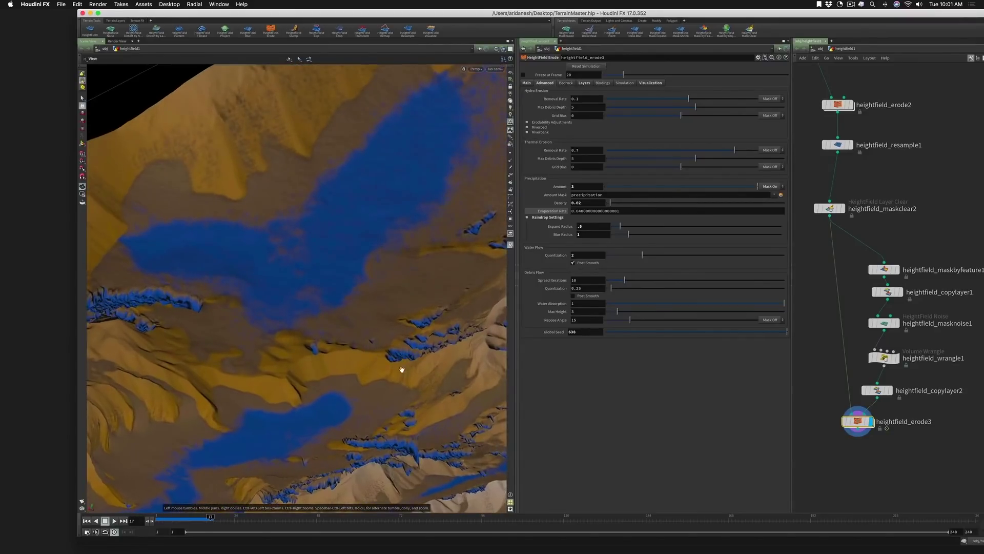
{"action": "left_click_drag", "start_coordinate": [402, 369], "coordinate": [315, 217]}
{"action": "left_click_drag", "start_coordinate": [341, 305], "coordinate": [314, 330]}
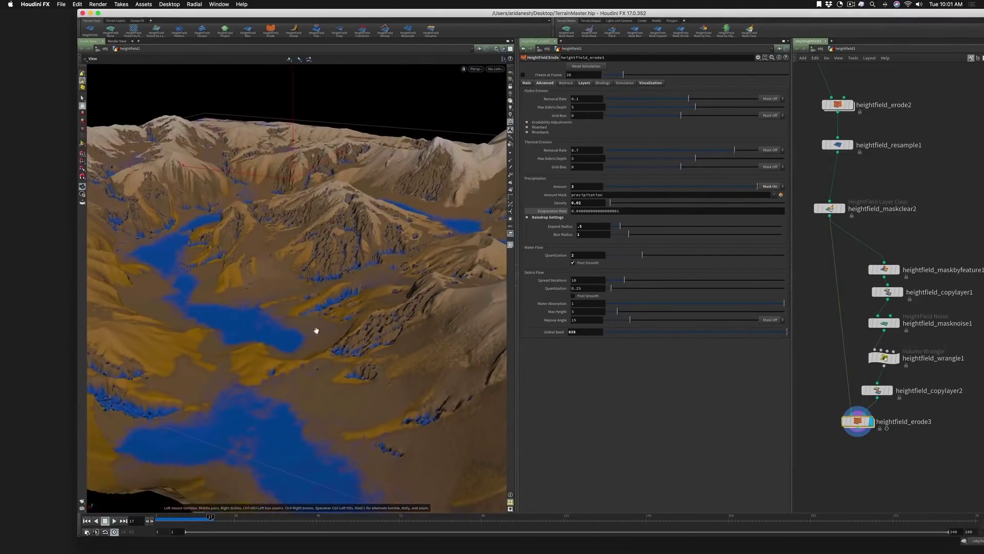
Step: Revert the Water Flow Quantization to its default value
{"action": "left_click", "coordinate": [572, 255]}
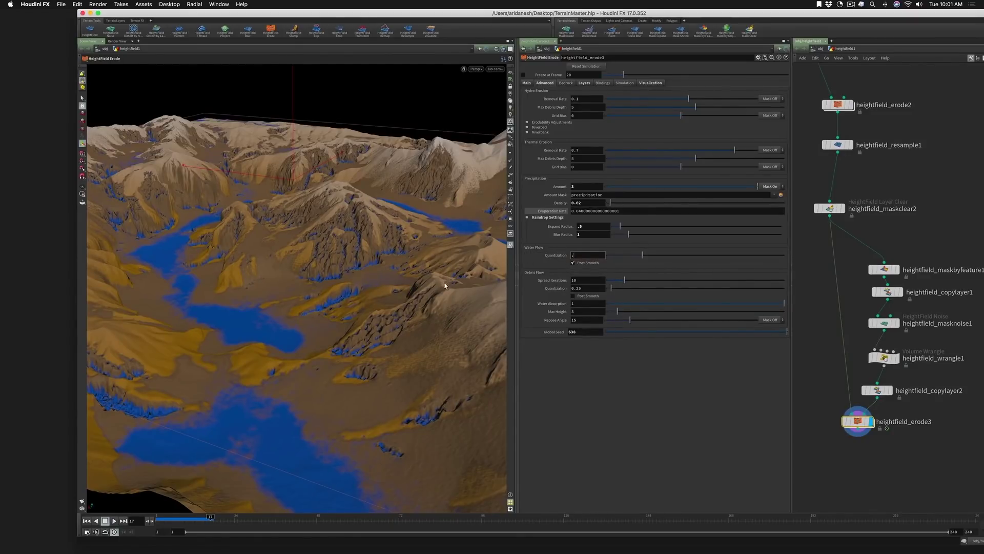
{"action": "right_click", "coordinate": [559, 258]}
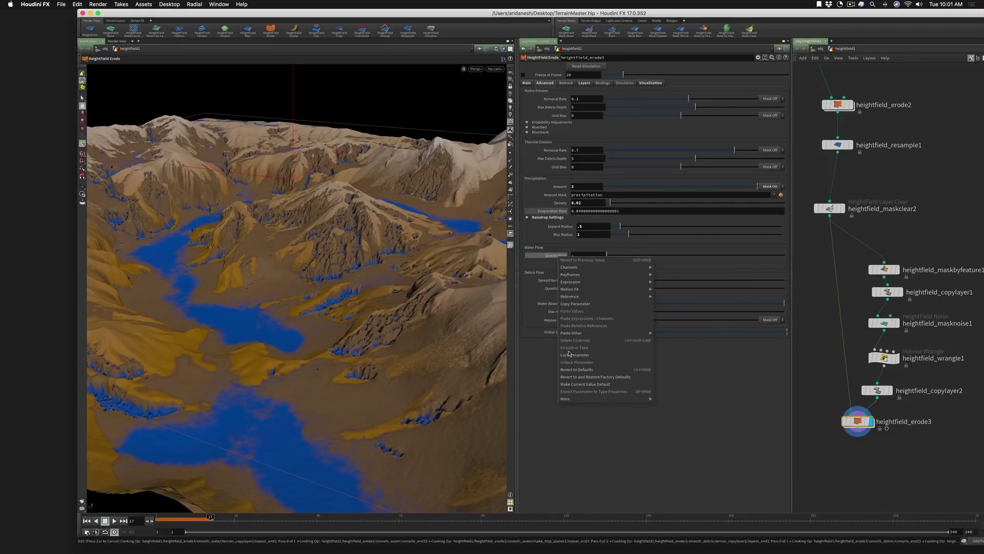
{"action": "left_click", "coordinate": [570, 368]}
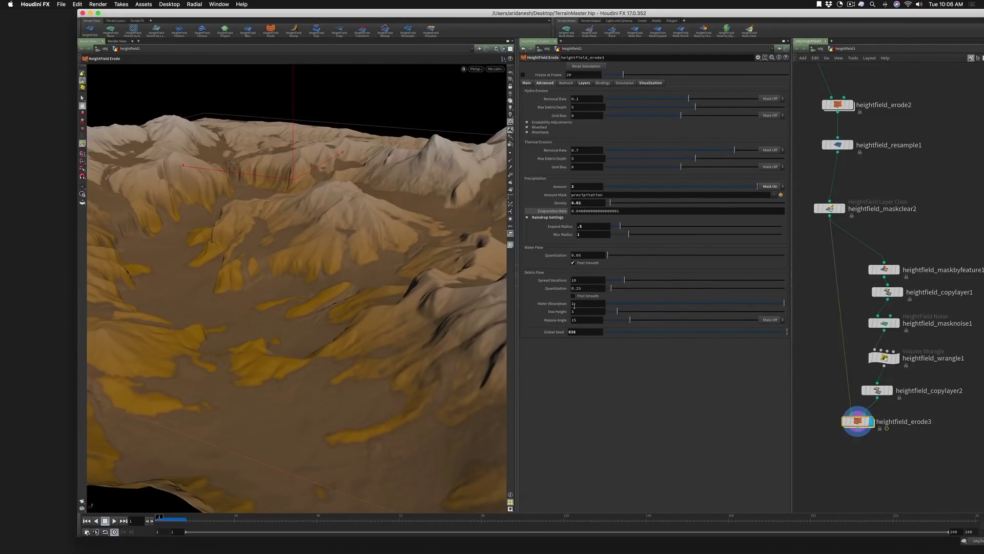
Step: Run the erosion simulation with the default Debris Flow settings and examine the debris and water on the terrain
{"action": "mouse_move", "coordinate": [560, 309]}
{"action": "left_click", "coordinate": [114, 521]}
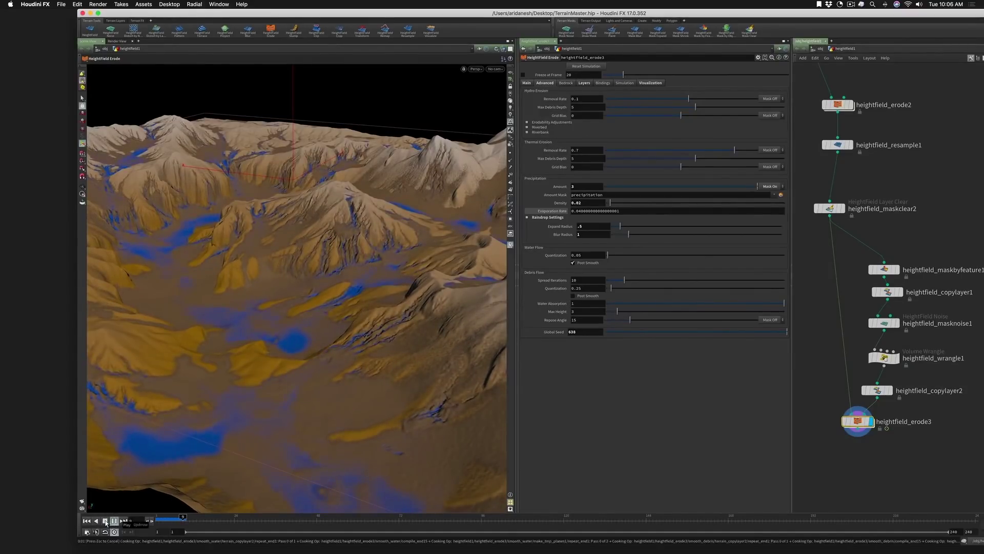
{"action": "left_click", "coordinate": [105, 521]}
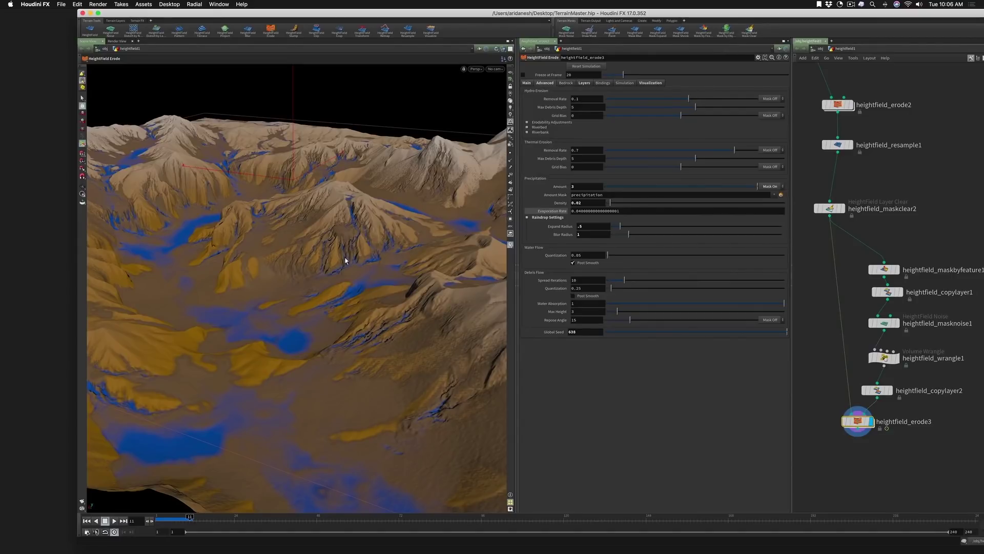
Step: Set the Debris Flow Water Absorption to 0 and rerun the erosion simulation from the first frame
{"action": "left_click", "coordinate": [86, 521]}
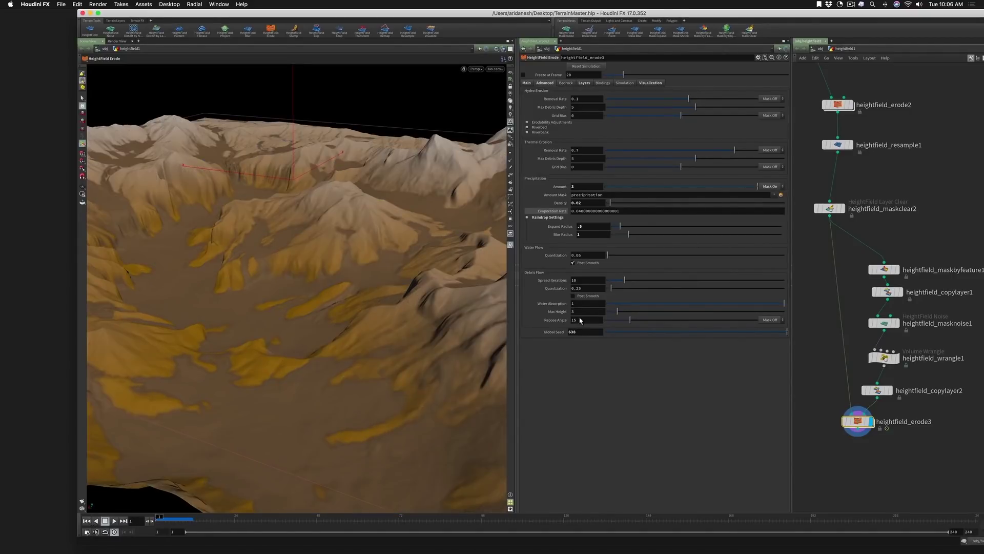
{"action": "left_click_drag", "start_coordinate": [623, 304], "coordinate": [597, 306]}
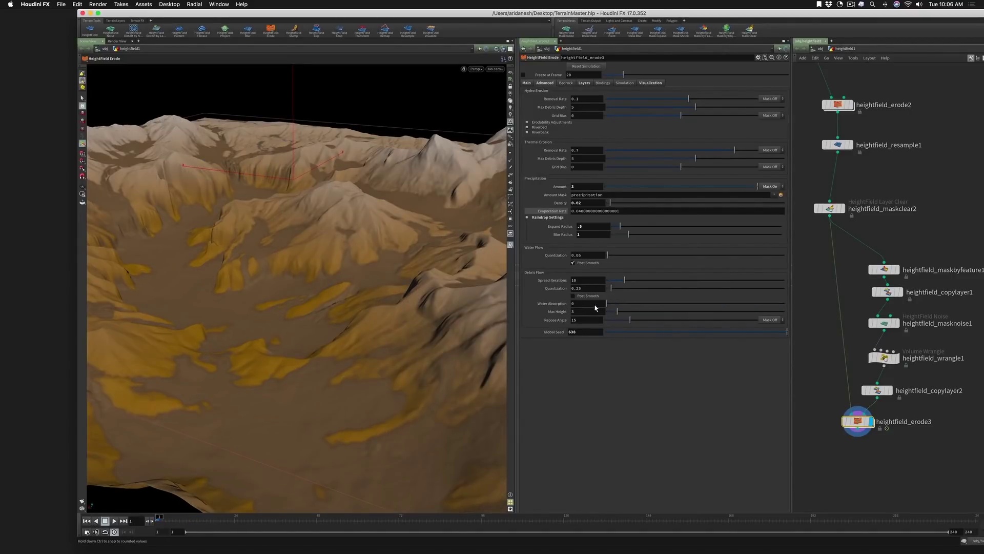
{"action": "left_click", "coordinate": [114, 520]}
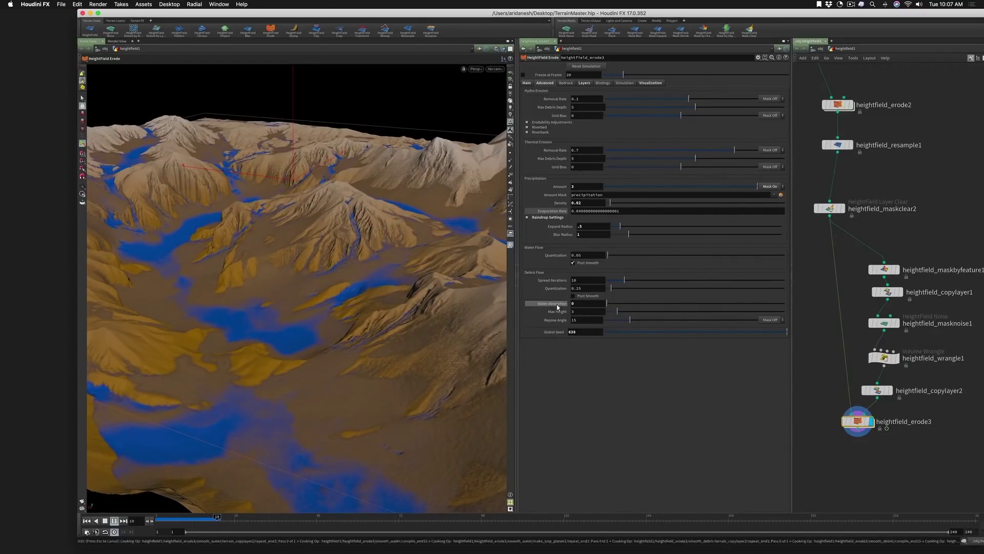
{"action": "mouse_move", "coordinate": [554, 308]}
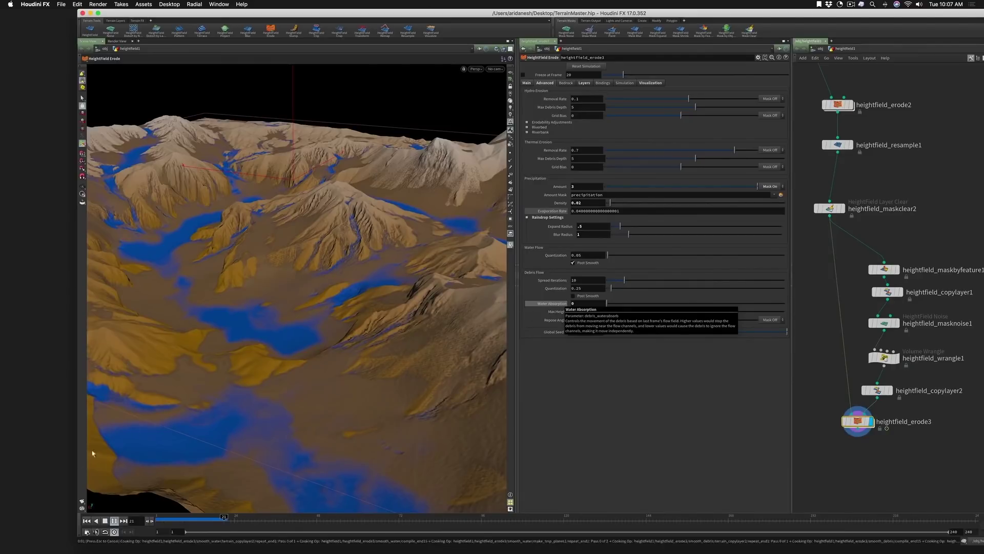
{"action": "left_click", "coordinate": [105, 521]}
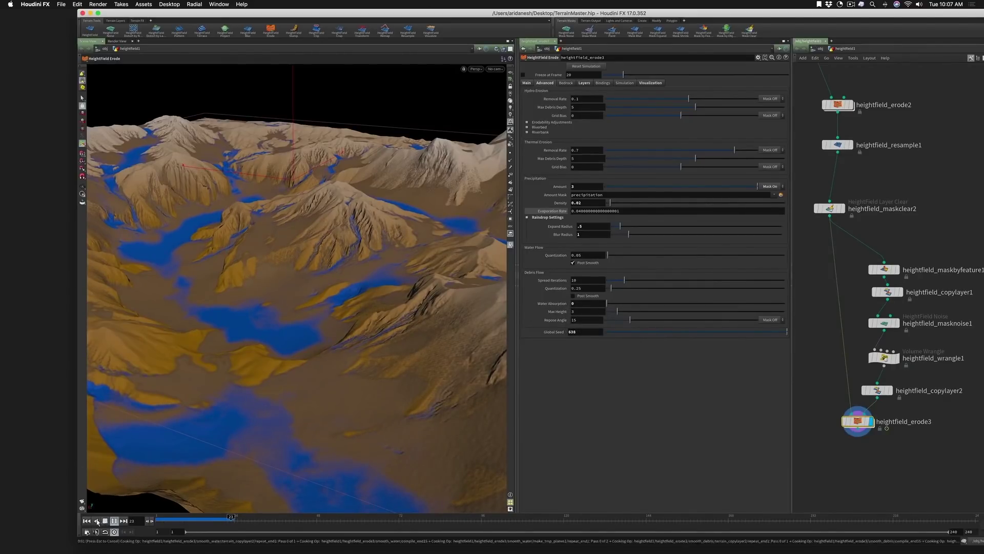
Step: Return to the first frame and revert the Debris Flow Water Absorption to its default
{"action": "left_click", "coordinate": [87, 521]}
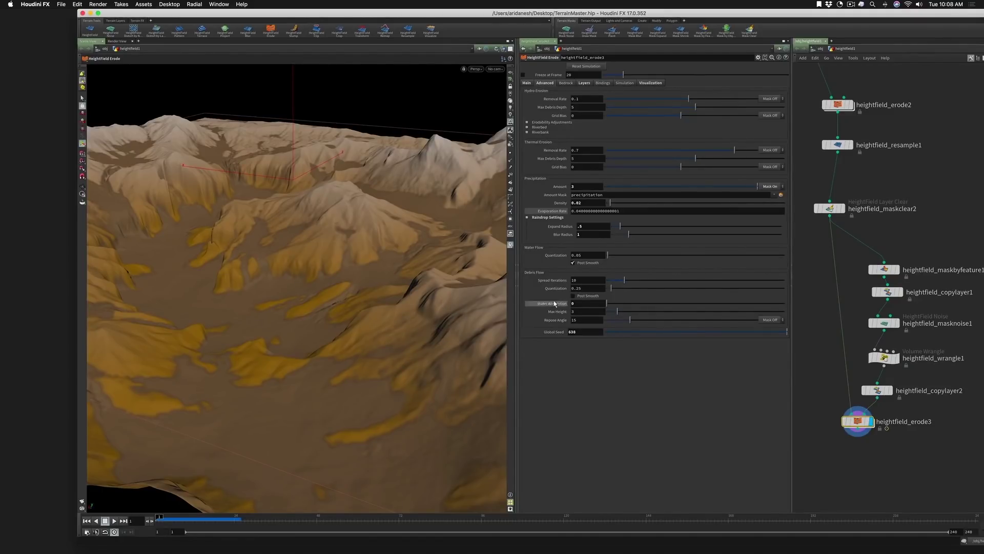
{"action": "right_click", "coordinate": [556, 314]}
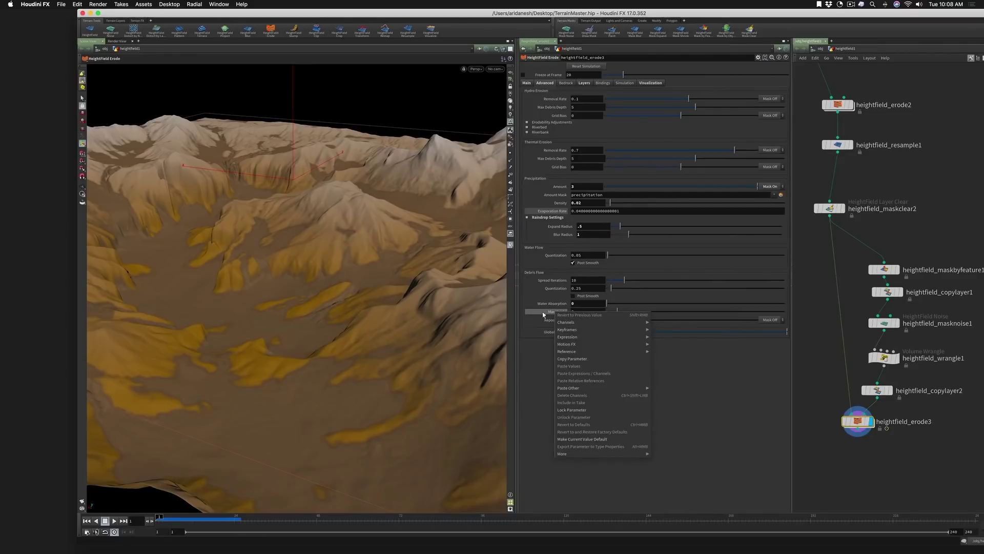
{"action": "right_click", "coordinate": [540, 303]}
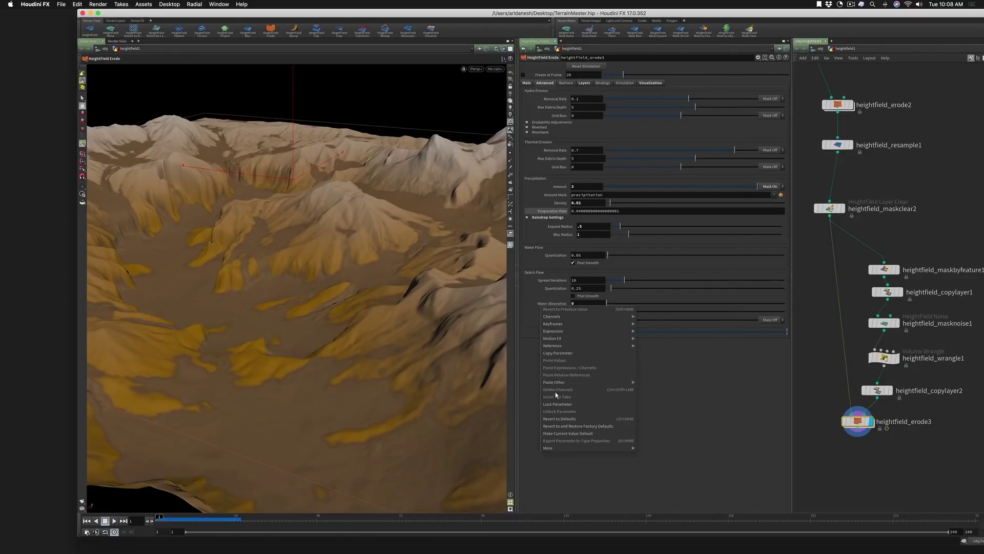
{"action": "left_click", "coordinate": [560, 419]}
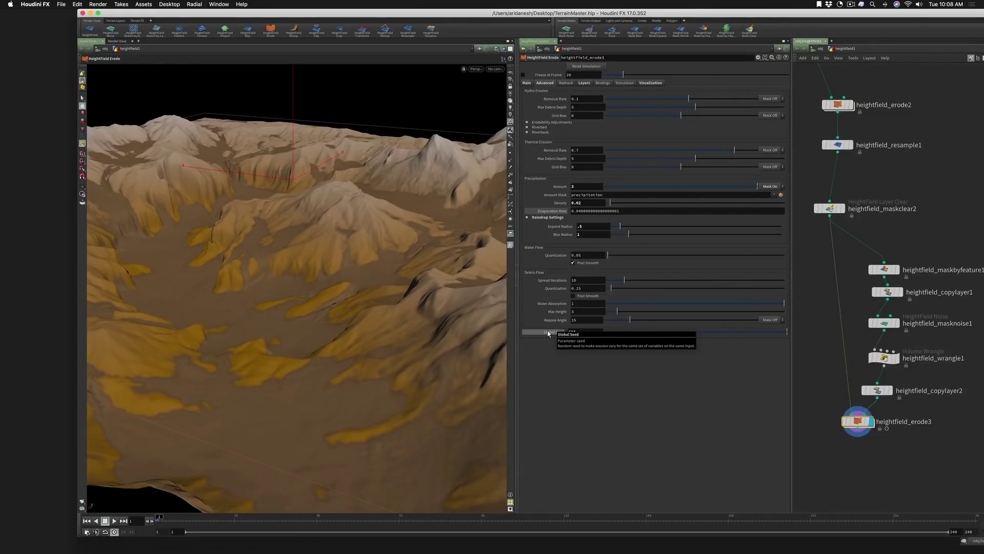
Step: Lower the Debris Flow Repose Angle to about 3.7 and run the erosion simulation for several frames
{"action": "left_click", "coordinate": [614, 321]}
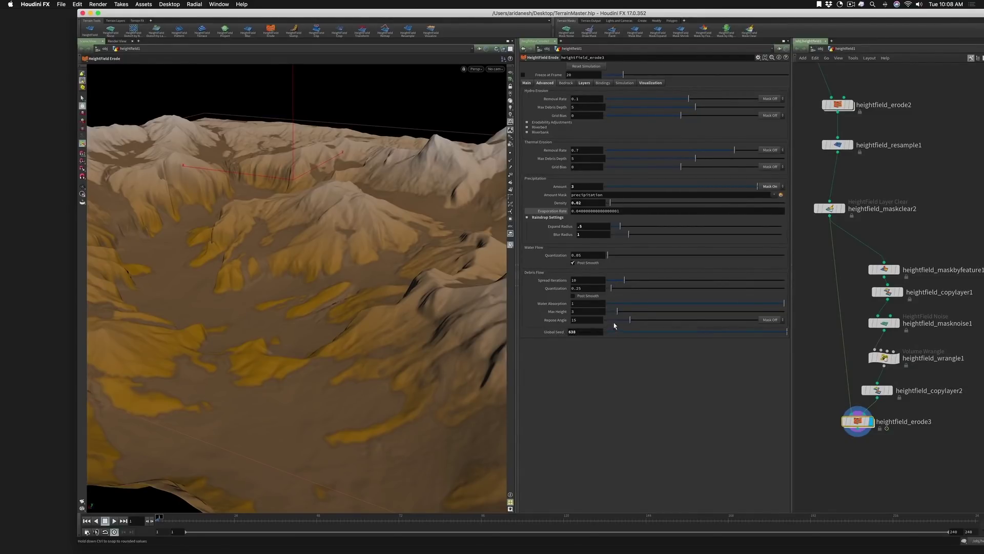
{"action": "left_click_drag", "start_coordinate": [613, 322], "coordinate": [611, 319]}
{"action": "left_click", "coordinate": [114, 520]}
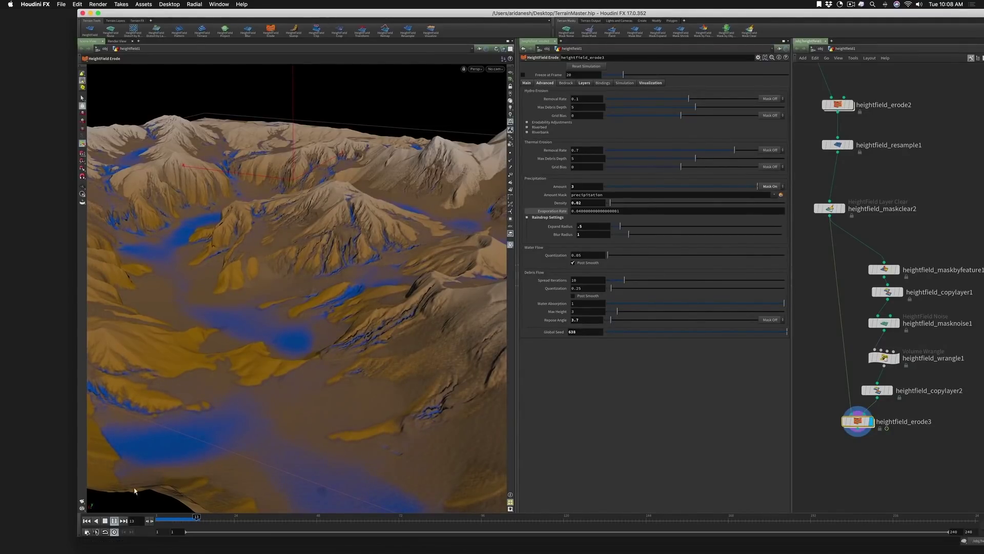
{"action": "left_click", "coordinate": [106, 521]}
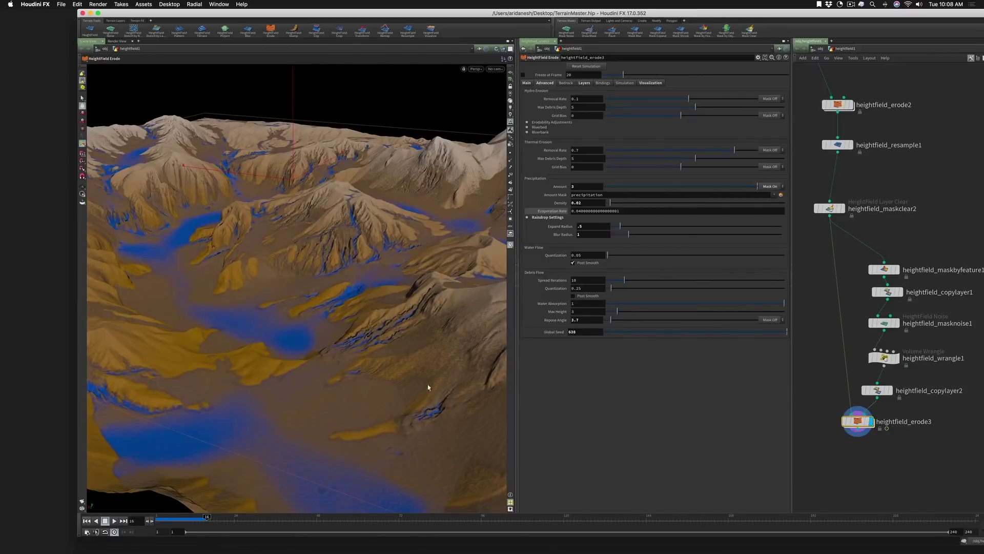
Step: Return to the first frame and set the Debris Flow Repose Angle to 75
{"action": "key", "text": "ctrl+Up"}
{"action": "double_click", "coordinate": [586, 321]}
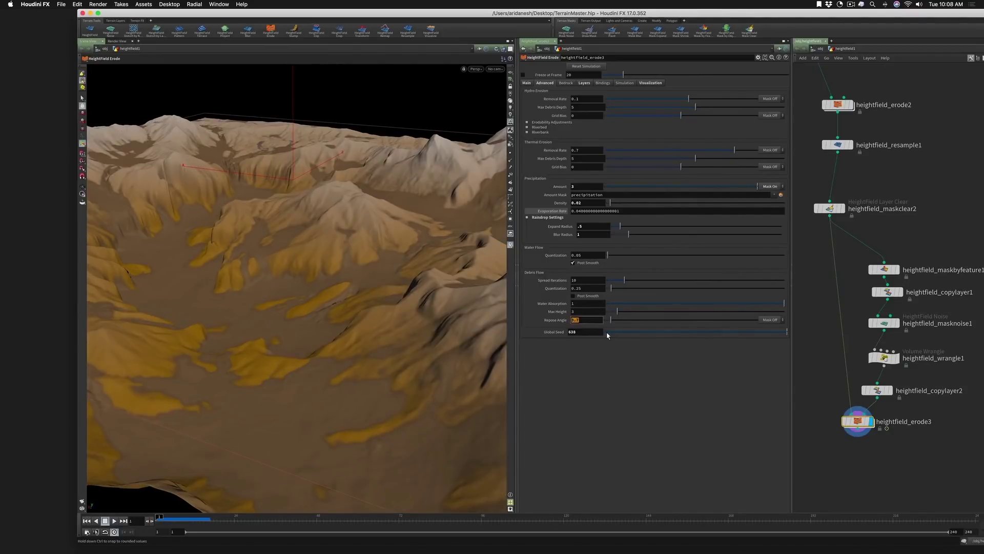
{"action": "type", "text": "8"}
{"action": "key", "text": "BackSpace"}
{"action": "type", "text": "75"}
{"action": "key", "text": "Return"}
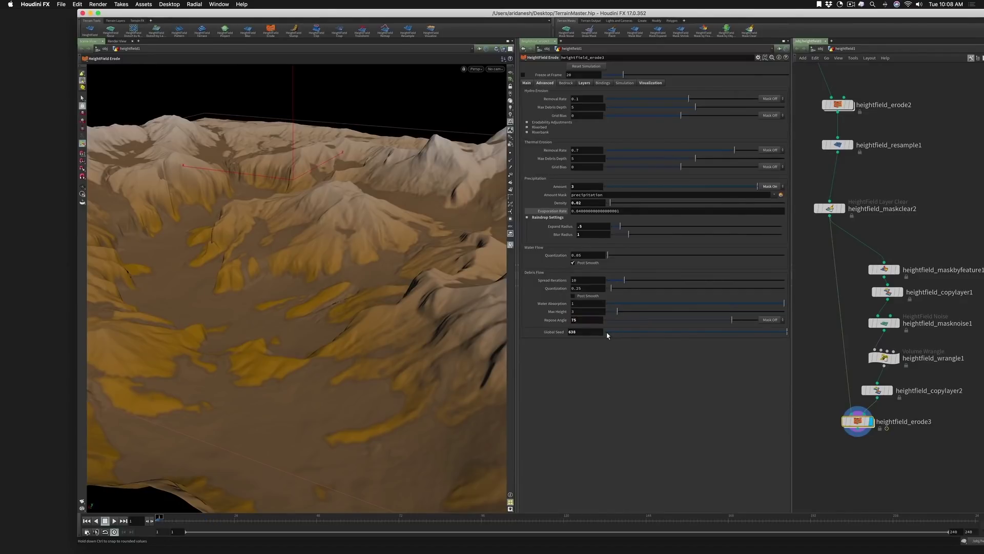
Step: Run the erosion simulation for about 25 frames, stop it, and return to the first frame
{"action": "left_click", "coordinate": [114, 521]}
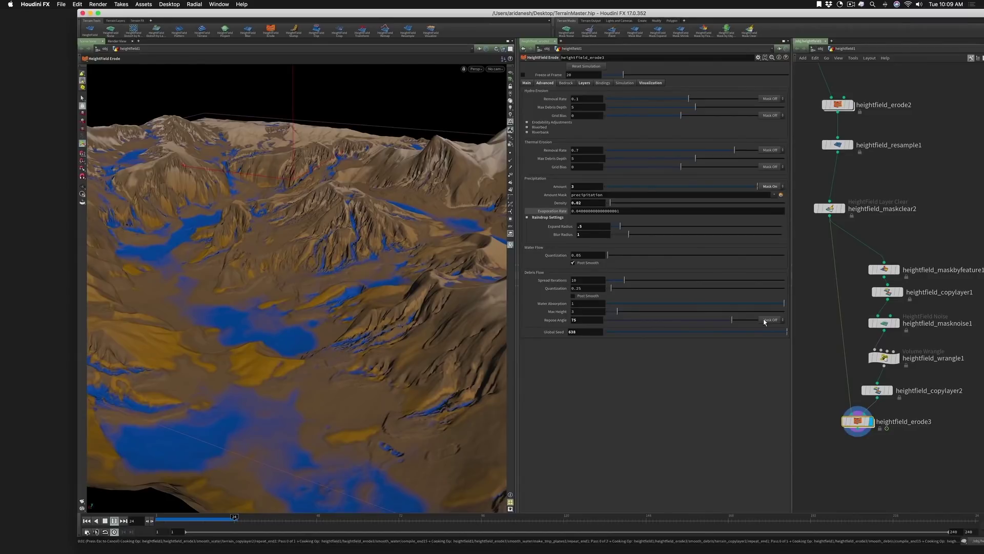
{"action": "left_click", "coordinate": [105, 520]}
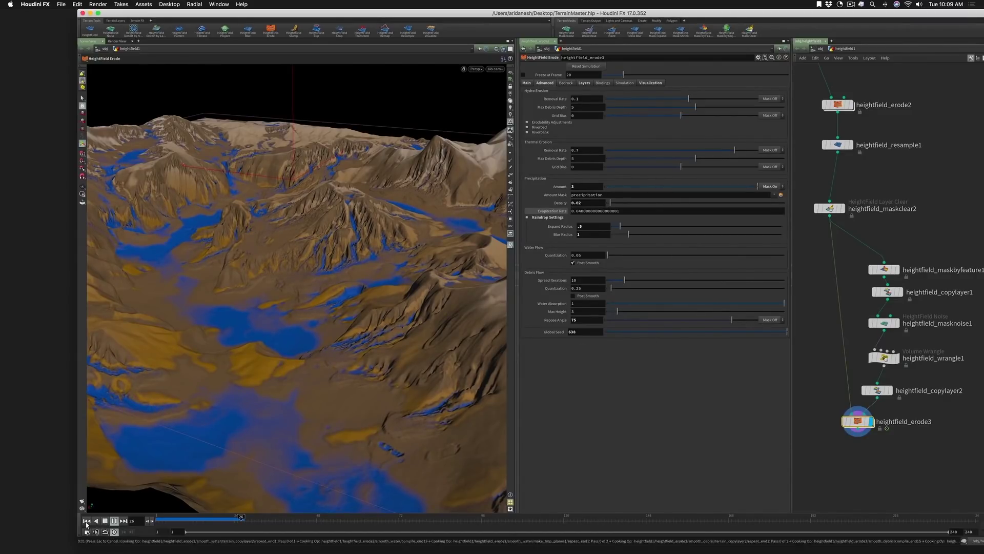
{"action": "left_click", "coordinate": [86, 520]}
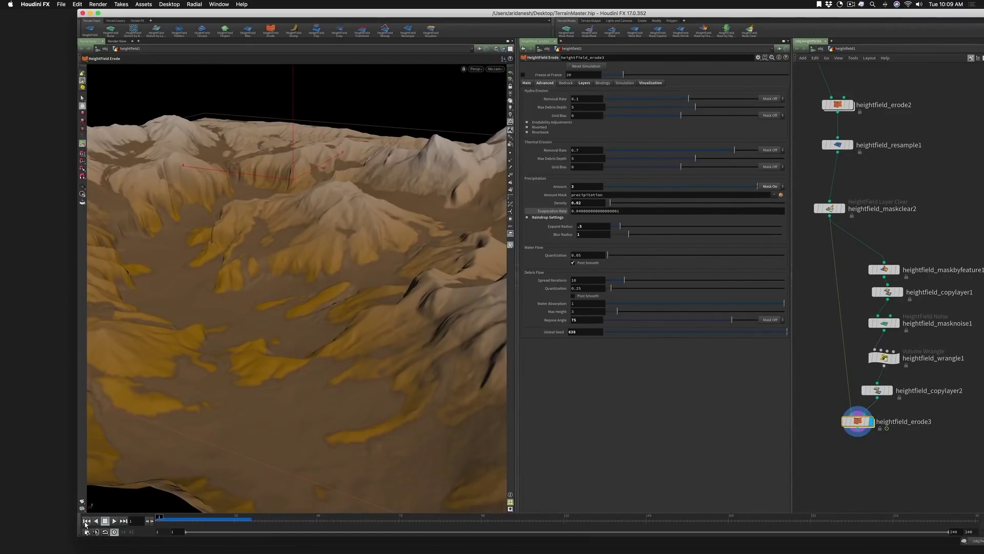
Step: Revert the Debris Flow Repose Angle of heightfield_erode3 to its default
{"action": "left_click_drag", "start_coordinate": [316, 292], "coordinate": [209, 224]}
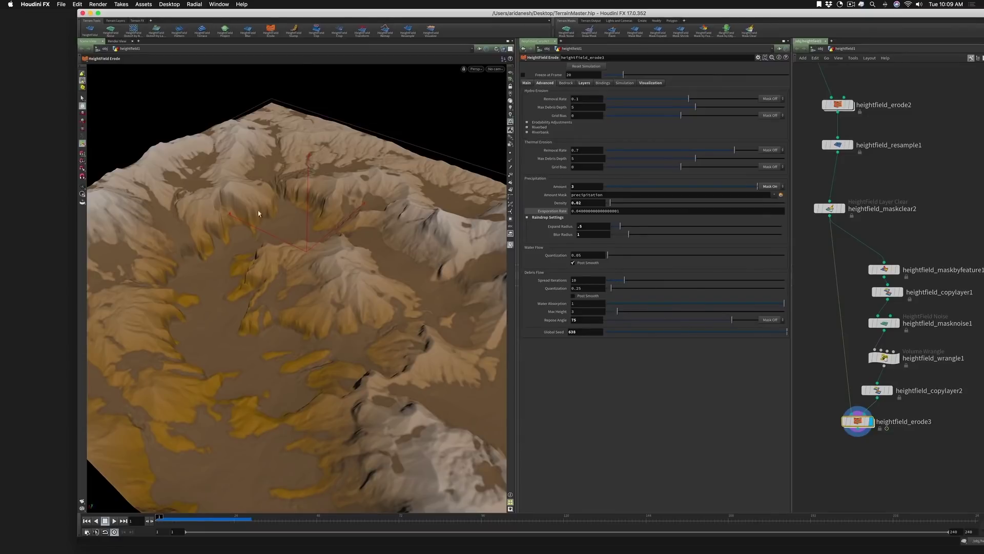
{"action": "left_click_drag", "start_coordinate": [223, 296], "coordinate": [202, 337]}
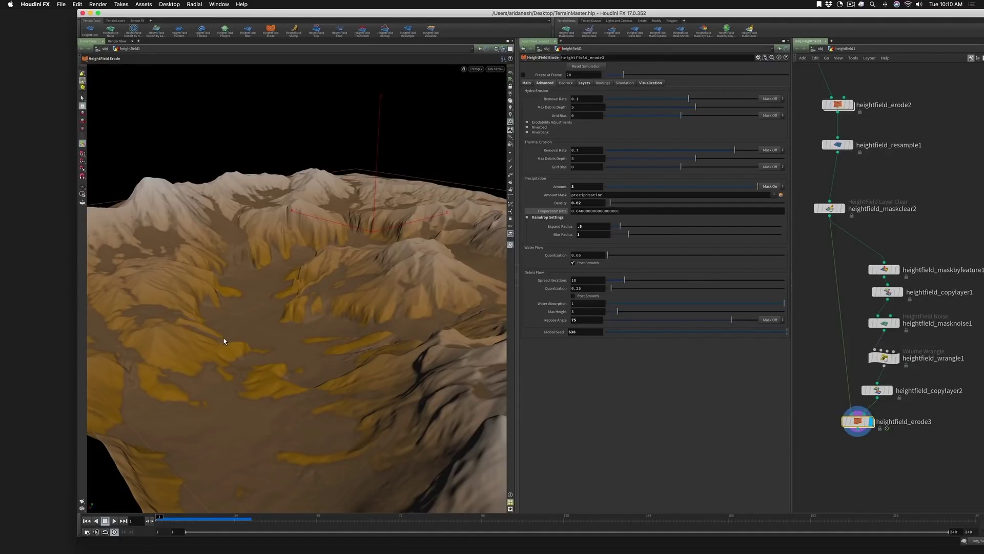
{"action": "right_click", "coordinate": [555, 324]}
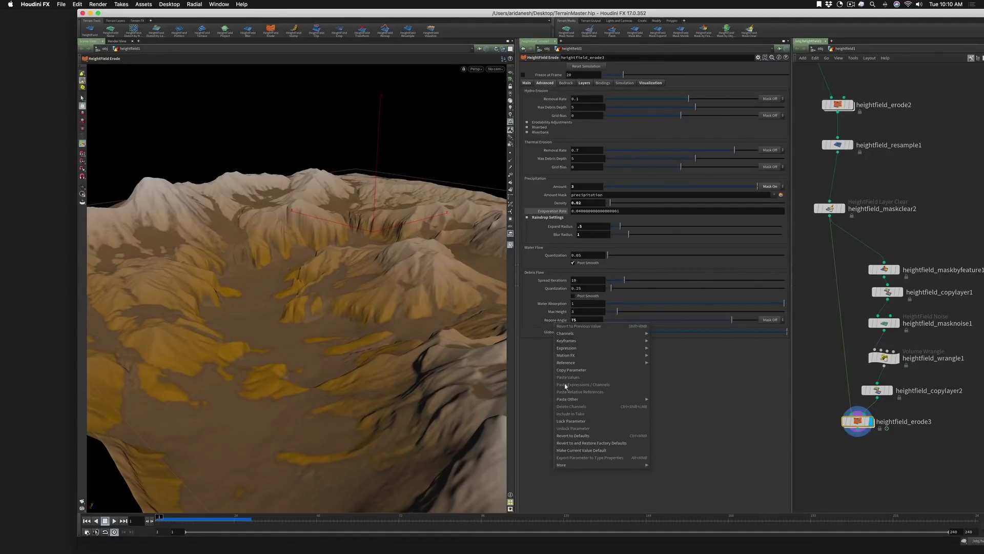
{"action": "left_click", "coordinate": [569, 436]}
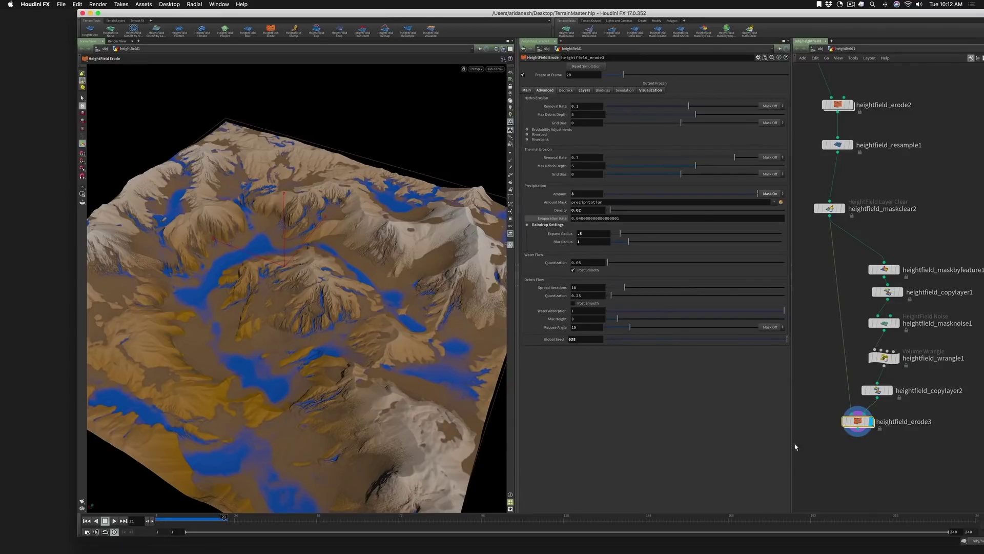
Step: Add a HeightField Terrace node below heightfield_erode3, wire the erode output into it, and display it
{"action": "key", "text": "Escape"}
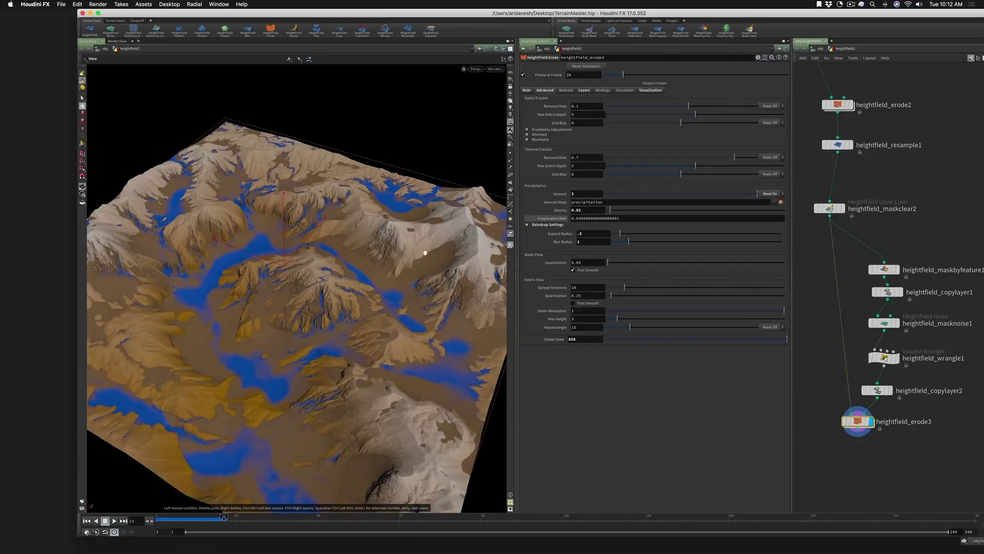
{"action": "key", "text": "Tab"}
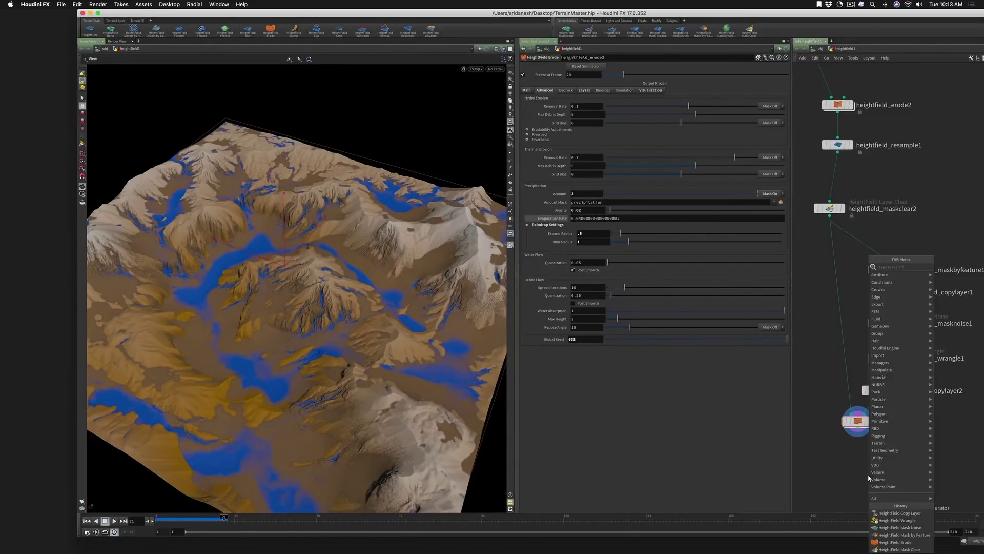
{"action": "type", "text": "hfterr"}
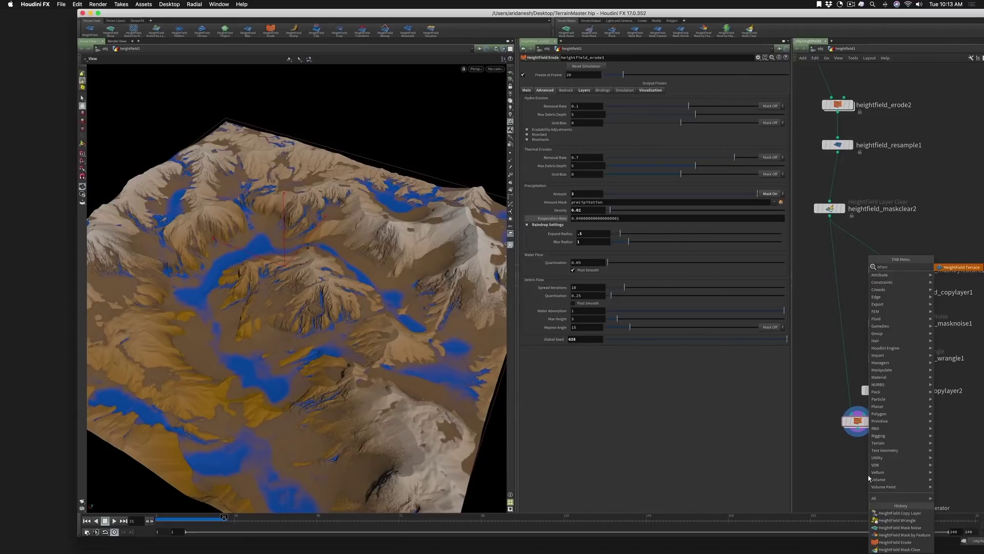
{"action": "key", "text": "Return"}
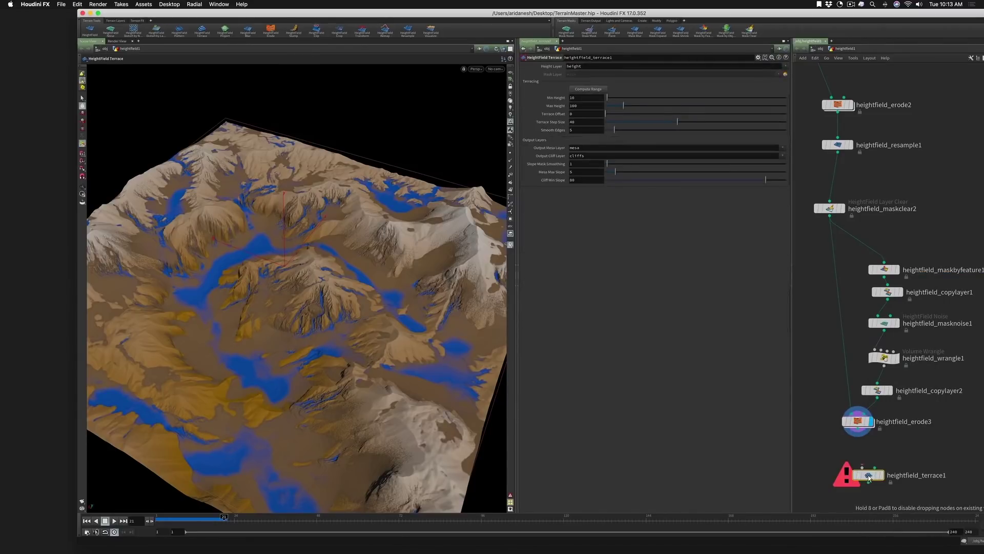
{"action": "left_click", "coordinate": [864, 459]}
{"action": "left_click_drag", "start_coordinate": [857, 452], "coordinate": [857, 432]}
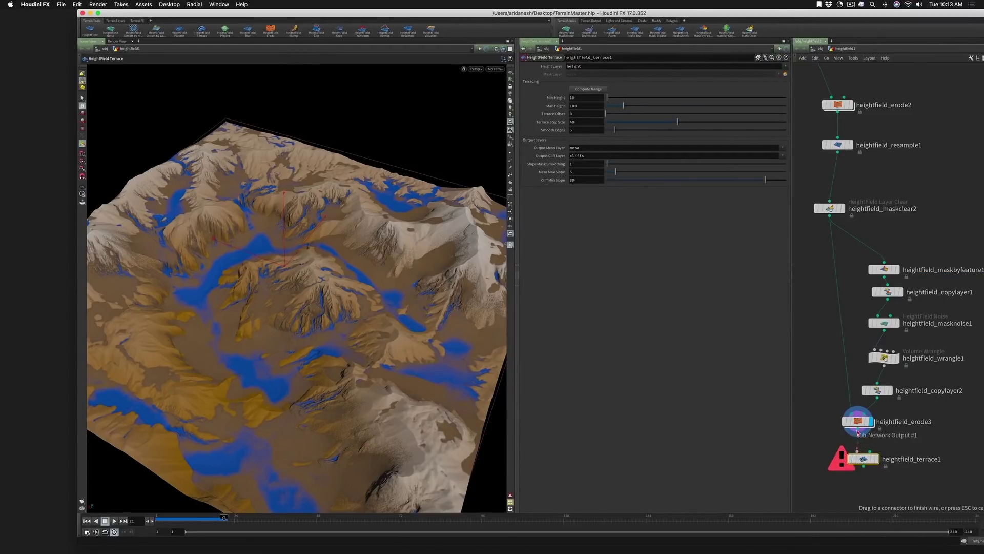
{"action": "left_click", "coordinate": [874, 458]}
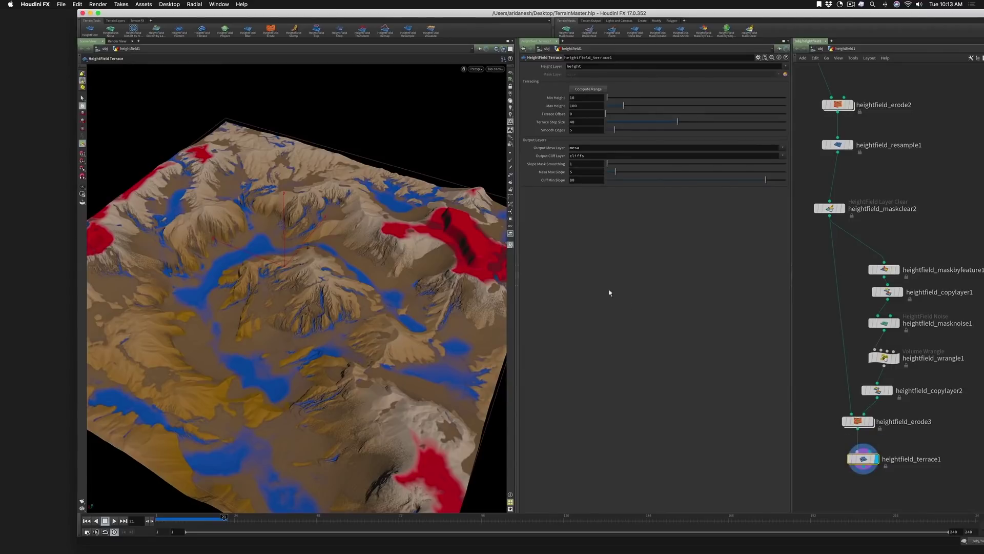
Step: Compute the terracing height range of the terrace node from the terrain
{"action": "left_click_drag", "start_coordinate": [471, 336], "coordinate": [436, 328]}
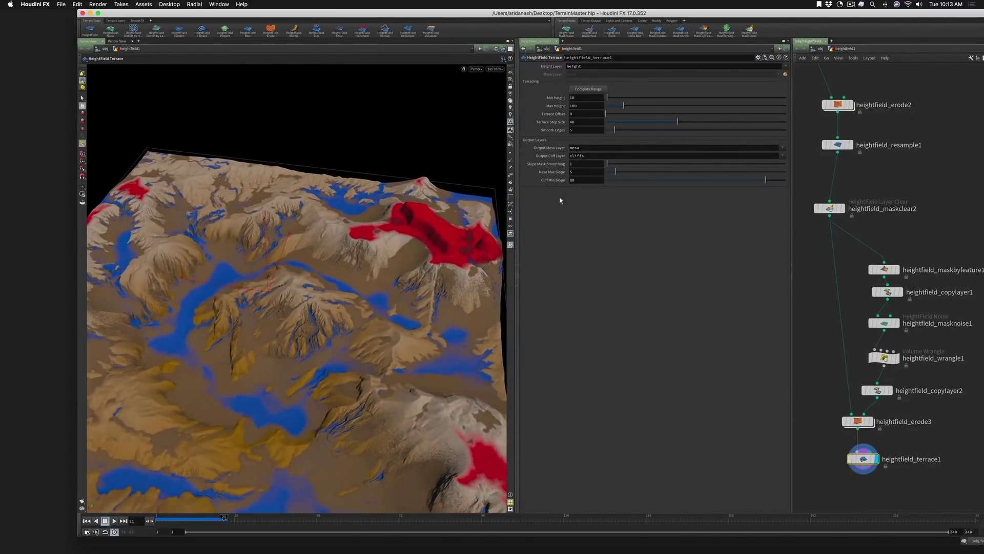
{"action": "left_click", "coordinate": [589, 89]}
{"action": "key", "text": "Escape"}
{"action": "left_click_drag", "start_coordinate": [451, 155], "coordinate": [334, 271]}
{"action": "right_click_drag", "start_coordinate": [334, 270], "coordinate": [341, 266]}
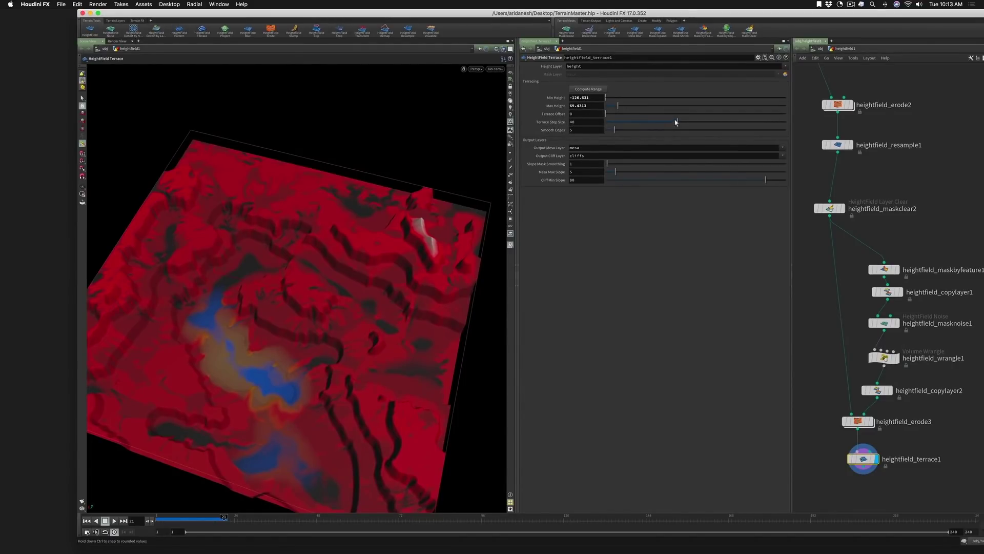
Step: Lower the Terrace Step Size to about 7.5 and Smooth Edges to 1.5
{"action": "left_click_drag", "start_coordinate": [675, 121], "coordinate": [620, 122]}
{"action": "left_click_drag", "start_coordinate": [355, 250], "coordinate": [341, 248]}
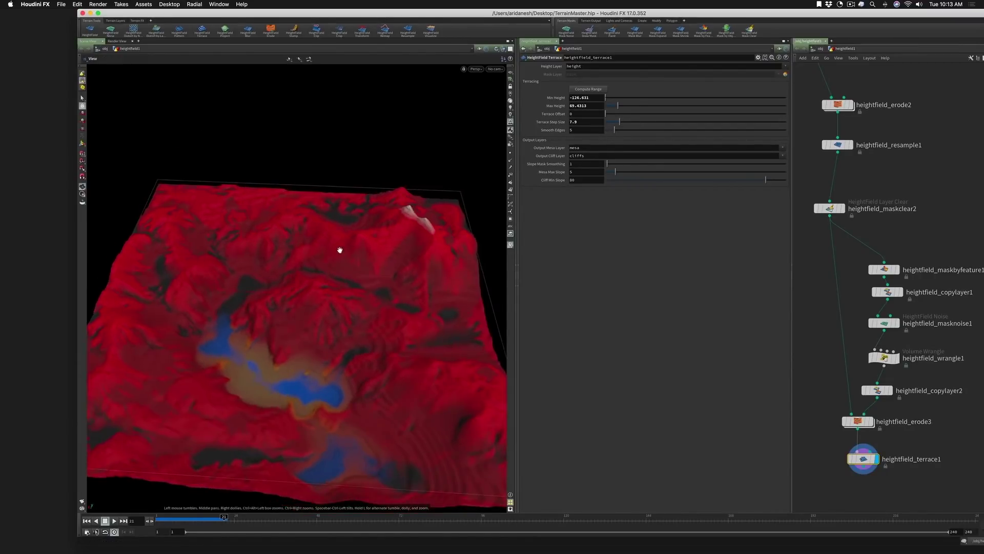
{"action": "right_click_drag", "start_coordinate": [341, 248], "coordinate": [549, 204]}
{"action": "left_click_drag", "start_coordinate": [389, 256], "coordinate": [360, 244]}
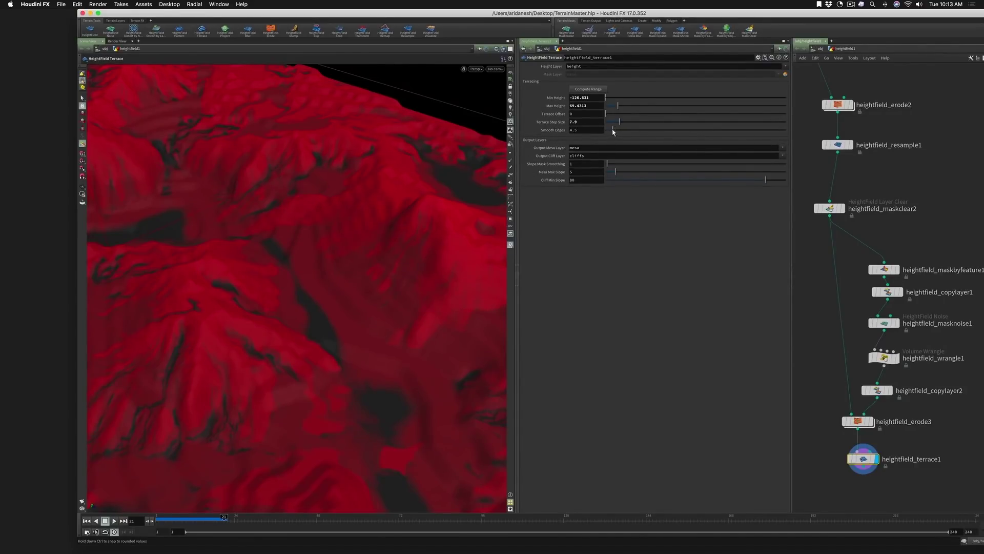
{"action": "left_click_drag", "start_coordinate": [614, 132], "coordinate": [610, 132]}
{"action": "key", "text": "Escape"}
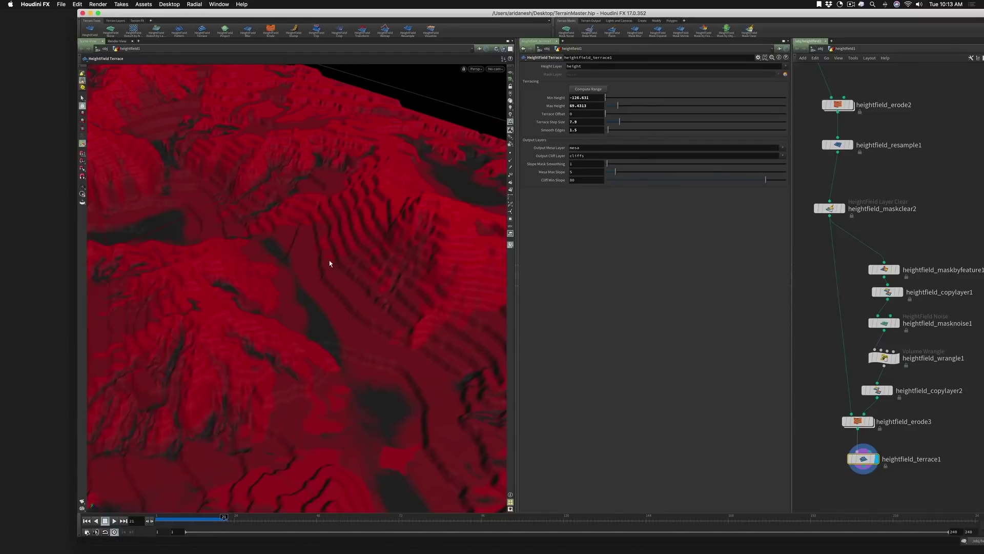
{"action": "left_click_drag", "start_coordinate": [329, 260], "coordinate": [260, 295]}
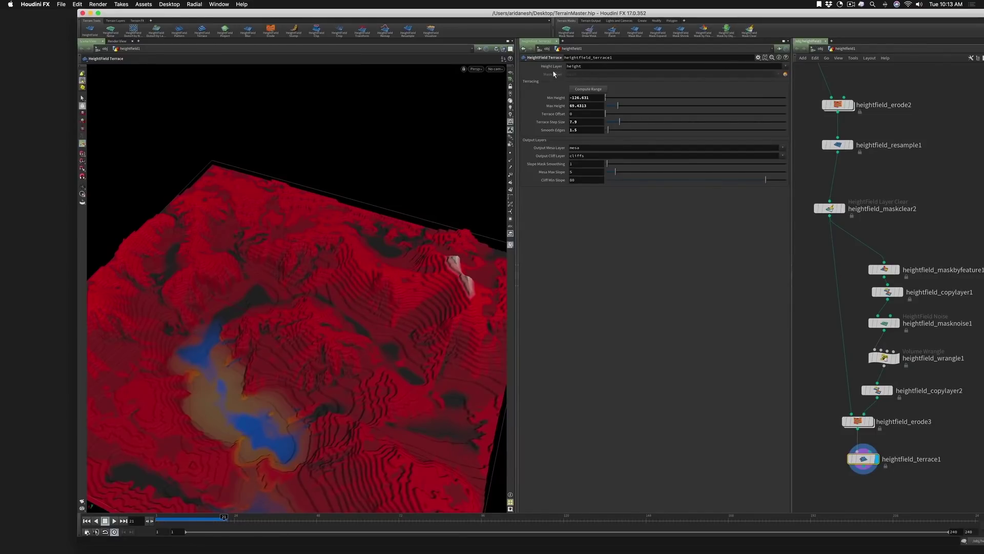
Step: Add a paint mask node to the terrace's mask input and paint two mountain slopes with a brush radius of about 58
{"action": "left_click", "coordinate": [786, 75]}
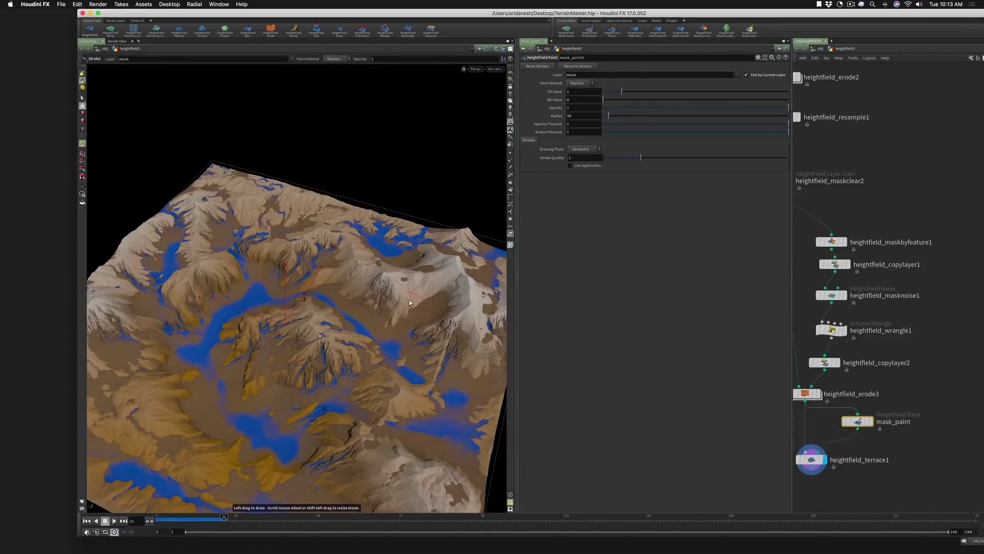
{"action": "left_click", "coordinate": [811, 460]}
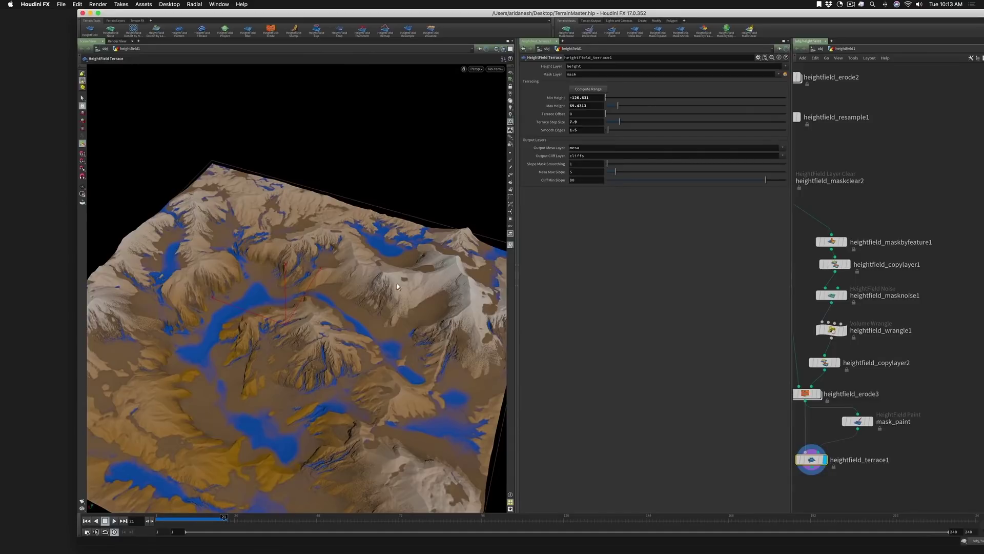
{"action": "left_click", "coordinate": [857, 422]}
{"action": "scroll", "coordinate": [364, 276], "scroll_direction": "up", "scroll_amount": 5}
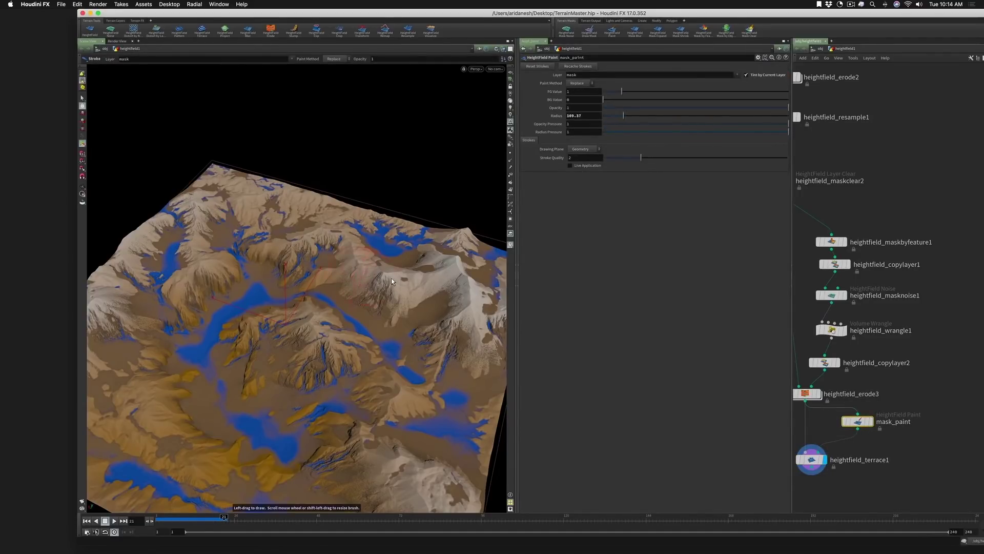
{"action": "mouse_move", "coordinate": [352, 282]}
{"action": "left_mouse_down"}
{"action": "mouse_move", "coordinate": [413, 319]}
{"action": "mouse_move", "coordinate": [440, 296]}
{"action": "mouse_move", "coordinate": [407, 328]}
{"action": "mouse_move", "coordinate": [428, 356]}
{"action": "left_mouse_up"}
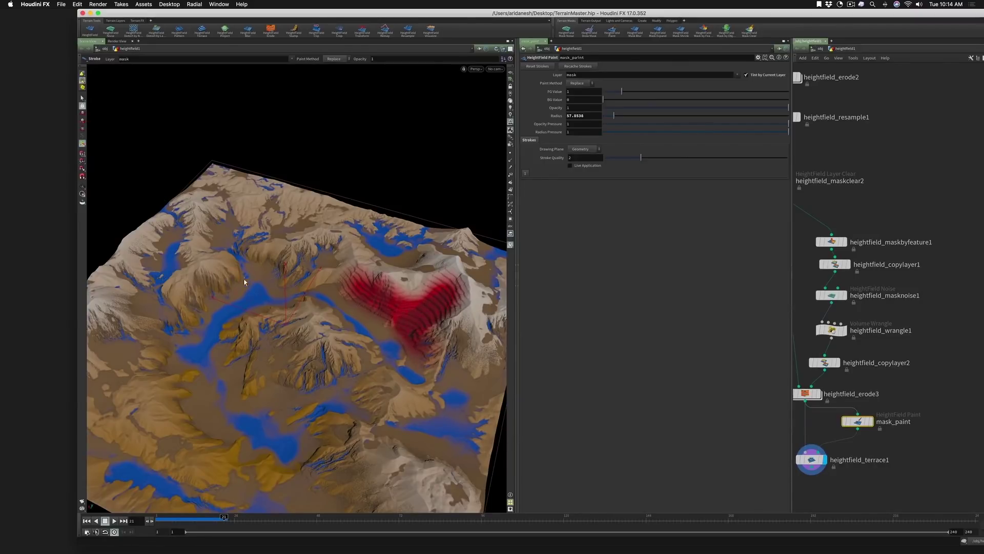
{"action": "mouse_move", "coordinate": [233, 277]}
{"action": "left_mouse_down"}
{"action": "mouse_move", "coordinate": [213, 288]}
{"action": "mouse_move", "coordinate": [195, 324]}
{"action": "left_mouse_up"}
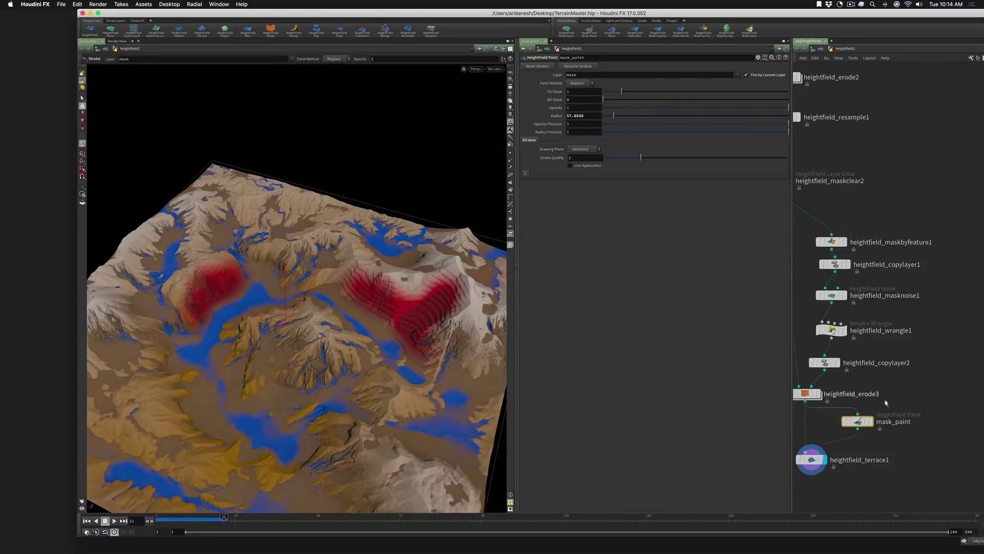
Step: Add a HeightField Distort by Noise node below heightfield_terrace1
{"action": "key", "text": "space"}
{"action": "left_click_drag", "start_coordinate": [906, 387], "coordinate": [918, 288]}
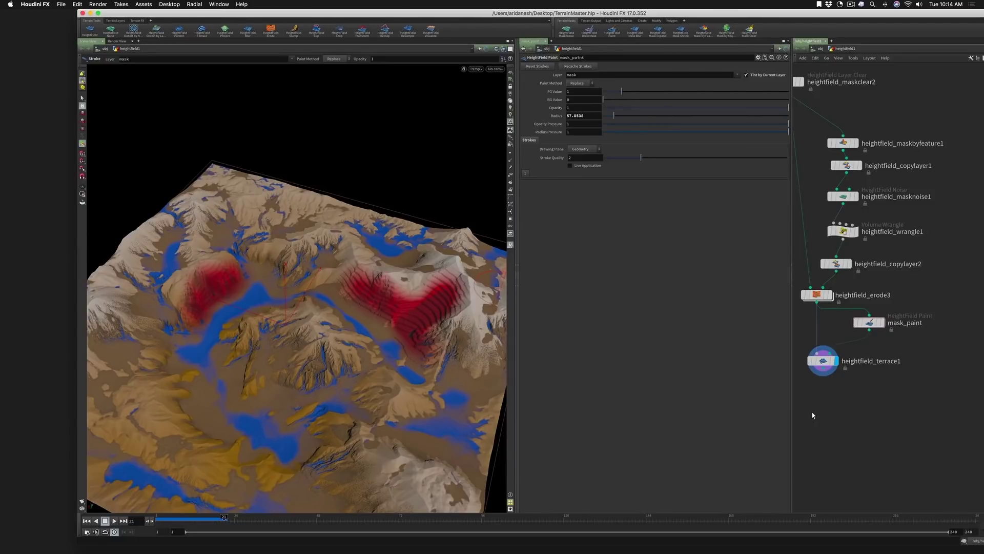
{"action": "key", "text": "space"}
{"action": "right_click_drag", "start_coordinate": [420, 306], "coordinate": [487, 279]}
{"action": "mouse_move", "coordinate": [383, 312]}
{"action": "left_mouse_down"}
{"action": "mouse_move", "coordinate": [392, 293]}
{"action": "mouse_move", "coordinate": [373, 281]}
{"action": "mouse_move", "coordinate": [494, 275]}
{"action": "mouse_move", "coordinate": [413, 330]}
{"action": "mouse_move", "coordinate": [488, 337]}
{"action": "left_mouse_up"}
{"action": "key", "text": "Tab"}
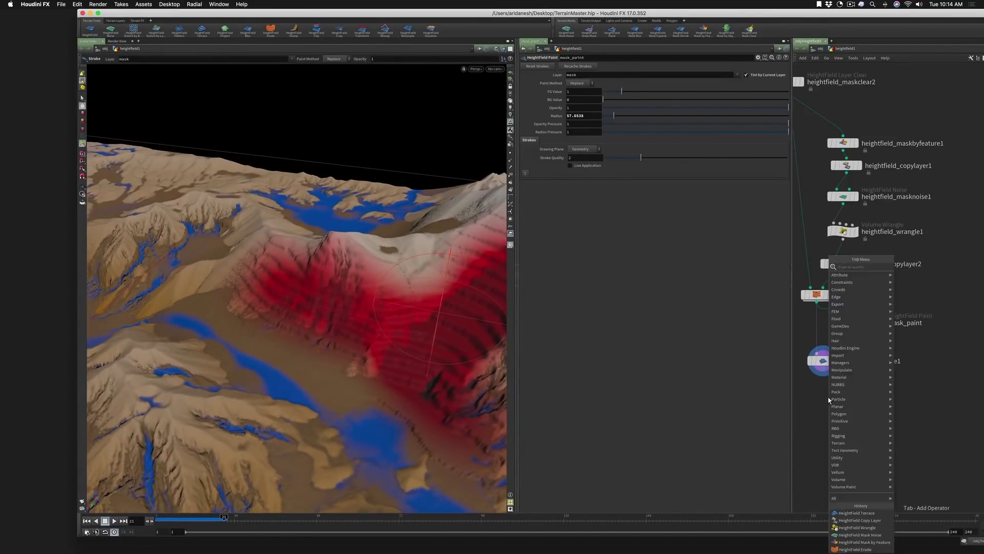
{"action": "type", "text": "hf di"}
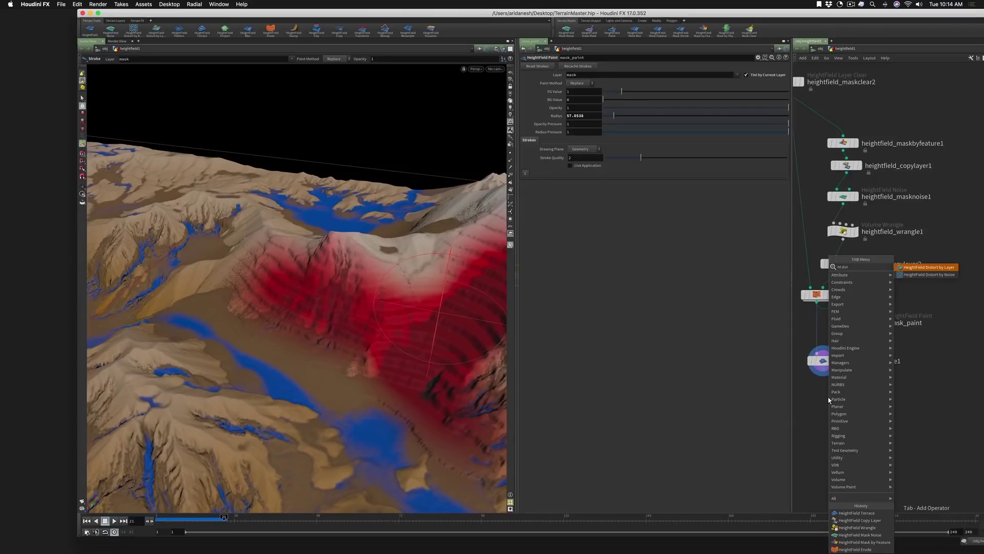
{"action": "type", "text": "st"}
{"action": "key", "text": "Down"}
{"action": "key", "text": "Return"}
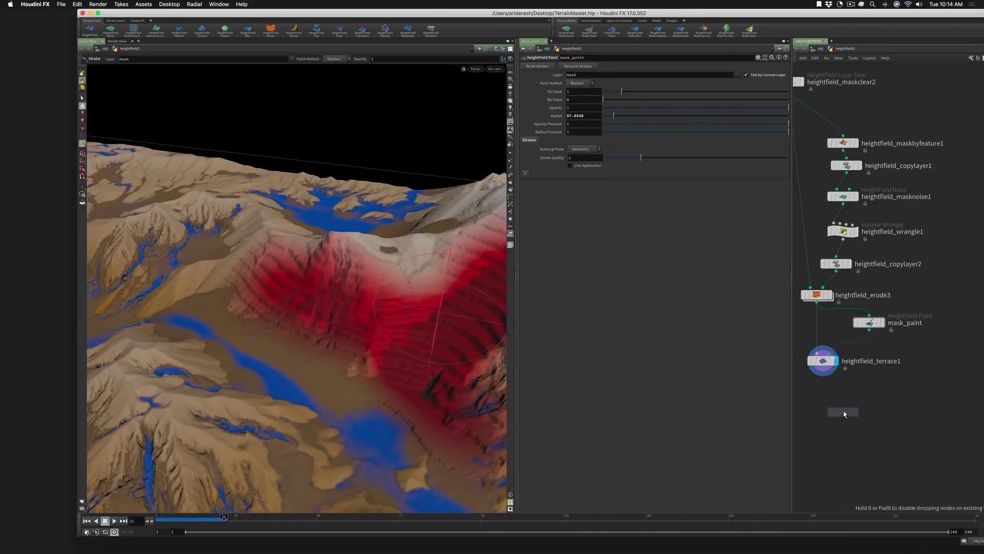
{"action": "left_click", "coordinate": [832, 405]}
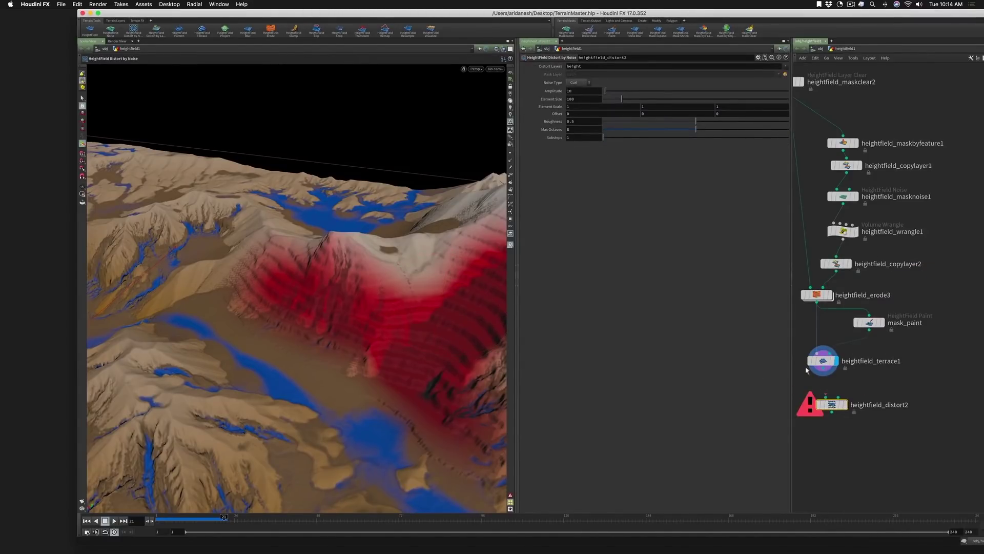
Step: Wire heightfield_terrace1 into both the main and mask inputs of the distort node and display the distort node
{"action": "left_click_drag", "start_coordinate": [823, 375], "coordinate": [832, 400]}
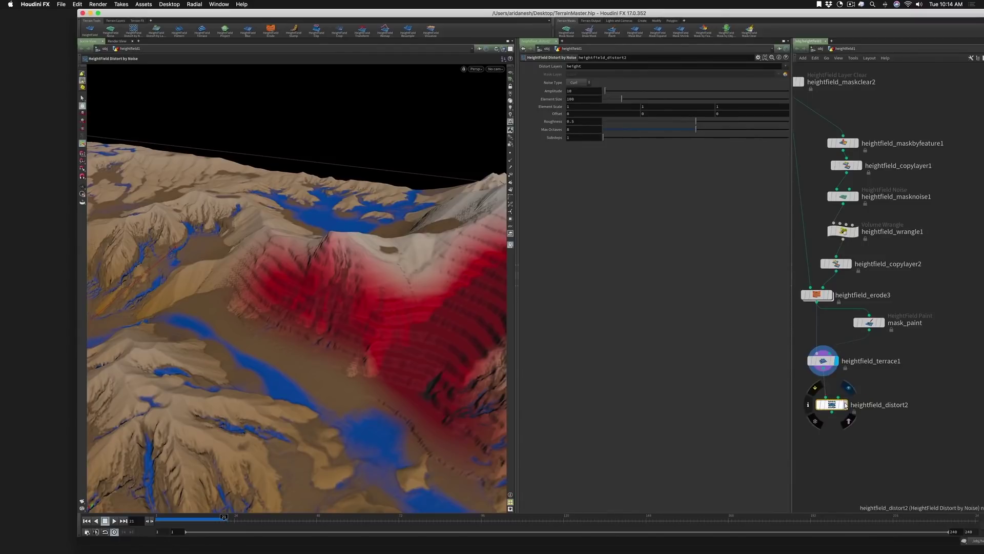
{"action": "left_click", "coordinate": [846, 405]}
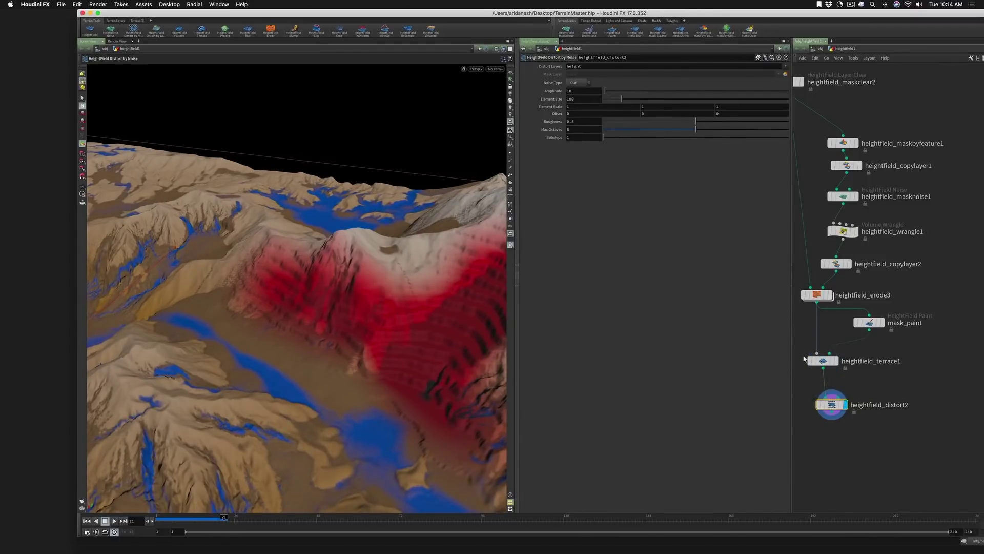
{"action": "left_click_drag", "start_coordinate": [823, 366], "coordinate": [833, 405]}
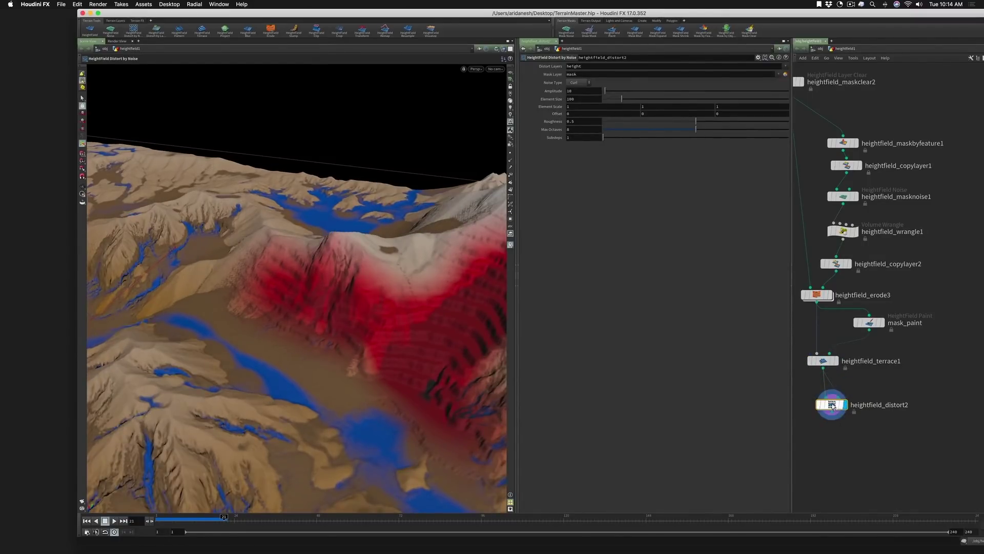
Step: Set the noise distortion's Amplitude to 23 and Element Size to 79
{"action": "left_click_drag", "start_coordinate": [319, 264], "coordinate": [336, 278], "text": "alt"}
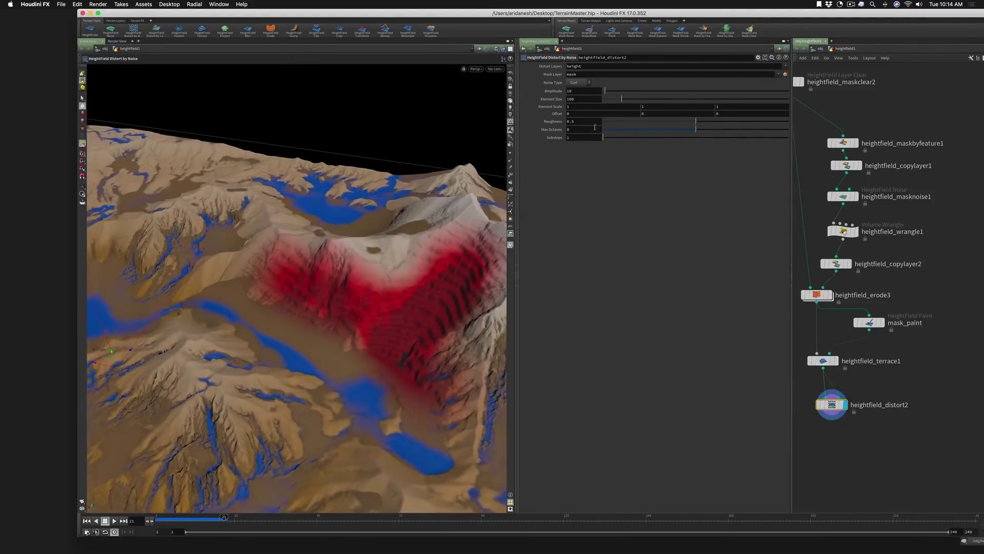
{"action": "left_click_drag", "start_coordinate": [606, 91], "coordinate": [618, 102]}
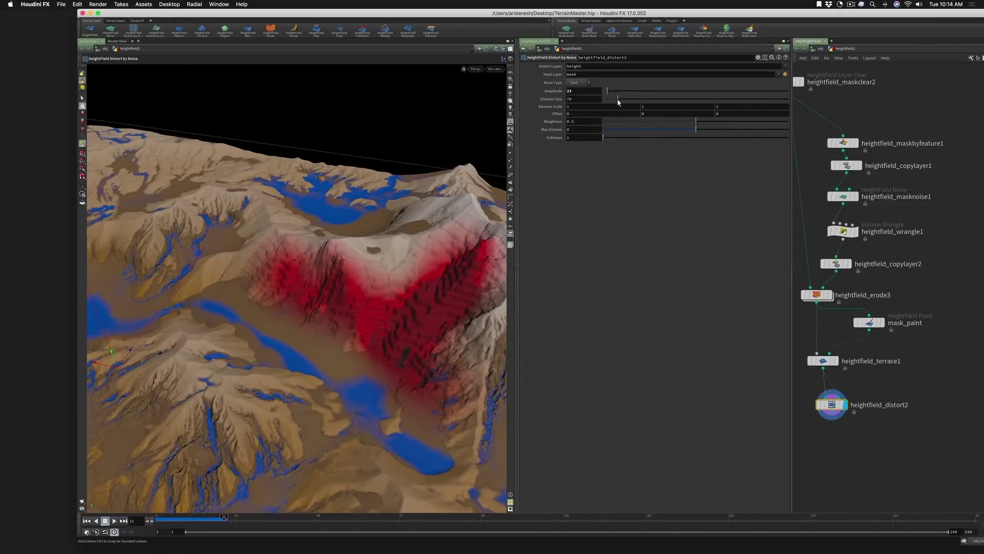
{"action": "left_click_drag", "start_coordinate": [359, 246], "coordinate": [442, 275]}
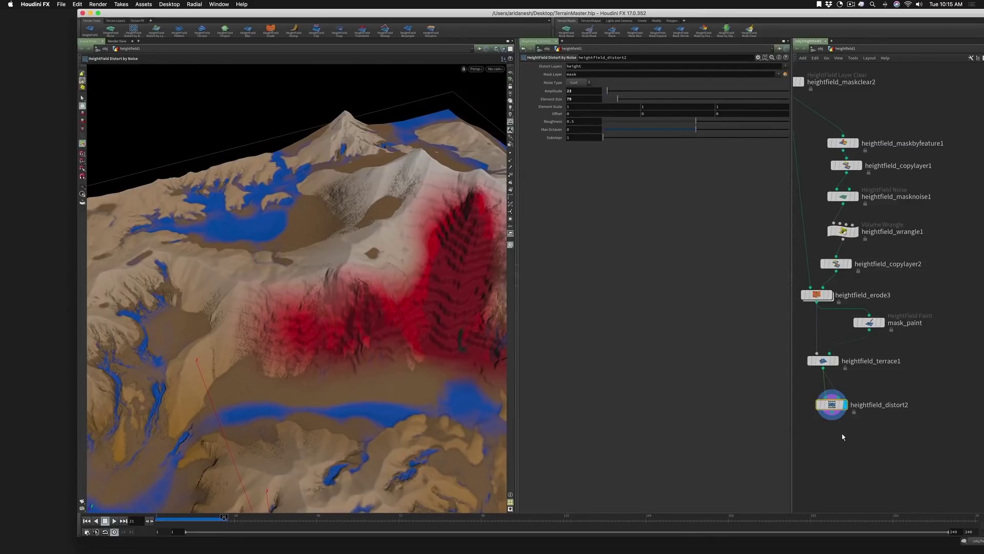
Step: Add a HeightField Noise node below heightfield_distort2, wire the distort node into its main and mask inputs, and display it
{"action": "key", "text": "Tab"}
{"action": "type", "text": "hf"}
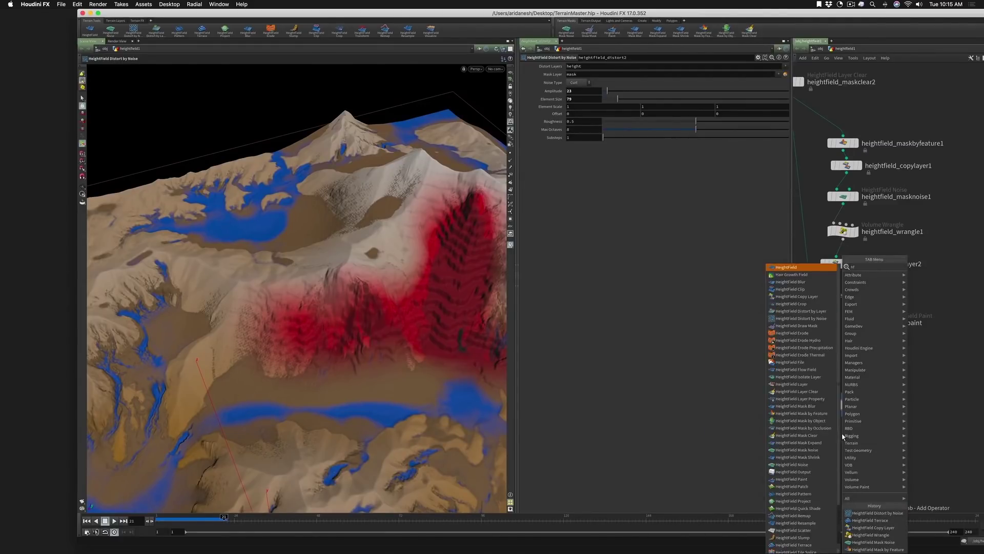
{"action": "type", "text": " noi"}
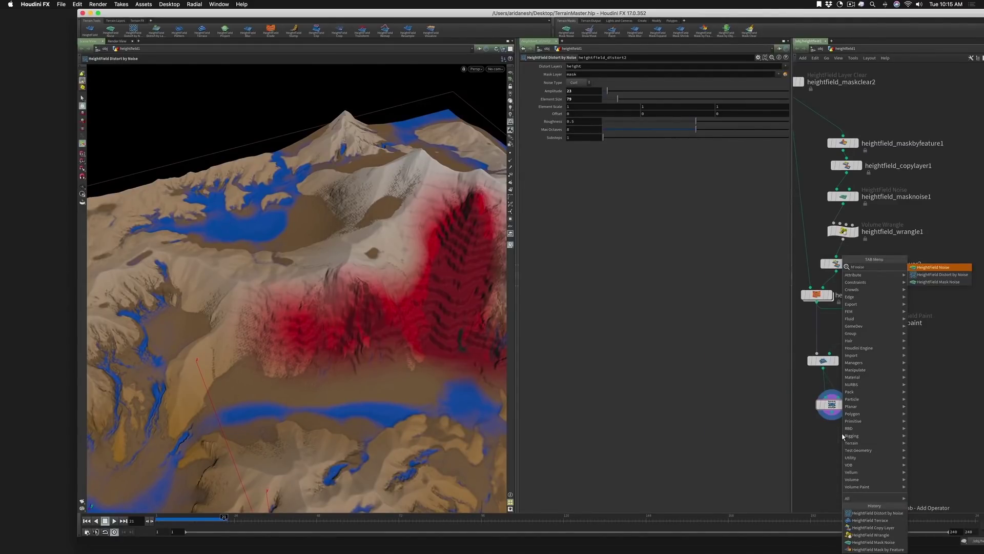
{"action": "type", "text": "se"}
{"action": "key", "text": "Return"}
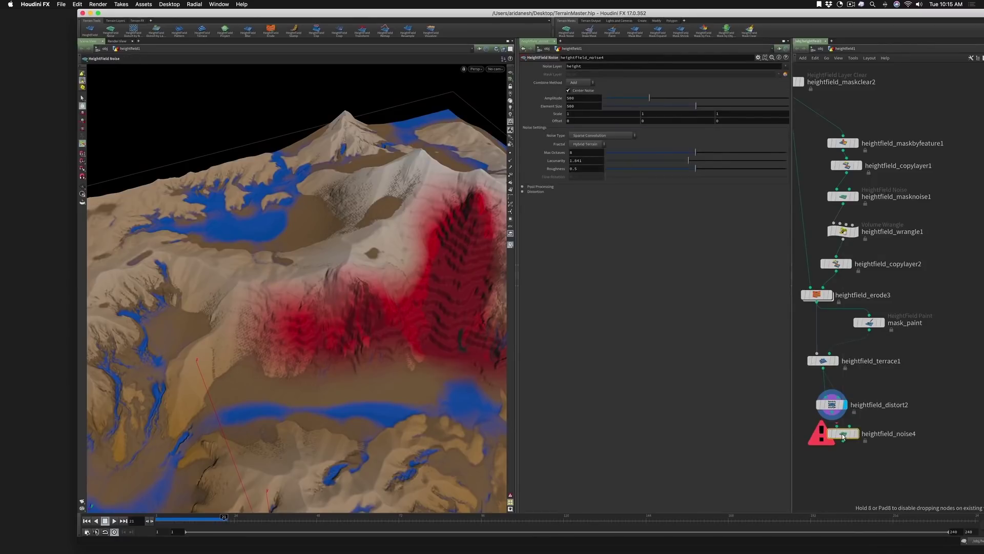
{"action": "left_click", "coordinate": [843, 446]}
{"action": "left_click_drag", "start_coordinate": [836, 437], "coordinate": [833, 413]}
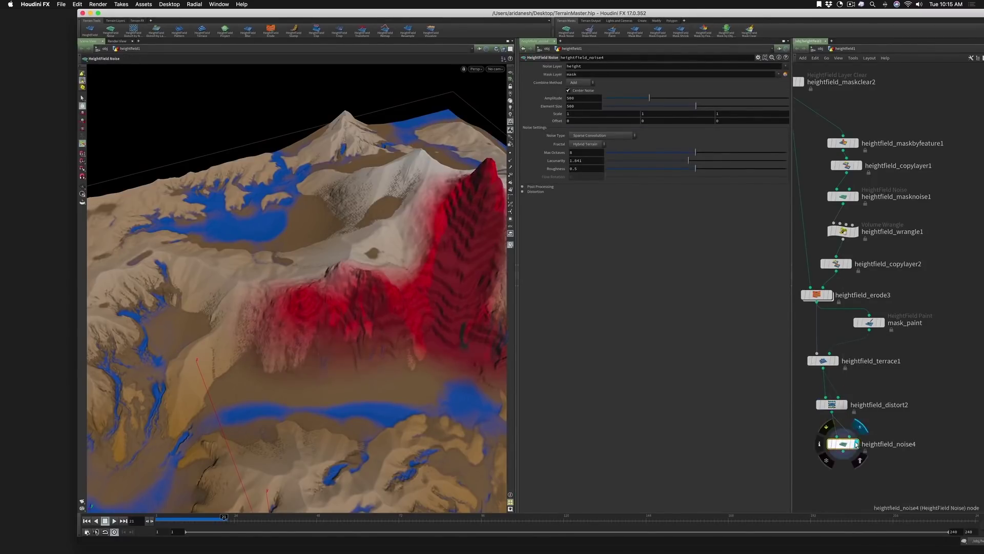
{"action": "left_click", "coordinate": [856, 444]}
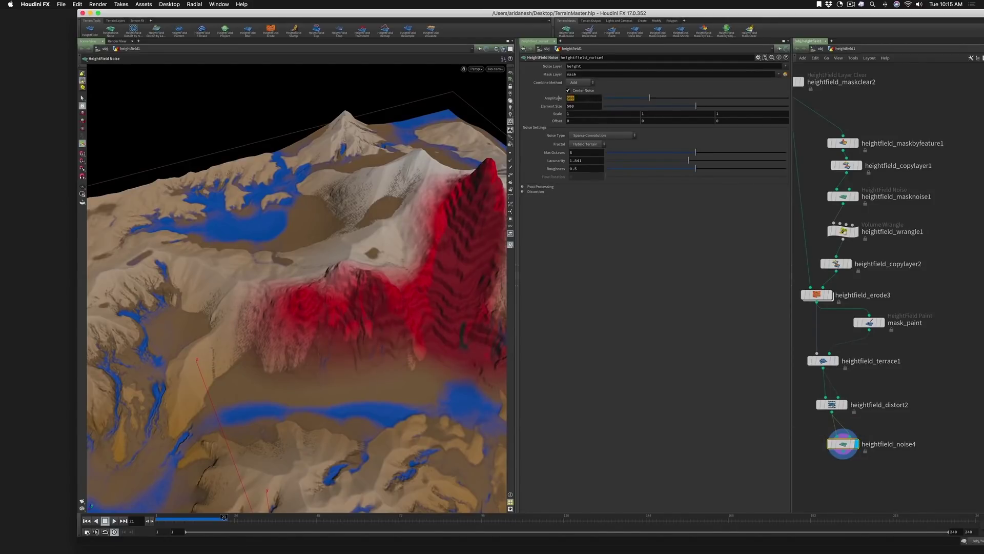
Step: Lower the masked noise's Amplitude to a value under 10 and set its Element Size to 20
{"action": "key", "text": "Return"}
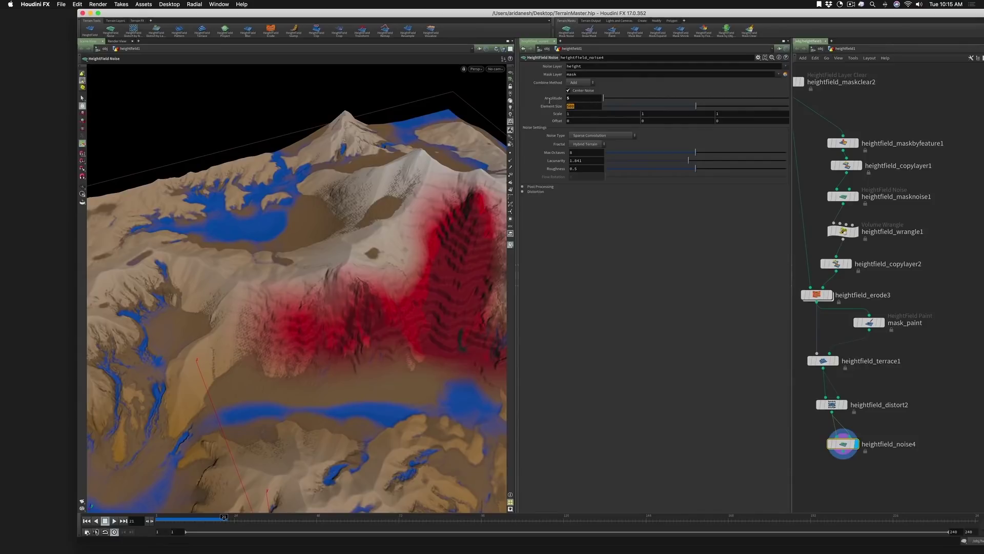
{"action": "type", "text": "20"}
{"action": "key", "text": "Return"}
{"action": "left_click_drag", "start_coordinate": [607, 108], "coordinate": [605, 108]}
{"action": "key", "text": "Escape"}
{"action": "mouse_move", "coordinate": [395, 266]}
{"action": "left_mouse_down"}
{"action": "mouse_move", "coordinate": [376, 227]}
{"action": "mouse_move", "coordinate": [388, 225]}
{"action": "mouse_move", "coordinate": [343, 268]}
{"action": "mouse_move", "coordinate": [361, 280]}
{"action": "mouse_move", "coordinate": [401, 282]}
{"action": "left_mouse_up"}
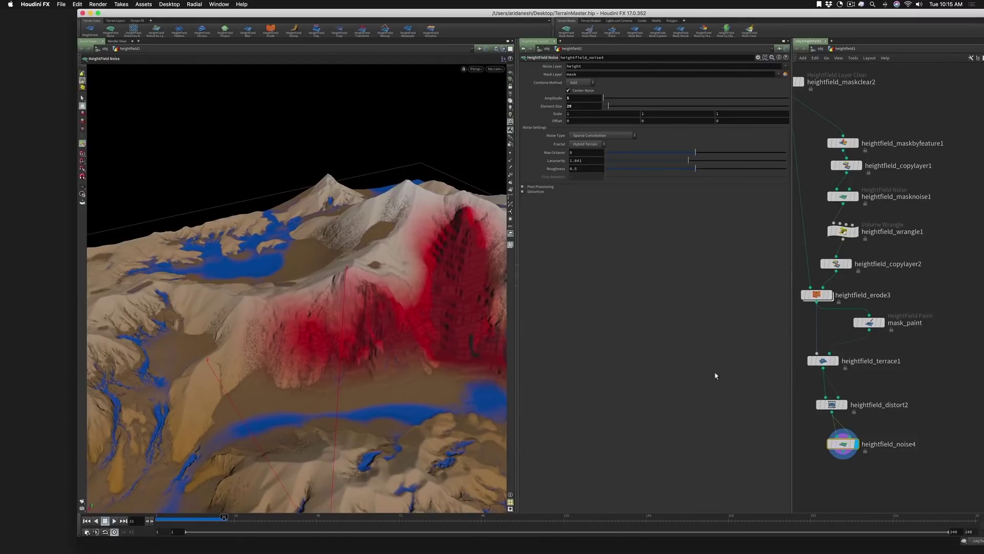
Step: Add a HeightField Slump node below heightfield_noise4
{"action": "scroll", "coordinate": [845, 410], "scroll_direction": "down", "scroll_amount": 5}
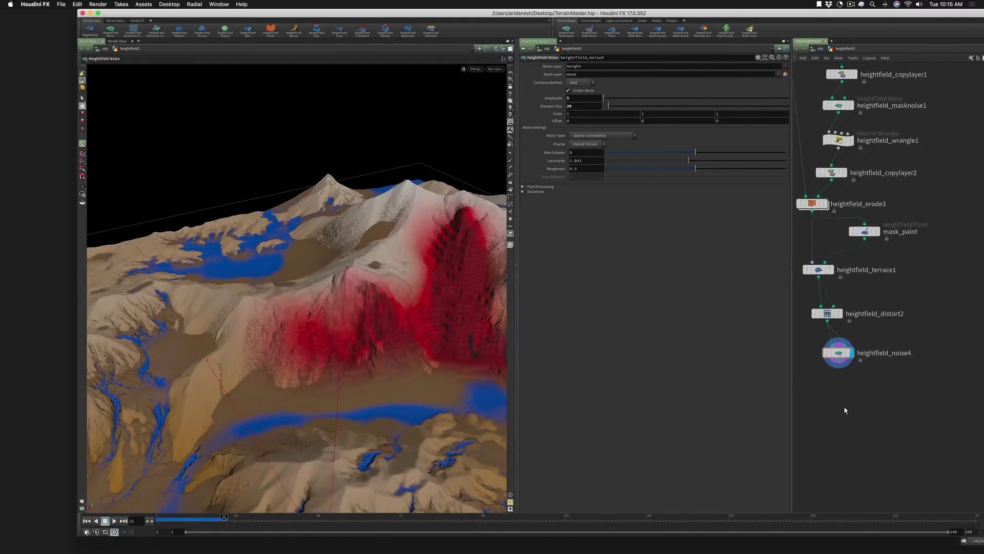
{"action": "key", "text": "Tab"}
{"action": "type", "text": "hf slu"}
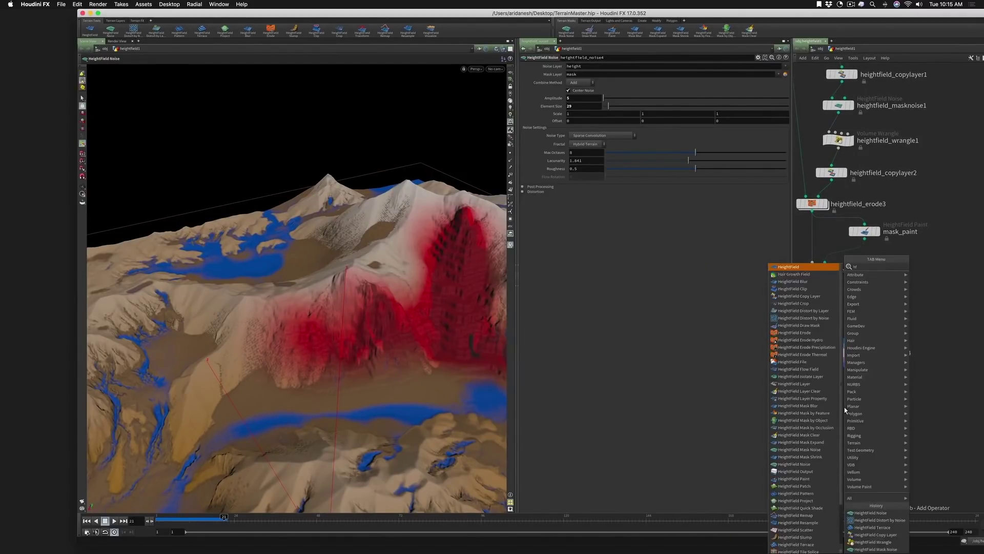
{"action": "key", "text": "Return"}
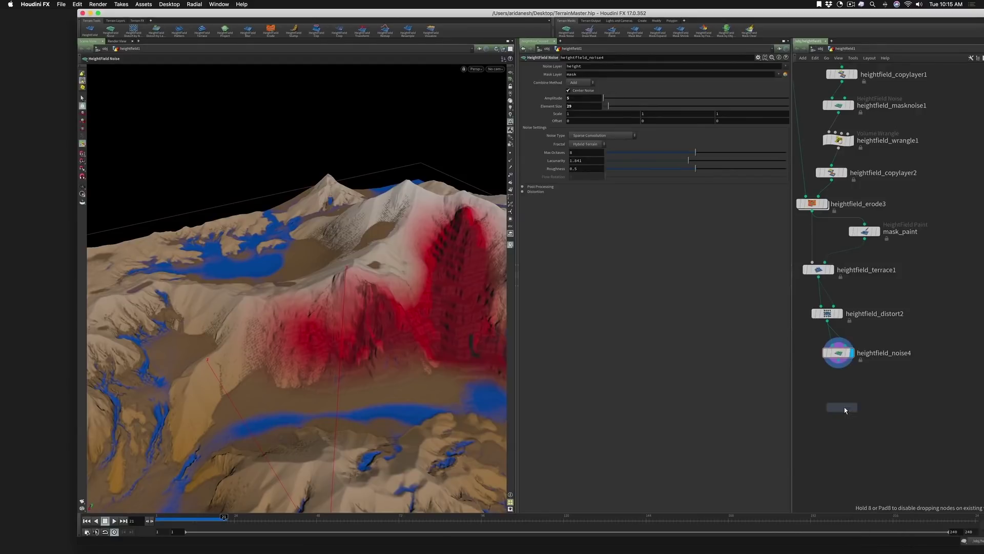
{"action": "left_click", "coordinate": [845, 407]}
{"action": "left_click_drag", "start_coordinate": [845, 408], "coordinate": [841, 413]}
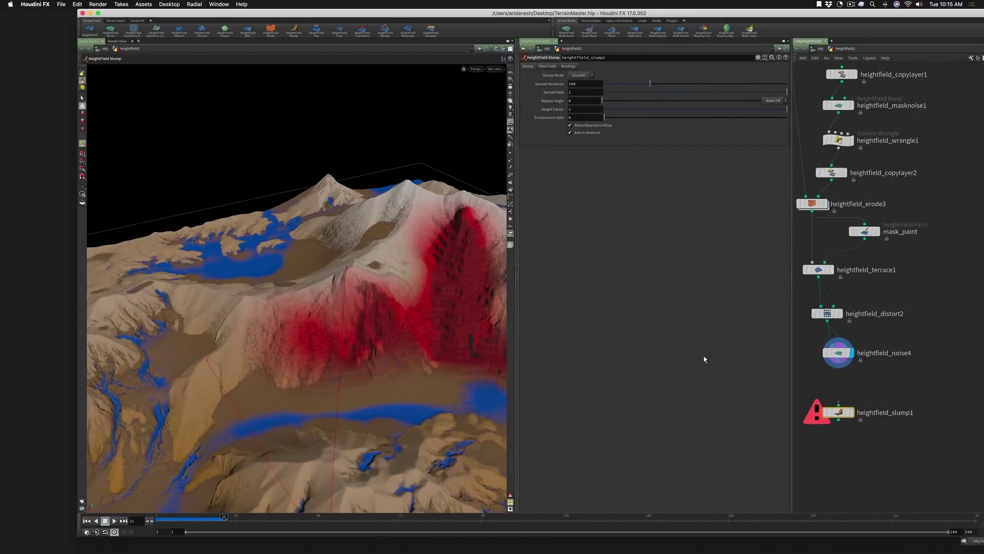
Step: Wire heightfield_noise4 into the first input of heightfield_slump1 and display the slump result on the mountain slopes
{"action": "left_click_drag", "start_coordinate": [450, 301], "coordinate": [430, 295]}
{"action": "middle_click_drag", "start_coordinate": [431, 295], "coordinate": [394, 295]}
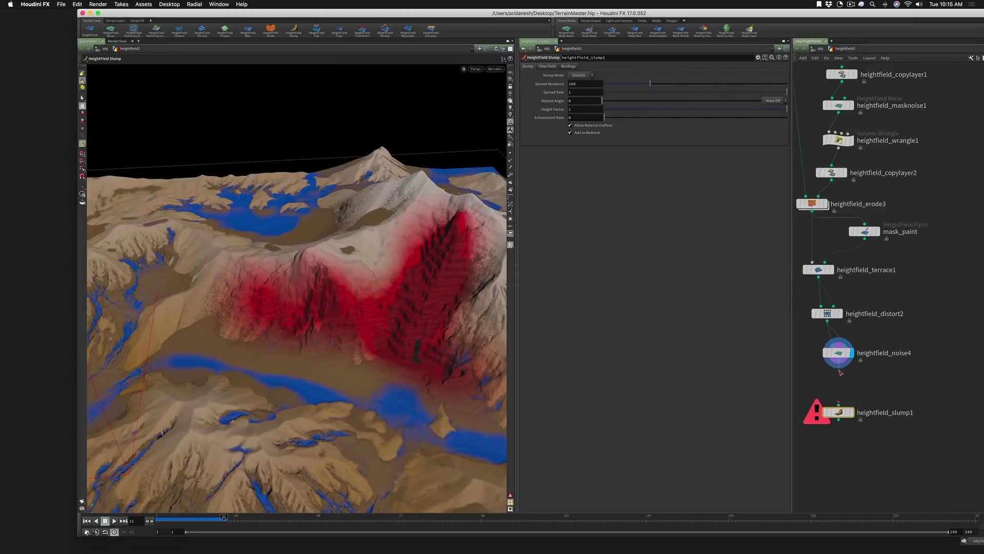
{"action": "left_click_drag", "start_coordinate": [839, 361], "coordinate": [839, 404]}
{"action": "left_click", "coordinate": [851, 412]}
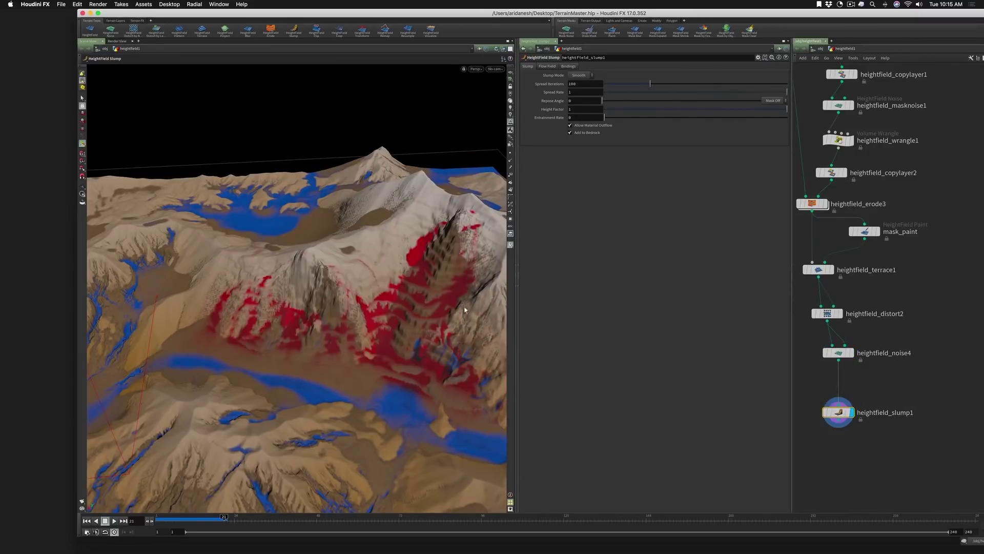
{"action": "left_click_drag", "start_coordinate": [437, 257], "coordinate": [415, 286]}
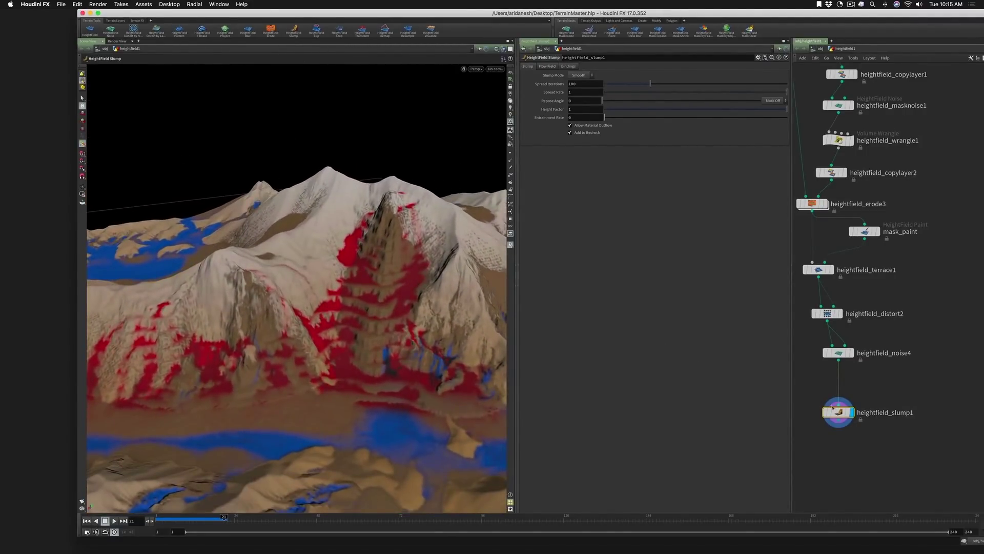
Step: Insert a HeightField Draw Mask node between heightfield_noise4 and heightfield_slump1, and draw a mask patch on the middle of the steep terraced slope
{"action": "left_click_drag", "start_coordinate": [832, 407], "coordinate": [833, 416]}
{"action": "key", "text": "Tab"}
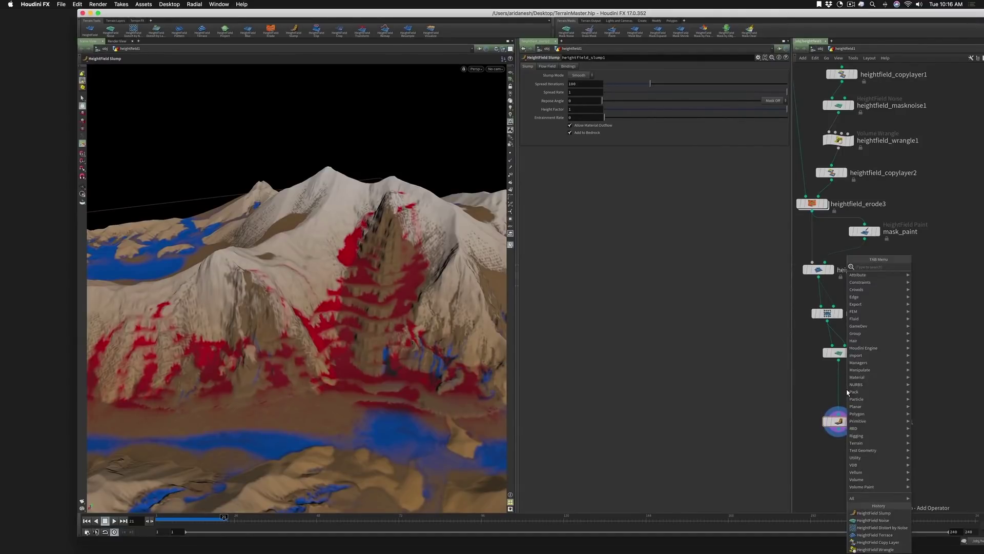
{"action": "type", "text": "hf mask"}
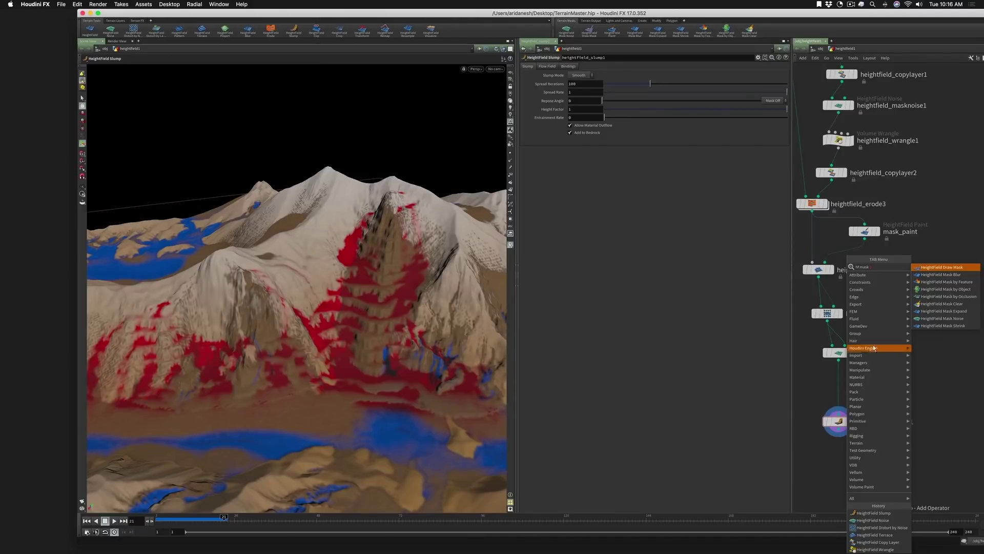
{"action": "left_click", "coordinate": [931, 267]}
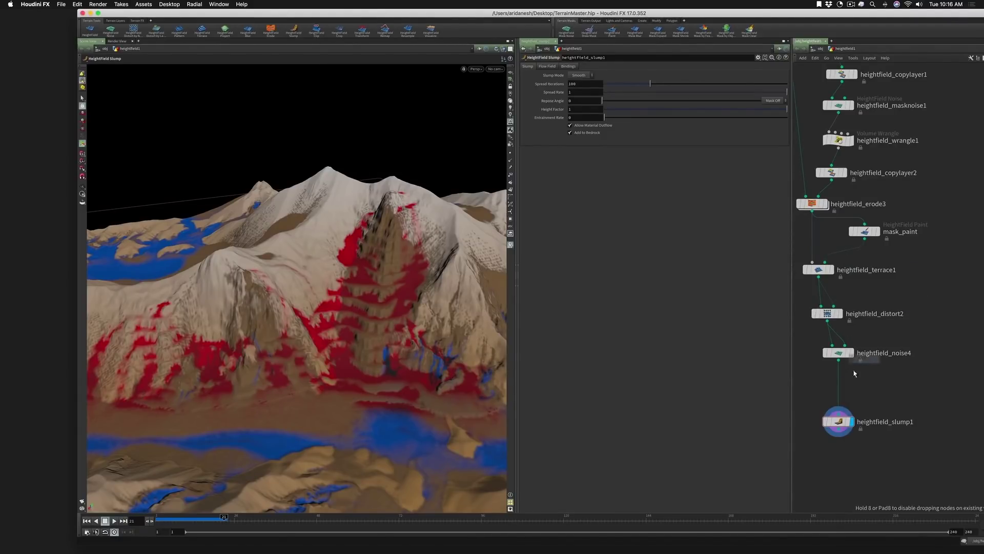
{"action": "left_click", "coordinate": [841, 384]}
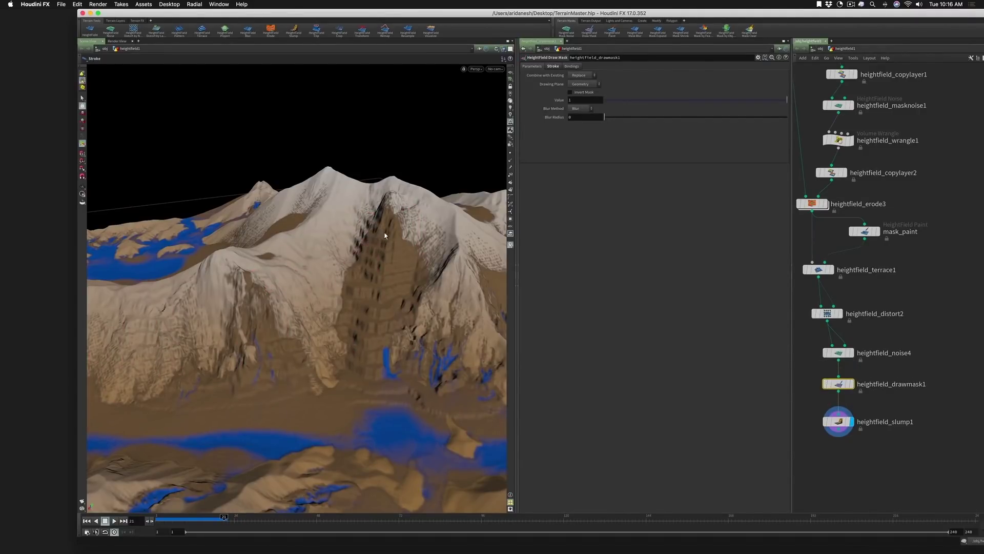
{"action": "mouse_move", "coordinate": [413, 299]}
{"action": "left_mouse_down"}
{"action": "mouse_move", "coordinate": [362, 318]}
{"action": "mouse_move", "coordinate": [347, 287]}
{"action": "mouse_move", "coordinate": [353, 262]}
{"action": "left_mouse_up"}
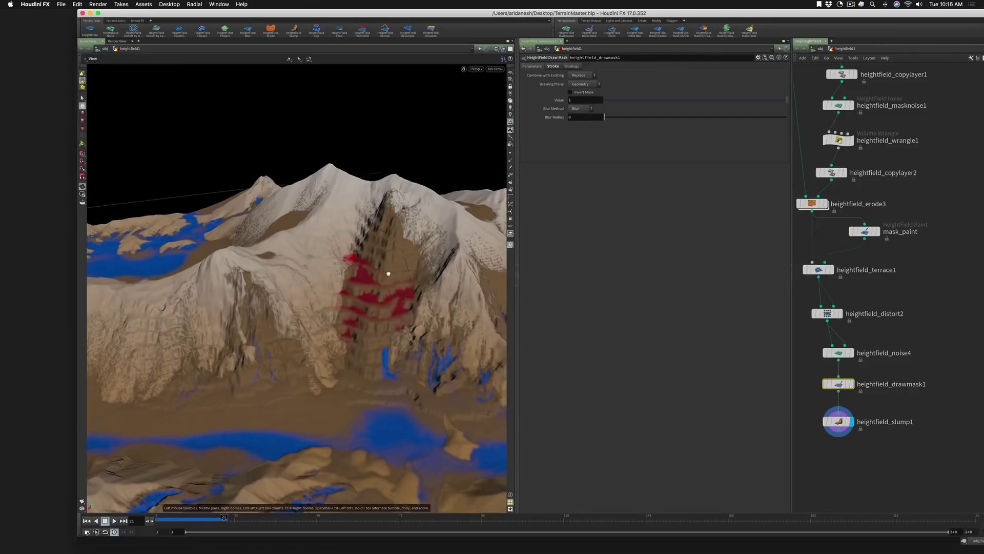
{"action": "left_click_drag", "start_coordinate": [384, 269], "coordinate": [398, 244], "text": "alt"}
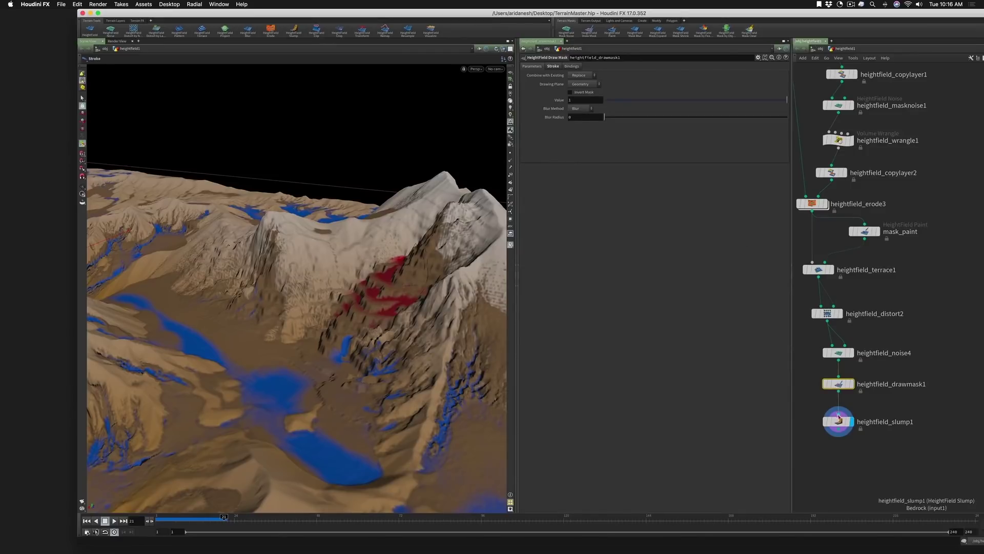
Step: Set the slump node's Spread Iterations to 97 and its Height Factor to about 0.41
{"action": "left_click", "coordinate": [842, 423]}
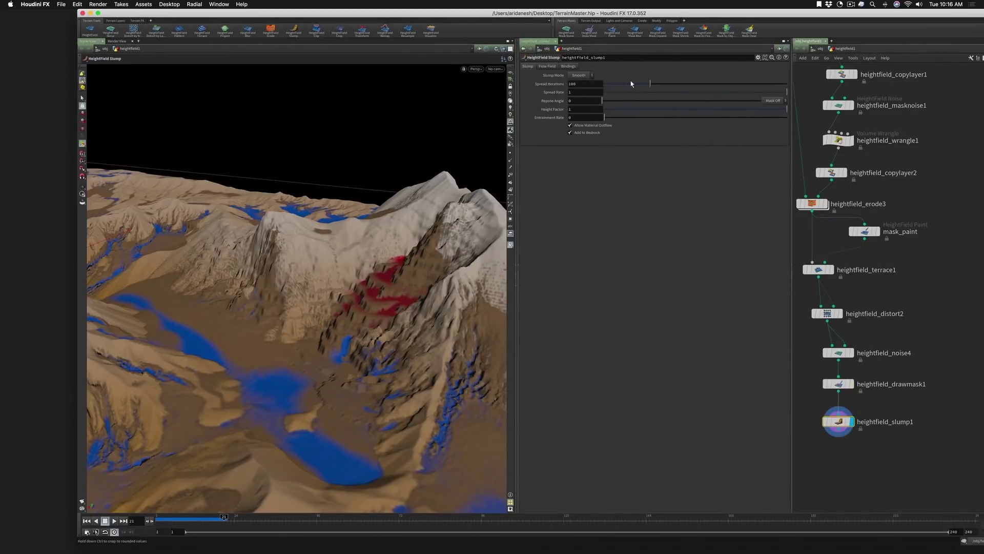
{"action": "left_click_drag", "start_coordinate": [674, 89], "coordinate": [650, 95]}
{"action": "left_click_drag", "start_coordinate": [383, 277], "coordinate": [490, 310], "text": "alt"}
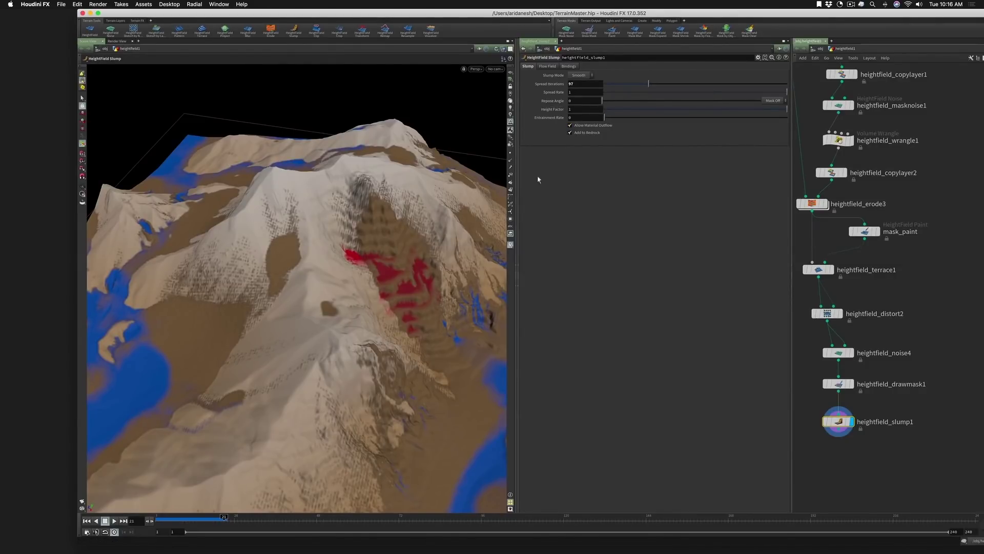
{"action": "left_click_drag", "start_coordinate": [712, 109], "coordinate": [681, 118]}
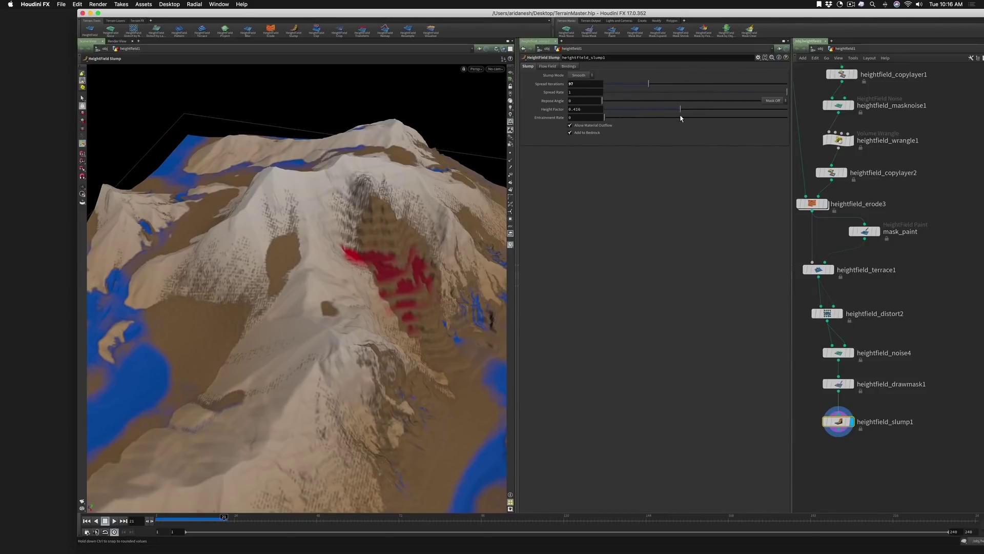
{"action": "left_click_drag", "start_coordinate": [365, 266], "coordinate": [273, 242], "text": "alt"}
{"action": "left_click_drag", "start_coordinate": [410, 227], "coordinate": [435, 232], "text": "alt"}
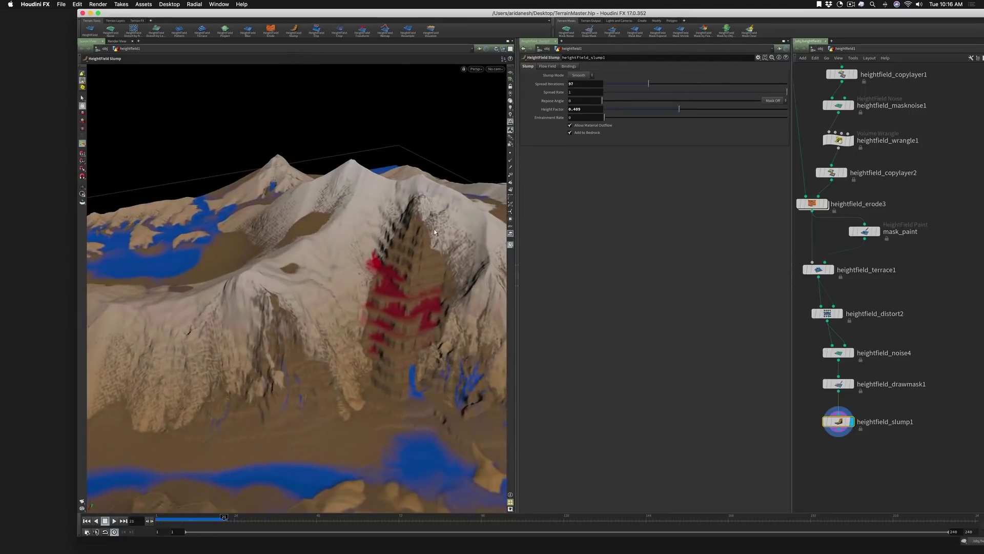
Step: Extend the drawn mask over the upper part of the terraced slope and onto the lower neighbouring slope
{"action": "left_click", "coordinate": [839, 384]}
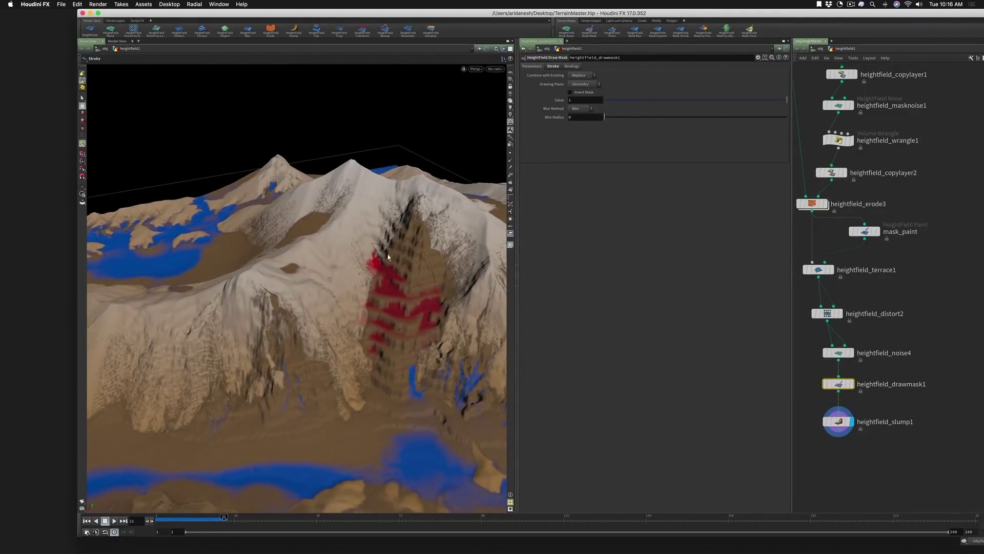
{"action": "mouse_move", "coordinate": [387, 254]}
{"action": "left_mouse_down"}
{"action": "mouse_move", "coordinate": [436, 279]}
{"action": "mouse_move", "coordinate": [443, 215]}
{"action": "mouse_move", "coordinate": [430, 207]}
{"action": "left_mouse_up"}
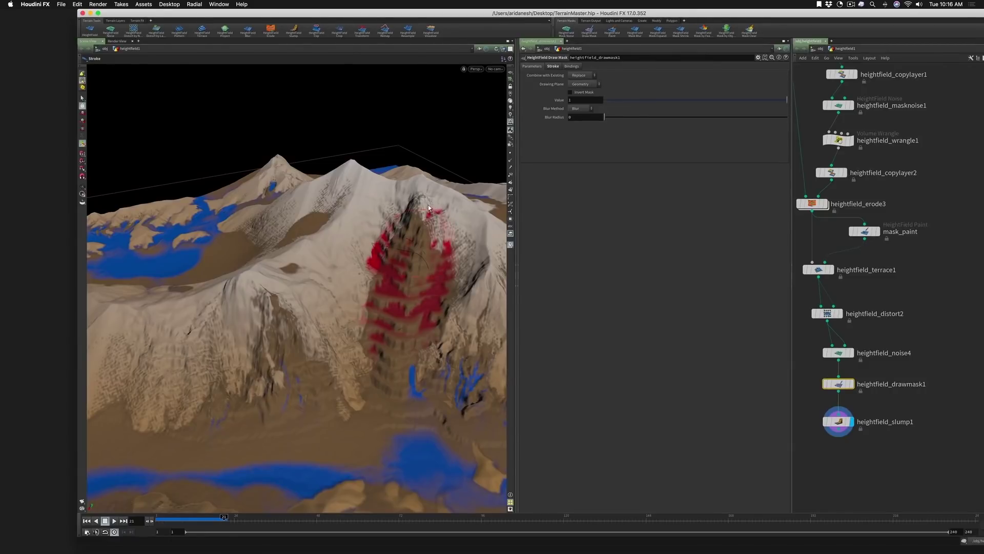
{"action": "mouse_move", "coordinate": [393, 333]}
{"action": "left_mouse_down", "text": "alt"}
{"action": "mouse_move", "coordinate": [374, 314]}
{"action": "mouse_move", "coordinate": [388, 319]}
{"action": "left_mouse_up", "text": "alt"}
{"action": "mouse_move", "coordinate": [246, 340]}
{"action": "left_mouse_down"}
{"action": "mouse_move", "coordinate": [241, 389]}
{"action": "mouse_move", "coordinate": [287, 410]}
{"action": "mouse_move", "coordinate": [328, 369]}
{"action": "mouse_move", "coordinate": [313, 343]}
{"action": "left_mouse_up"}
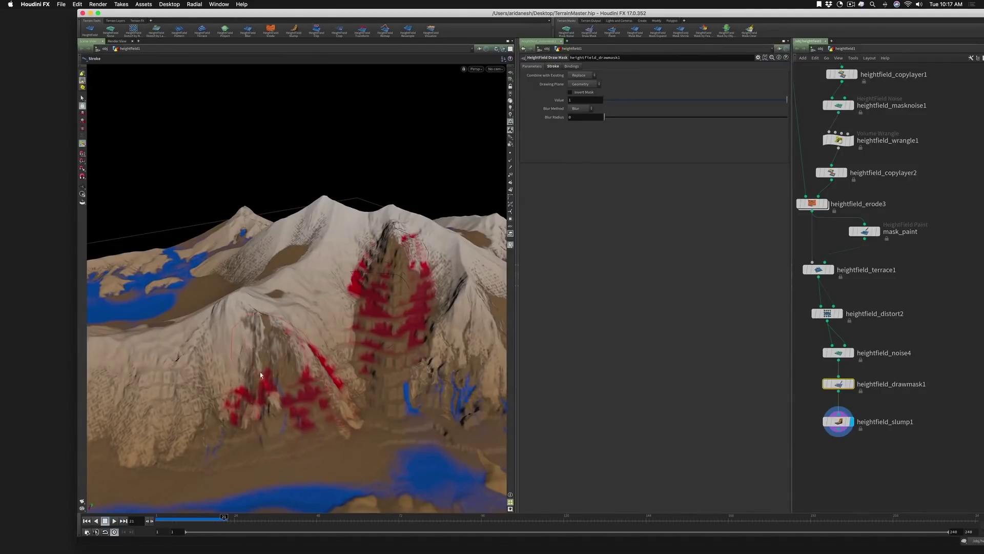
{"action": "left_click_drag", "start_coordinate": [388, 353], "coordinate": [455, 362], "text": "alt"}
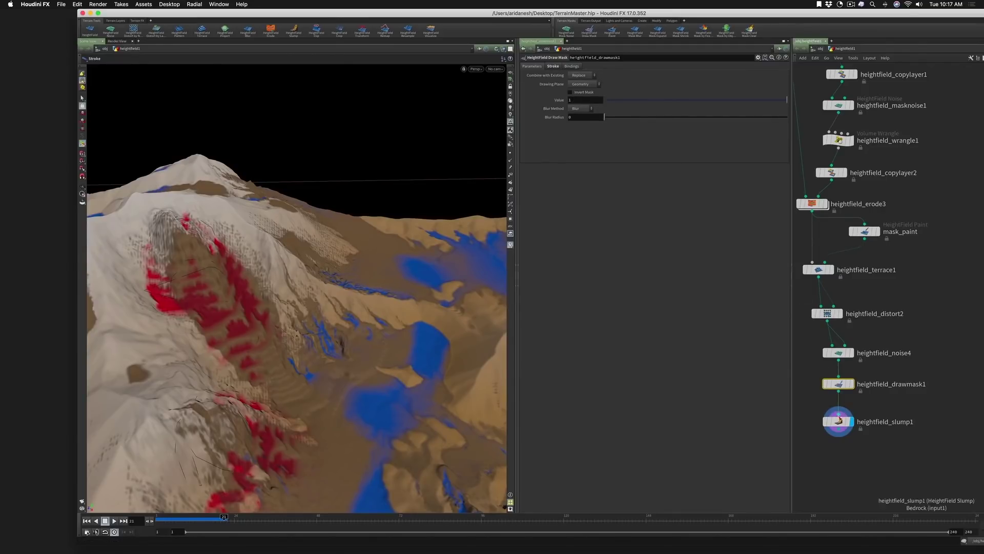
Step: Set the slump's Height Factor back to 1, and try Spread Iterations at 224 before returning it to 97
{"action": "left_click", "coordinate": [841, 417]}
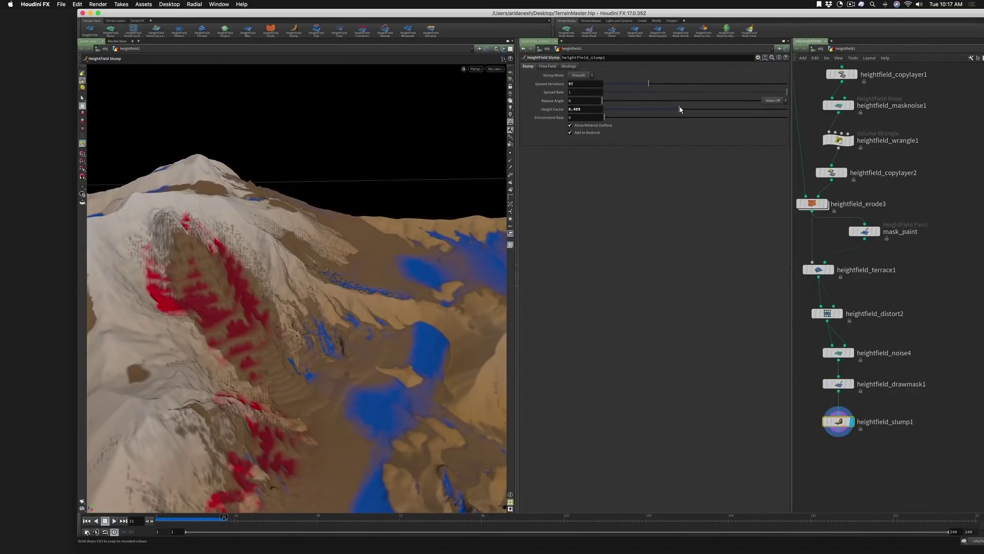
{"action": "left_click_drag", "start_coordinate": [680, 109], "coordinate": [796, 112]}
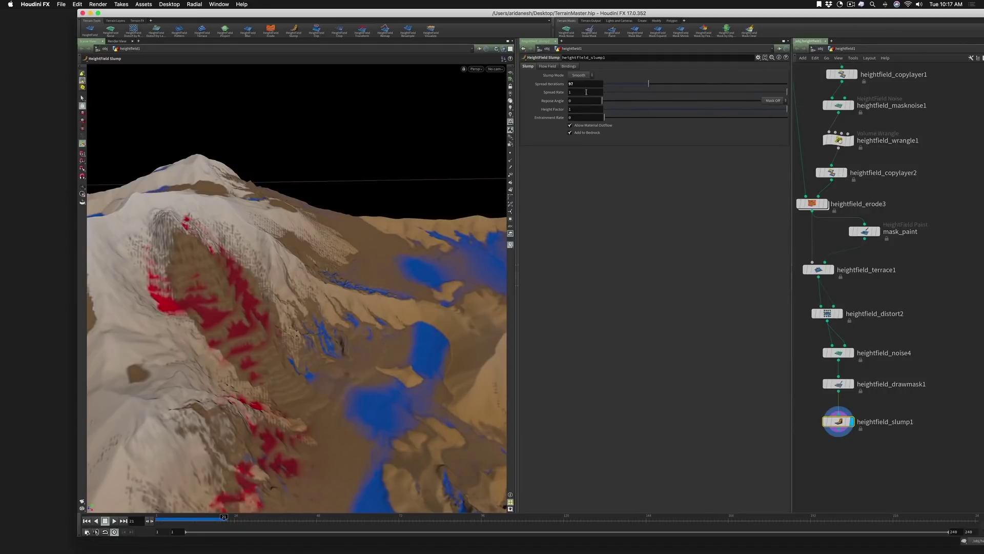
{"action": "left_click_drag", "start_coordinate": [653, 86], "coordinate": [696, 88]}
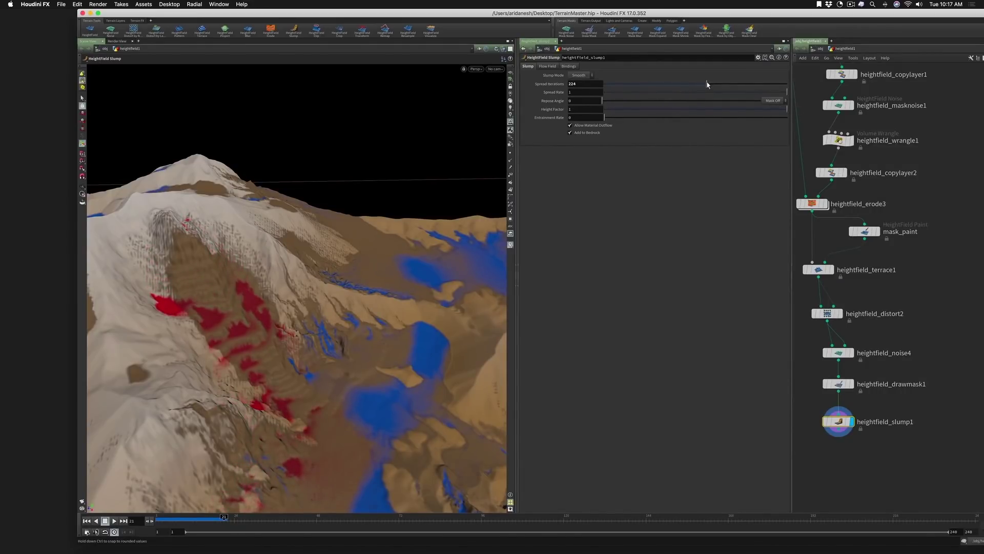
{"action": "left_click_drag", "start_coordinate": [272, 286], "coordinate": [338, 287]}
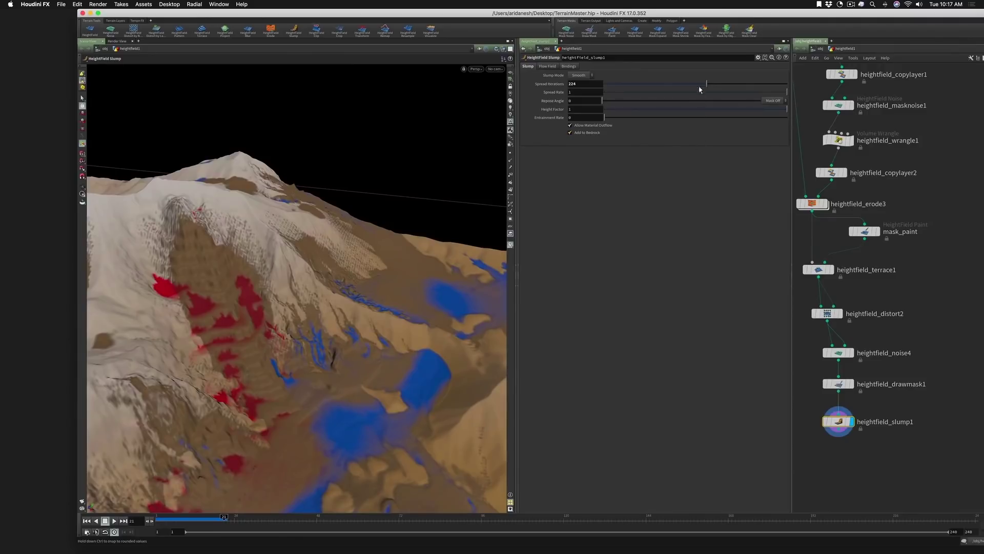
{"action": "left_click_drag", "start_coordinate": [700, 90], "coordinate": [649, 94]}
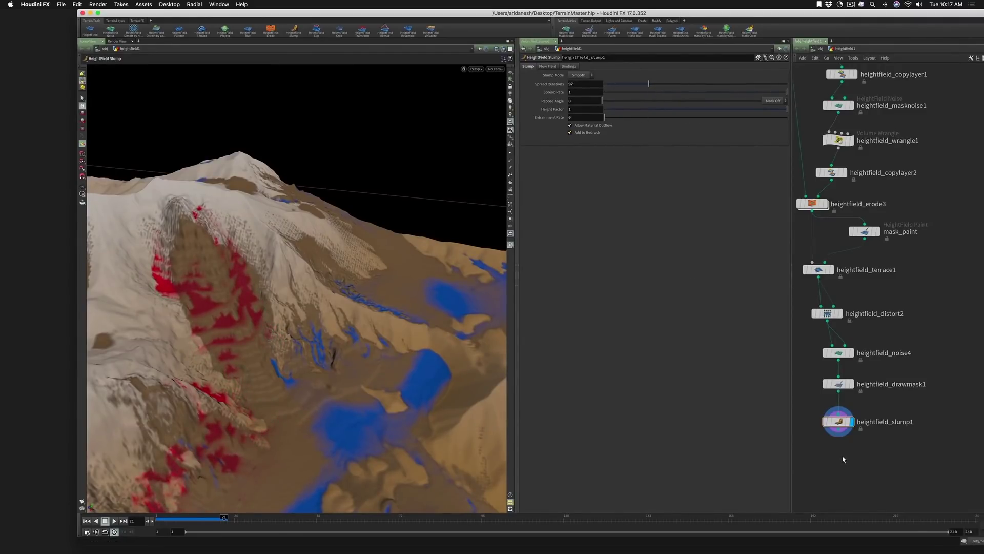
Step: Add a HeightField Mask Clear node below heightfield_slump1
{"action": "key", "text": "Tab"}
{"action": "type", "text": "hf mask cl"}
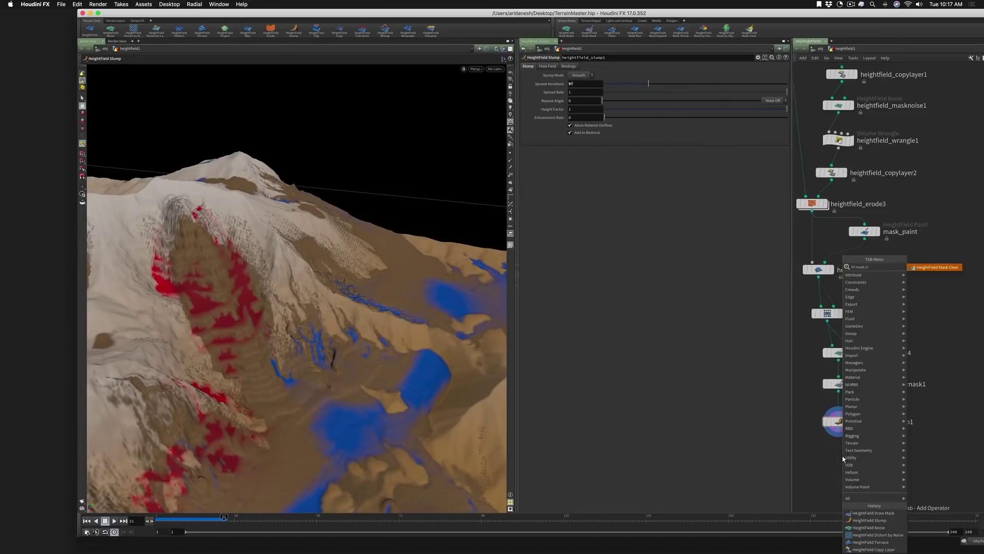
{"action": "key", "text": "Return"}
{"action": "left_click", "coordinate": [843, 458]}
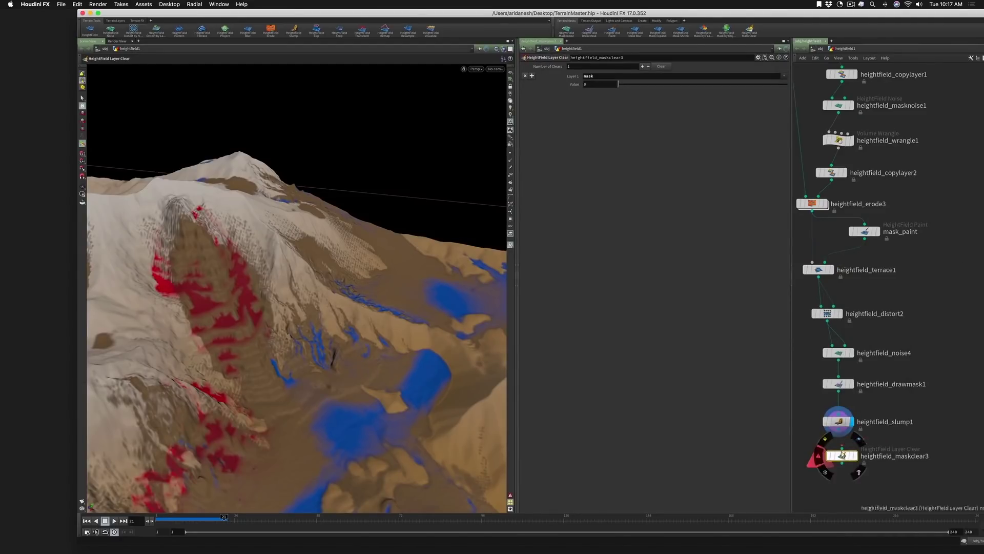
Step: Display the output of heightfield_maskclear3 and view the unmasked terrain from around the mountain
{"action": "left_click", "coordinate": [857, 458]}
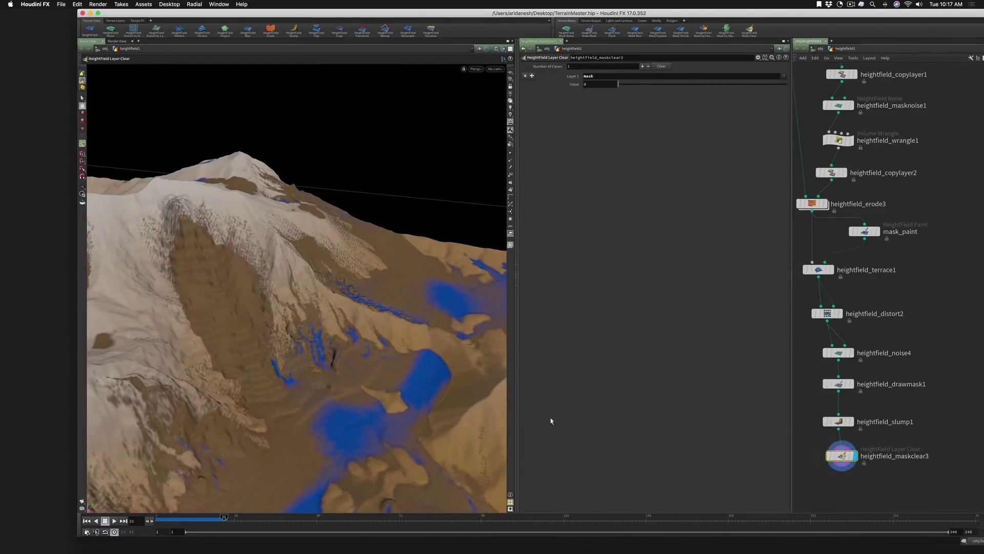
{"action": "left_click_drag", "start_coordinate": [461, 390], "coordinate": [310, 309]}
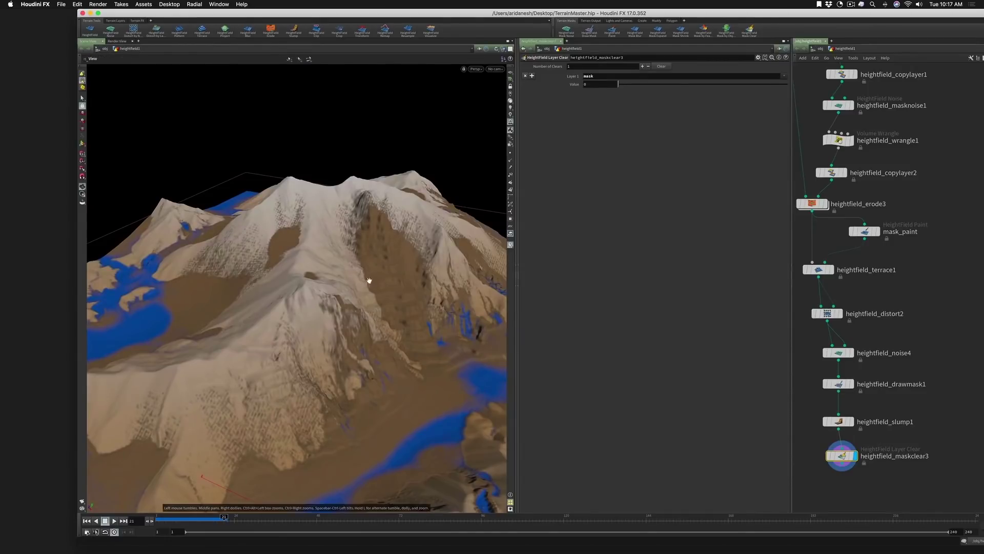
{"action": "left_click_drag", "start_coordinate": [369, 281], "coordinate": [312, 308]}
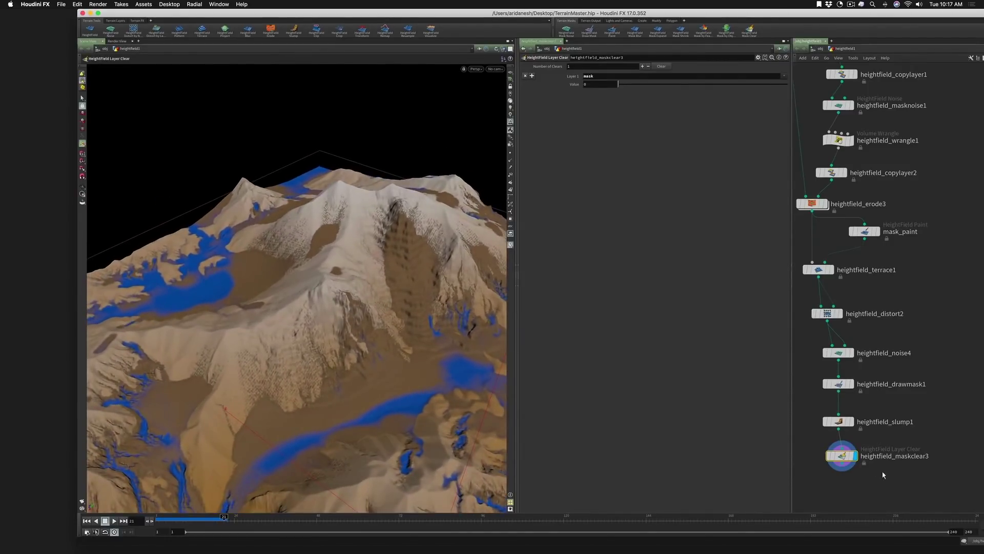
Step: Add a HeightField Clip node, connect it below heightfield_maskclear3, and display its result
{"action": "scroll", "coordinate": [851, 430], "scroll_direction": "down", "scroll_amount": 5}
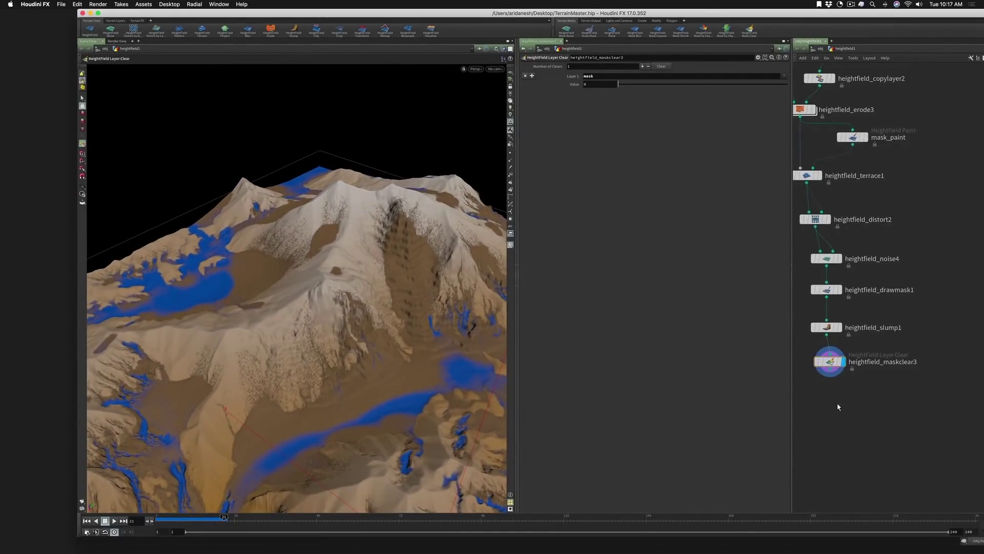
{"action": "key", "text": "Tab"}
{"action": "type", "text": "hf"}
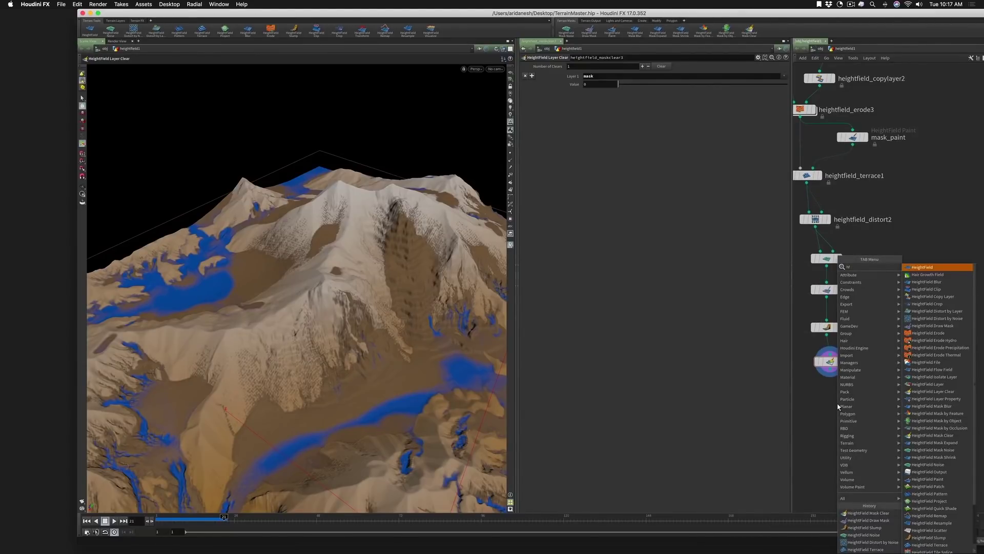
{"action": "type", "text": " cl"}
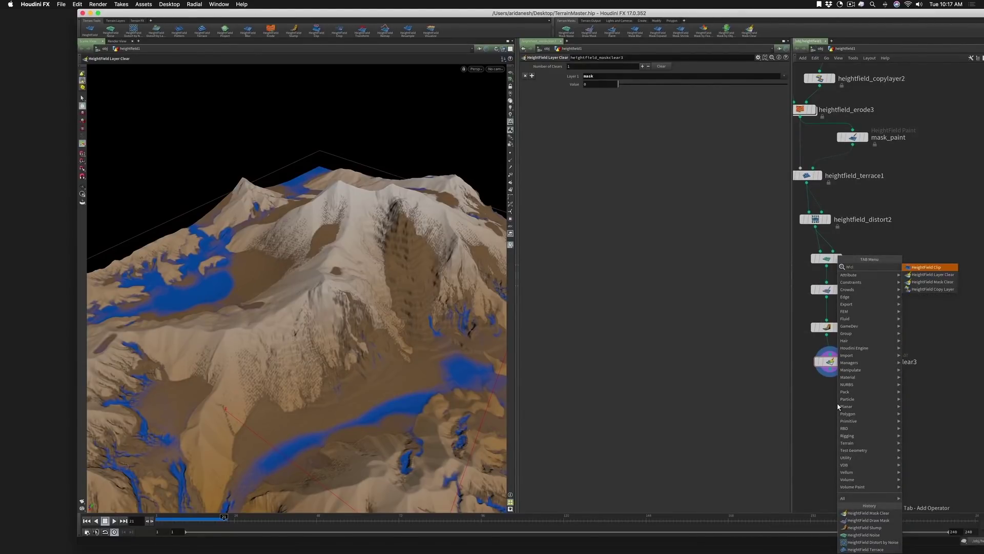
{"action": "key", "text": "Return"}
{"action": "left_click", "coordinate": [837, 404]}
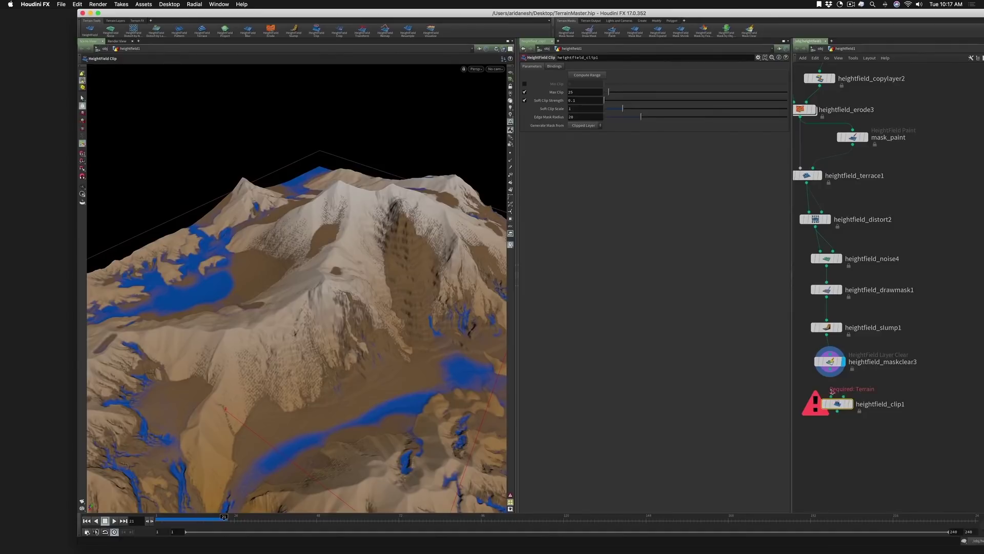
{"action": "left_click_drag", "start_coordinate": [833, 391], "coordinate": [831, 377]}
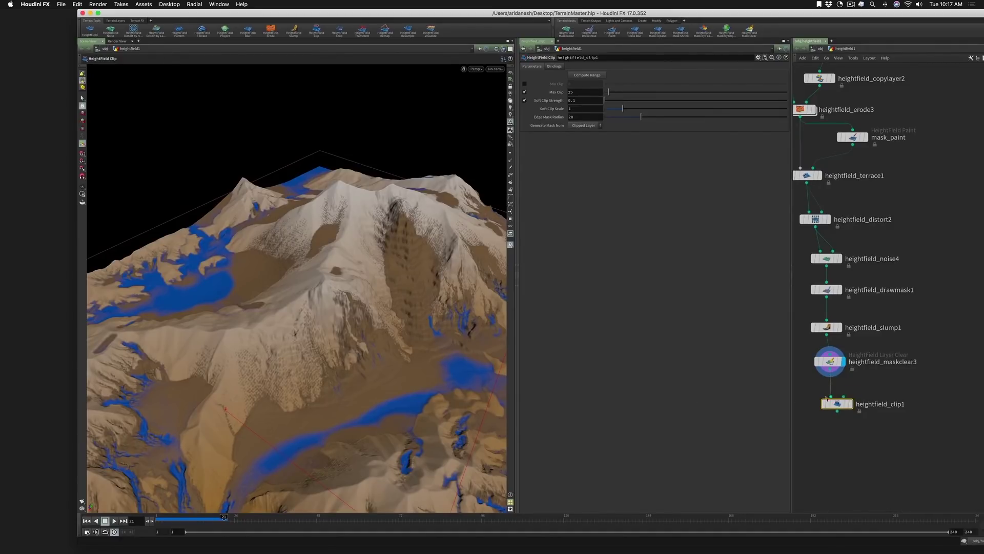
{"action": "left_click", "coordinate": [850, 404]}
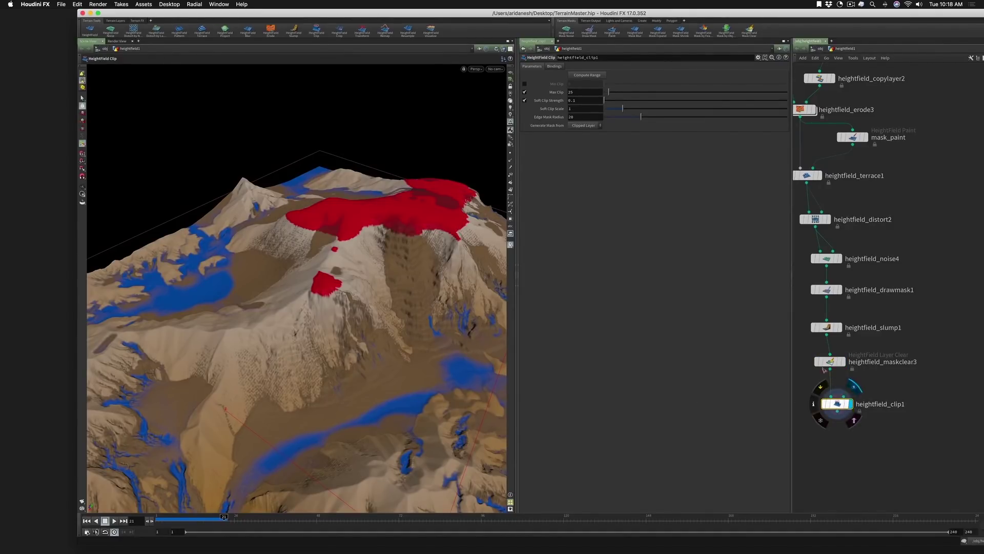
Step: Compute the clip range on heightfield_clip1 and set Max Clip to 49 to flatten only the highest summit
{"action": "left_click", "coordinate": [589, 77]}
{"action": "left_click_drag", "start_coordinate": [457, 171], "coordinate": [395, 216]}
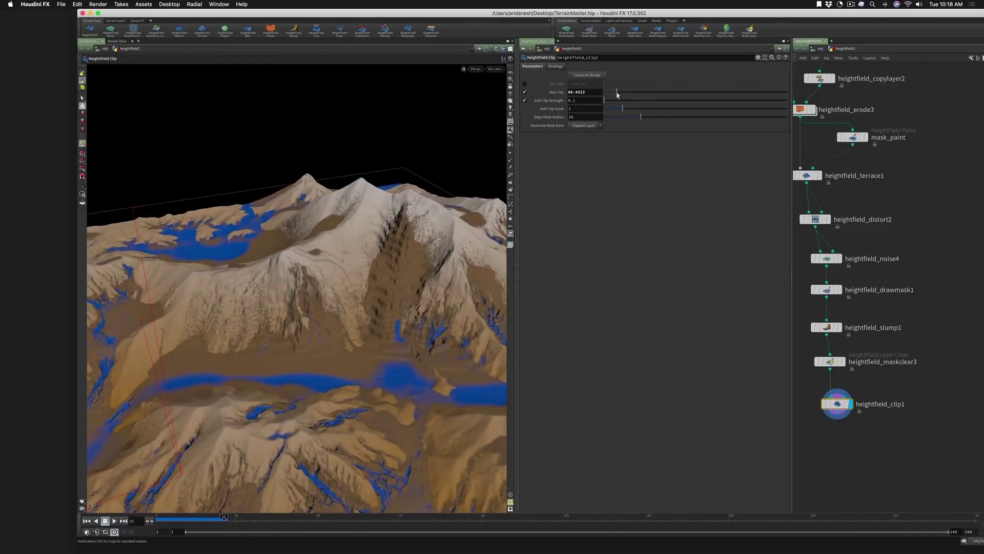
{"action": "left_click_drag", "start_coordinate": [617, 95], "coordinate": [612, 94]}
{"action": "left_click_drag", "start_coordinate": [328, 256], "coordinate": [361, 228]}
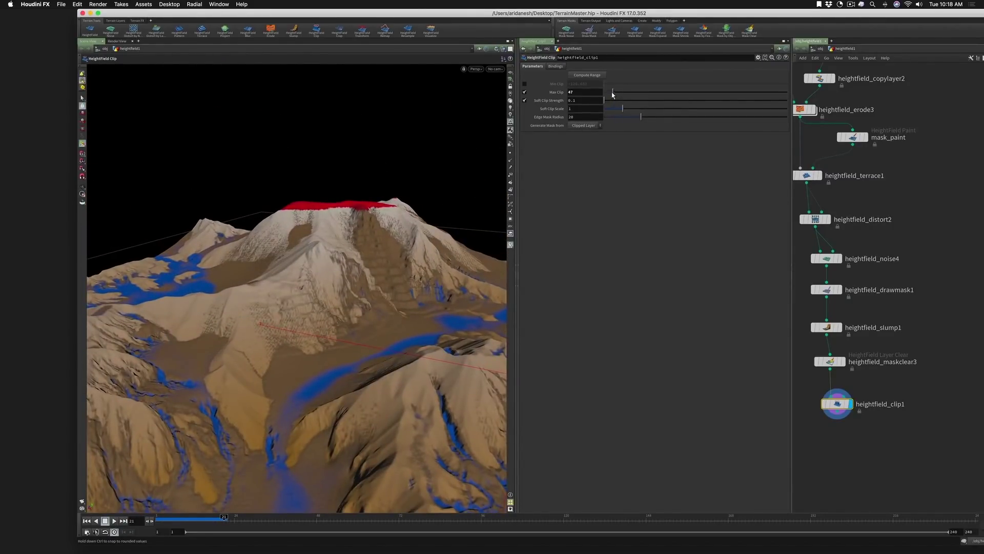
{"action": "left_click_drag", "start_coordinate": [615, 95], "coordinate": [614, 95]}
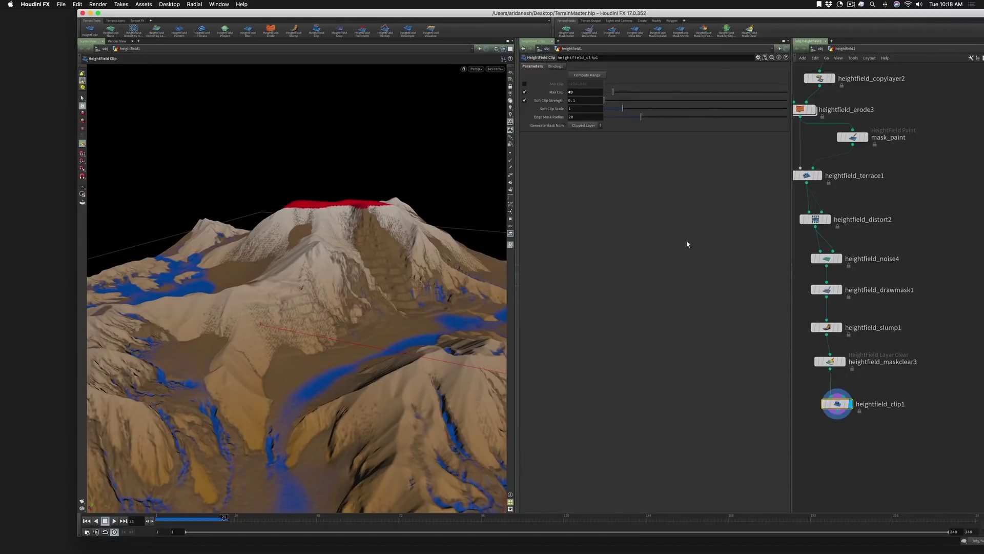
{"action": "key", "text": "Escape"}
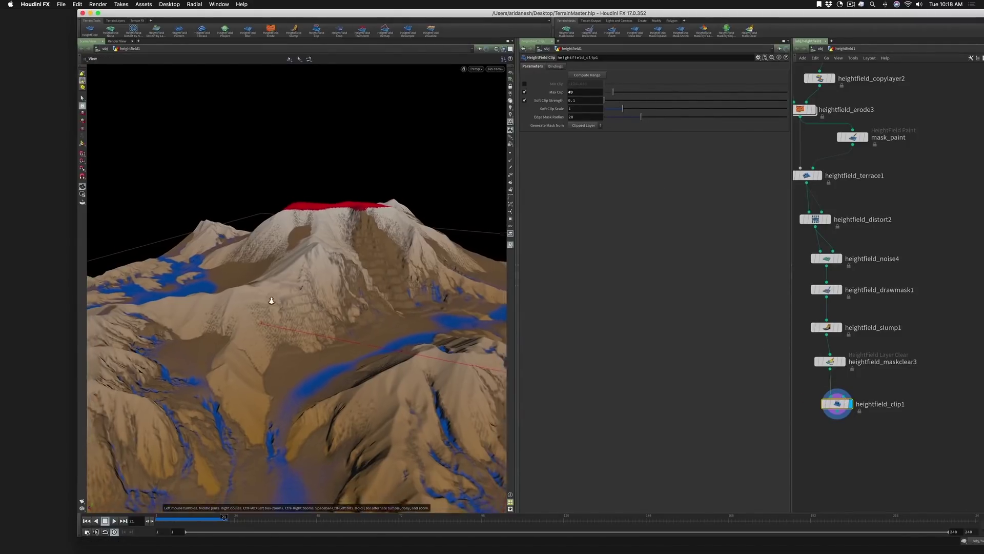
{"action": "left_click_drag", "start_coordinate": [270, 301], "coordinate": [357, 282]}
{"action": "key", "text": "Return"}
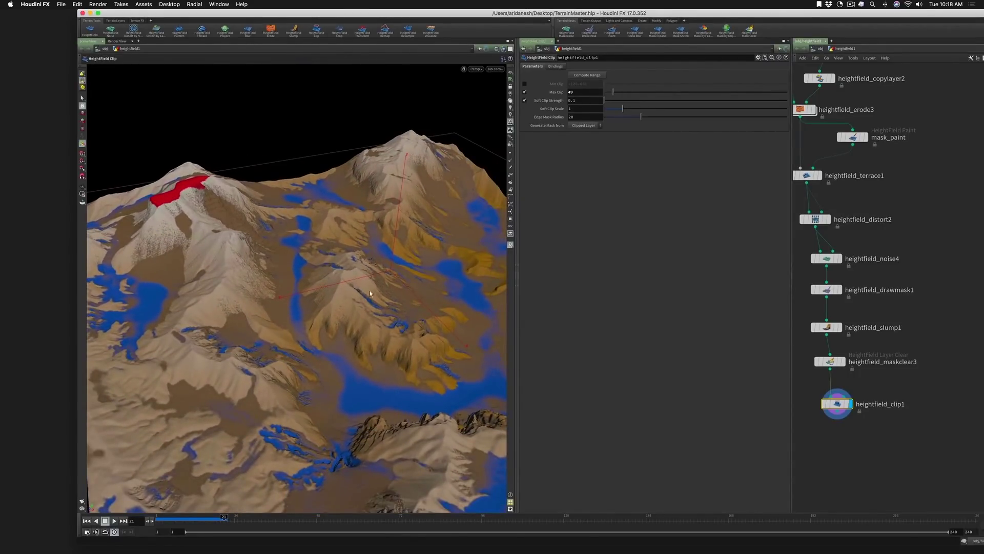
Step: Insert a HeightField Mask by Object node between heightfield_maskclear3 and heightfield_clip1
{"action": "left_click_drag", "start_coordinate": [837, 404], "coordinate": [837, 423]}
{"action": "key", "text": "Tab"}
{"action": "type", "text": "hf"}
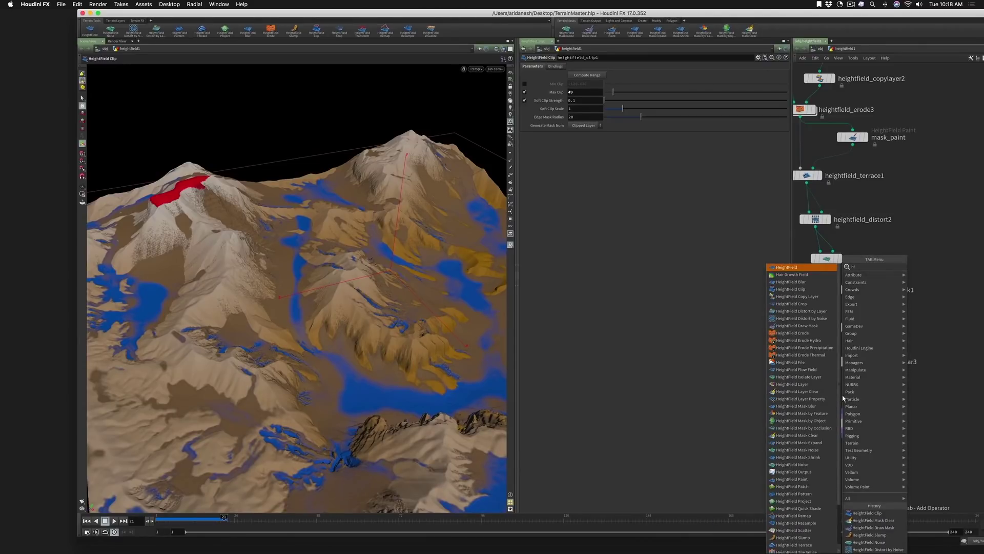
{"action": "type", "text": " m"}
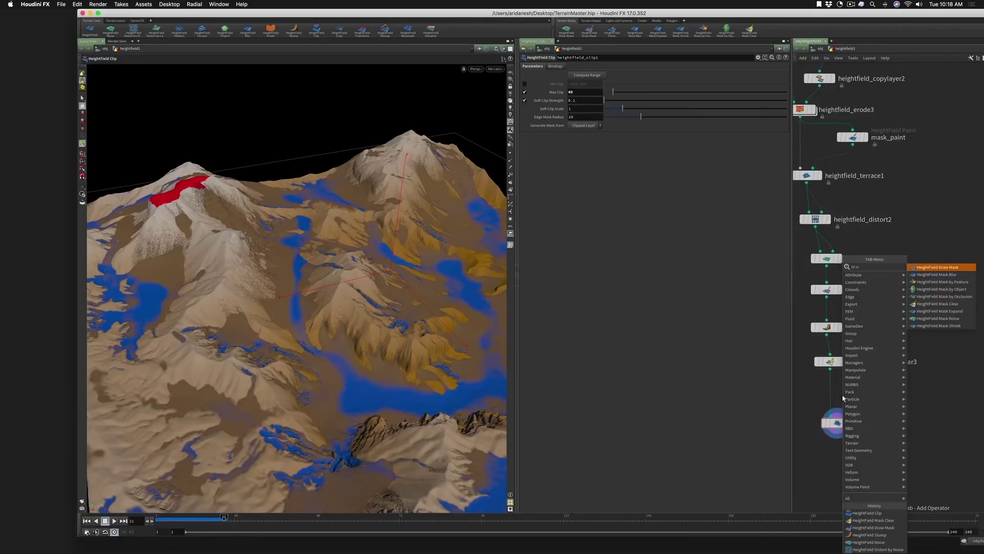
{"action": "type", "text": "ask"}
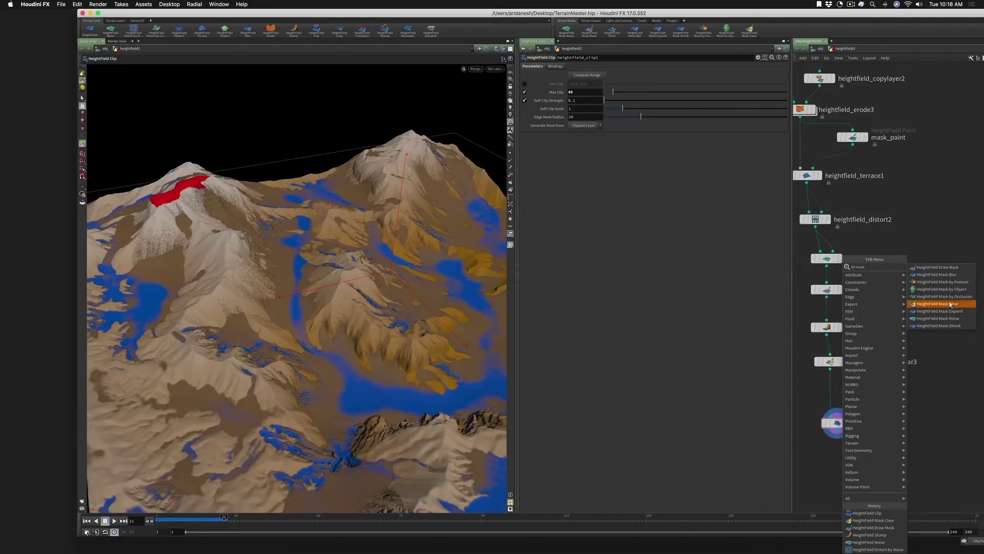
{"action": "left_click", "coordinate": [938, 289]}
{"action": "left_click", "coordinate": [875, 394]}
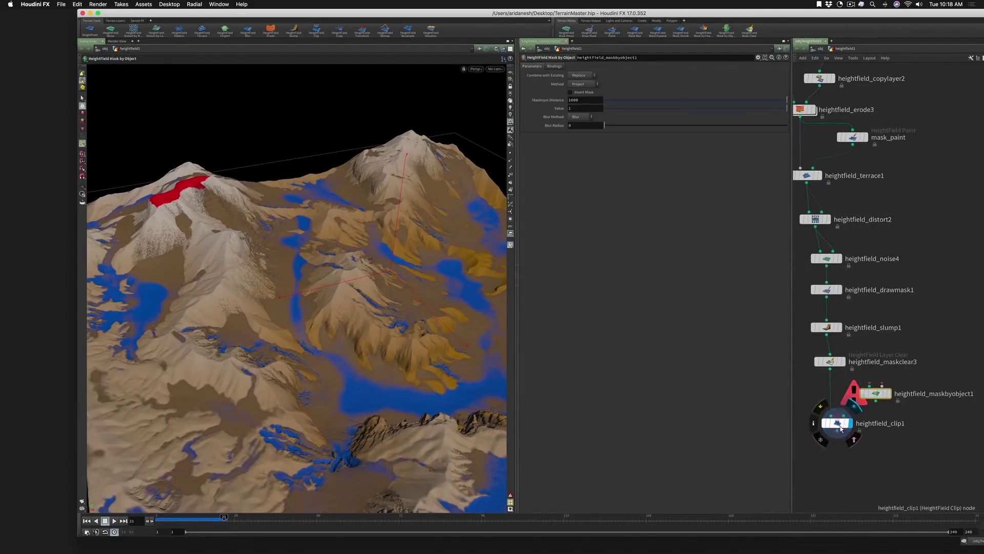
{"action": "left_click_drag", "start_coordinate": [877, 402], "coordinate": [856, 412]}
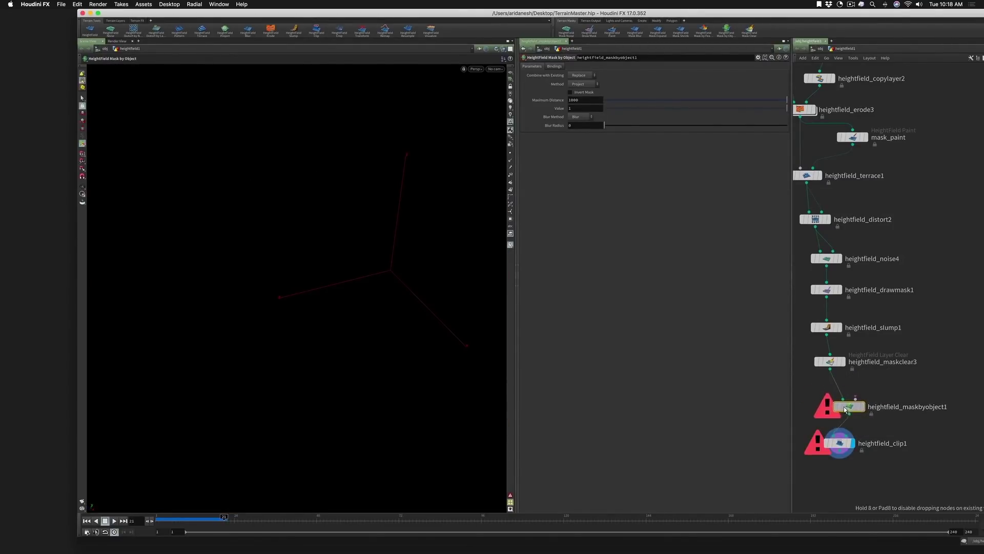
Step: Add a Box node sized 150 × 150 × 150 and connect it to the second input of heightfield_maskbyobject1
{"action": "key", "text": "Tab"}
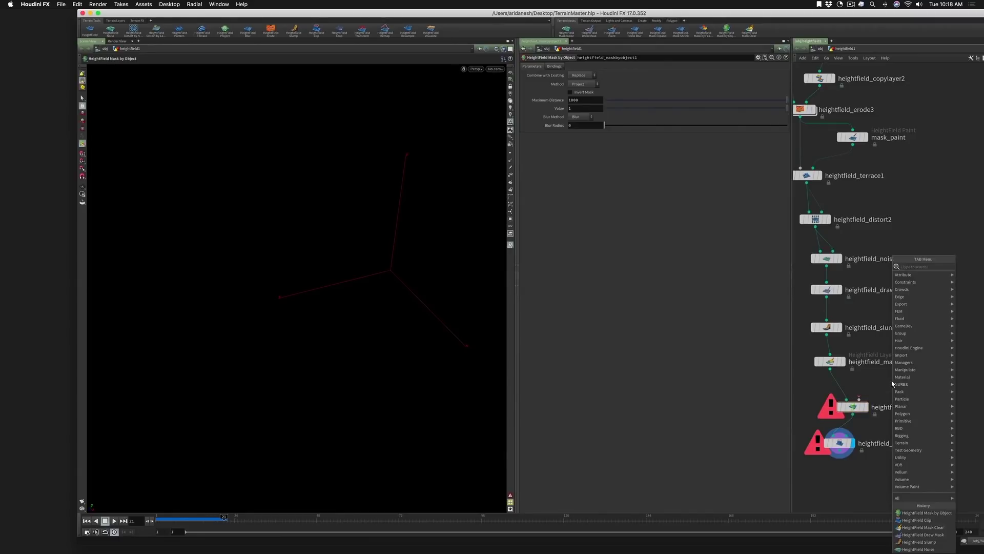
{"action": "type", "text": "box"}
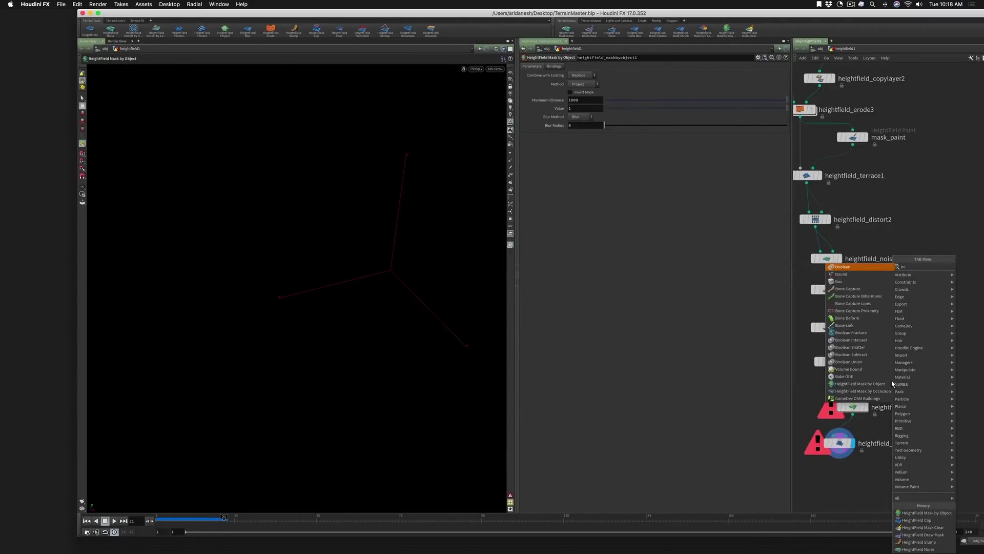
{"action": "key", "text": "Return"}
{"action": "left_click", "coordinate": [892, 383]}
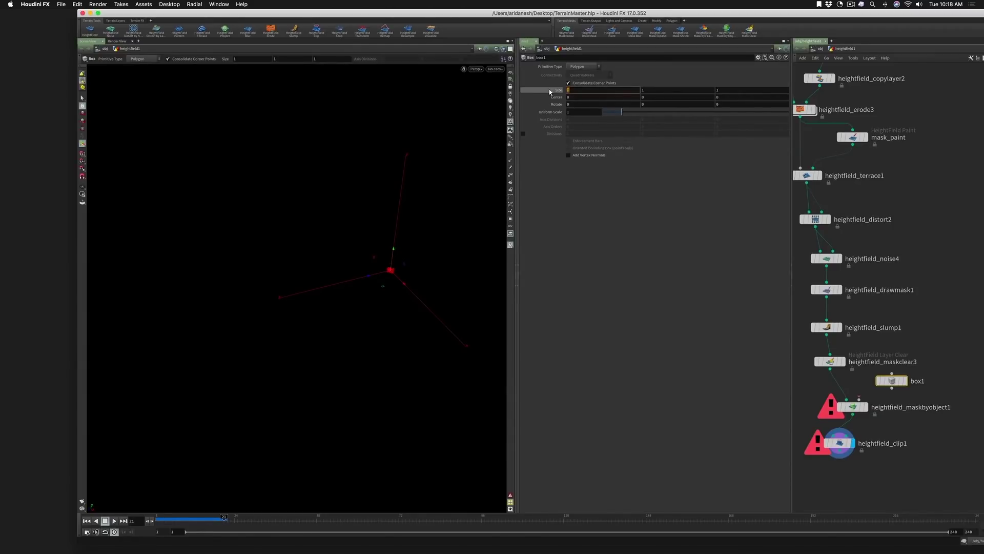
{"action": "type", "text": "150"}
{"action": "key", "text": "Tab"}
{"action": "type", "text": "15"}
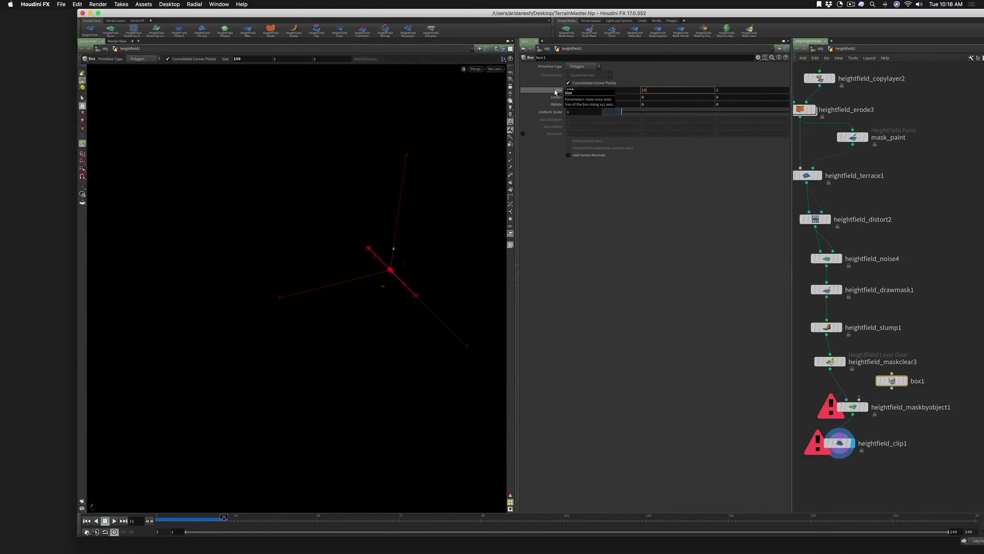
{"action": "key", "text": "Tab"}
{"action": "type", "text": "150"}
{"action": "key", "text": "Return"}
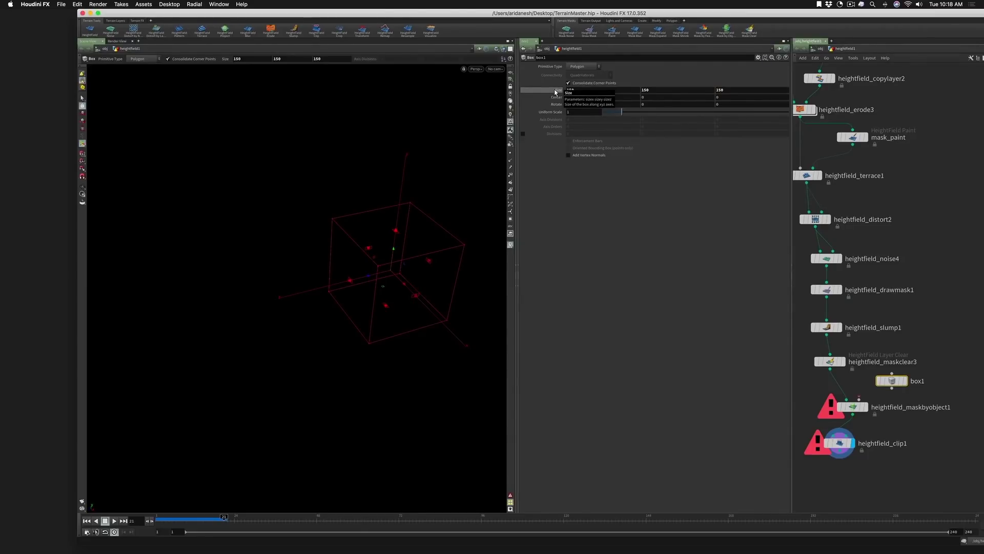
{"action": "mouse_move", "coordinate": [898, 395]}
{"action": "left_mouse_down"}
{"action": "mouse_move", "coordinate": [861, 398]}
{"action": "mouse_move", "coordinate": [894, 383]}
{"action": "left_mouse_up"}
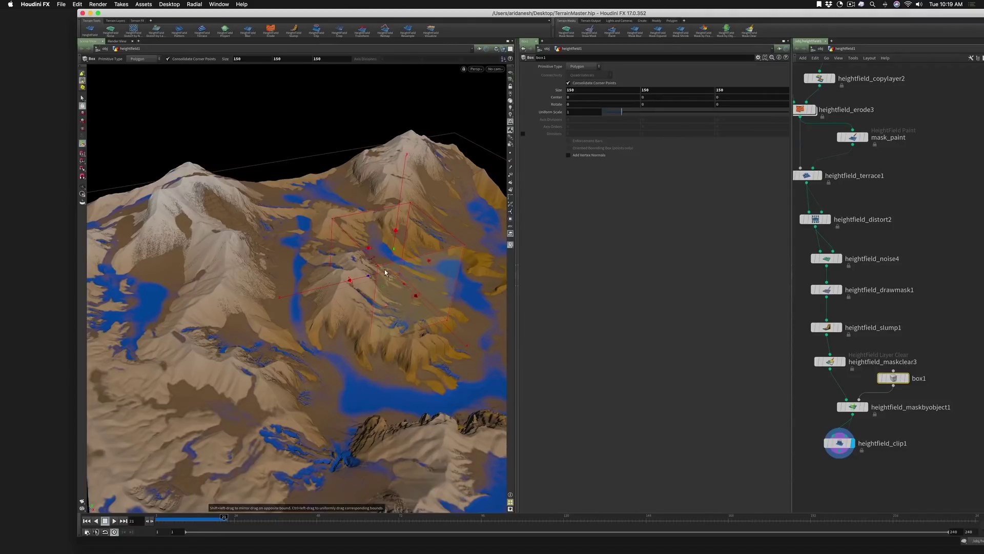
Step: Move the box onto the ridge below the snowy peak, with its center at about -84, -16, 292
{"action": "left_click_drag", "start_coordinate": [385, 272], "coordinate": [361, 280]}
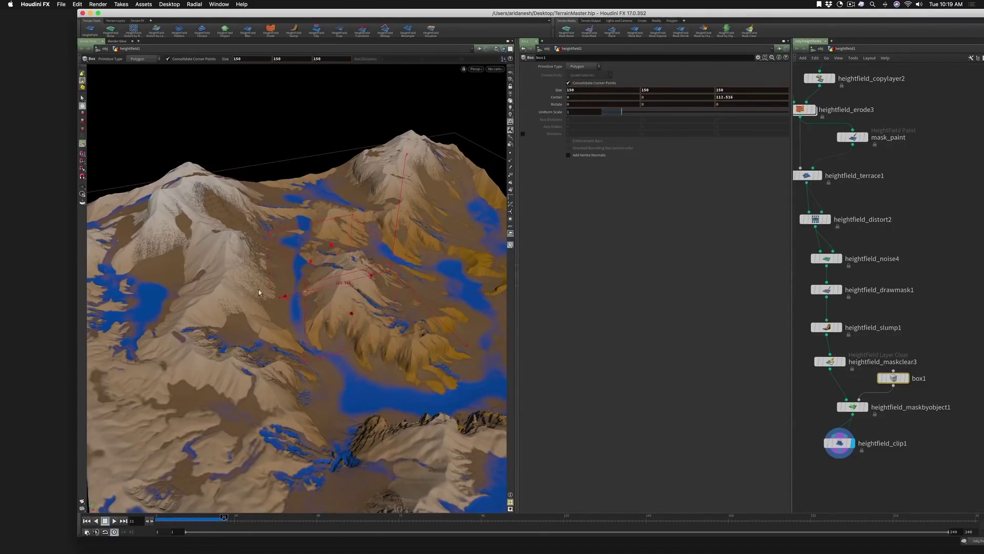
{"action": "left_click_drag", "start_coordinate": [258, 290], "coordinate": [208, 298]}
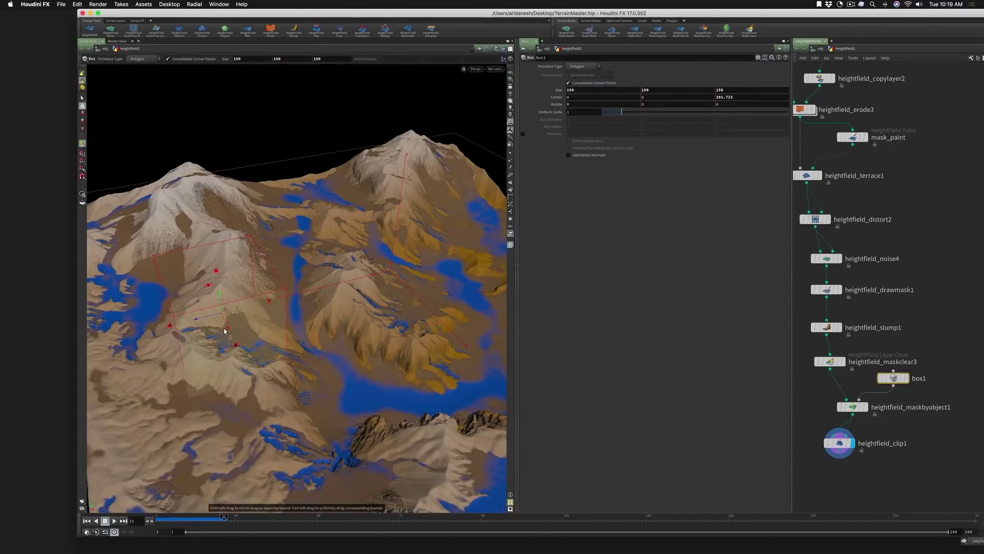
{"action": "left_click_drag", "start_coordinate": [225, 331], "coordinate": [209, 283]}
{"action": "left_click_drag", "start_coordinate": [201, 340], "coordinate": [303, 316], "text": "alt"}
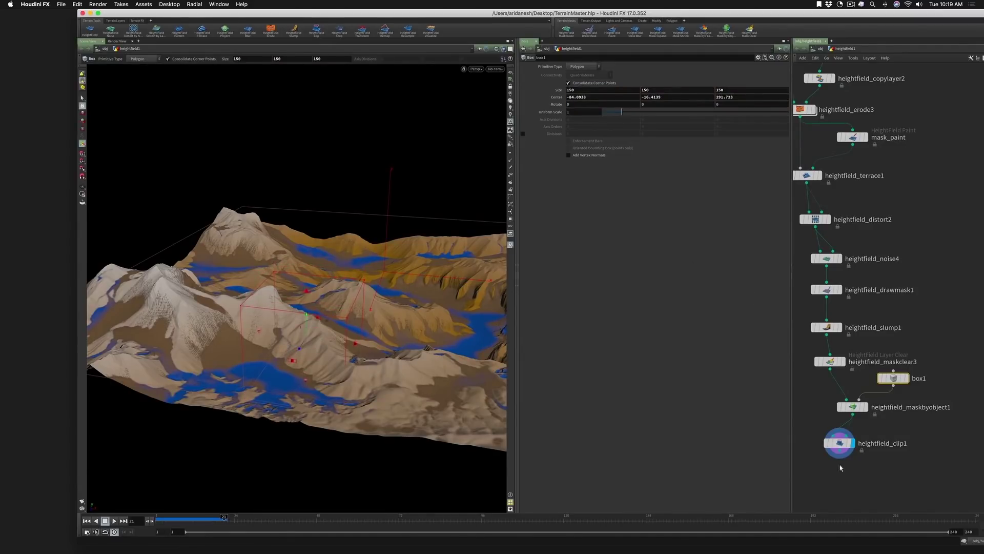
Step: Set Max Clip on heightfield_clip1 to 0
{"action": "left_click", "coordinate": [839, 443]}
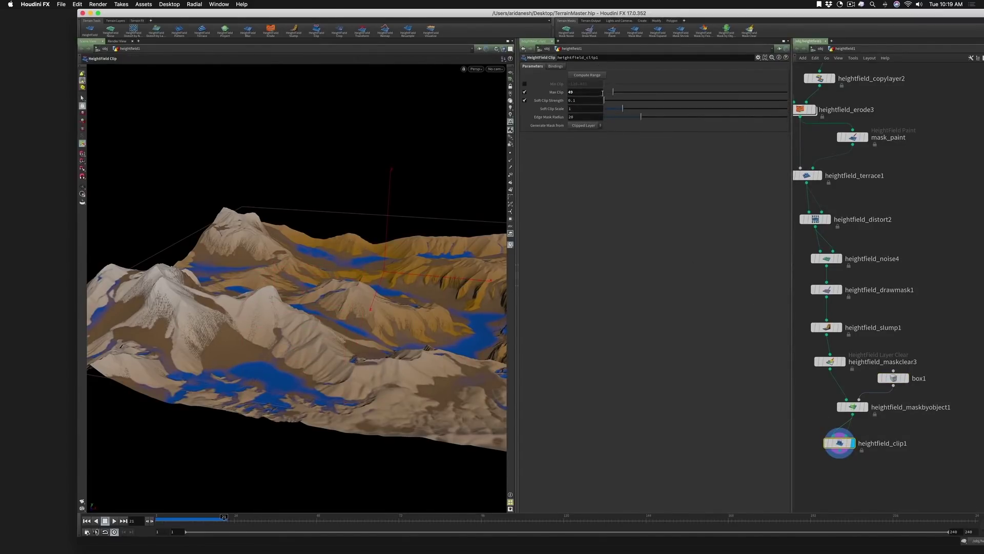
{"action": "left_click_drag", "start_coordinate": [605, 95], "coordinate": [603, 96]}
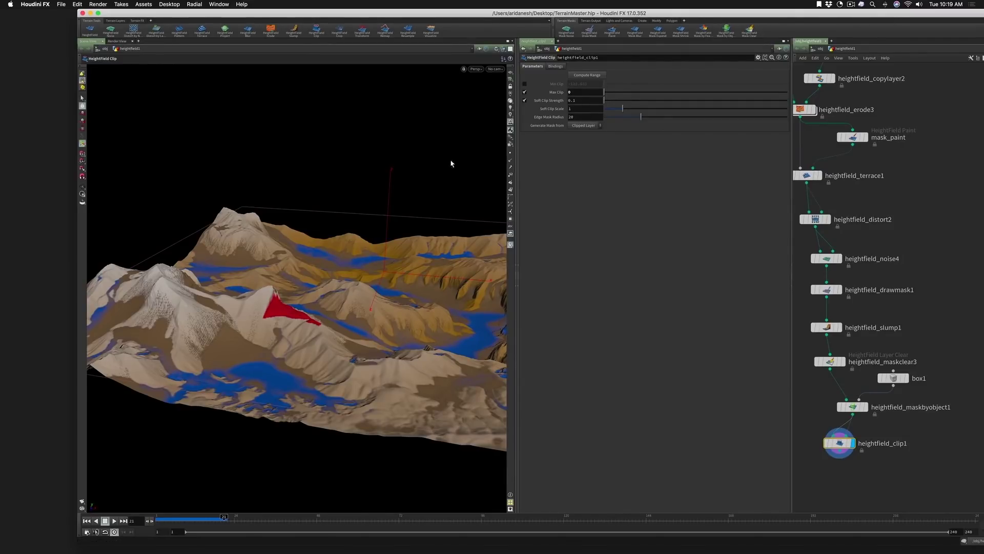
Step: Move the box up the ridge to a center of about -167, 17.5, 262 and stretch its Z size to about 162
{"action": "key", "text": "Escape"}
{"action": "left_click_drag", "start_coordinate": [374, 237], "coordinate": [493, 196]}
{"action": "key", "text": "Return"}
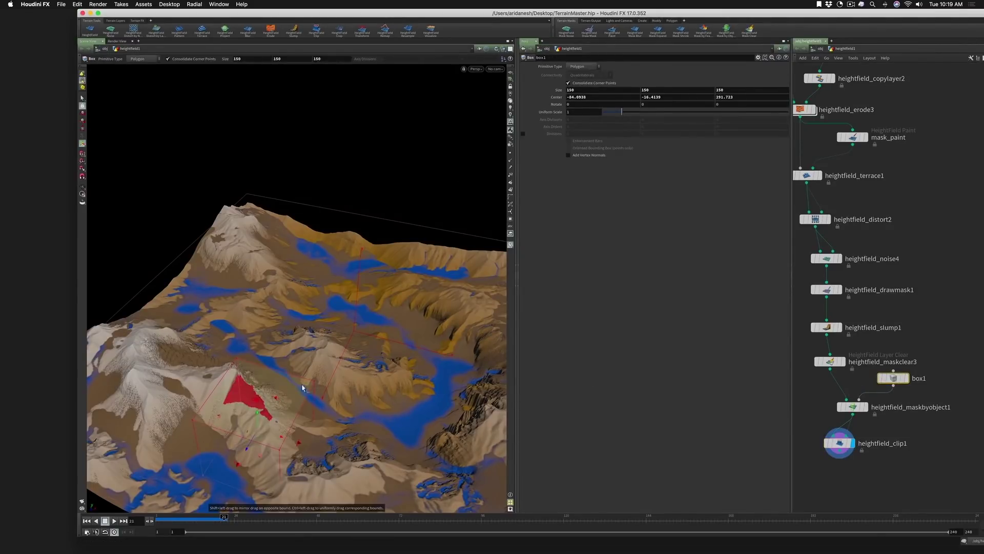
{"action": "left_click_drag", "start_coordinate": [256, 415], "coordinate": [191, 395]}
{"action": "left_click_drag", "start_coordinate": [208, 436], "coordinate": [401, 476]}
{"action": "key", "text": "Escape"}
{"action": "key", "text": "Return"}
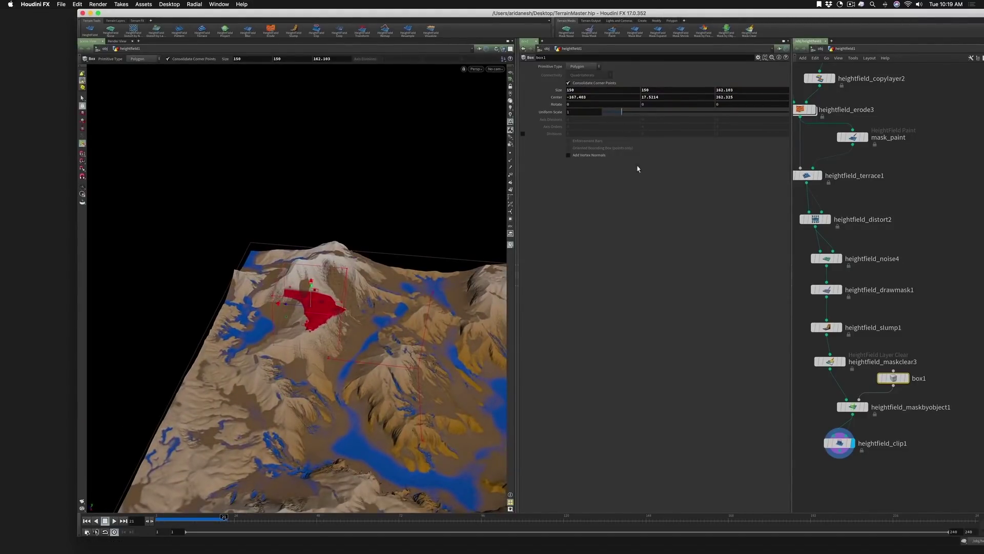
Step: Soften the box mask's edges by setting the Blur Radius of heightfield_maskbyobject1 to about 23
{"action": "left_click", "coordinate": [854, 408]}
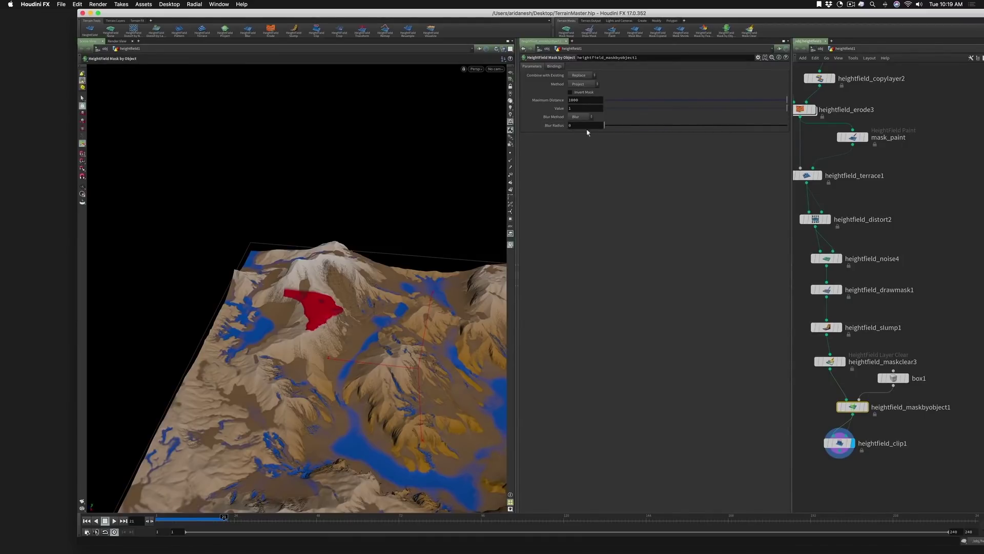
{"action": "left_click_drag", "start_coordinate": [604, 126], "coordinate": [647, 135]}
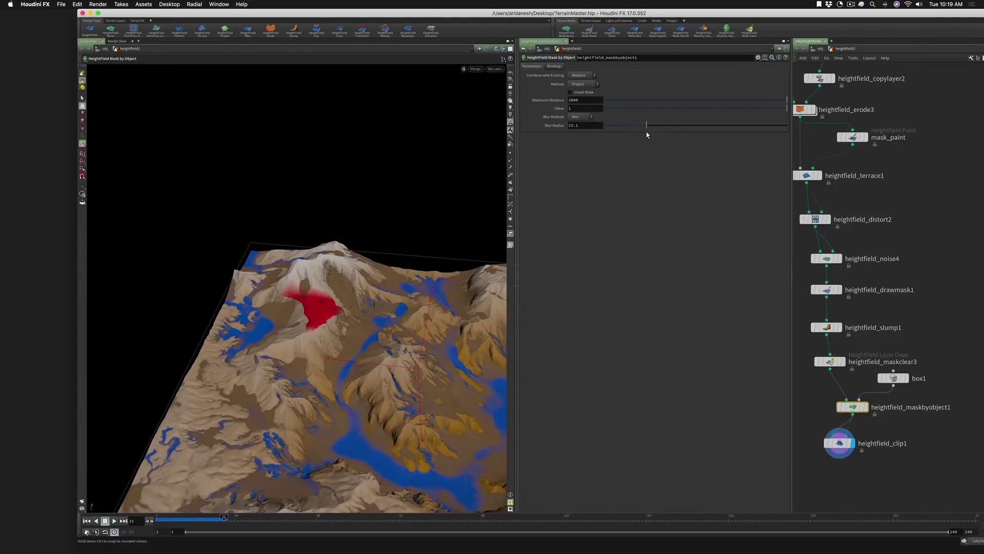
{"action": "left_click_drag", "start_coordinate": [648, 135], "coordinate": [645, 146]}
Step: Enable Min Clip on heightfield_clip1 and bypass heightfield_maskbyobject1 so the clip works on the whole terrain
{"action": "left_click", "coordinate": [841, 446]}
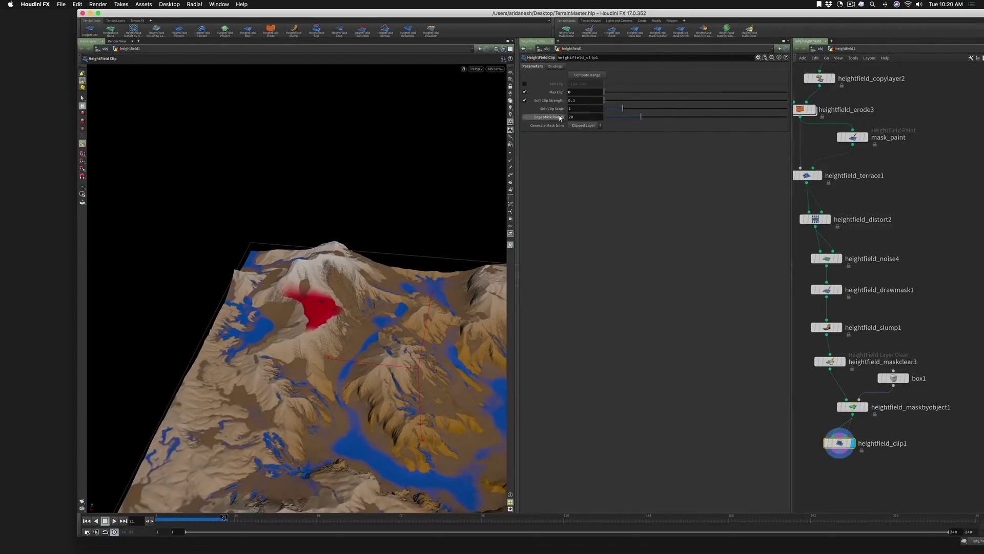
{"action": "left_click", "coordinate": [524, 84]}
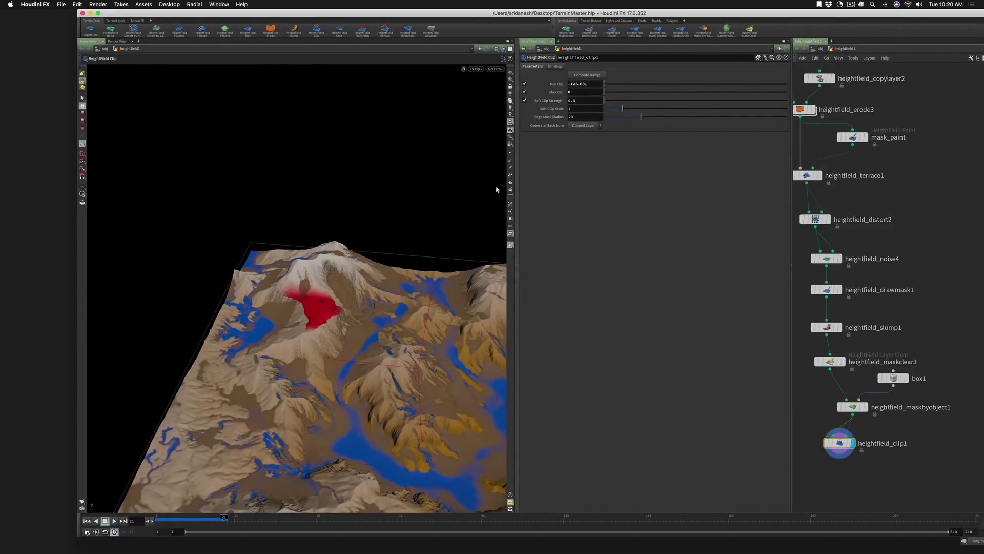
{"action": "left_click_drag", "start_coordinate": [378, 323], "coordinate": [400, 301], "text": "alt"}
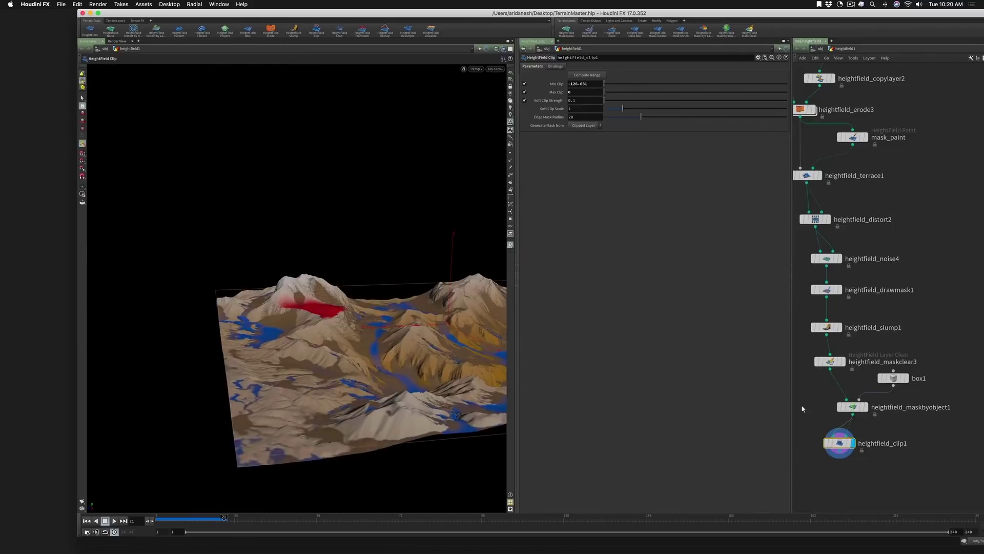
{"action": "left_click_drag", "start_coordinate": [841, 446], "coordinate": [837, 473]}
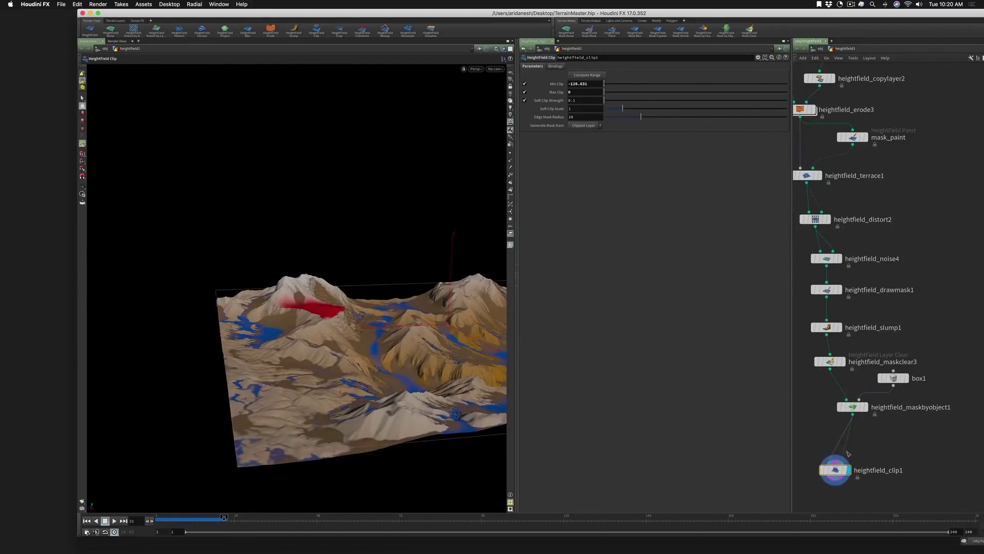
{"action": "left_click", "coordinate": [839, 406]}
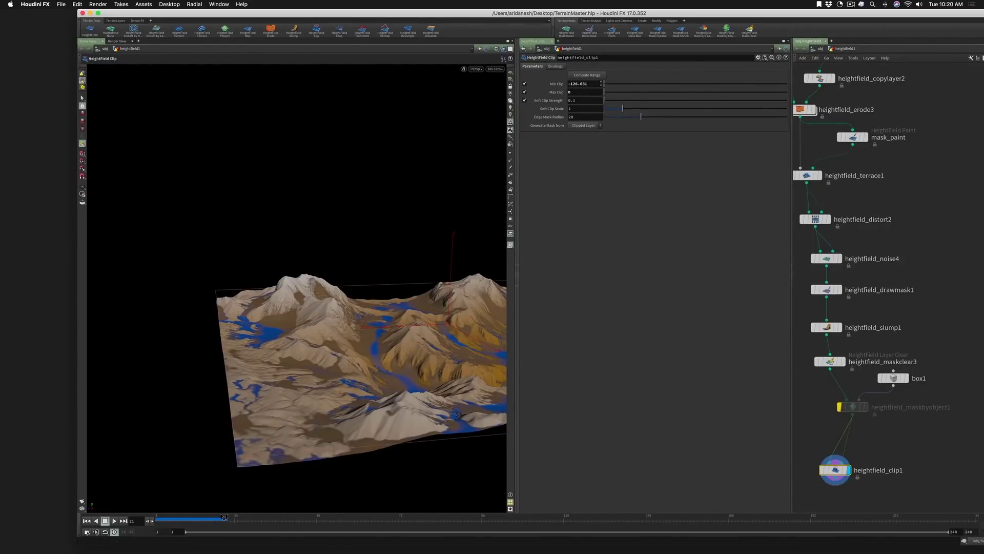
Step: Raise Min Clip on heightfield_clip1 to 520, recompute the clip range, and set Min Clip to 0
{"action": "left_click_drag", "start_coordinate": [604, 83], "coordinate": [700, 91]}
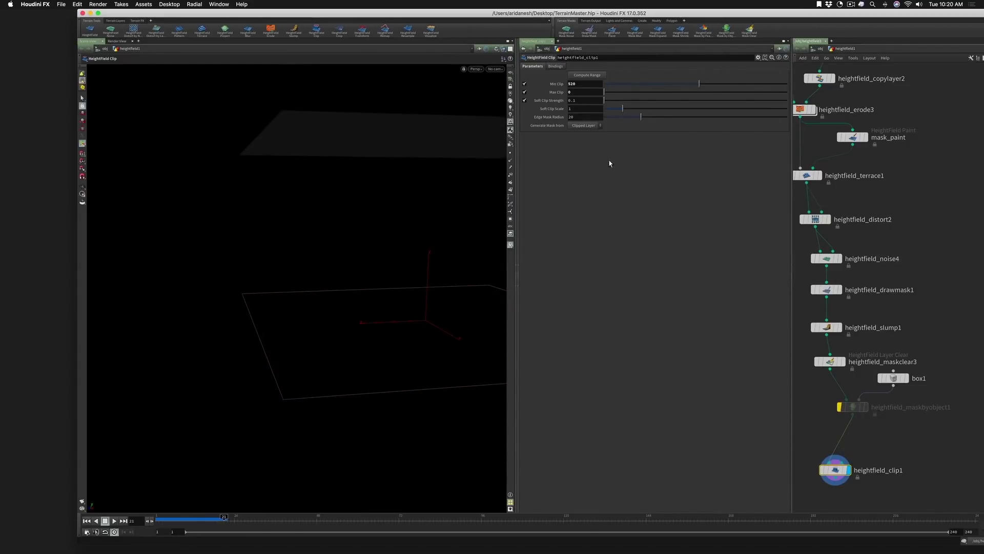
{"action": "left_click", "coordinate": [587, 75]}
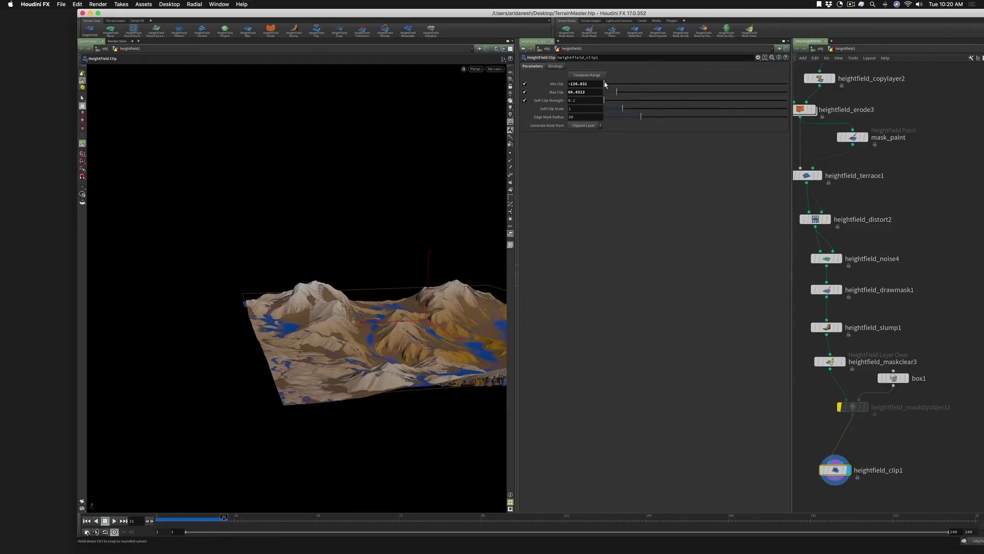
{"action": "left_click_drag", "start_coordinate": [605, 84], "coordinate": [606, 84]}
{"action": "left_click_drag", "start_coordinate": [479, 215], "coordinate": [359, 248], "text": "alt"}
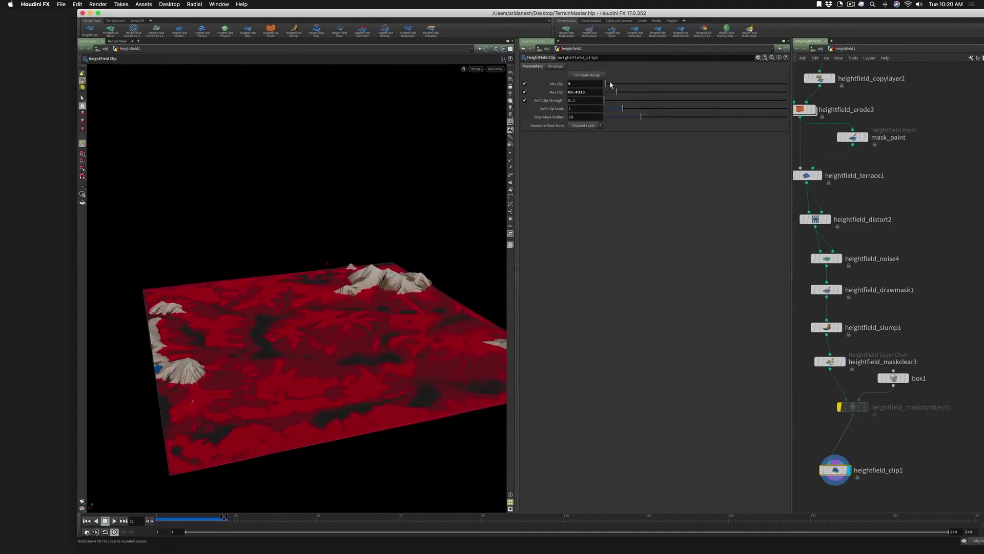
{"action": "left_click_drag", "start_coordinate": [611, 85], "coordinate": [604, 83]}
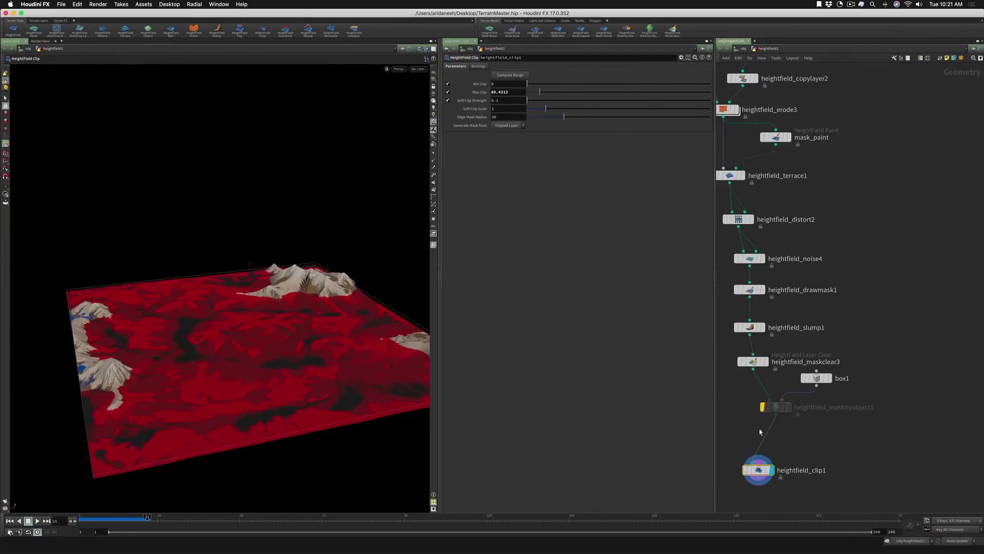
Step: Delete the heightfield_clip1, heightfield_maskbyobject1 and box1 nodes from the end of the network
{"action": "key", "text": "Delete"}
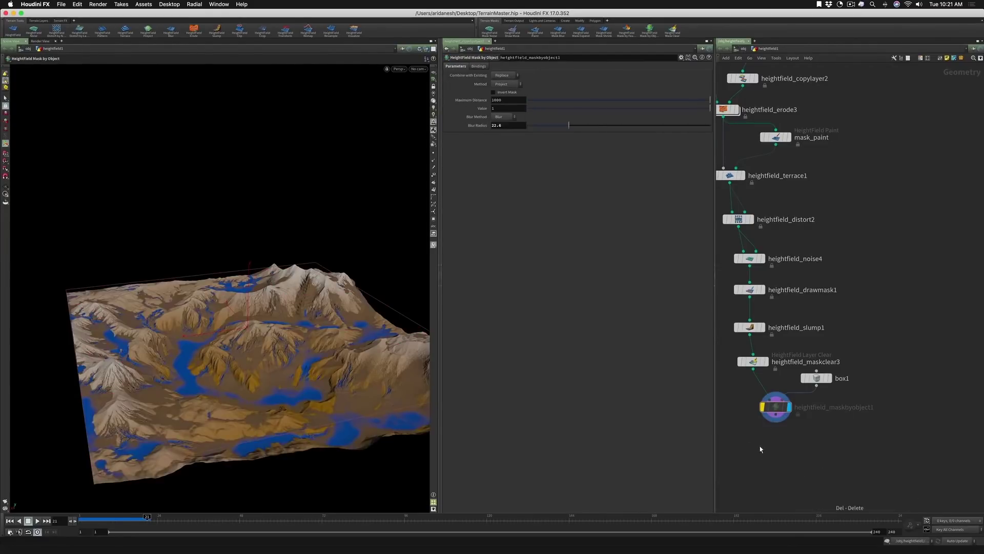
{"action": "mouse_move", "coordinate": [774, 412]}
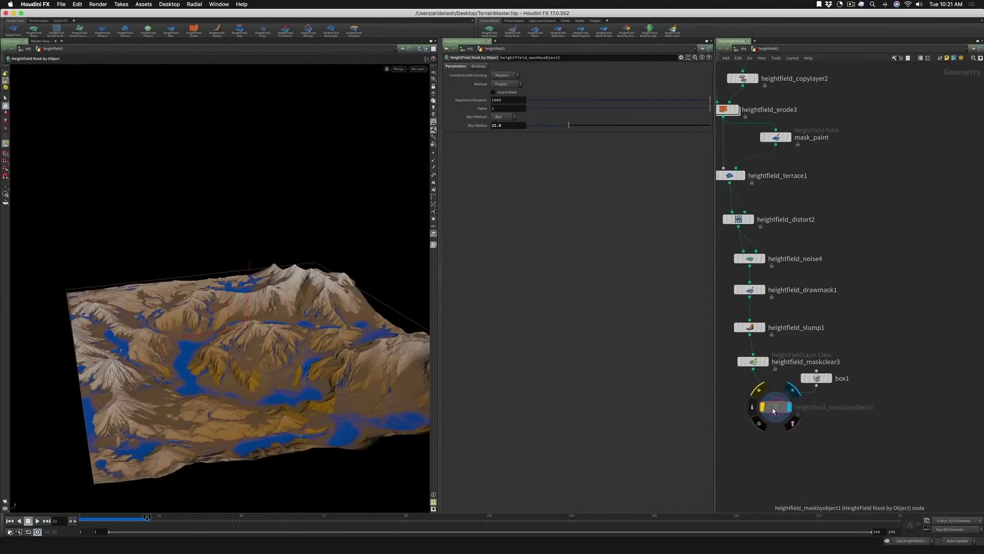
{"action": "key", "text": "Delete"}
{"action": "left_click", "coordinate": [817, 378]}
{"action": "key", "text": "Delete"}
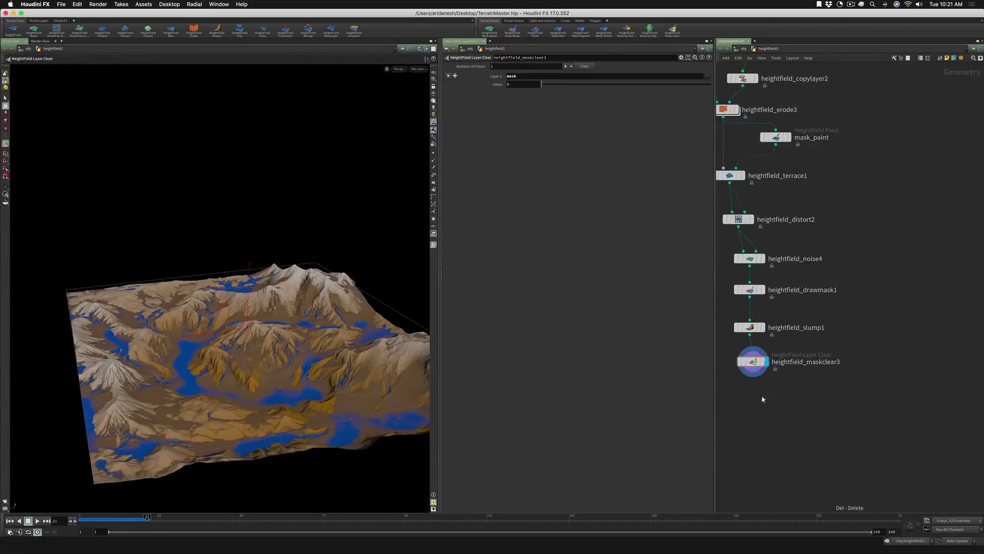
Step: Add a HeightField Mask by Feature node below heightfield_maskclear3 and display its result
{"action": "key", "text": "Tab"}
{"action": "type", "text": "hf"}
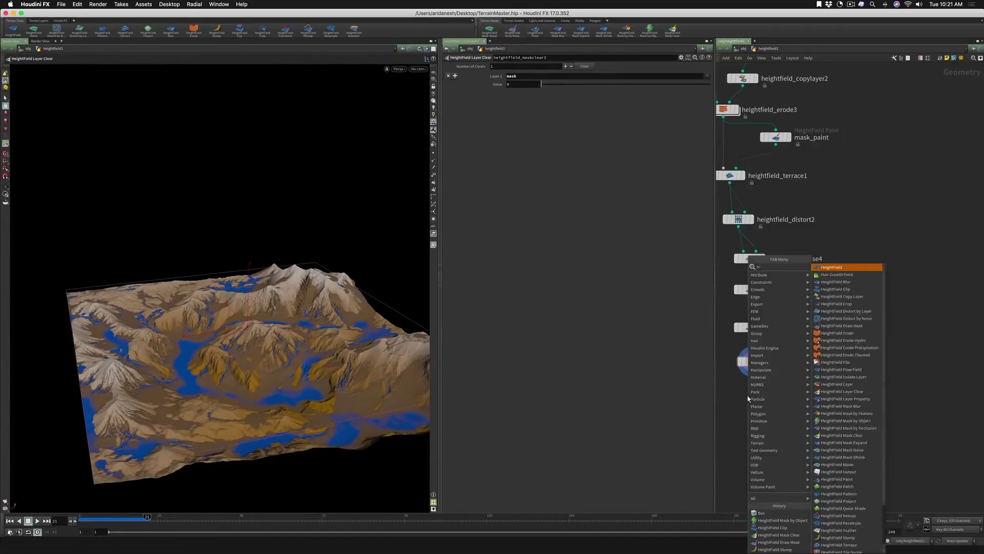
{"action": "type", "text": " mask by"}
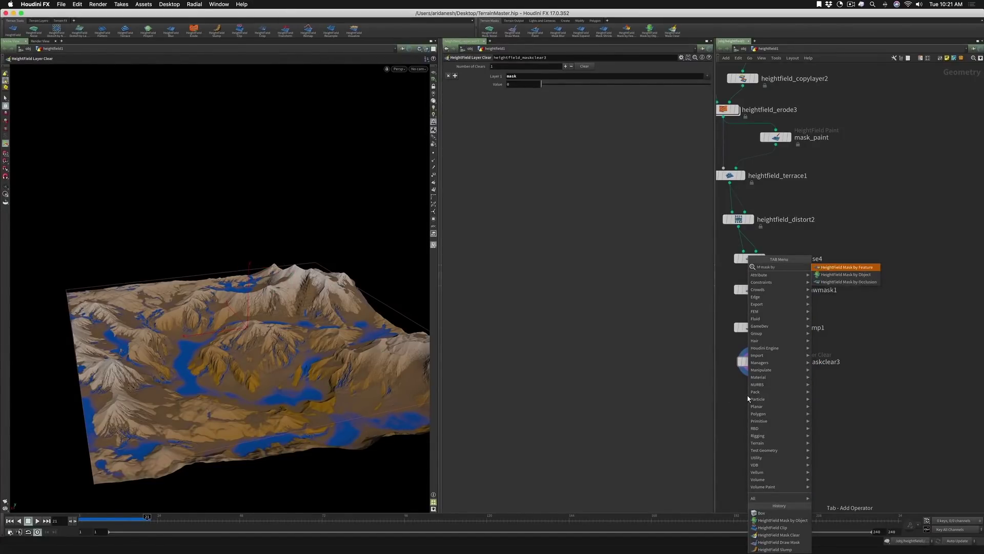
{"action": "type", "text": " featu"}
{"action": "key", "text": "Return"}
{"action": "left_click", "coordinate": [747, 396]}
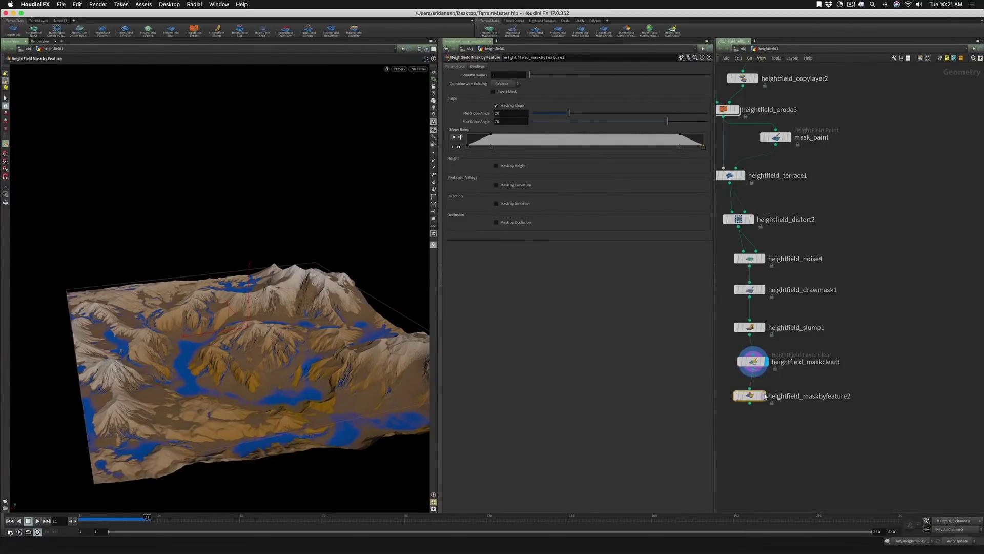
{"action": "left_click", "coordinate": [763, 395]}
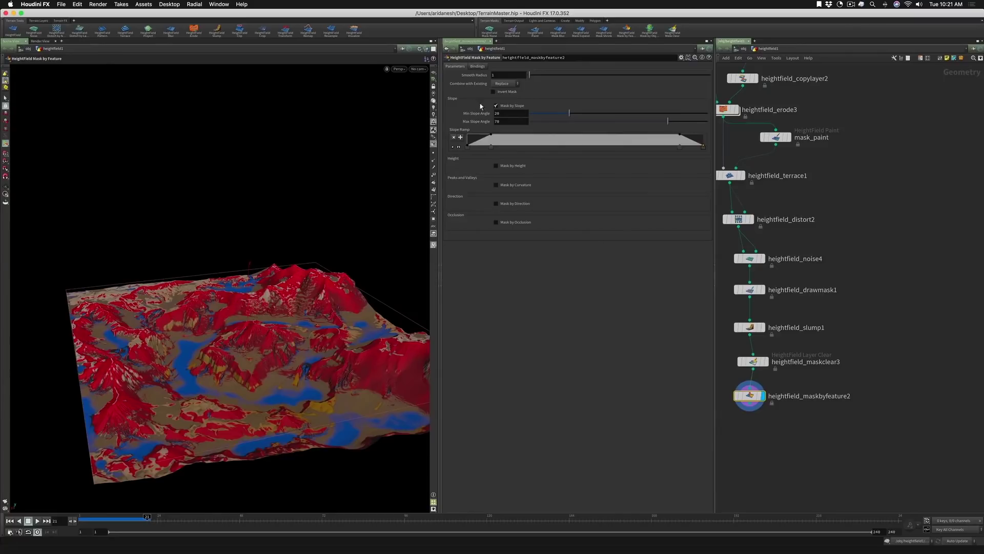
Step: Enable Mask by Height with a computed range, limit it to about 15 to 96.3, and turn off Mask by Slope
{"action": "left_click", "coordinate": [496, 166]}
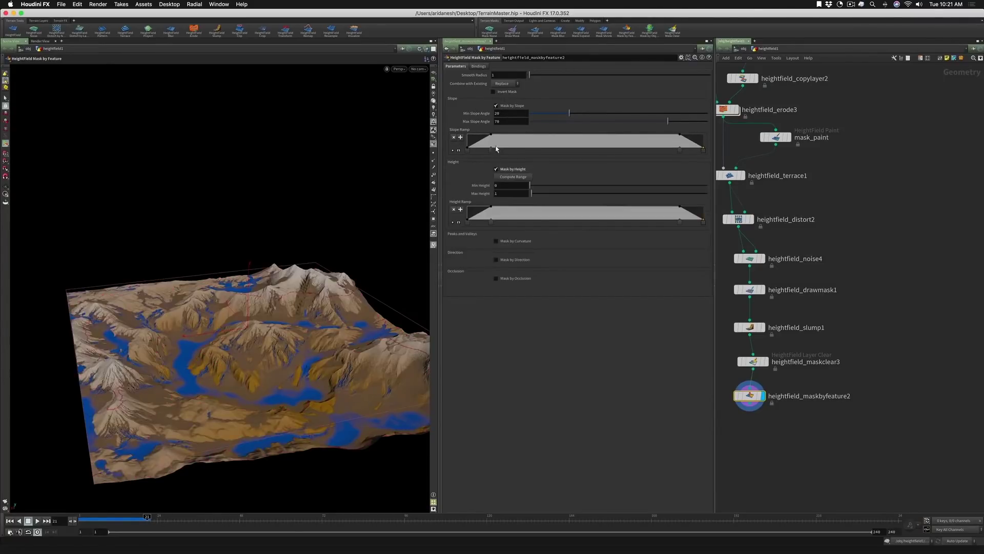
{"action": "left_click", "coordinate": [504, 177]}
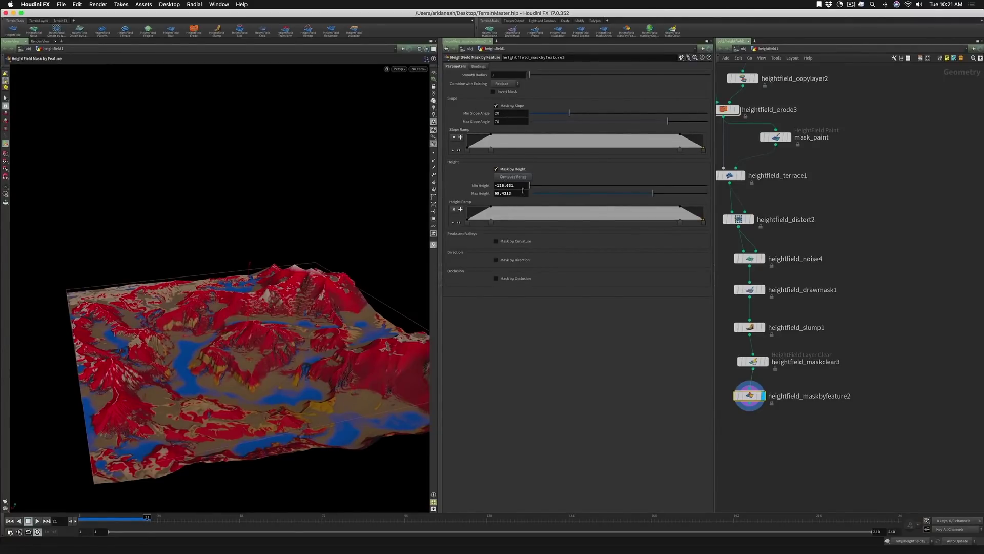
{"action": "left_click_drag", "start_coordinate": [529, 185], "coordinate": [701, 195]}
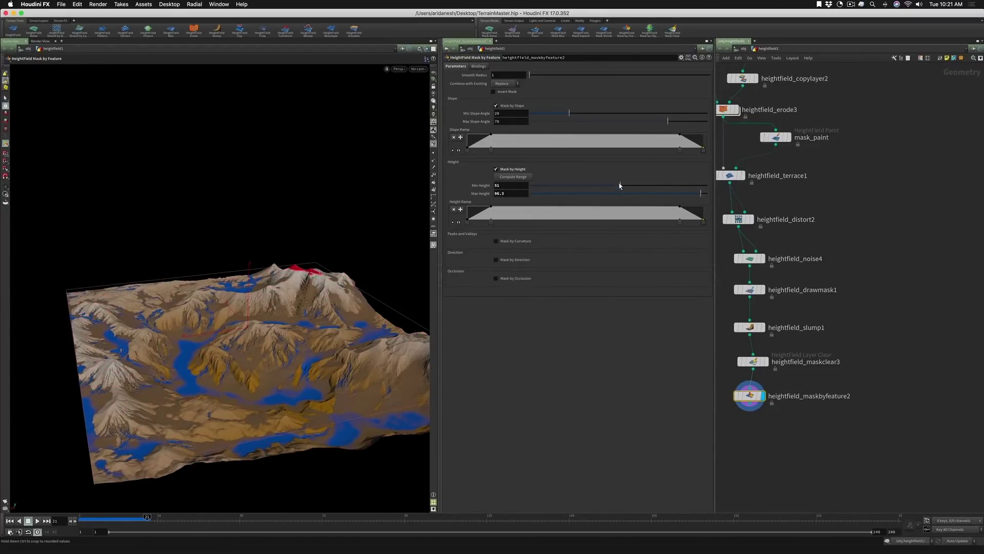
{"action": "left_click_drag", "start_coordinate": [620, 185], "coordinate": [556, 185]}
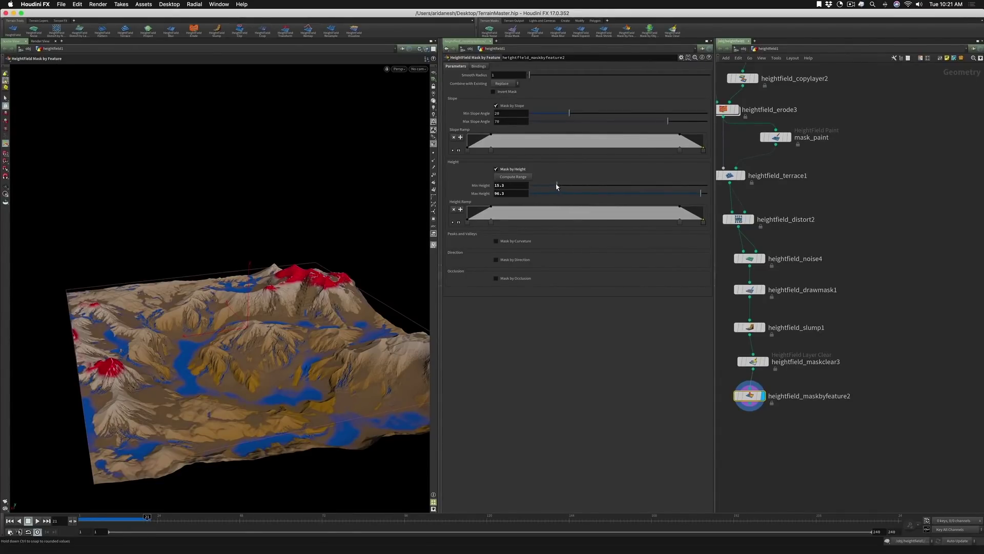
{"action": "left_click", "coordinate": [496, 105]}
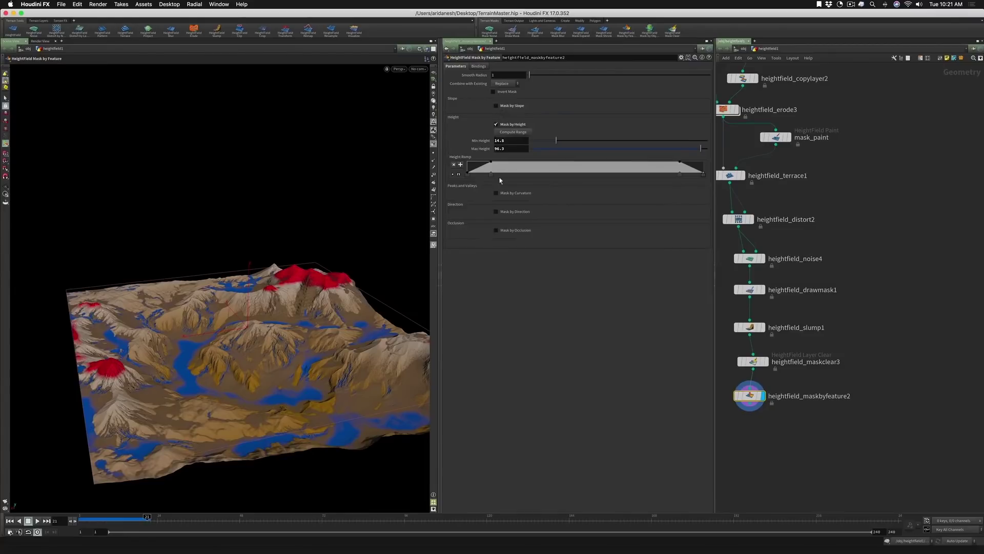
Step: Enable Mask by Direction with a Goal Angle of about -37 and an Angle Spread of about 101
{"action": "left_click", "coordinate": [496, 212]}
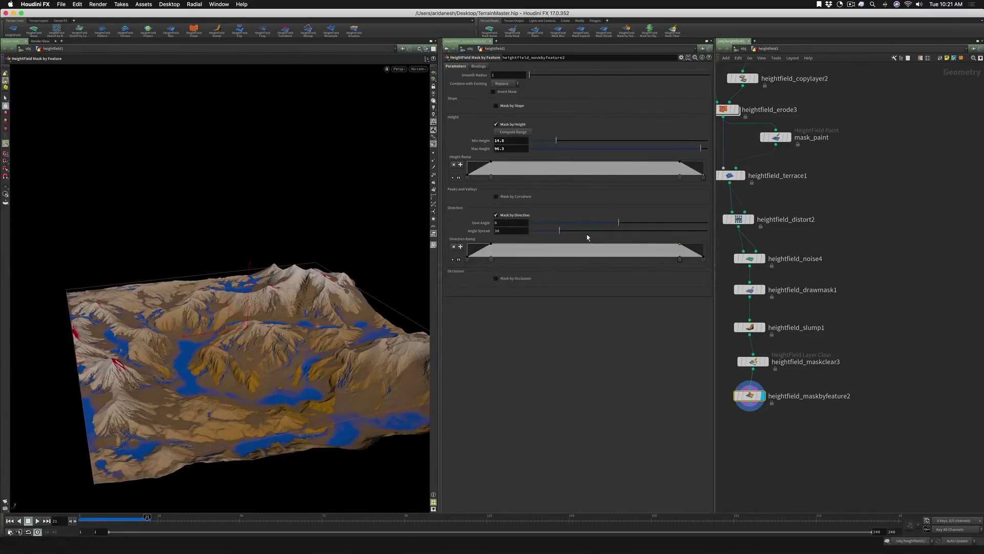
{"action": "mouse_move", "coordinate": [617, 223]}
{"action": "left_mouse_down"}
{"action": "mouse_move", "coordinate": [562, 227]}
{"action": "mouse_move", "coordinate": [631, 230]}
{"action": "left_mouse_up"}
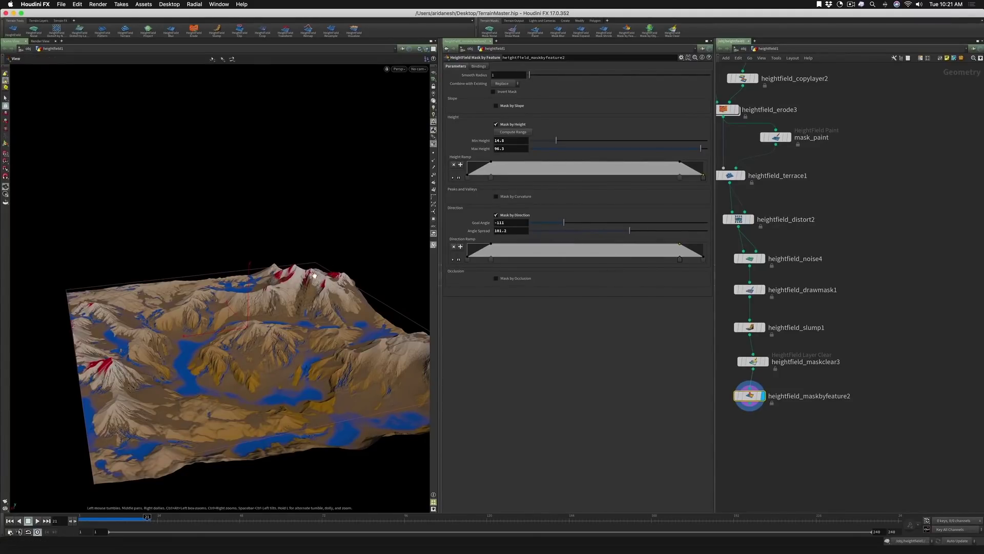
{"action": "left_click_drag", "start_coordinate": [318, 273], "coordinate": [319, 347]}
{"action": "left_click_drag", "start_coordinate": [563, 222], "coordinate": [600, 223]}
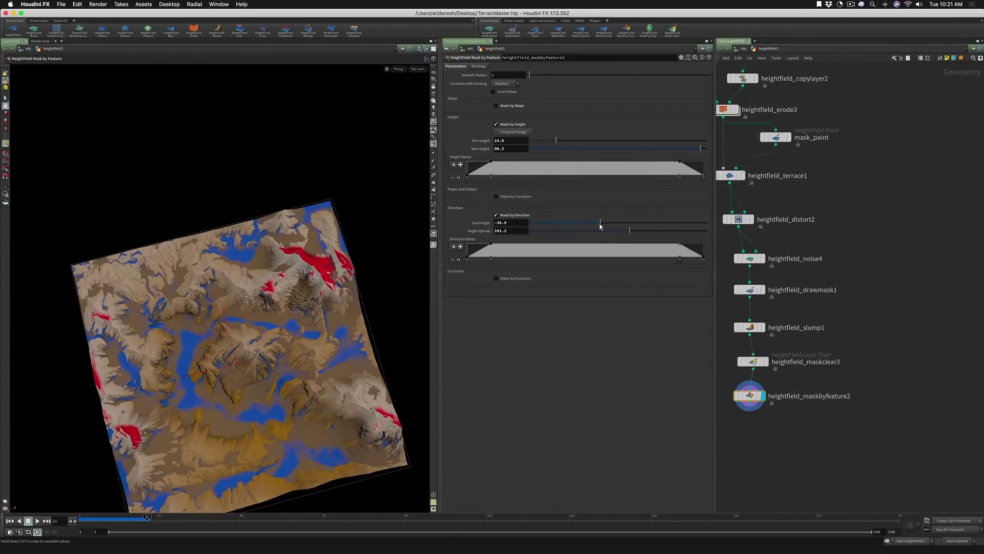
Step: Enable Mask by Occlusion, turn off the direction and height masks, and examine the occlusion mask over the terrain
{"action": "left_click", "coordinate": [497, 280]}
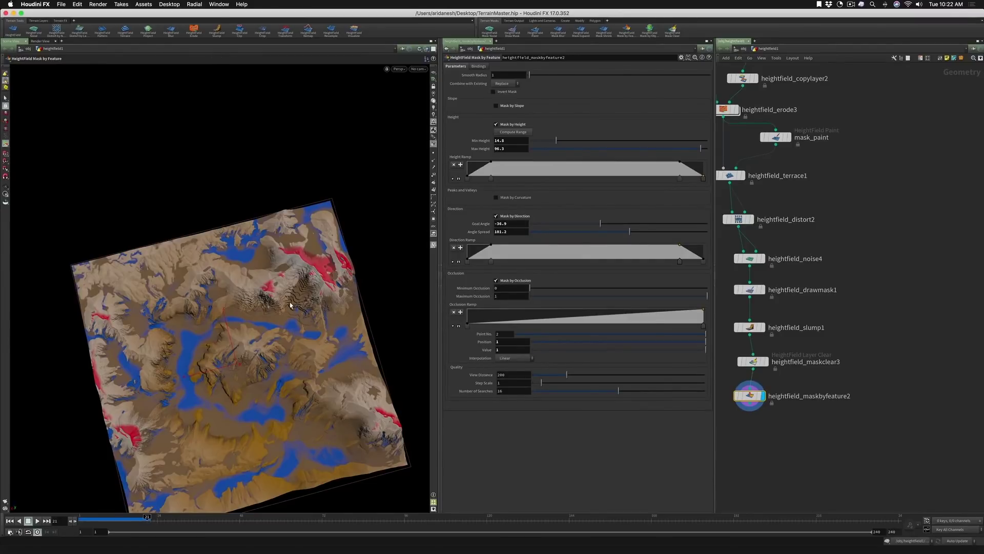
{"action": "left_click_drag", "start_coordinate": [290, 304], "coordinate": [259, 233], "text": "alt"}
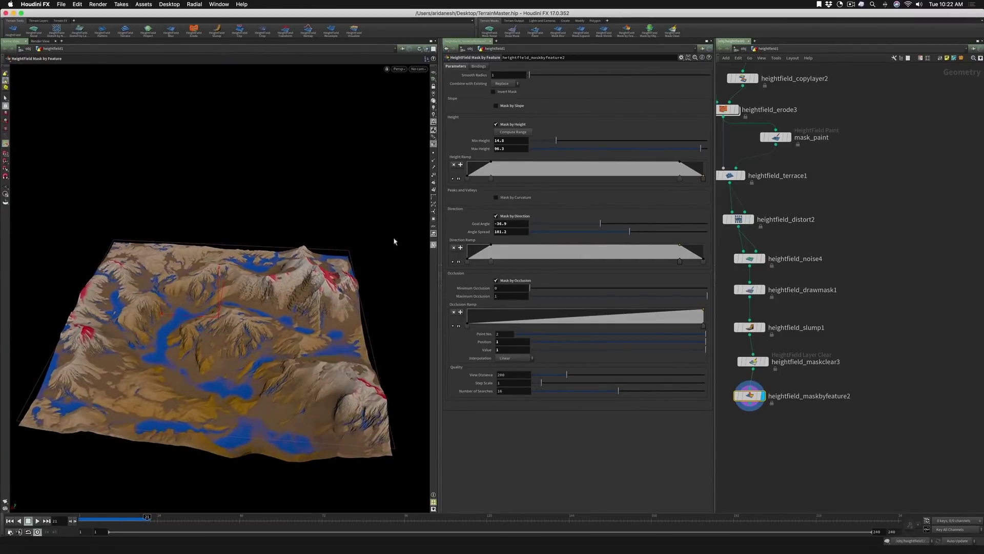
{"action": "left_click", "coordinate": [497, 216]}
{"action": "left_click_drag", "start_coordinate": [369, 236], "coordinate": [301, 296], "text": "alt"}
{"action": "left_click", "coordinate": [496, 124]}
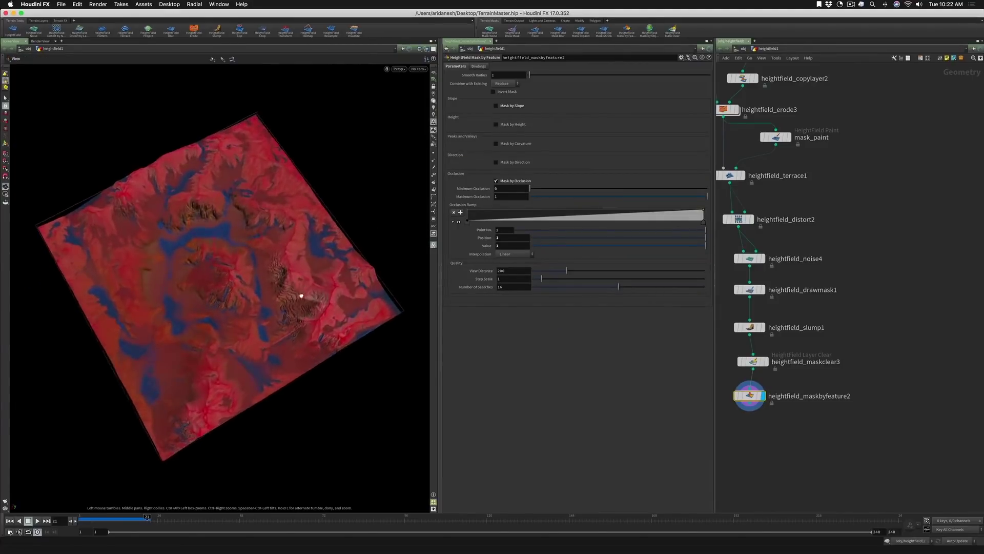
{"action": "scroll", "coordinate": [282, 226], "scroll_direction": "up", "scroll_amount": 5}
{"action": "left_click_drag", "start_coordinate": [334, 200], "coordinate": [294, 216], "text": "alt"}
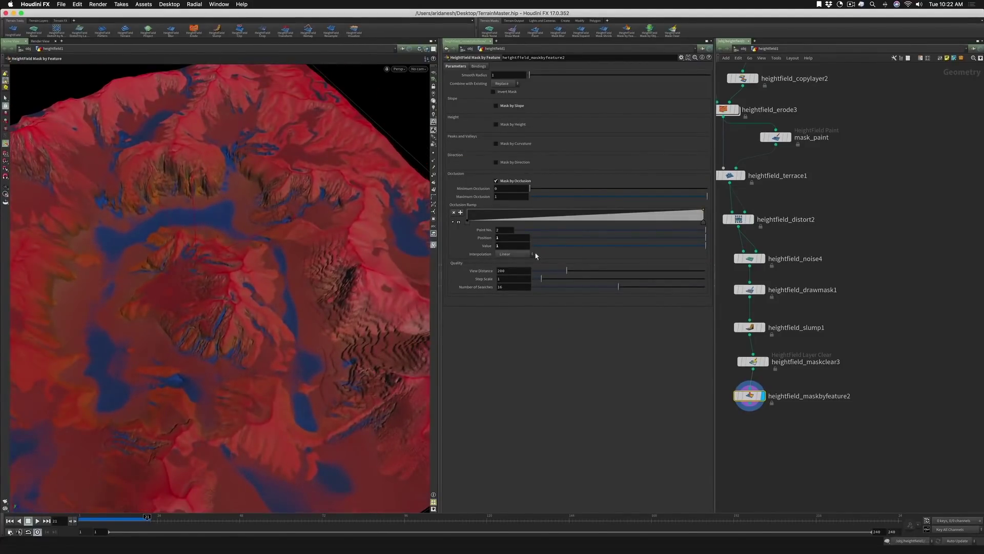
{"action": "left_click_drag", "start_coordinate": [311, 259], "coordinate": [274, 248], "text": "alt"}
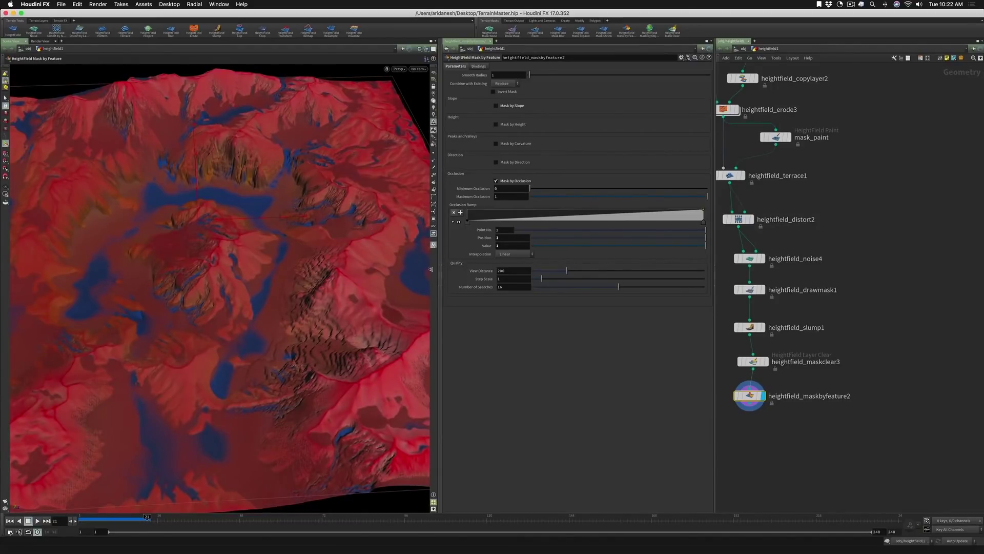
{"action": "left_click_drag", "start_coordinate": [364, 248], "coordinate": [378, 231], "text": "alt"}
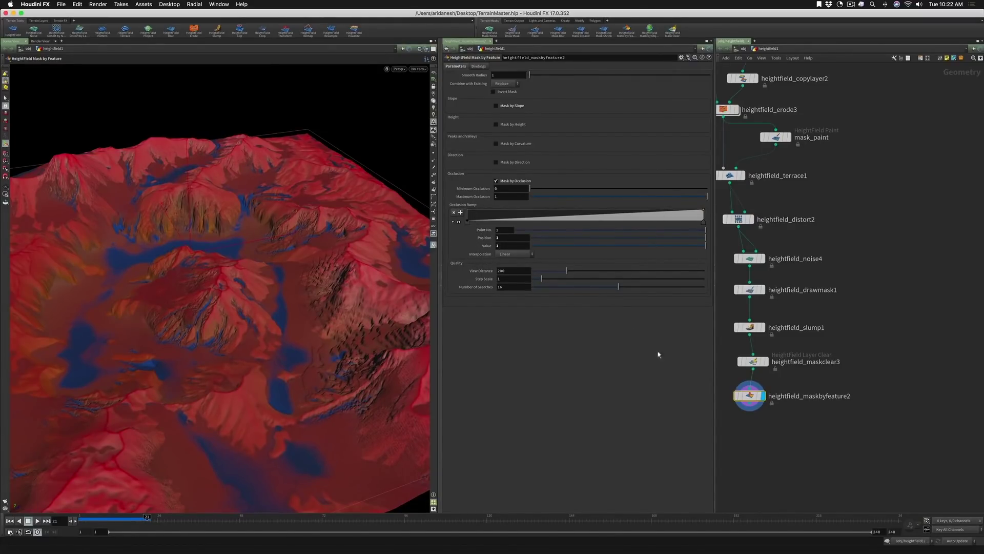
Step: Replace heightfield_maskbyfeature2 with a HeightField Mask by Occlusion node wired below heightfield_maskclear3
{"action": "key", "text": "Delete"}
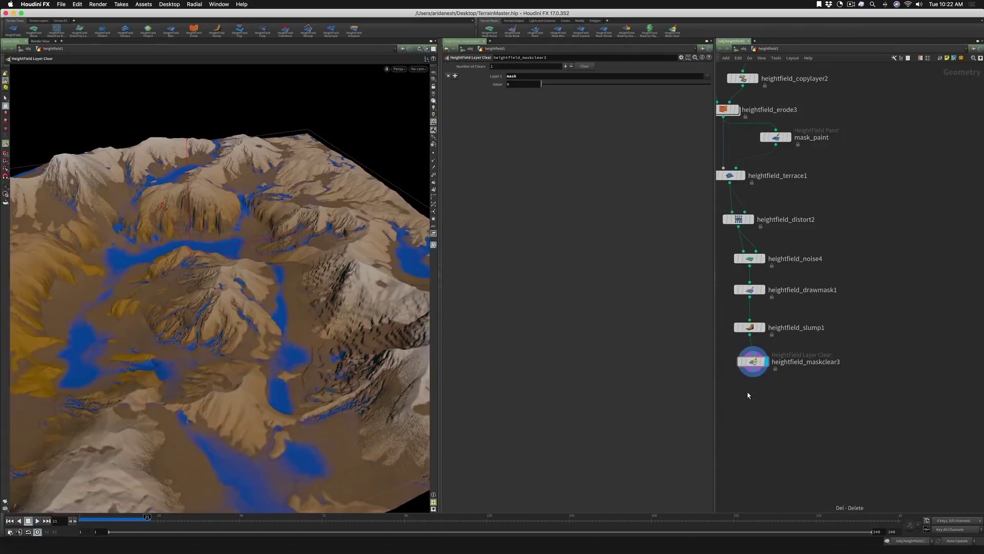
{"action": "key", "text": "Tab"}
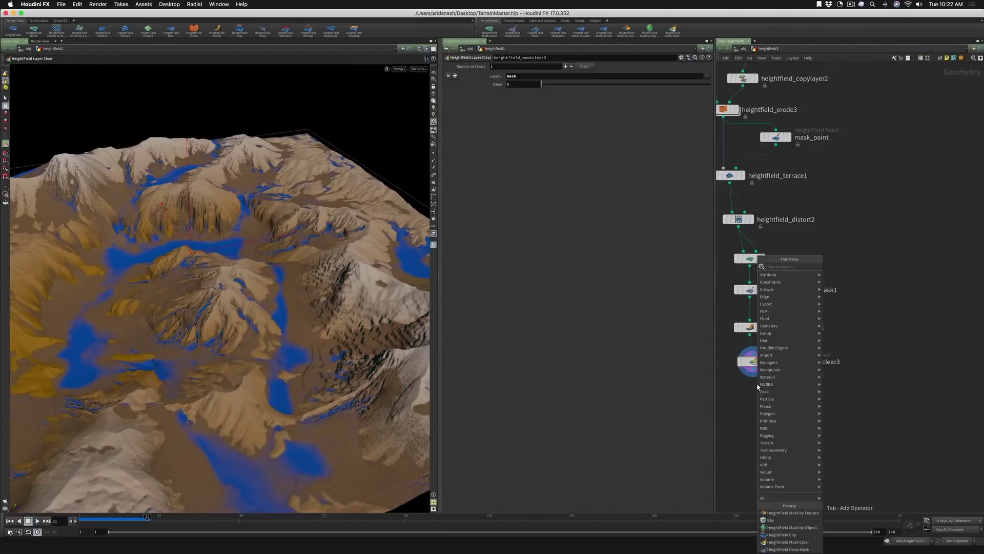
{"action": "type", "text": "hf oc"}
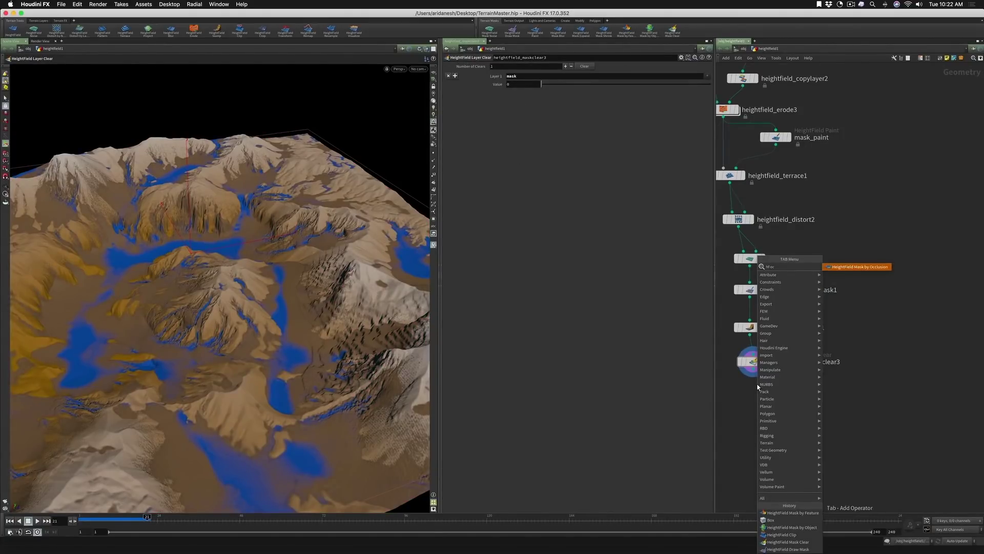
{"action": "left_click", "coordinate": [865, 269]}
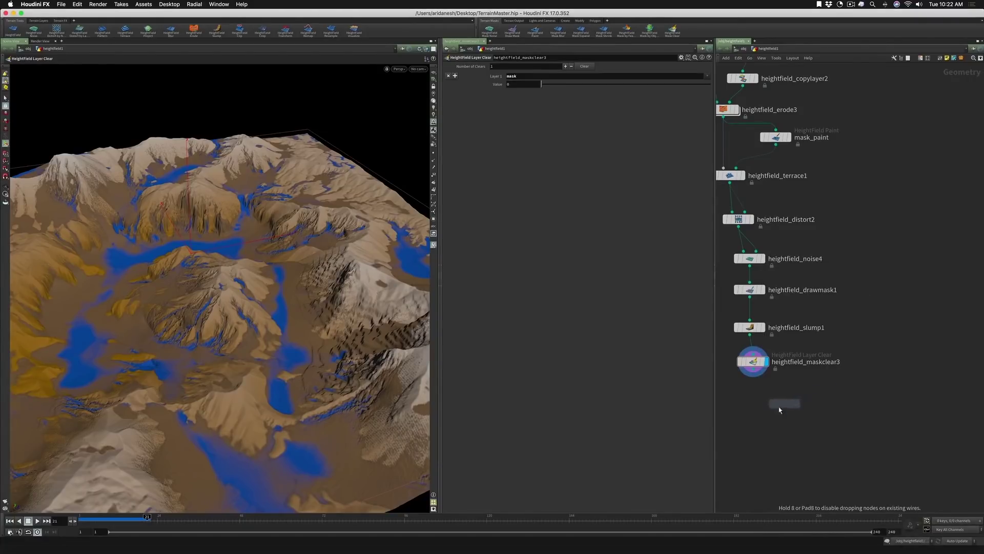
{"action": "left_click", "coordinate": [764, 409]}
{"action": "left_click", "coordinate": [764, 401]}
{"action": "left_click", "coordinate": [754, 373]}
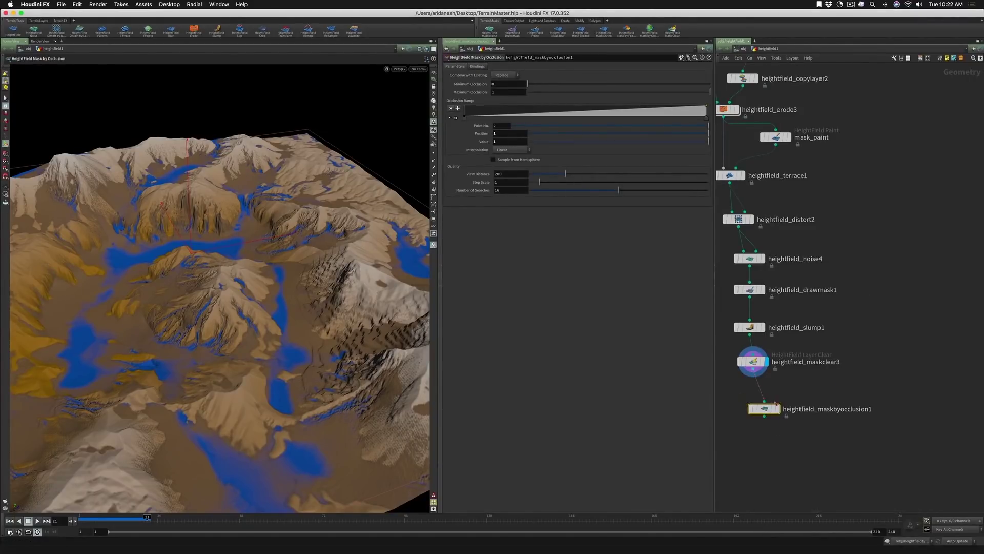
Step: Display heightfield_maskbyocclusion1 and set View Distance to about 434, Step Scale to about 5.64, Number of Searches to 18 and Minimum Occlusion to about 0.595
{"action": "left_click", "coordinate": [777, 409]}
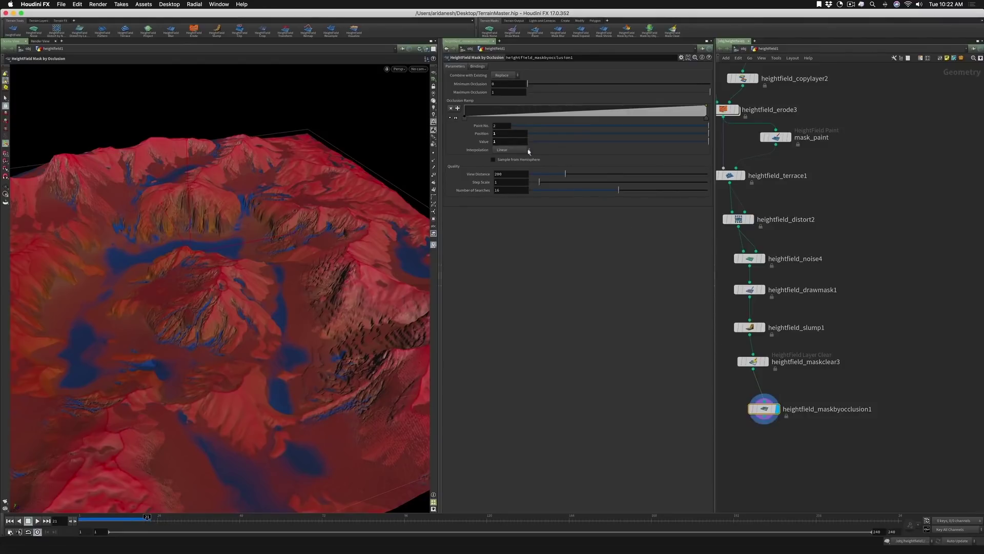
{"action": "key", "text": "Escape"}
{"action": "left_click_drag", "start_coordinate": [328, 205], "coordinate": [309, 237]}
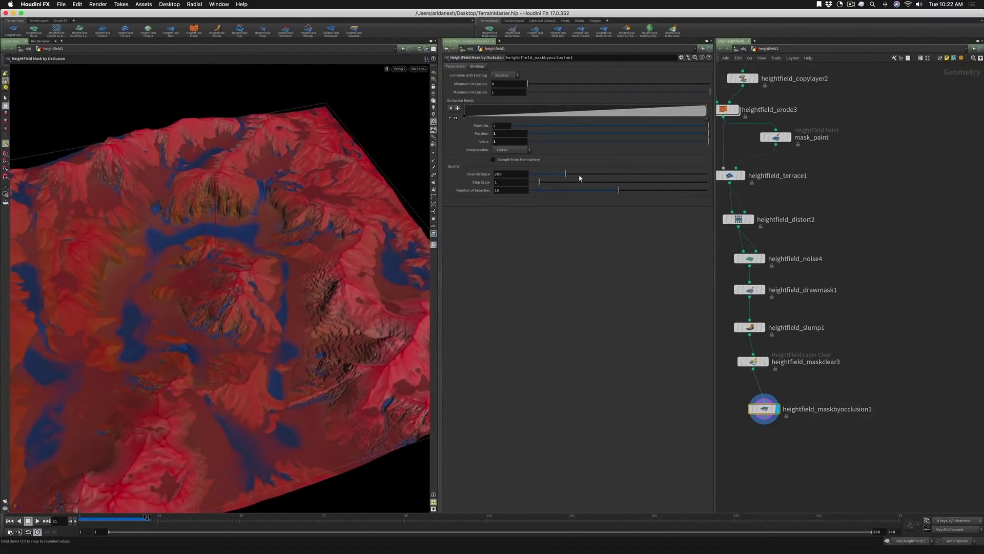
{"action": "left_click_drag", "start_coordinate": [551, 176], "coordinate": [606, 178]}
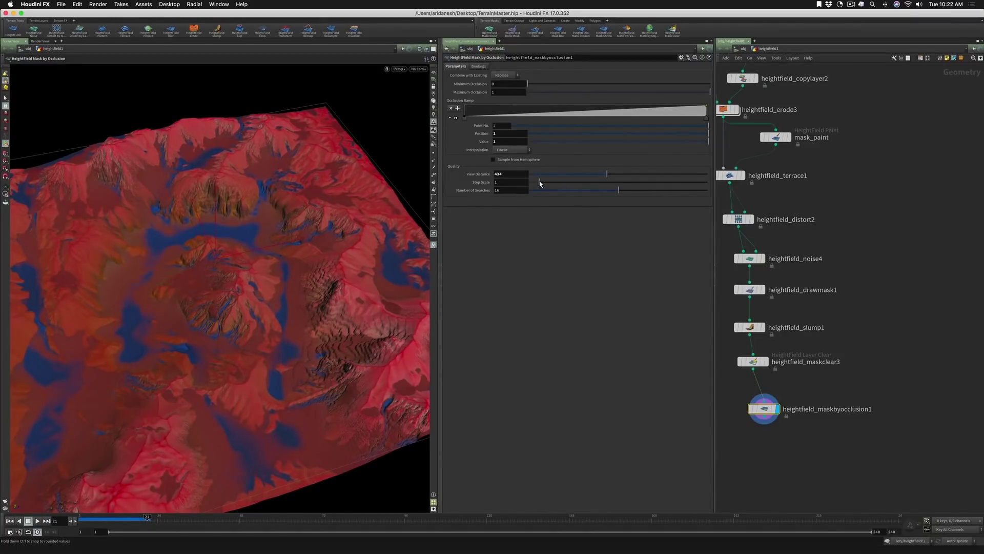
{"action": "left_click_drag", "start_coordinate": [600, 183], "coordinate": [630, 191]}
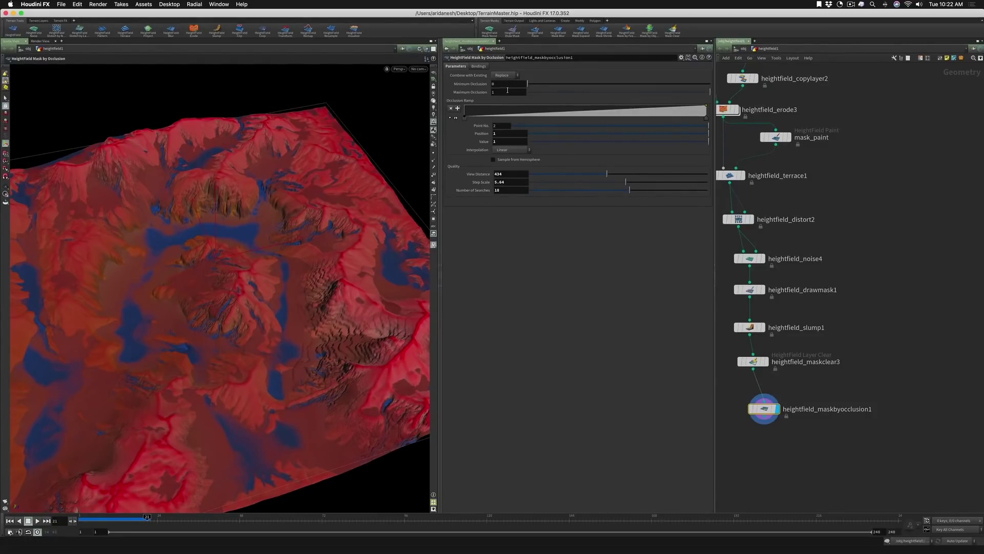
{"action": "left_click_drag", "start_coordinate": [527, 85], "coordinate": [647, 96]}
{"action": "left_click_drag", "start_coordinate": [364, 228], "coordinate": [334, 219]}
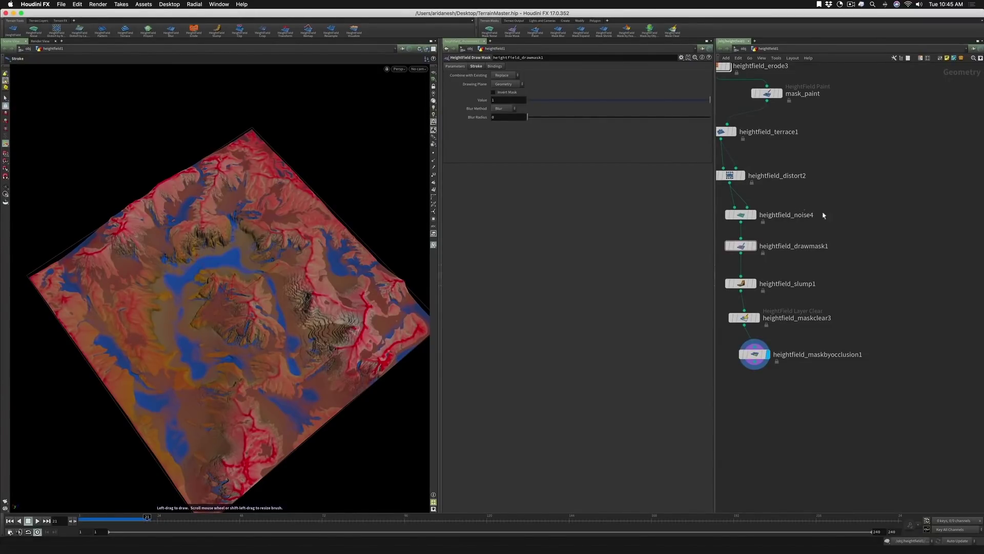
Step: Examine the node info of heightfield_erode3 and heightfield_slump1 to check which layers they carry
{"action": "scroll", "coordinate": [824, 216], "scroll_direction": "up", "scroll_amount": 5}
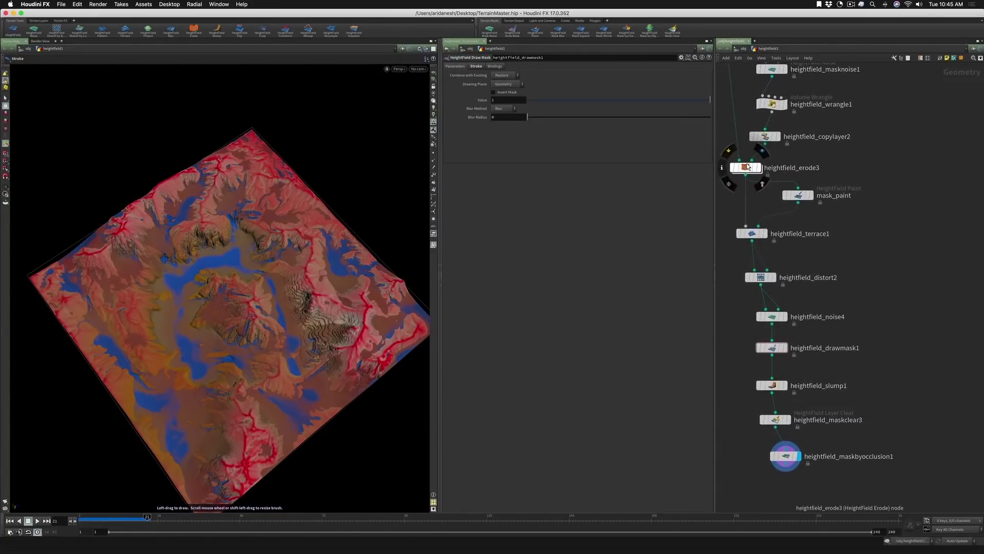
{"action": "left_click", "coordinate": [747, 169]}
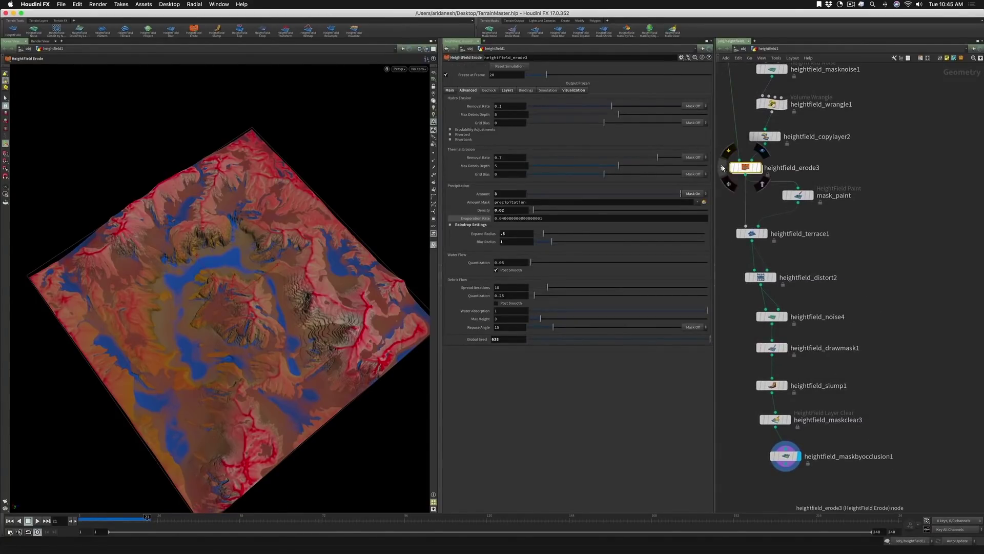
{"action": "left_click", "coordinate": [723, 168]}
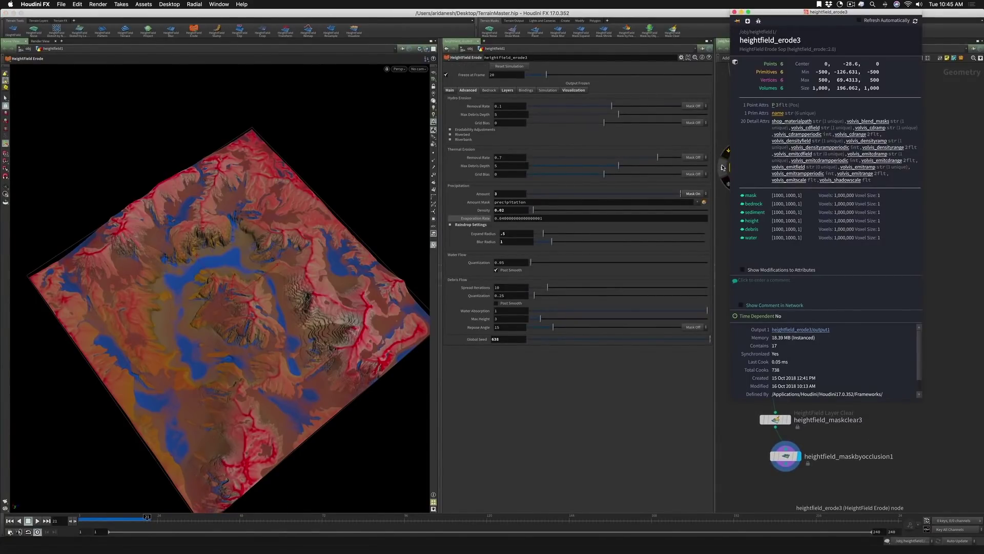
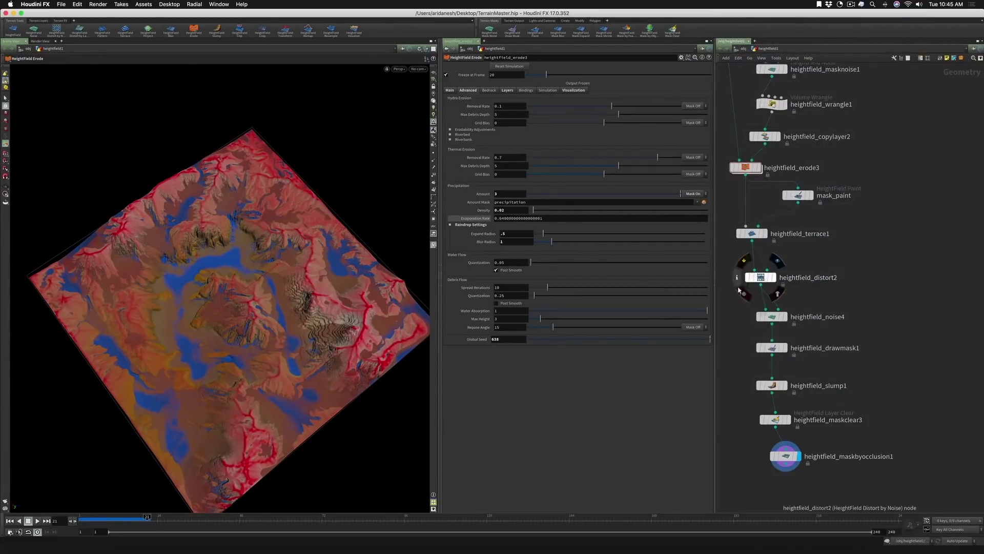
{"action": "scroll", "coordinate": [759, 292], "scroll_direction": "down", "scroll_amount": 5}
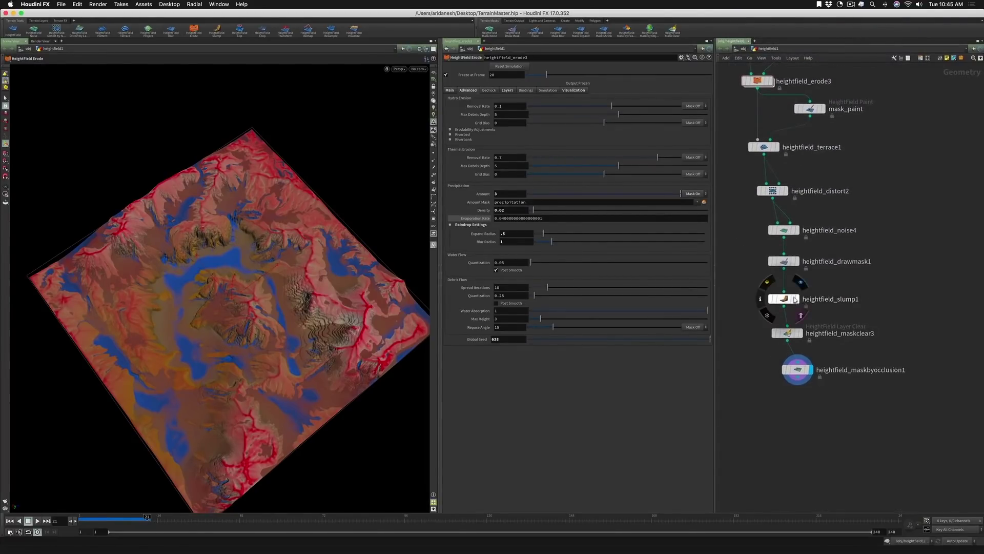
{"action": "left_click", "coordinate": [761, 300]}
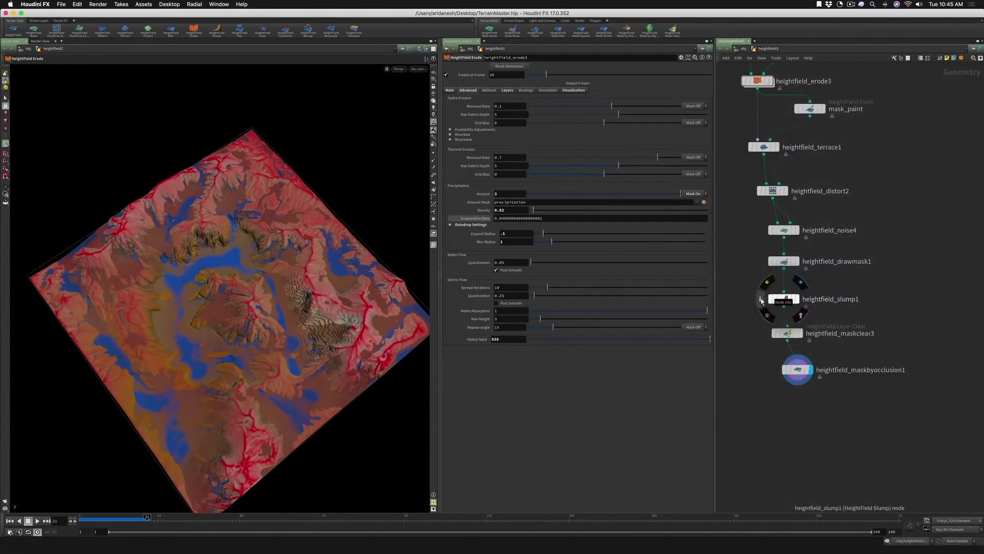
{"action": "left_click", "coordinate": [761, 300]}
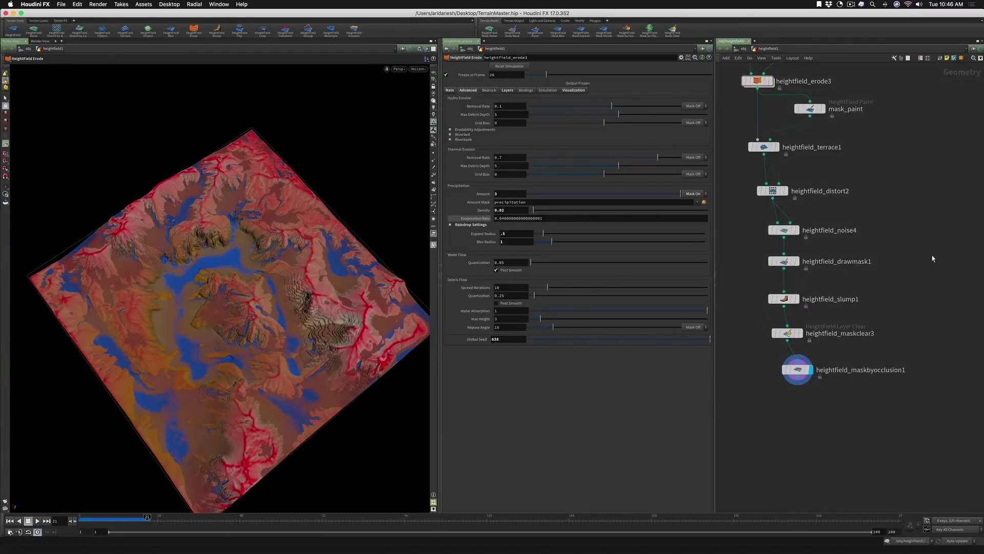
Step: Add a HeightField Flow Field node fed by heightfield_terrace1, display its result and open its node info
{"action": "middle_click_drag", "start_coordinate": [931, 256], "coordinate": [929, 322]}
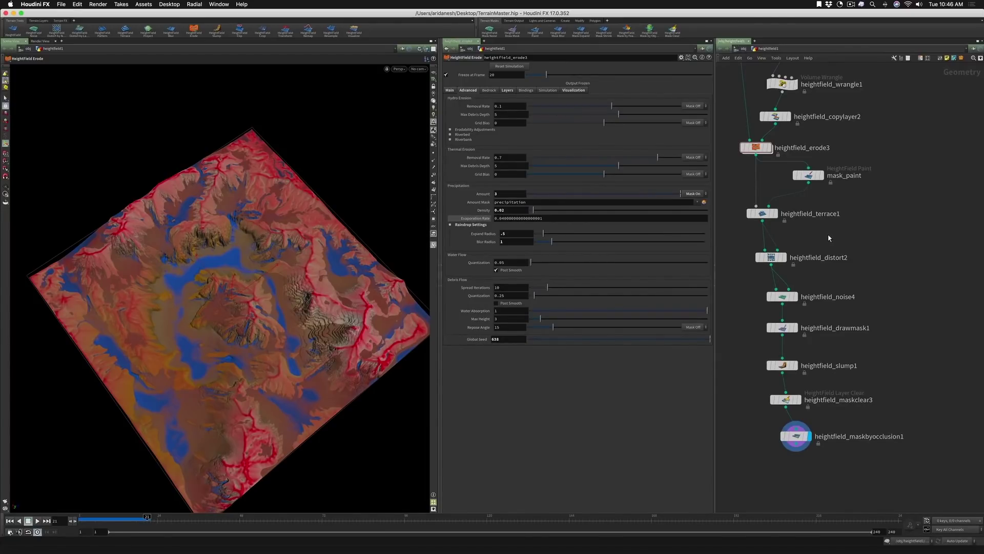
{"action": "key", "text": "Tab"}
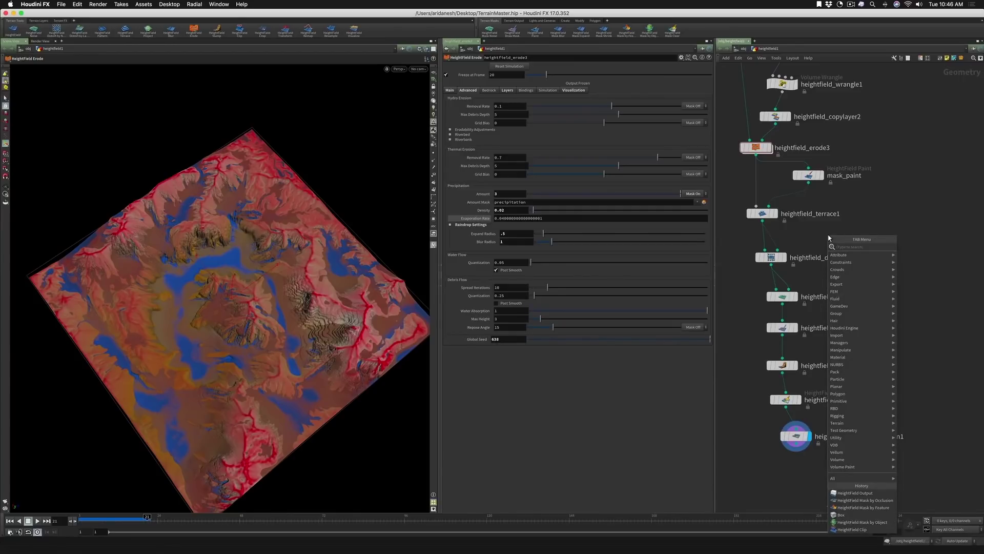
{"action": "type", "text": "hf flow"}
{"action": "key", "text": "Return"}
{"action": "left_click", "coordinate": [829, 237]}
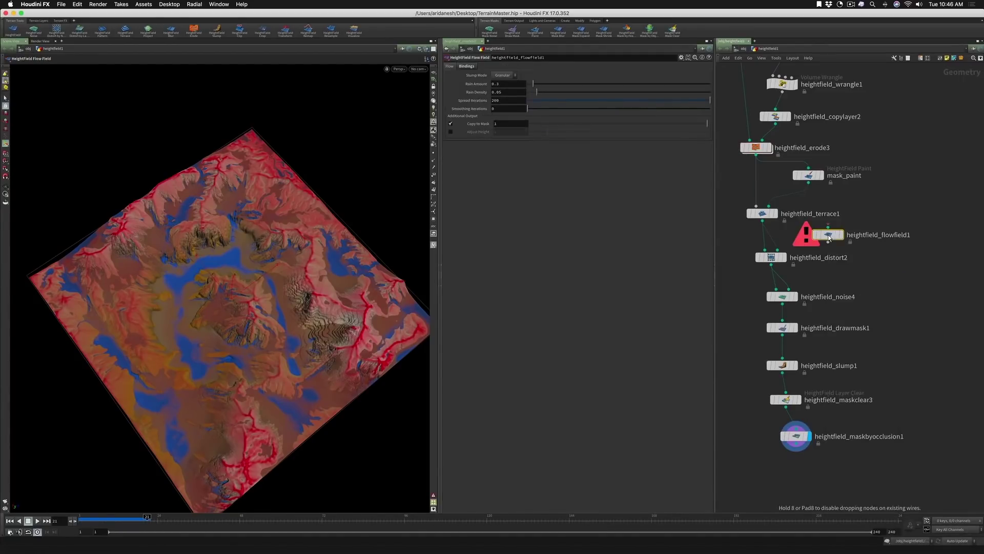
{"action": "left_click_drag", "start_coordinate": [771, 228], "coordinate": [829, 239]}
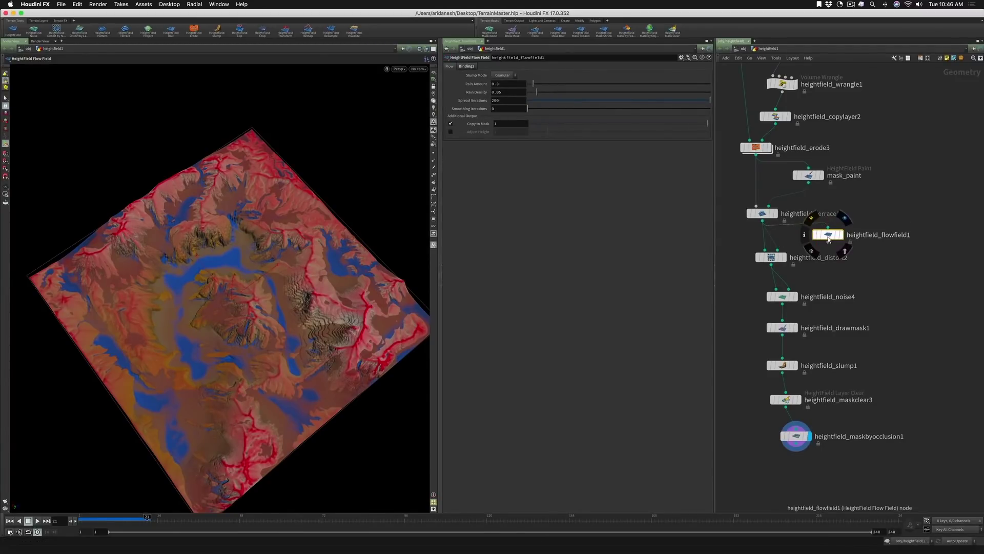
{"action": "left_click", "coordinate": [842, 236]}
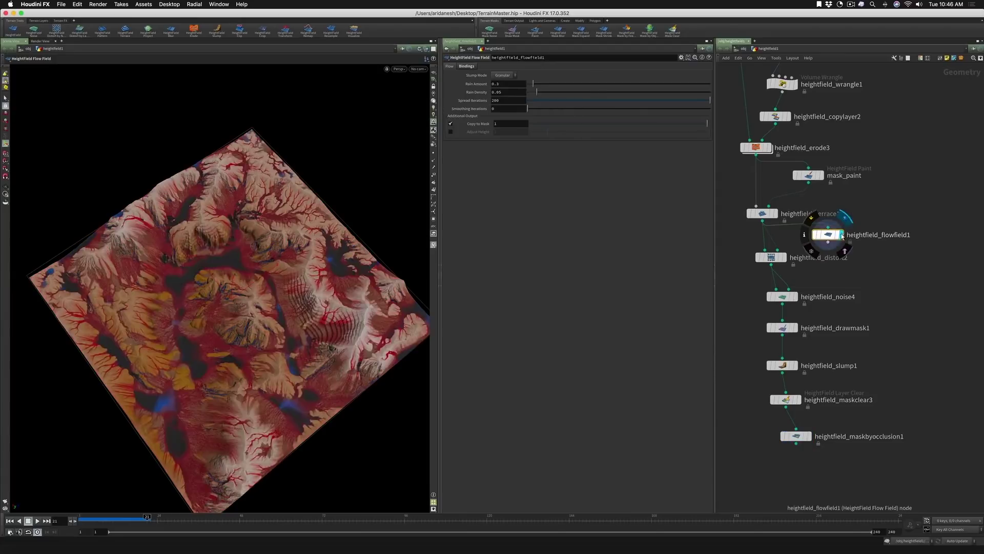
{"action": "left_click", "coordinate": [804, 235]}
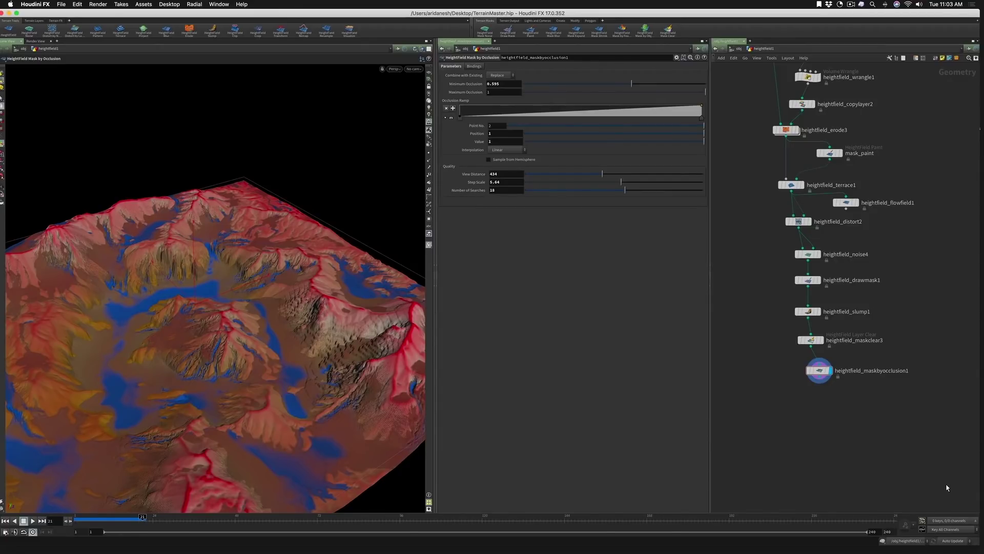
Step: Add a HeightField Output node and wire it below heightfield_maskbyocclusion1
{"action": "key", "text": "Tab"}
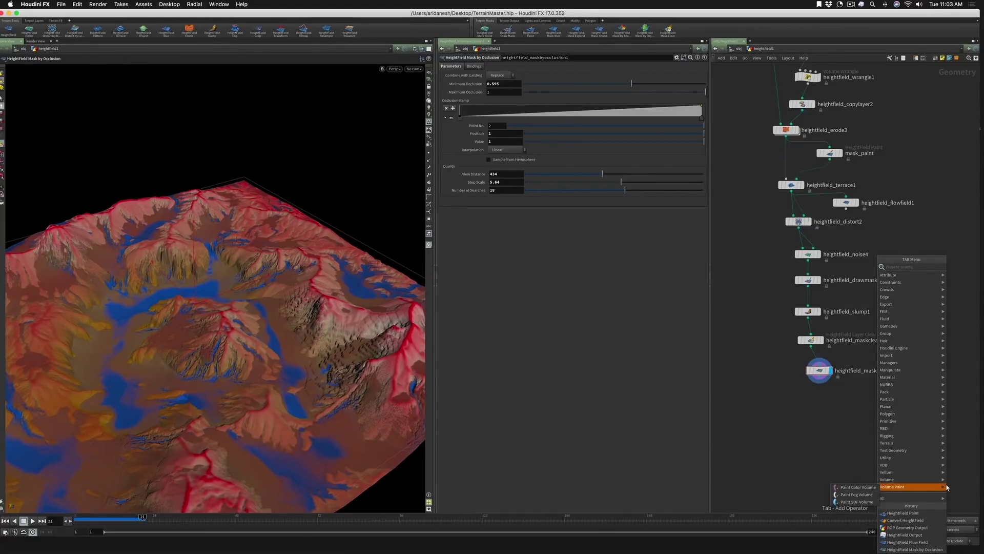
{"action": "type", "text": "hf"}
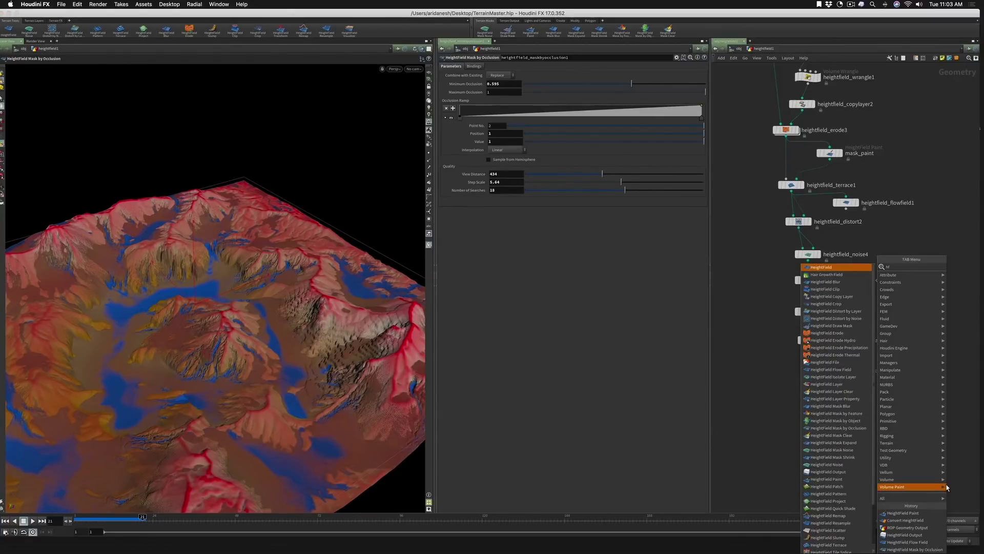
{"action": "type", "text": " out"}
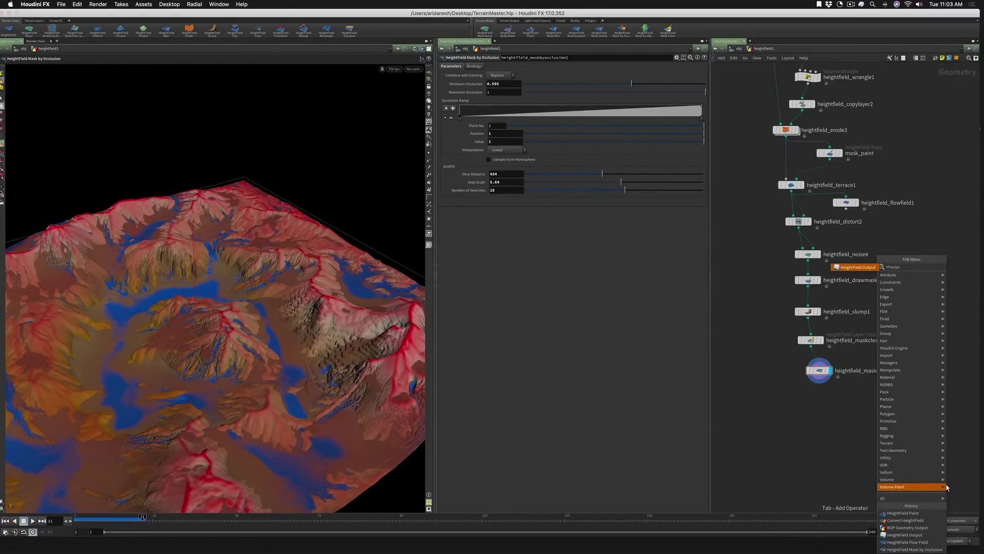
{"action": "type", "text": "pu"}
{"action": "key", "text": "Return"}
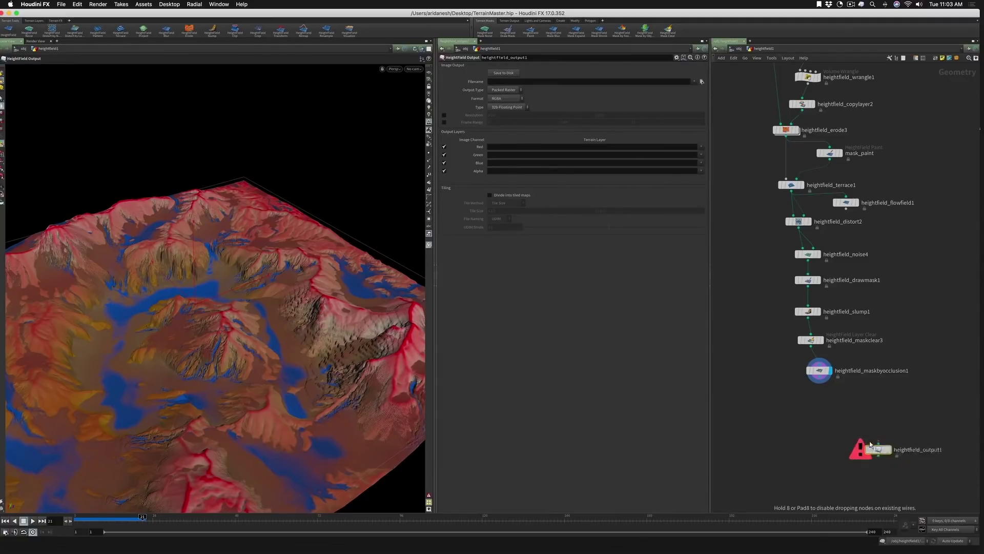
{"action": "left_click", "coordinate": [839, 409]}
{"action": "left_click_drag", "start_coordinate": [821, 381], "coordinate": [839, 406]}
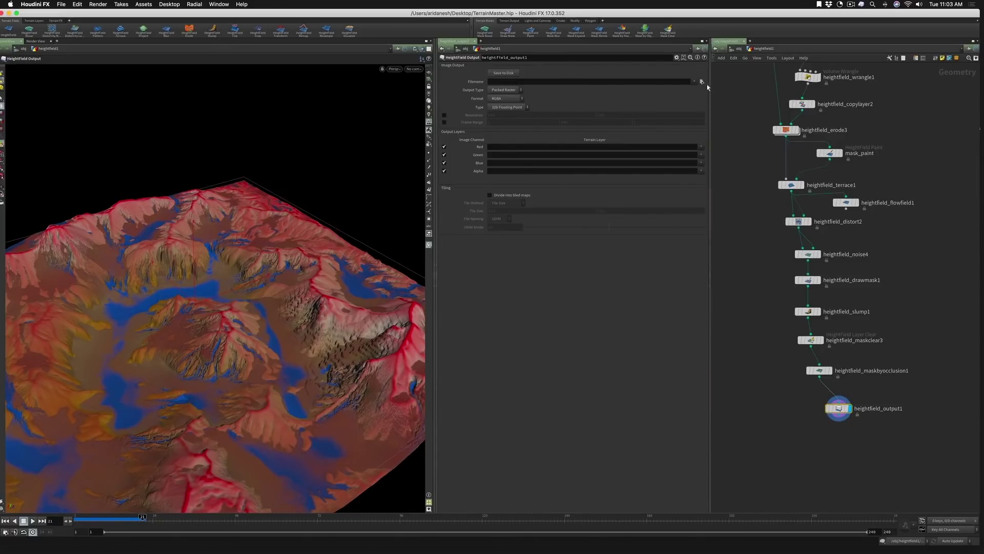
Step: Set the output node's filename to foo.exr in the $HIP folder
{"action": "left_click", "coordinate": [702, 82]}
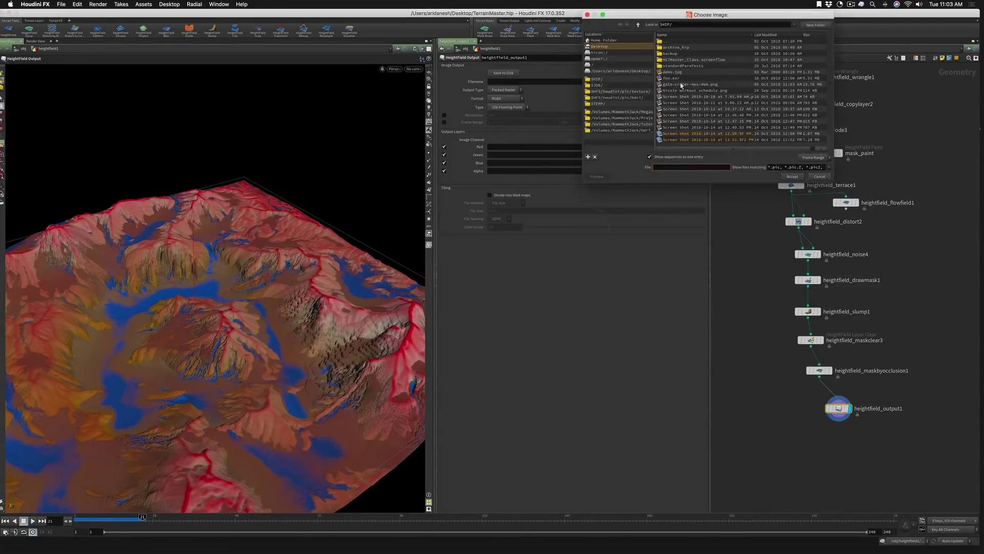
{"action": "left_click", "coordinate": [668, 79]}
{"action": "left_click", "coordinate": [792, 177]}
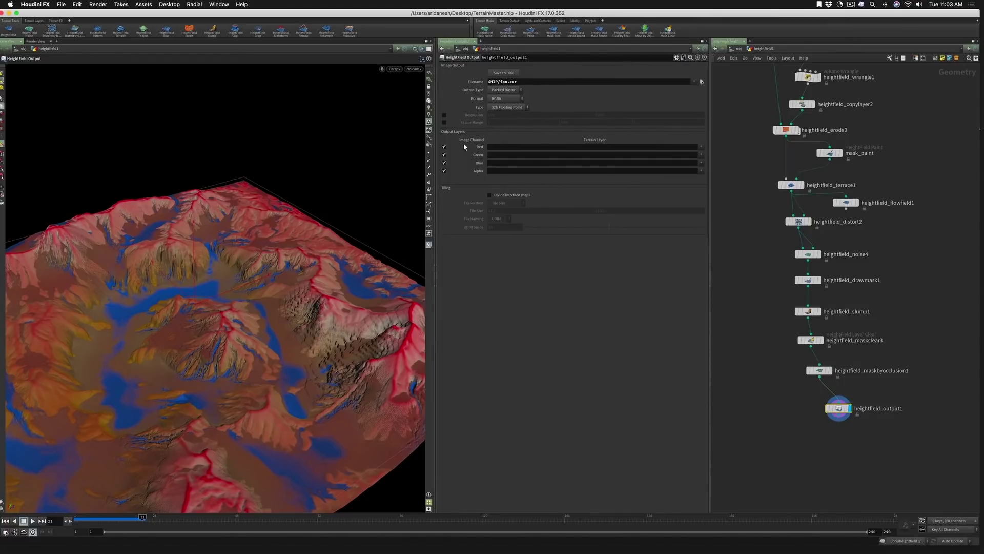
Step: Assign the height layer to the Red output channel and set its Output Range to Auto Remap
{"action": "left_click", "coordinate": [702, 147]}
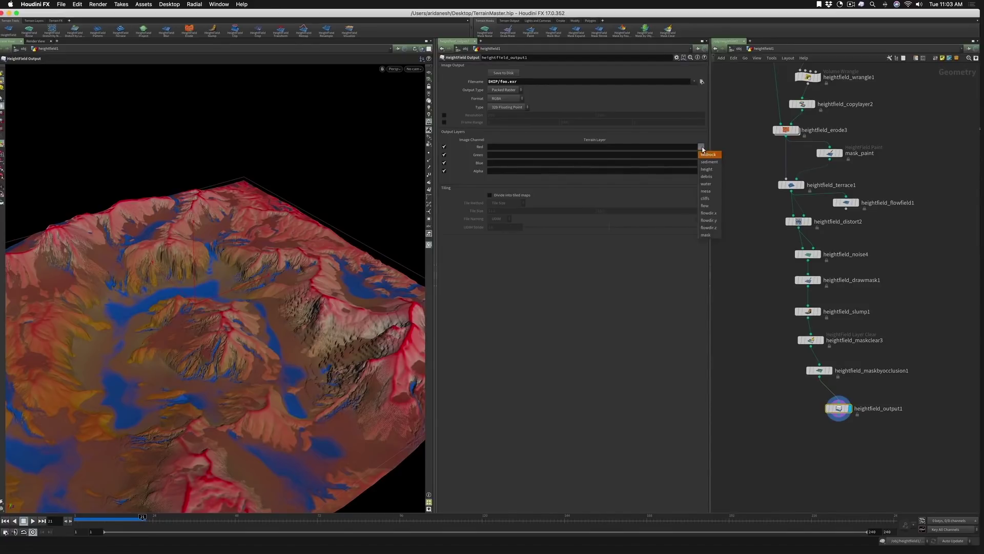
{"action": "left_click", "coordinate": [707, 171]}
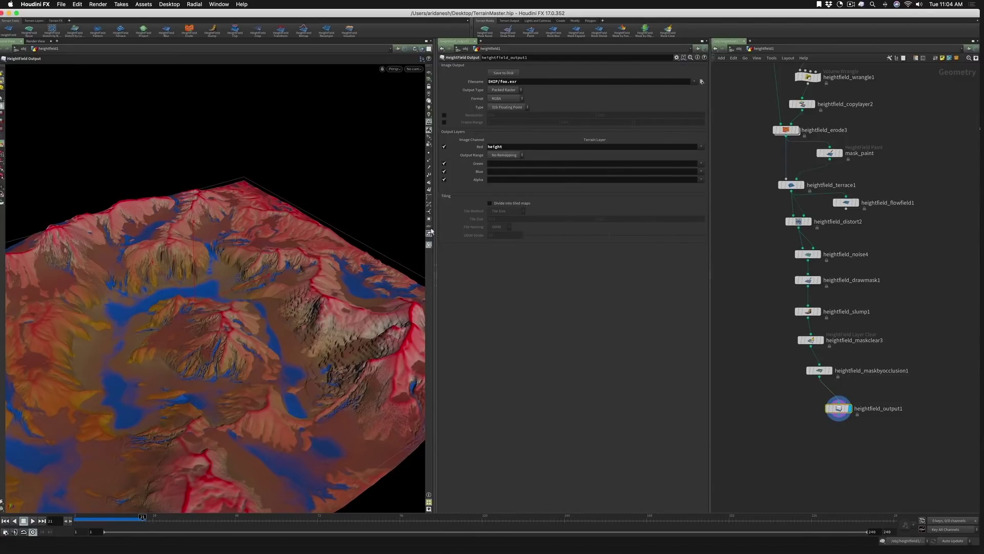
{"action": "left_click", "coordinate": [493, 156]}
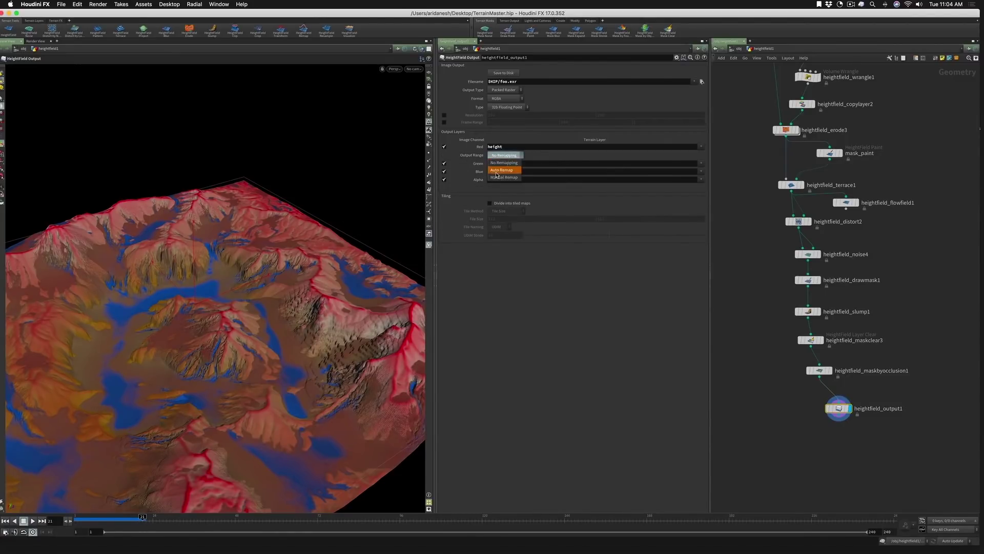
{"action": "left_click", "coordinate": [496, 174]}
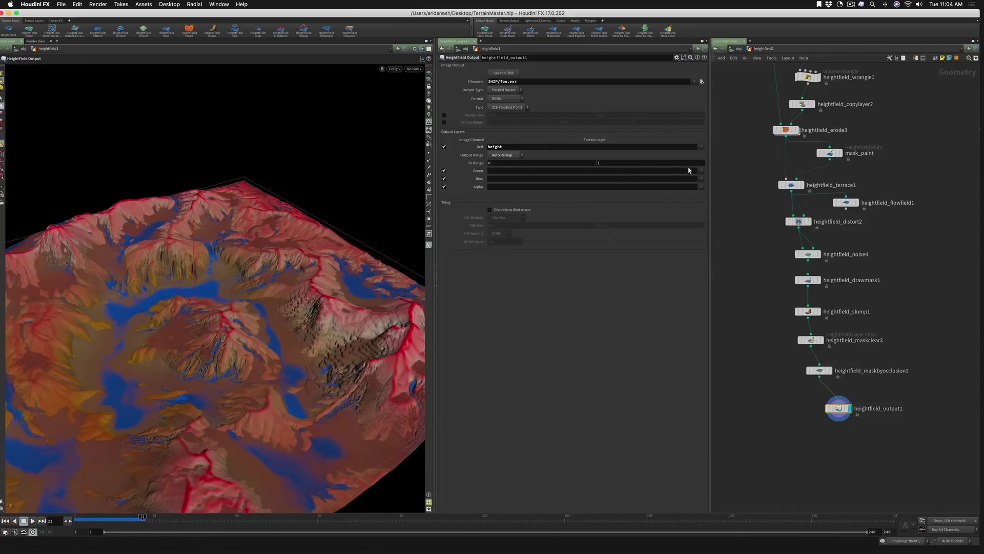
Step: Assign the debris layer to the Green channel and the water layer to Blue, both with Output Range set to Auto Remap
{"action": "left_click", "coordinate": [701, 174]}
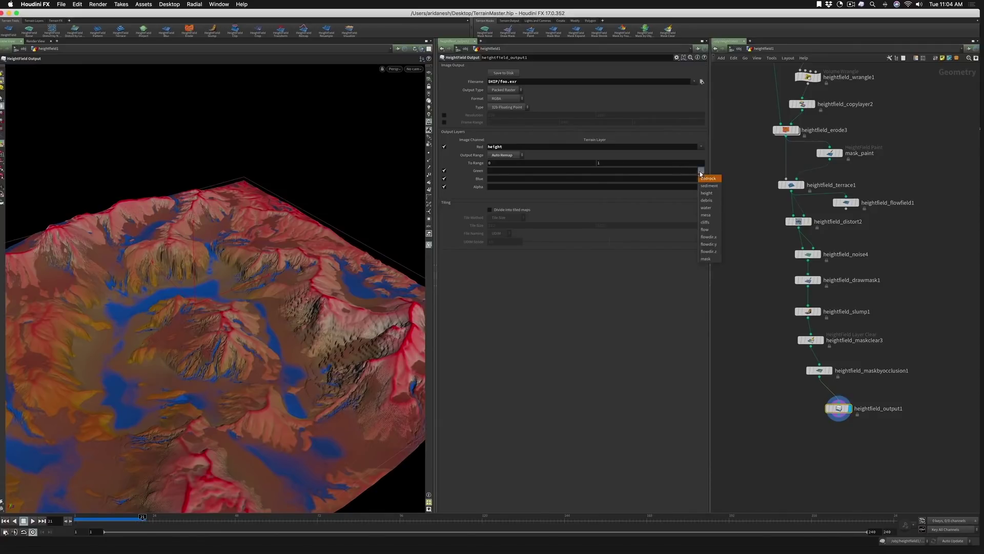
{"action": "left_click", "coordinate": [708, 202]}
{"action": "left_click", "coordinate": [505, 178]}
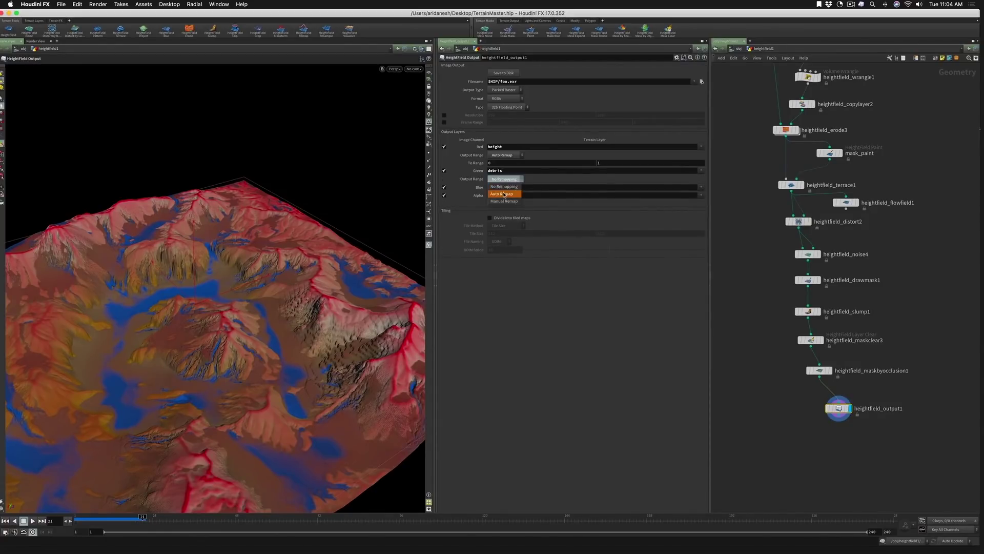
{"action": "left_click", "coordinate": [505, 191]}
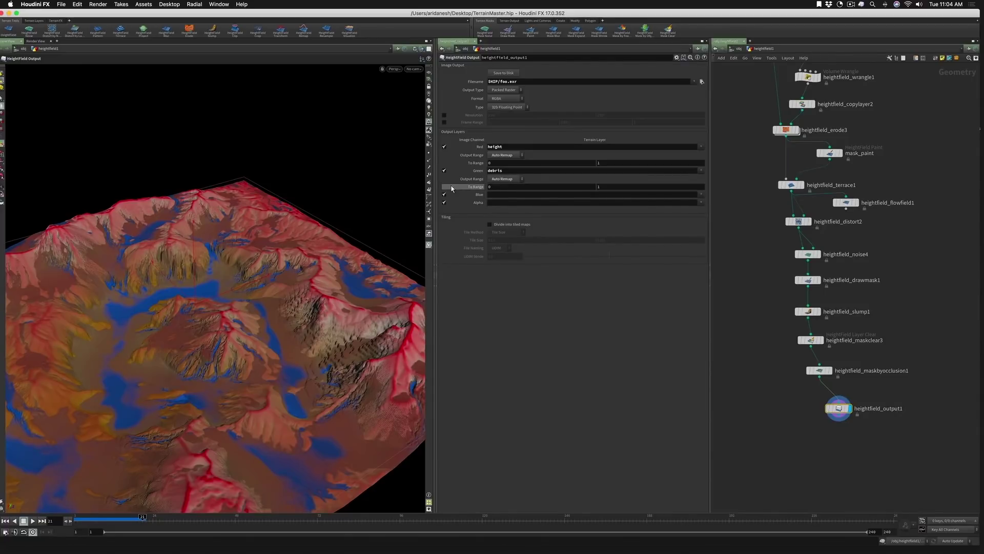
{"action": "left_click", "coordinate": [701, 195]}
{"action": "left_click", "coordinate": [710, 233]}
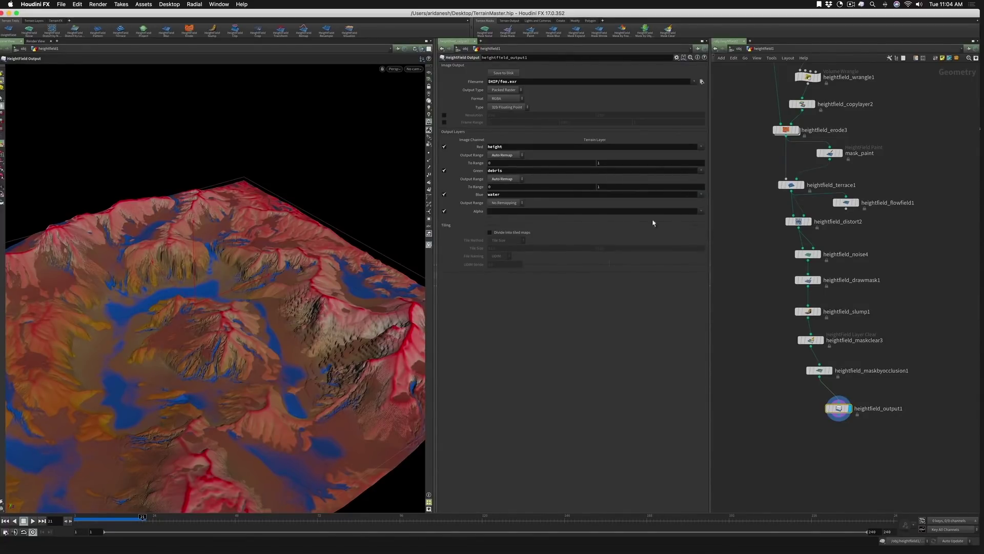
{"action": "left_click", "coordinate": [496, 204]}
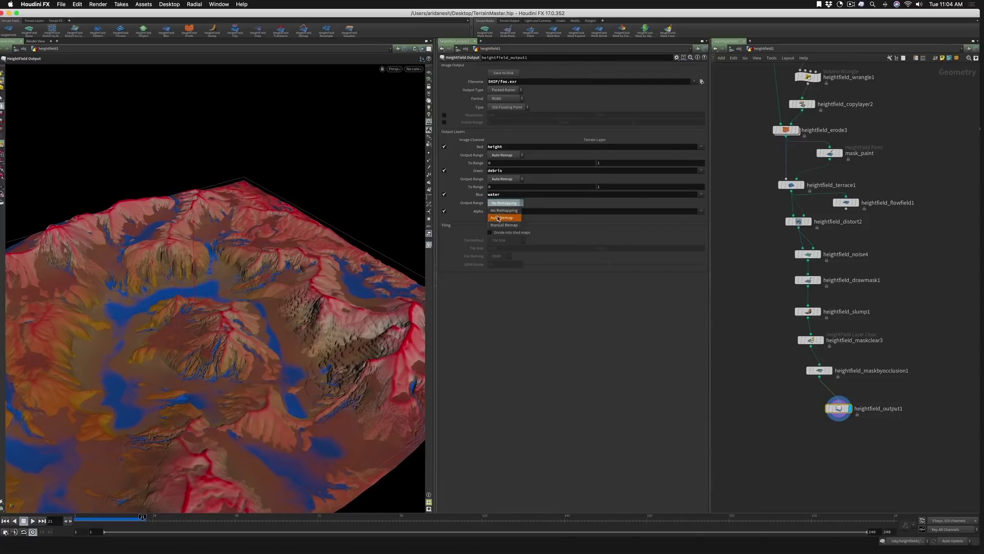
{"action": "left_click", "coordinate": [498, 218]}
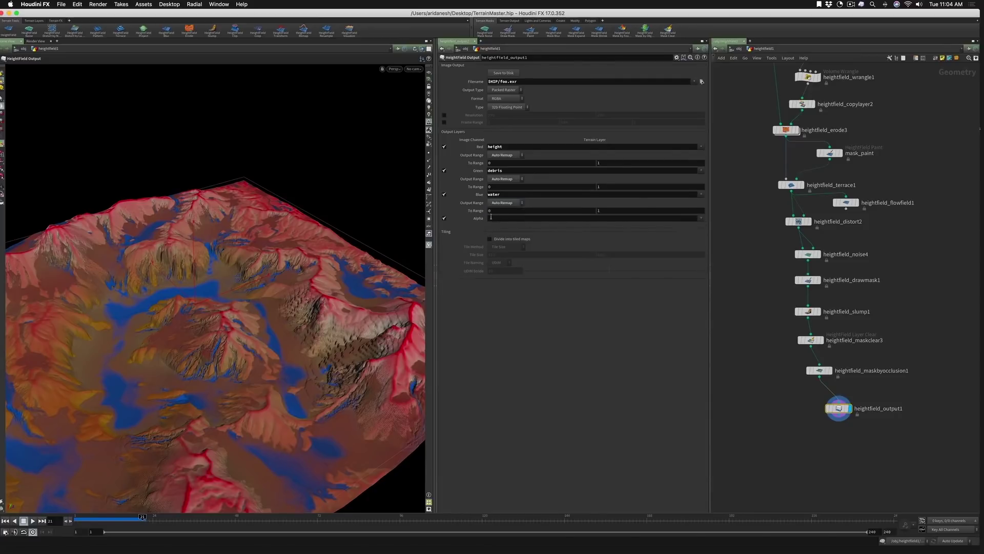
Step: Assign the mesa layer to the Alpha channel with Output Range set to Auto Remap, and save the image to disk
{"action": "left_click", "coordinate": [702, 220]}
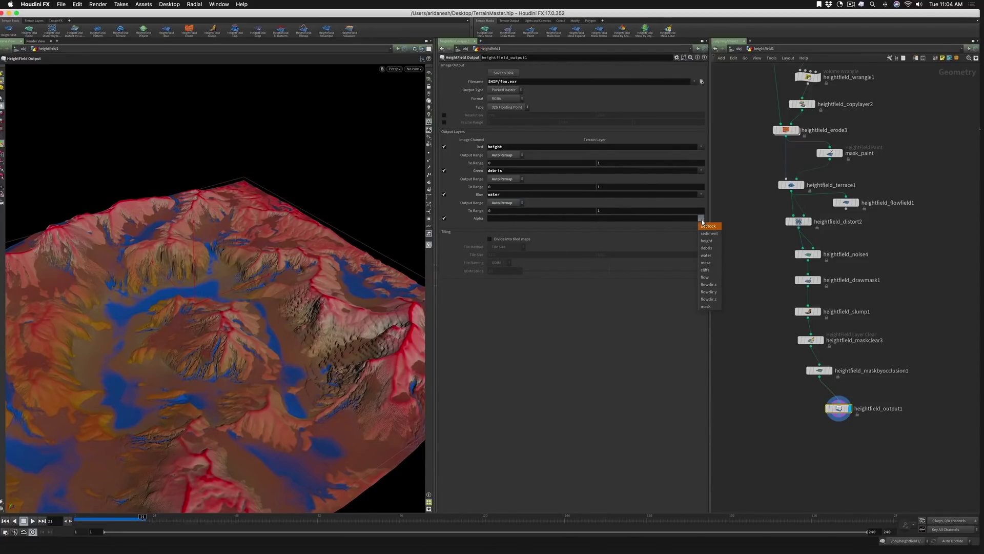
{"action": "left_click", "coordinate": [707, 263]}
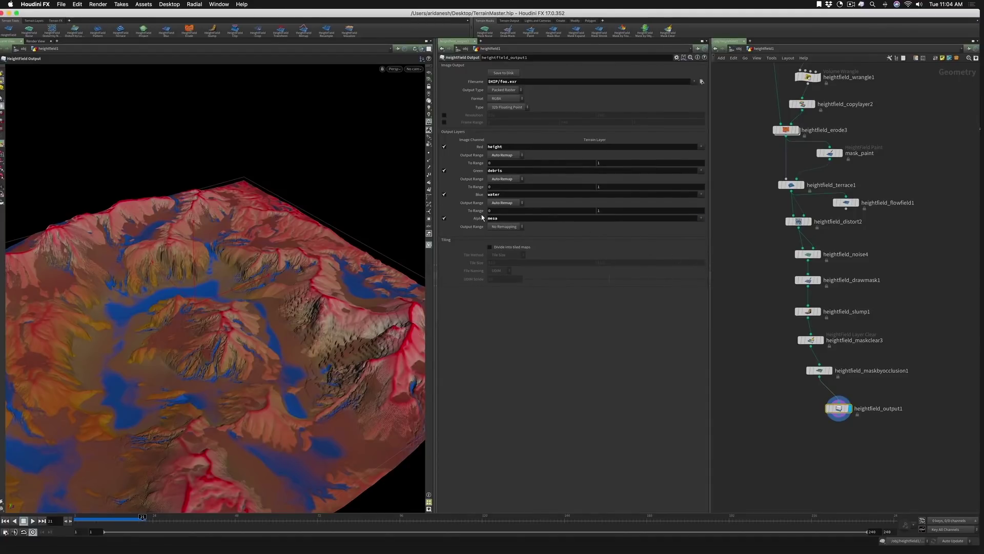
{"action": "left_click", "coordinate": [498, 228]}
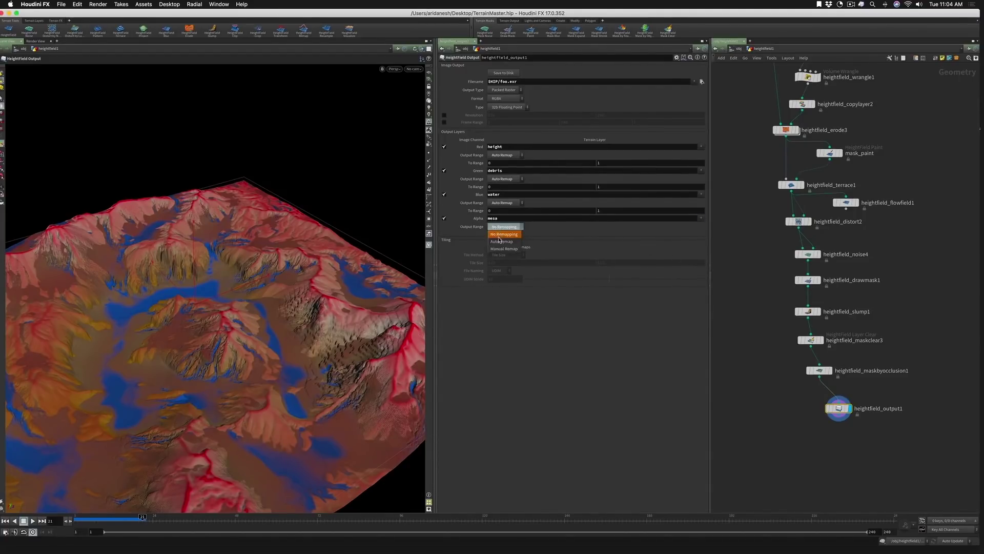
{"action": "left_click", "coordinate": [500, 240]}
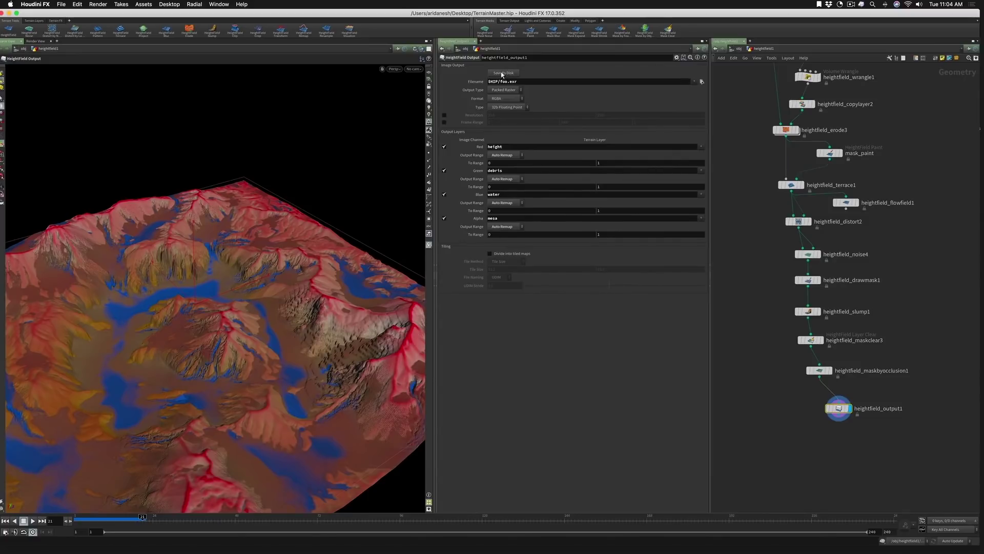
{"action": "left_click", "coordinate": [502, 73]}
{"action": "key", "text": "super+Tab"}
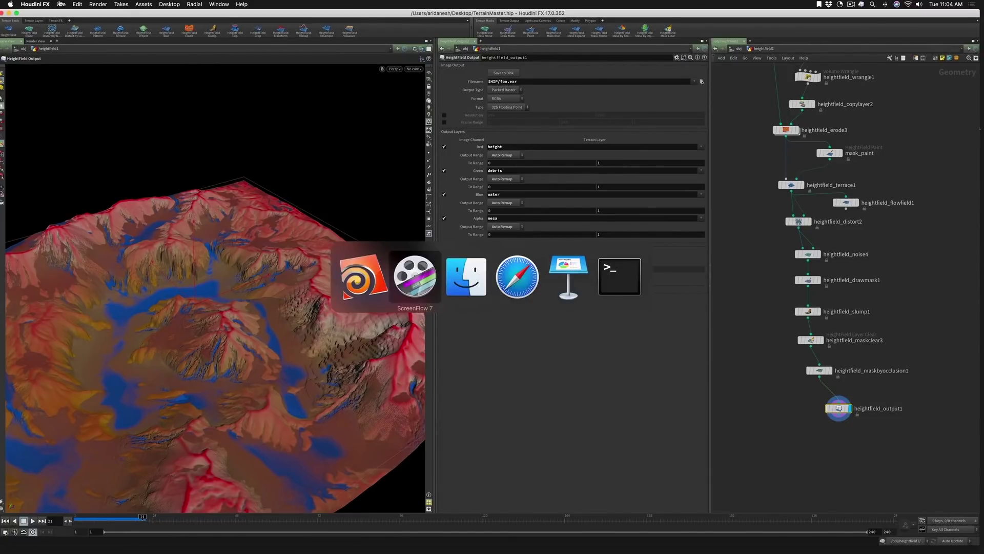
{"action": "key", "text": "super+Tab"}
{"action": "key", "text": "super+Tab"}
{"action": "key", "text": "super+Tab"}
{"action": "key", "text": "super+Tab"}
{"action": "key", "text": "super+Tab"}
{"action": "key", "text": "super+Tab"}
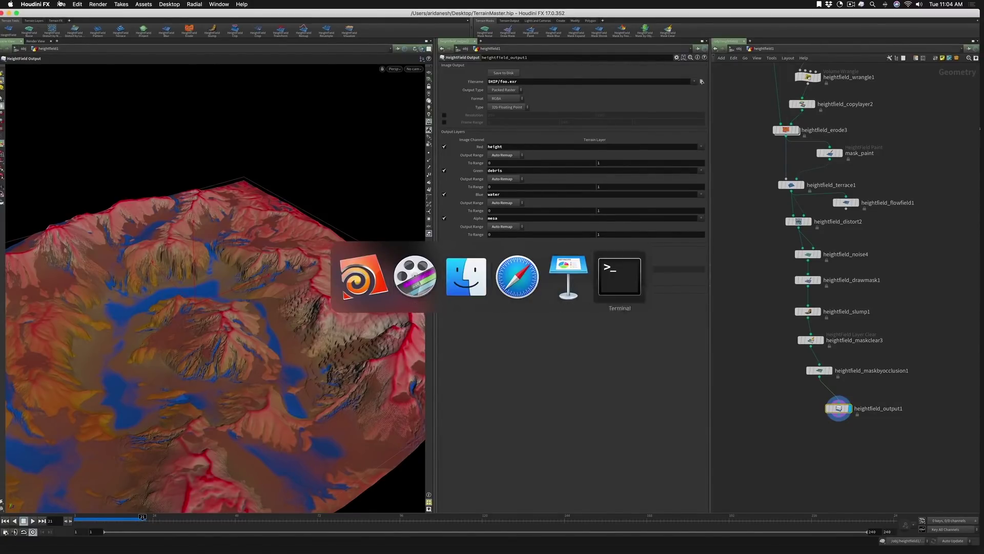
{"action": "key", "text": "super+Tab"}
{"action": "key", "text": "super+Tab"}
{"action": "key", "text": "super+Tab"}
{"action": "key", "text": "super+Tab"}
{"action": "key", "text": "super+Tab"}
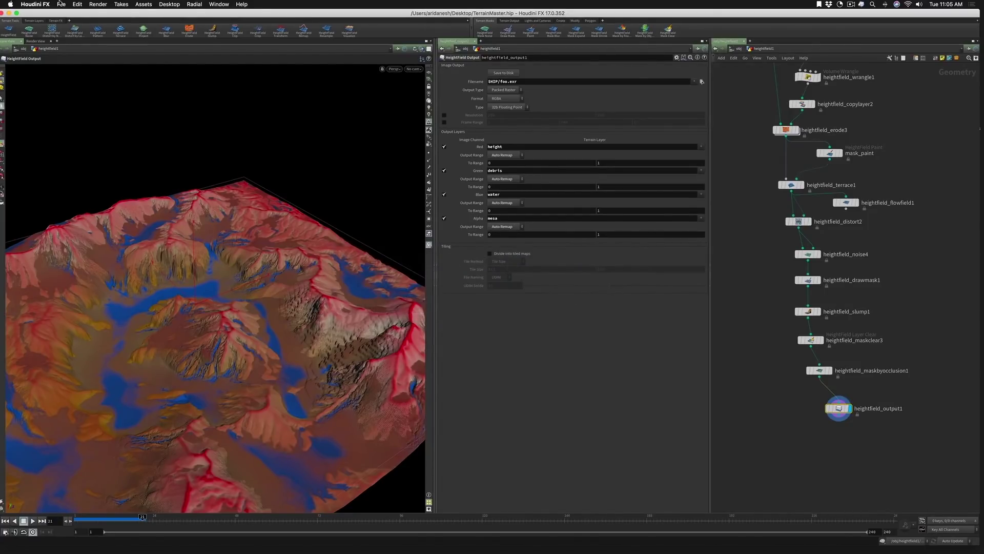
Step: Move the Houdini window aside and open foo.exr from the Desktop folder in Image Viewer
{"action": "left_click_drag", "start_coordinate": [259, 13], "coordinate": [238, 325]}
{"action": "double_click", "coordinate": [480, 154]}
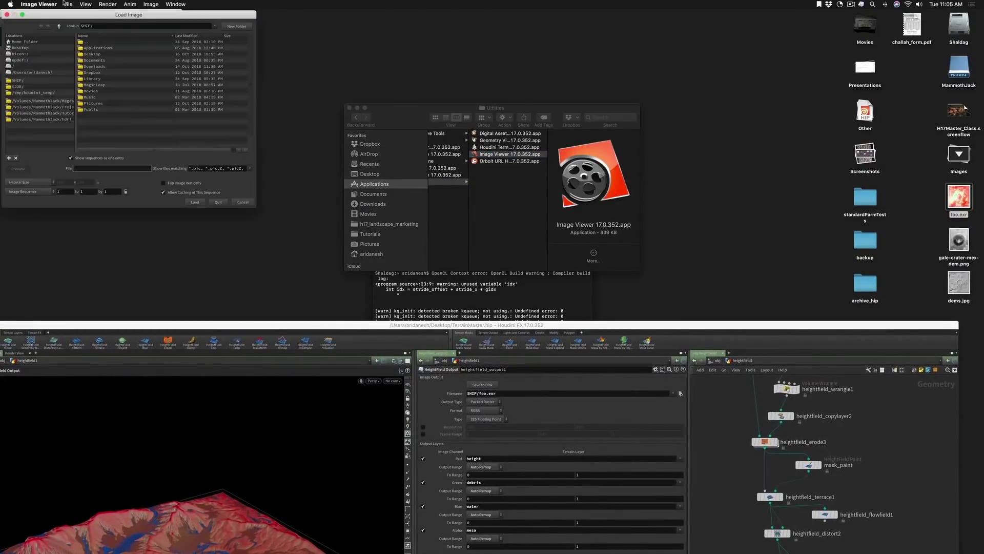
{"action": "left_click", "coordinate": [27, 47]}
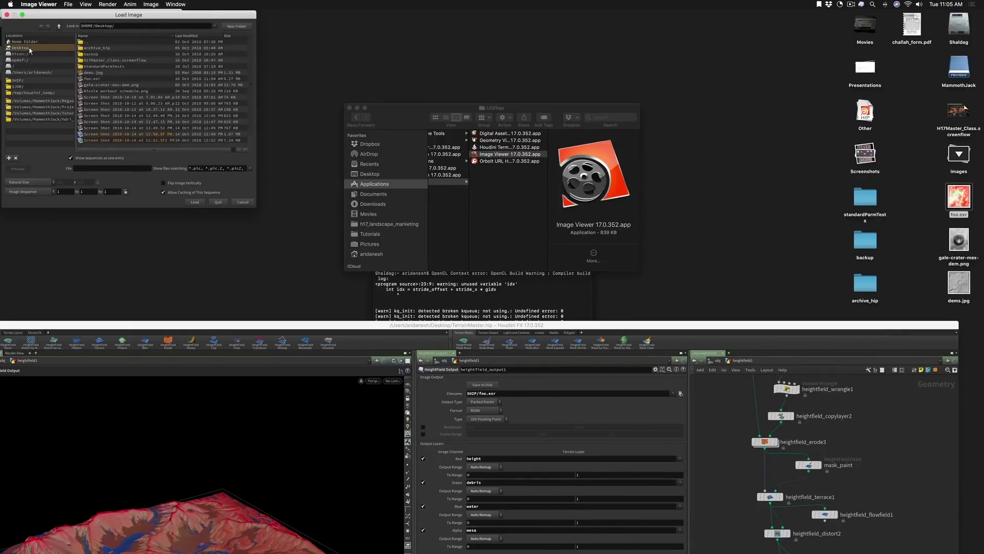
{"action": "left_click", "coordinate": [100, 79]}
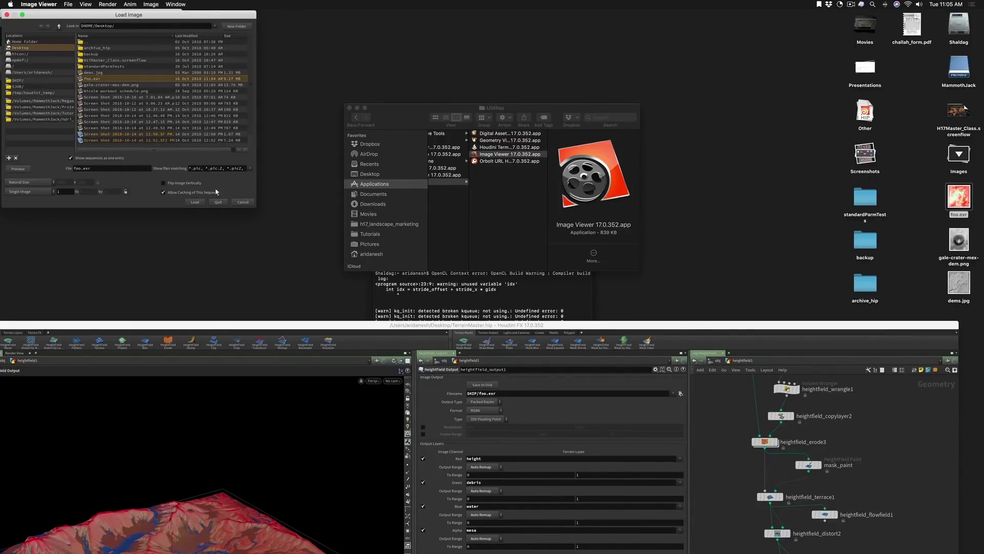
{"action": "left_click", "coordinate": [198, 202]}
{"action": "left_click_drag", "start_coordinate": [154, 258], "coordinate": [416, 51]}
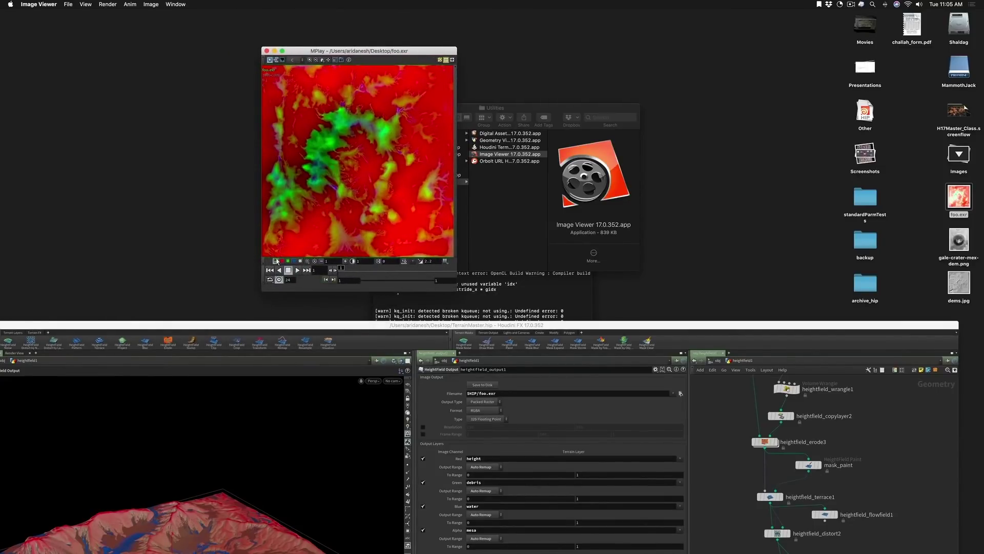
Step: Inspect the red, green, blue and fourth component of foo.exr one at a time
{"action": "left_click", "coordinate": [281, 261]}
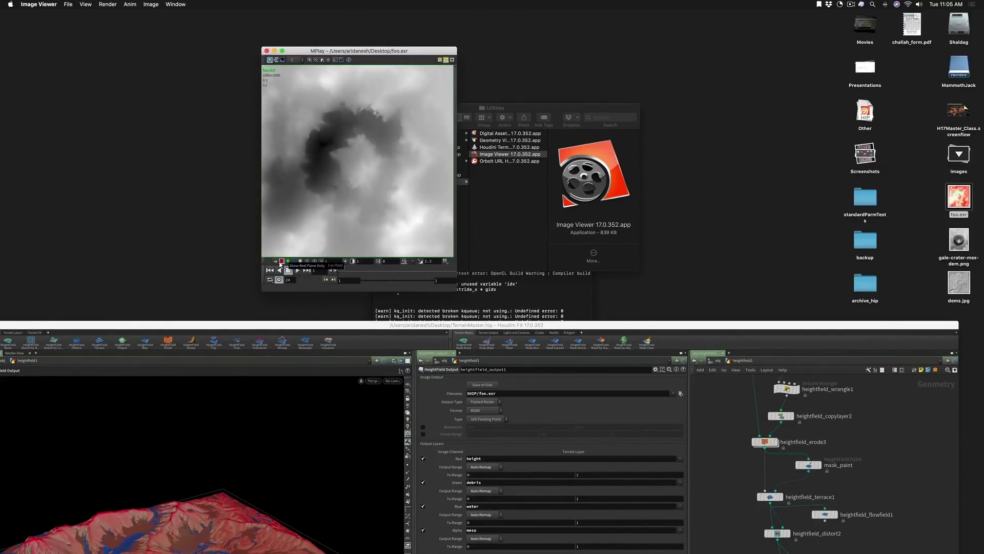
{"action": "left_click", "coordinate": [288, 262]}
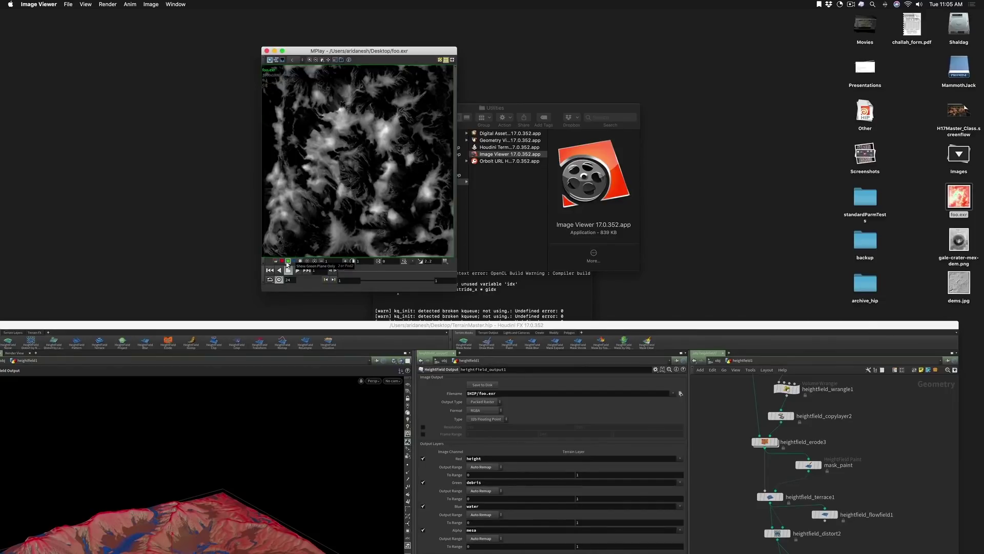
{"action": "left_click", "coordinate": [296, 262]}
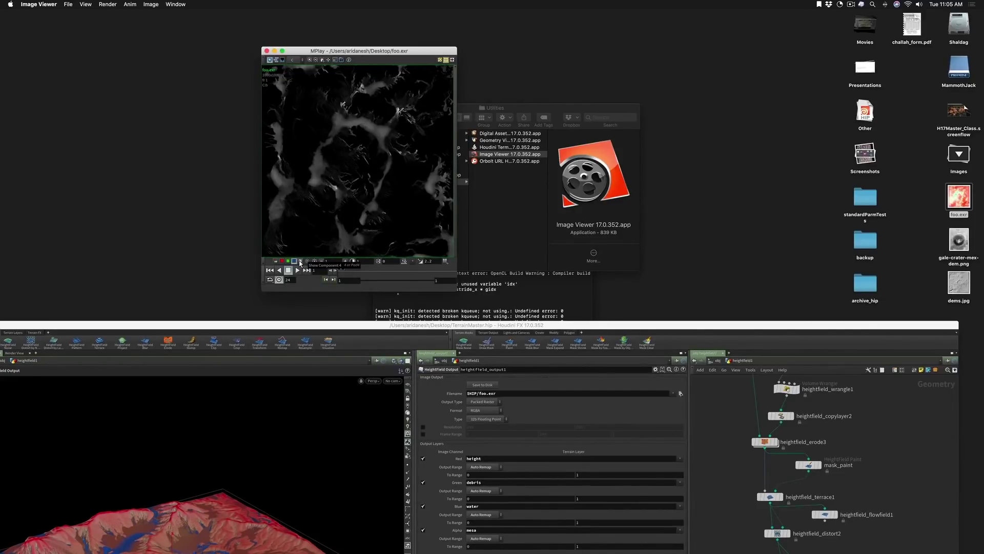
{"action": "left_click", "coordinate": [300, 262]}
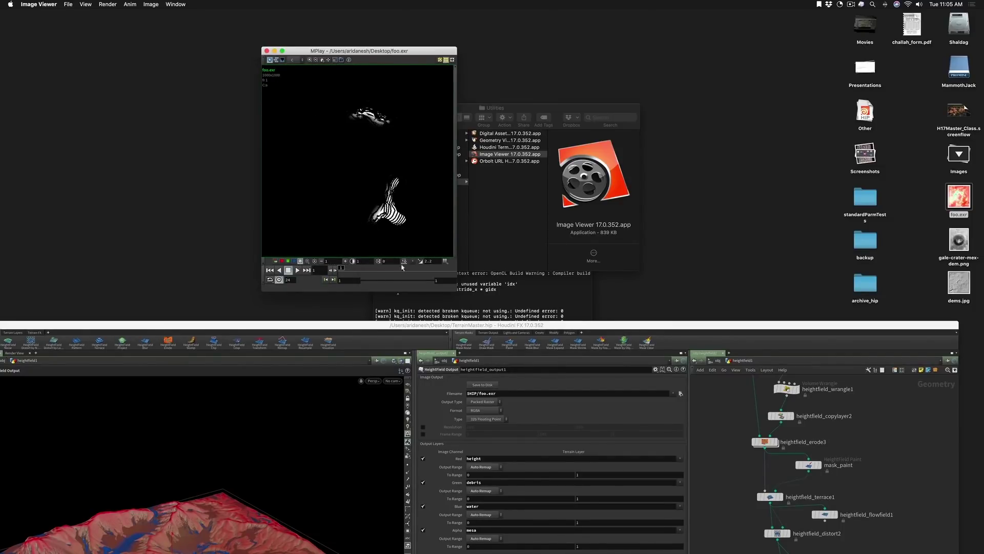
Step: Return to Houdini and add a ROP Geometry Output node wired to the output of heightfield_maskbyocclusion1
{"action": "left_click_drag", "start_coordinate": [453, 326], "coordinate": [493, 10]}
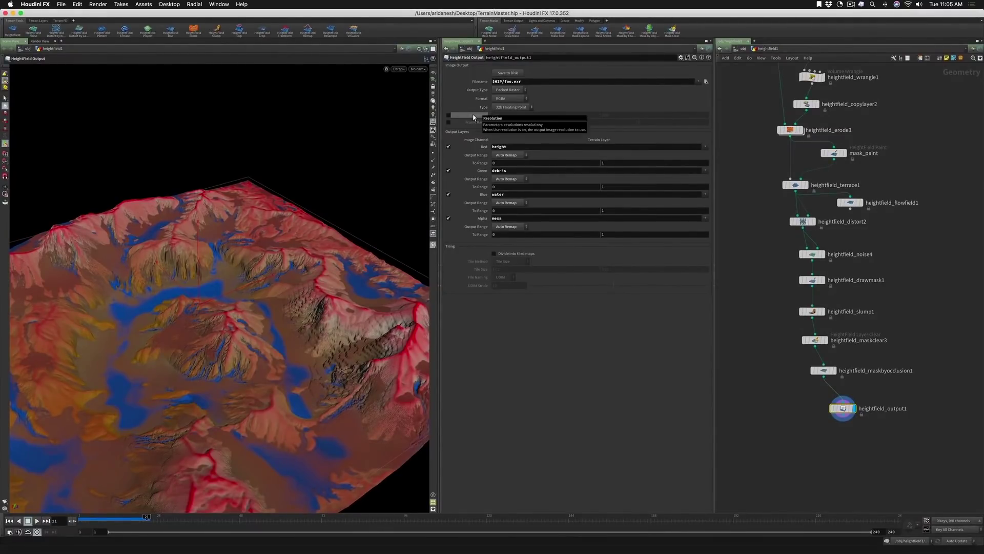
{"action": "left_click", "coordinate": [772, 414]}
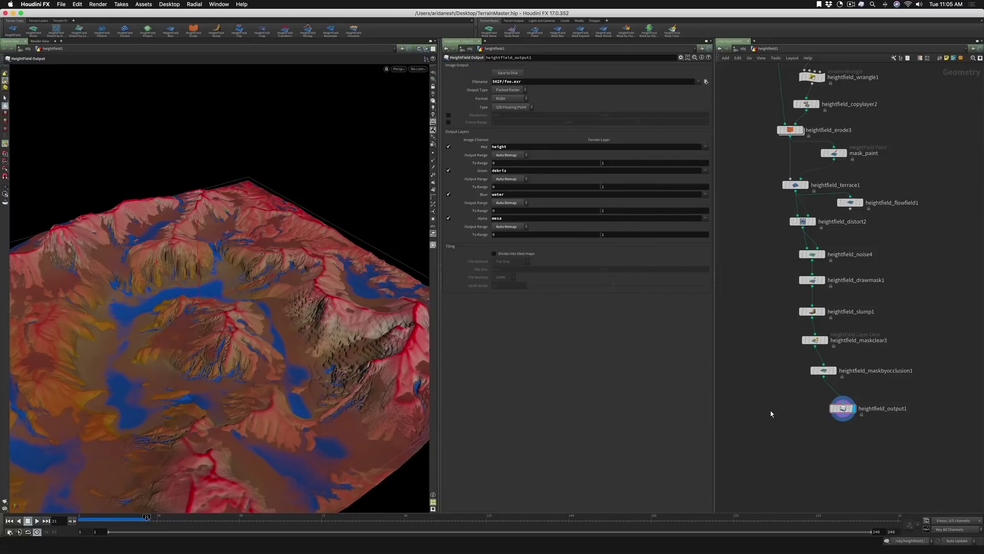
{"action": "key", "text": "Tab"}
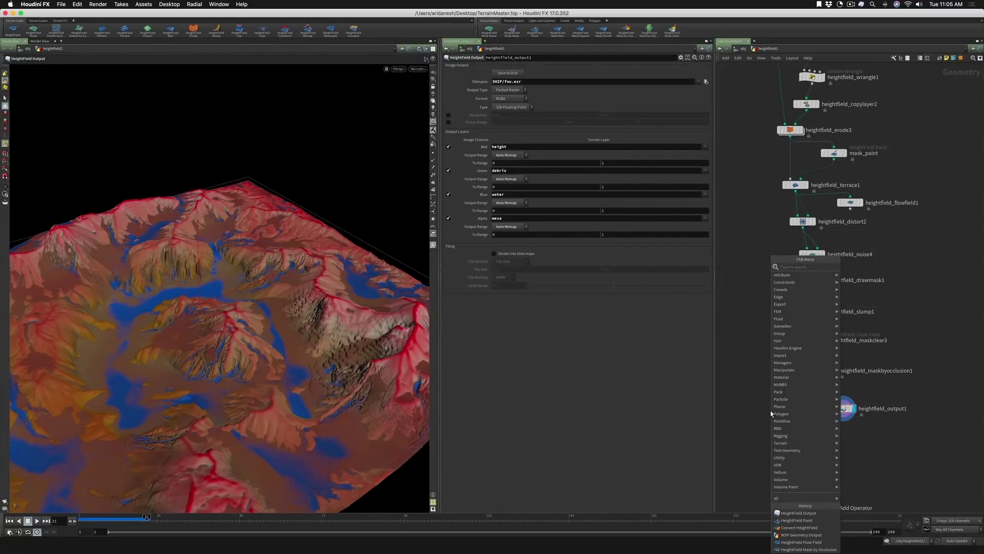
{"action": "type", "text": "r"}
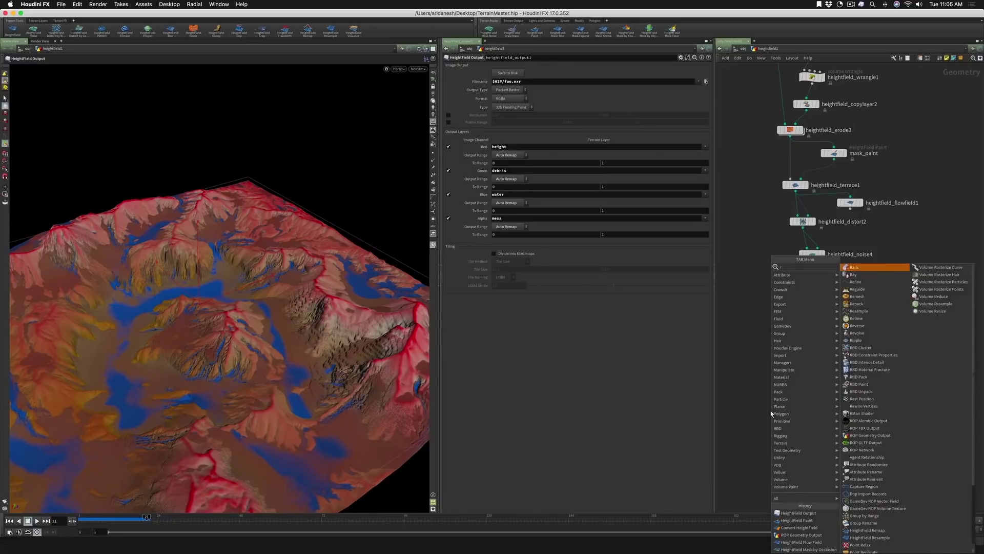
{"action": "type", "text": "op"}
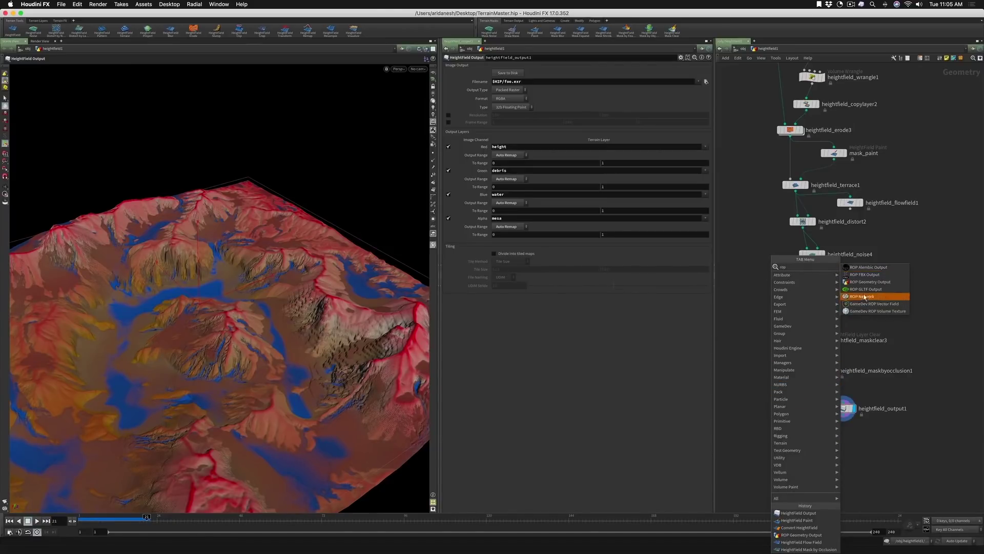
{"action": "left_click", "coordinate": [866, 282]}
{"action": "left_click", "coordinate": [785, 424]}
{"action": "left_click_drag", "start_coordinate": [785, 420], "coordinate": [823, 377]}
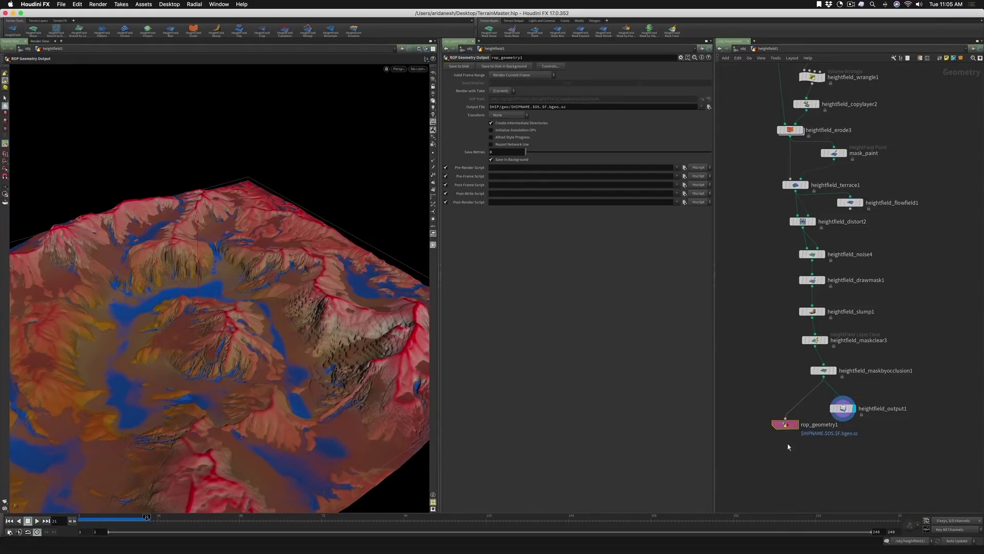
Step: Add a Convert HeightField node beside the ROP geometry node and wire it to heightfield_maskbyocclusion1
{"action": "scroll", "coordinate": [800, 428], "scroll_direction": "left", "scroll_amount": 5}
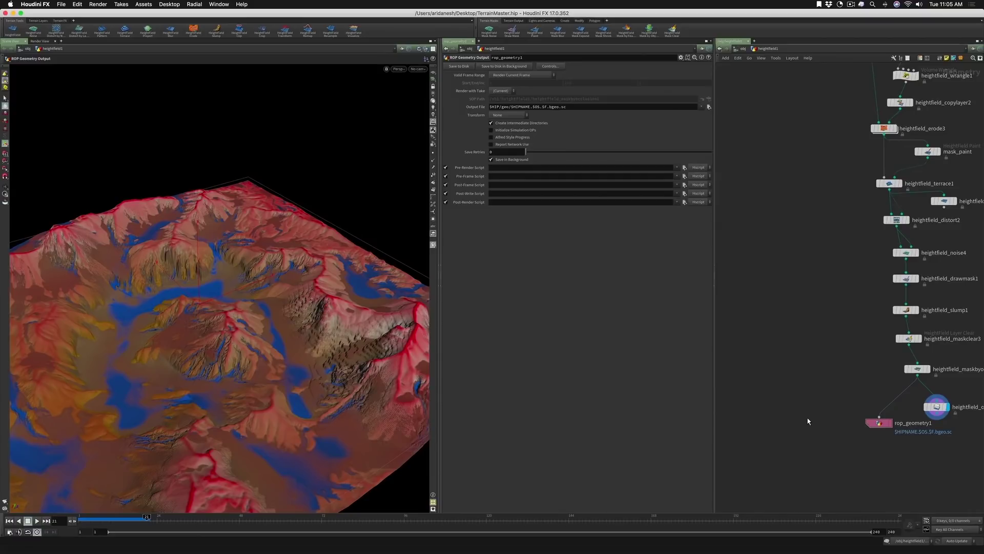
{"action": "key", "text": "Tab"}
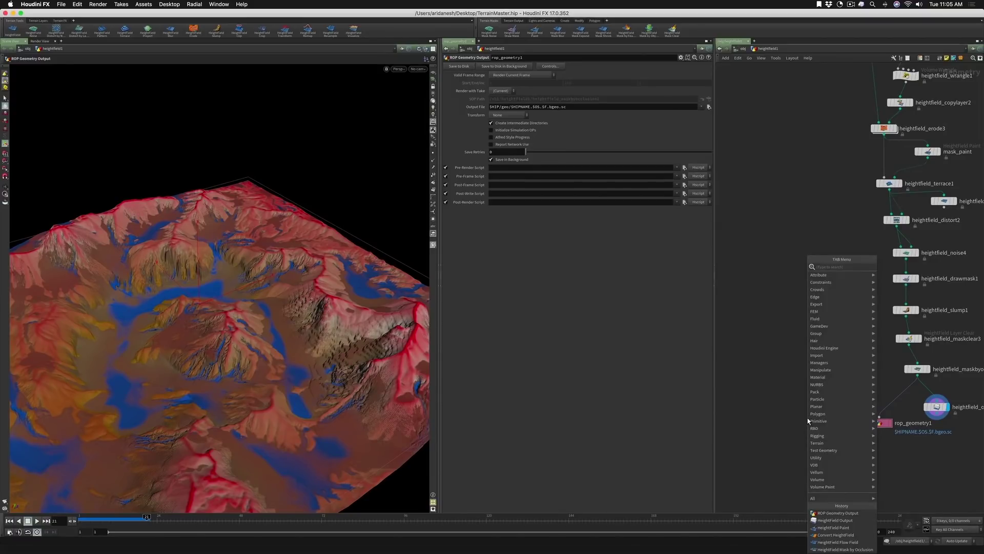
{"action": "type", "text": "conv"}
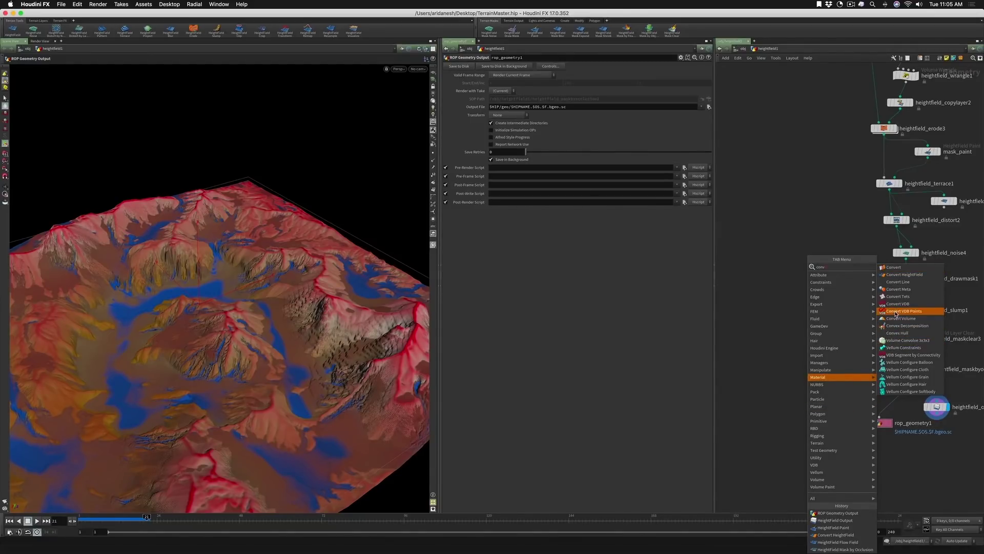
{"action": "left_click", "coordinate": [897, 275]}
{"action": "left_click", "coordinate": [808, 424]}
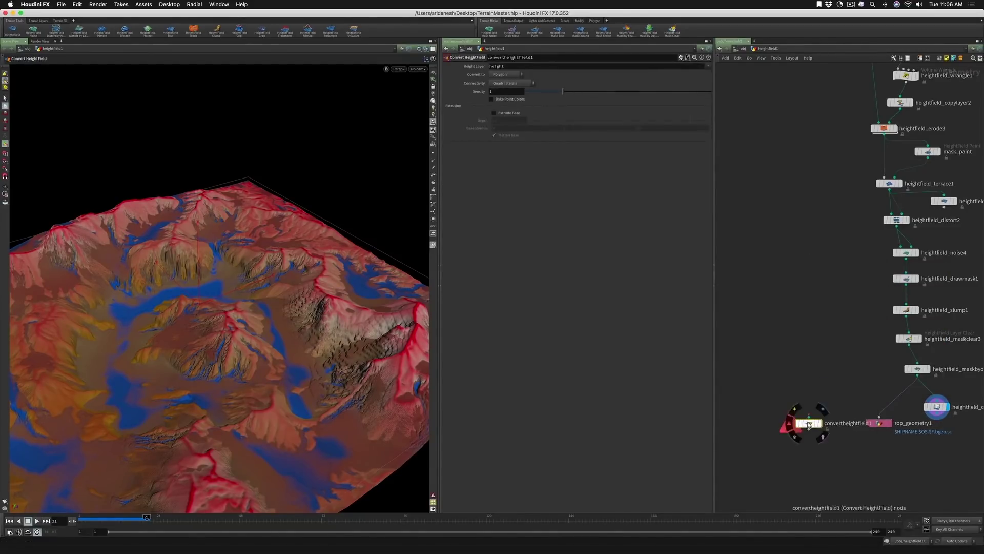
{"action": "left_click", "coordinate": [504, 75]}
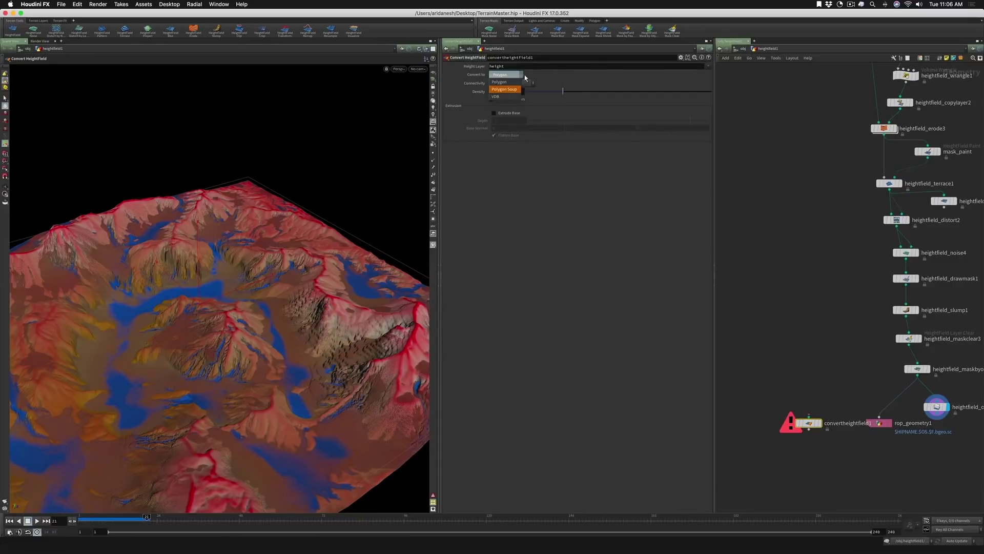
{"action": "left_click", "coordinate": [525, 77]}
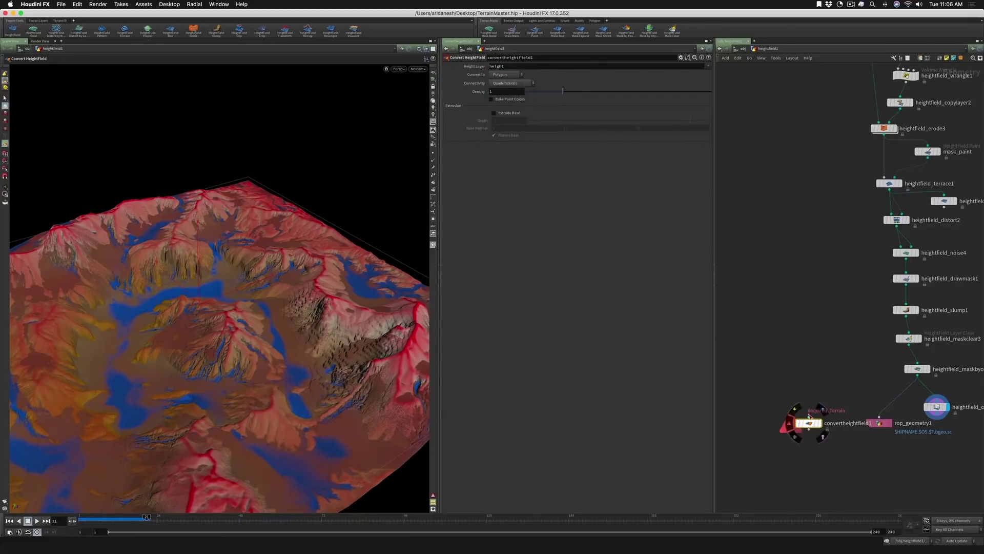
{"action": "left_click_drag", "start_coordinate": [809, 416], "coordinate": [911, 386]}
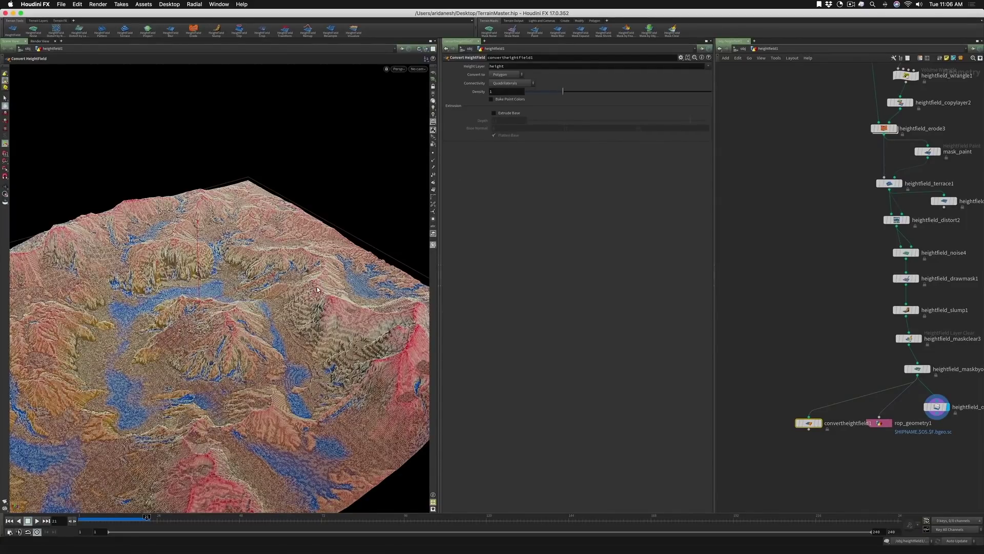
Step: Turn on Extrude Base for the Convert HeightField node and view the terrain from the side
{"action": "left_click_drag", "start_coordinate": [317, 290], "coordinate": [435, 194]}
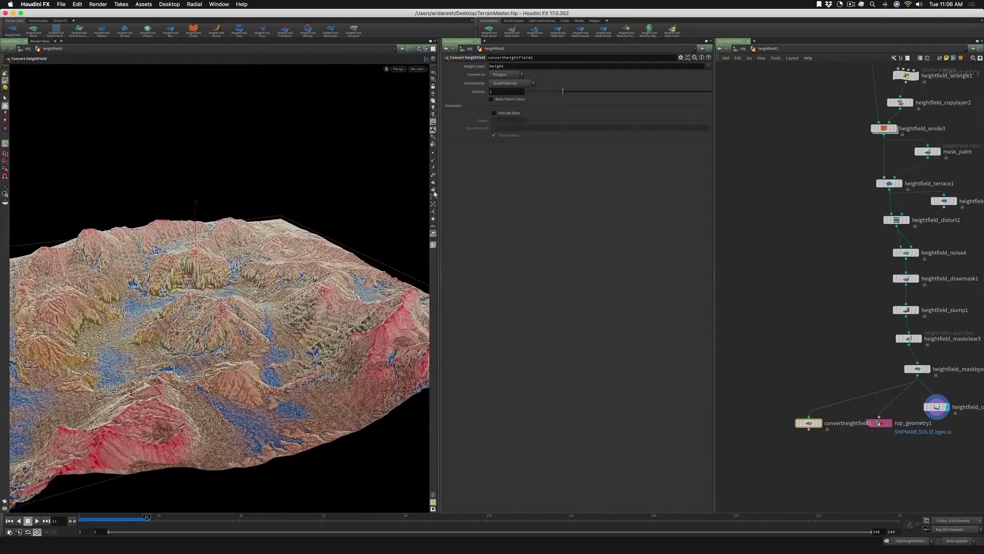
{"action": "left_click", "coordinate": [494, 114]}
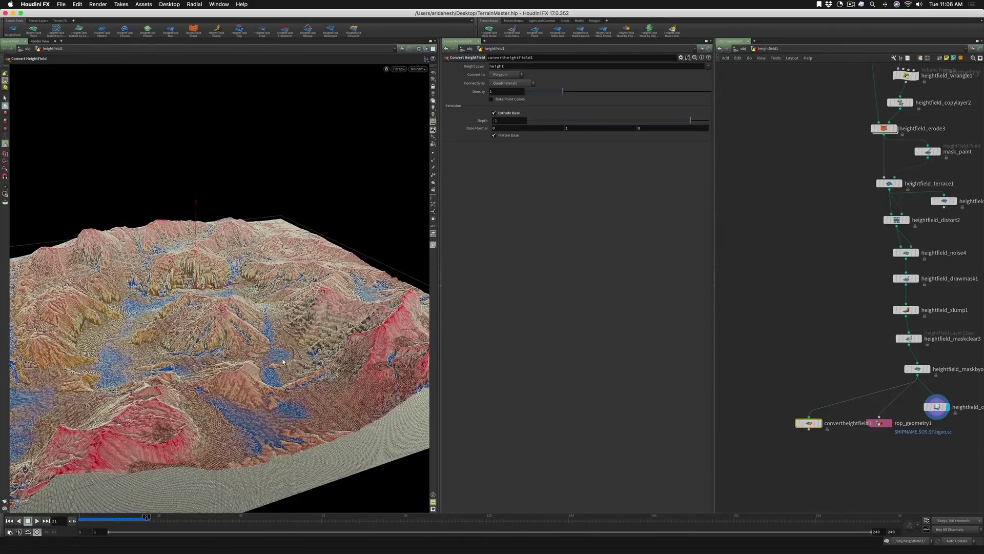
{"action": "key", "text": "Escape"}
{"action": "mouse_move", "coordinate": [284, 361]}
{"action": "left_mouse_down"}
{"action": "mouse_move", "coordinate": [326, 318]}
{"action": "mouse_move", "coordinate": [308, 328]}
{"action": "left_mouse_up"}
{"action": "key", "text": "Return"}
Step: Set the viewport shading to Smooth Shaded and turn Extrude Base back off on the Convert HeightField node
{"action": "left_click", "coordinate": [419, 49]}
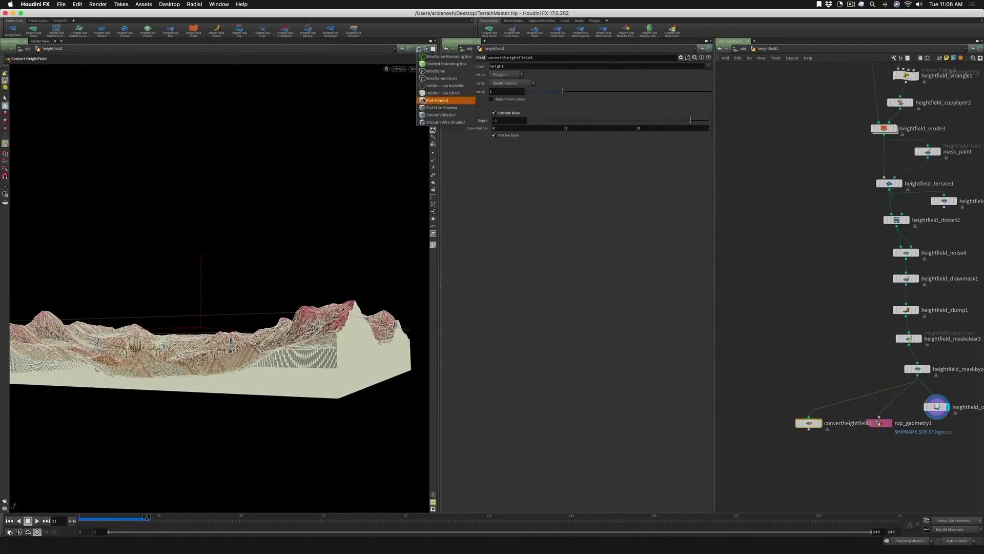
{"action": "left_click", "coordinate": [441, 115]}
{"action": "mouse_move", "coordinate": [363, 176]}
{"action": "left_mouse_down"}
{"action": "mouse_move", "coordinate": [301, 240]}
{"action": "mouse_move", "coordinate": [307, 377]}
{"action": "mouse_move", "coordinate": [304, 339]}
{"action": "mouse_move", "coordinate": [242, 213]}
{"action": "mouse_move", "coordinate": [231, 204]}
{"action": "mouse_move", "coordinate": [194, 241]}
{"action": "mouse_move", "coordinate": [310, 238]}
{"action": "left_mouse_up"}
{"action": "right_click_drag", "start_coordinate": [310, 238], "coordinate": [250, 246]}
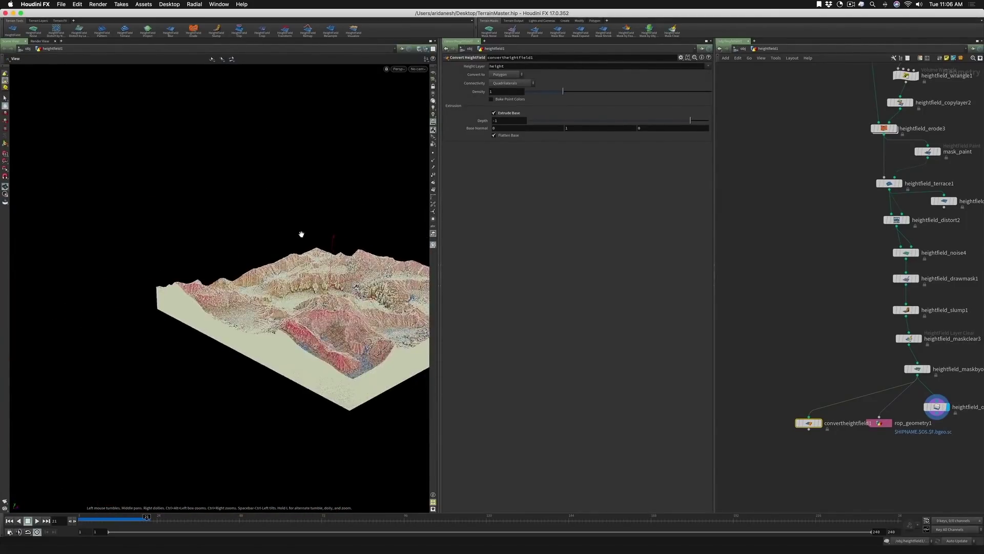
{"action": "middle_click_drag", "start_coordinate": [302, 234], "coordinate": [155, 220]}
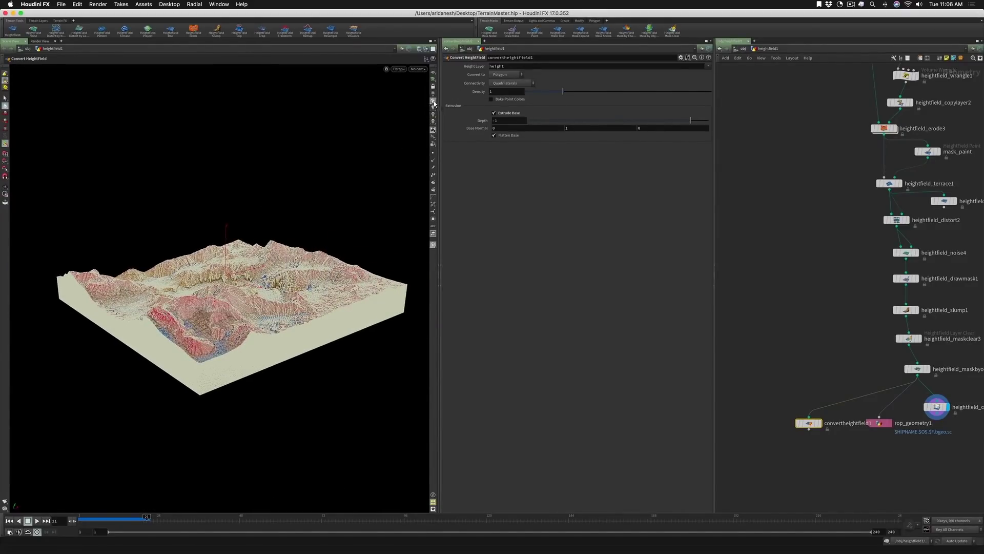
{"action": "left_click_drag", "start_coordinate": [312, 182], "coordinate": [323, 214]}
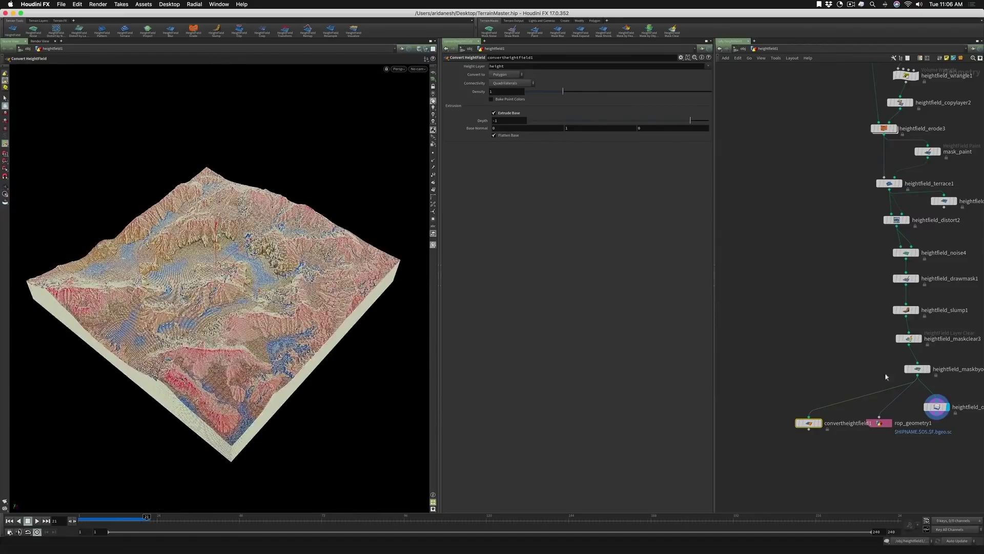
{"action": "left_click", "coordinate": [495, 113]}
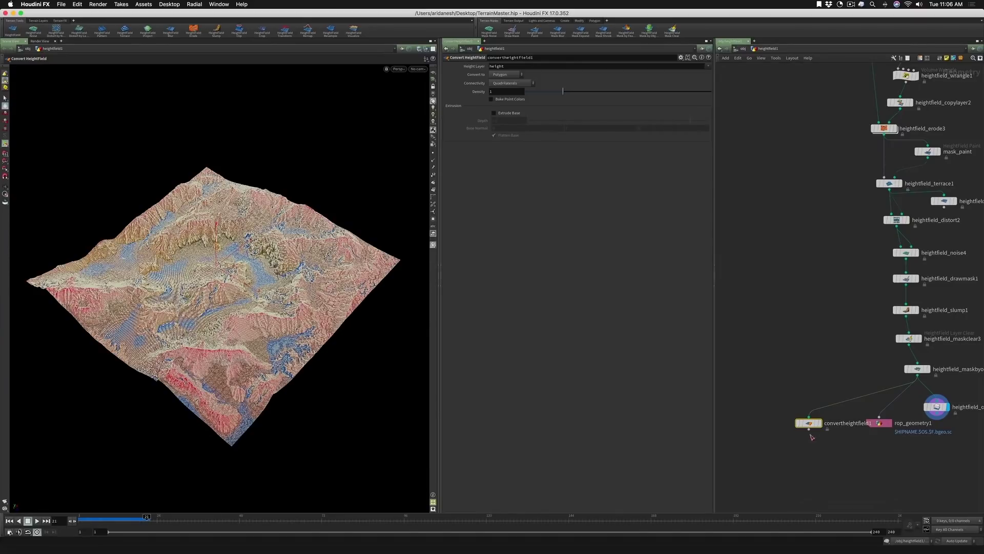
Step: Overlay the node parameters on the network editor and lay out all the nodes automatically
{"action": "left_click", "coordinate": [804, 449]}
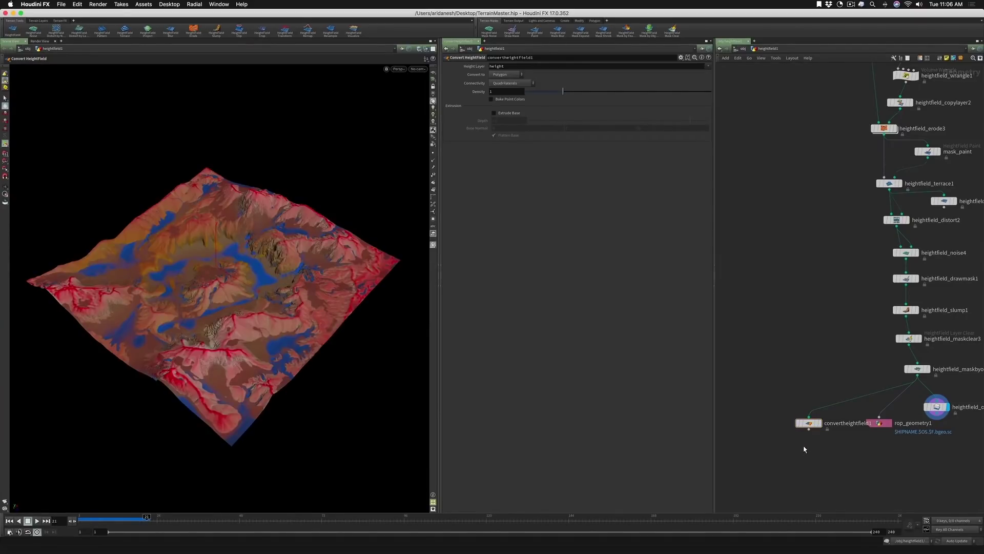
{"action": "key", "text": "p"}
{"action": "key", "text": "l"}
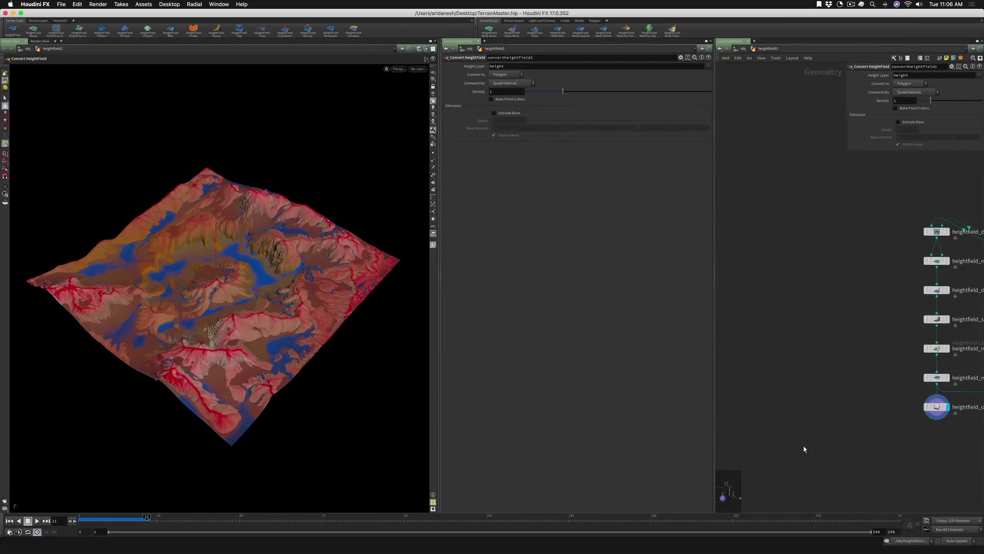
Step: Select rop_geometry1 and move the convertheightfield1 node below it to make room for more nodes
{"action": "middle_click_drag", "start_coordinate": [878, 426], "coordinate": [761, 341]}
{"action": "scroll", "coordinate": [761, 343], "scroll_direction": "down", "scroll_amount": 3}
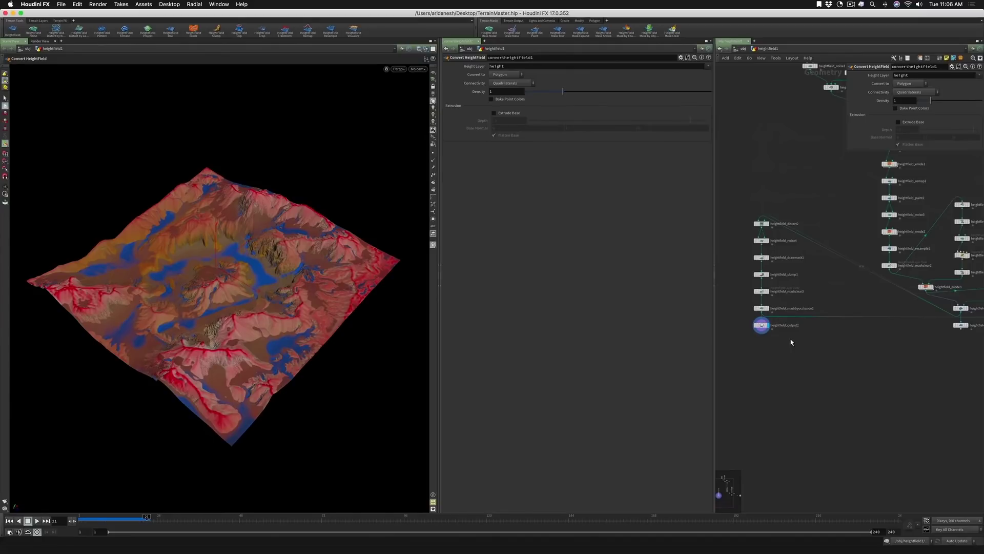
{"action": "middle_click_drag", "start_coordinate": [965, 373], "coordinate": [869, 374]}
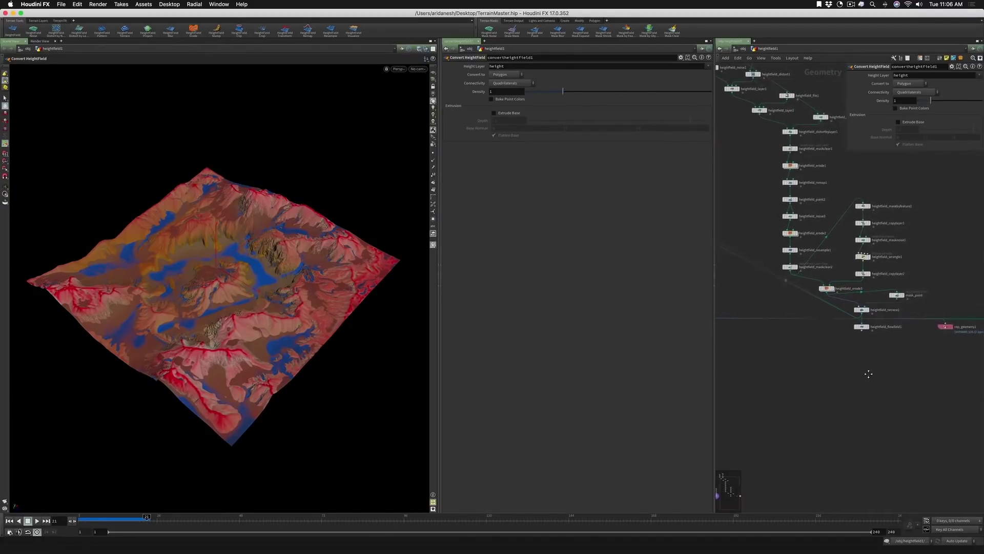
{"action": "scroll", "coordinate": [868, 374], "scroll_direction": "down", "scroll_amount": 2}
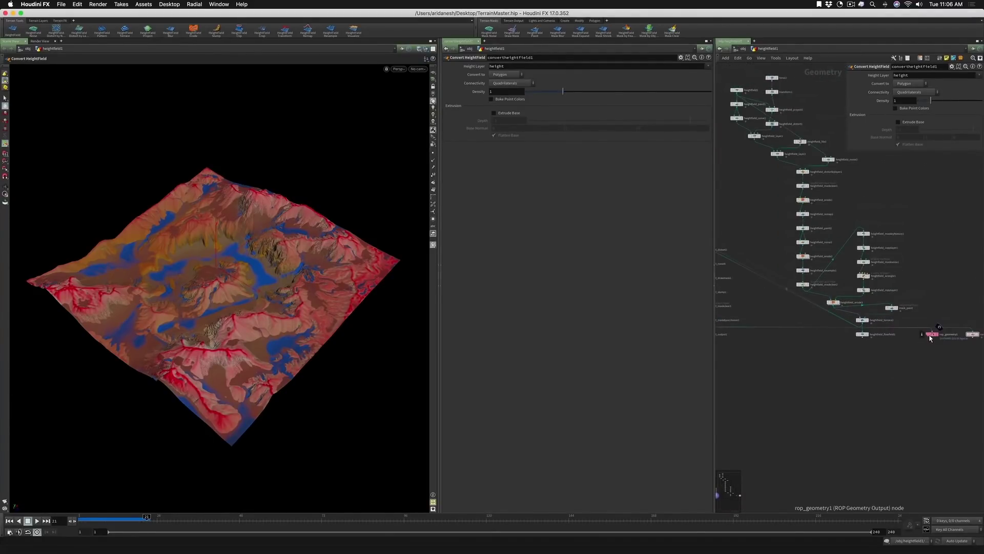
{"action": "left_click", "coordinate": [932, 334]}
{"action": "middle_click_drag", "start_coordinate": [926, 364], "coordinate": [821, 367]}
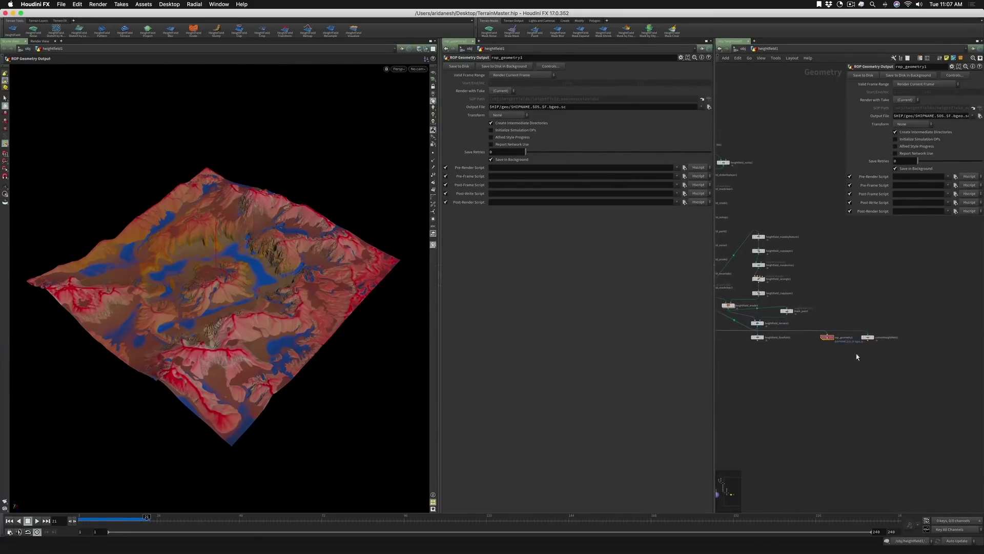
{"action": "left_click_drag", "start_coordinate": [868, 340], "coordinate": [843, 380]}
{"action": "scroll", "coordinate": [843, 381], "scroll_direction": "up", "scroll_amount": 5}
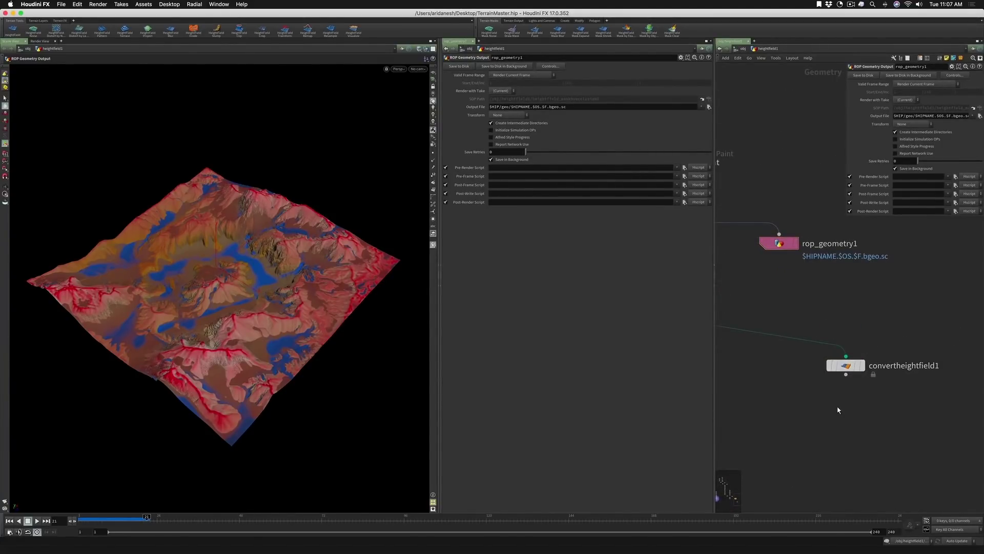
Step: Add a PolyReduce node below convertheightfield1, wire it to that node's output and display it
{"action": "key", "text": "Tab"}
{"action": "type", "text": "poly"}
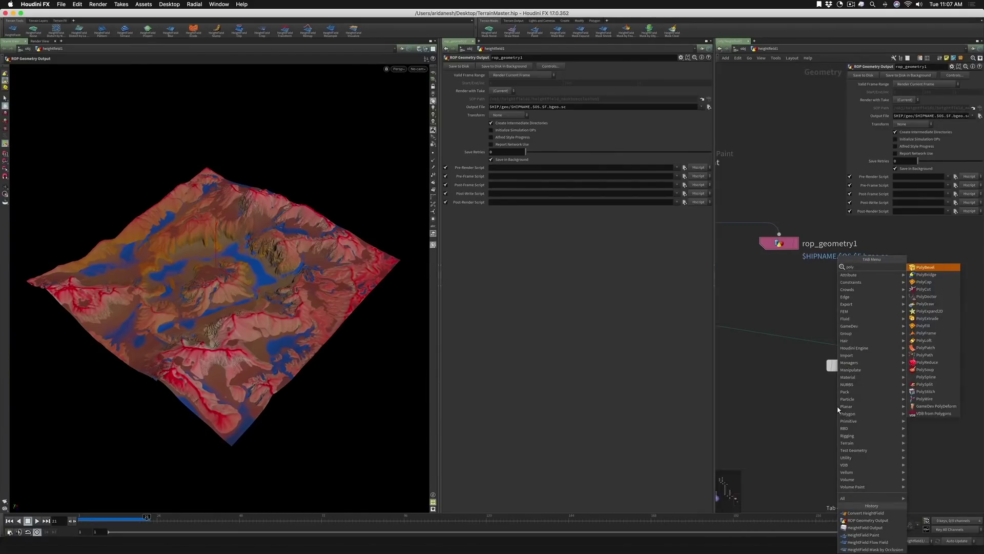
{"action": "type", "text": "reduce"}
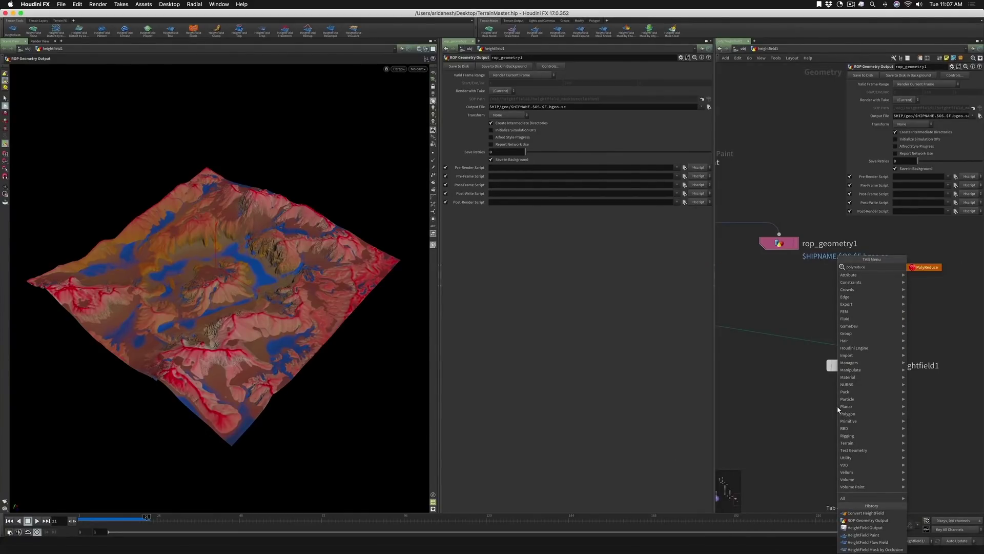
{"action": "key", "text": "Return"}
{"action": "left_click", "coordinate": [838, 407]}
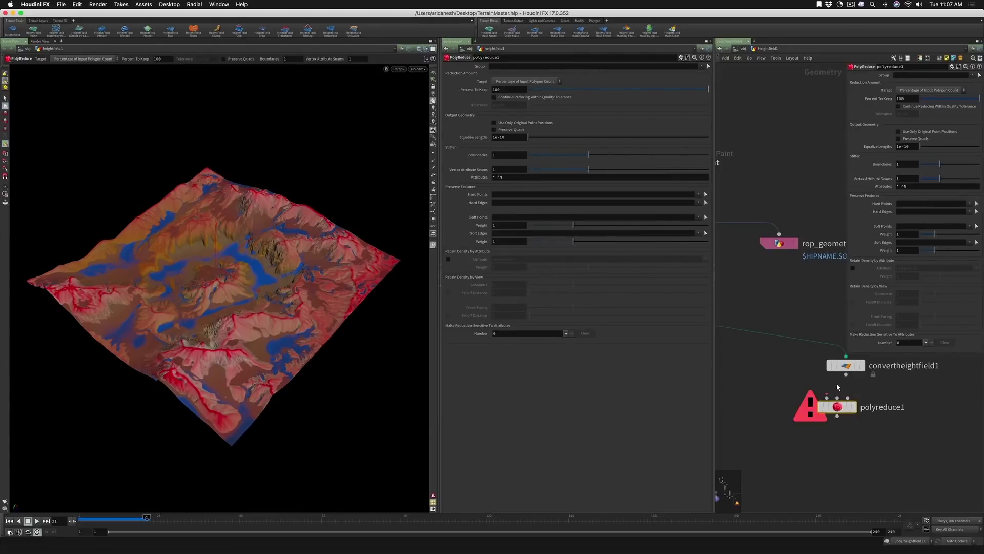
{"action": "left_click_drag", "start_coordinate": [828, 398], "coordinate": [845, 375]}
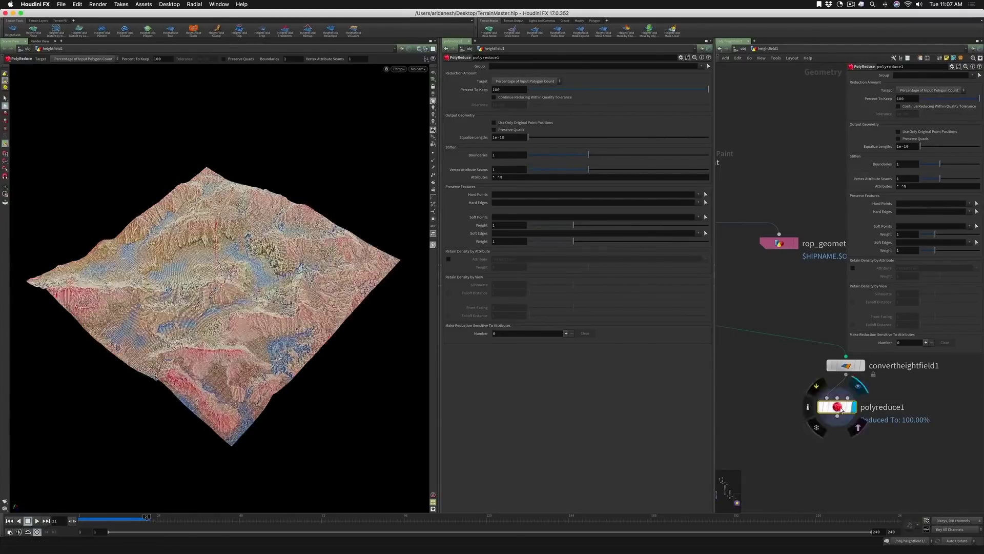
Step: Try a Percent To Keep of 1 on polyreduce1, inspect the mesh up close, and raise the value to 5
{"action": "left_click_drag", "start_coordinate": [911, 98], "coordinate": [890, 99]}
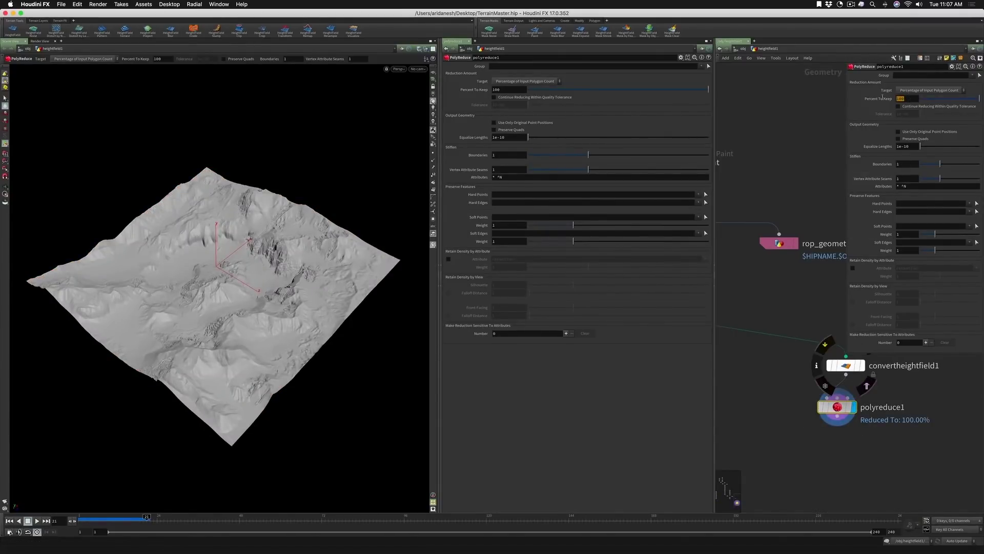
{"action": "type", "text": "1"}
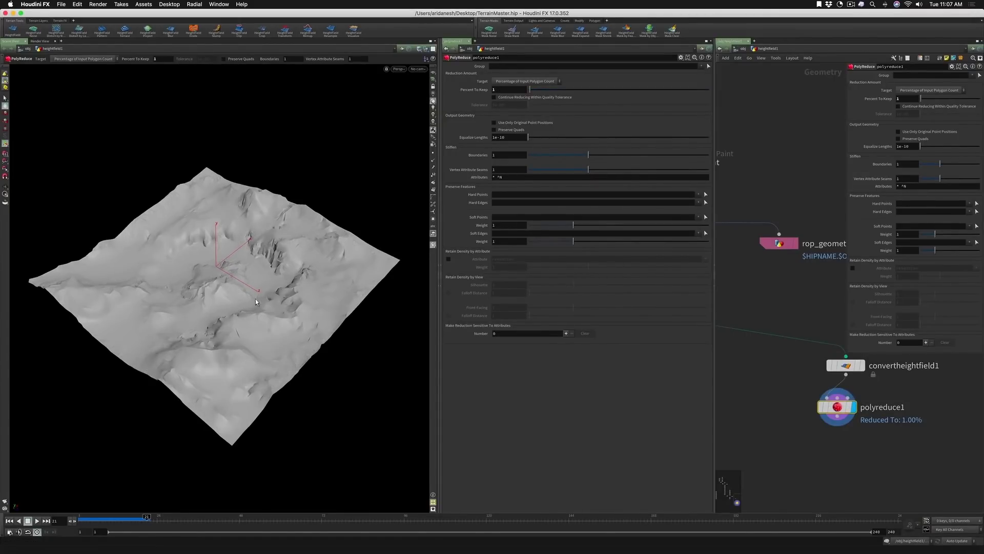
{"action": "key", "text": "Escape"}
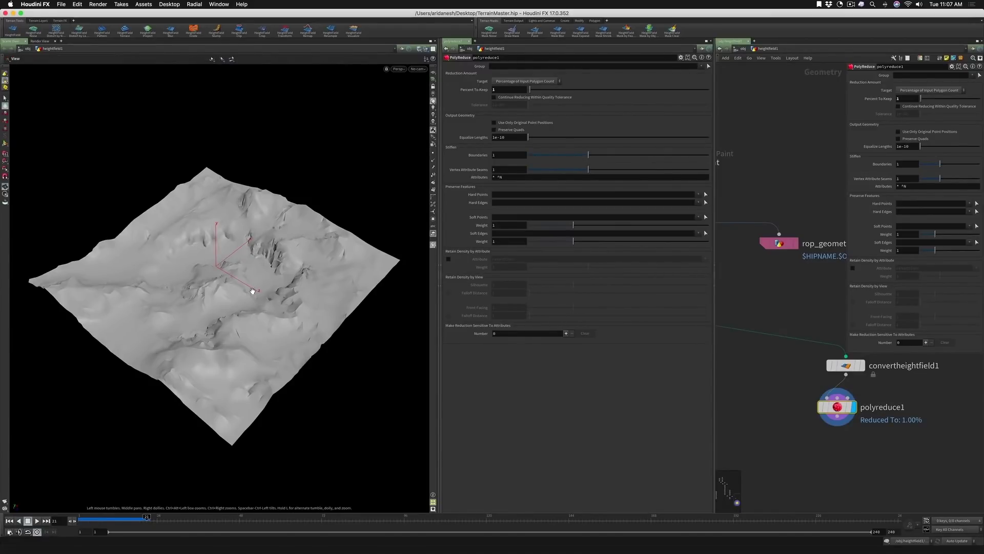
{"action": "scroll", "coordinate": [261, 266], "scroll_direction": "up", "scroll_amount": 5}
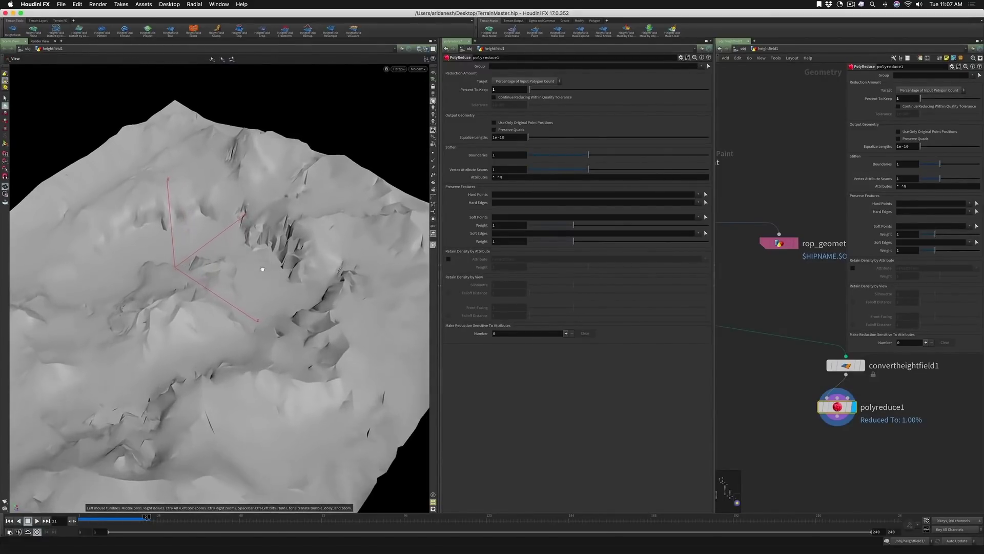
{"action": "left_click_drag", "start_coordinate": [263, 269], "coordinate": [265, 297]}
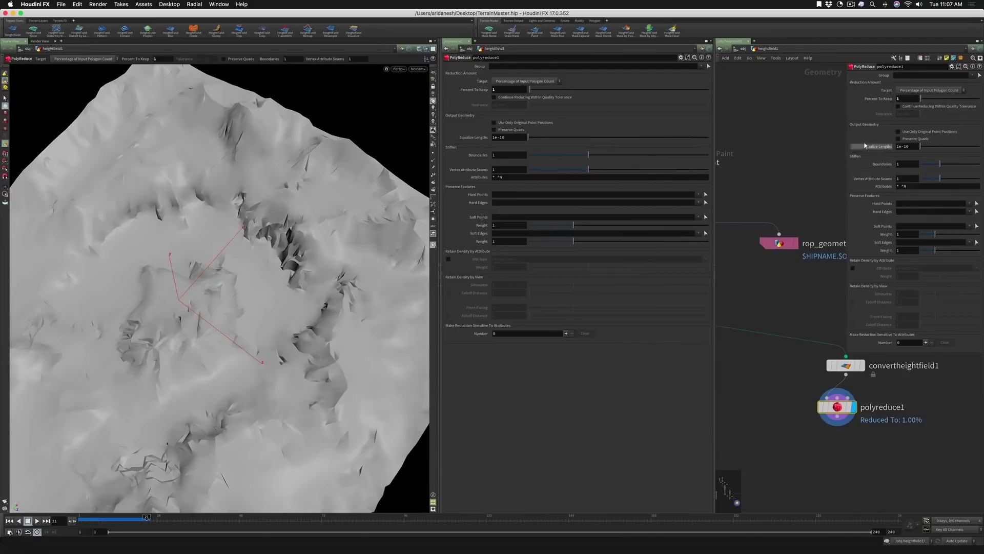
{"action": "left_click", "coordinate": [902, 99]}
{"action": "key", "text": "Return"}
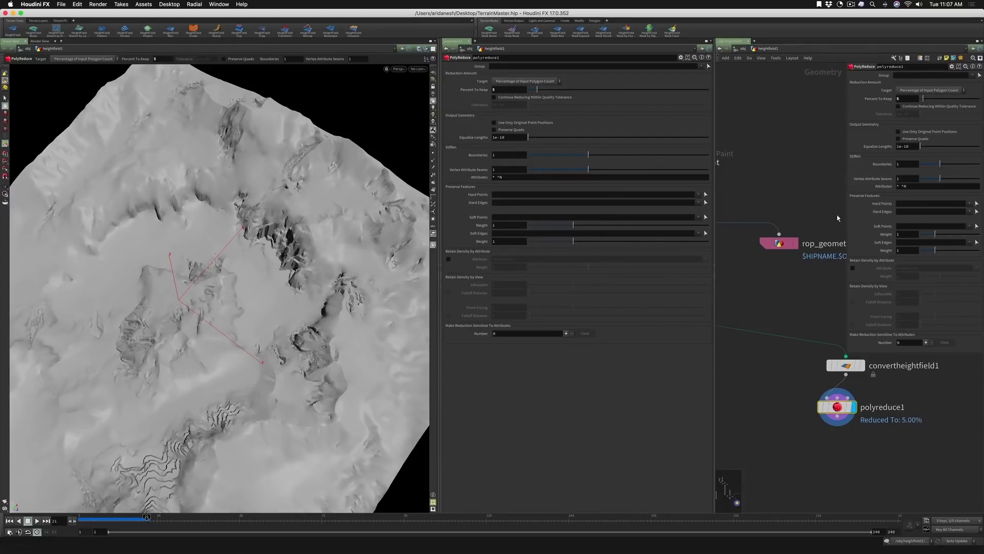
Step: Add a ROP Geometry Output node below polyreduce1 and wire it to the reduced mesh
{"action": "scroll", "coordinate": [783, 400], "scroll_direction": "down", "scroll_amount": 3}
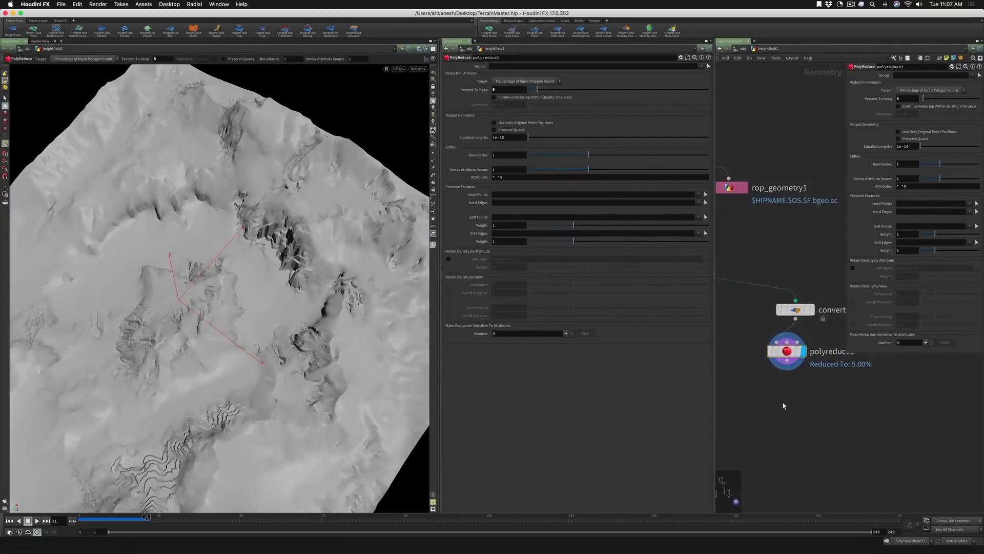
{"action": "key", "text": "Tab"}
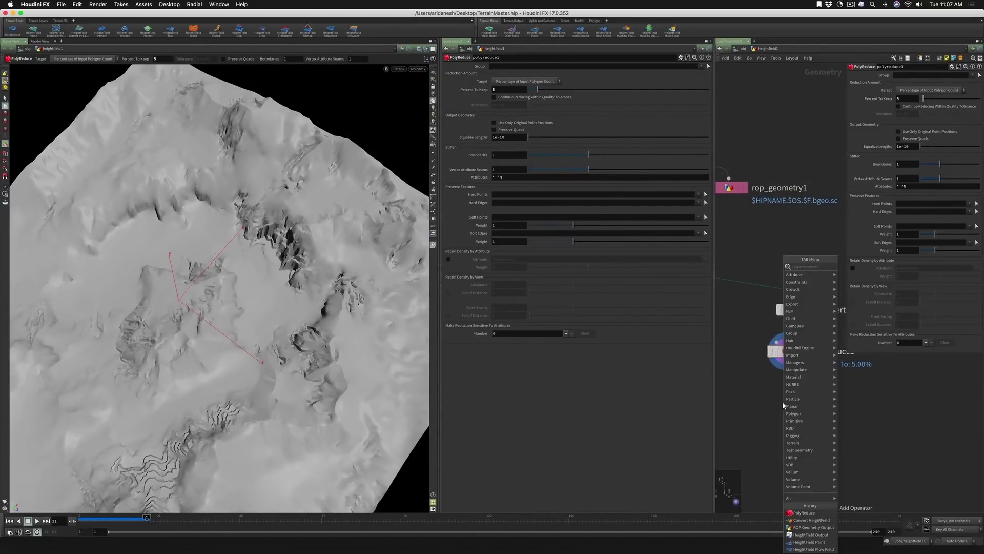
{"action": "type", "text": "ropg"}
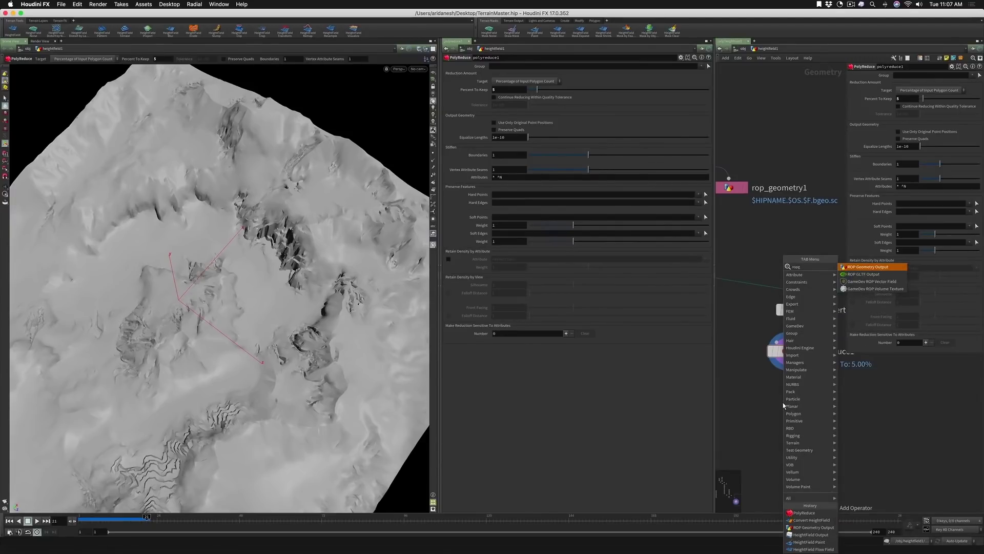
{"action": "key", "text": "Return"}
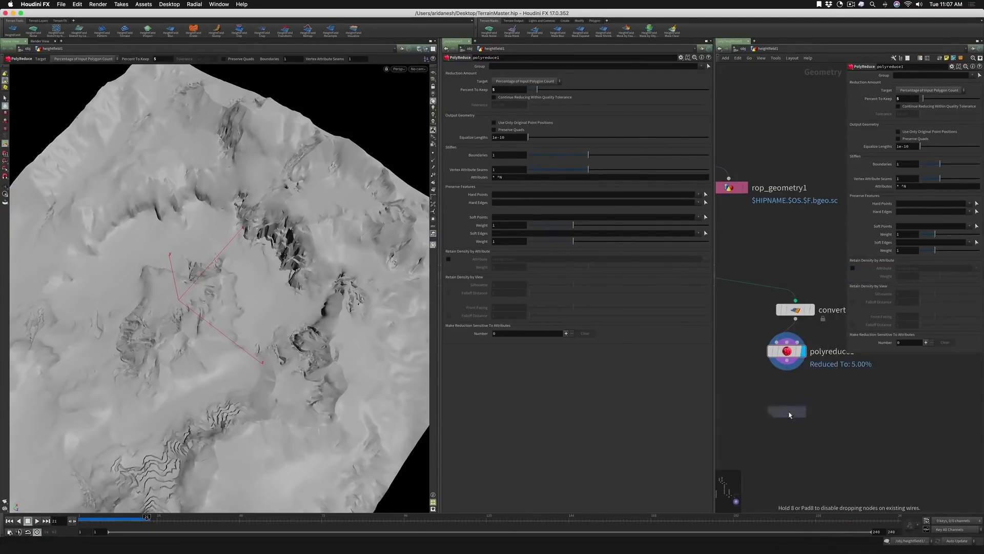
{"action": "left_click", "coordinate": [787, 414]}
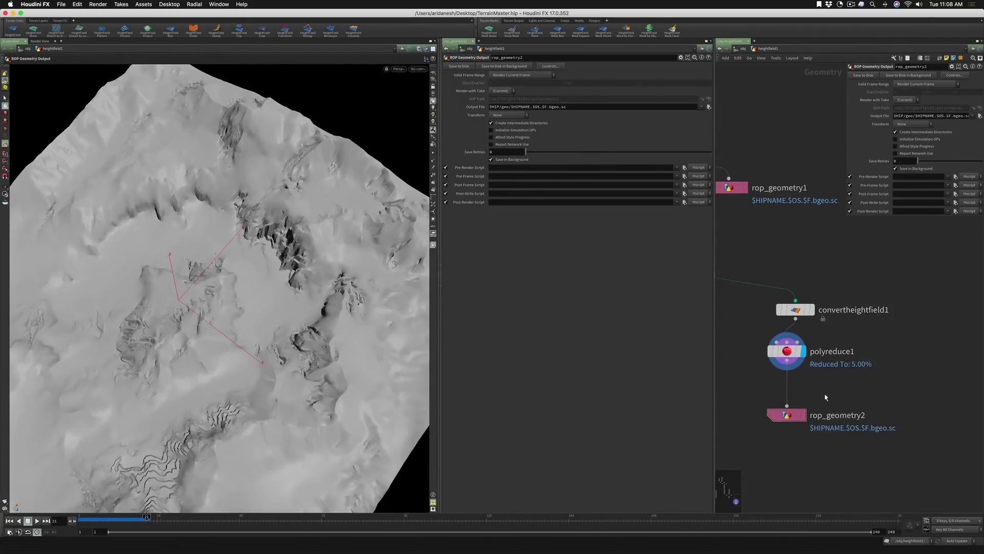
Step: Add a COP2 Network node beside the mesh export branch and go inside it
{"action": "middle_click_drag", "start_coordinate": [827, 395], "coordinate": [764, 393]}
{"action": "key", "text": "Tab"}
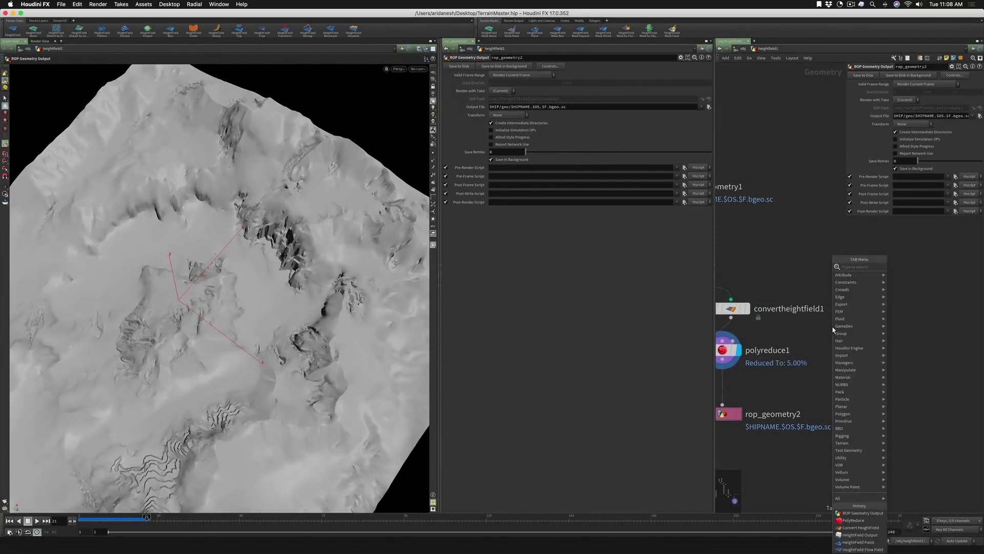
{"action": "type", "text": "cop"}
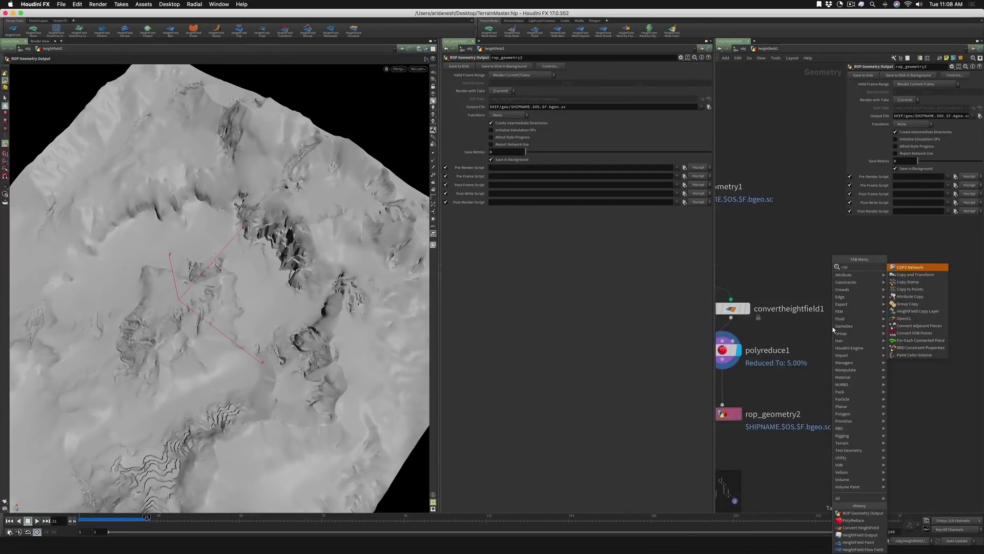
{"action": "key", "text": "Return"}
{"action": "left_click", "coordinate": [833, 329]}
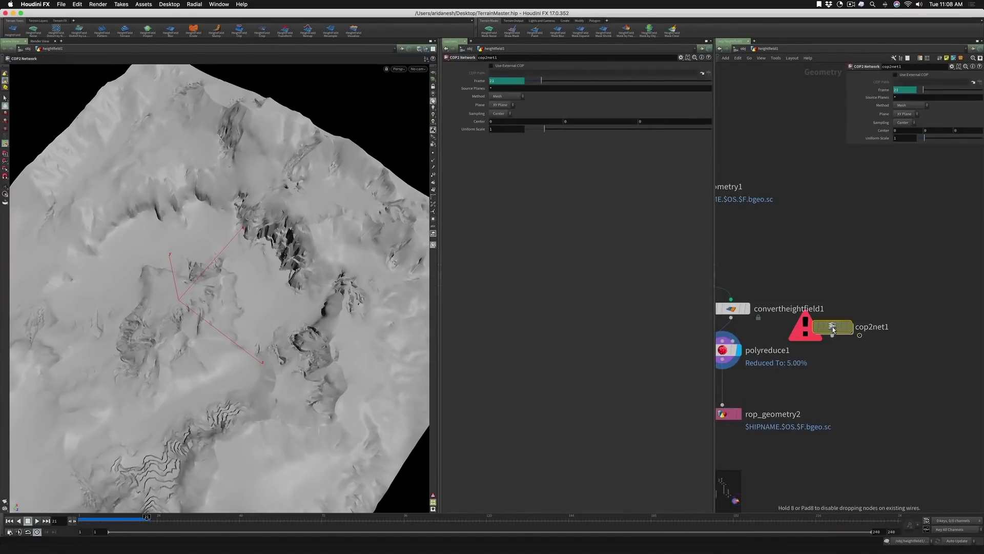
{"action": "key", "text": "Return"}
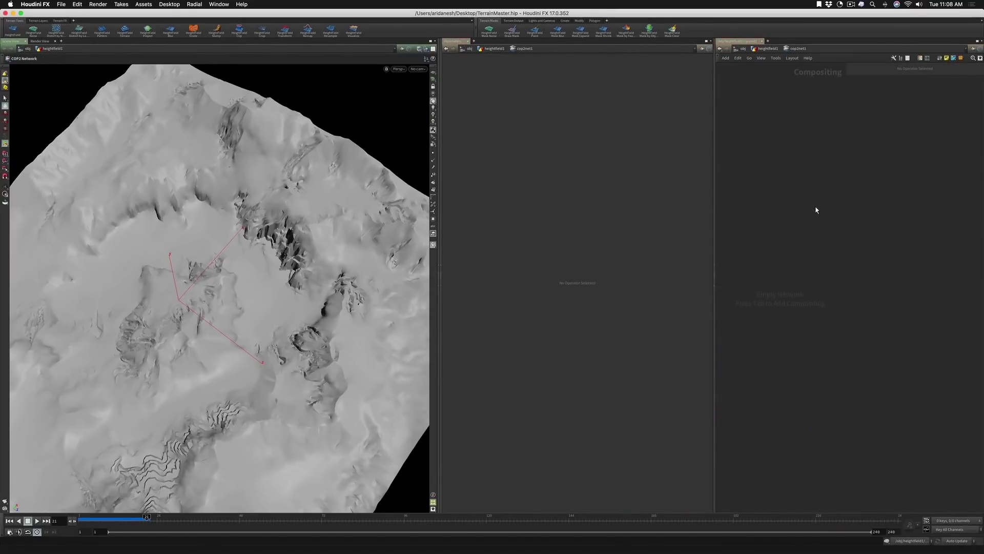
Step: Add a SOP Import node inside the empty compositing network
{"action": "key", "text": "Tab"}
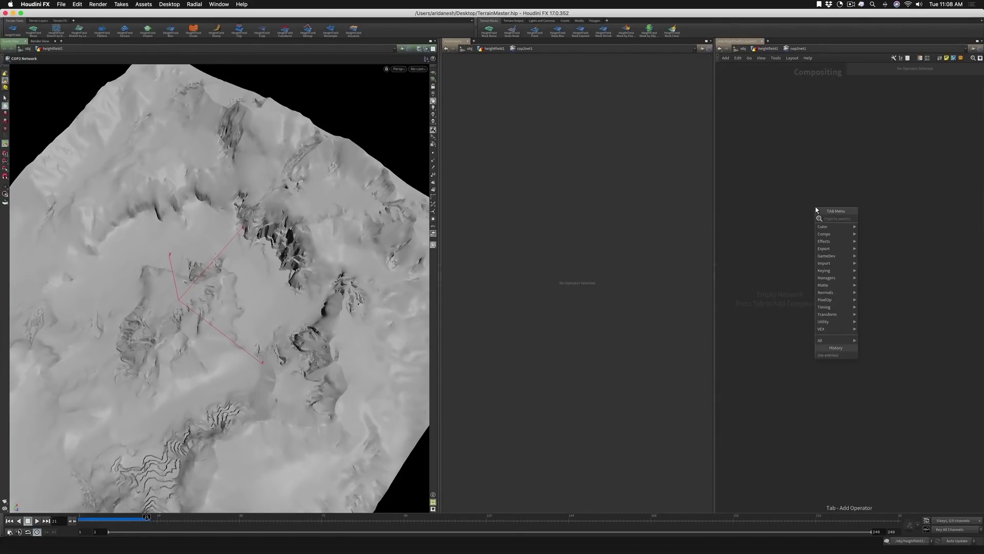
{"action": "type", "text": "sop"}
{"action": "left_click", "coordinate": [878, 219]}
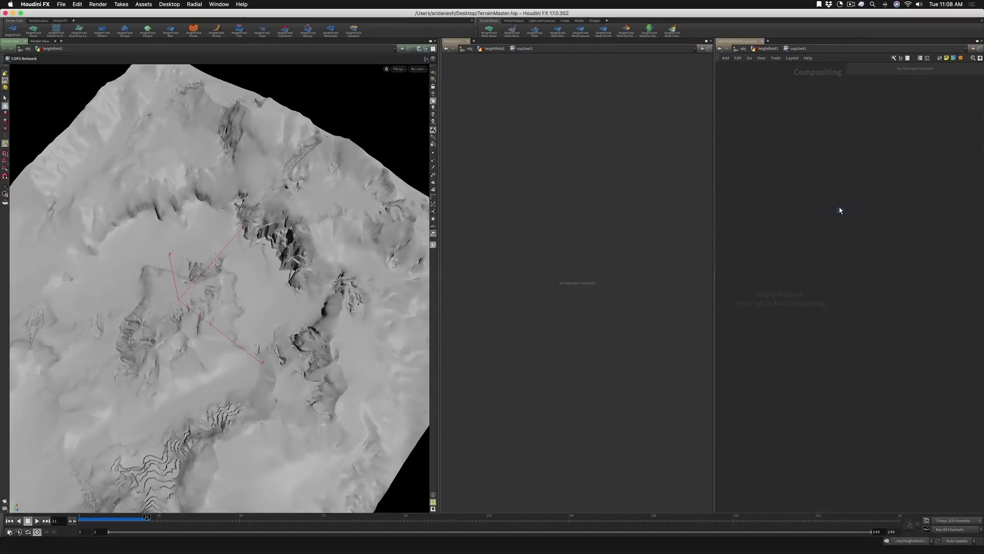
{"action": "left_click", "coordinate": [840, 210]}
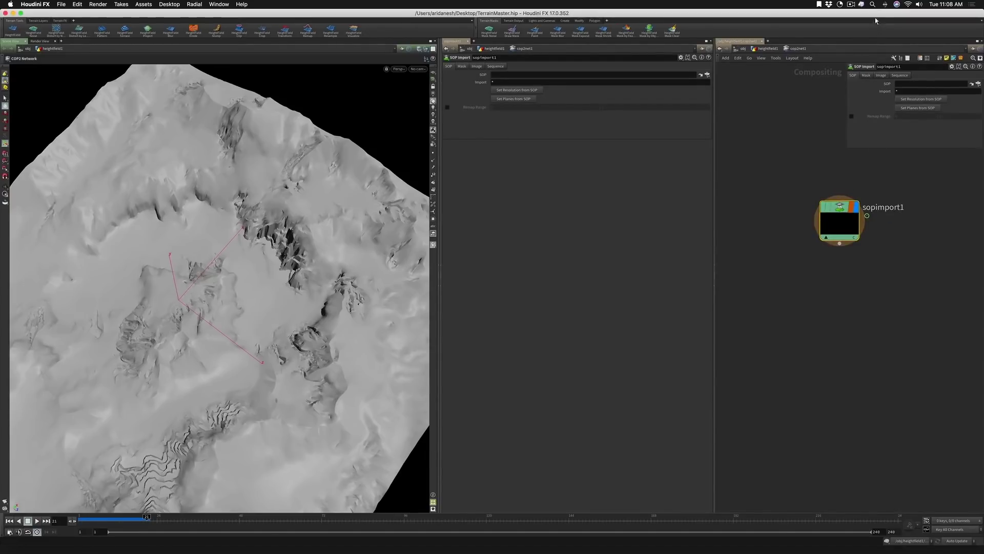
Step: Set the SOP source of sopimport1 to heightfield_erode3
{"action": "left_click_drag", "start_coordinate": [875, 14], "coordinate": [780, 21]}
{"action": "left_click", "coordinate": [881, 92]}
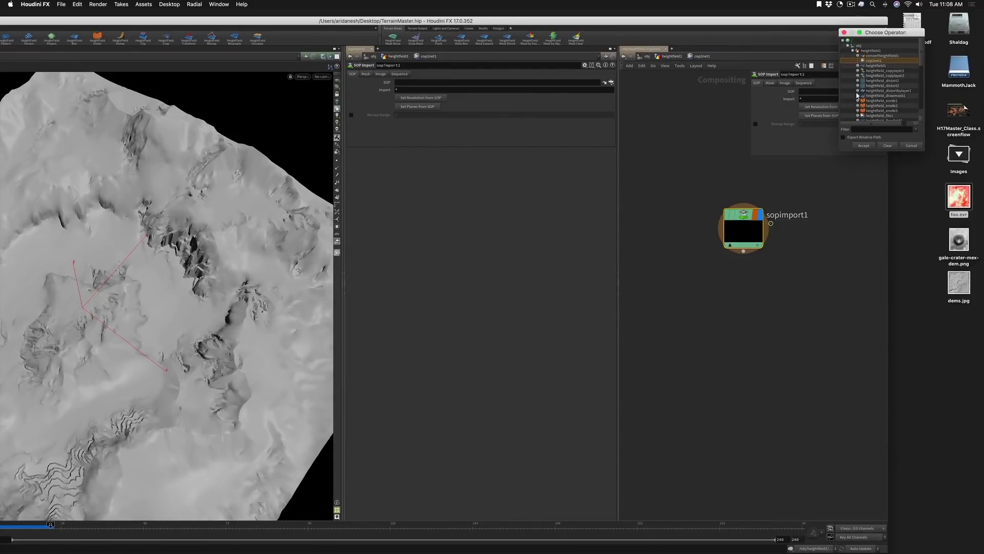
{"action": "left_click", "coordinate": [881, 110]}
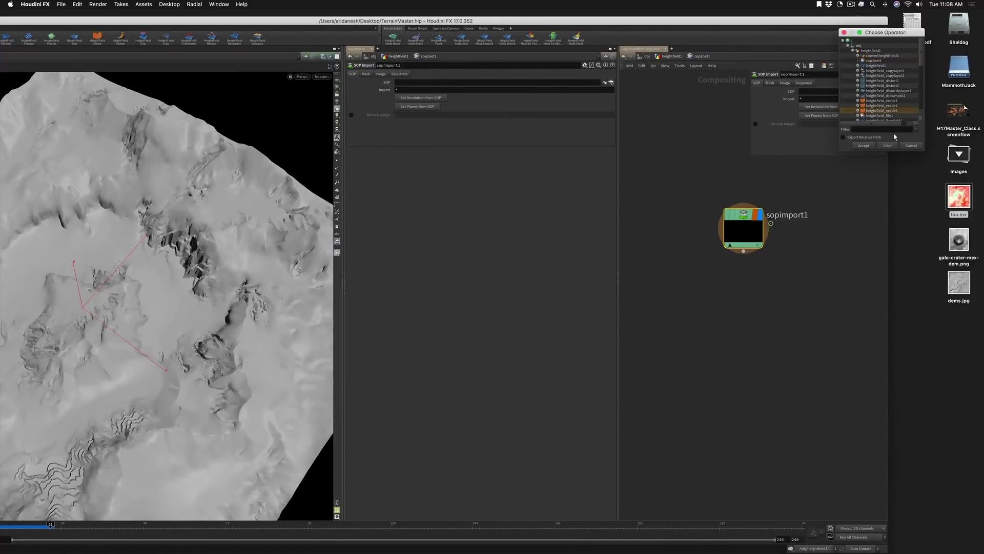
{"action": "left_click", "coordinate": [863, 146]}
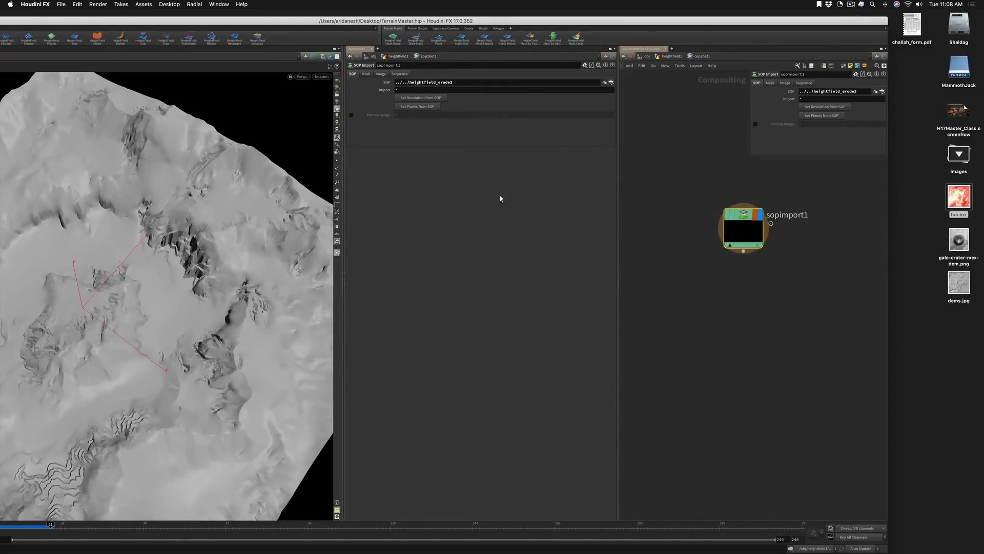
Step: Show the composite view beside the 3D viewport and set the resolution and planes of sopimport1 from the SOP
{"action": "left_click", "coordinate": [341, 275]}
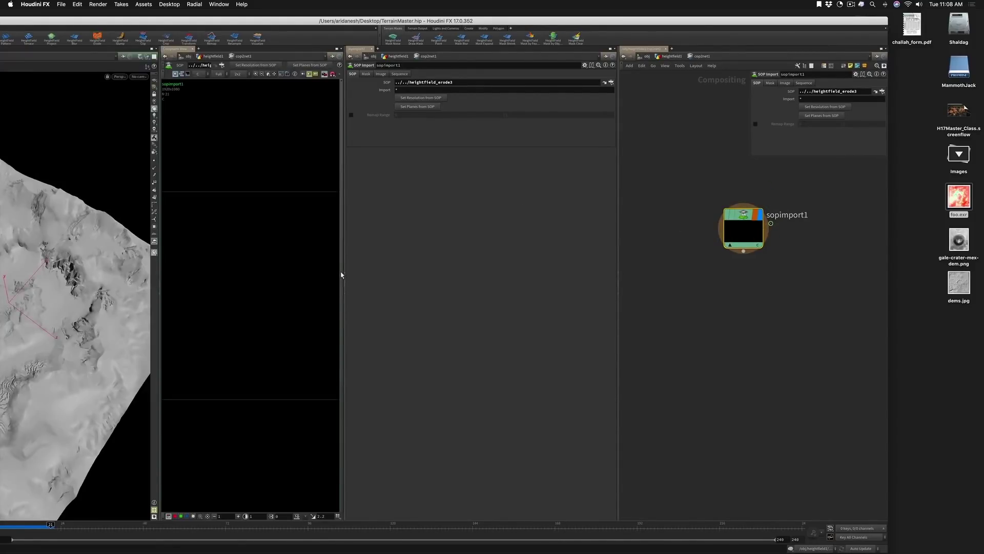
{"action": "left_click", "coordinate": [809, 107]}
{"action": "left_click", "coordinate": [810, 116]}
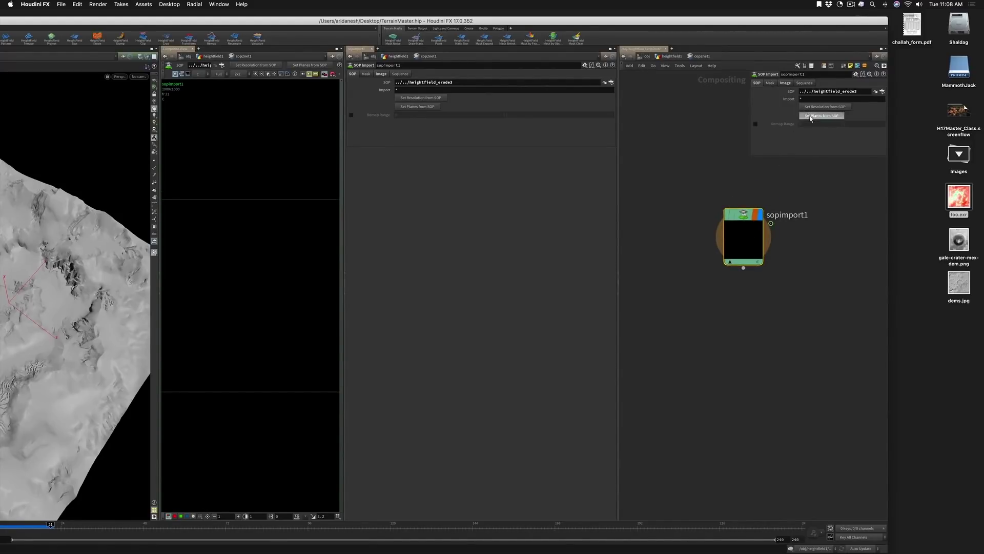
{"action": "scroll", "coordinate": [301, 262], "scroll_direction": "down", "scroll_amount": 1}
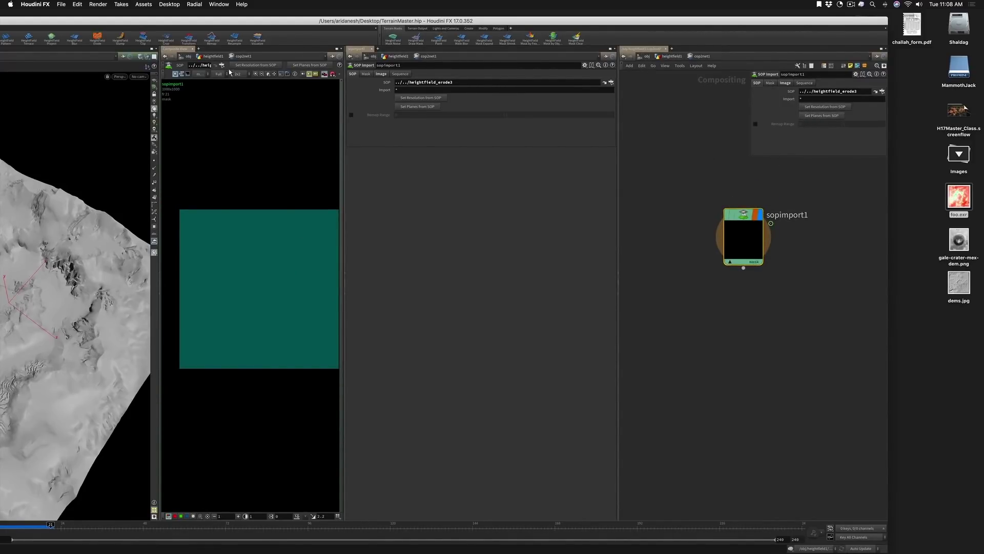
Step: View the imported height plane and the debris plane in the composite view
{"action": "left_click", "coordinate": [212, 75]}
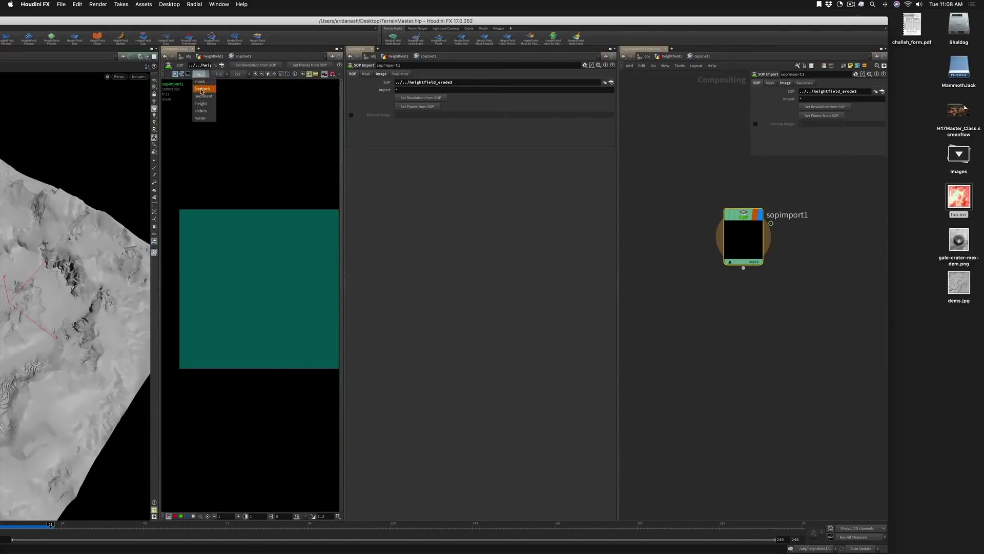
{"action": "left_click", "coordinate": [200, 107]}
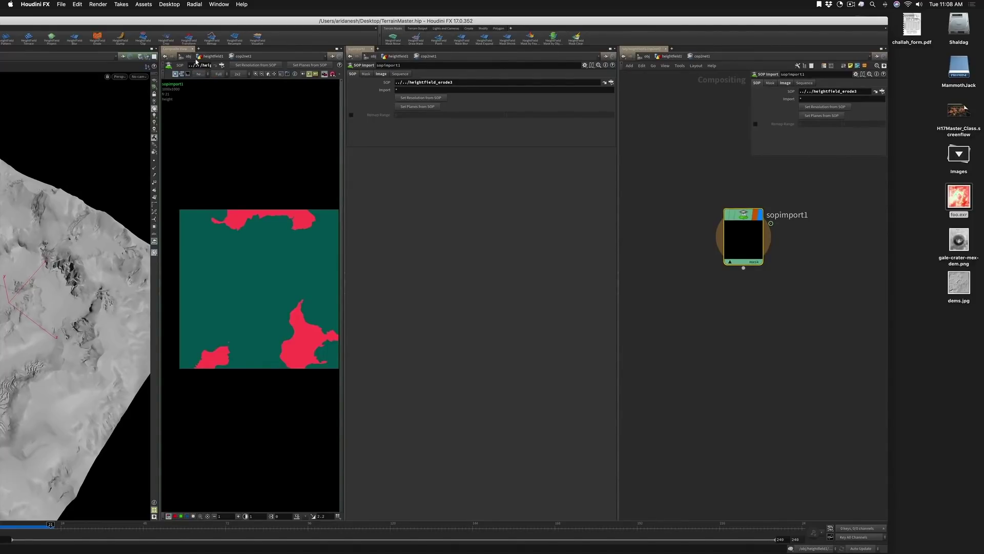
{"action": "left_click", "coordinate": [199, 74]}
{"action": "left_click", "coordinate": [203, 110]}
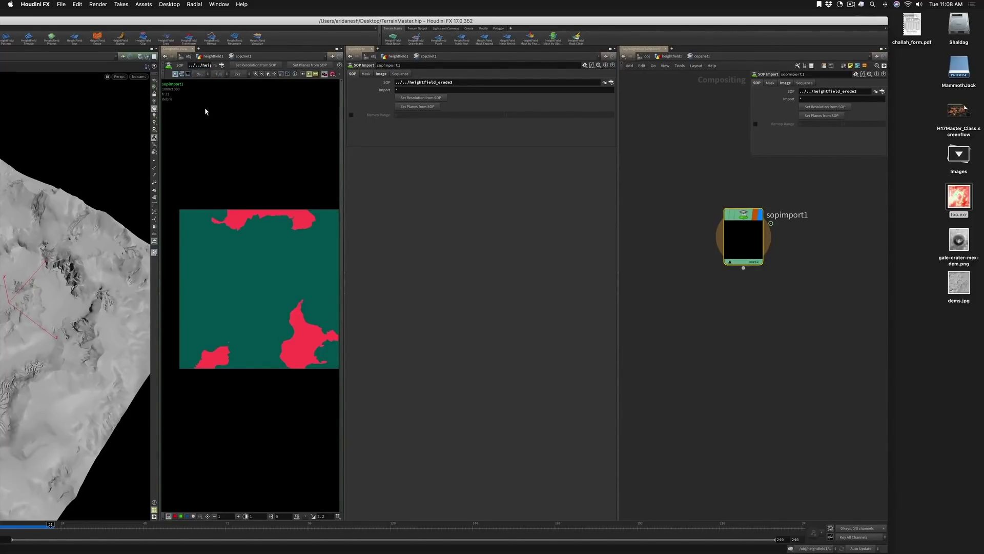